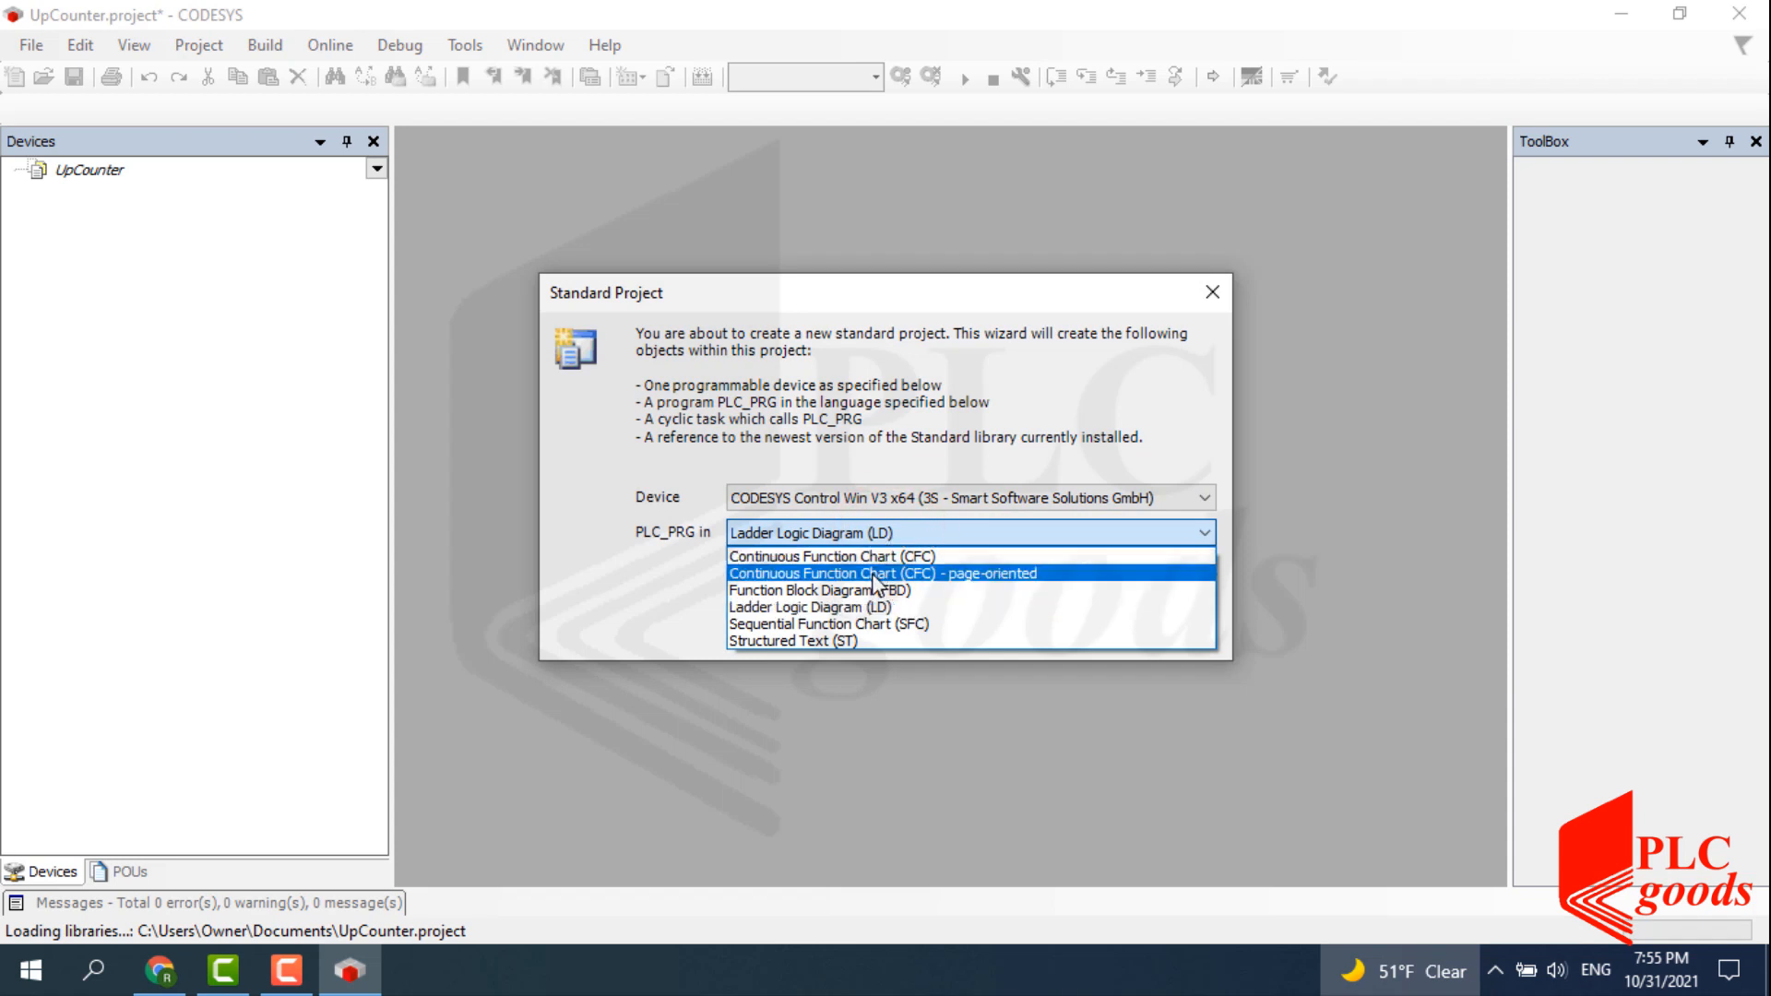
Create the standard project with PLC_PRG in Ladder Logic Diagram (LD), then open PLC_PRG.
{"action": "left_click", "coordinate": [877, 607]}
{"action": "left_click", "coordinate": [1038, 630]}
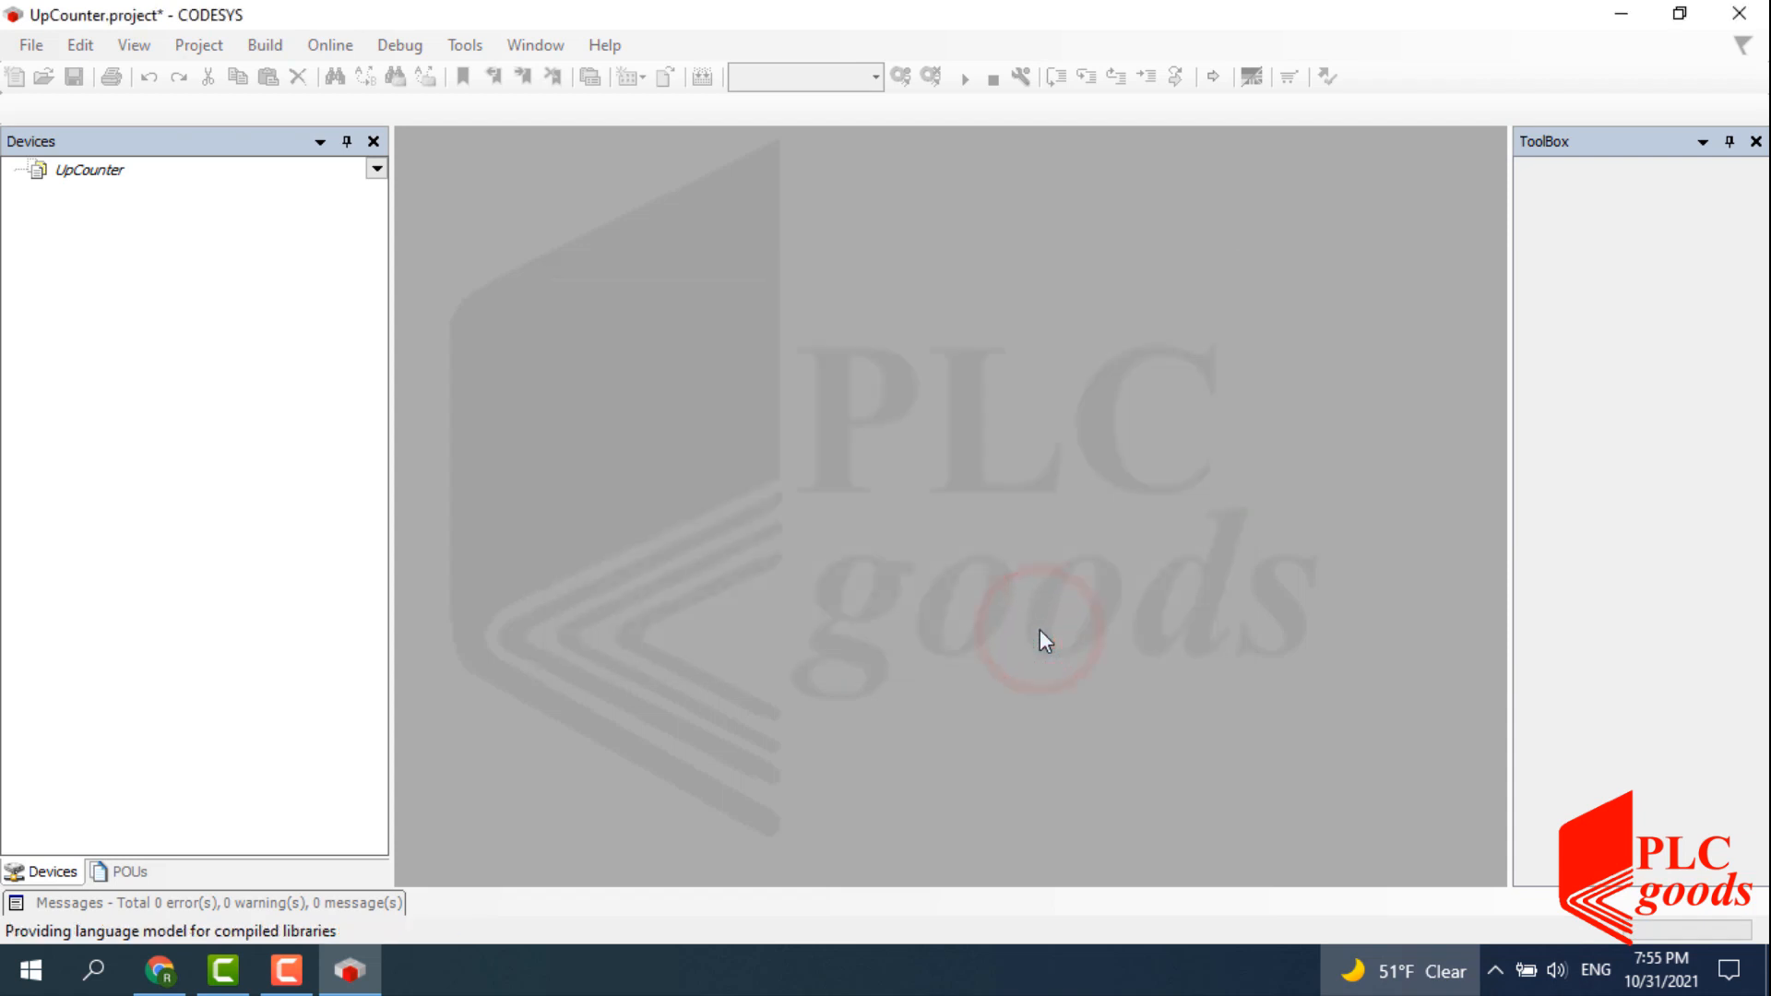
{"action": "double_click", "coordinate": [223, 294]}
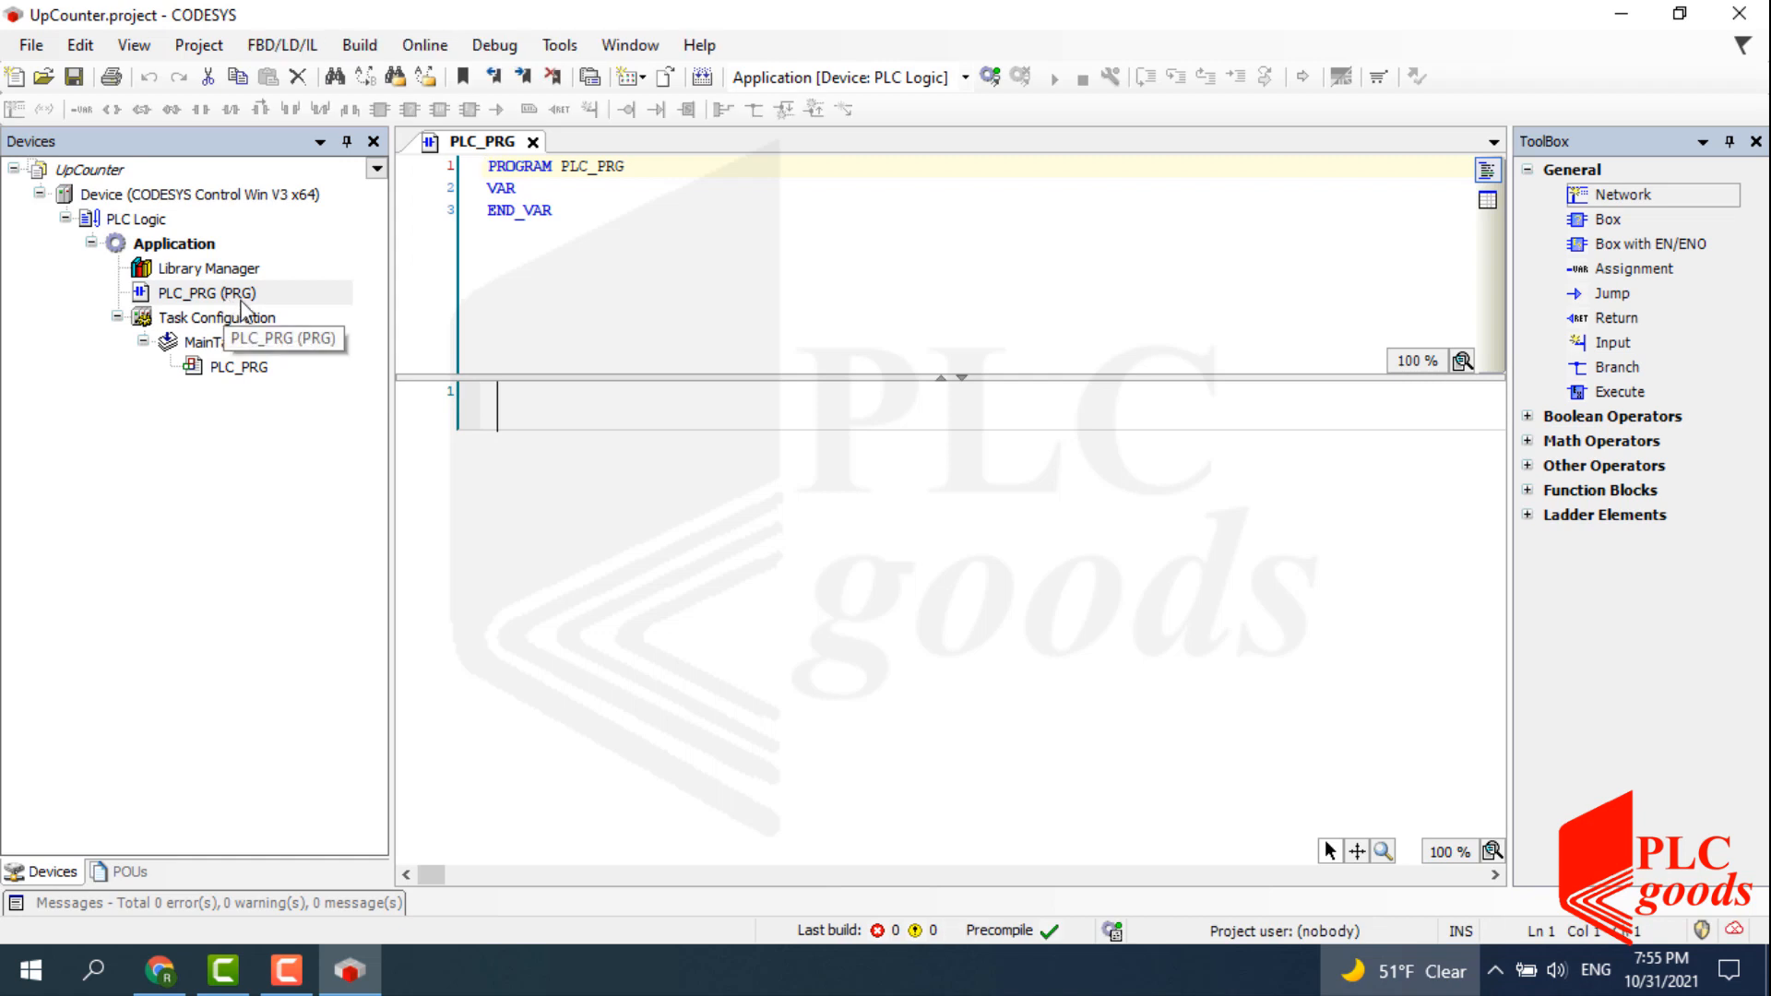
Insert a contact into network 1 and place an empty box after it.
{"action": "left_click", "coordinate": [519, 404]}
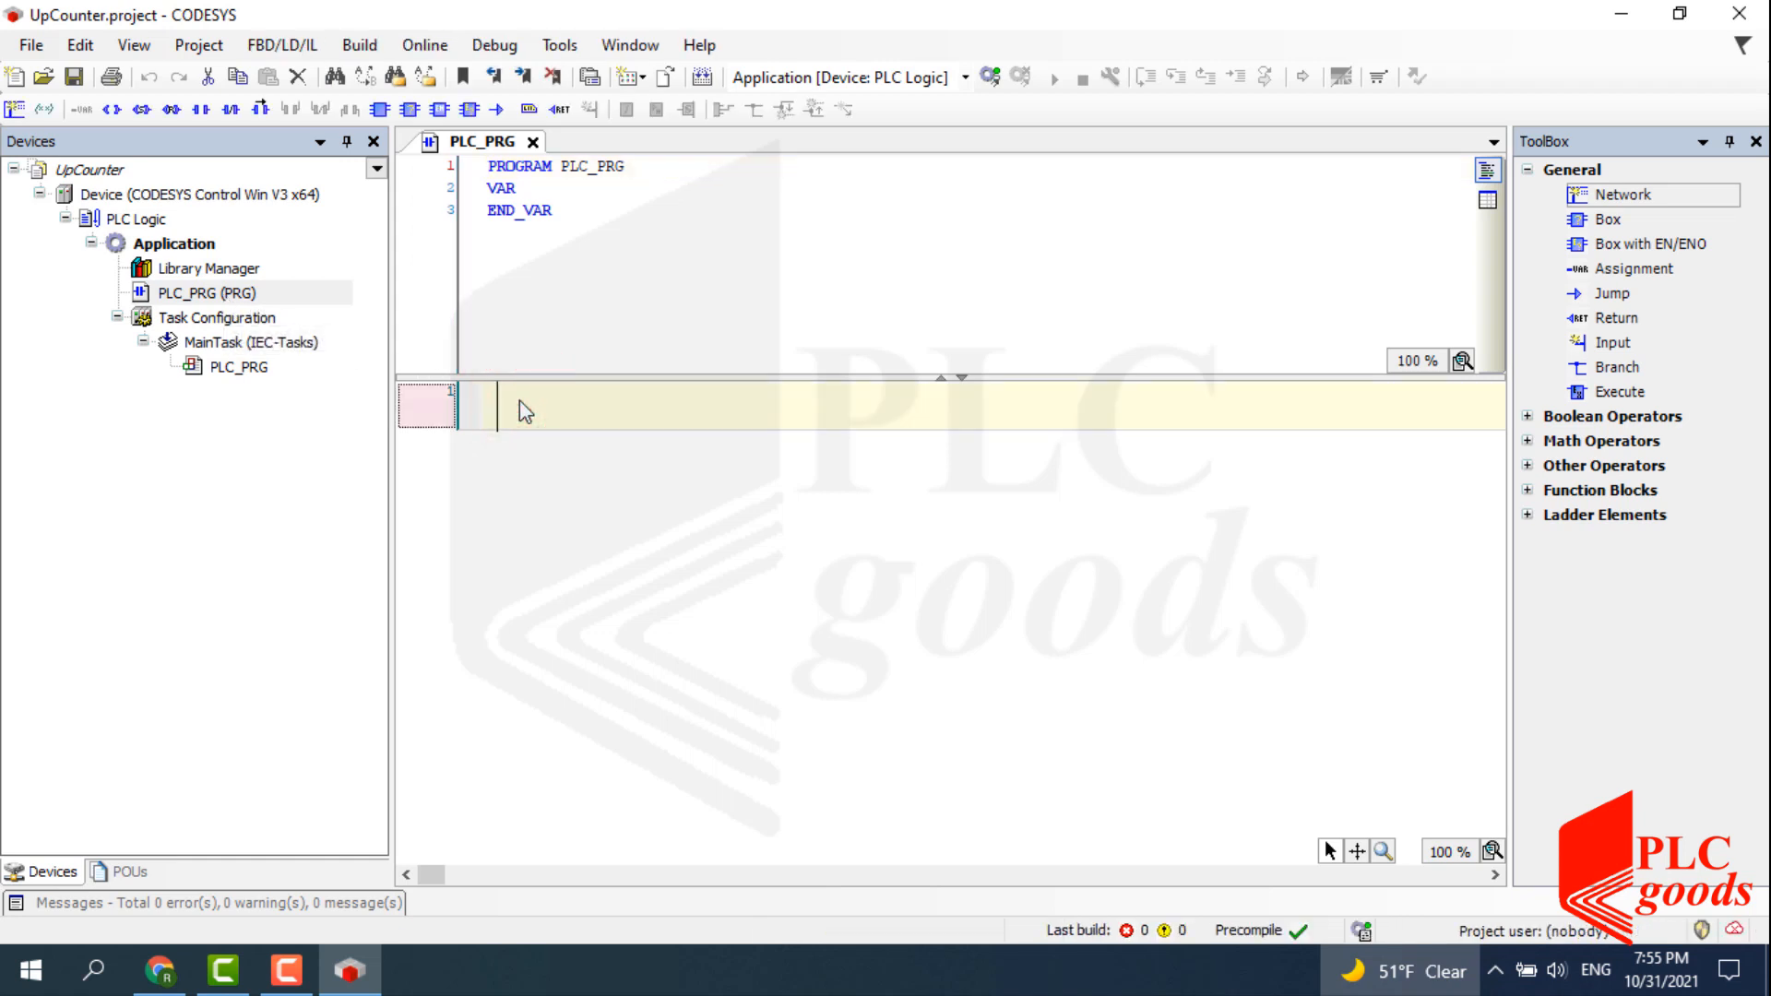
{"action": "left_click", "coordinate": [205, 109]}
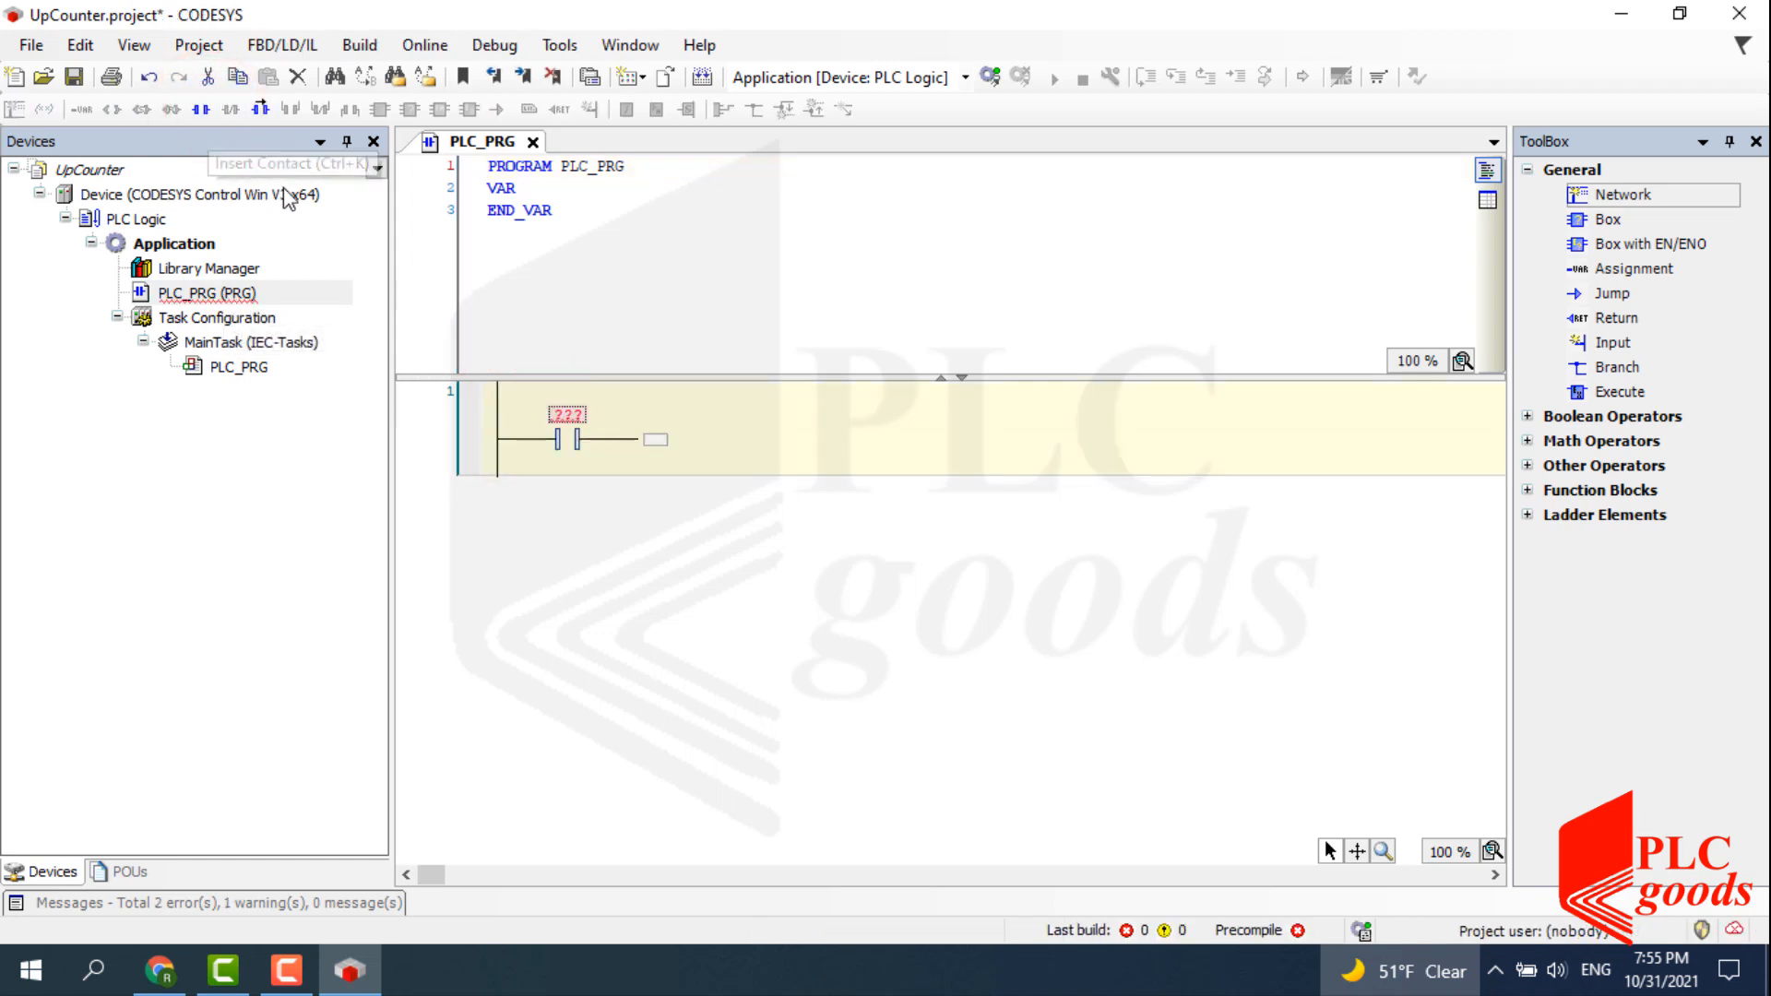
{"action": "left_click", "coordinate": [654, 441]}
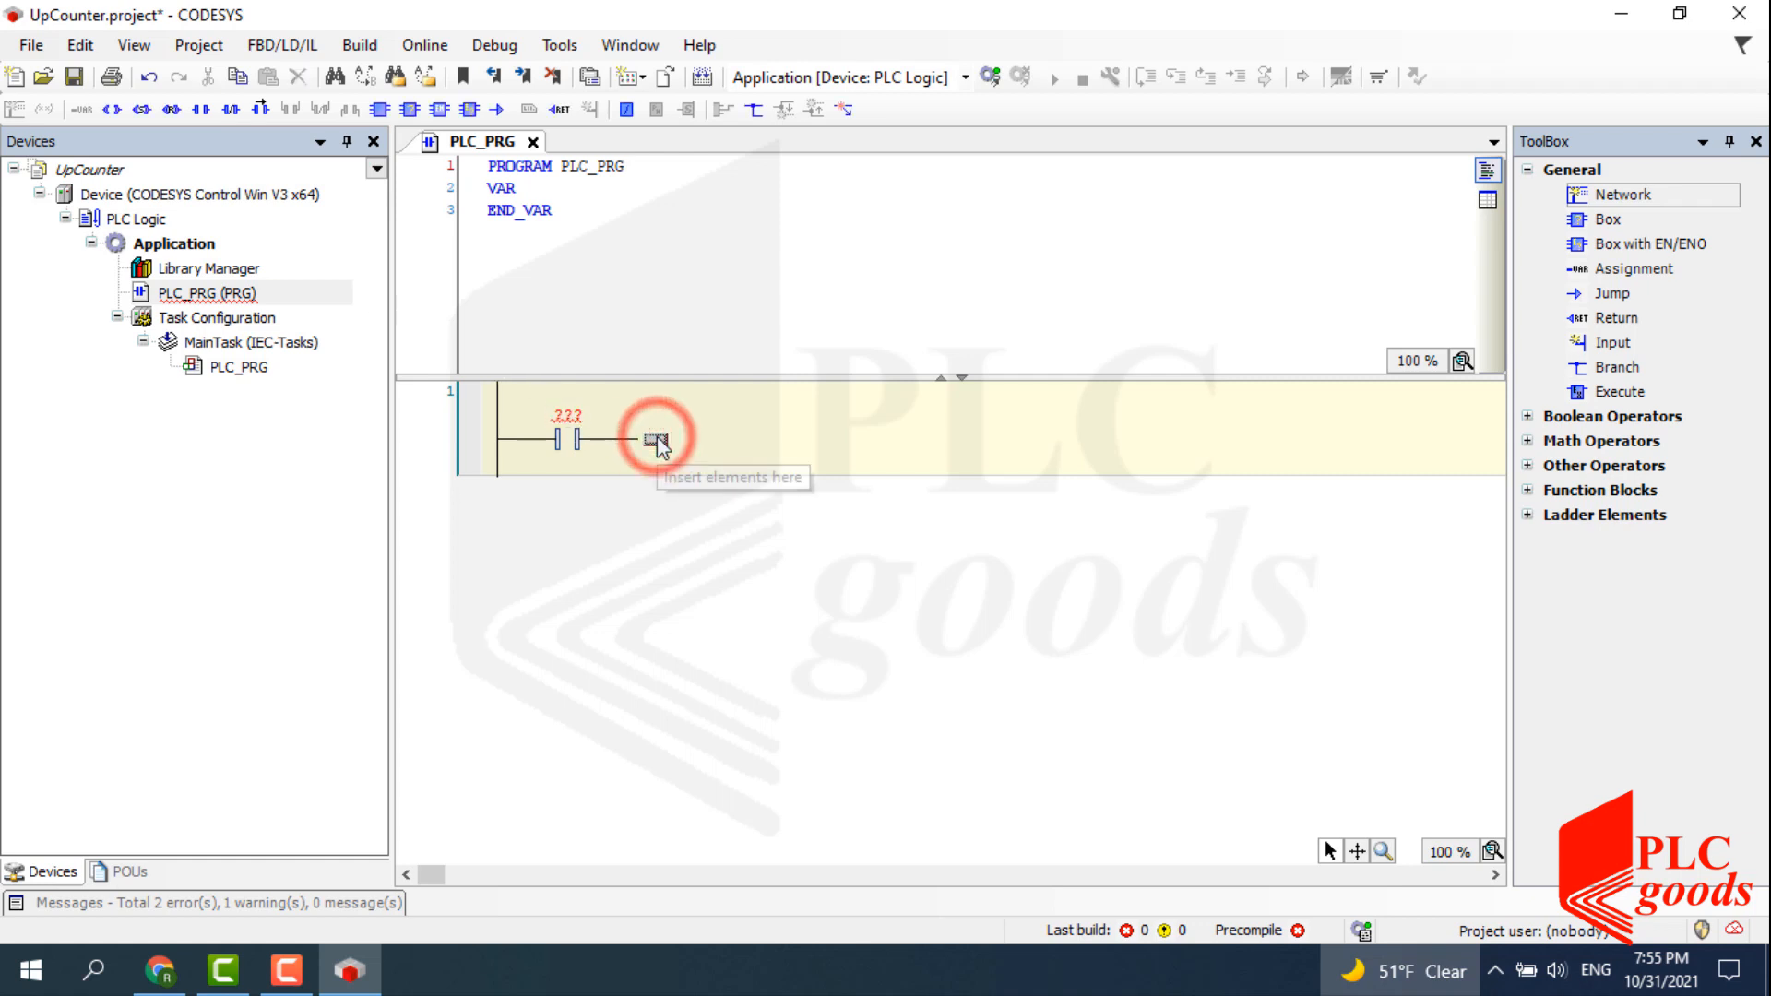
{"action": "left_click", "coordinate": [1529, 515]}
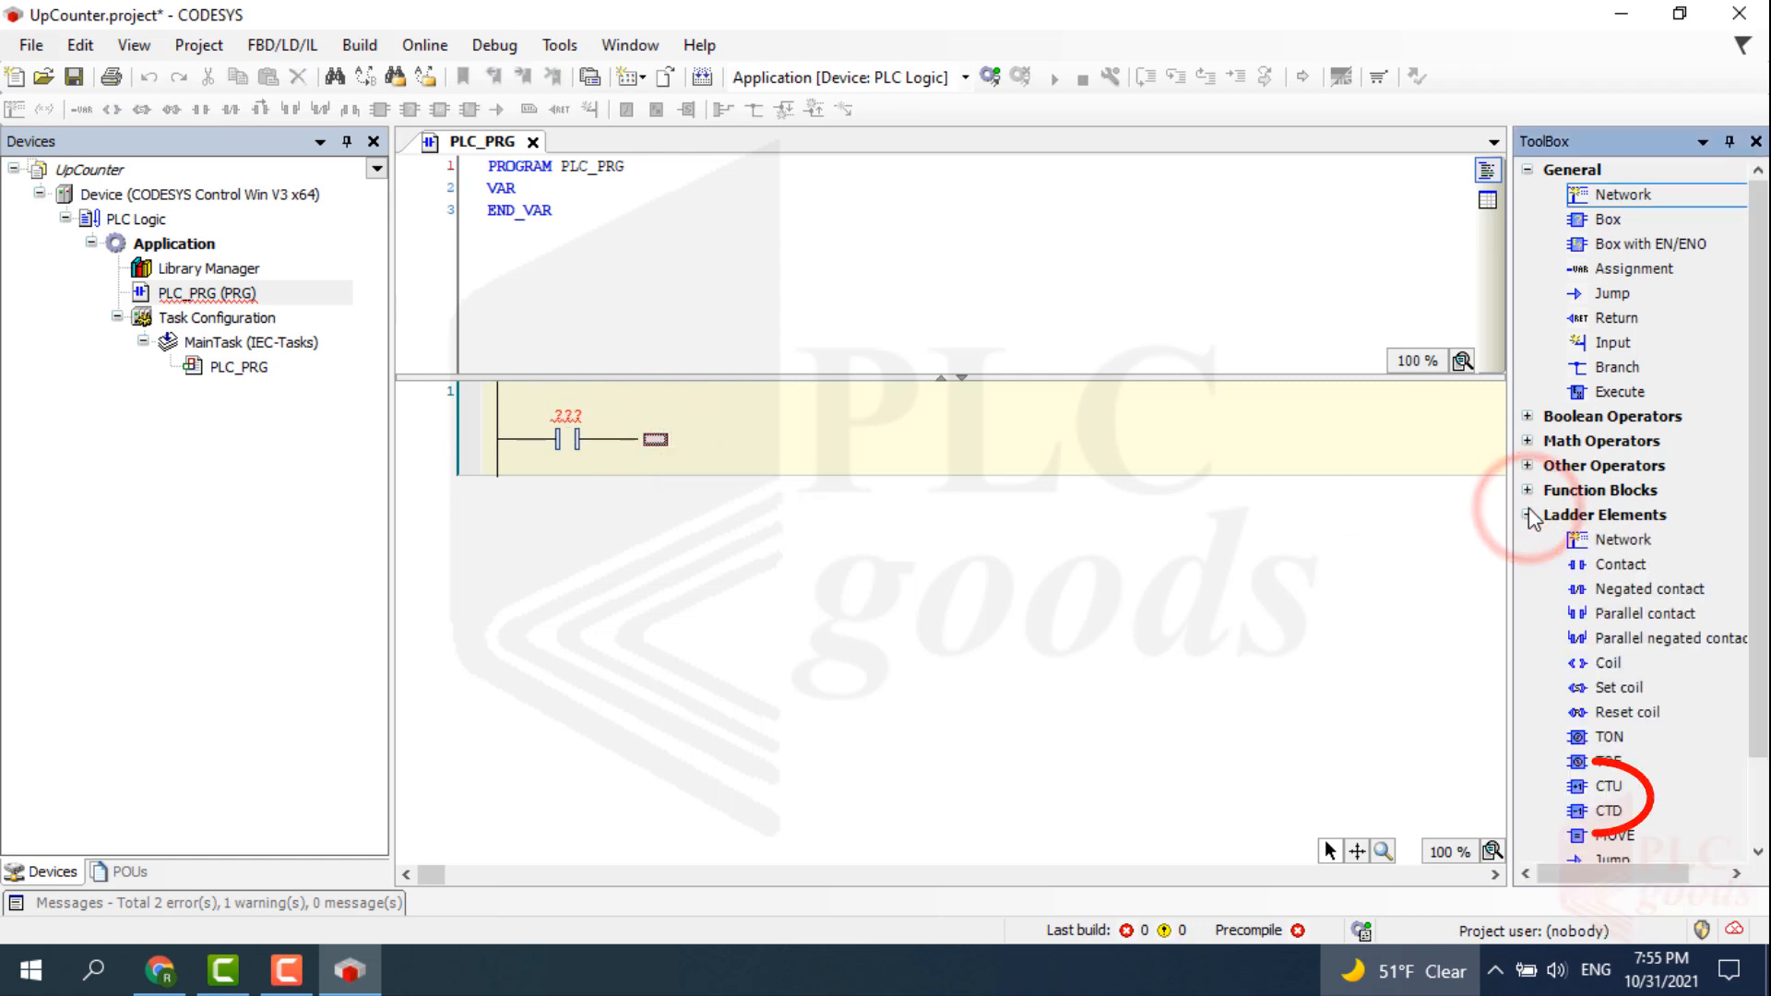
{"action": "left_click", "coordinate": [1528, 514]}
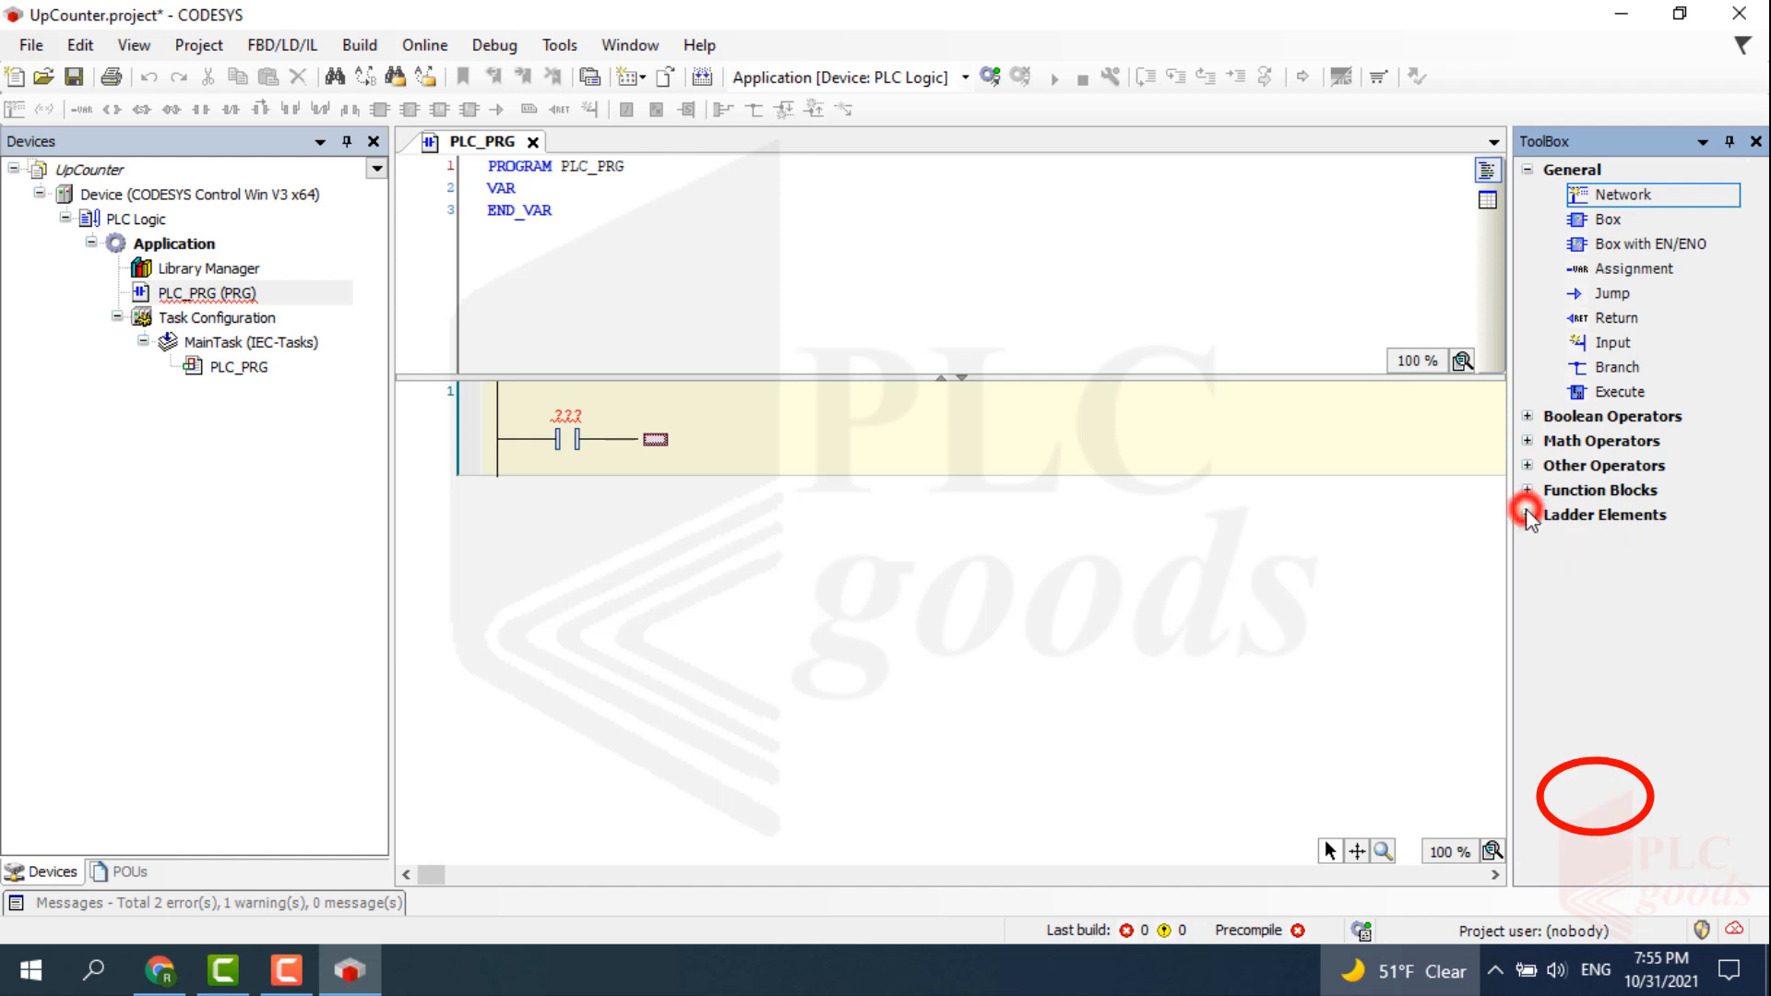
{"action": "left_click", "coordinate": [1528, 490]}
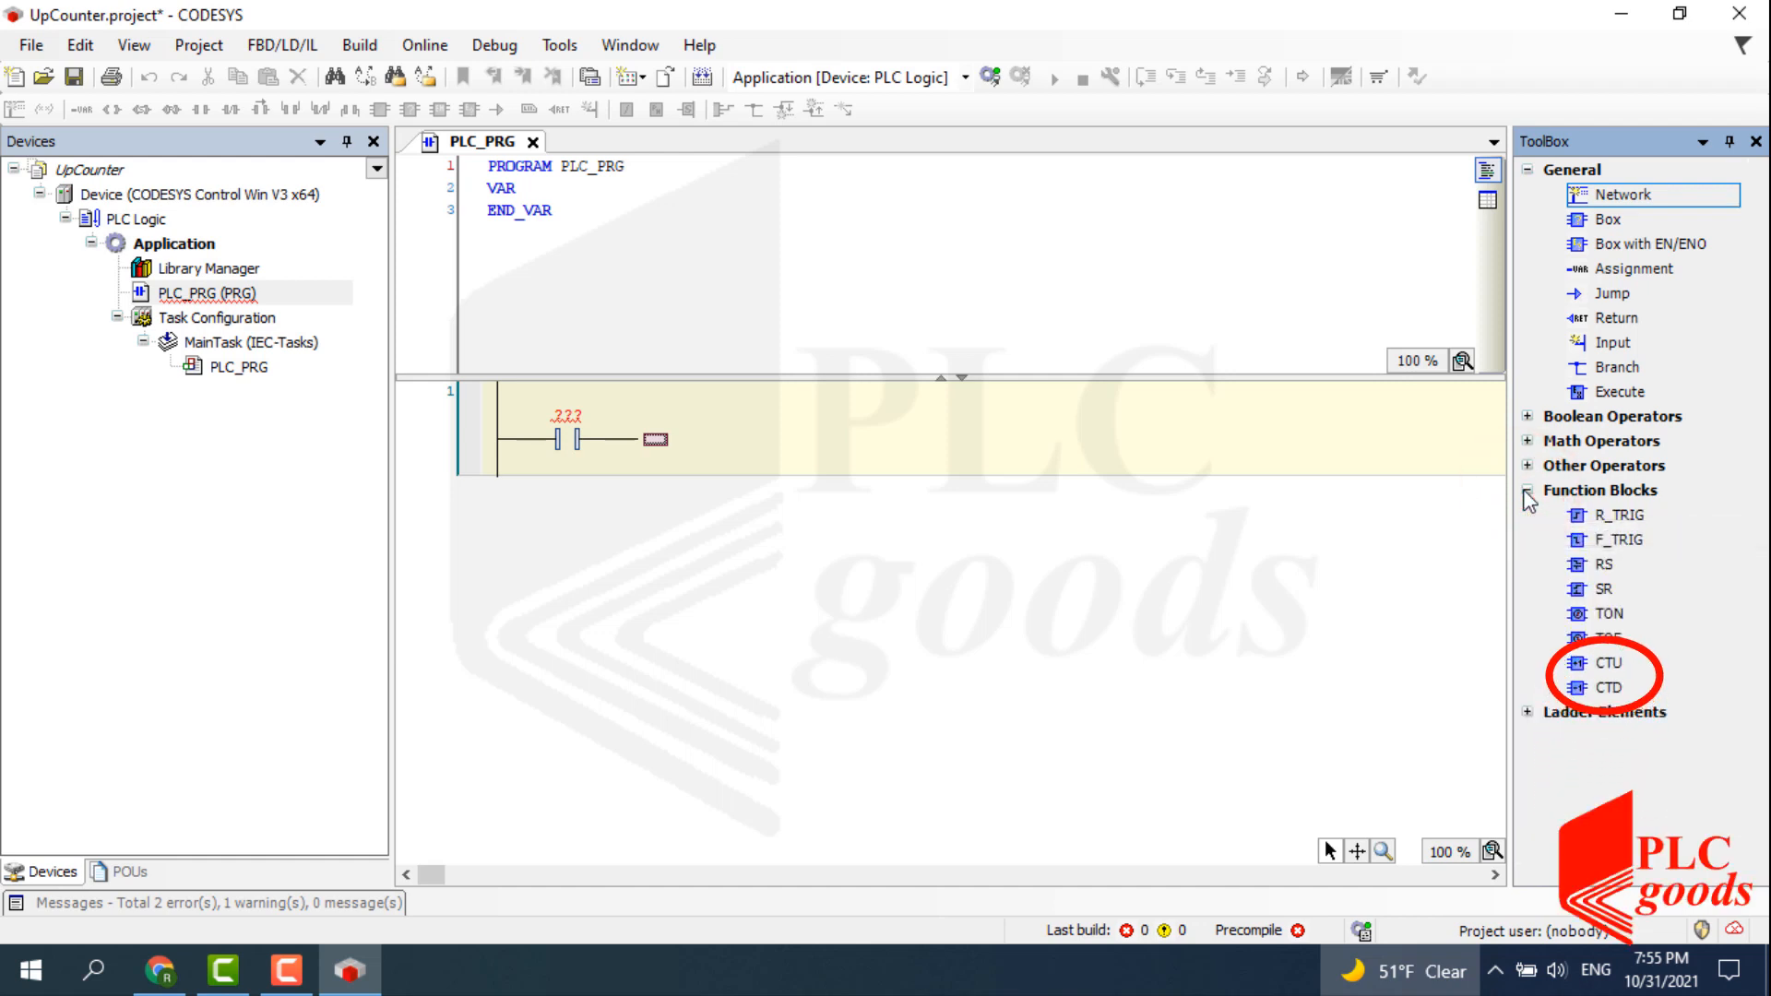
{"action": "left_click", "coordinate": [1527, 490]}
{"action": "left_click", "coordinate": [1582, 222]}
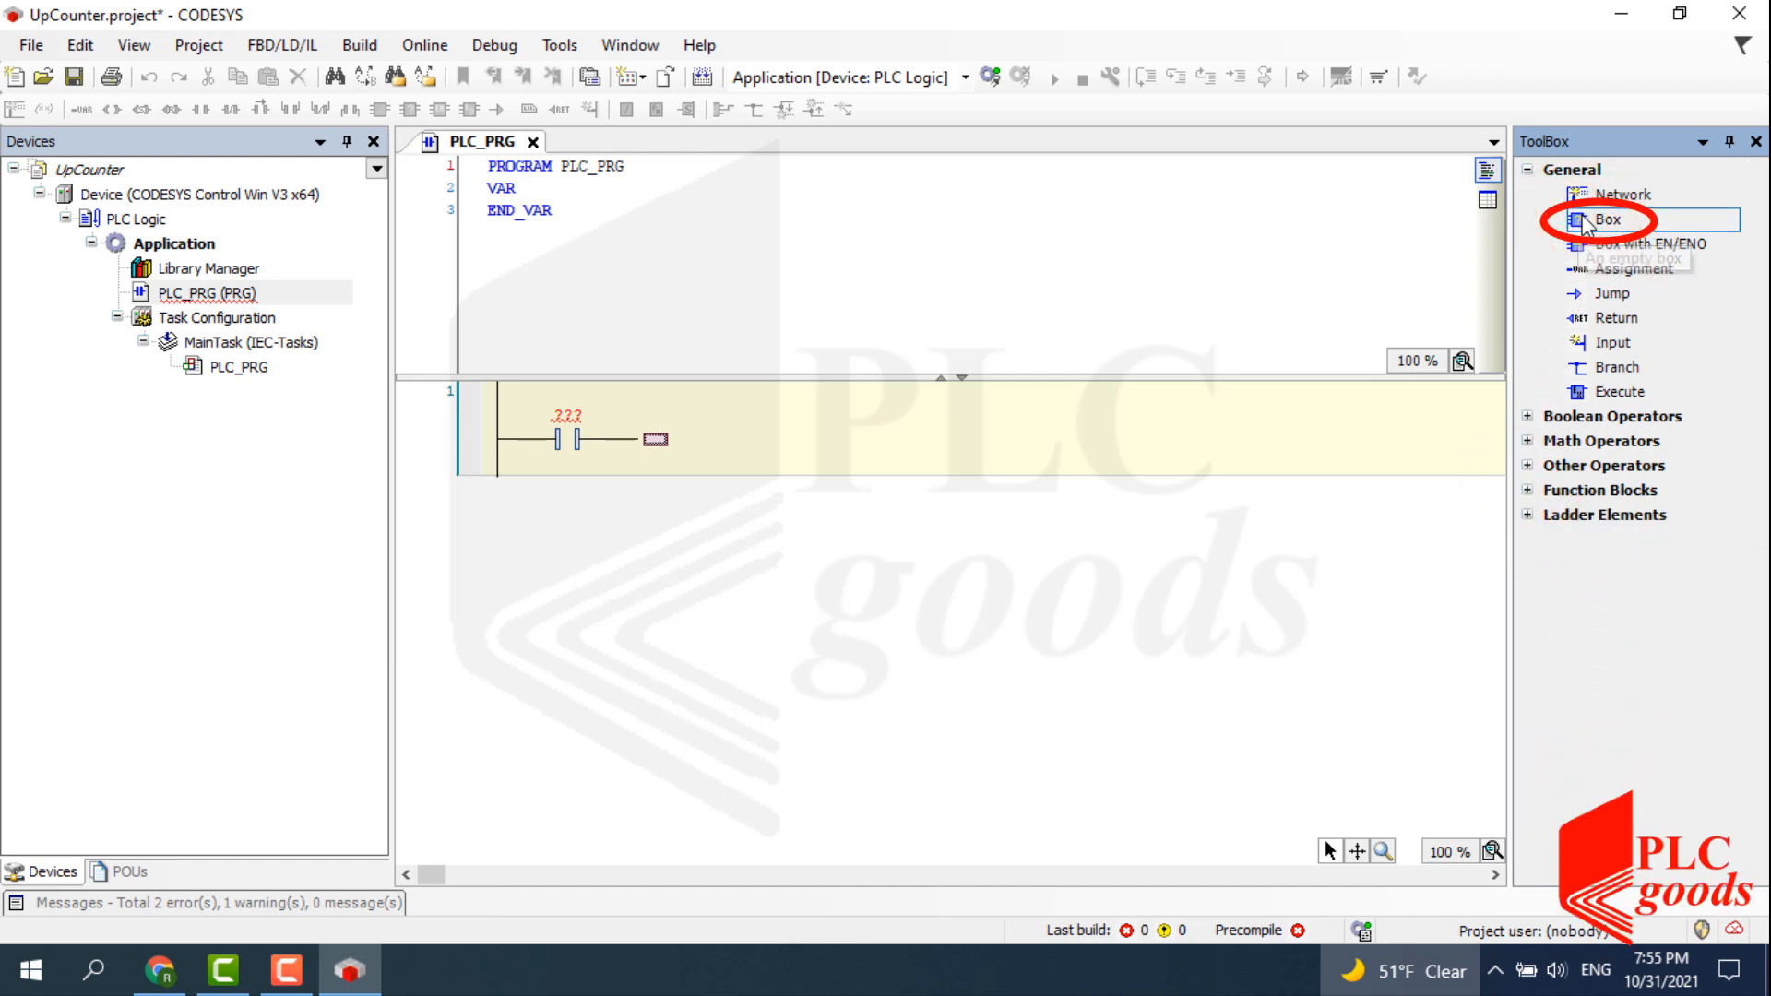
{"action": "left_click_drag", "start_coordinate": [1582, 222], "coordinate": [616, 437]}
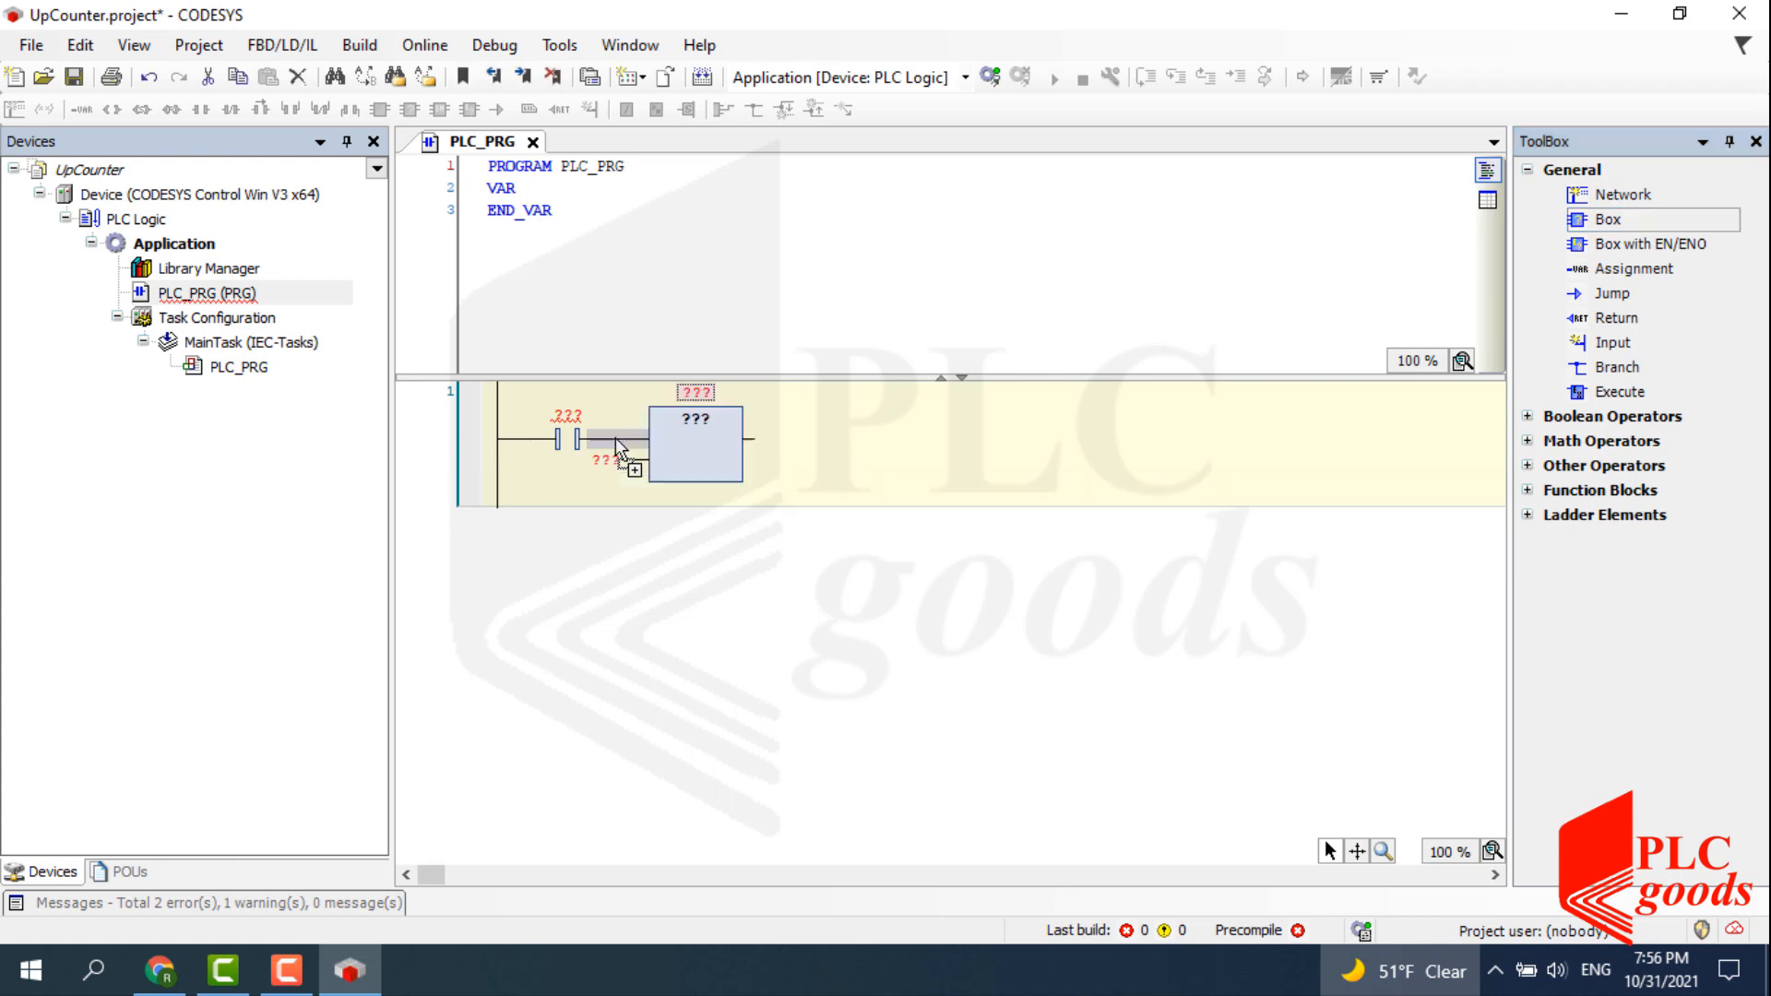
Set the box type to the Standard library's CTU up-counter via the Input Assistant.
{"action": "left_click", "coordinate": [694, 420]}
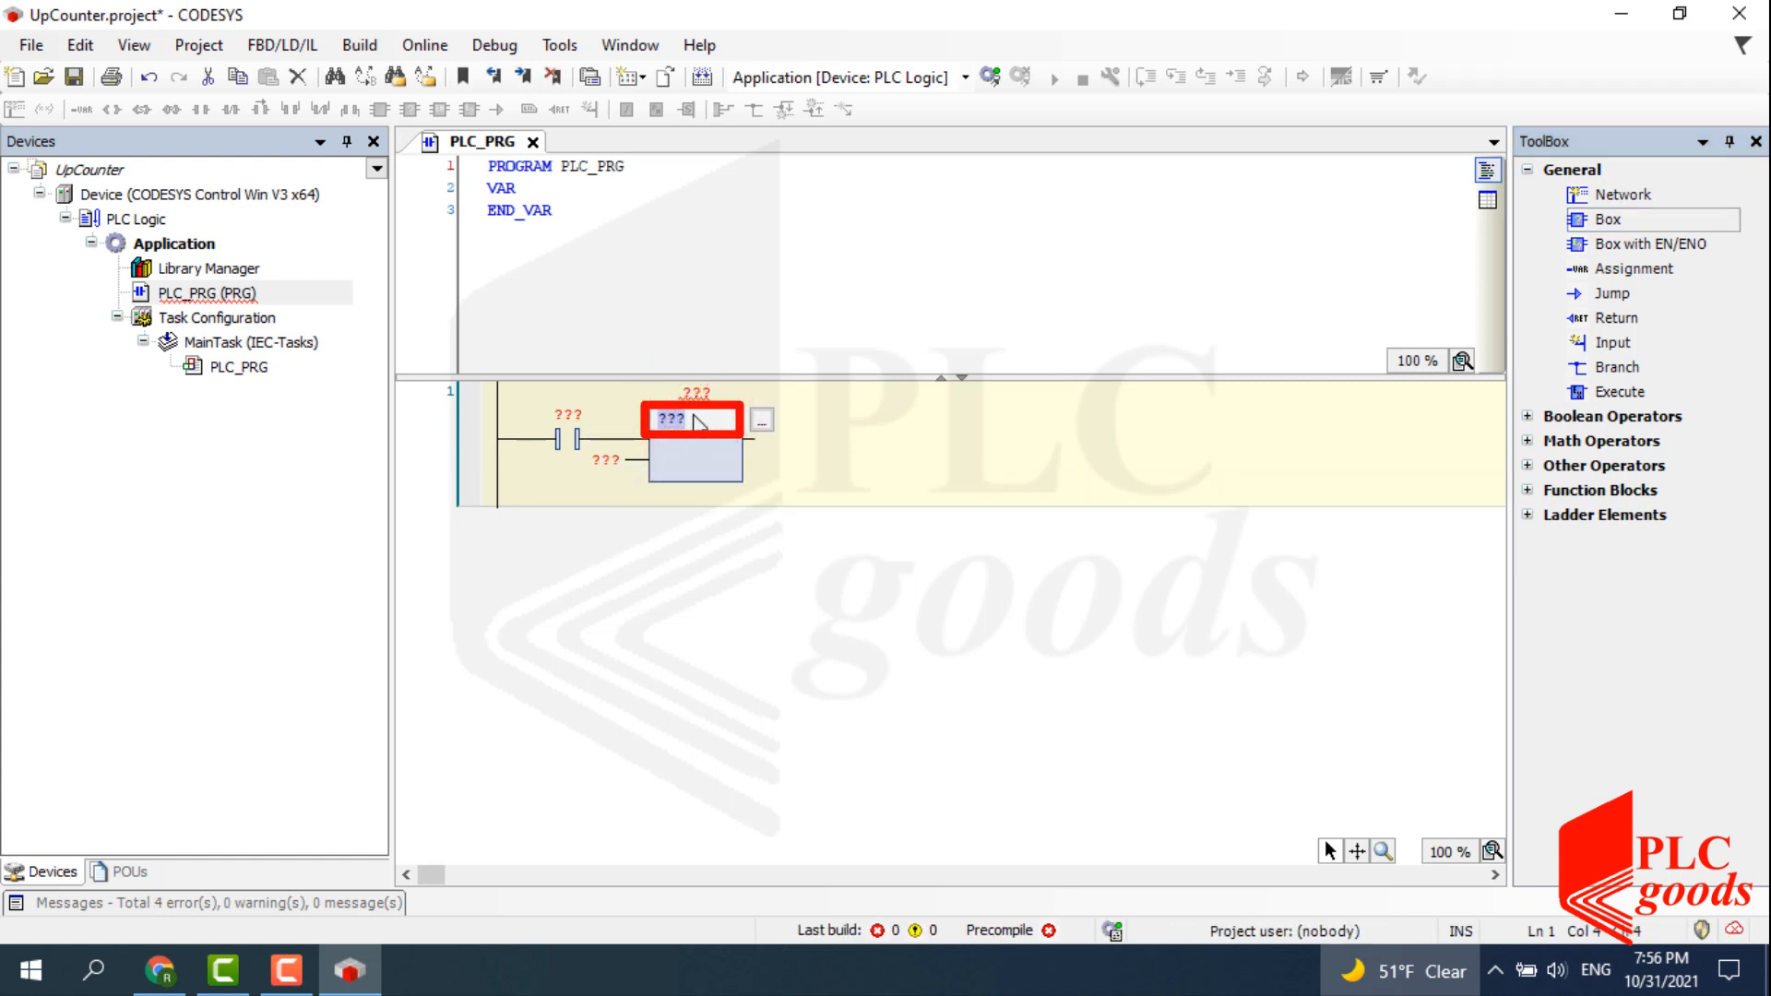
{"action": "type", "text": "CU"}
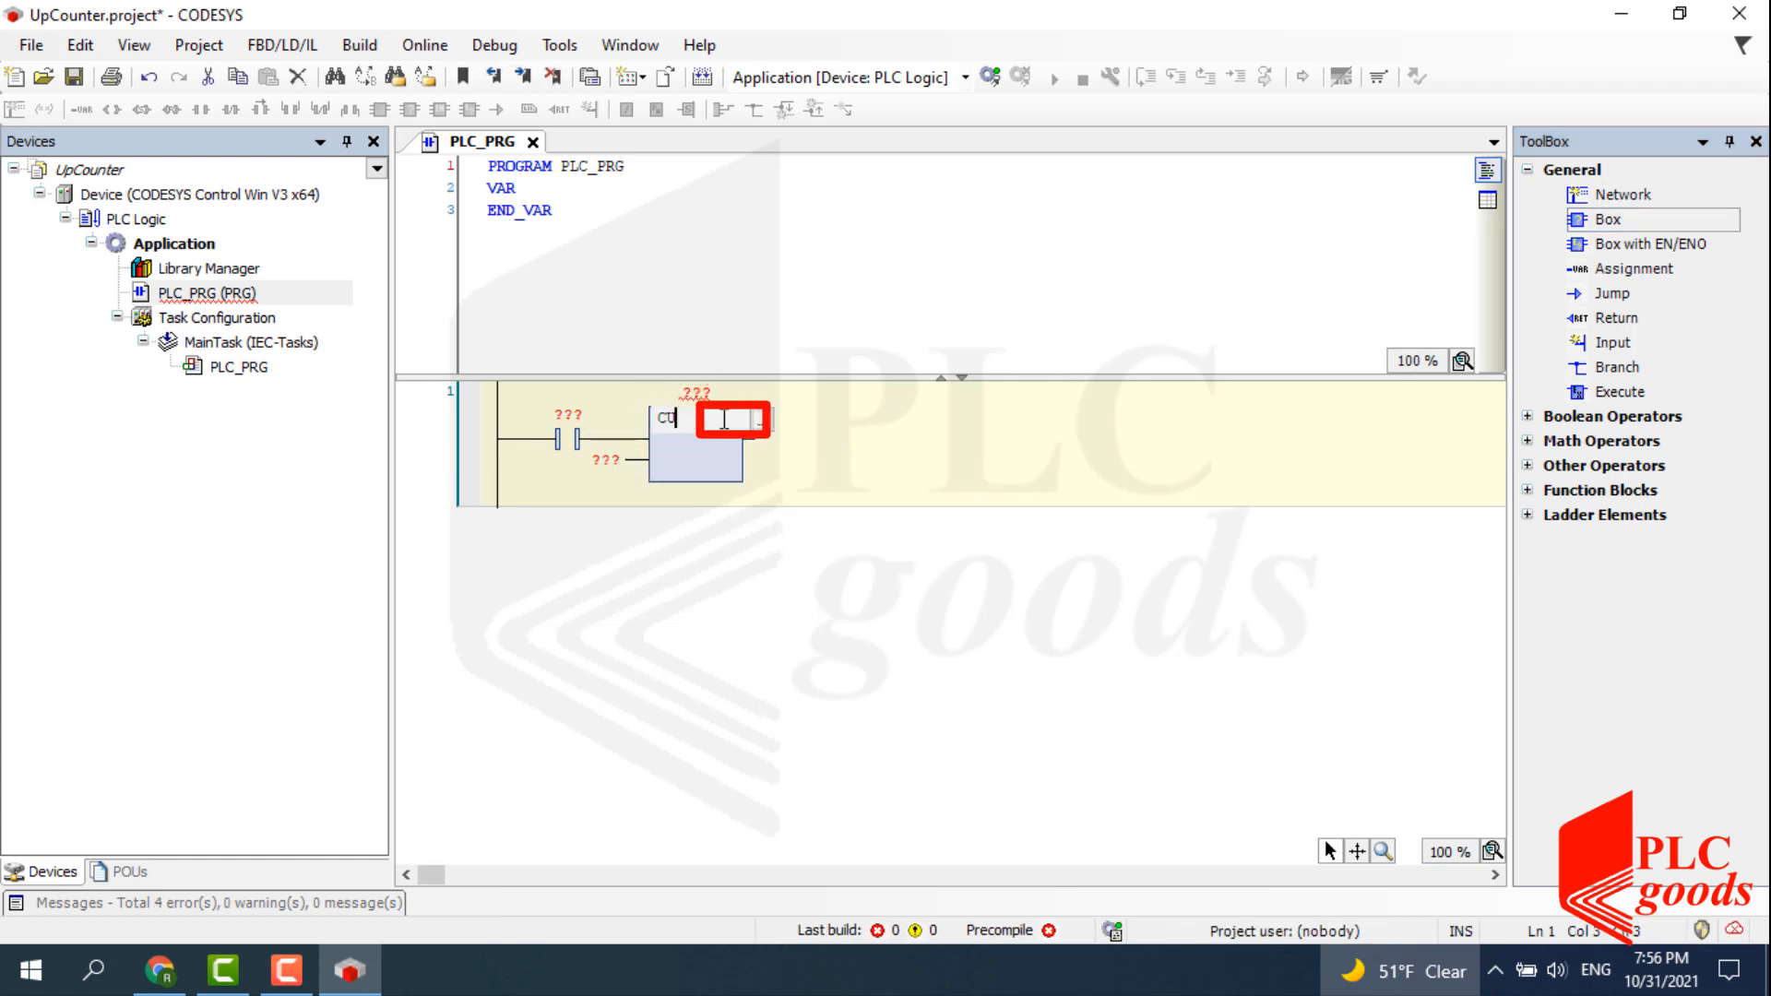
{"action": "left_click", "coordinate": [762, 421]}
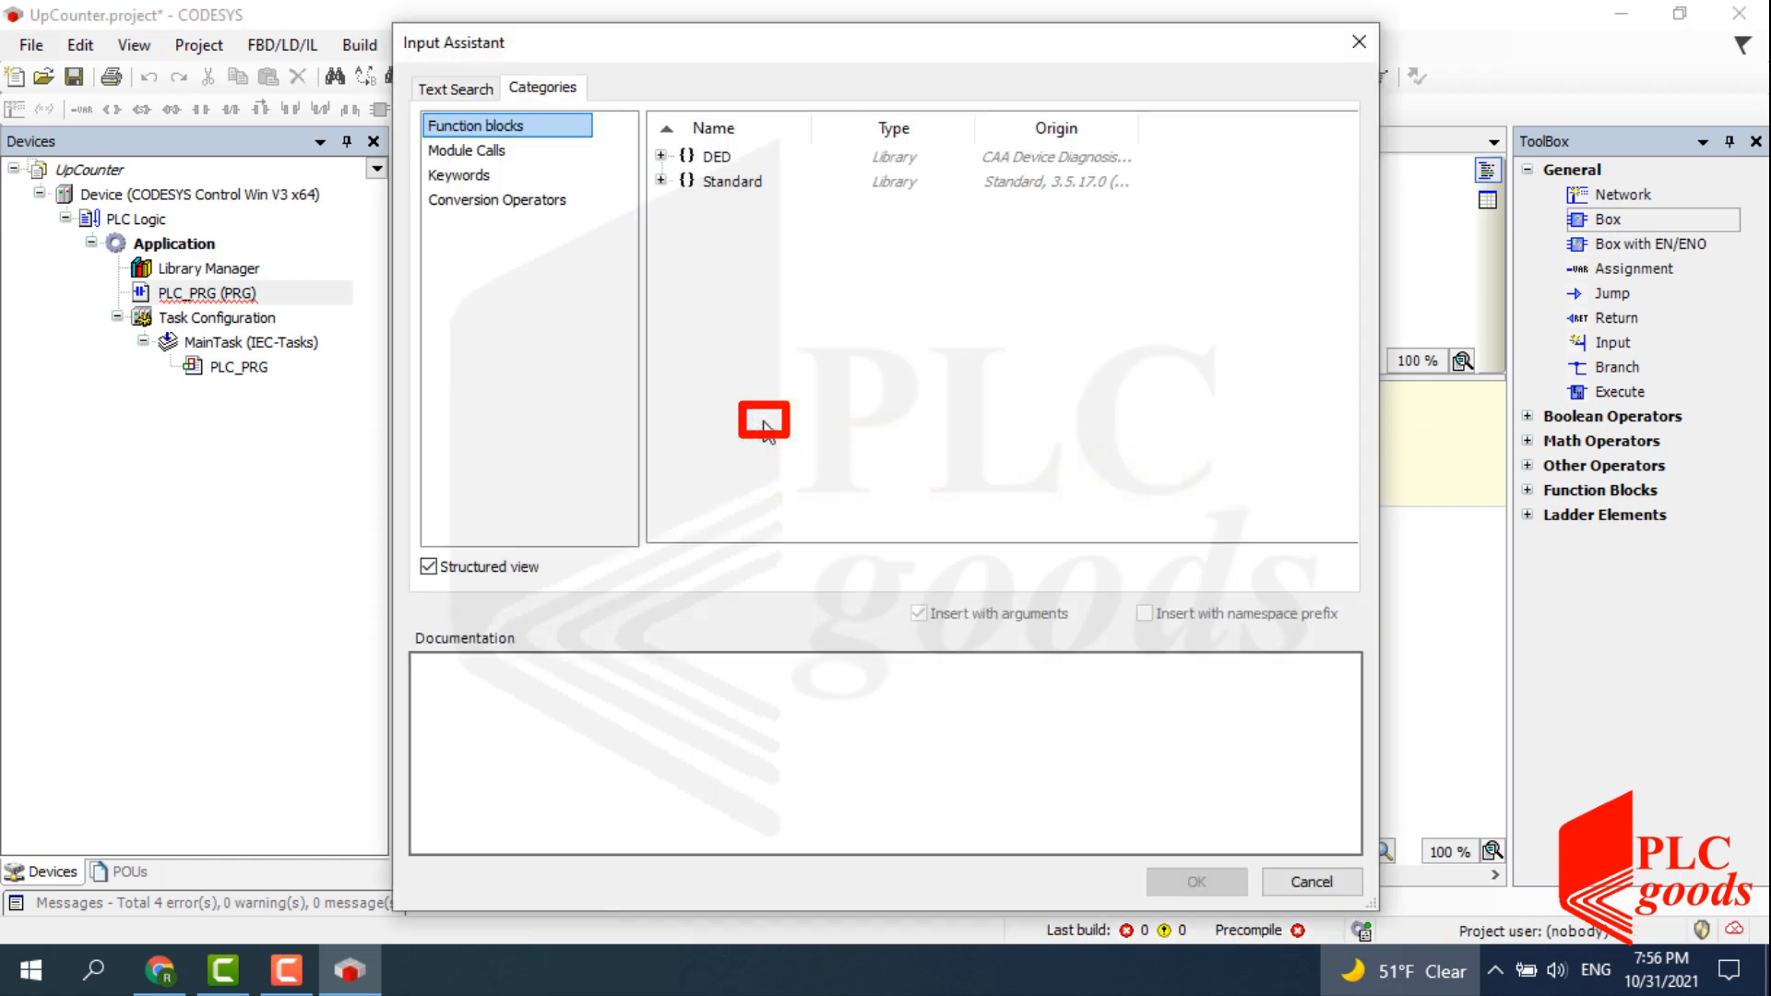
{"action": "left_click", "coordinate": [660, 181]}
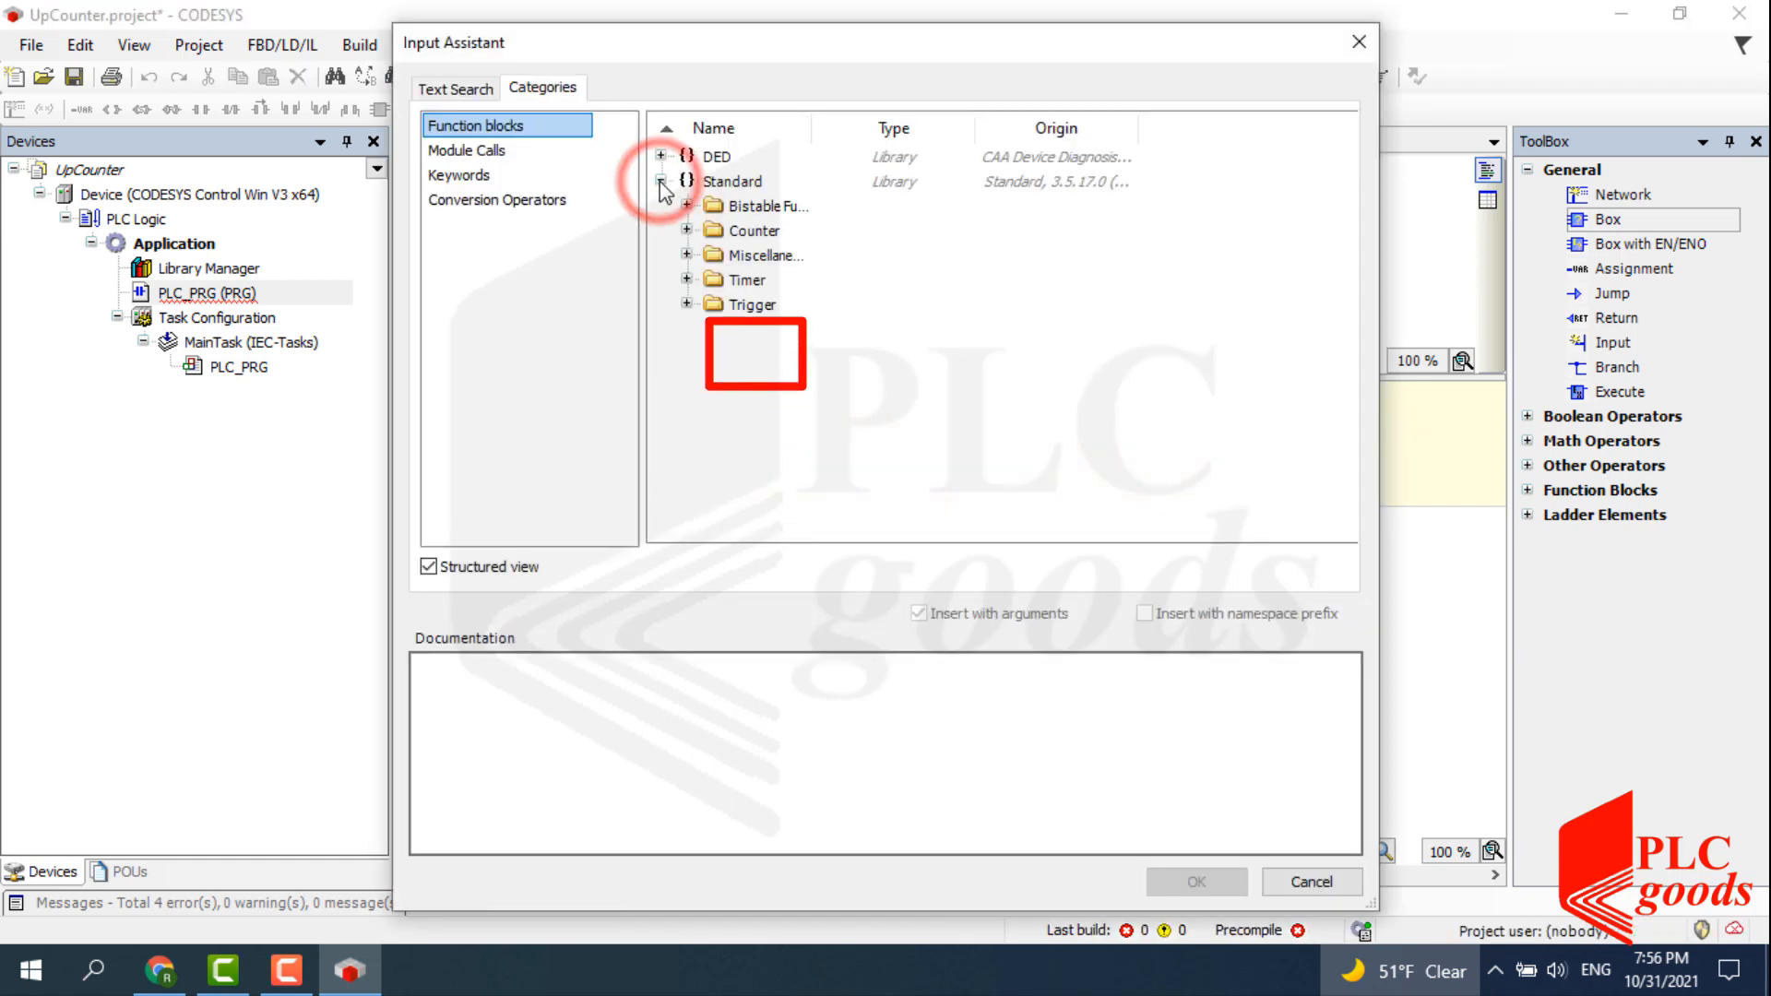
{"action": "left_click", "coordinate": [686, 231]}
{"action": "left_click", "coordinate": [754, 257]}
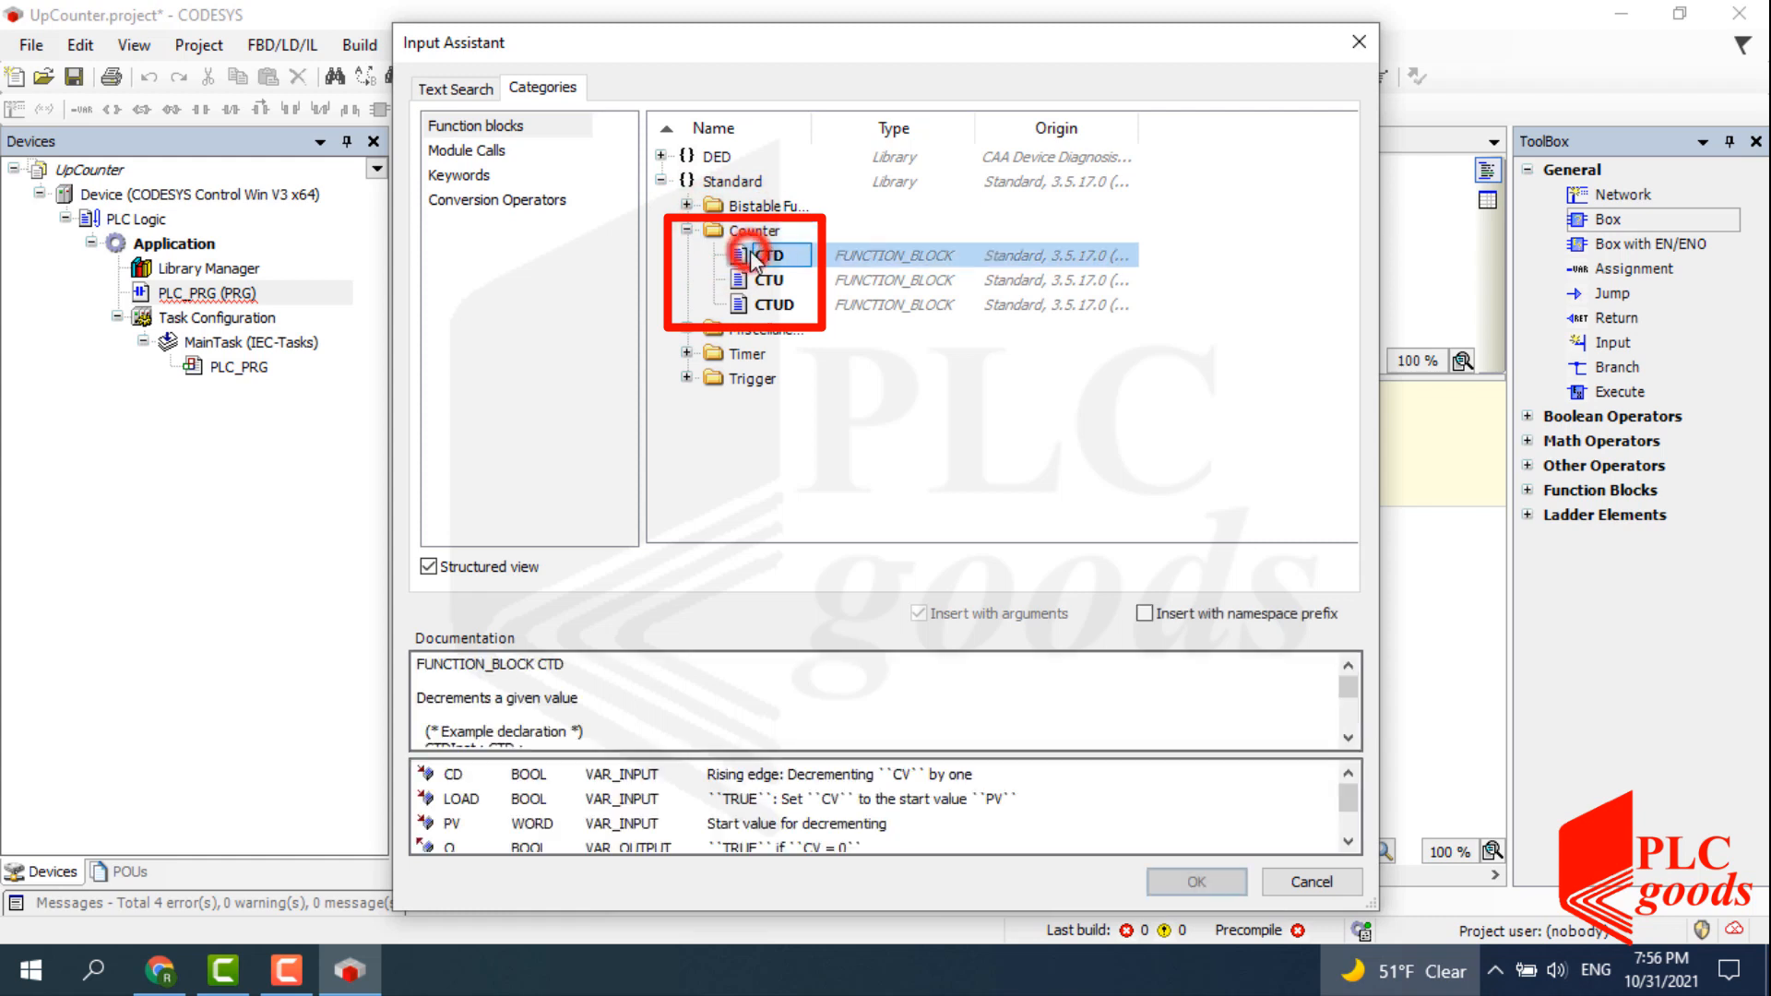
{"action": "left_click", "coordinate": [751, 281]}
{"action": "left_click", "coordinate": [754, 304]}
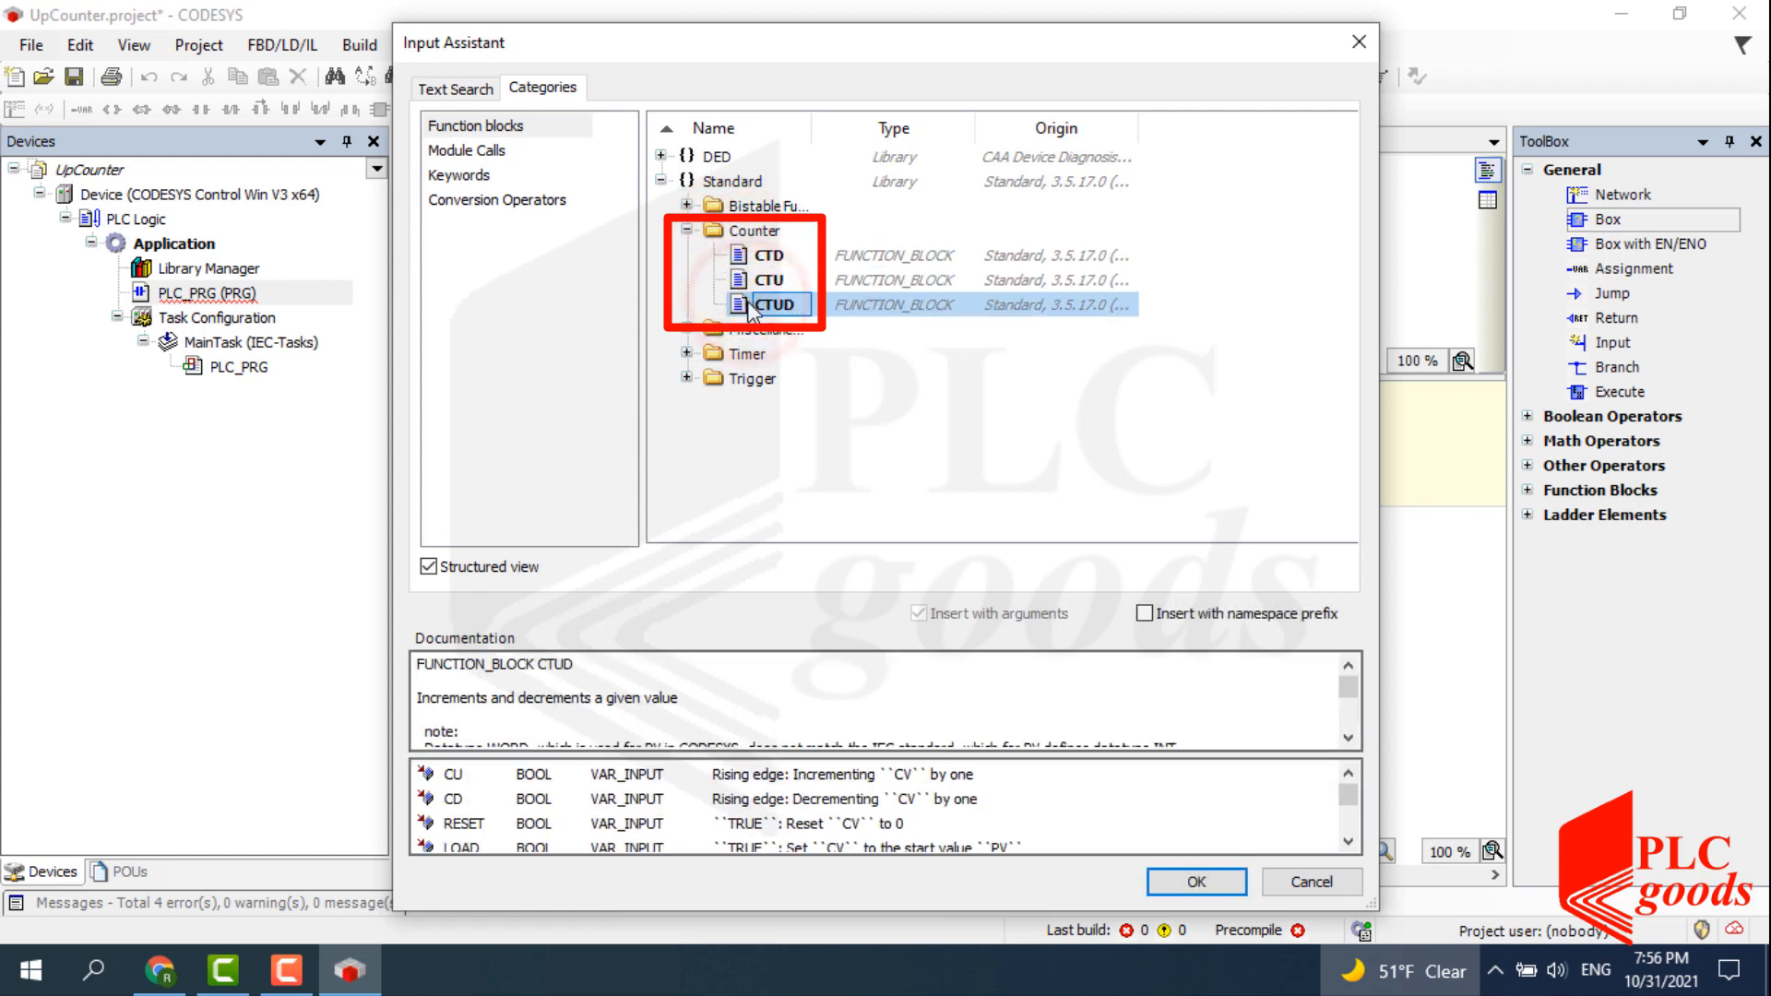
{"action": "double_click", "coordinate": [764, 281]}
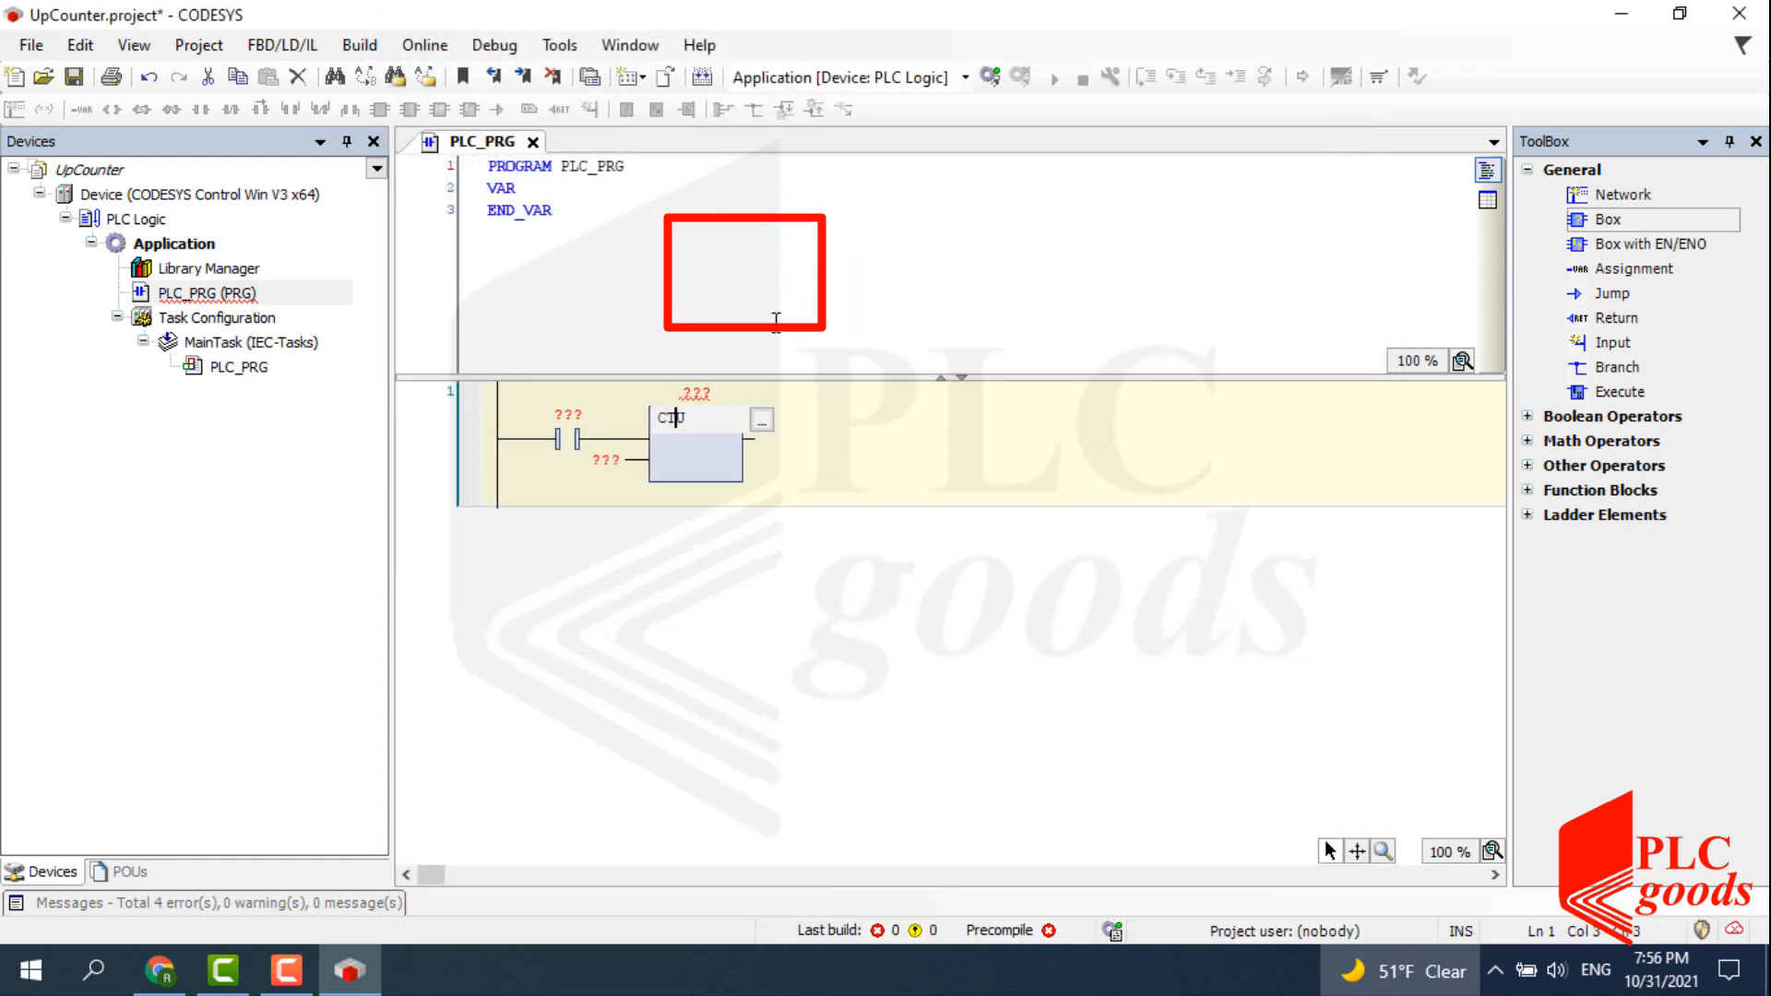
Name the counter instance Counter1 (CTU) and assign BOOL variable A to the first contact.
{"action": "type", "text": "Counter"}
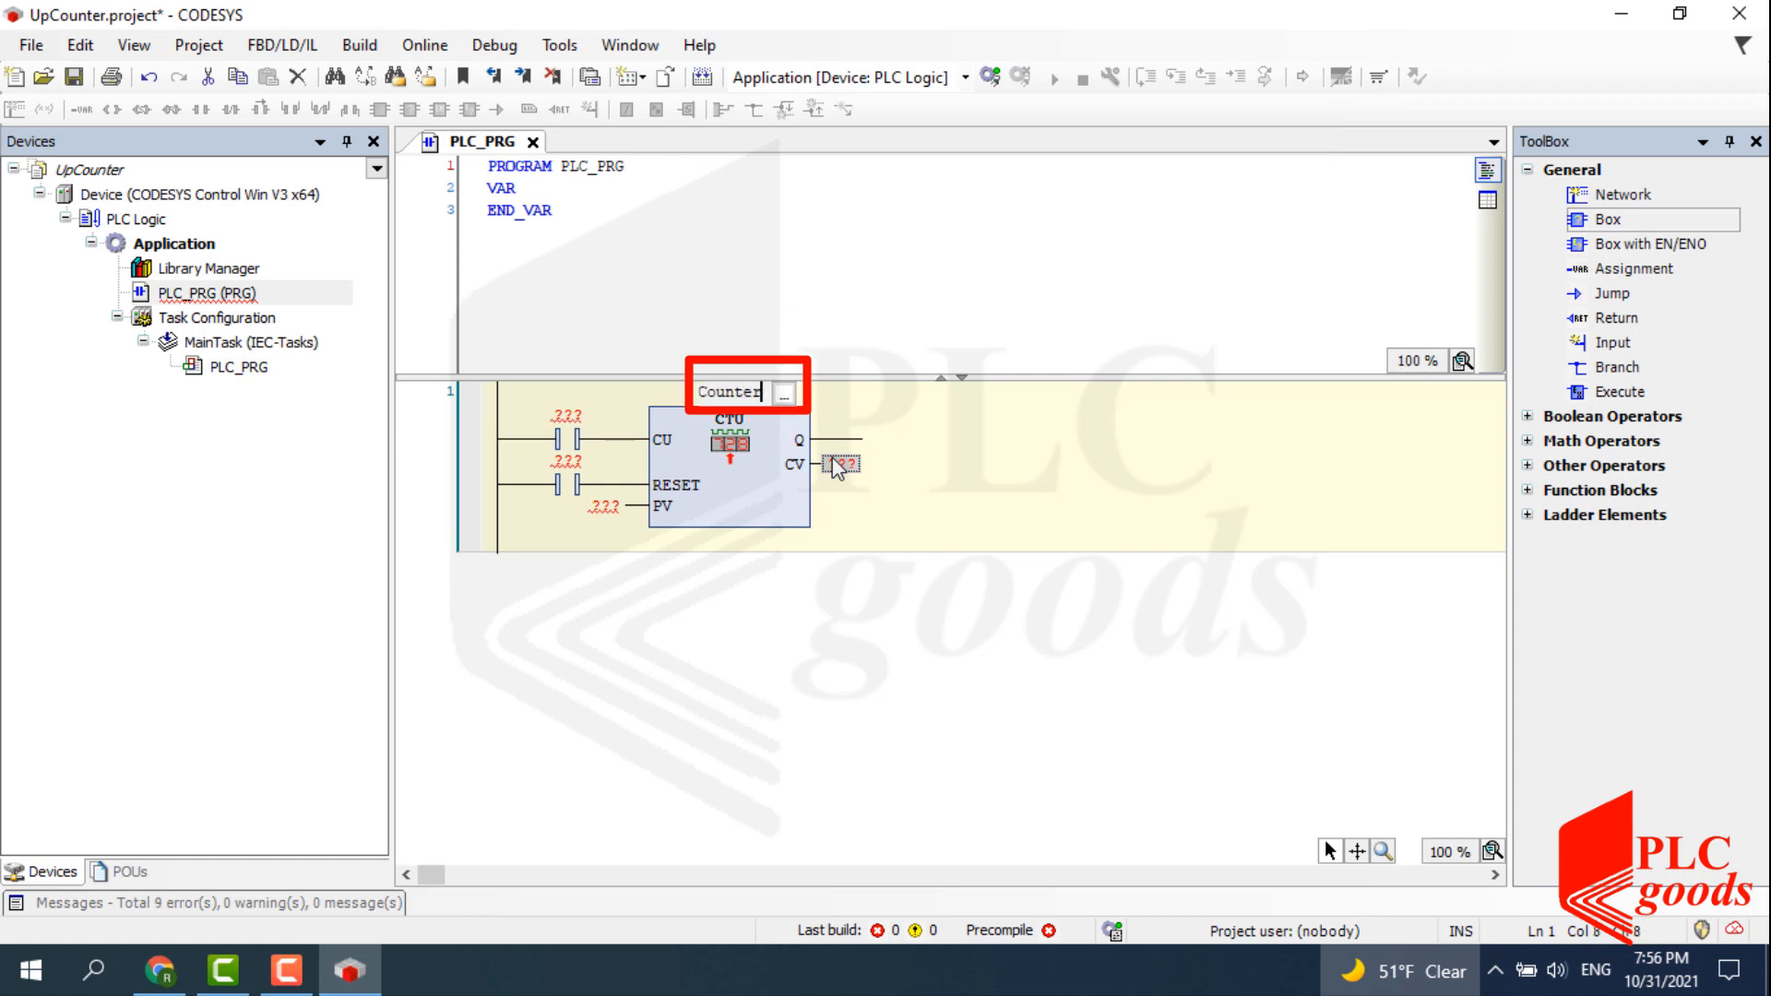
{"action": "type", "text": "1"}
{"action": "key", "text": "Return"}
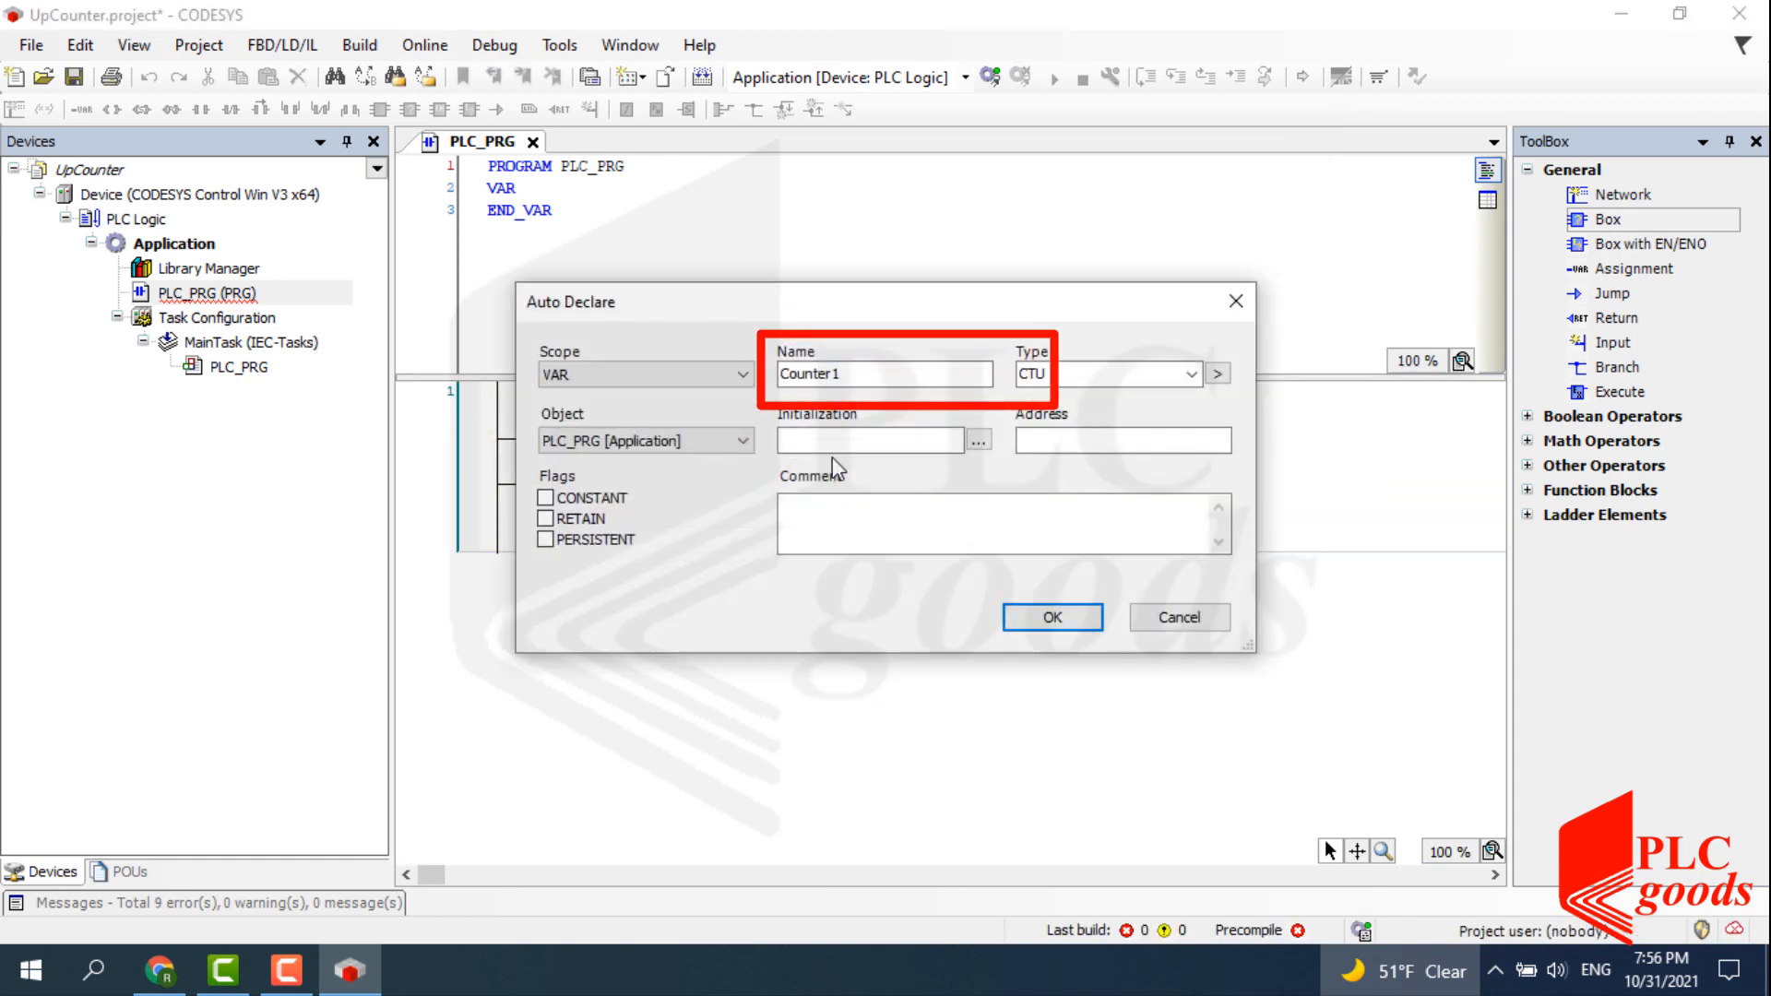
{"action": "left_click", "coordinate": [1042, 614]}
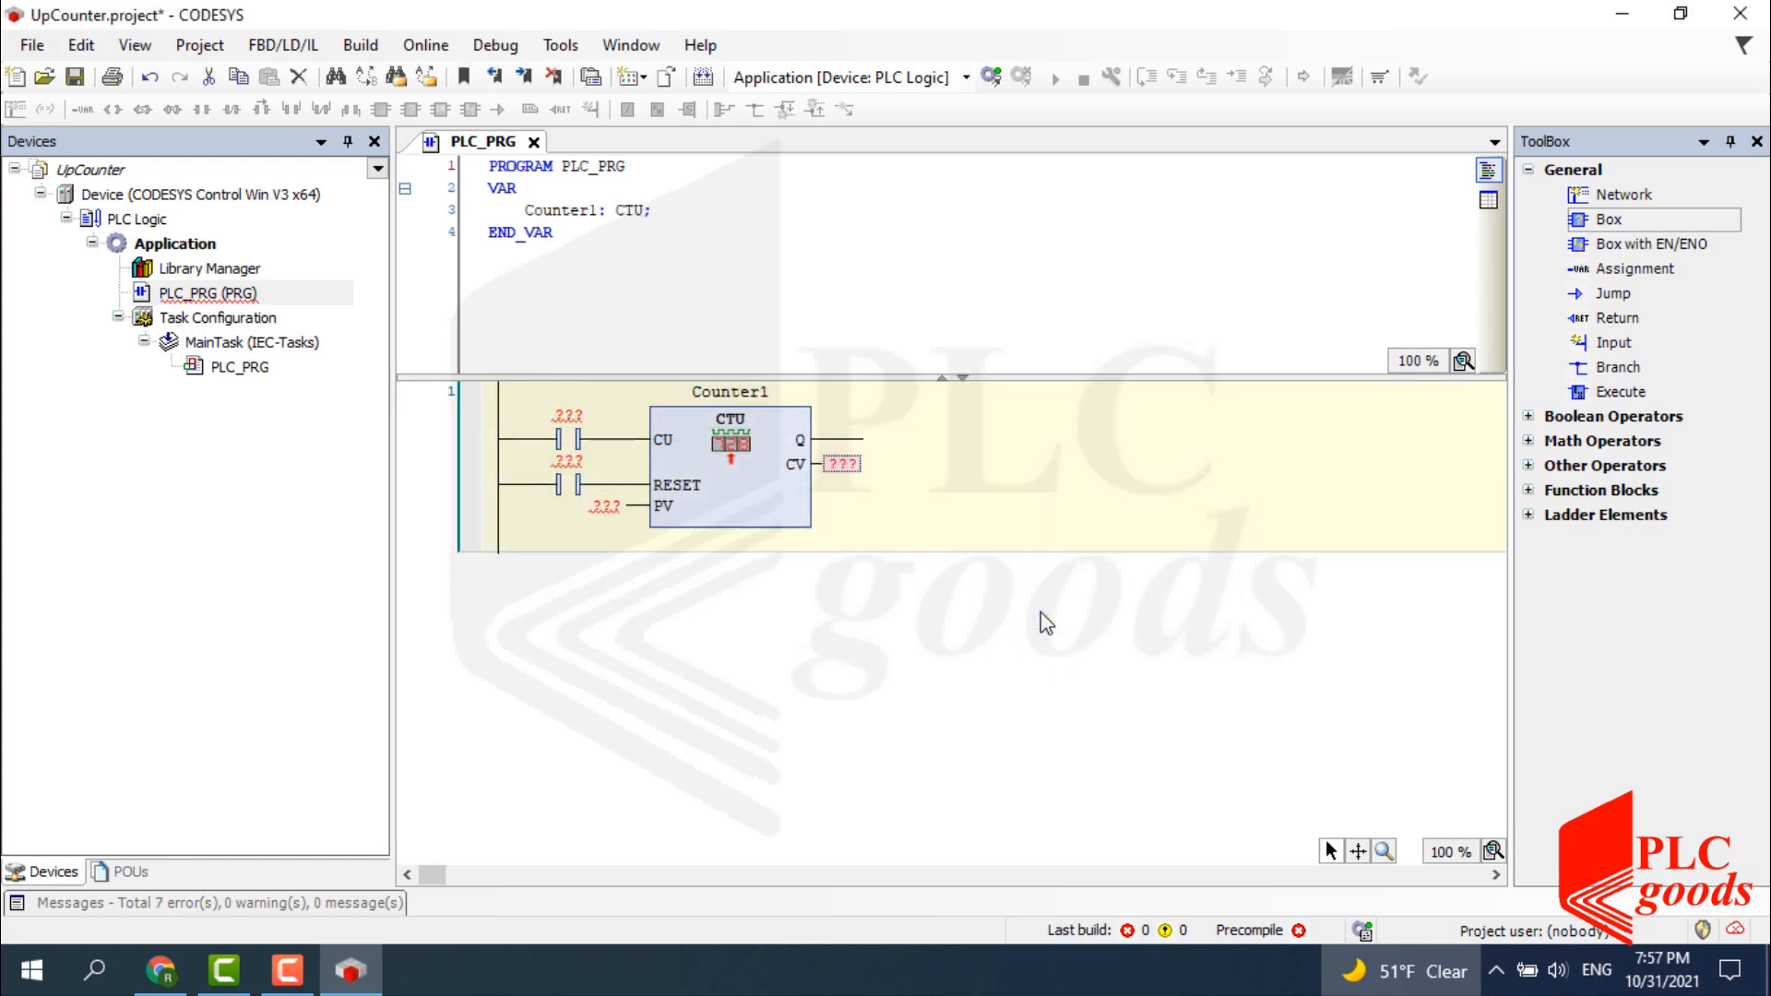
{"action": "left_click", "coordinate": [567, 416]}
{"action": "type", "text": "A"}
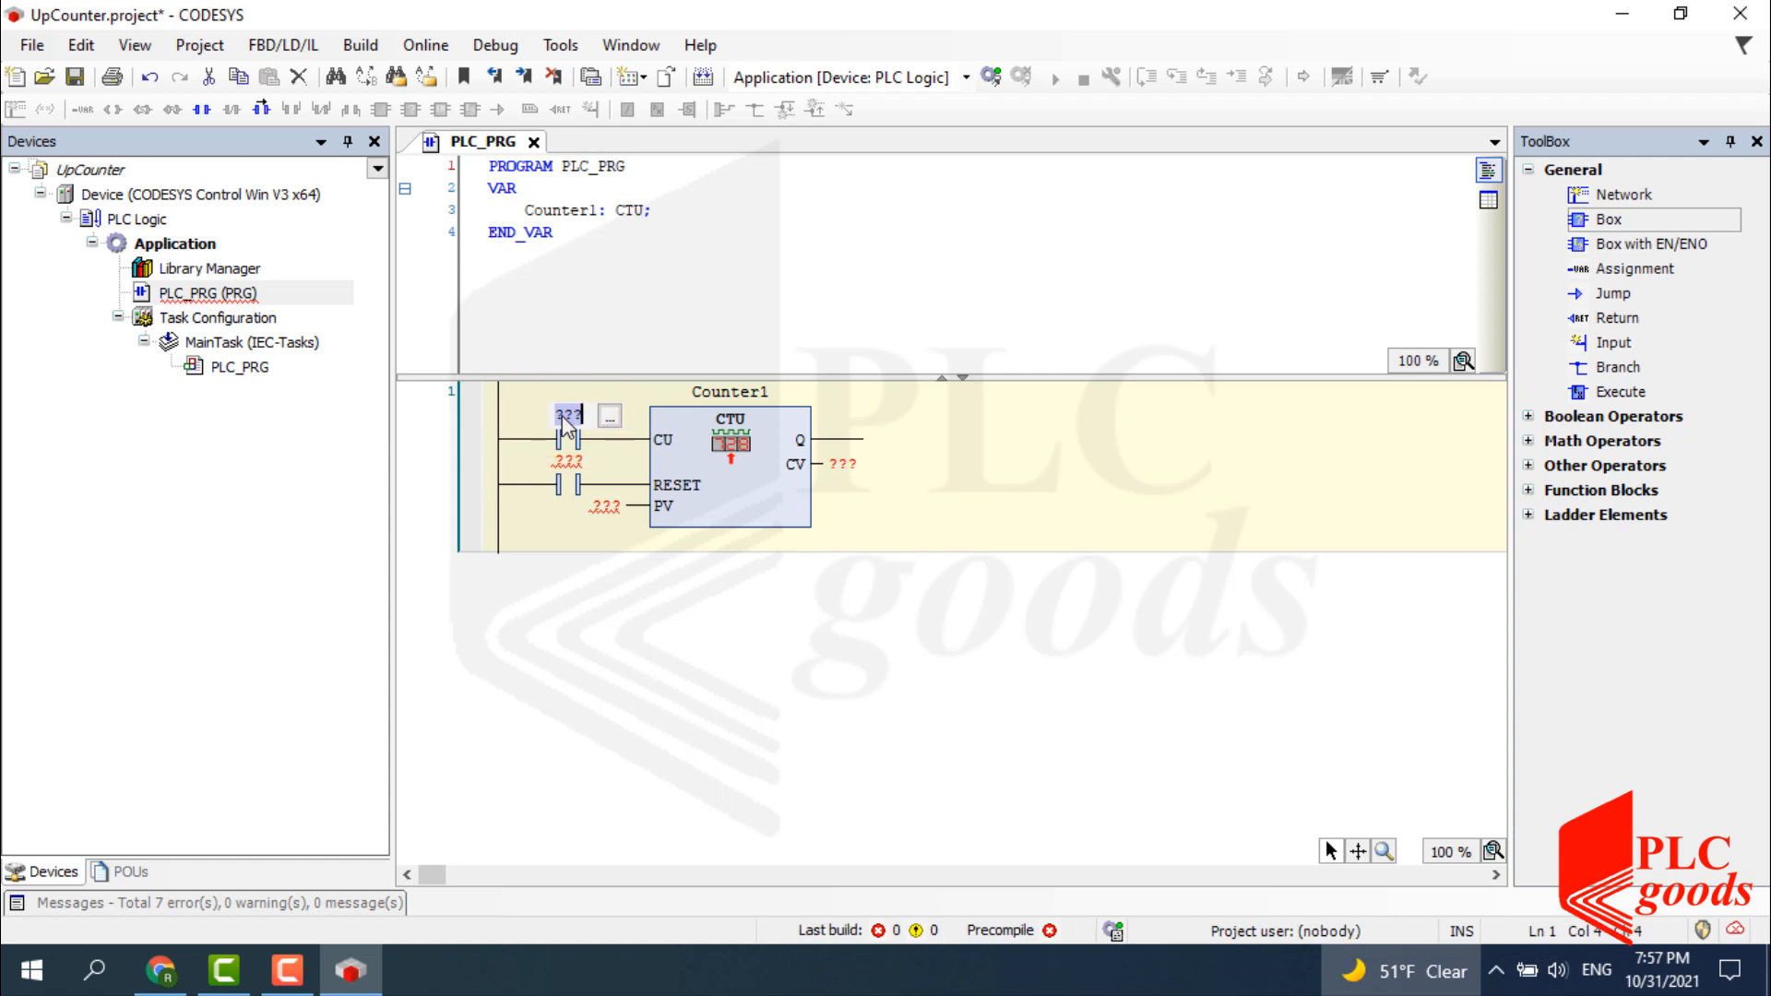
{"action": "key", "text": "Return"}
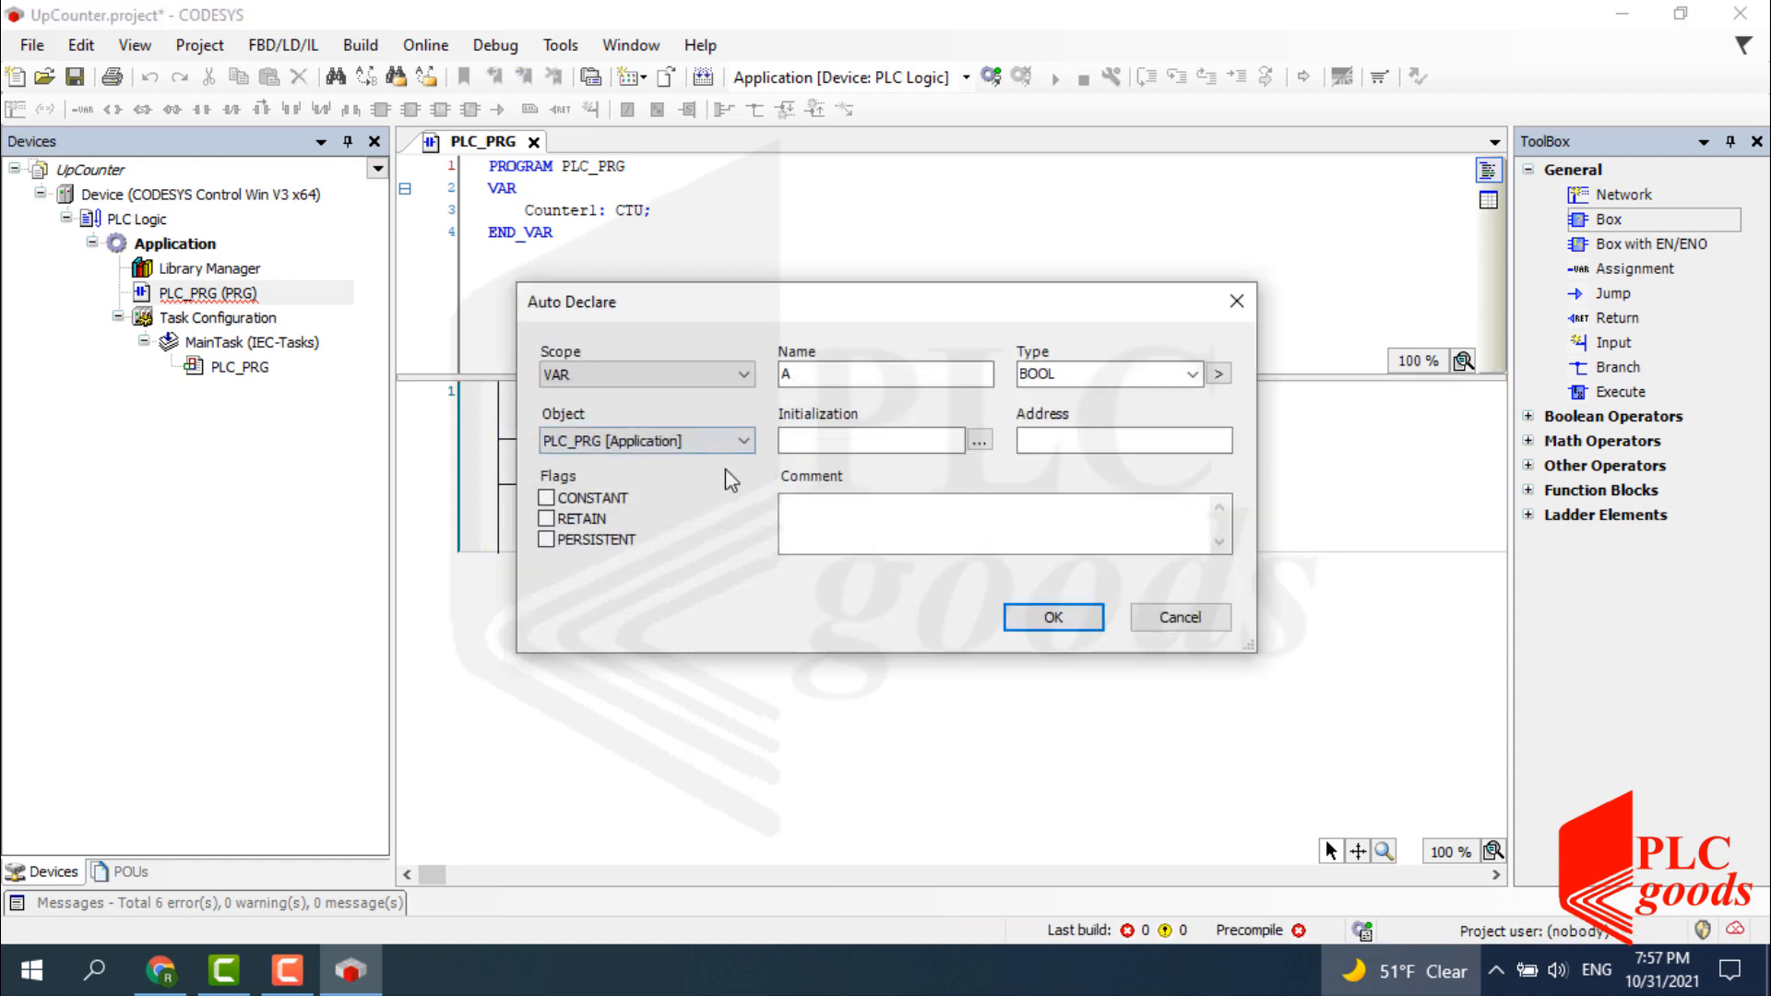
{"action": "left_click", "coordinate": [1018, 618]}
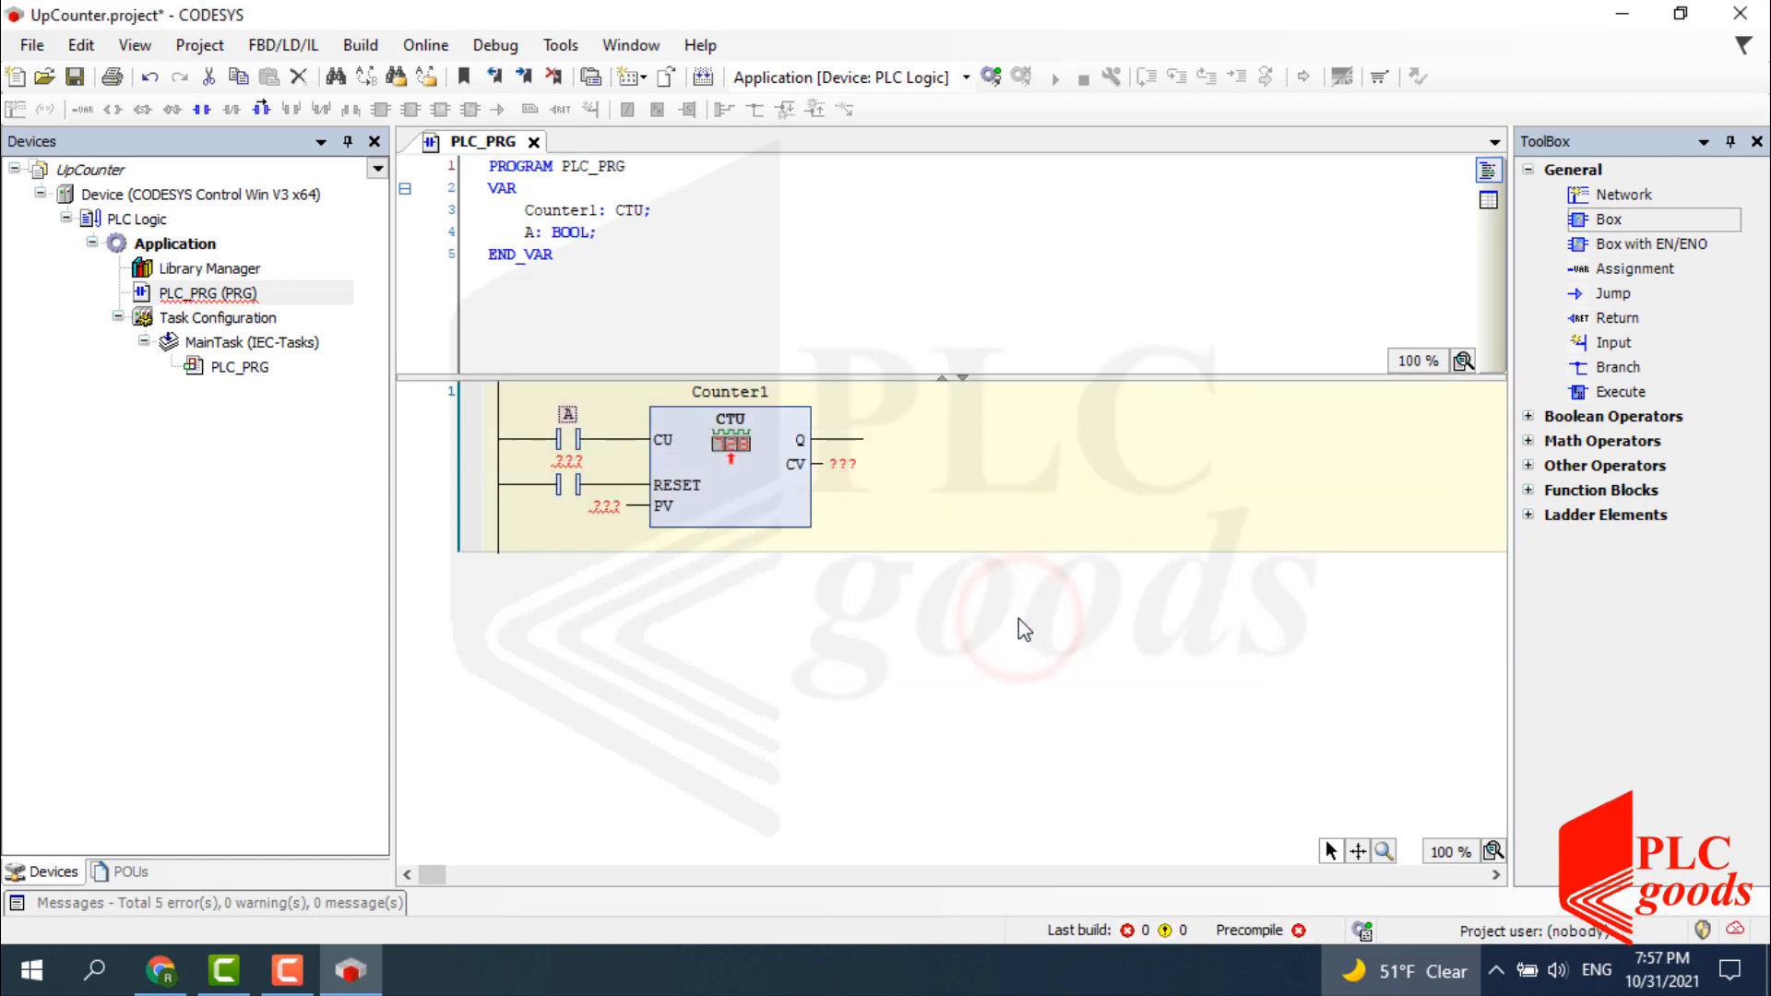
Assign BOOL variable B to the reset contact and set the PV preset to 5.
{"action": "left_click", "coordinate": [573, 474]}
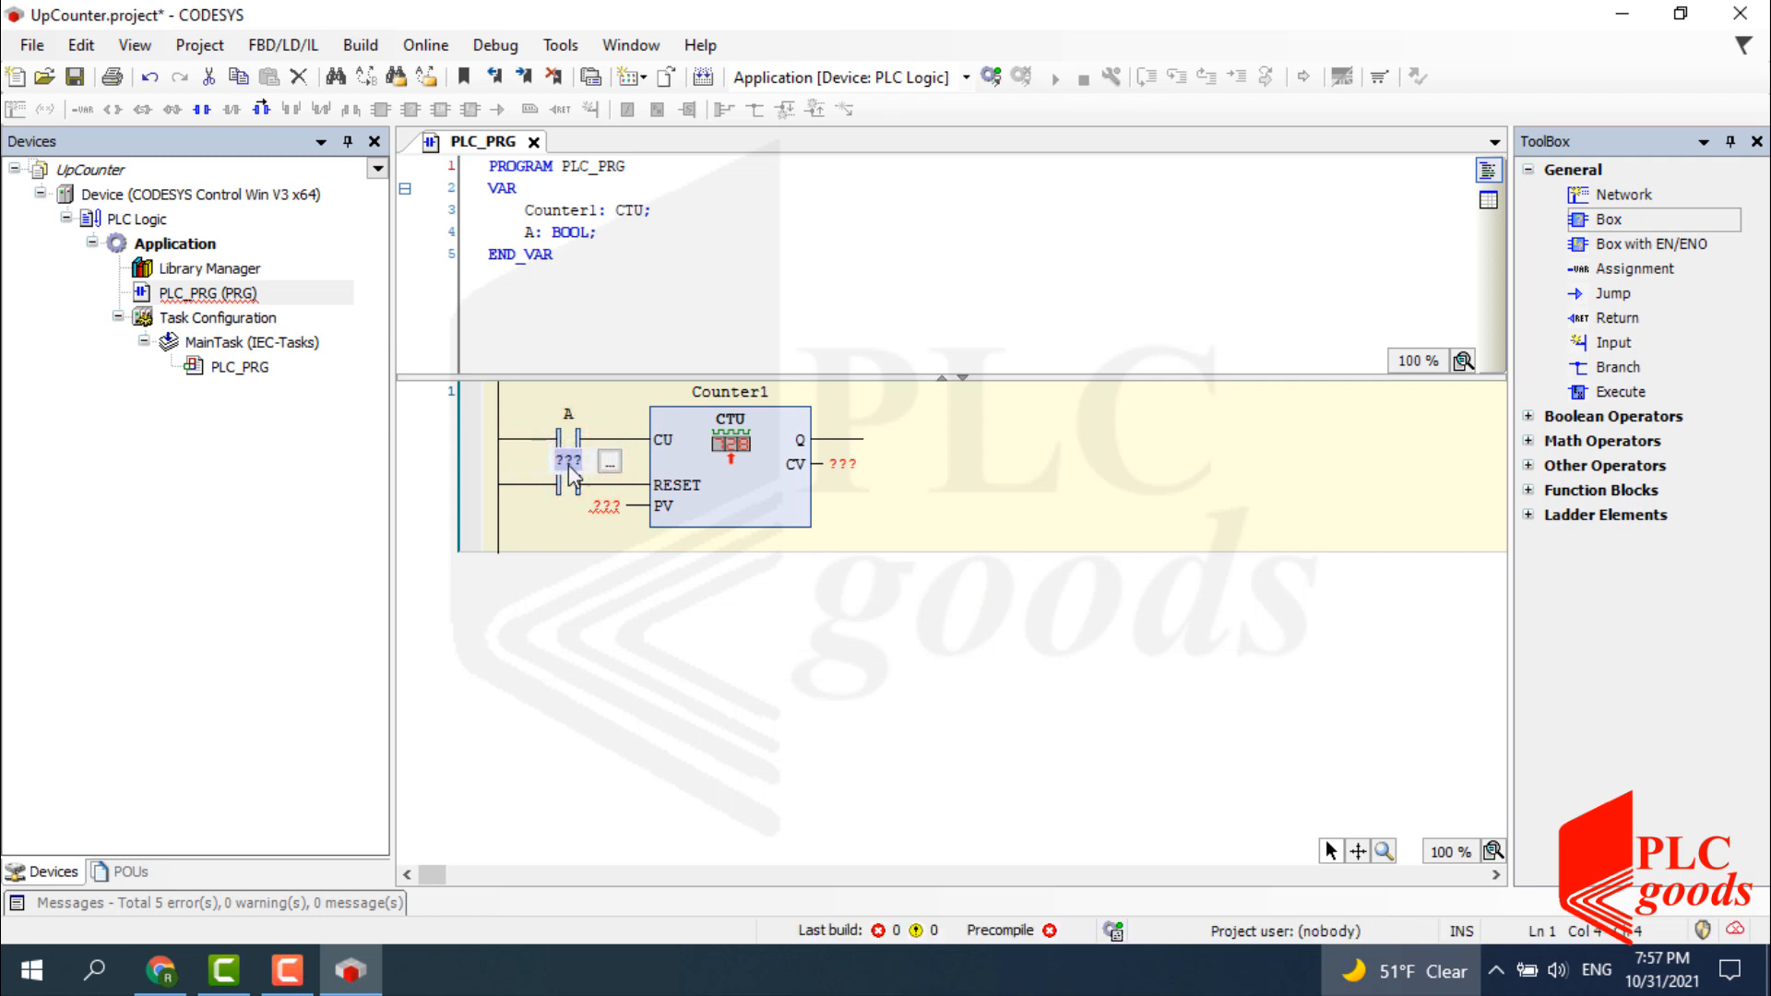
{"action": "type", "text": "B"}
{"action": "key", "text": "Return"}
{"action": "left_click", "coordinate": [1035, 619]}
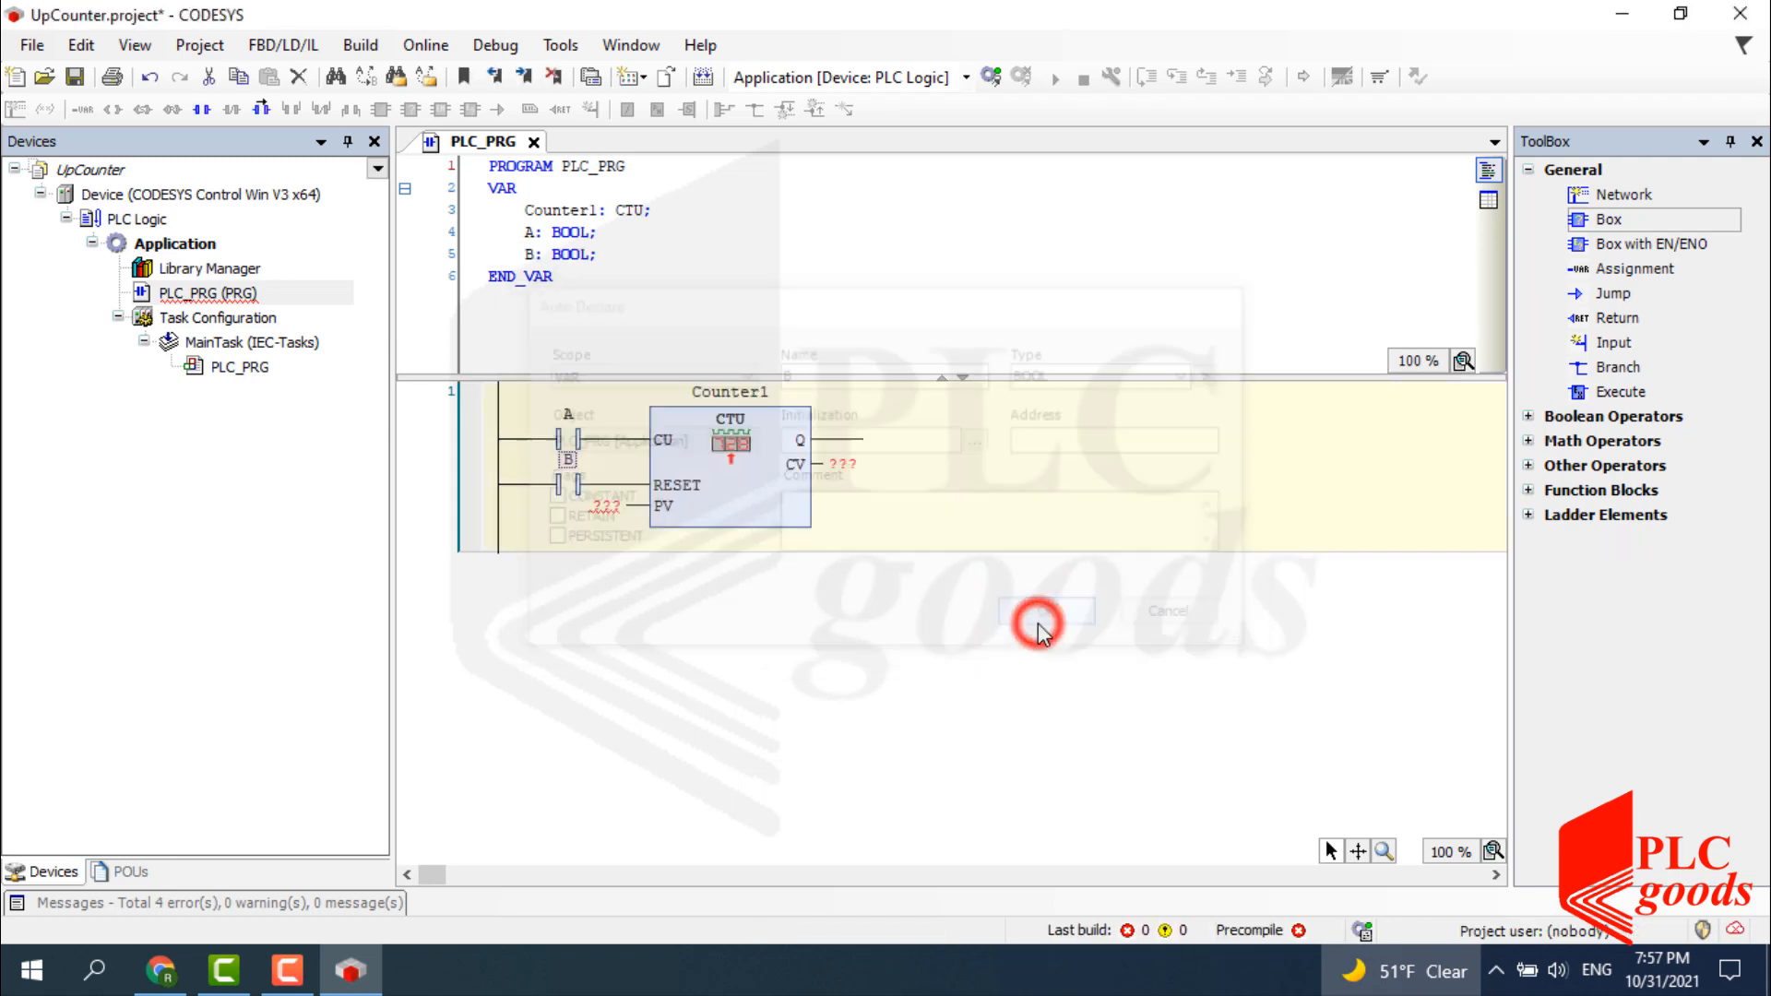
{"action": "left_click", "coordinate": [606, 508]}
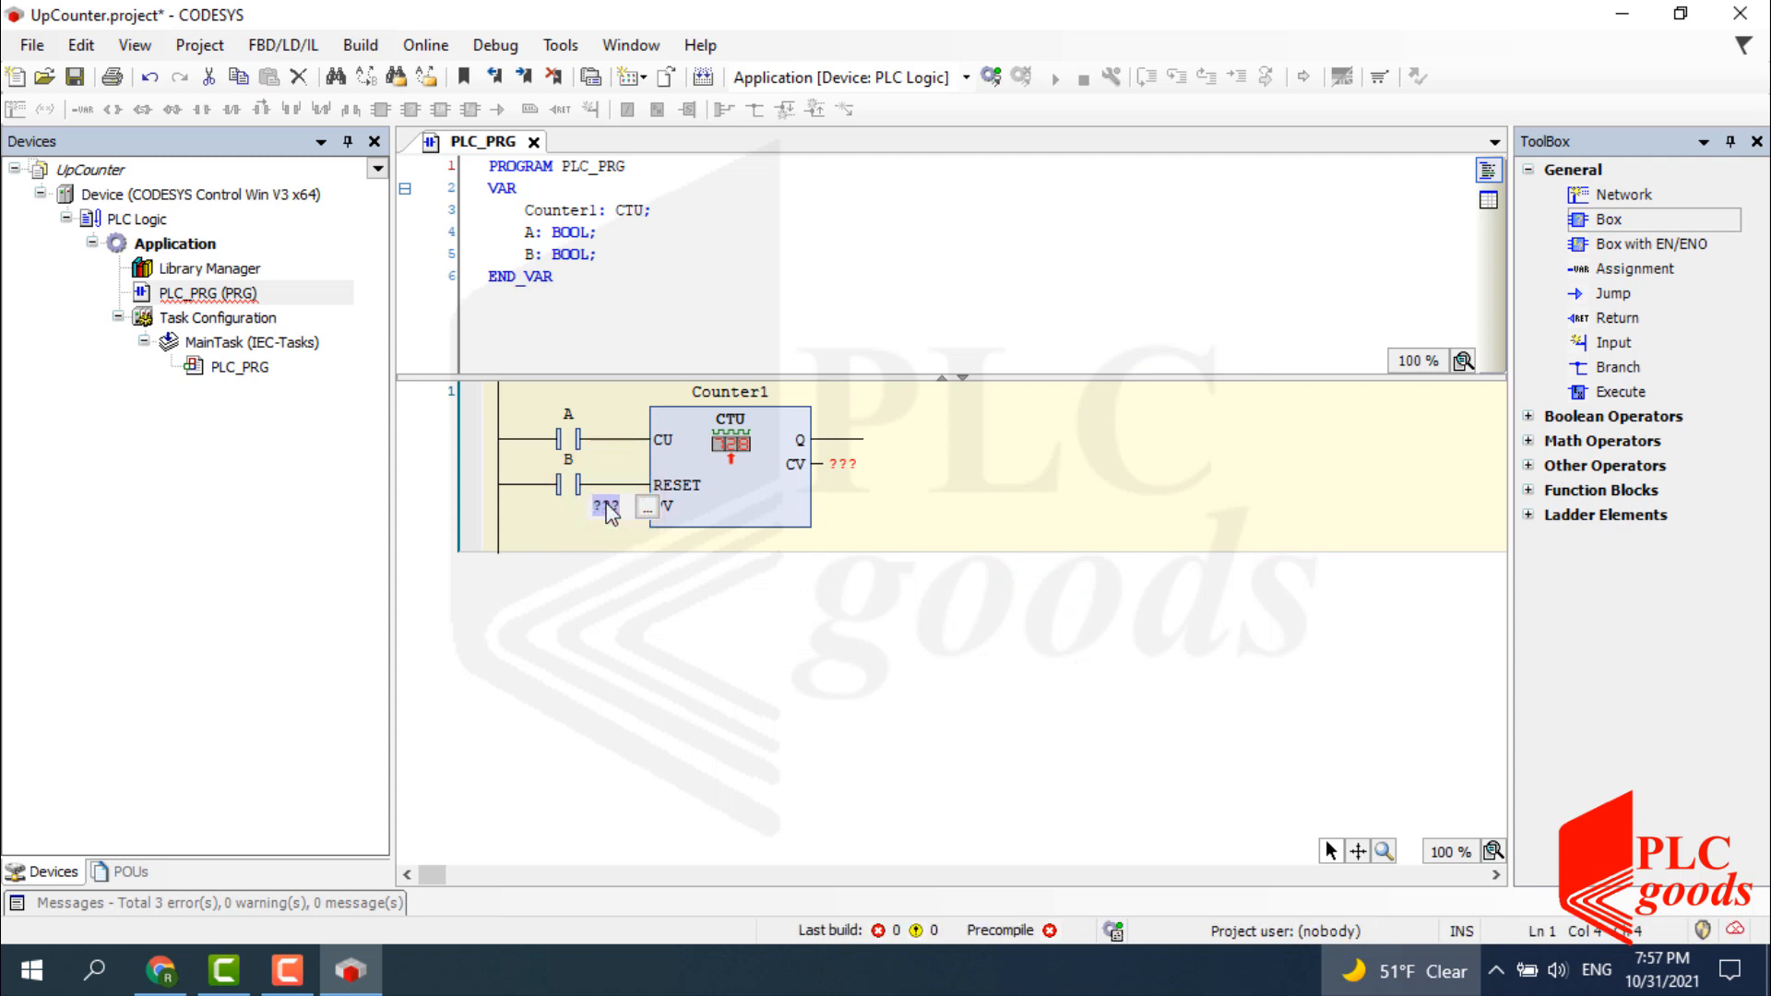
{"action": "type", "text": "5"}
{"action": "left_click", "coordinate": [837, 465]}
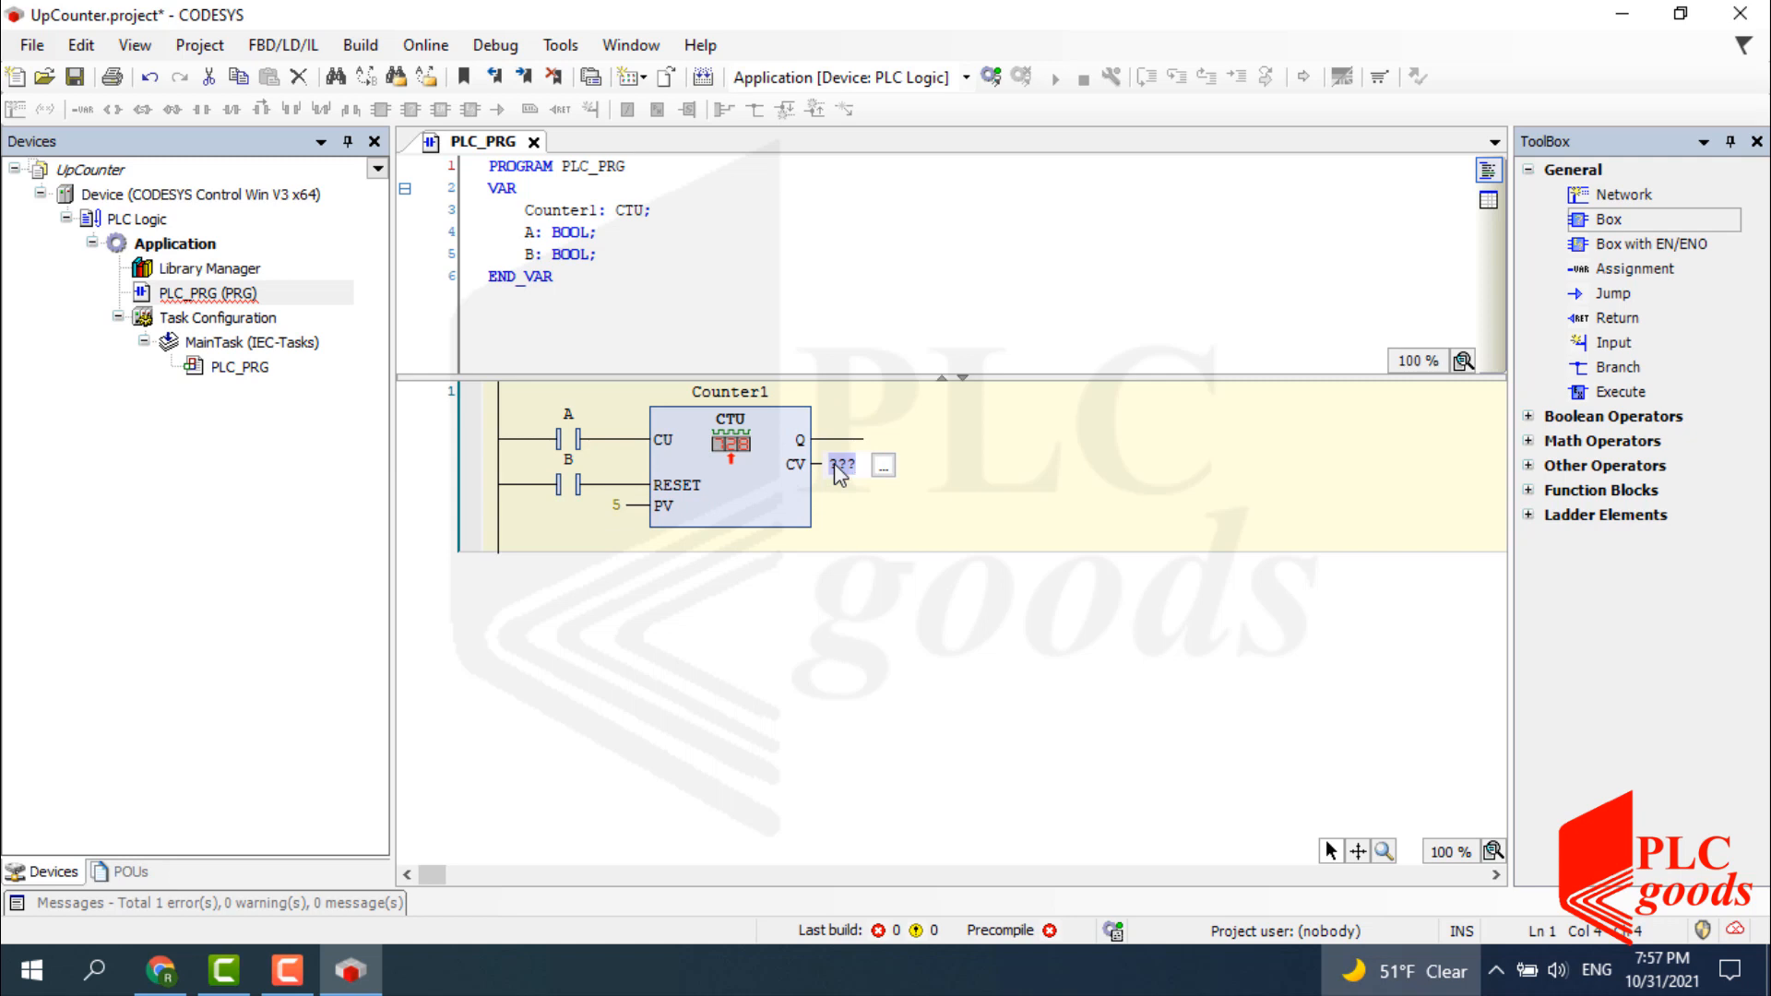
Declare the CV output as a new INT variable Counter1_Value.
{"action": "type", "text": "Counter"}
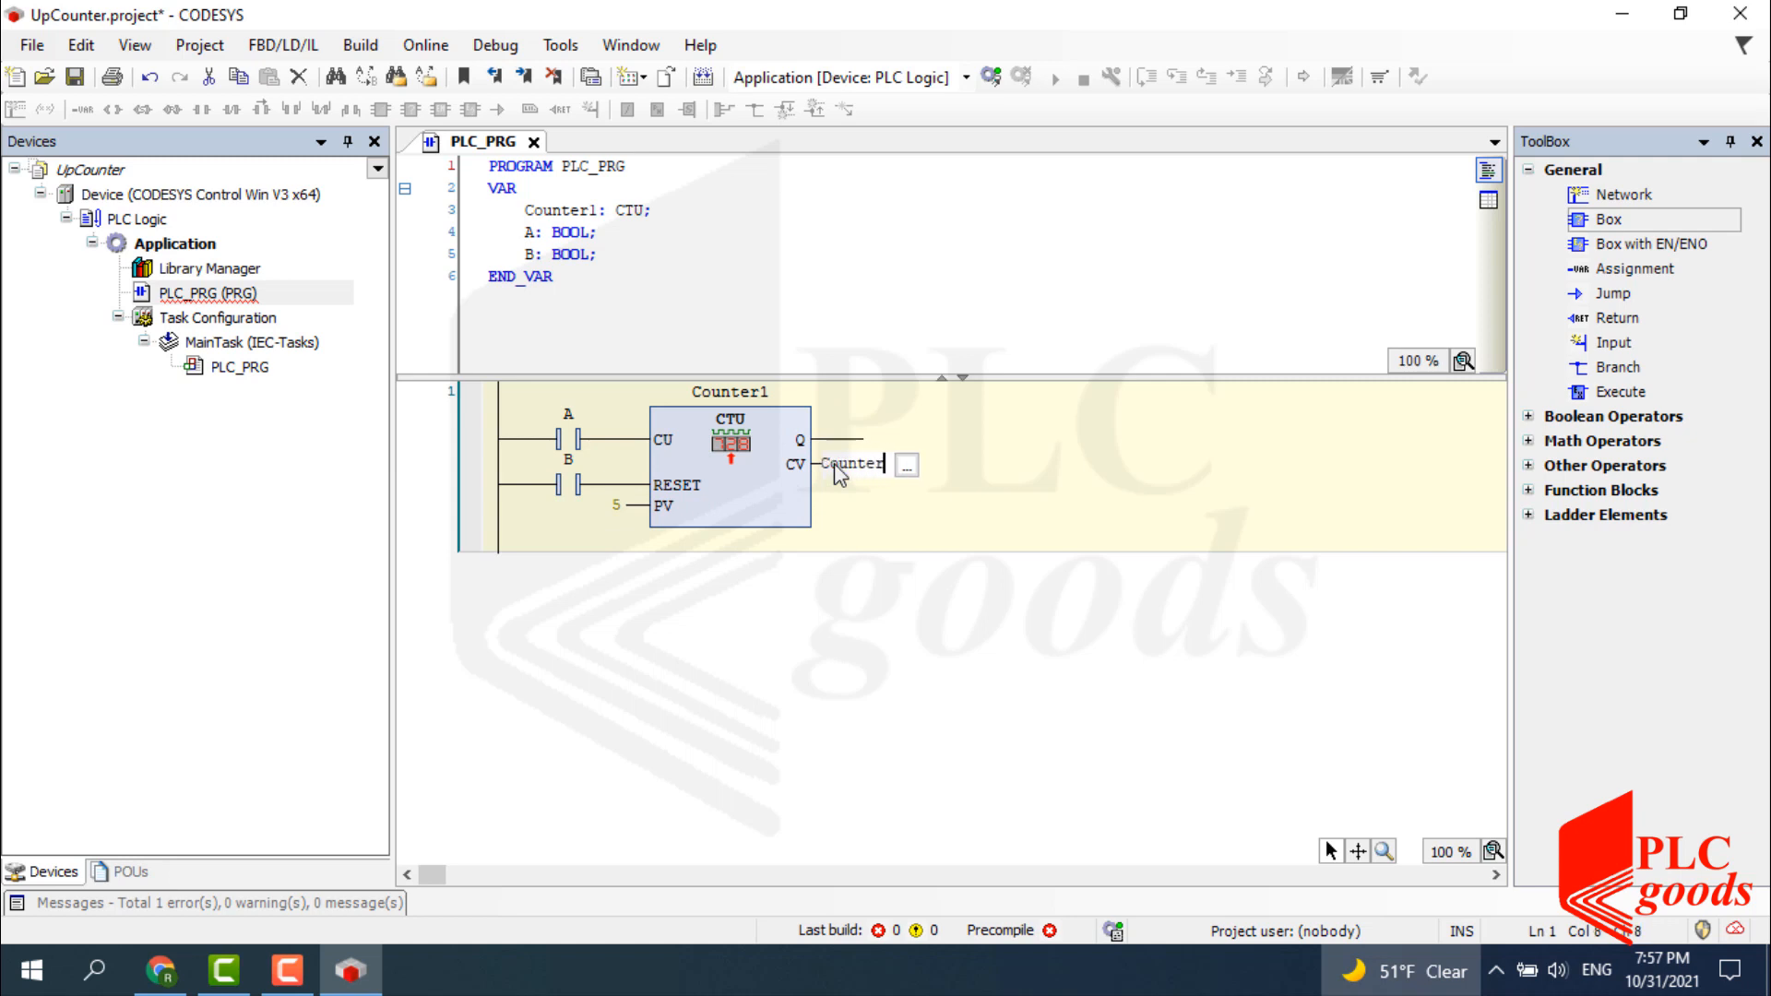
{"action": "type", "text": "1_"}
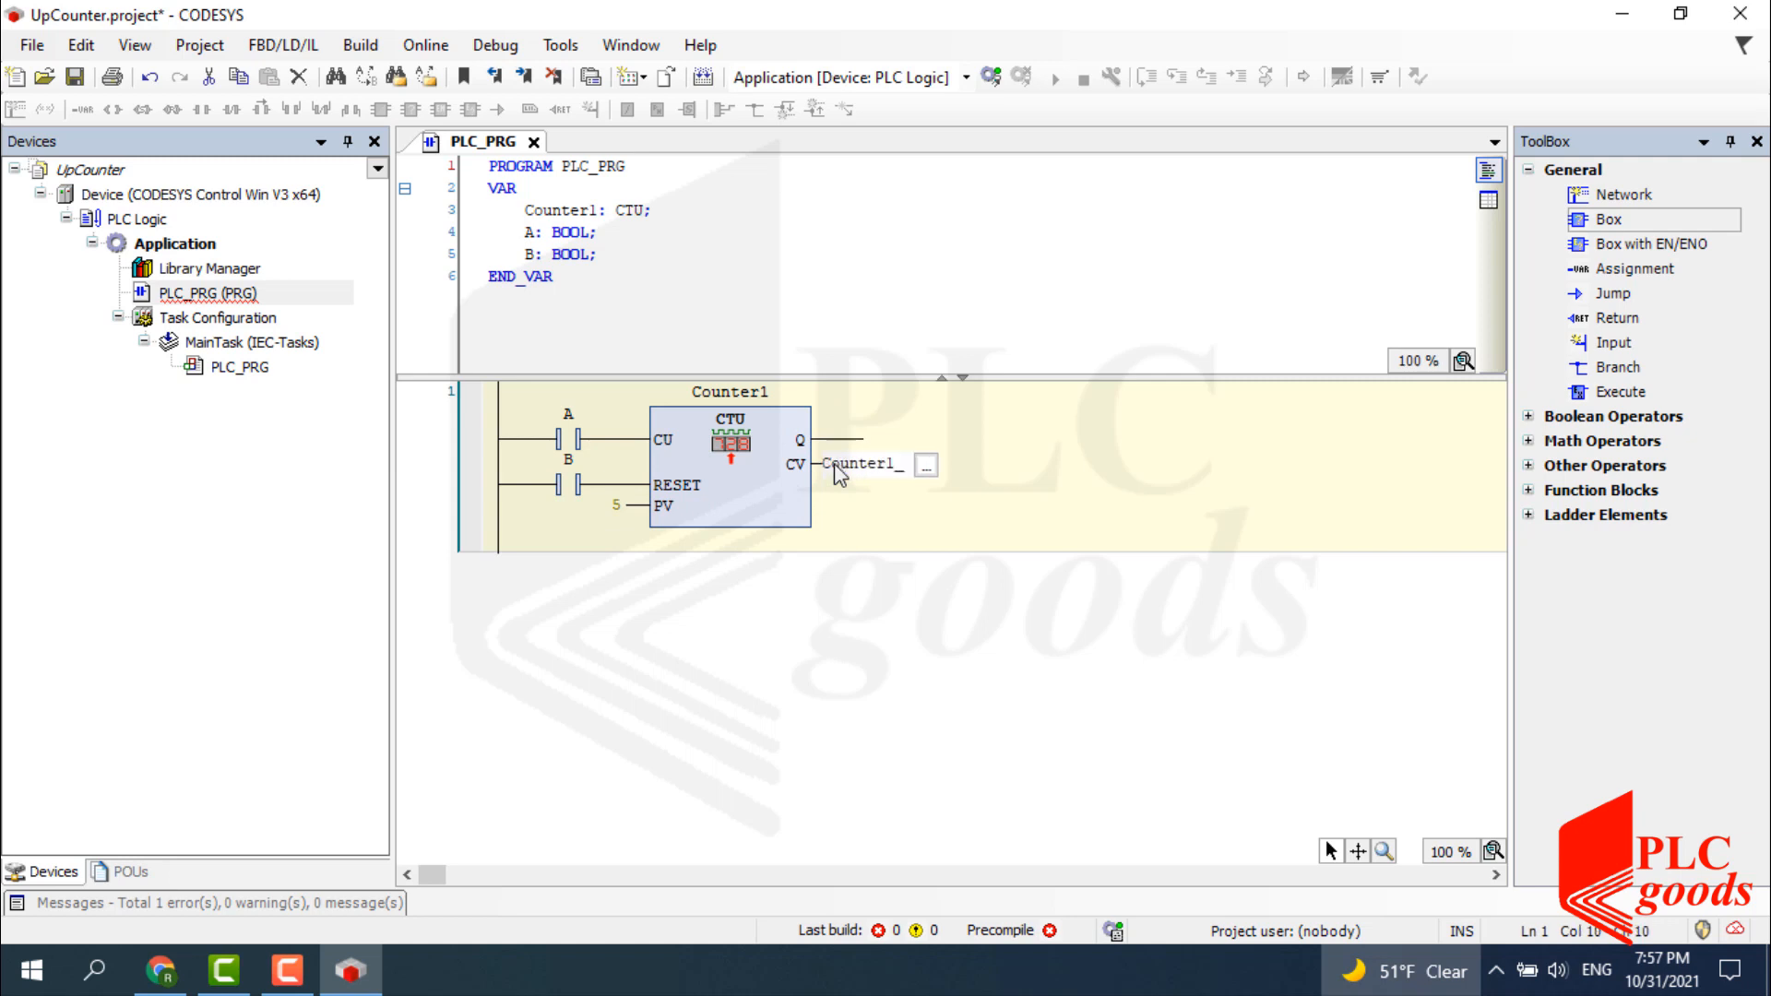
{"action": "type", "text": "Value"}
{"action": "key", "text": "Return"}
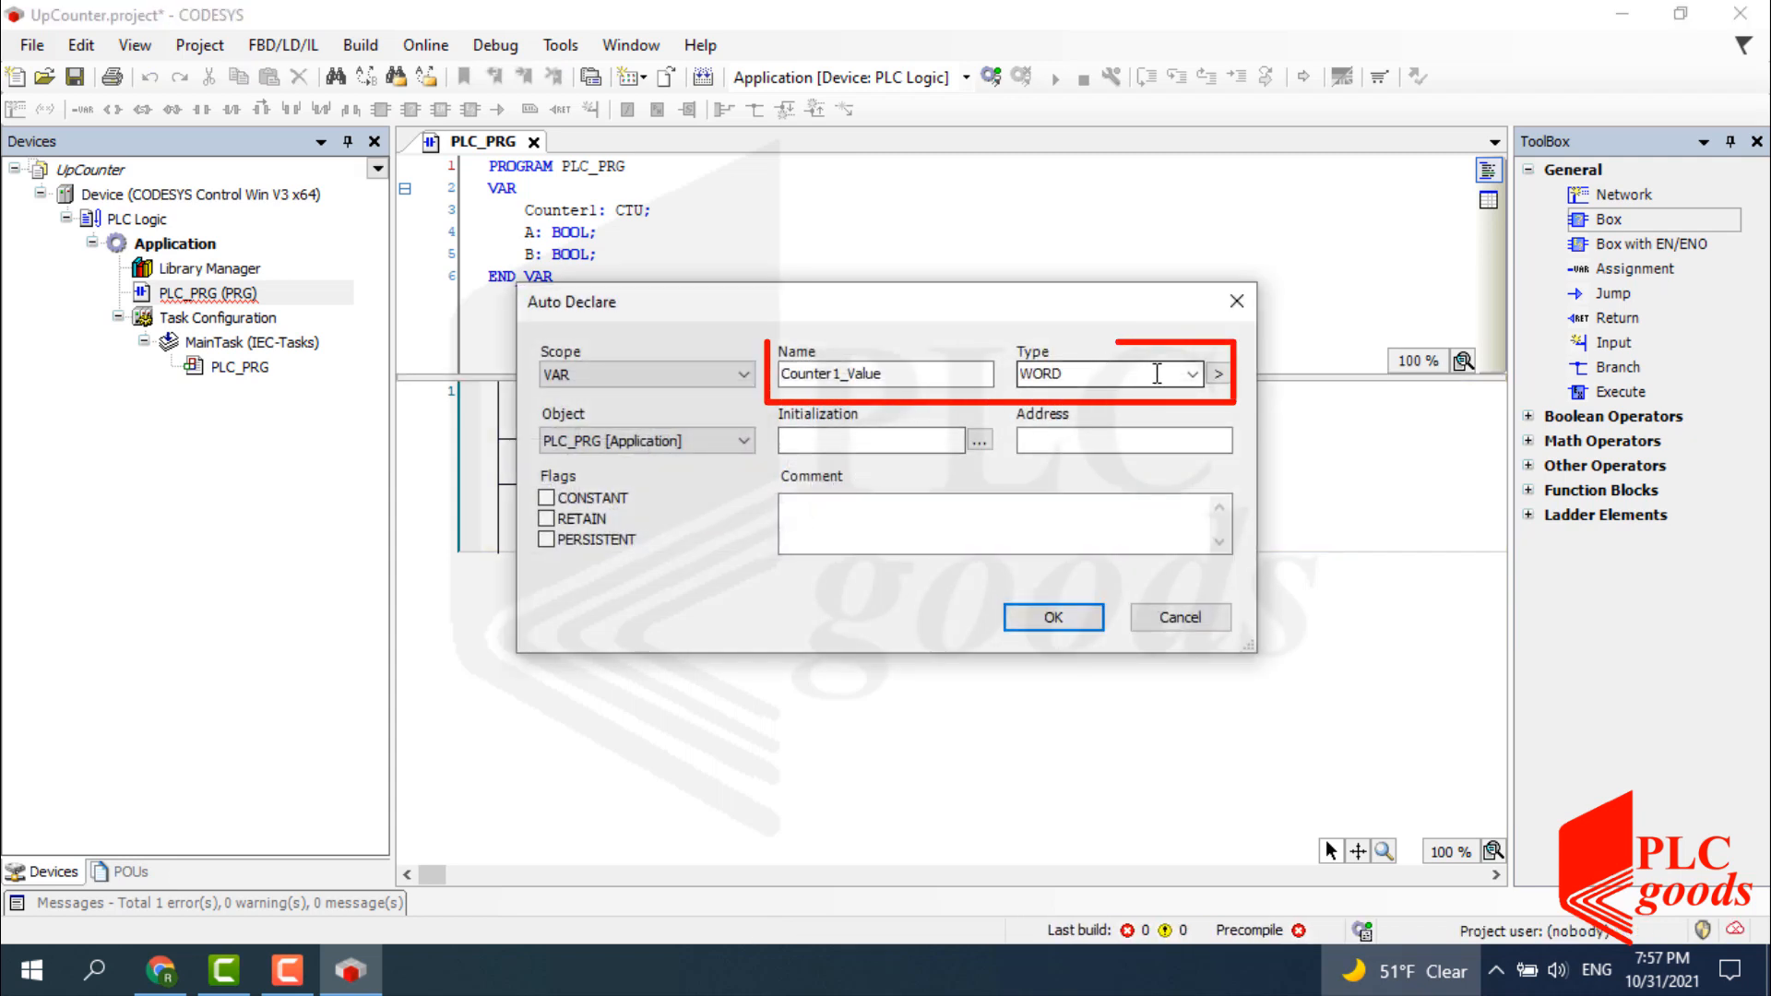
{"action": "left_click", "coordinate": [1191, 374]}
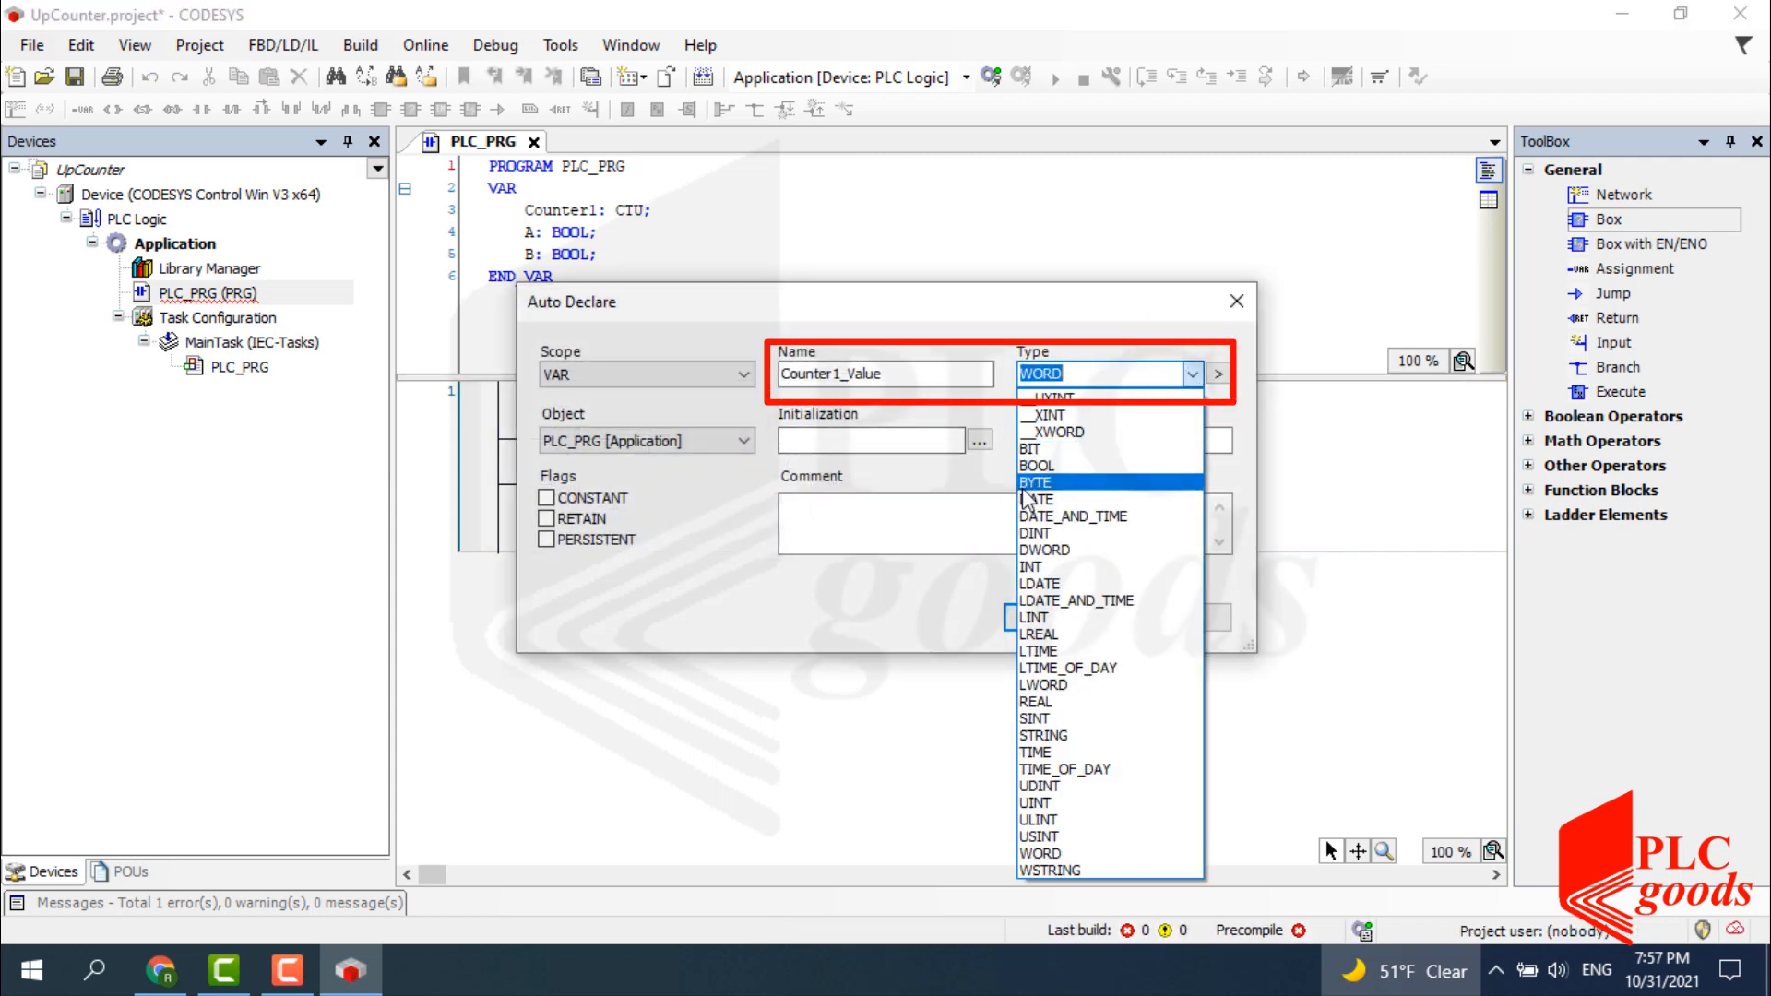
{"action": "left_click", "coordinate": [1037, 574]}
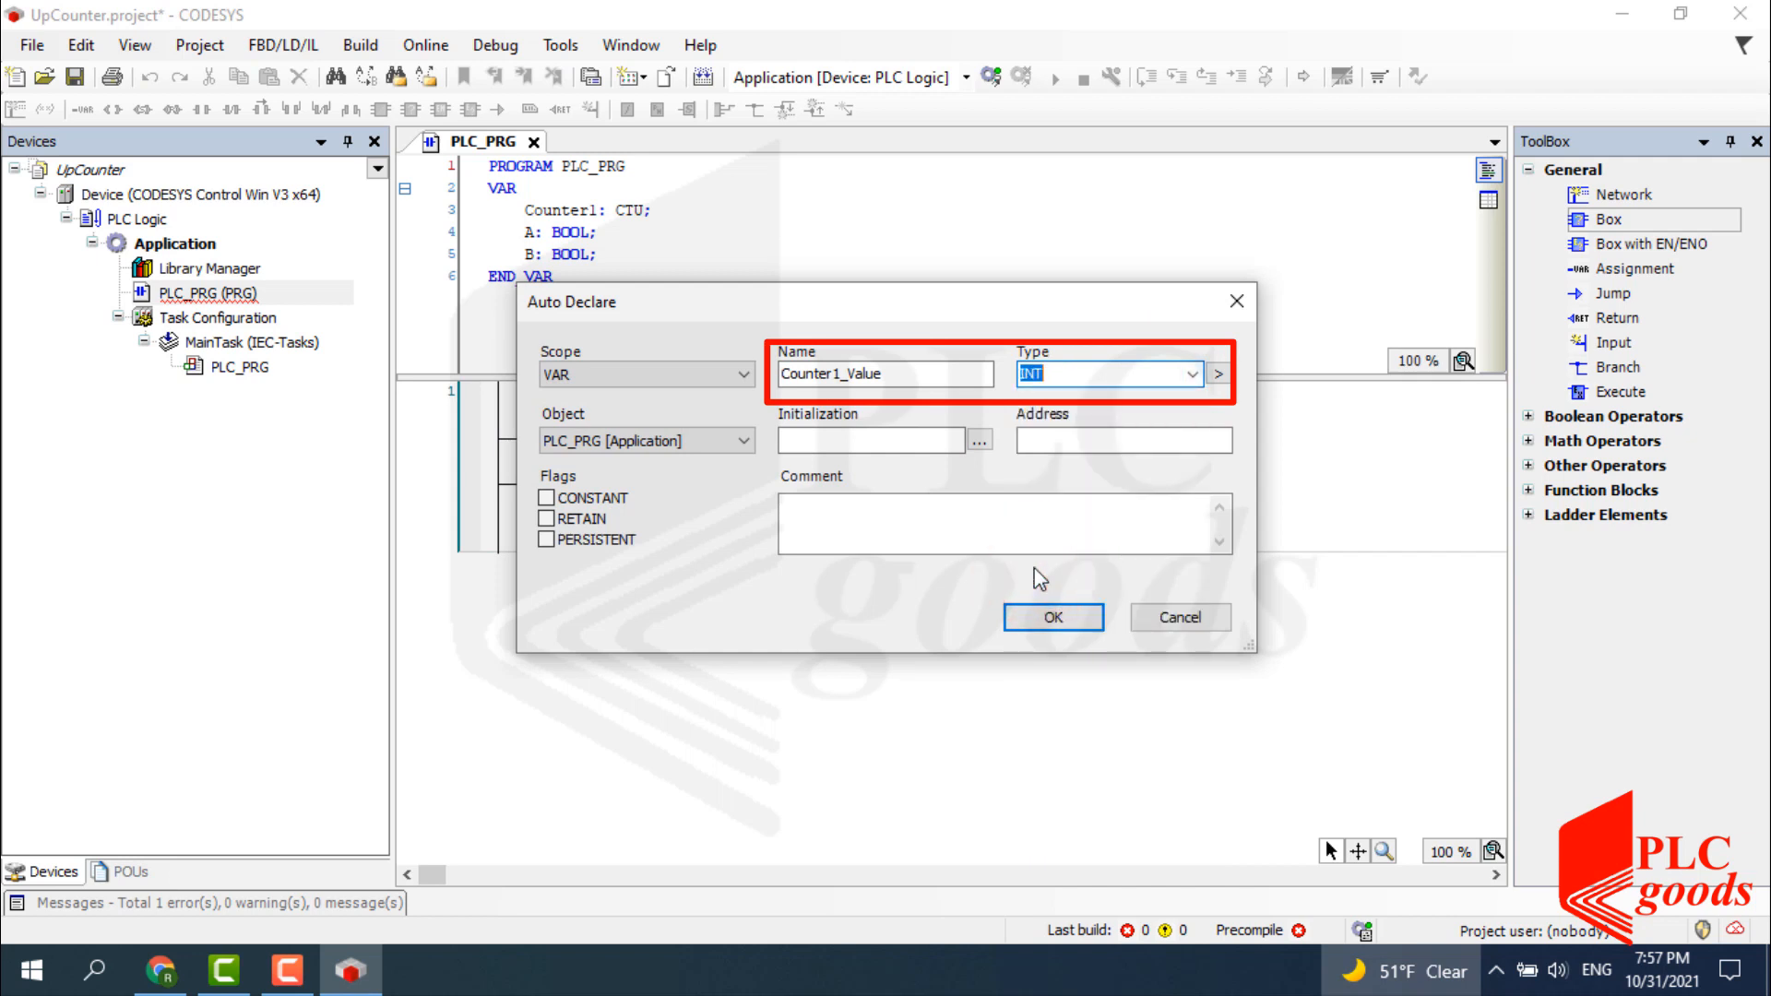
{"action": "left_click", "coordinate": [1033, 618]}
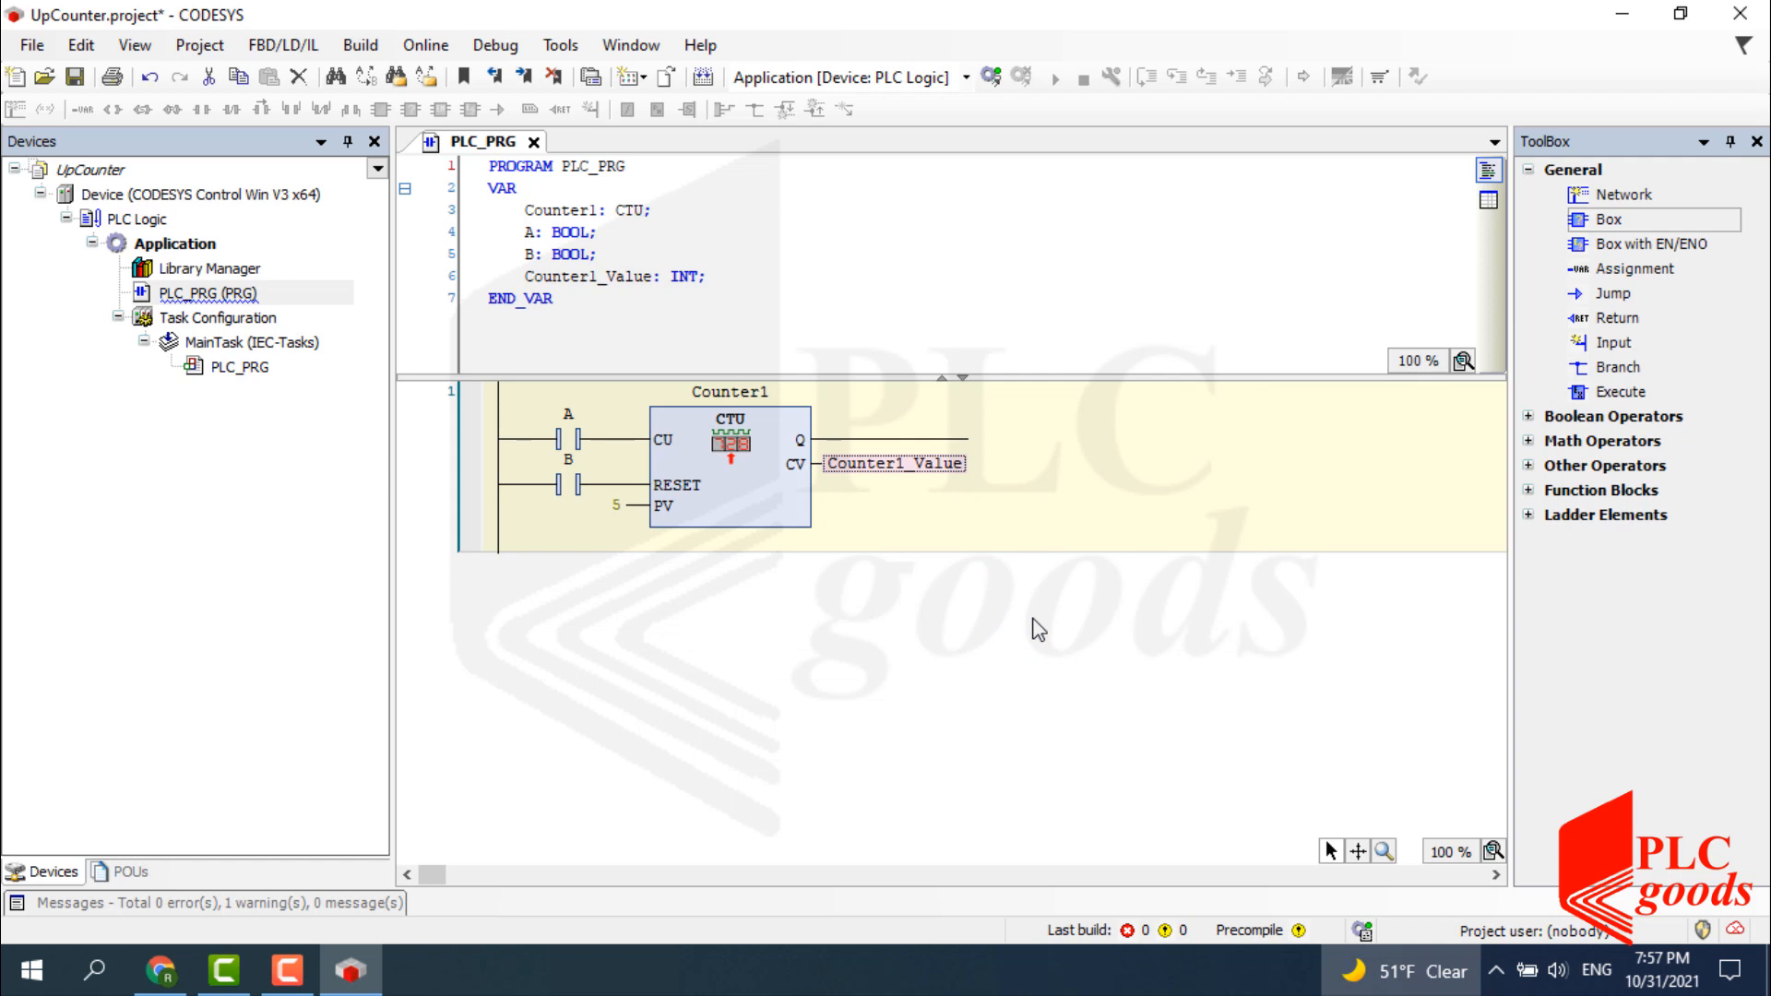
Add a coil on the counter's Q output named C, declared as BOOL.
{"action": "left_click", "coordinate": [1020, 525]}
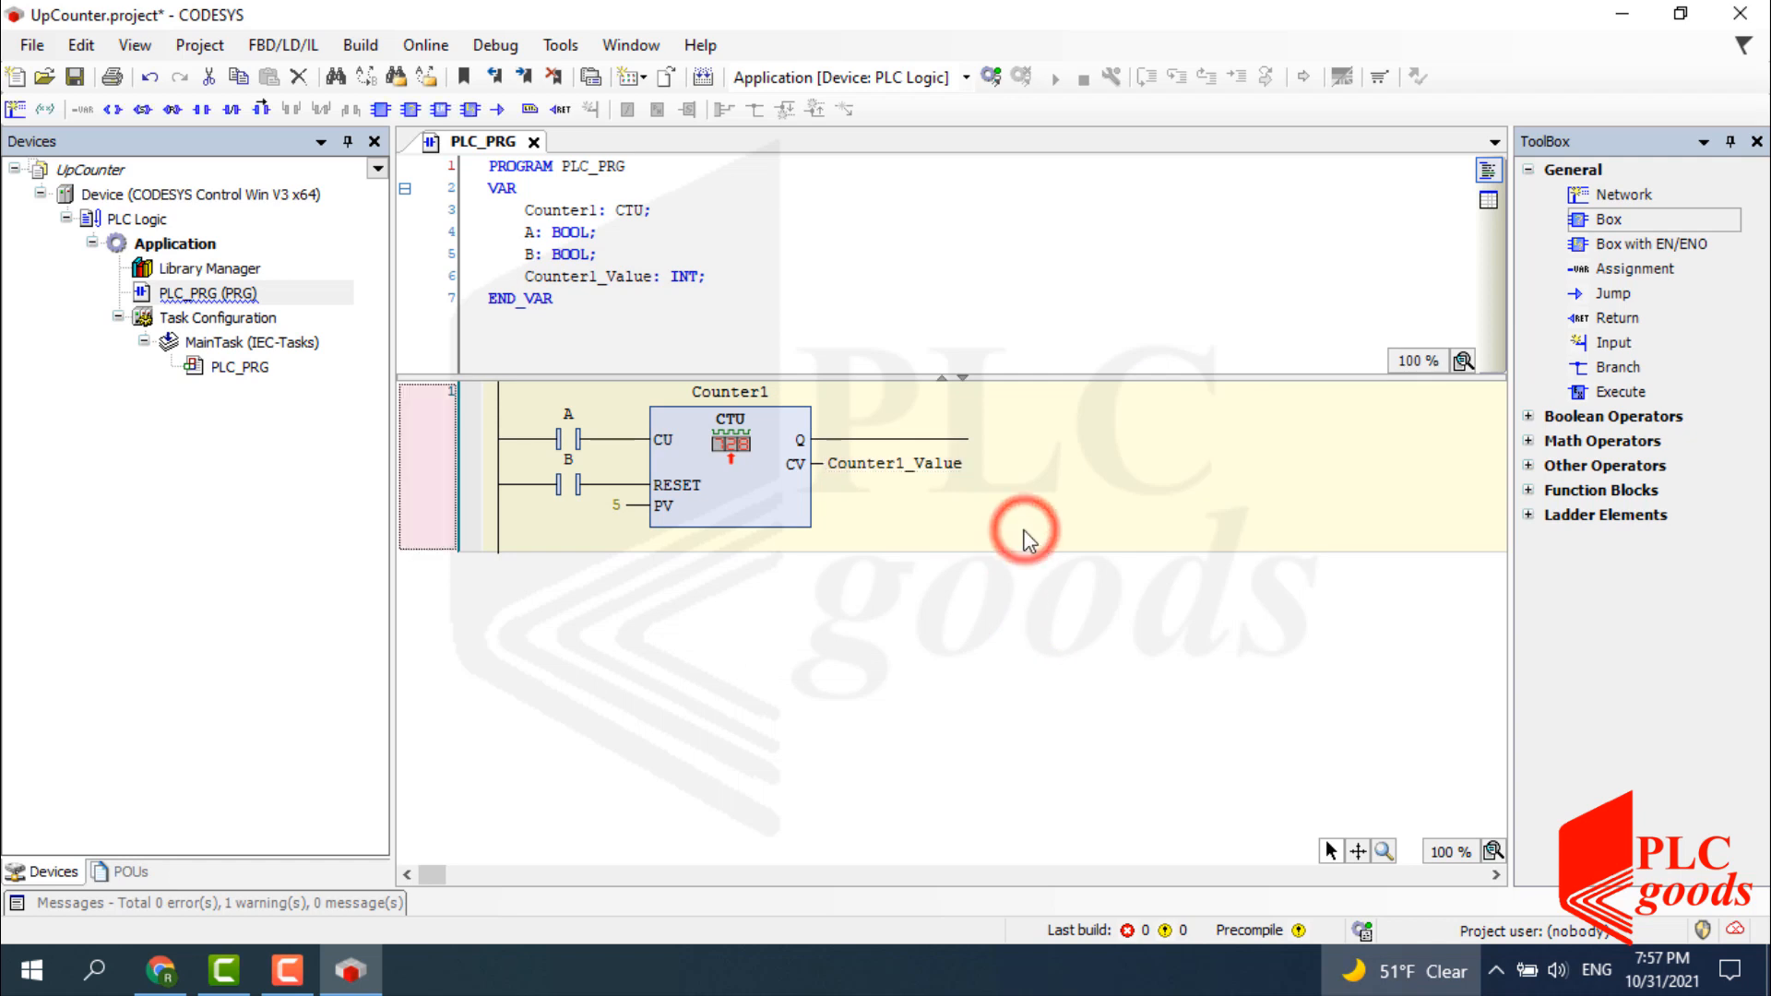
{"action": "left_click", "coordinate": [956, 439]}
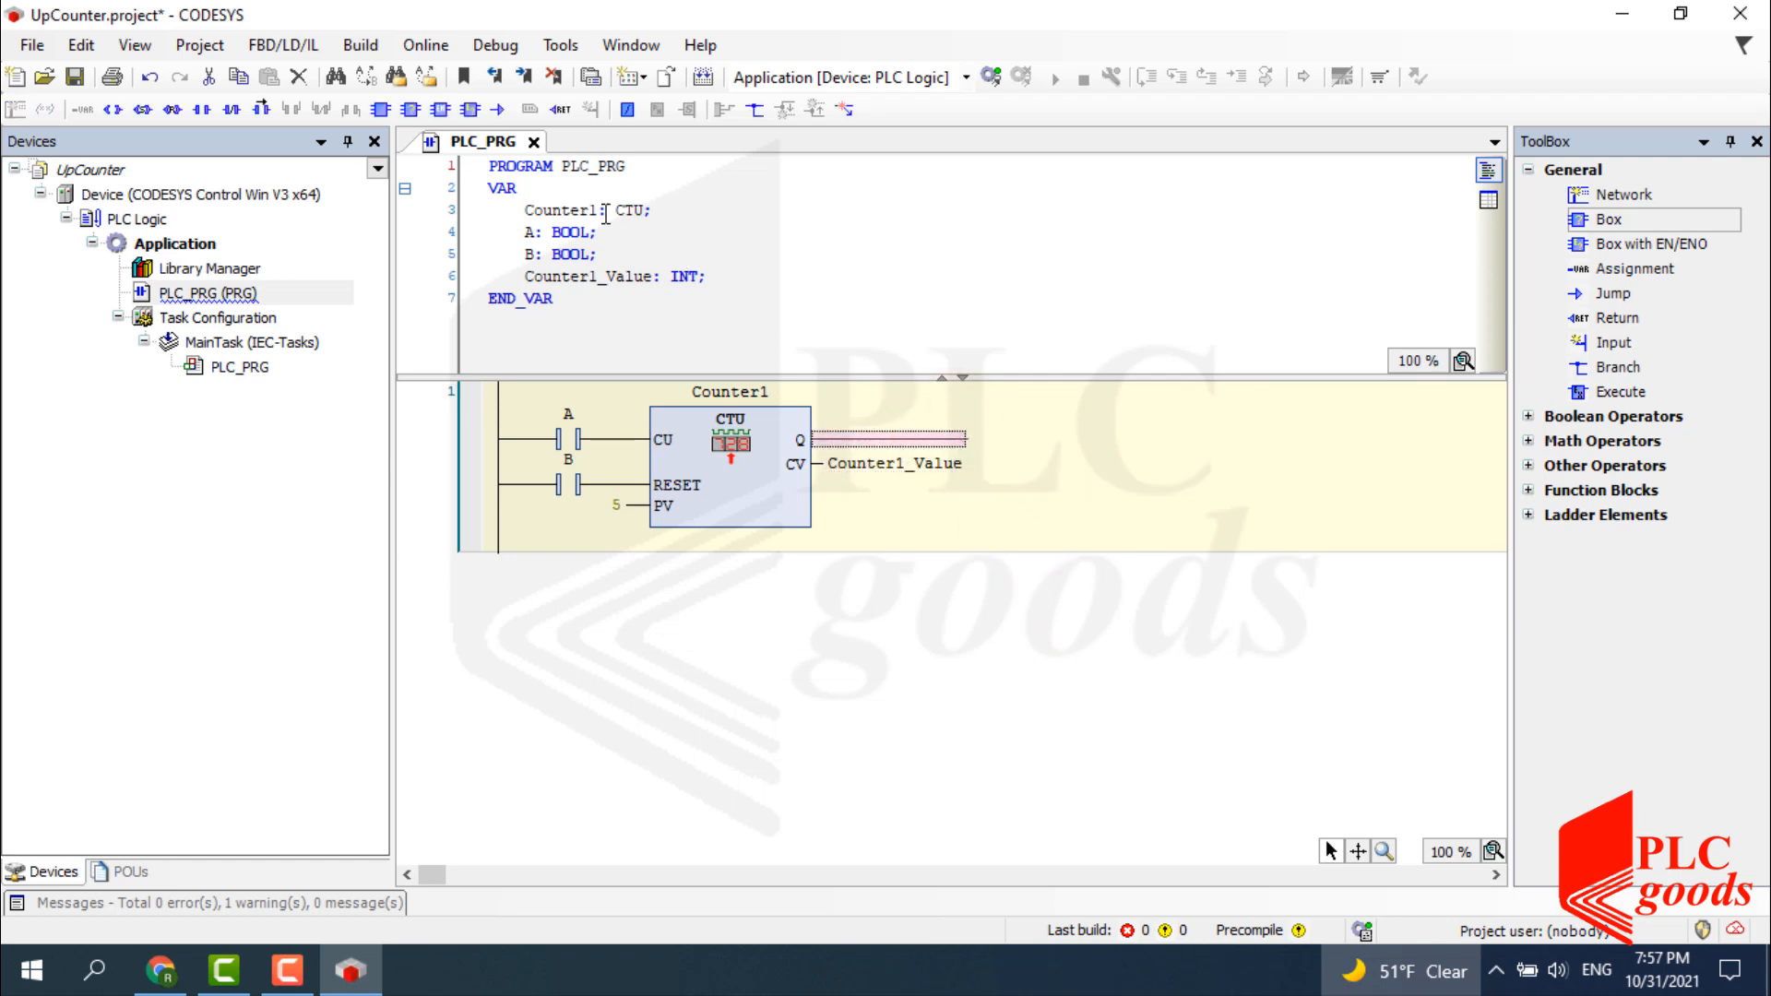
{"action": "left_click", "coordinate": [112, 109]}
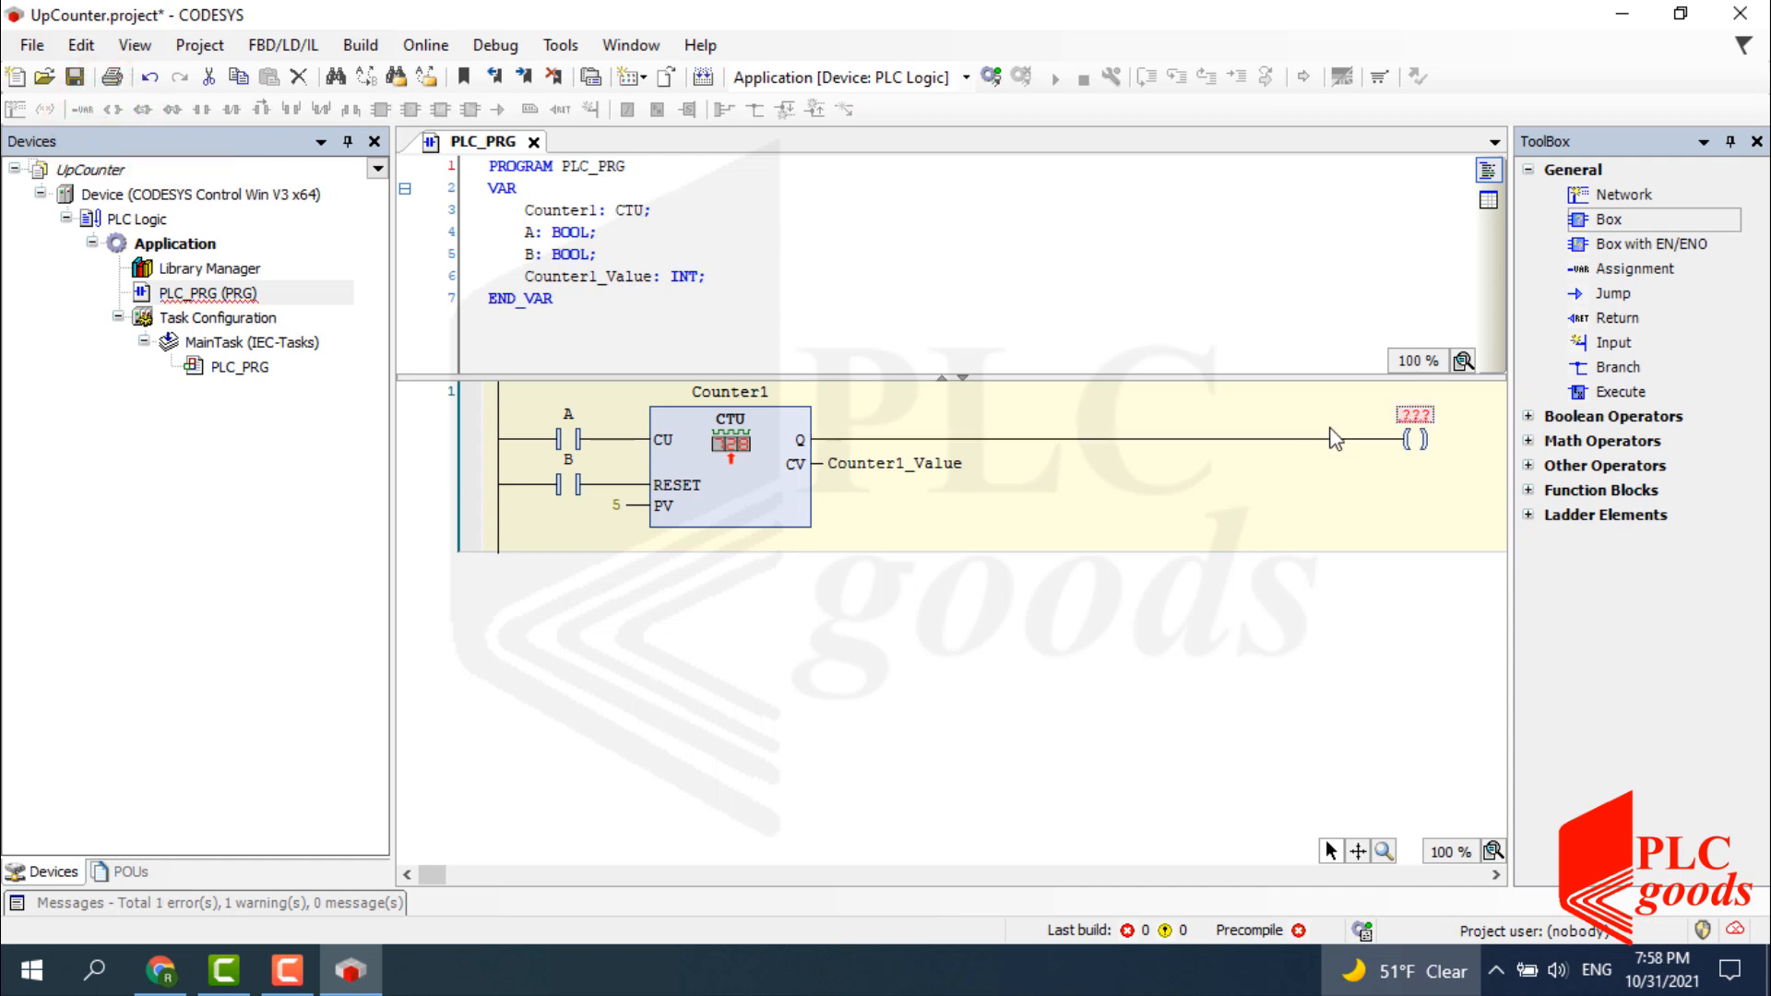
{"action": "left_click", "coordinate": [1411, 414]}
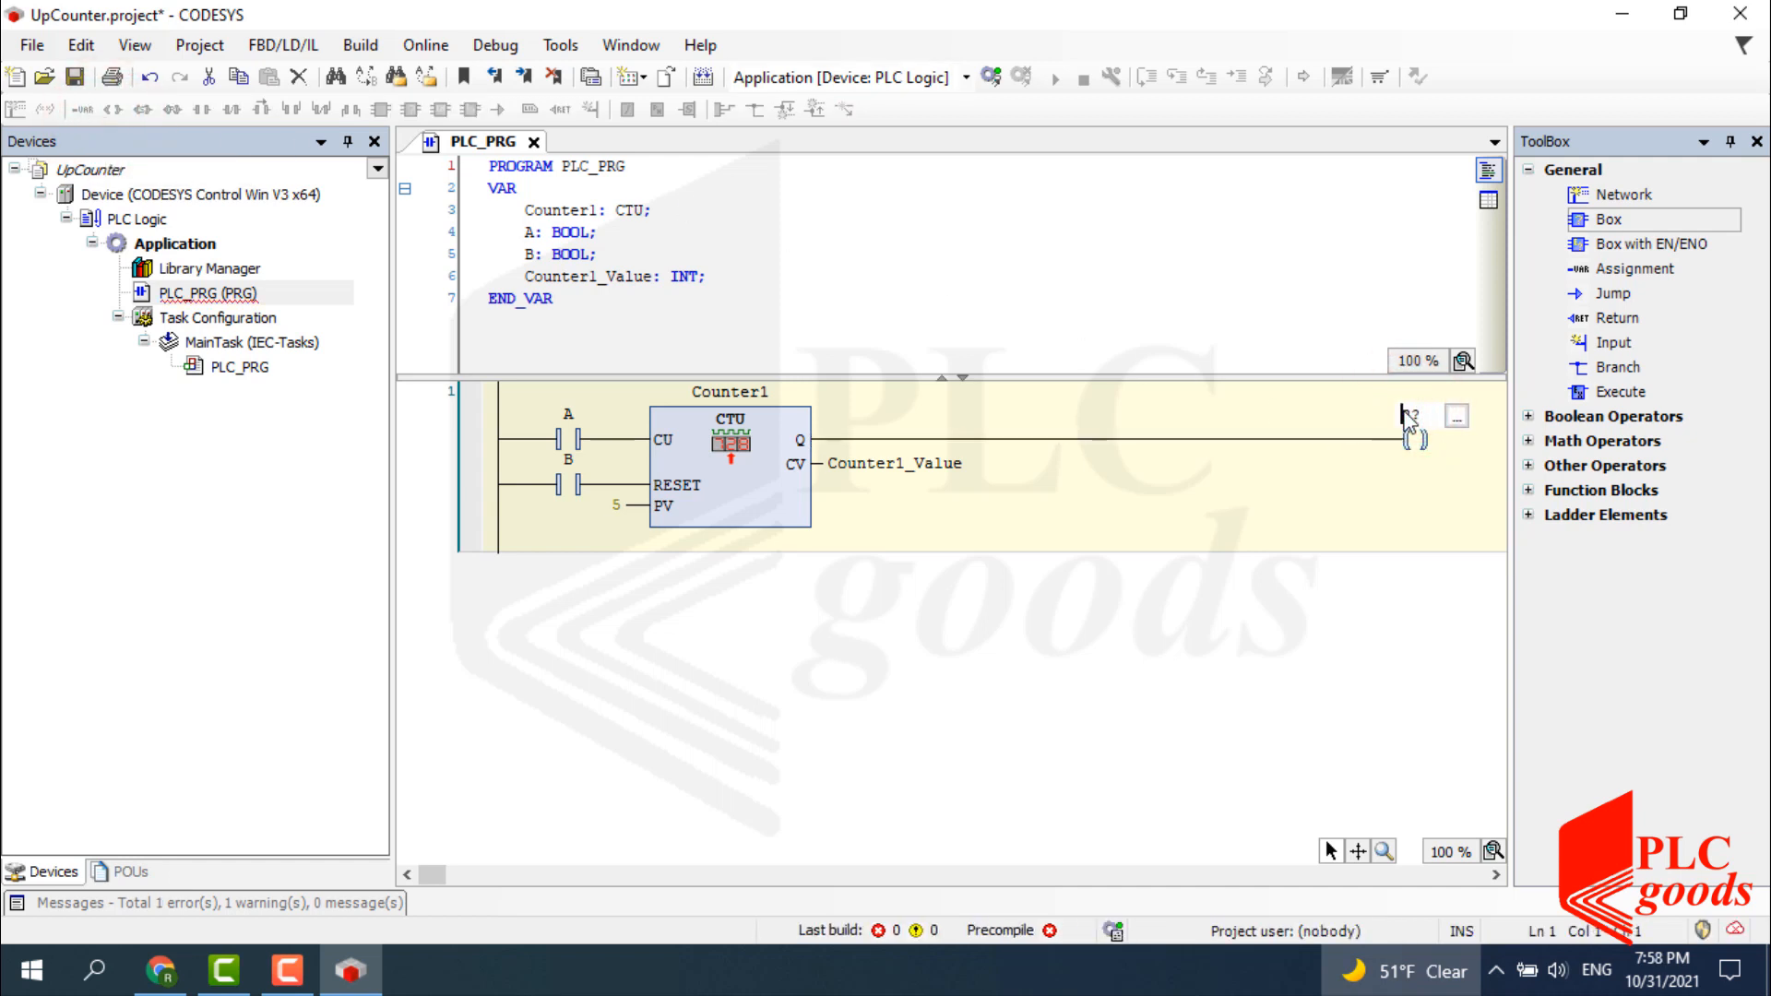
{"action": "key", "text": "BackSpace"}
{"action": "type", "text": "C"}
{"action": "key", "text": "Return"}
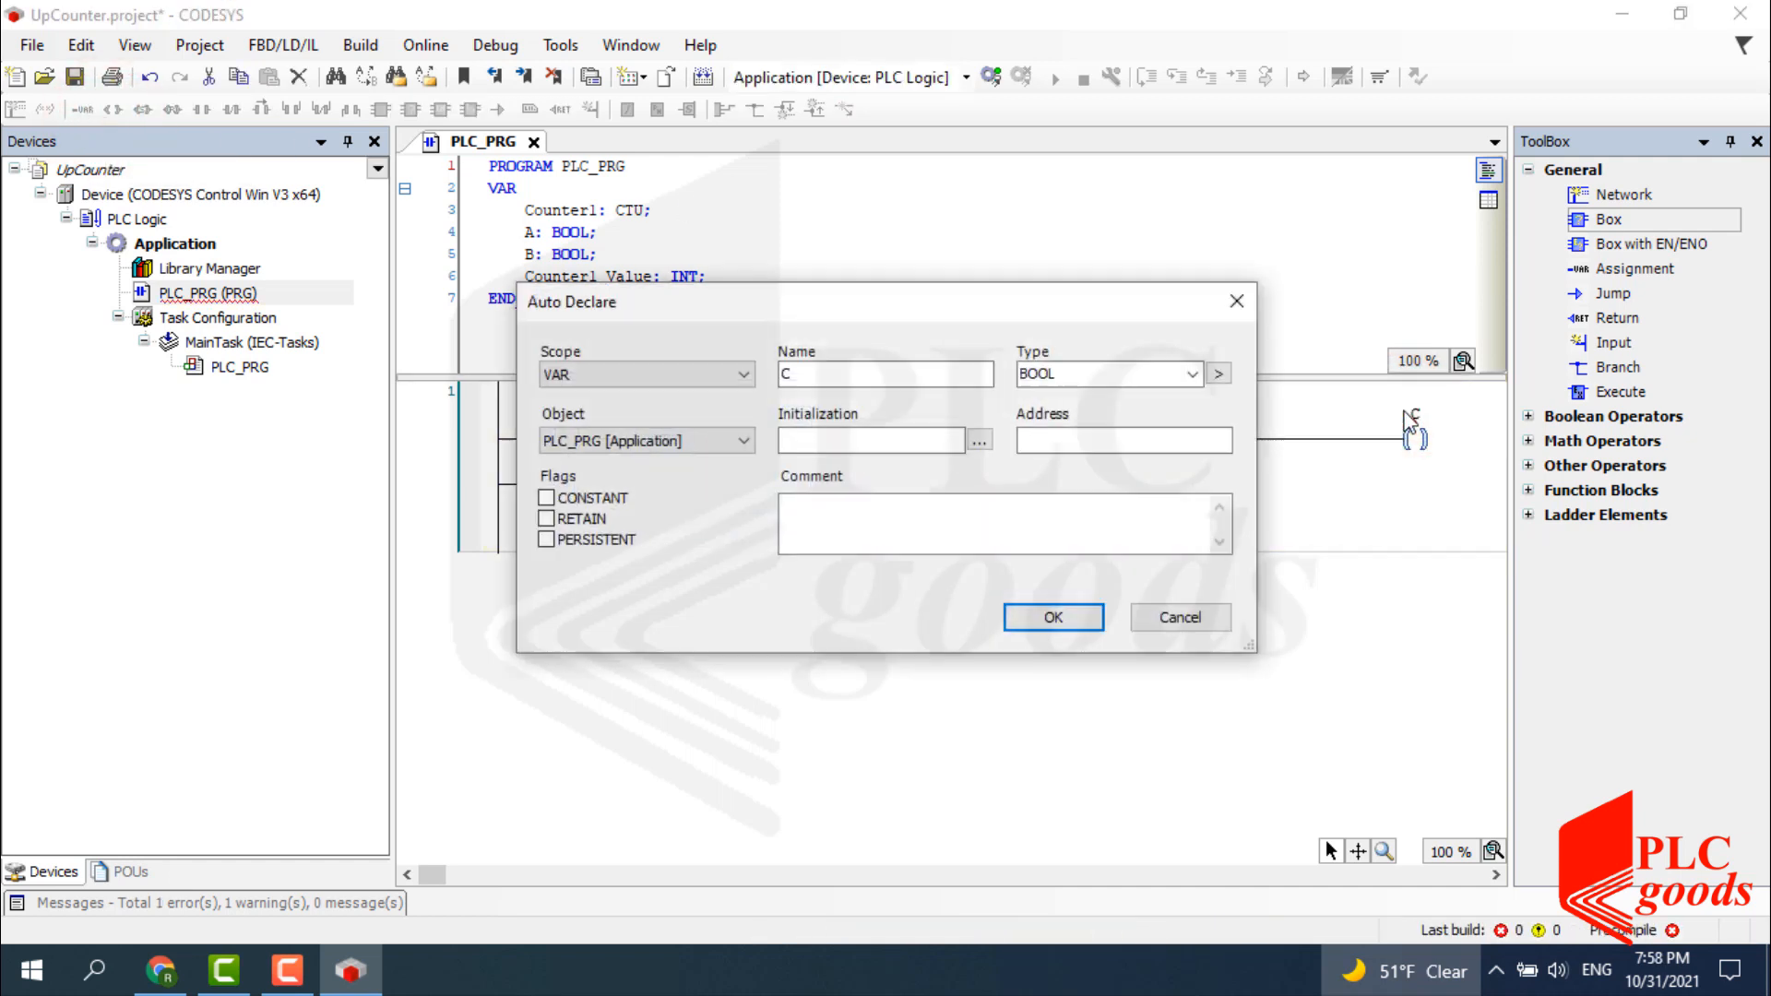
{"action": "left_click", "coordinate": [1056, 622]}
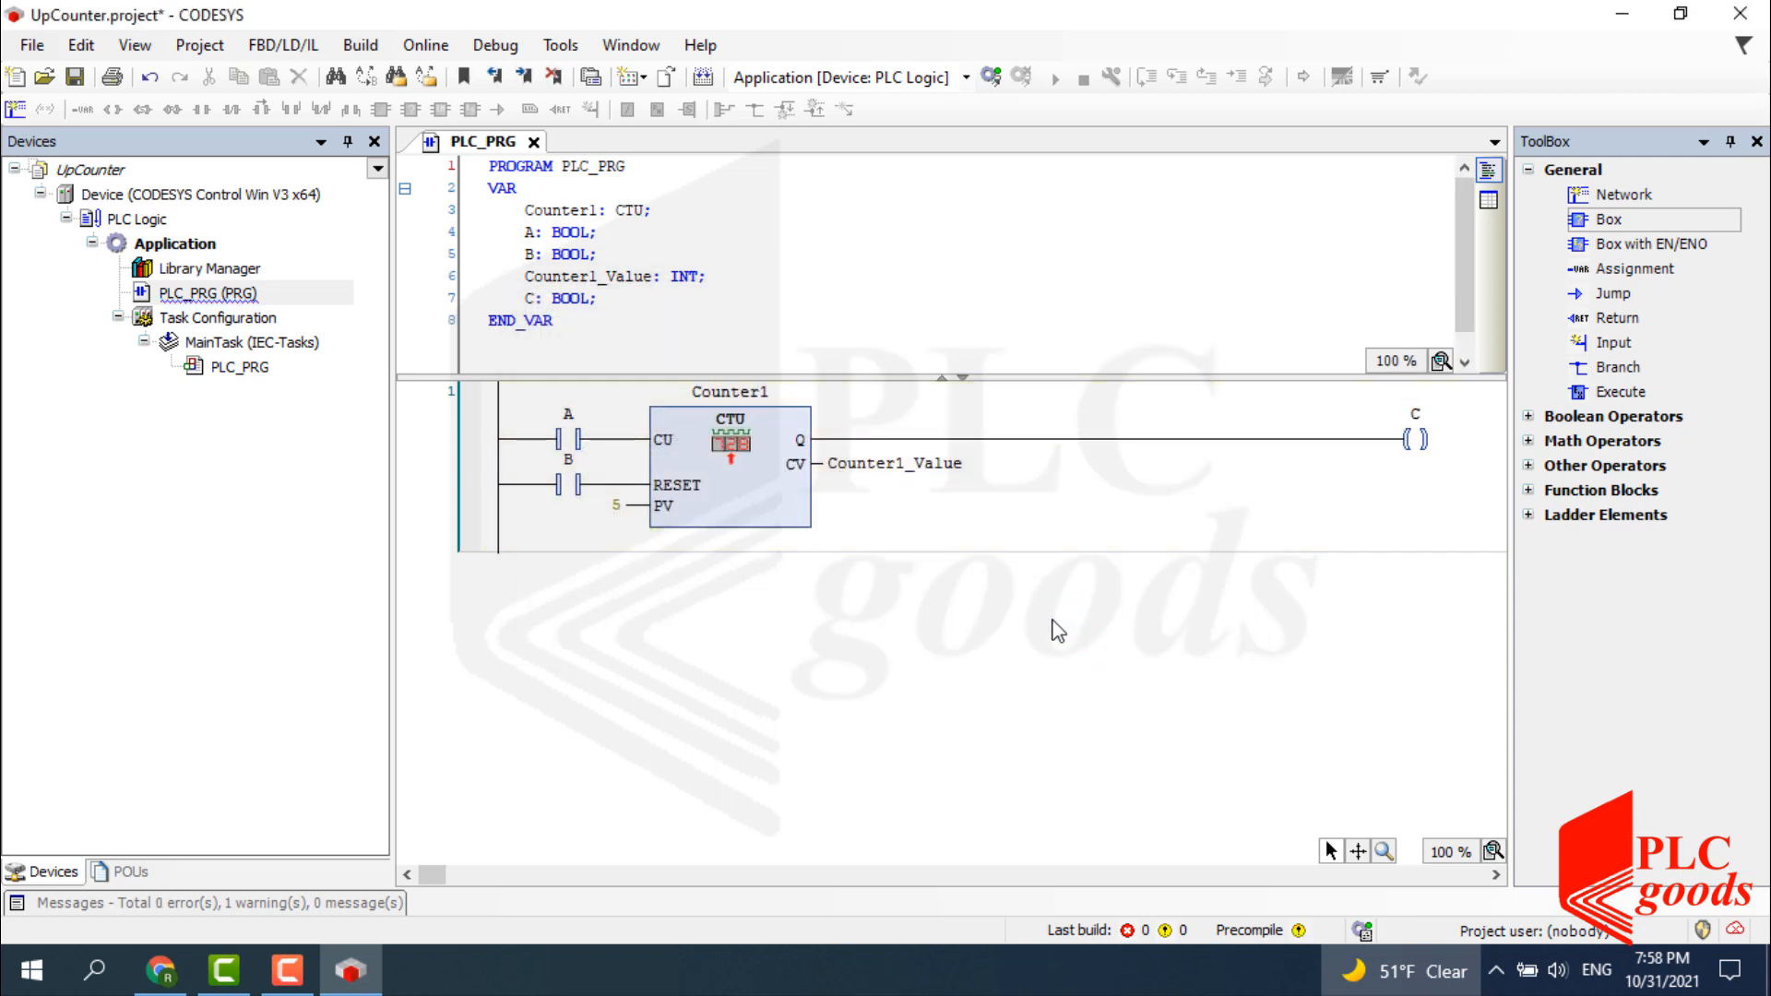
Turn on Online > Simulation and log in to the simulated PLC.
{"action": "left_click", "coordinate": [426, 45]}
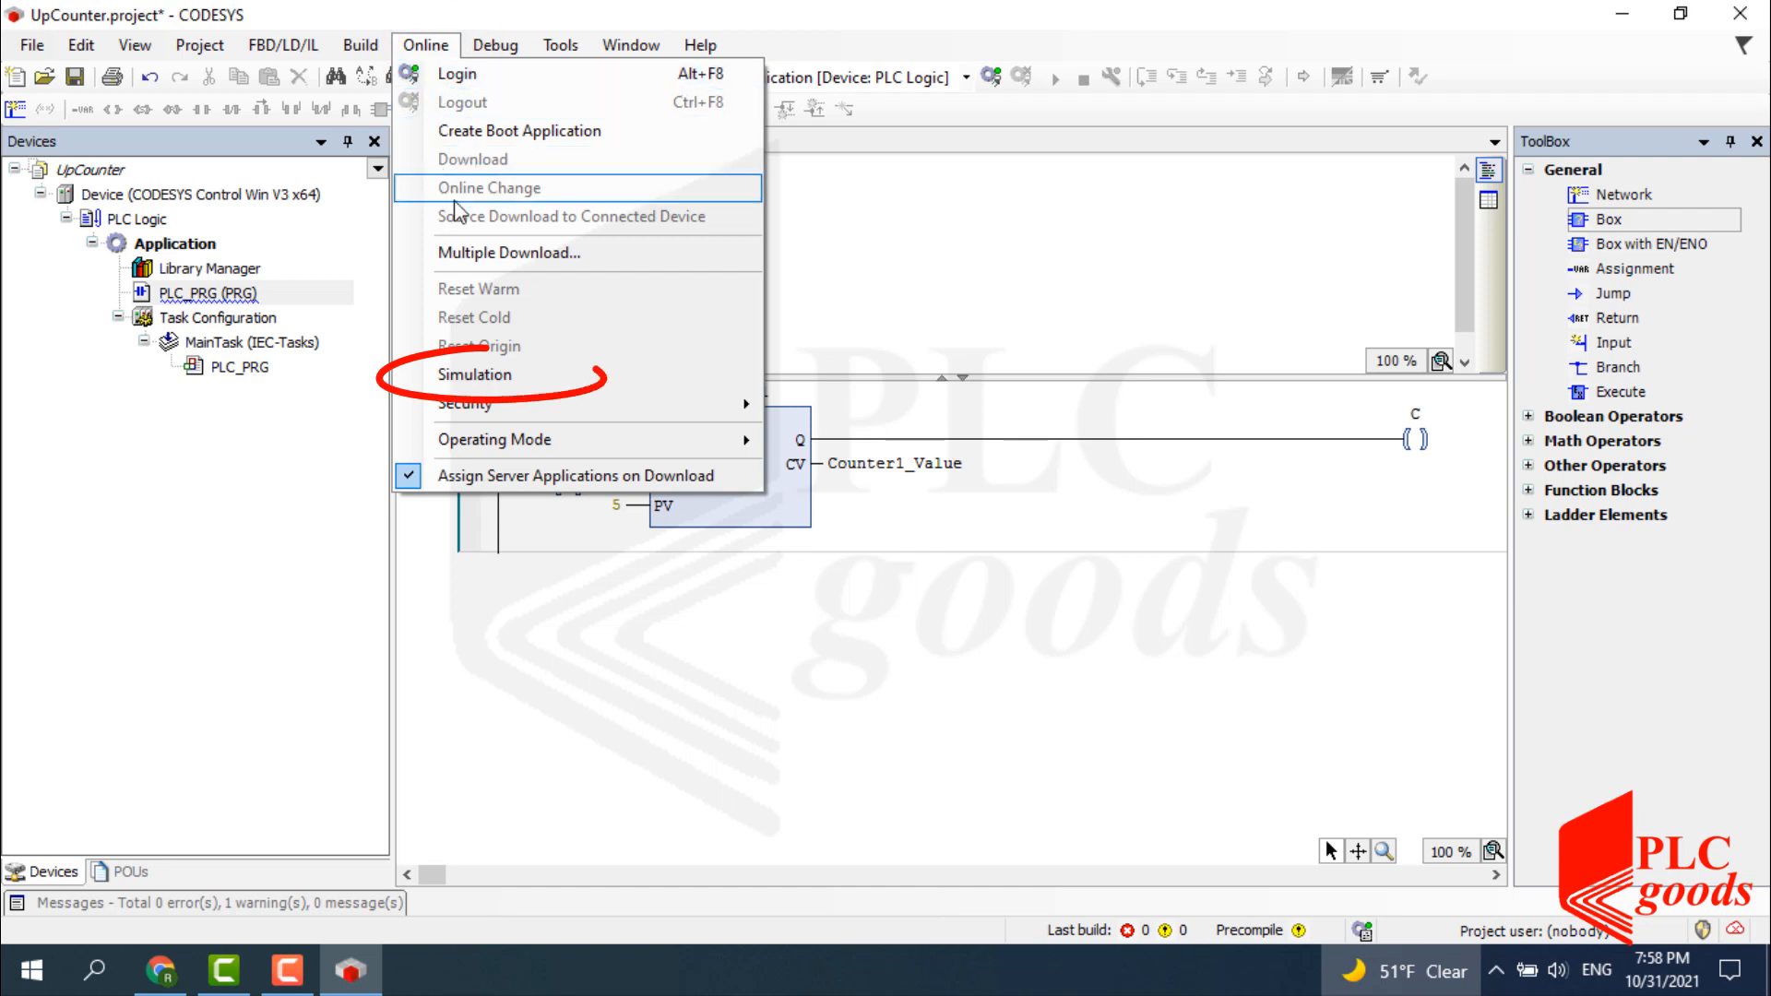
{"action": "left_click", "coordinate": [499, 375]}
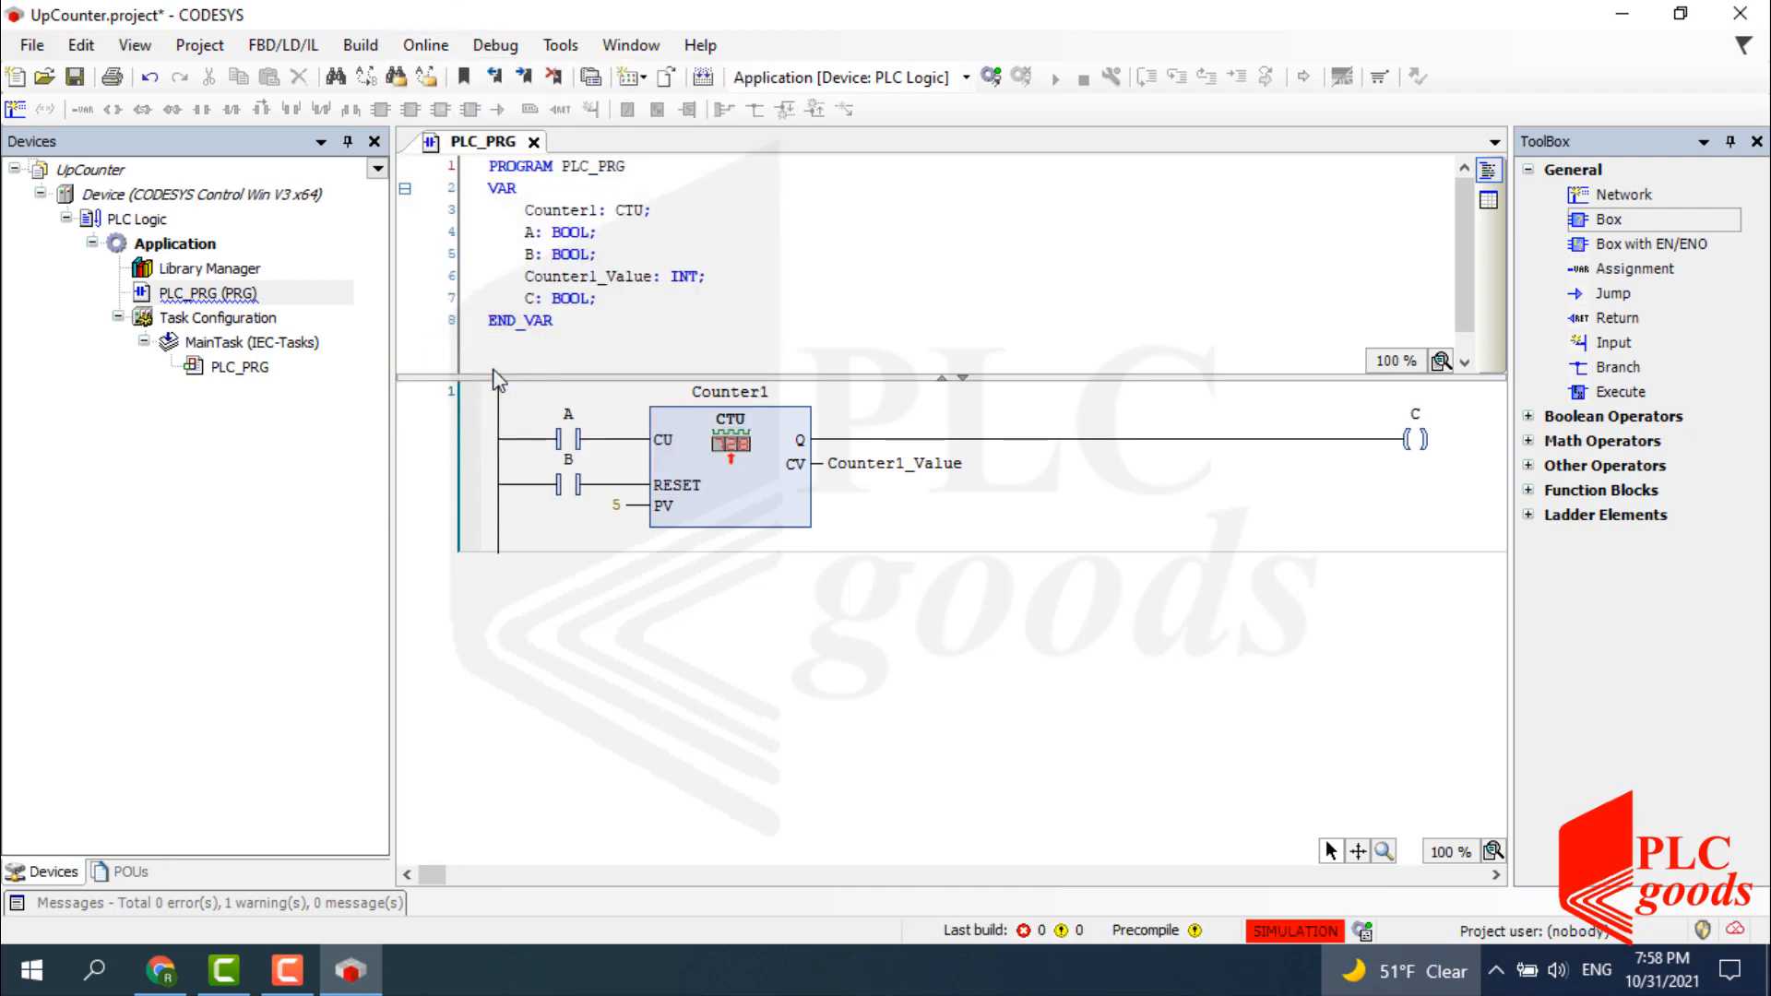
{"action": "left_click", "coordinate": [991, 78]}
Download and start the application, then expand Counter1 in an enlarged monitoring table.
{"action": "left_click", "coordinate": [859, 543]}
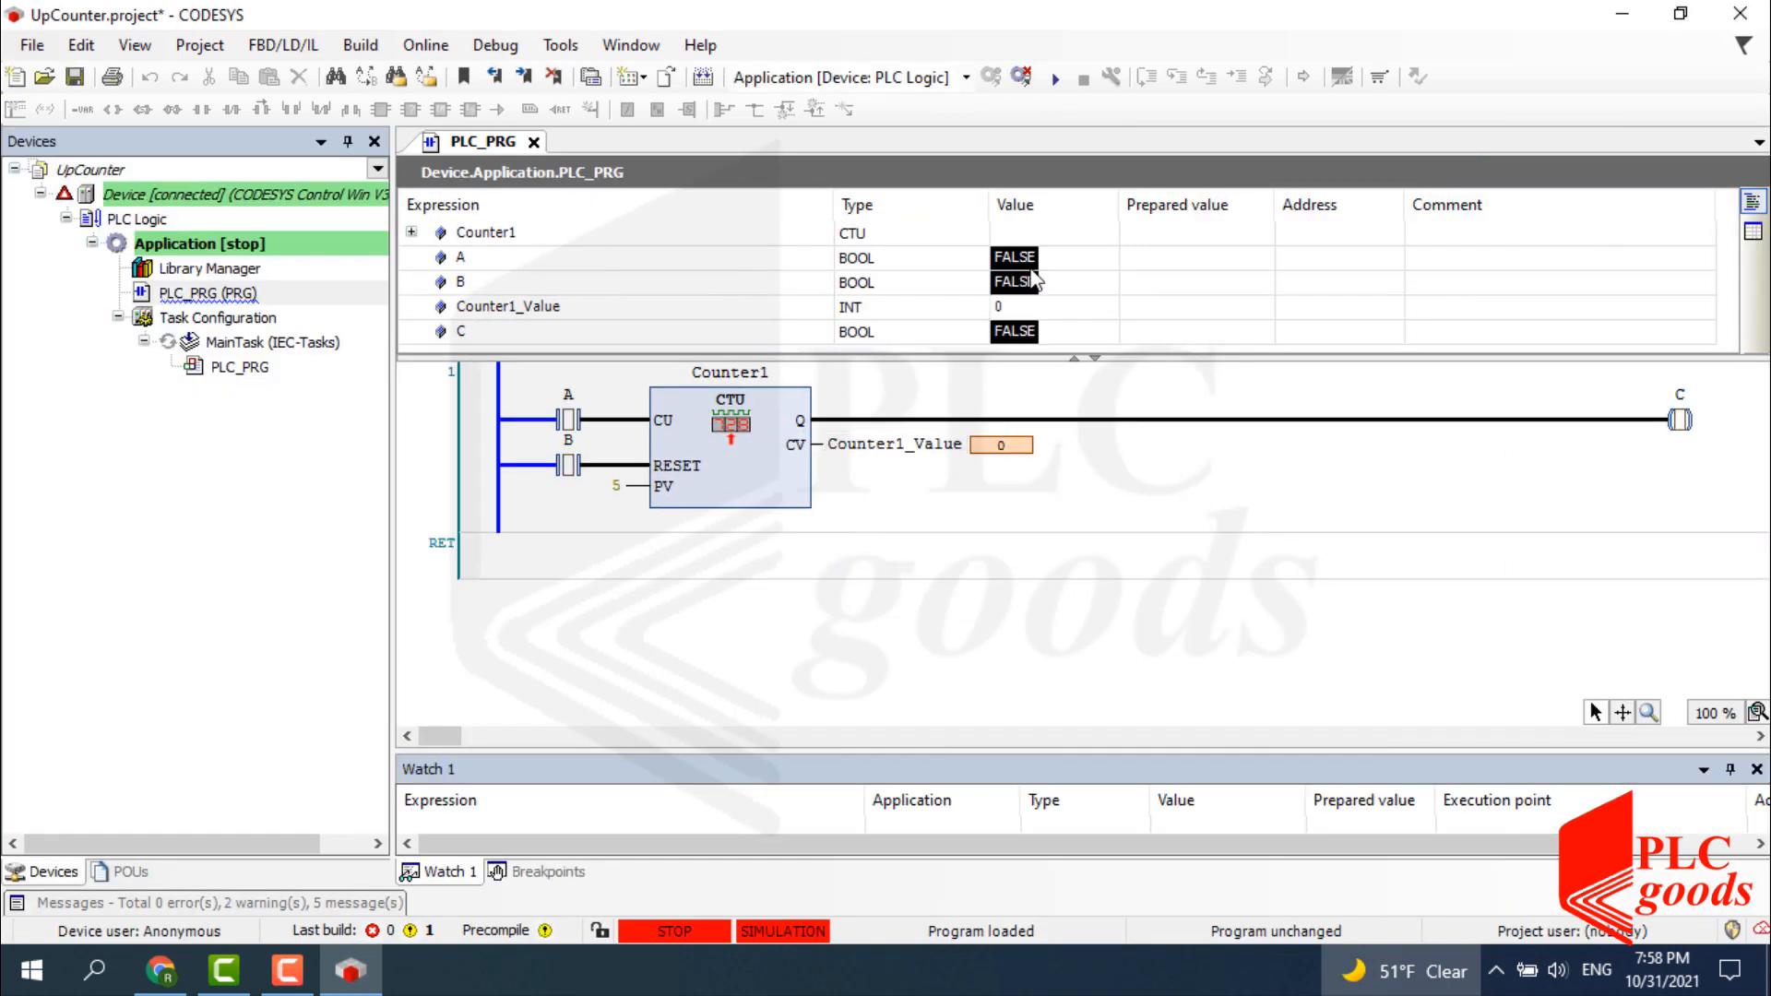
{"action": "left_click", "coordinate": [1057, 80]}
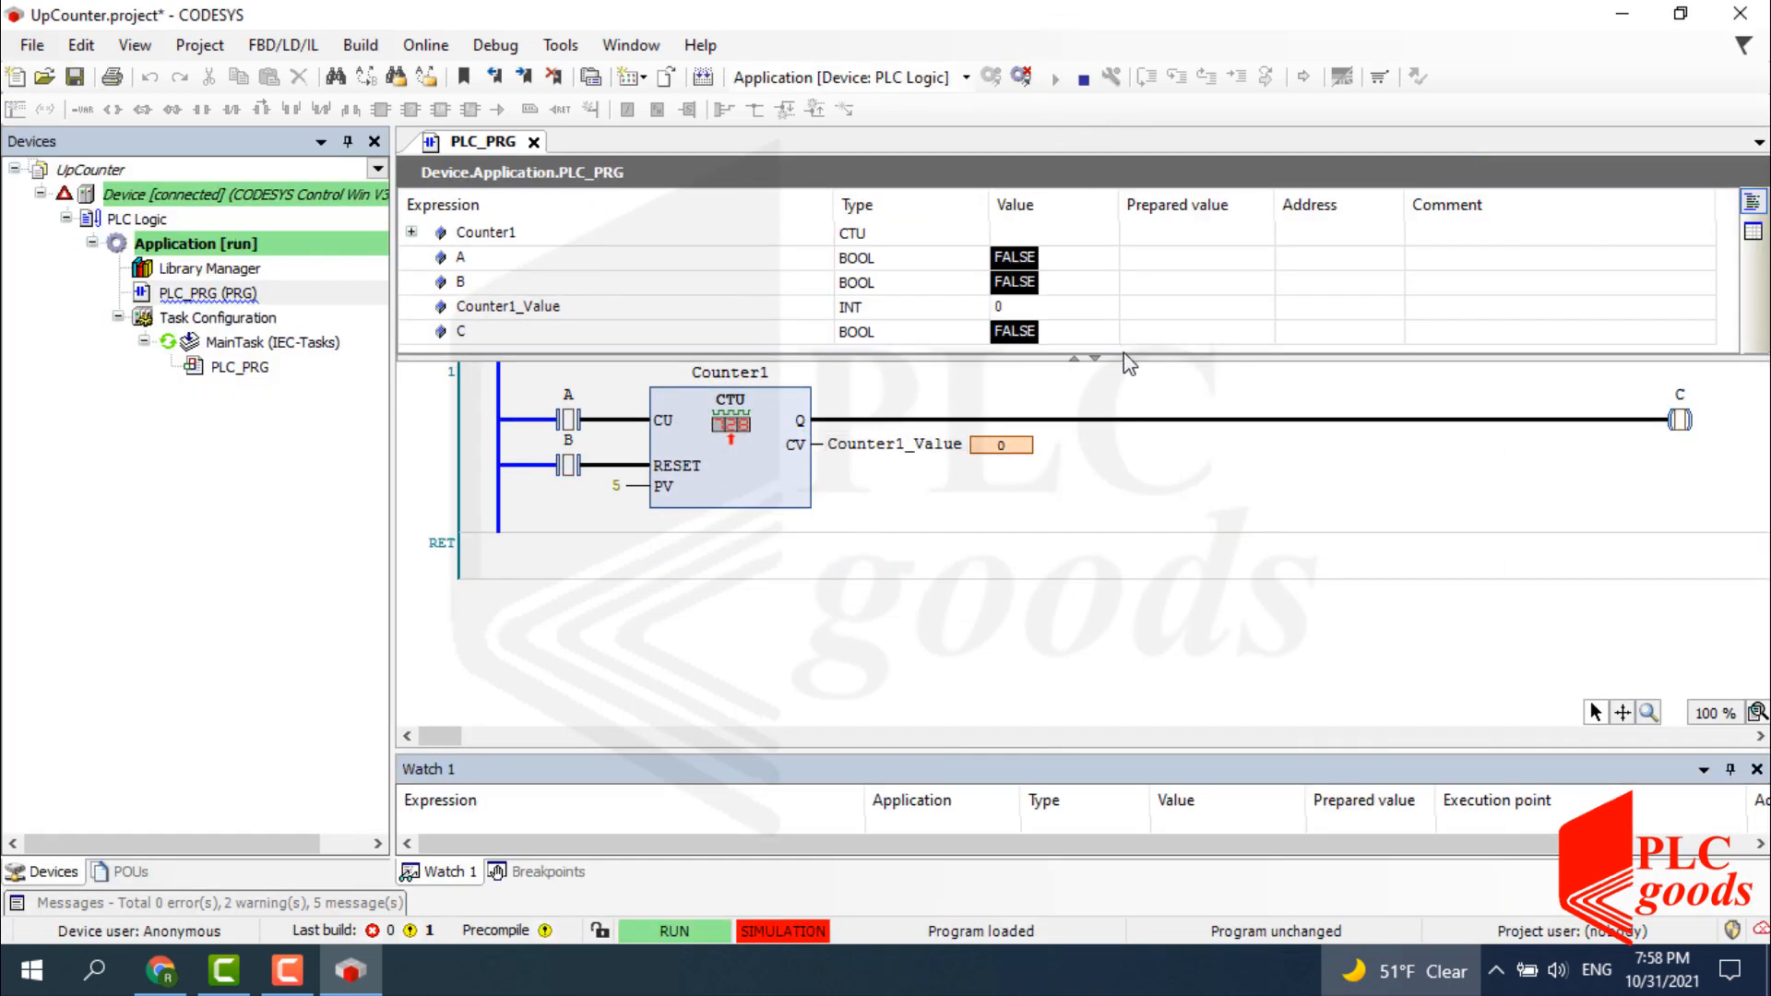
{"action": "left_click_drag", "start_coordinate": [1123, 356], "coordinate": [1117, 486]}
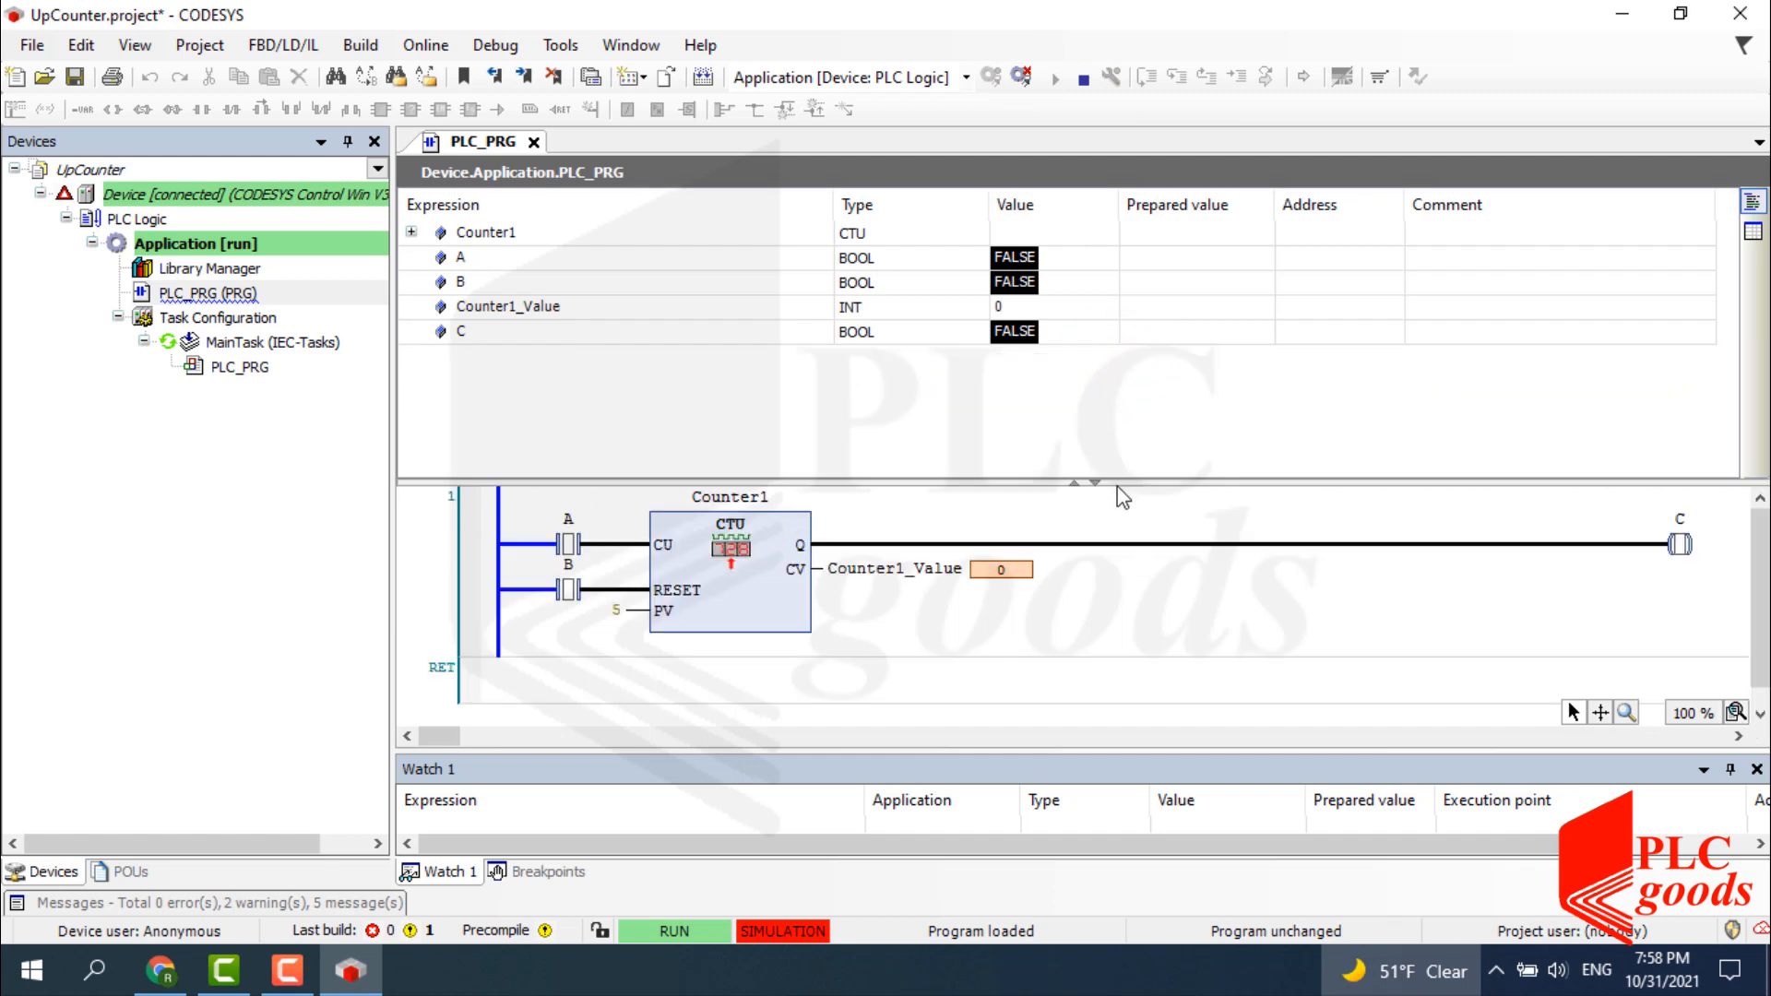
{"action": "left_click", "coordinate": [411, 233]}
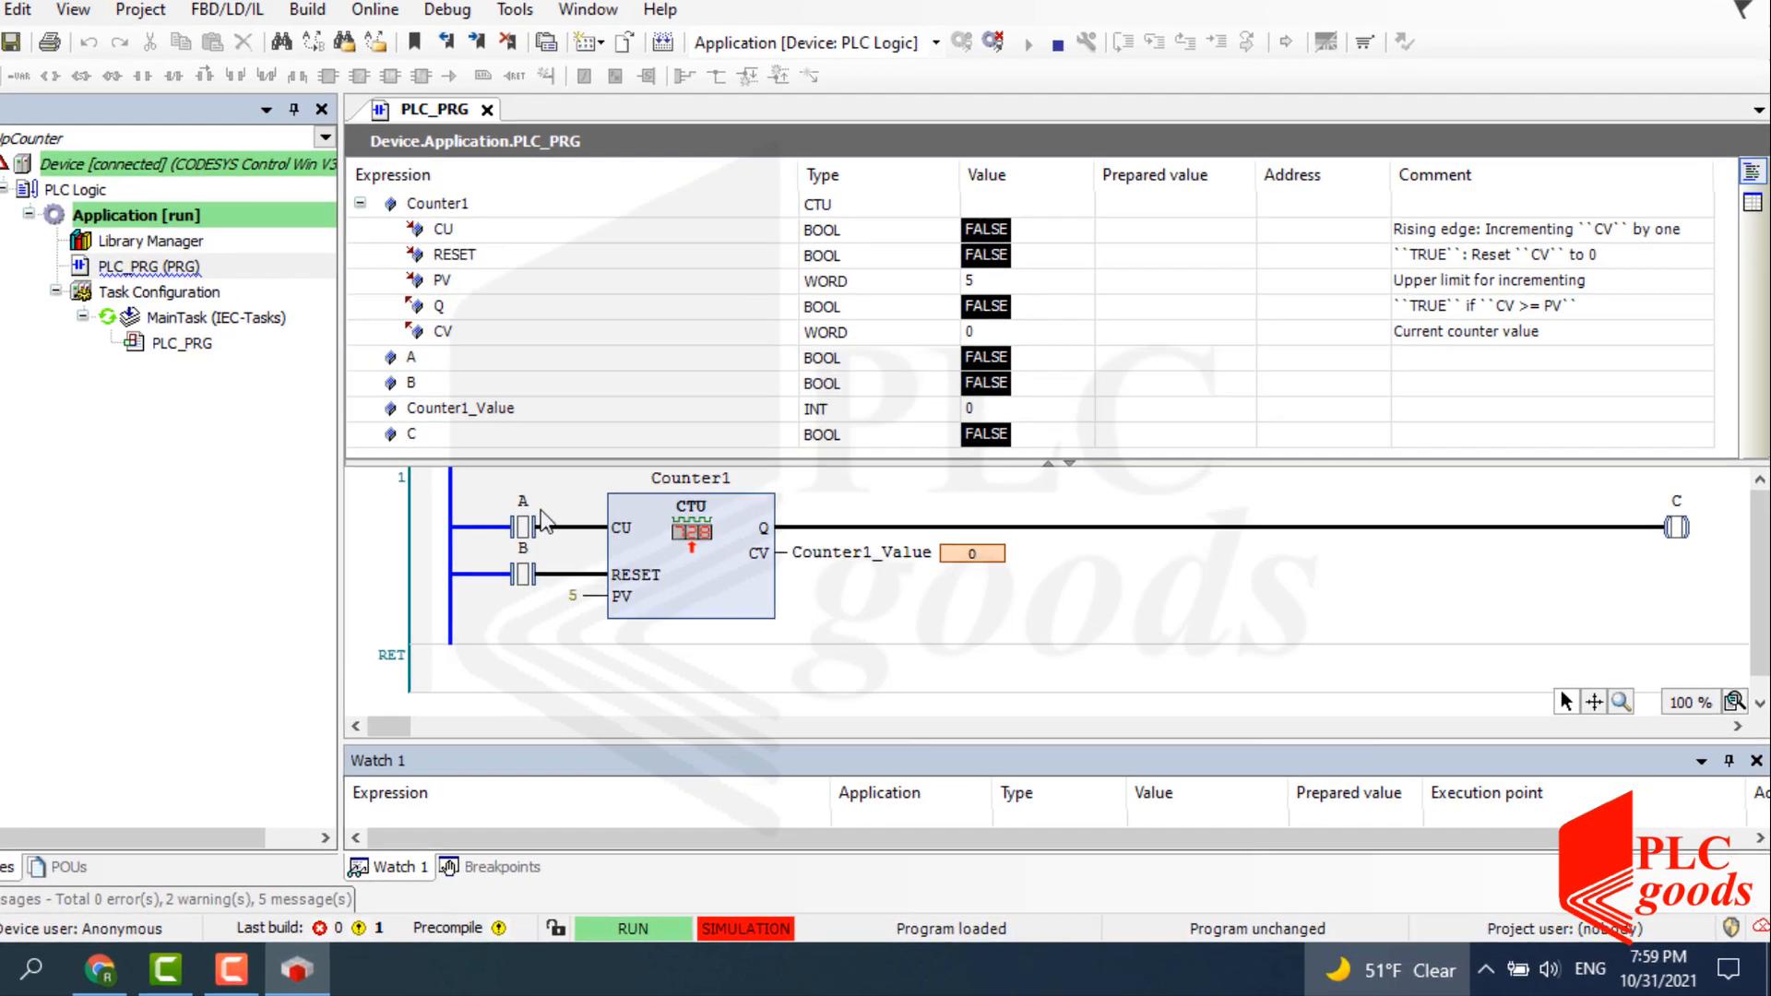
Pulse input A TRUE/FALSE repeatedly until Counter1_Value reaches 5 and C turns TRUE.
{"action": "left_click", "coordinate": [595, 544]}
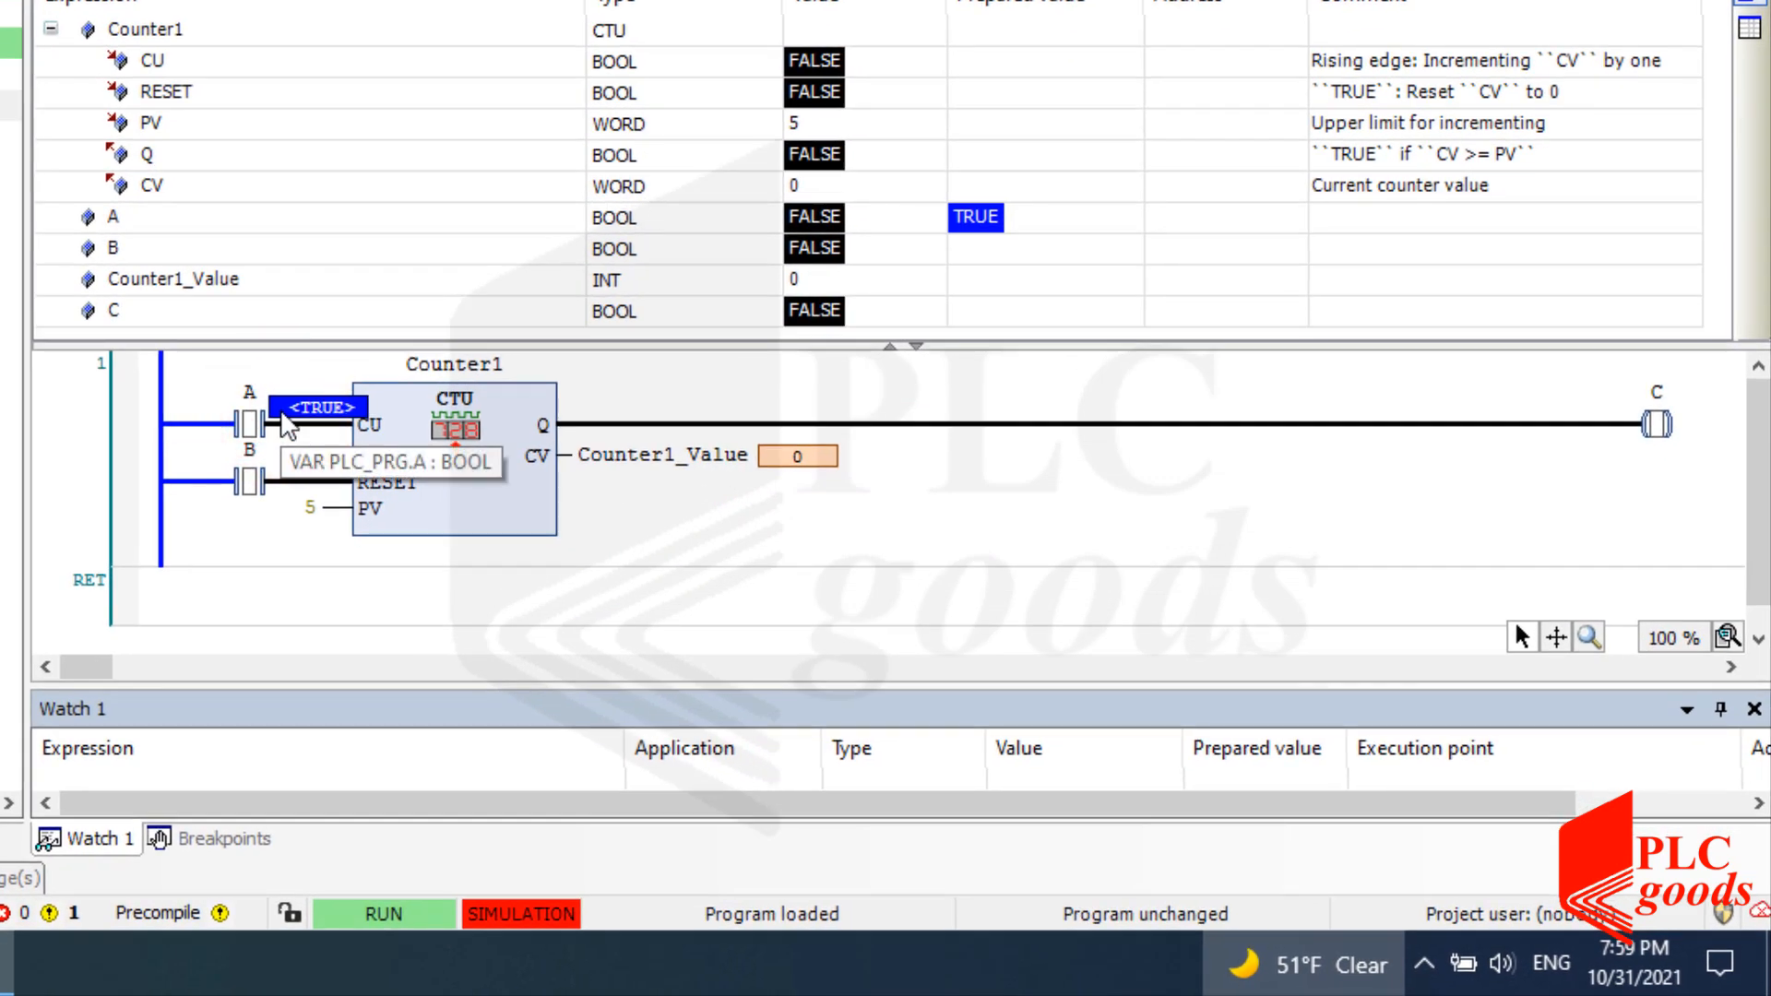
{"action": "key", "text": "ctrl+F7"}
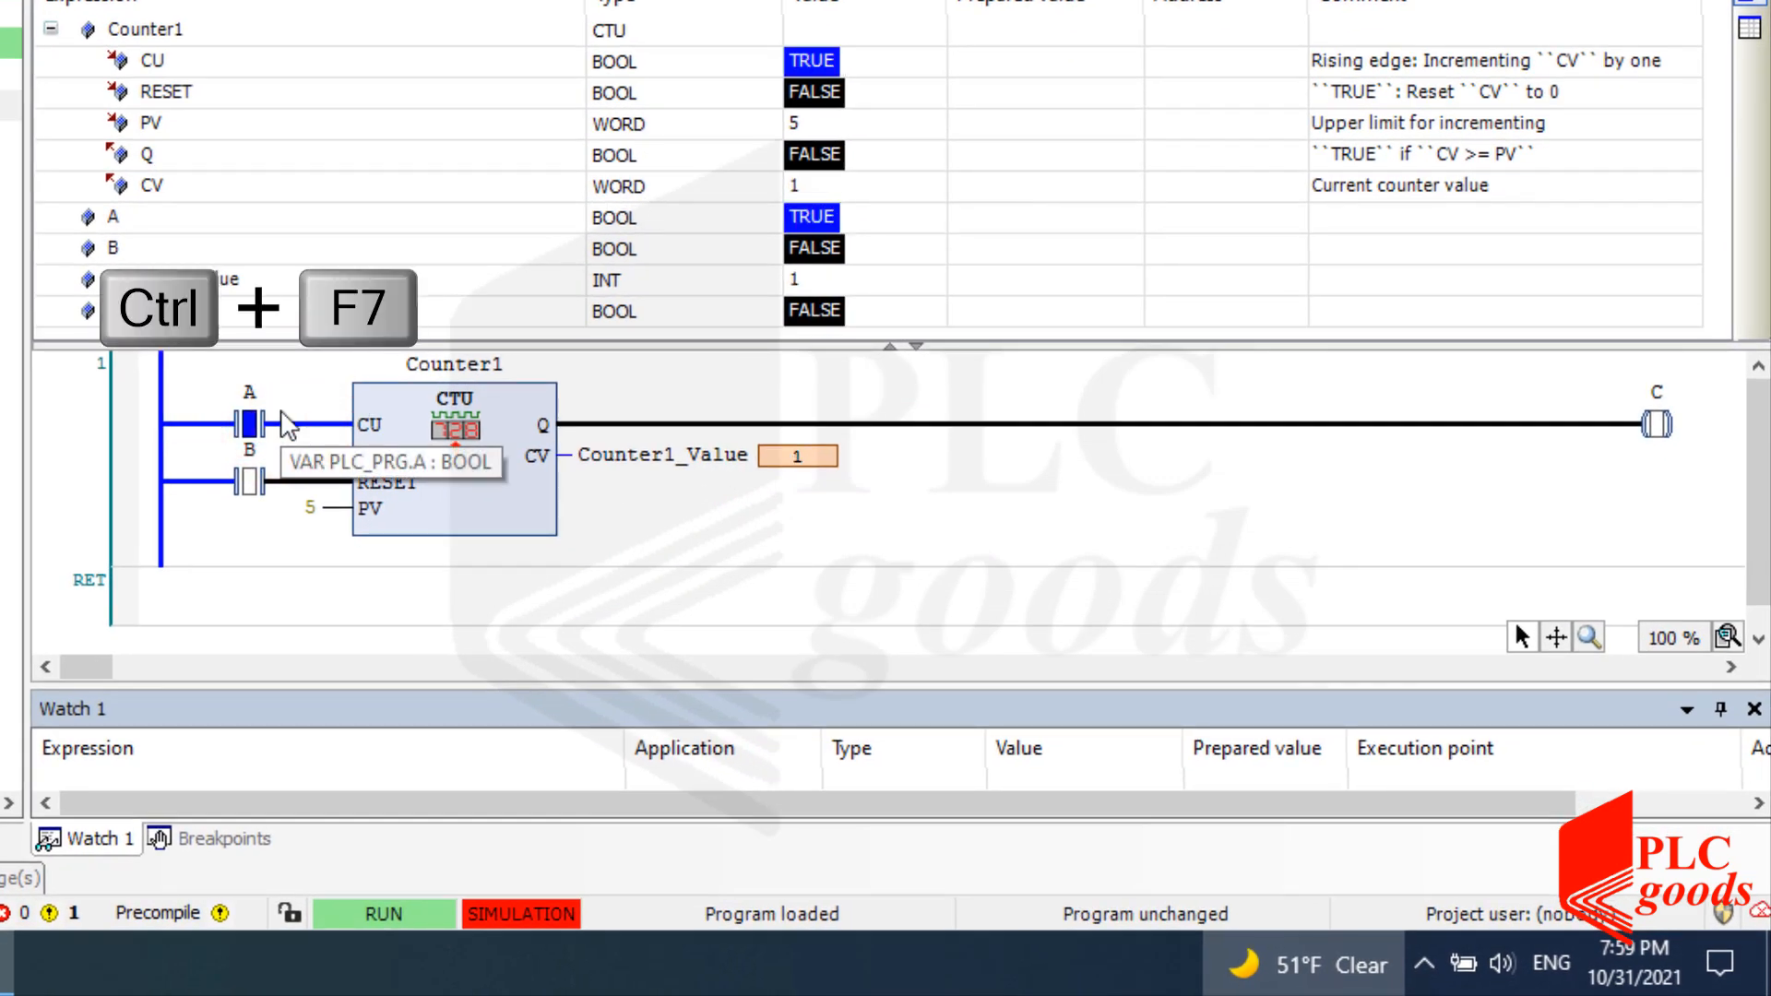
{"action": "left_click", "coordinate": [51, 28]}
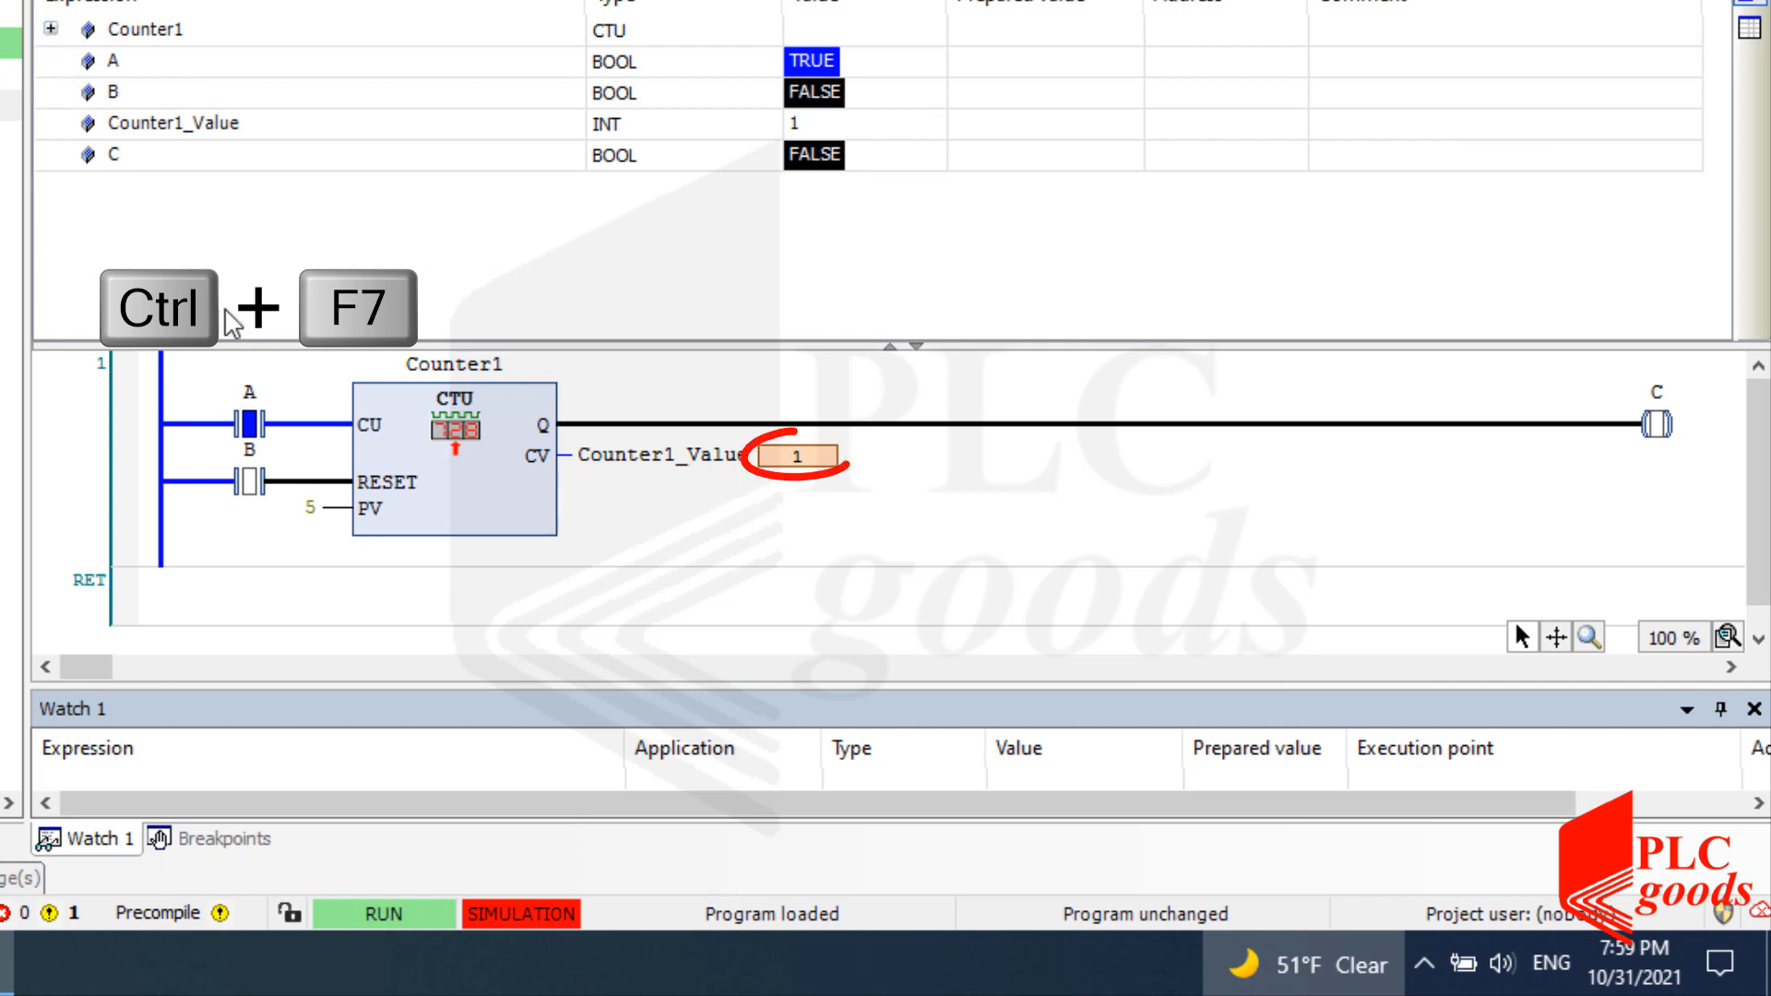
{"action": "left_click", "coordinate": [288, 406]}
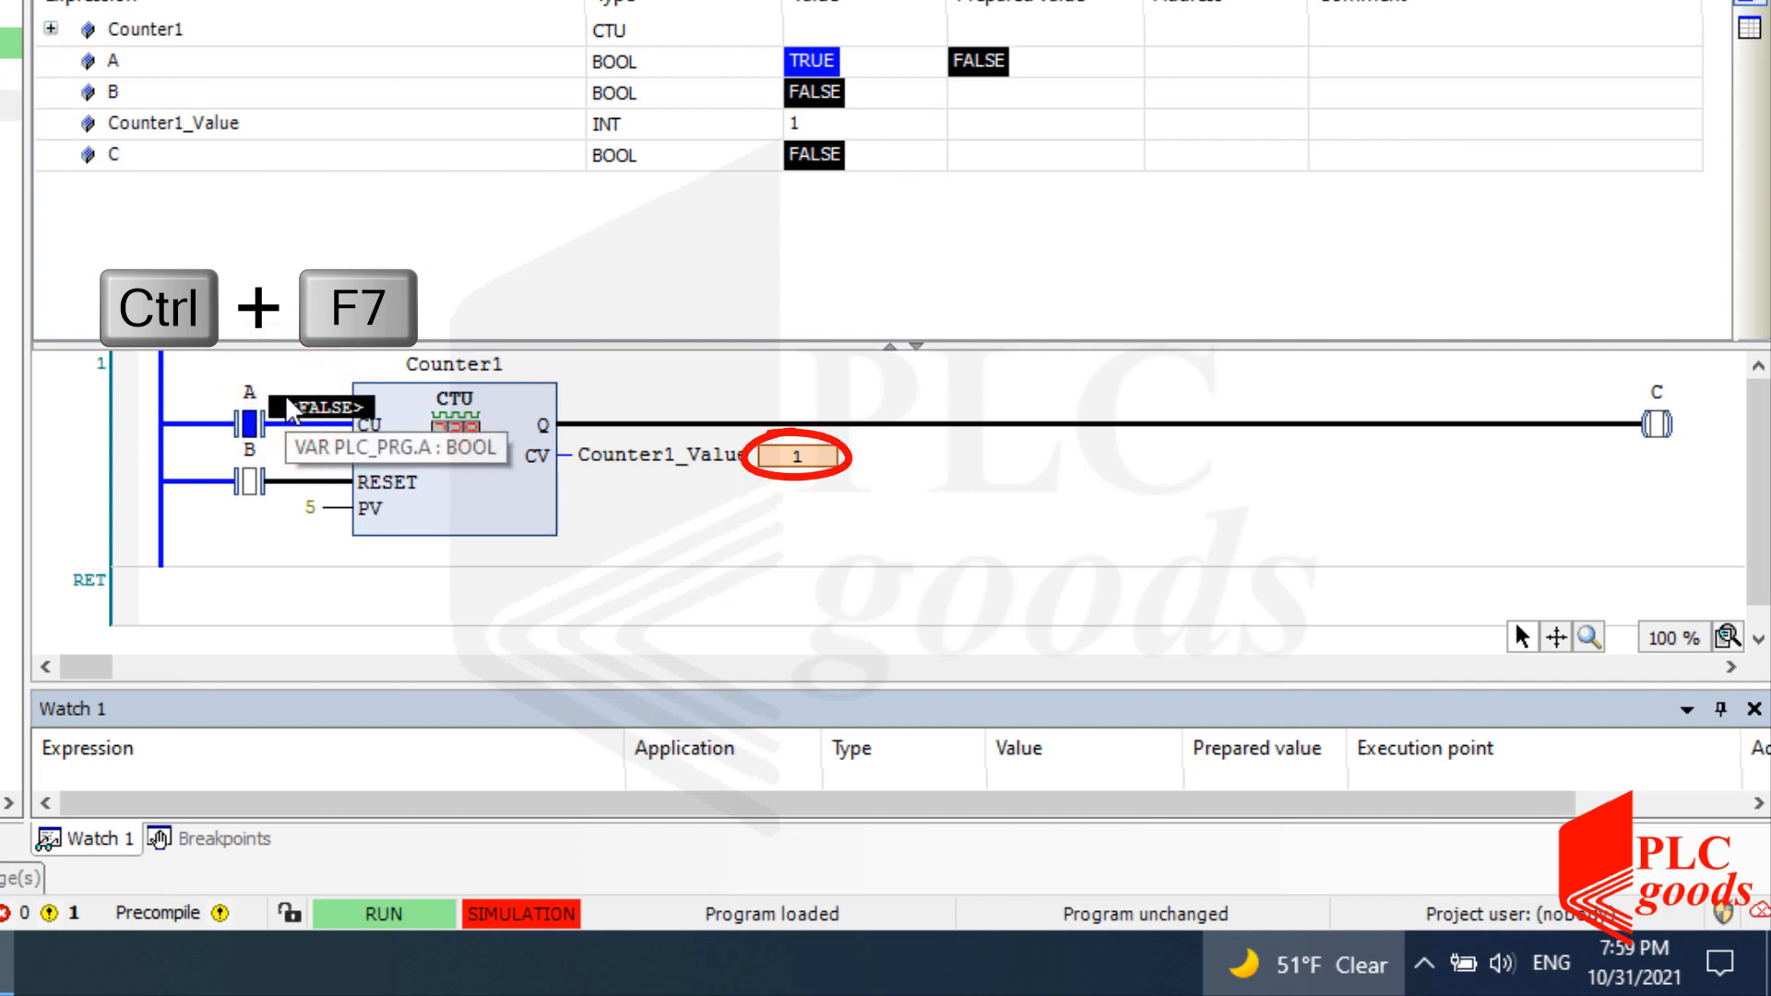
{"action": "key", "text": "ctrl+F7"}
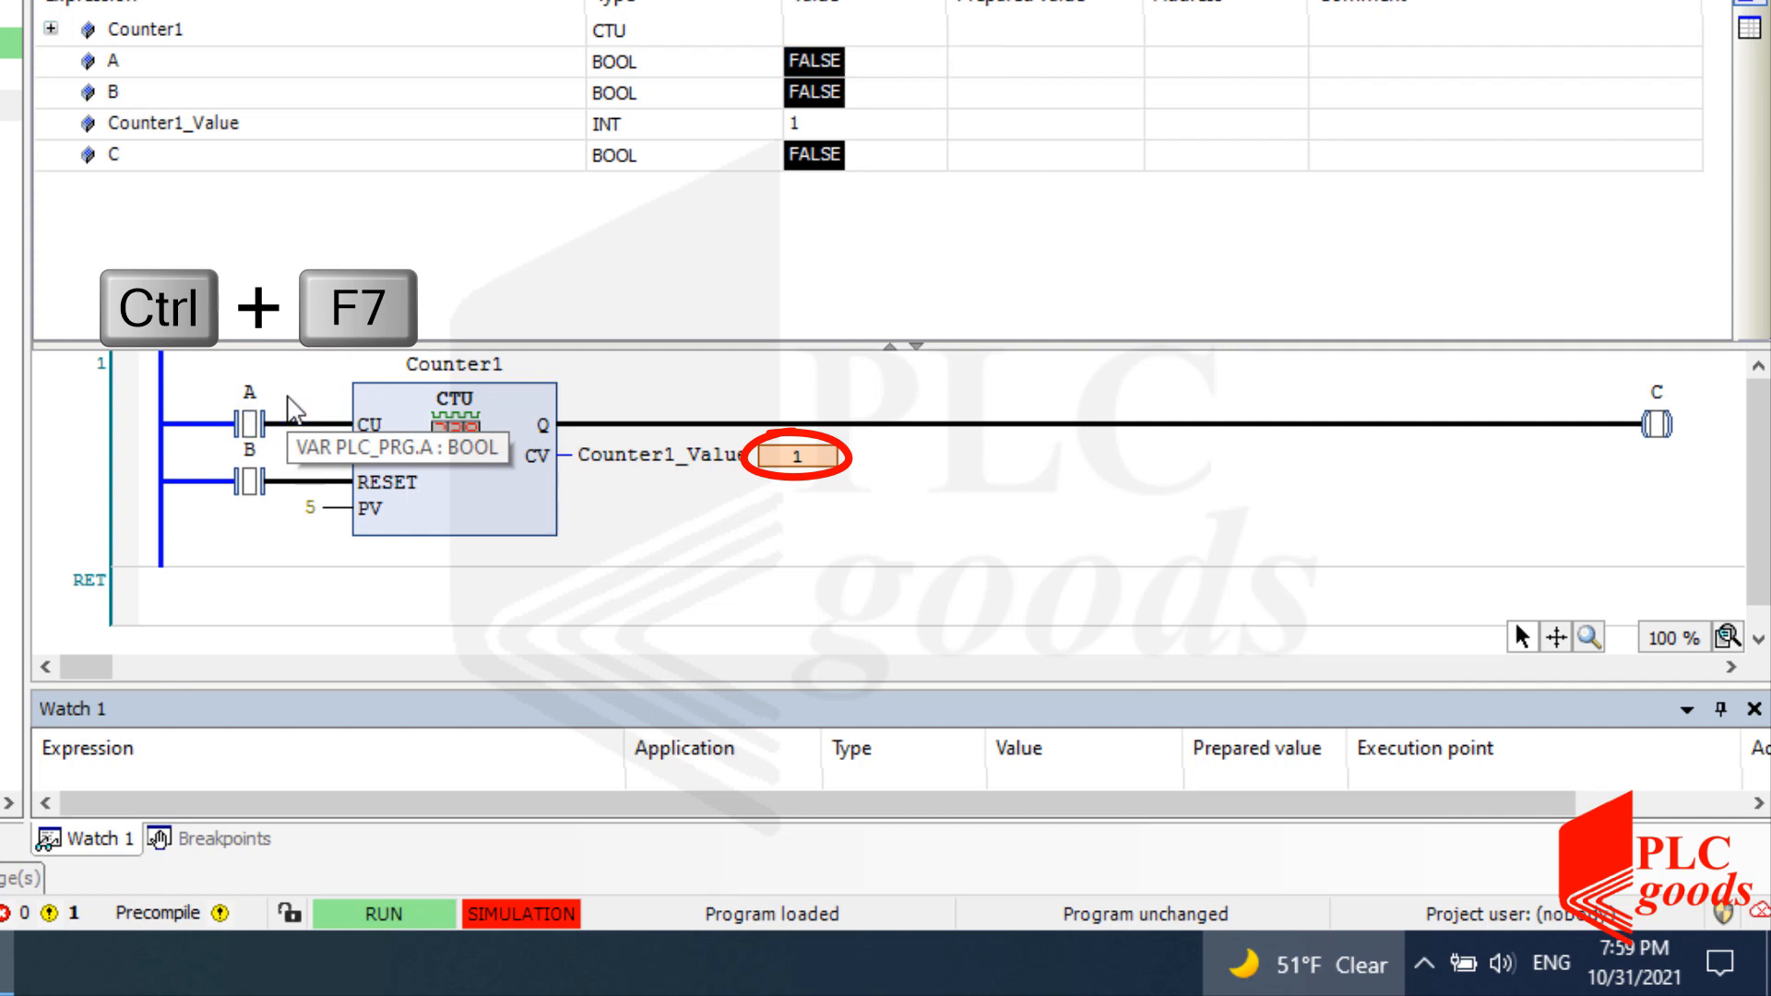
{"action": "left_click", "coordinate": [288, 406]}
{"action": "key", "text": "ctrl+F7"}
{"action": "left_click", "coordinate": [291, 407]}
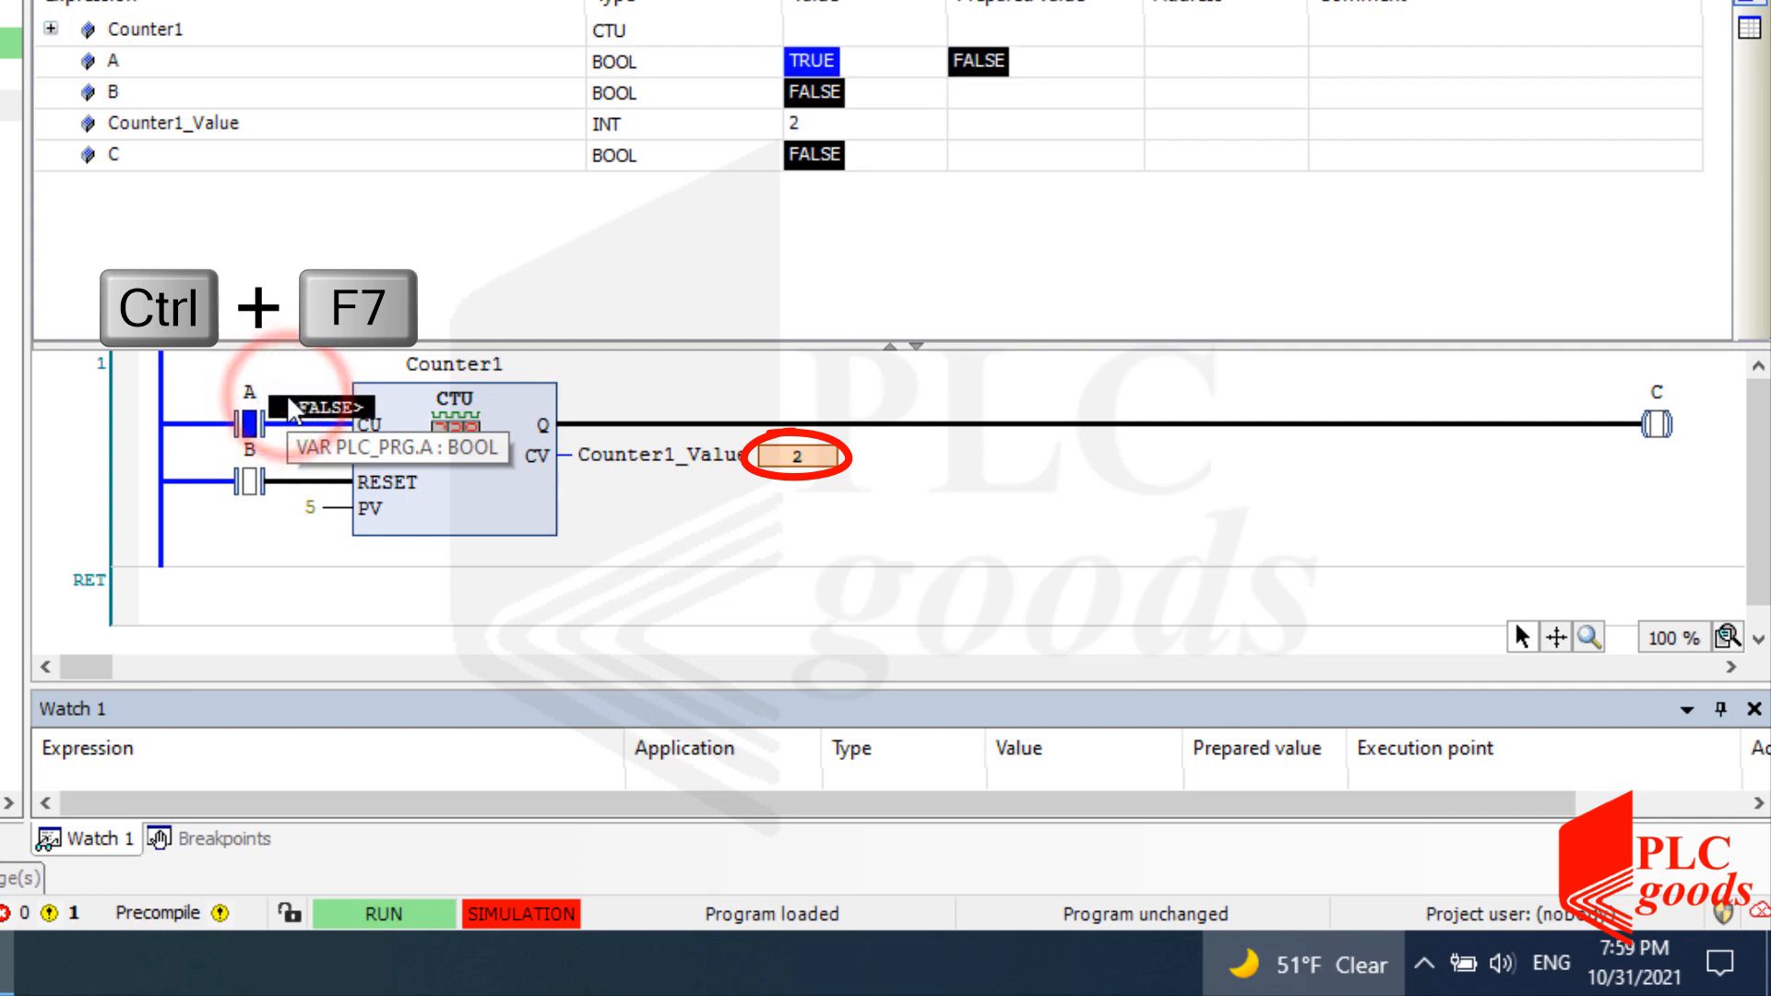
{"action": "key", "text": "ctrl+F7"}
{"action": "left_click", "coordinate": [291, 407]}
{"action": "key", "text": "ctrl+F7"}
{"action": "left_click", "coordinate": [289, 405]}
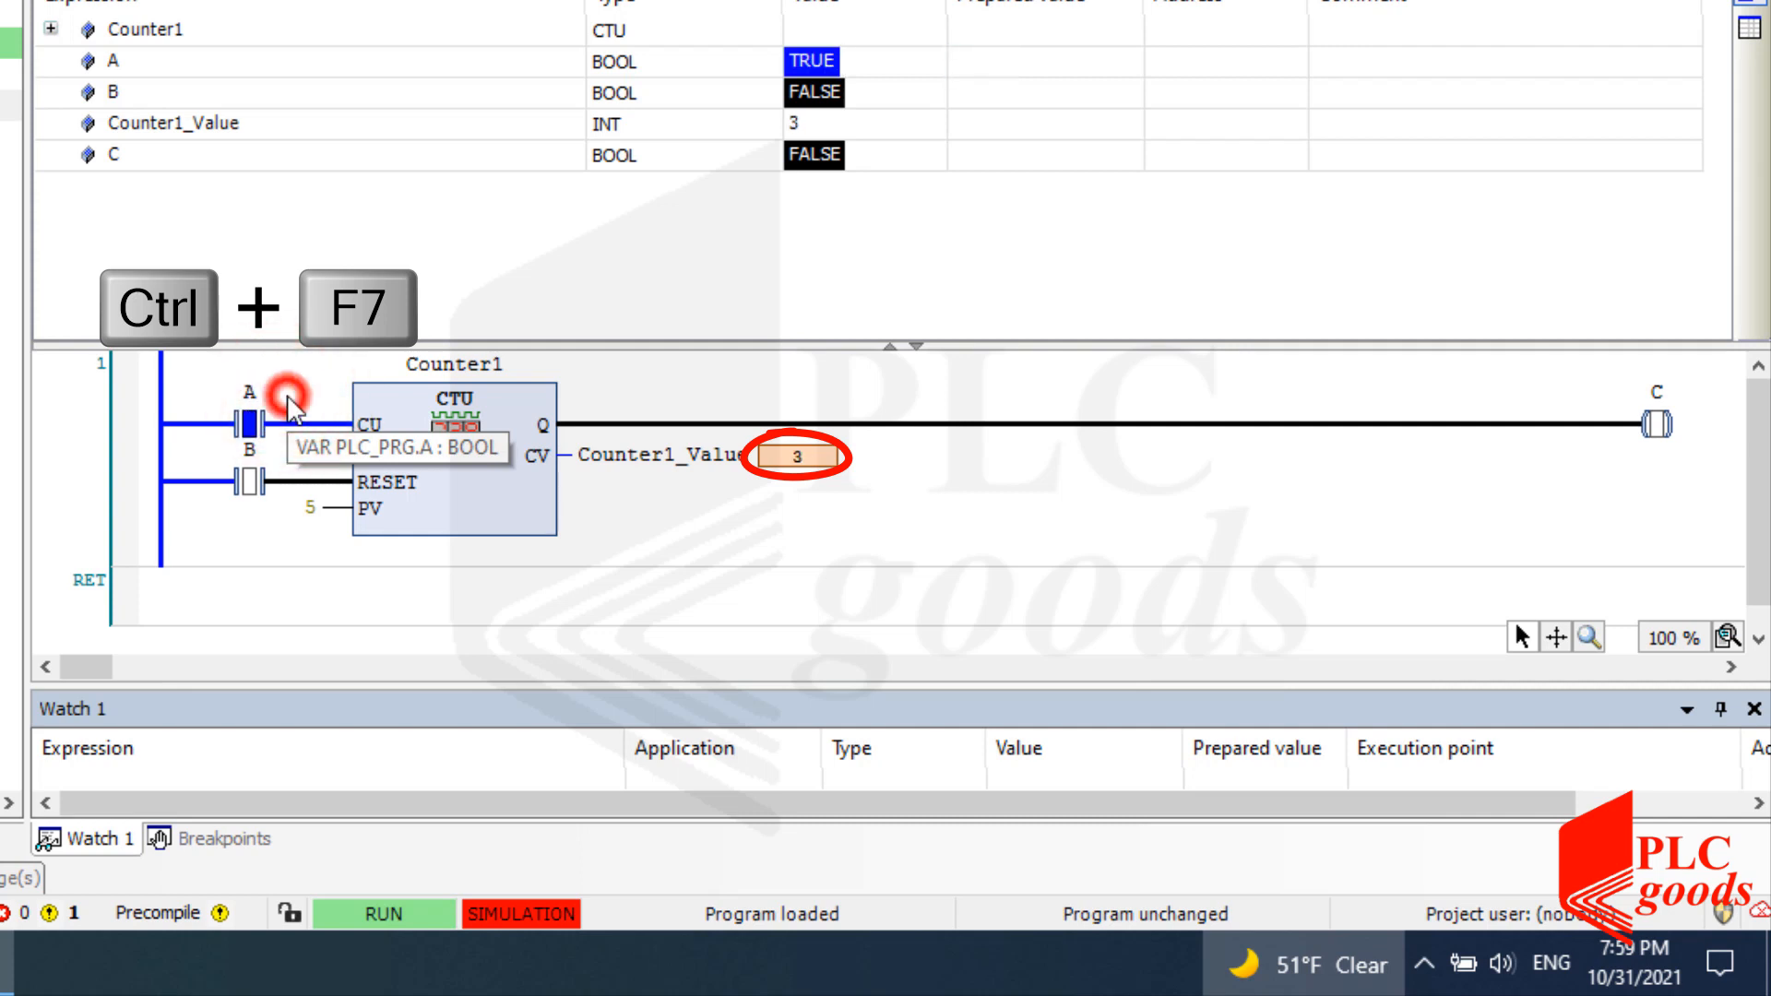
{"action": "key", "text": "ctrl+F7"}
{"action": "left_click", "coordinate": [288, 403]}
{"action": "key", "text": "ctrl+F7"}
{"action": "left_click", "coordinate": [288, 405]}
{"action": "key", "text": "ctrl+F7"}
{"action": "left_click", "coordinate": [291, 407]}
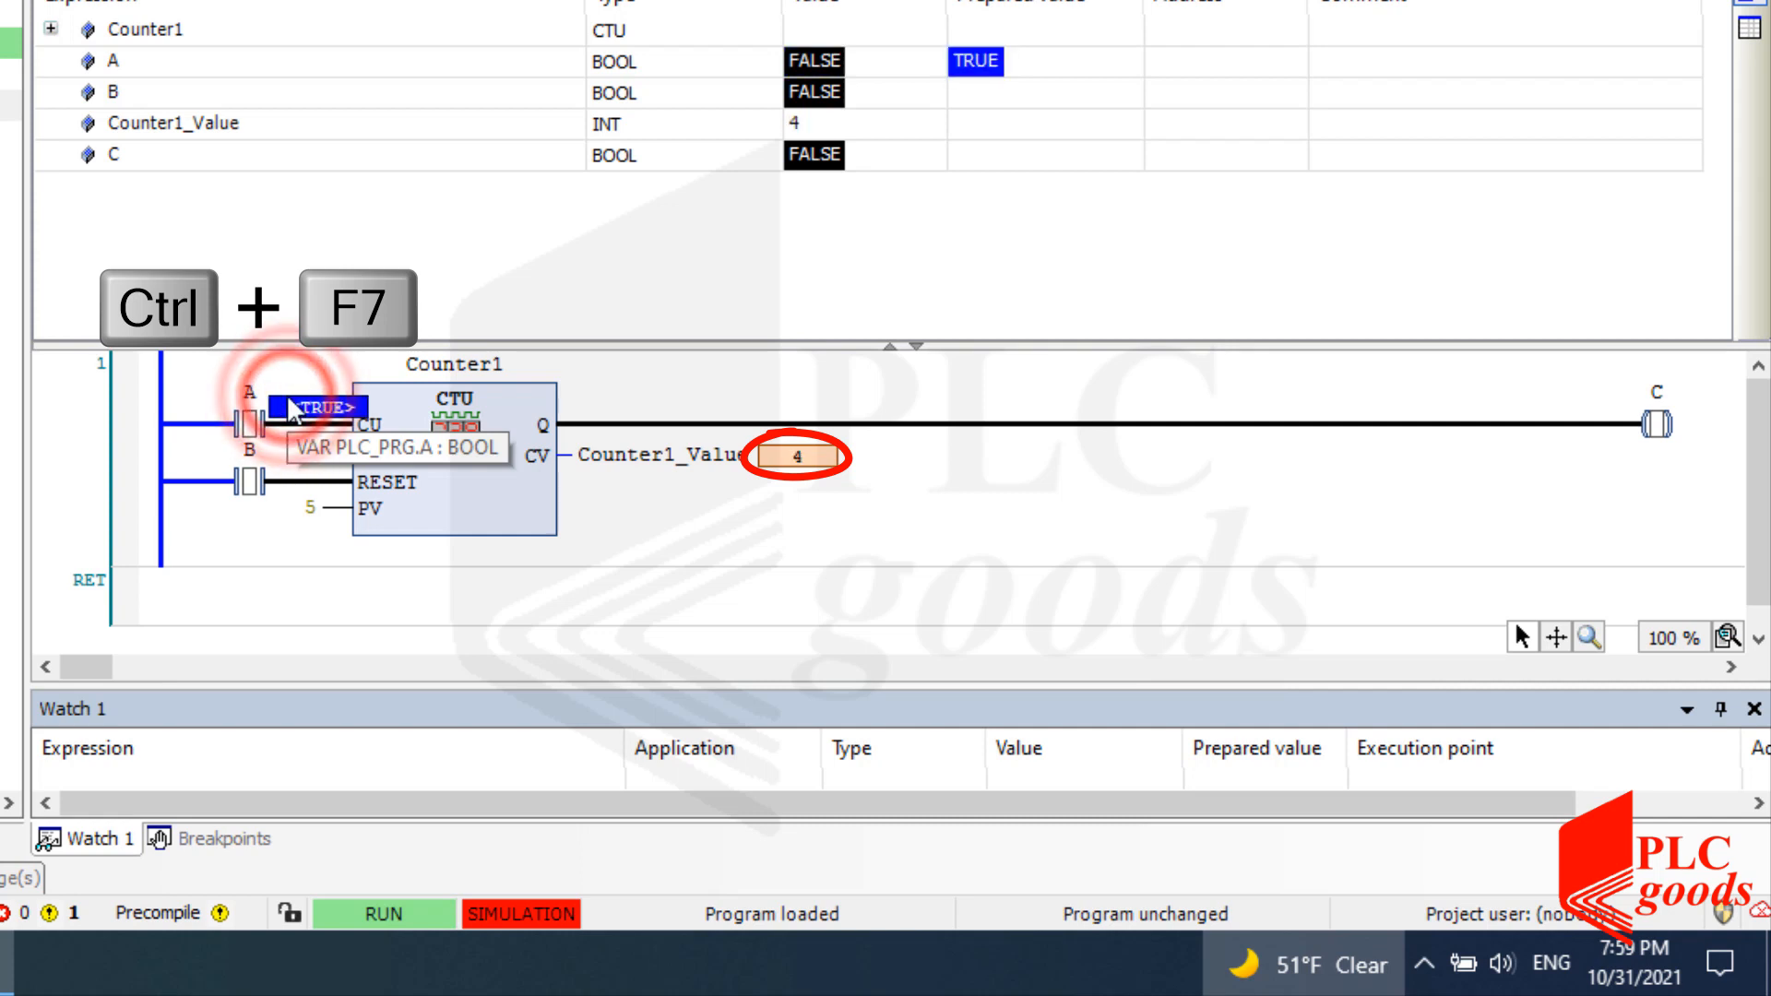
{"action": "key", "text": "ctrl+F7"}
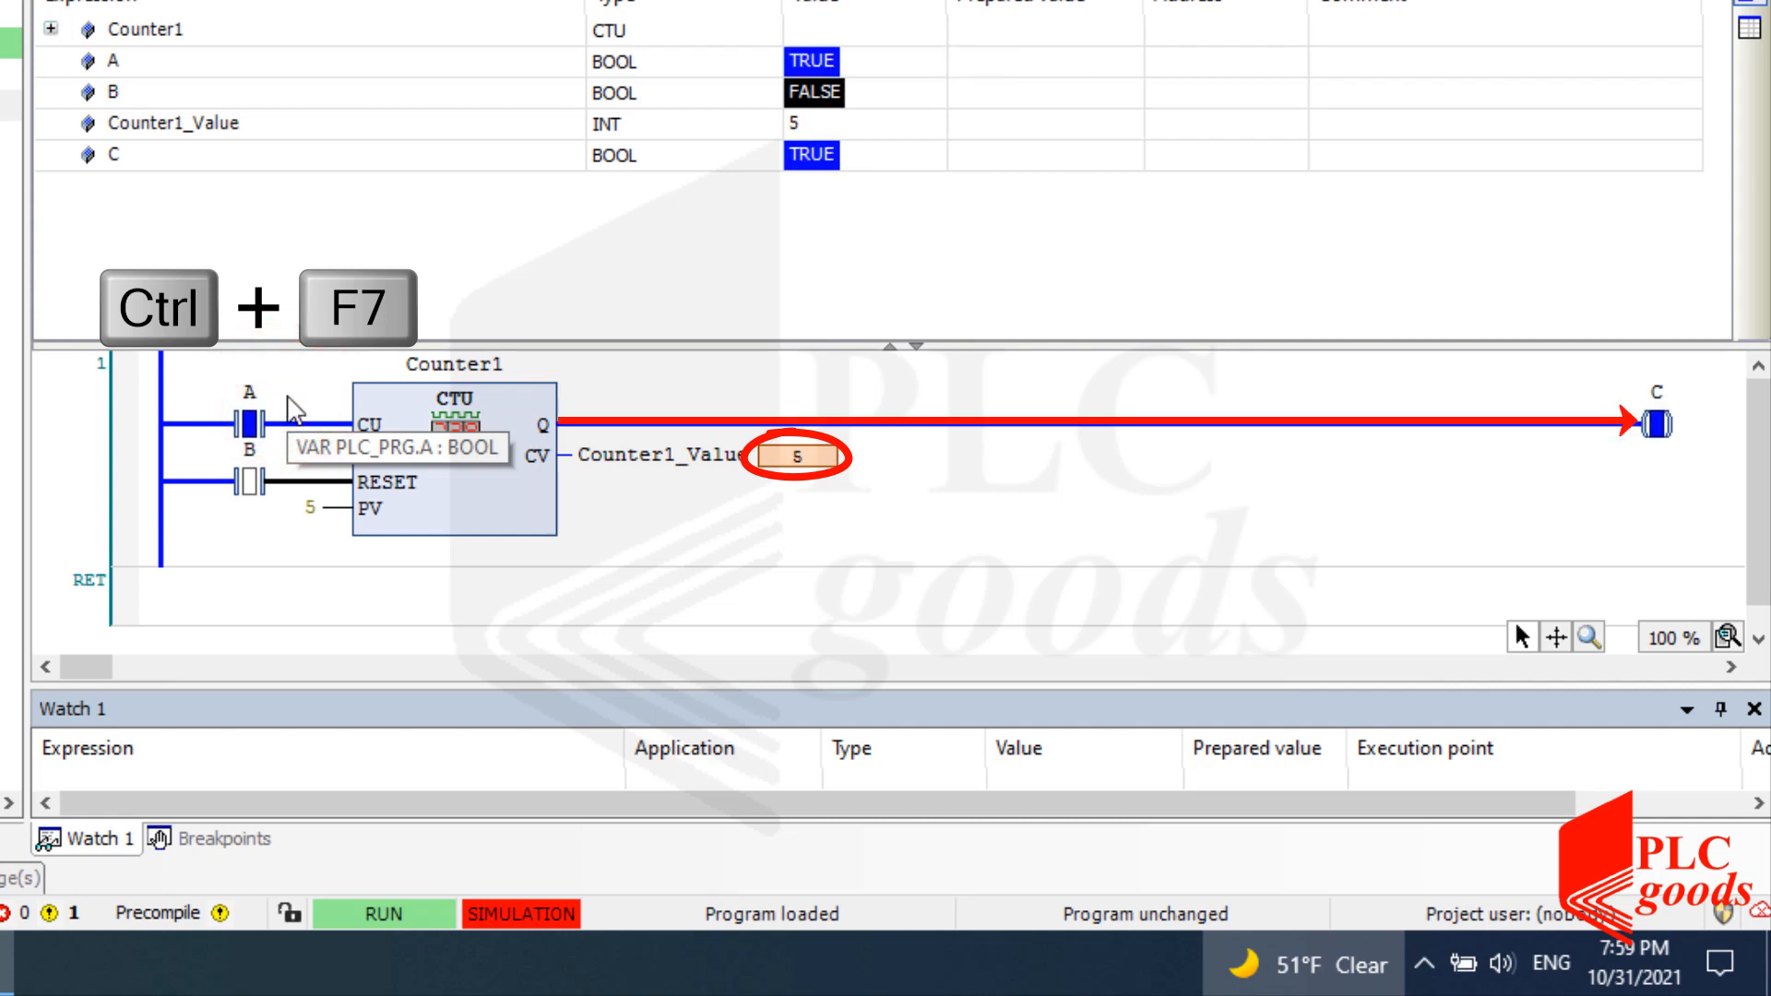
Write TRUE then FALSE to input B to reset the counter.
{"action": "left_click", "coordinate": [273, 482]}
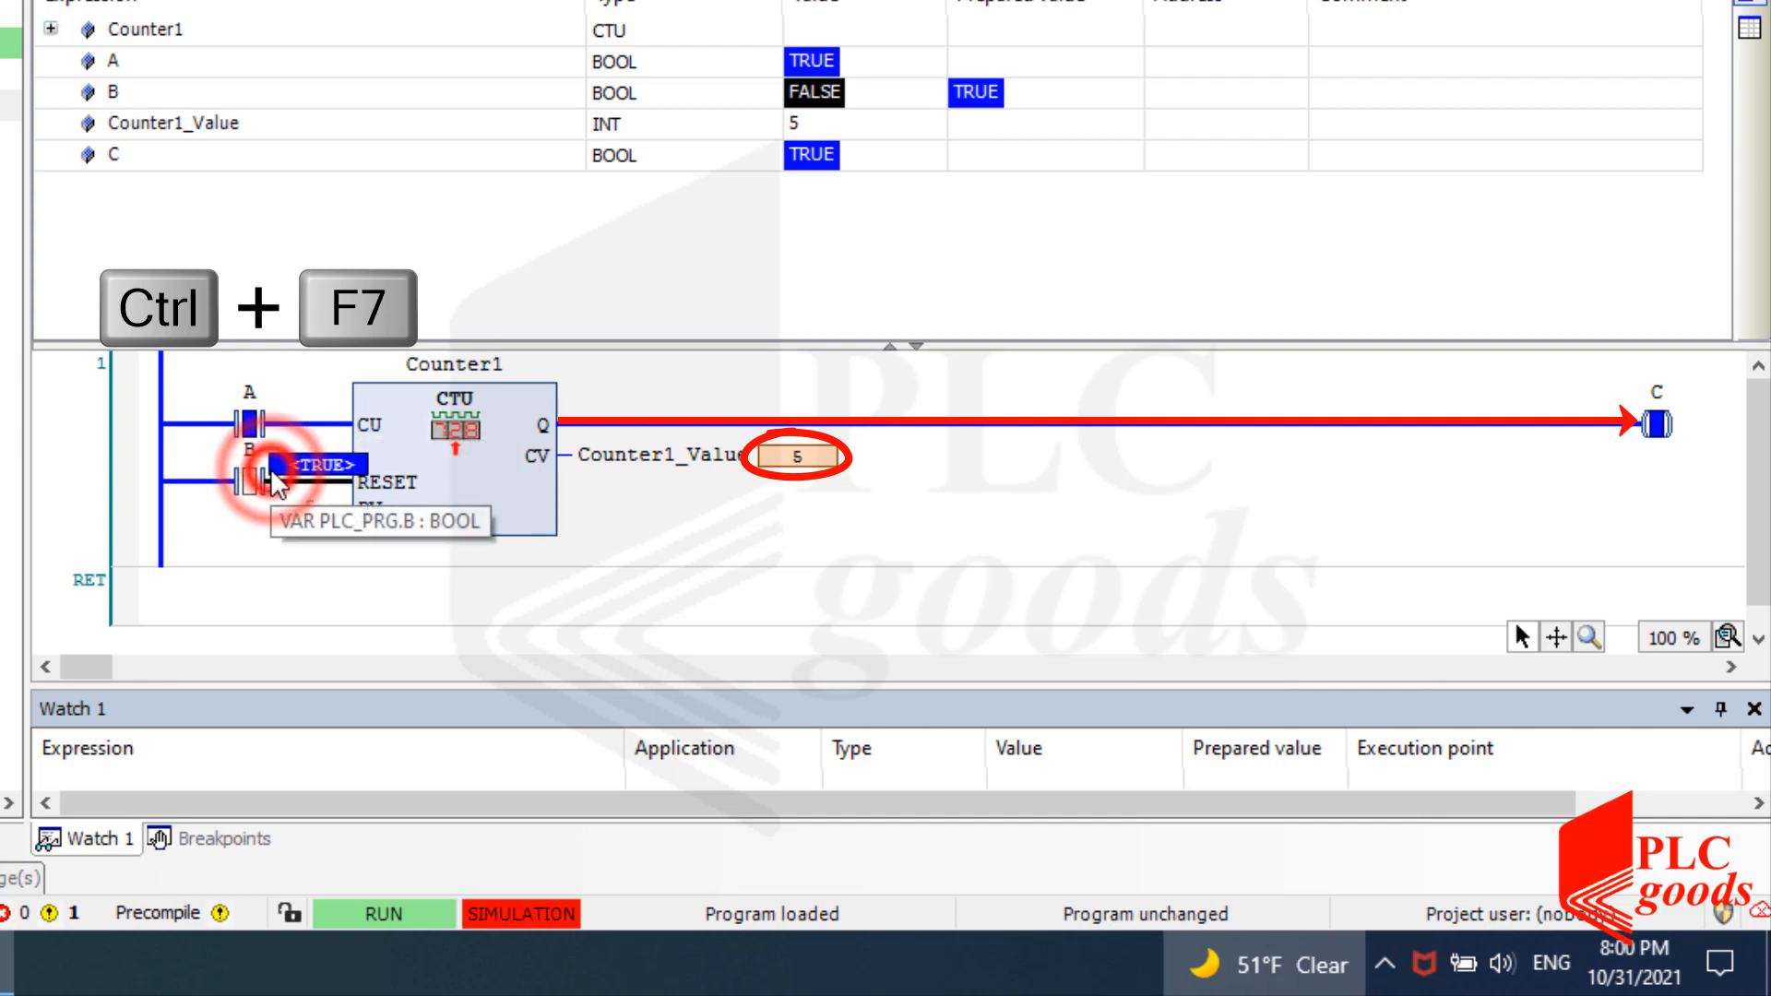
{"action": "key", "text": "ctrl+F7"}
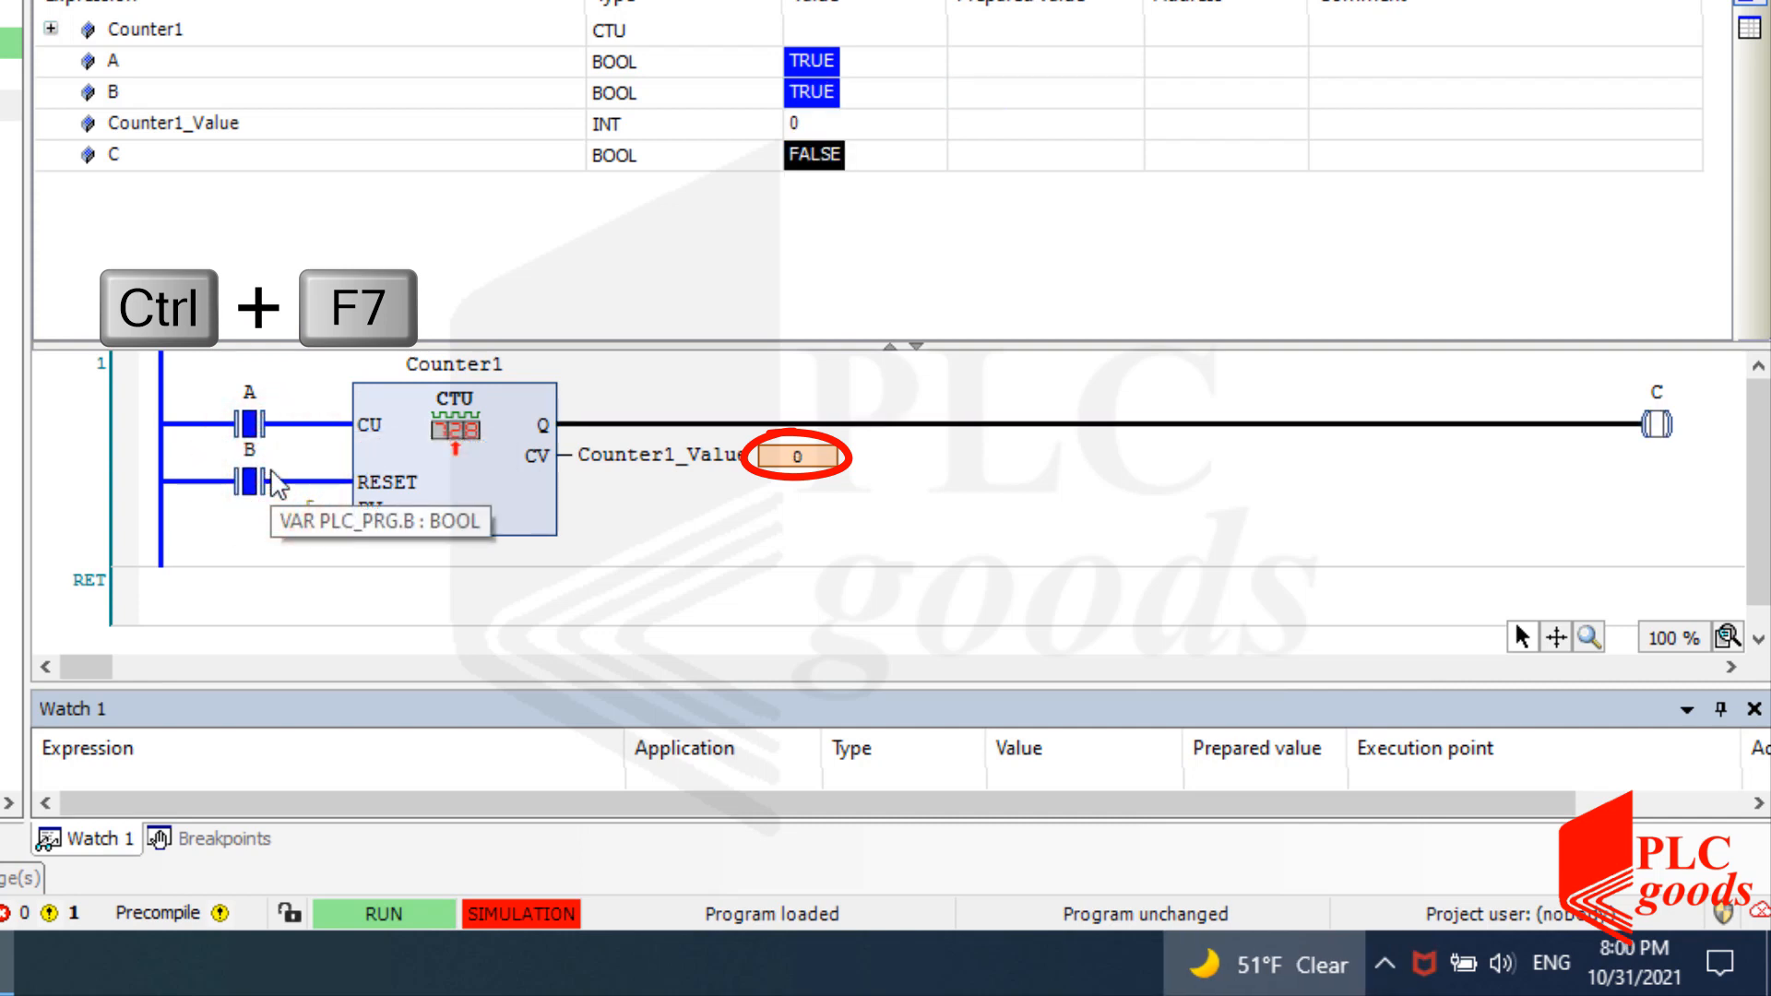
{"action": "left_click", "coordinate": [270, 472]}
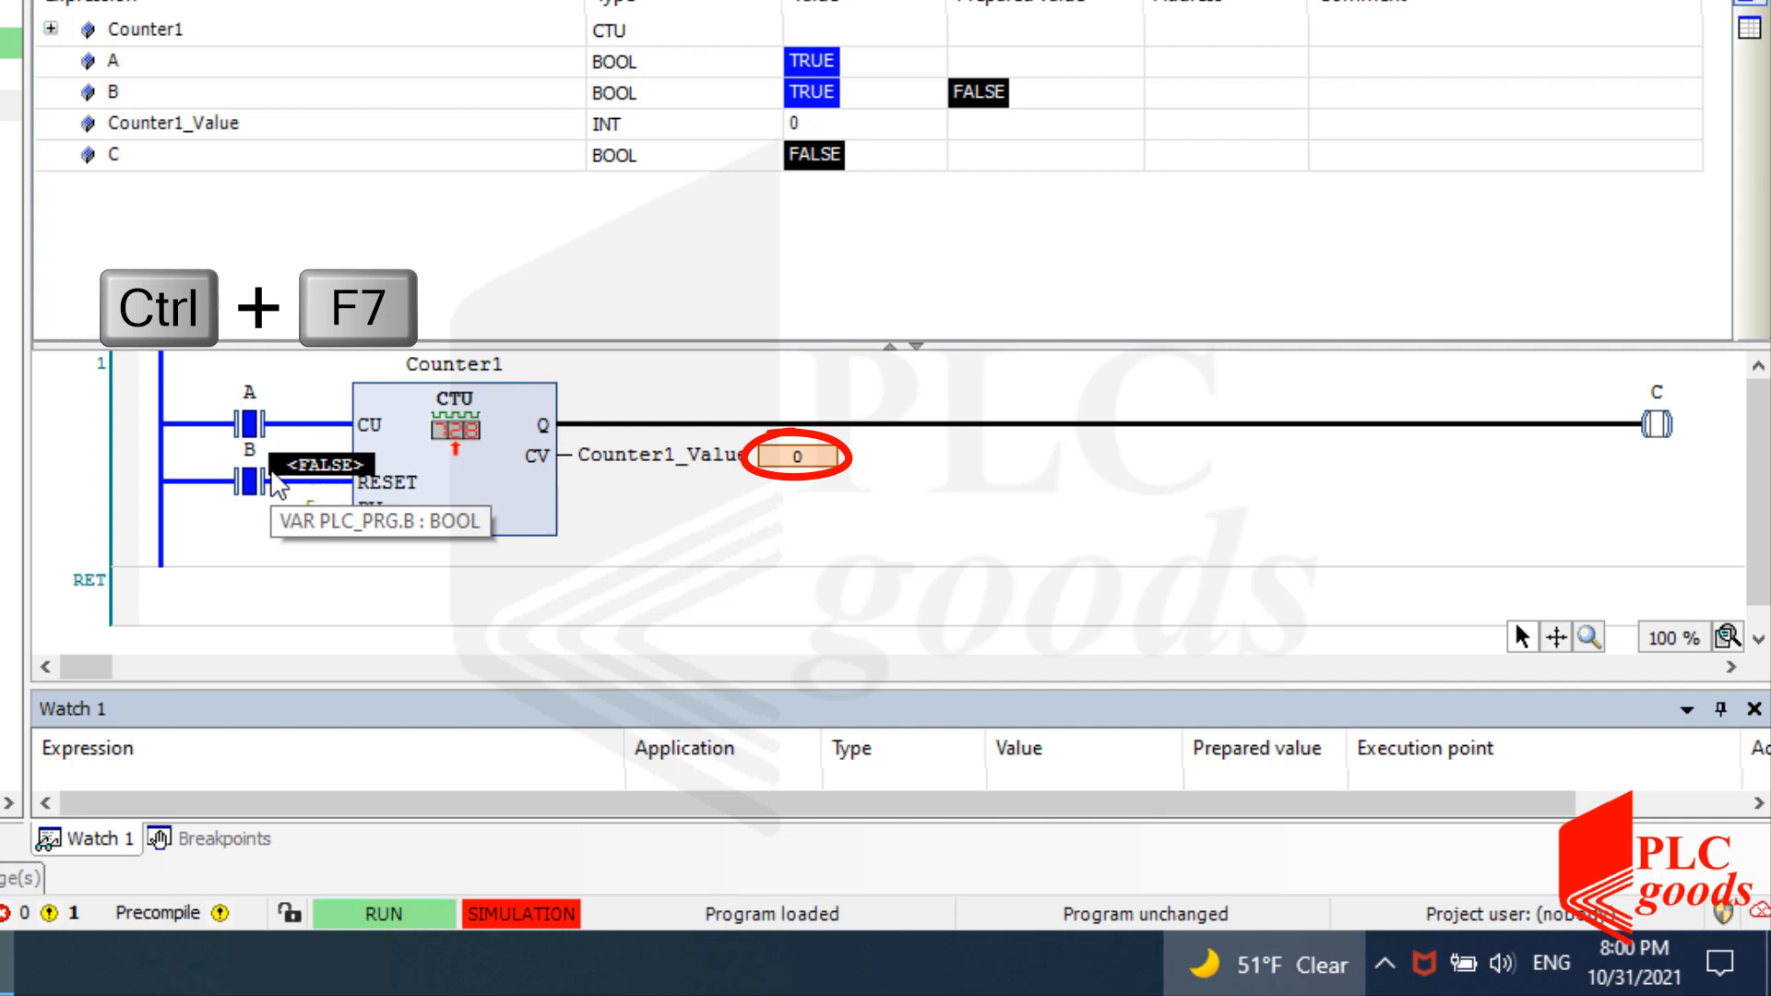
{"action": "key", "text": "ctrl+F7"}
Write FALSE then TRUE to input A so Counter1_Value counts to 1.
{"action": "left_click", "coordinate": [277, 403]}
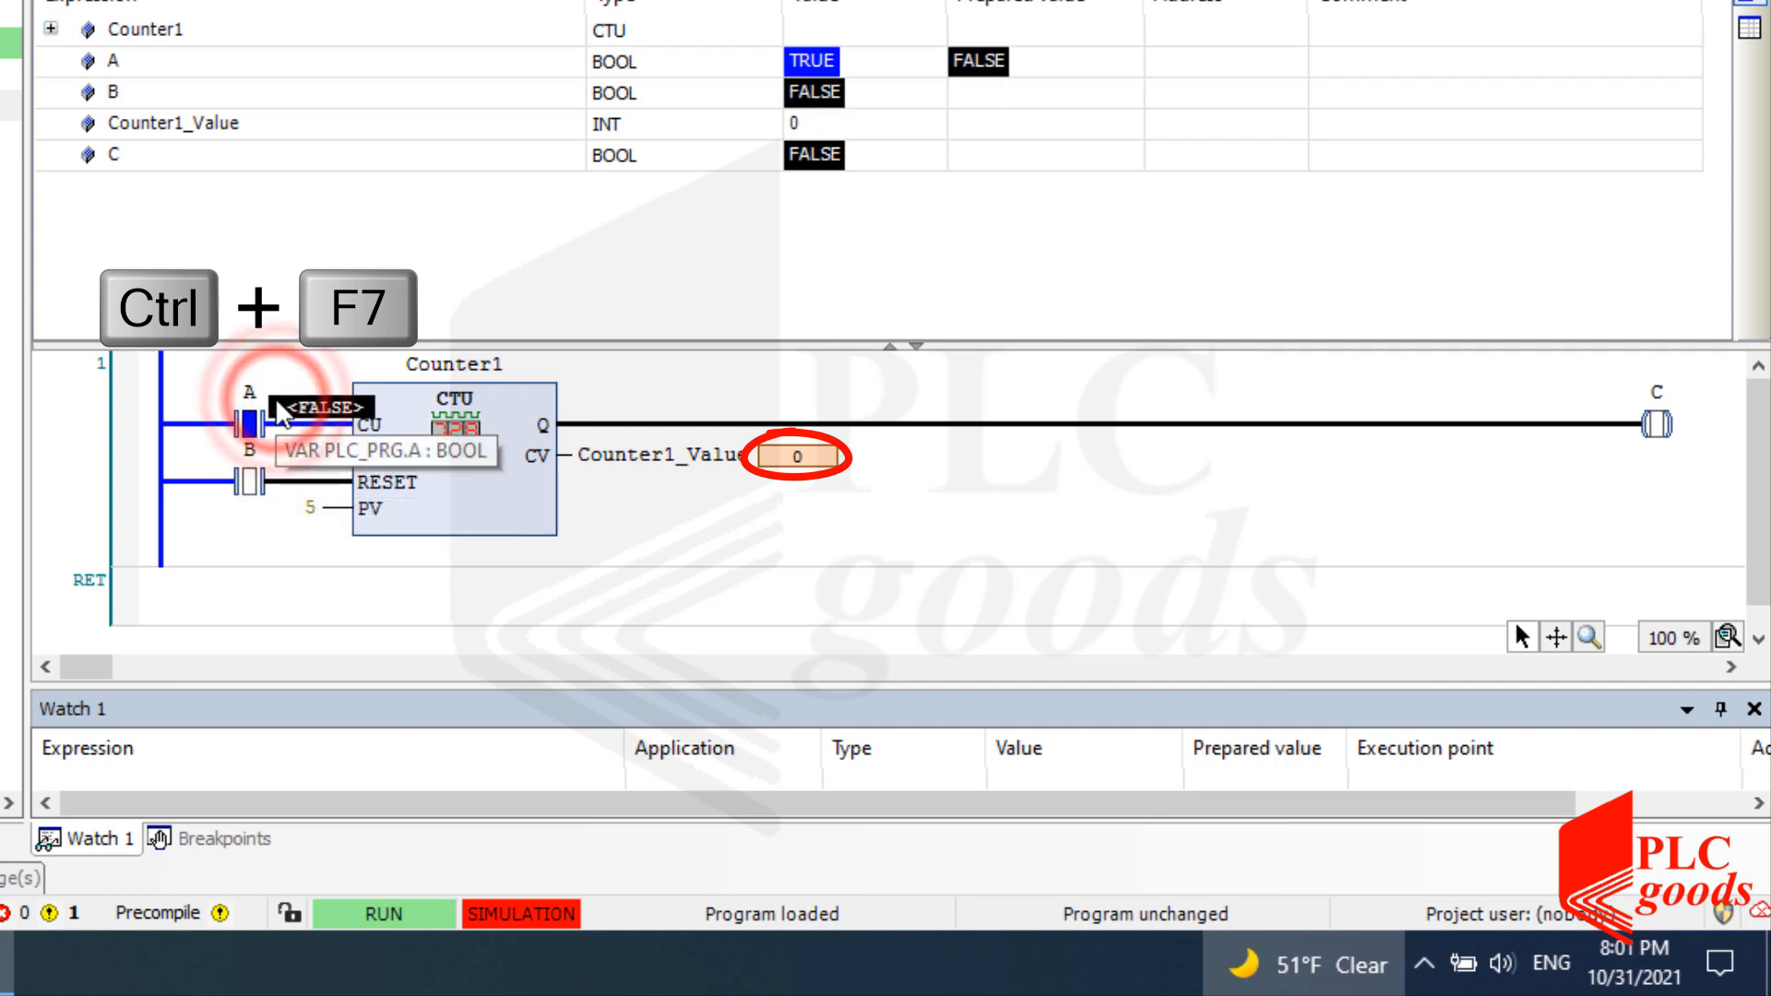
{"action": "key", "text": "ctrl+F7"}
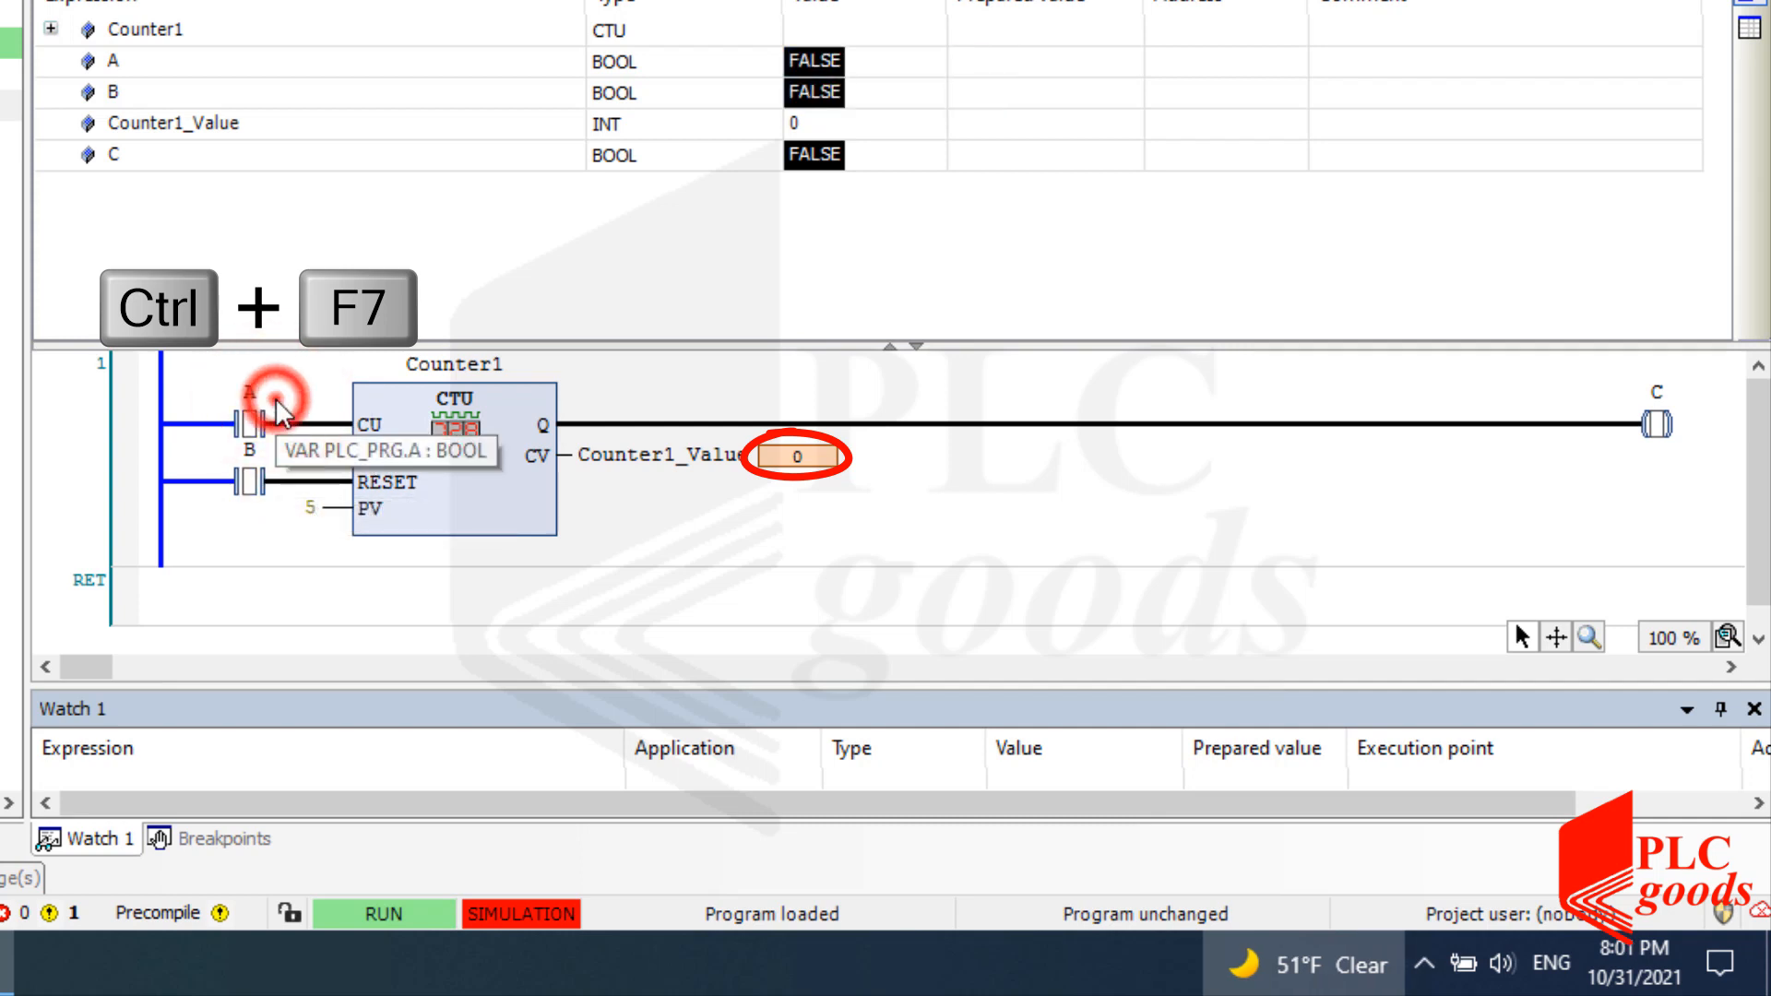
{"action": "left_click", "coordinate": [275, 397]}
{"action": "key", "text": "ctrl+F7"}
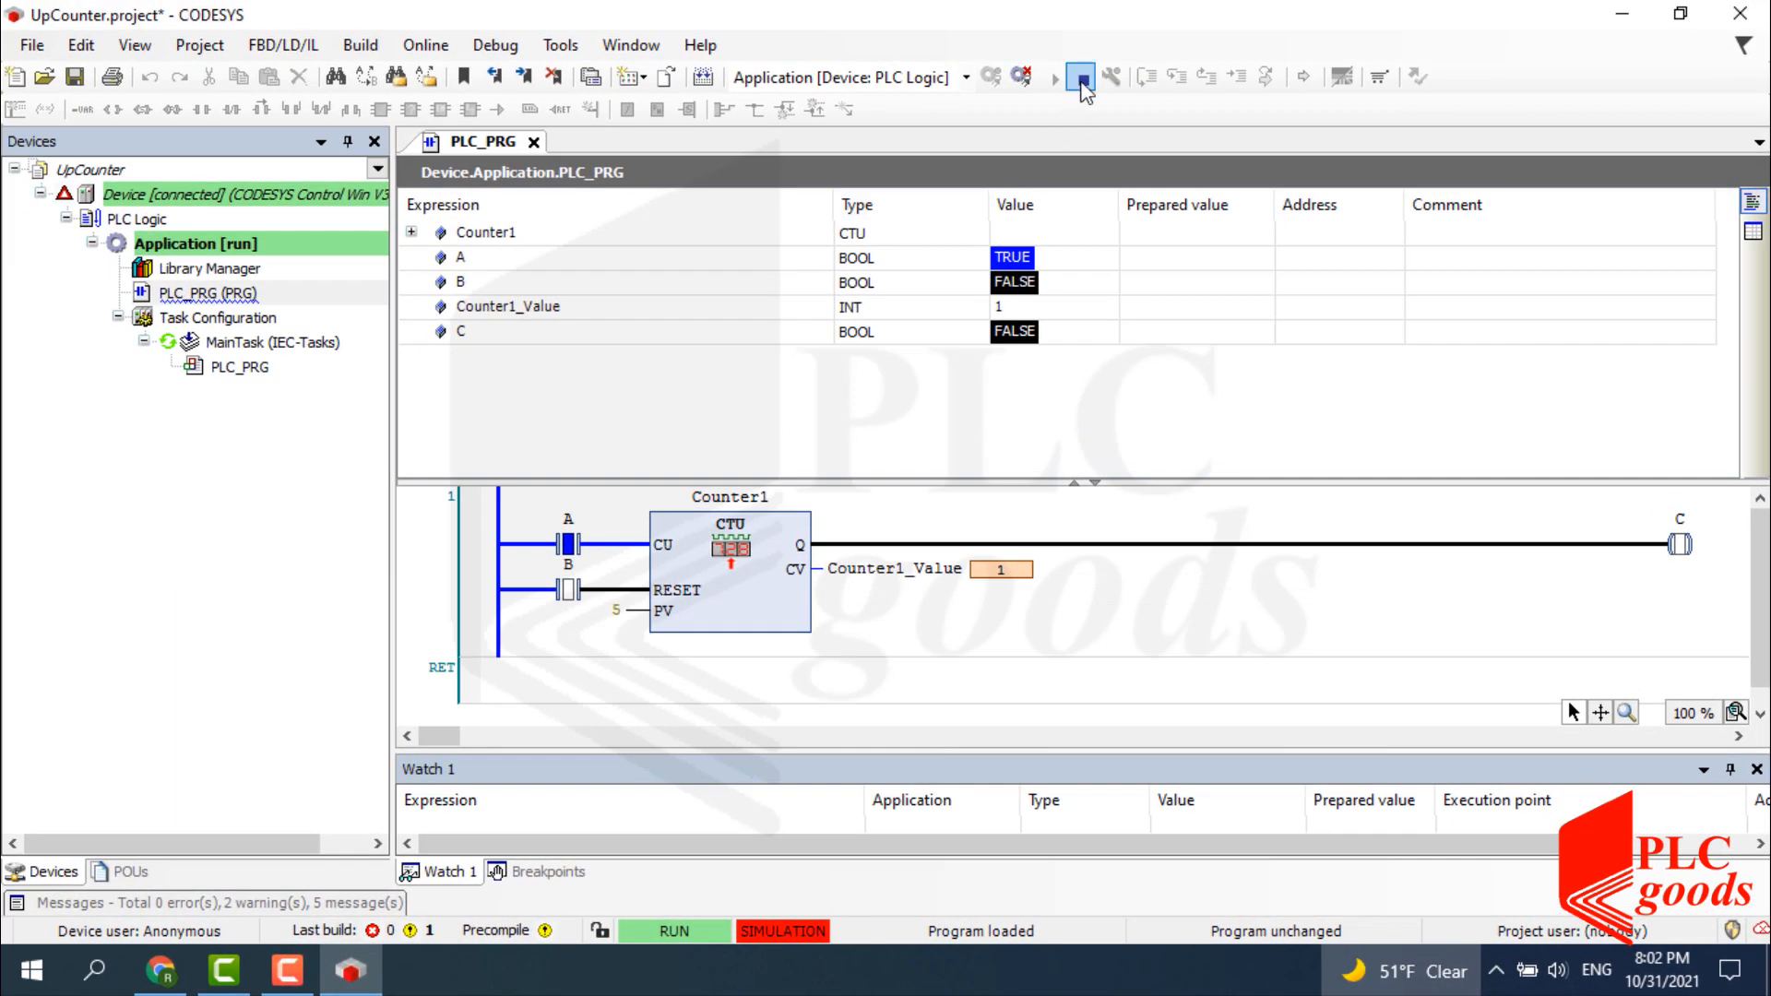
Stop the application, log out, and uncheck Simulation in the Online menu.
{"action": "left_click", "coordinate": [1083, 79]}
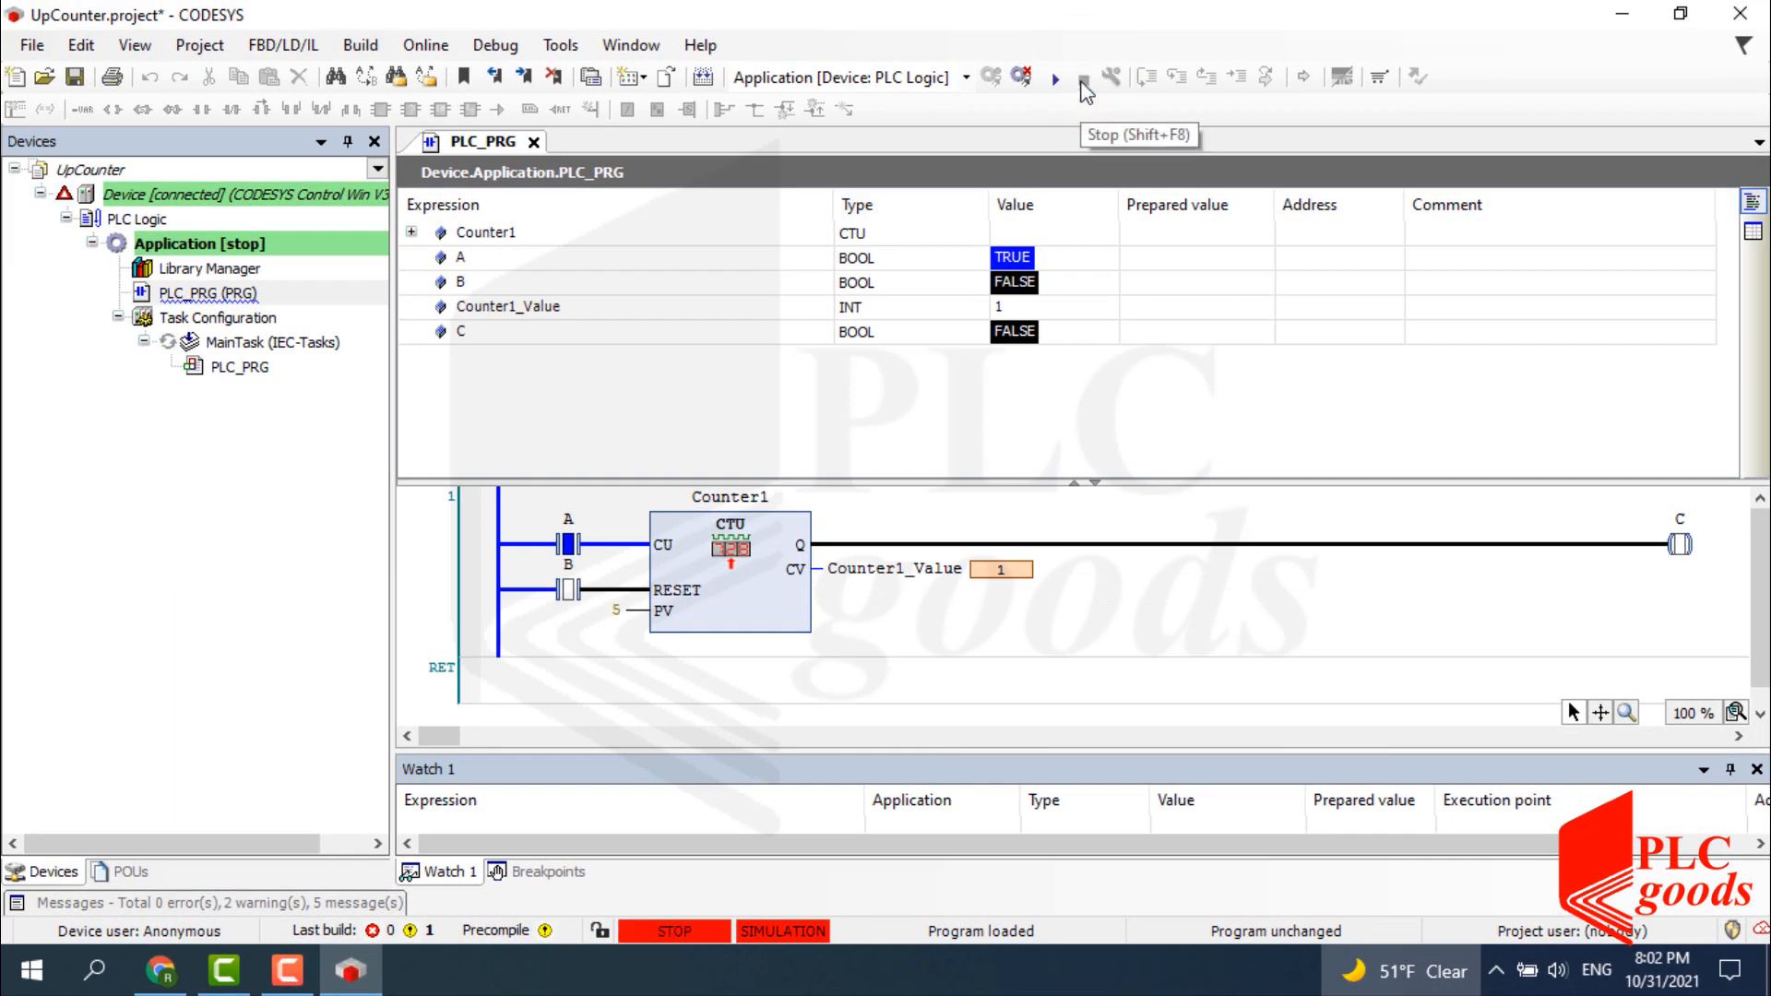
{"action": "left_click", "coordinate": [1020, 77]}
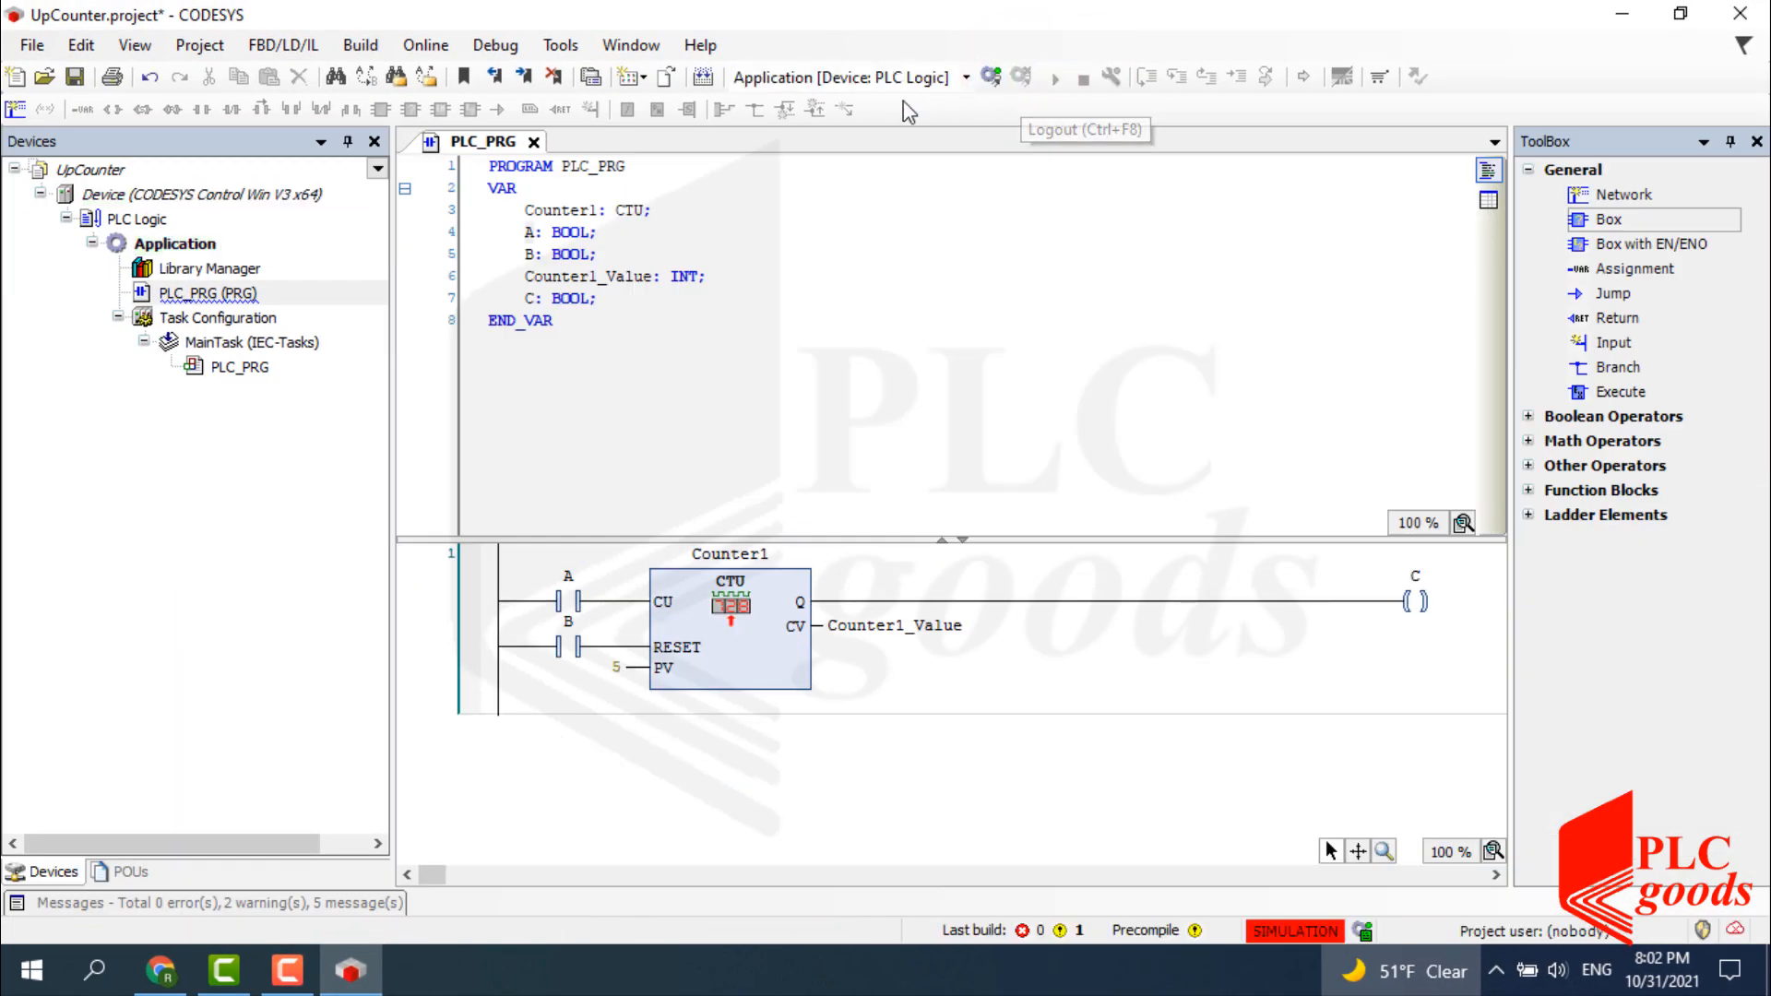
{"action": "left_click", "coordinate": [426, 45]}
{"action": "left_click", "coordinate": [472, 382]}
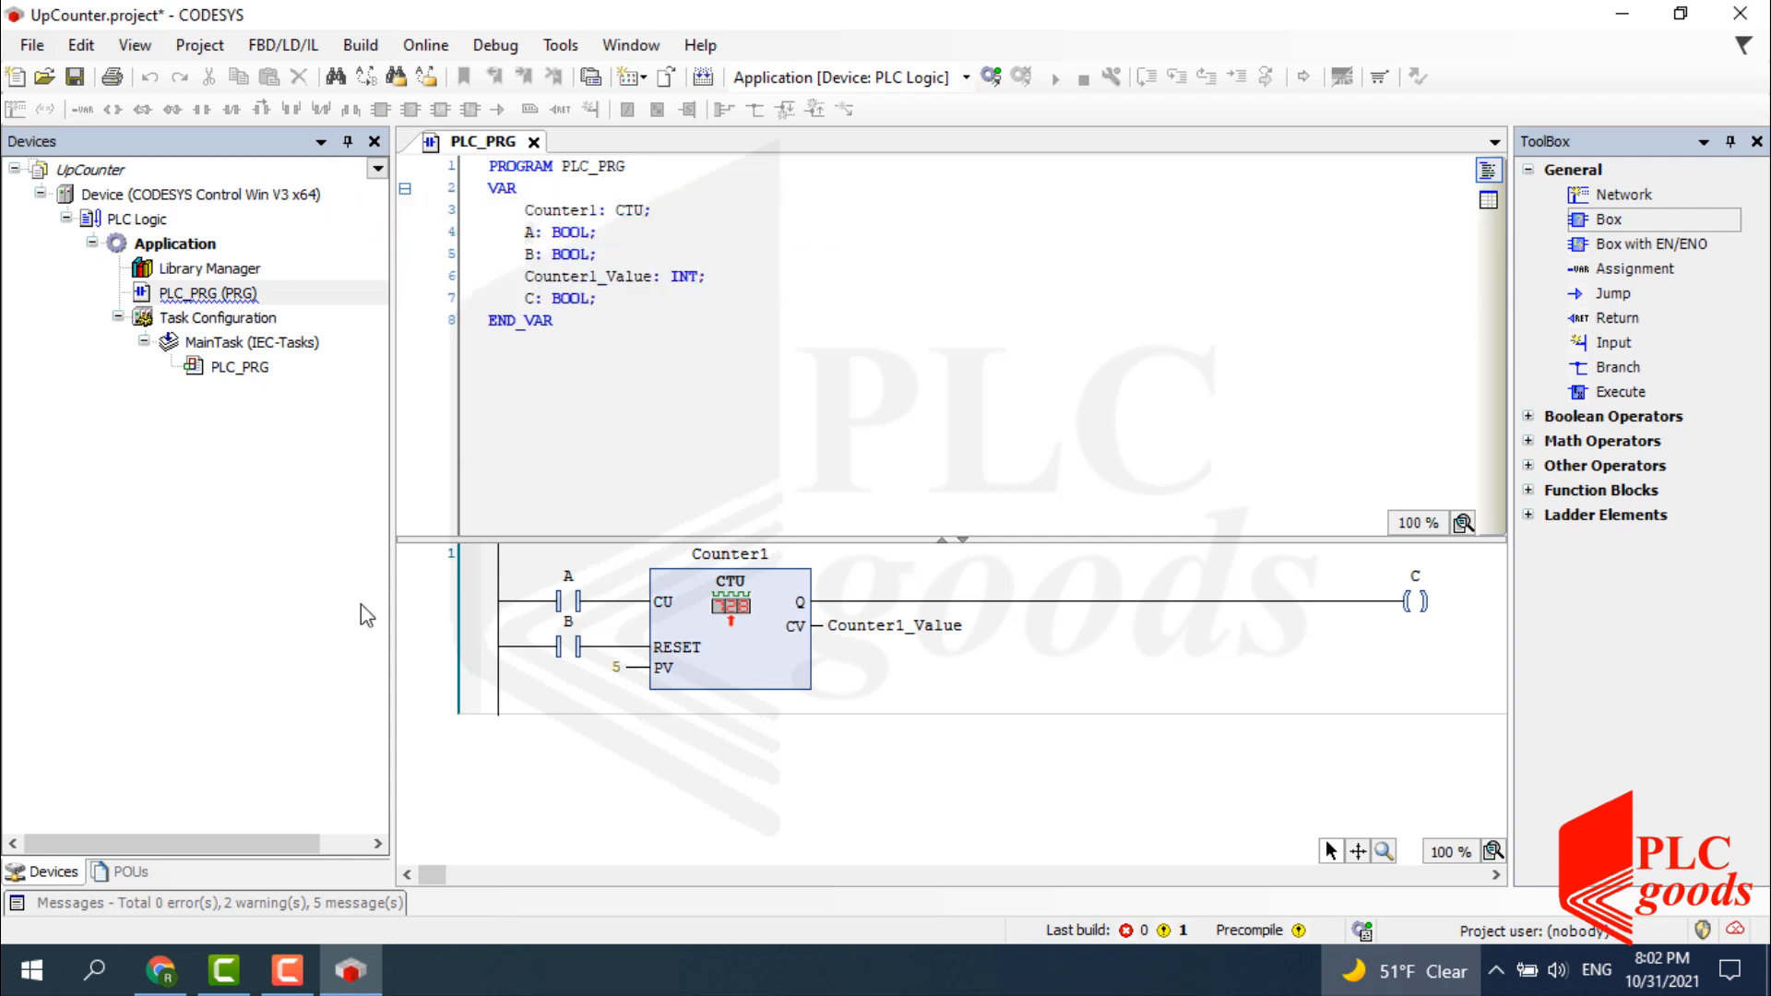
Launch CODESYS Control Win V3 - x64 from a 'codesys' Start search and minimize its console.
{"action": "left_click", "coordinate": [102, 964]}
{"action": "type", "text": "co"}
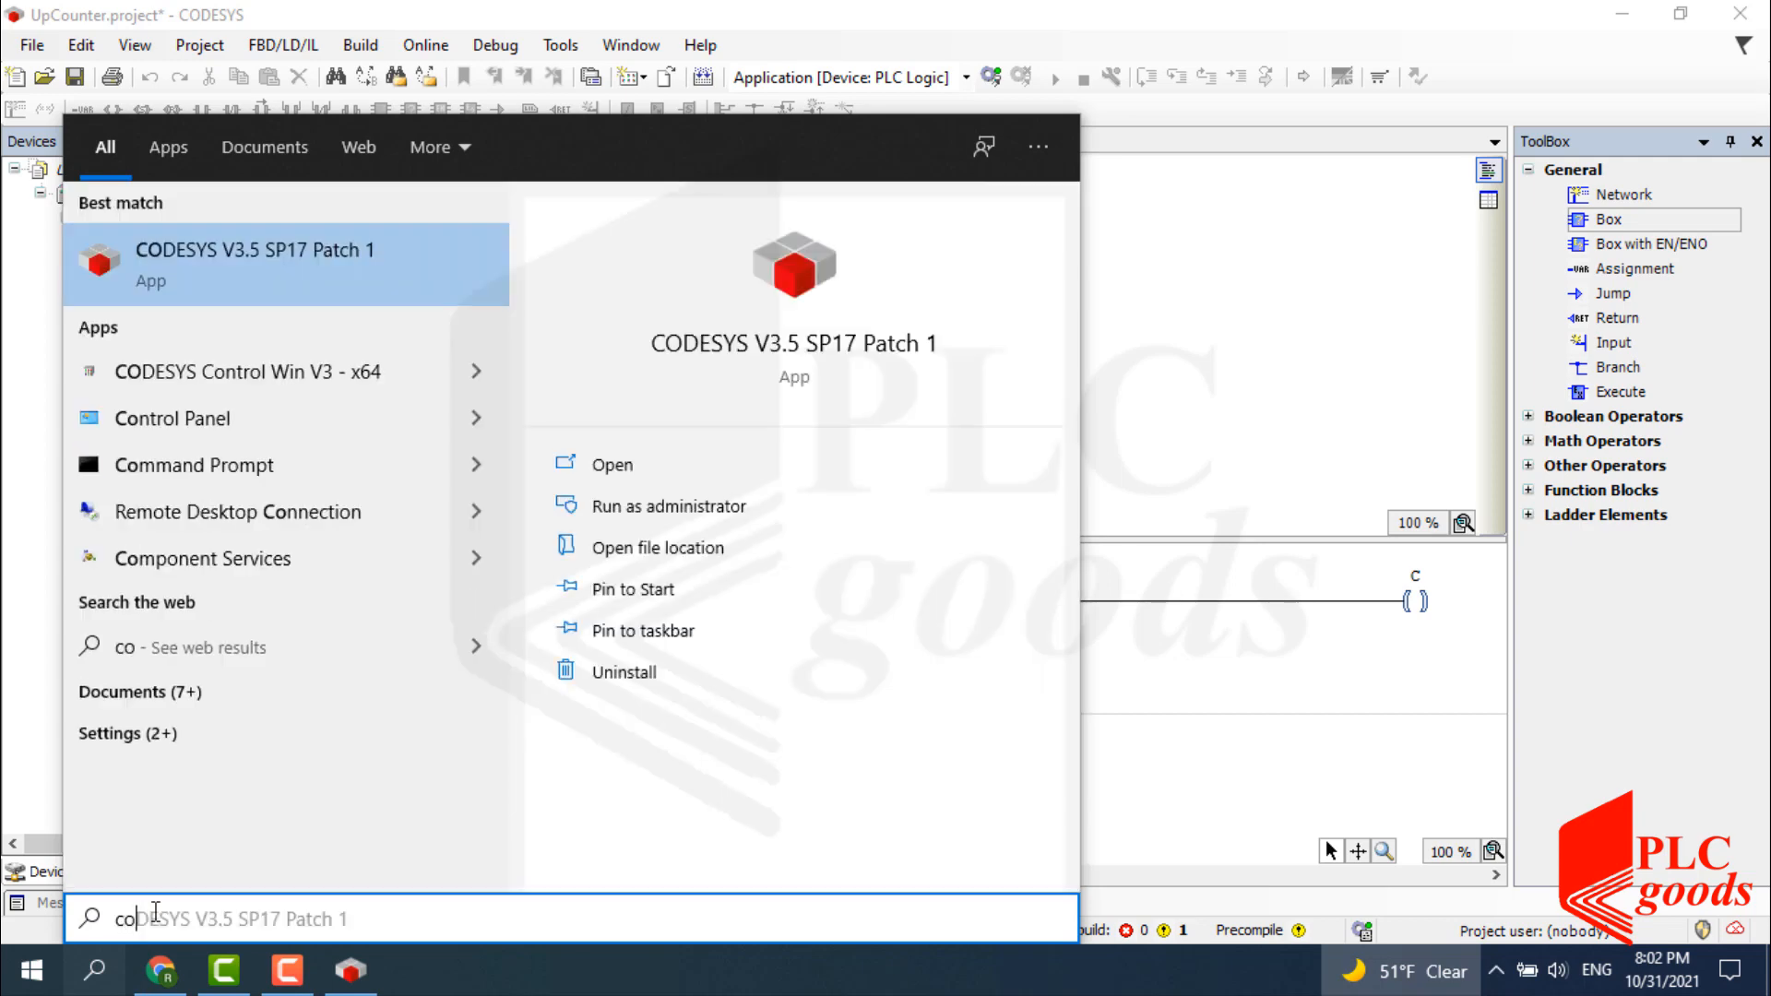
{"action": "type", "text": "desys"}
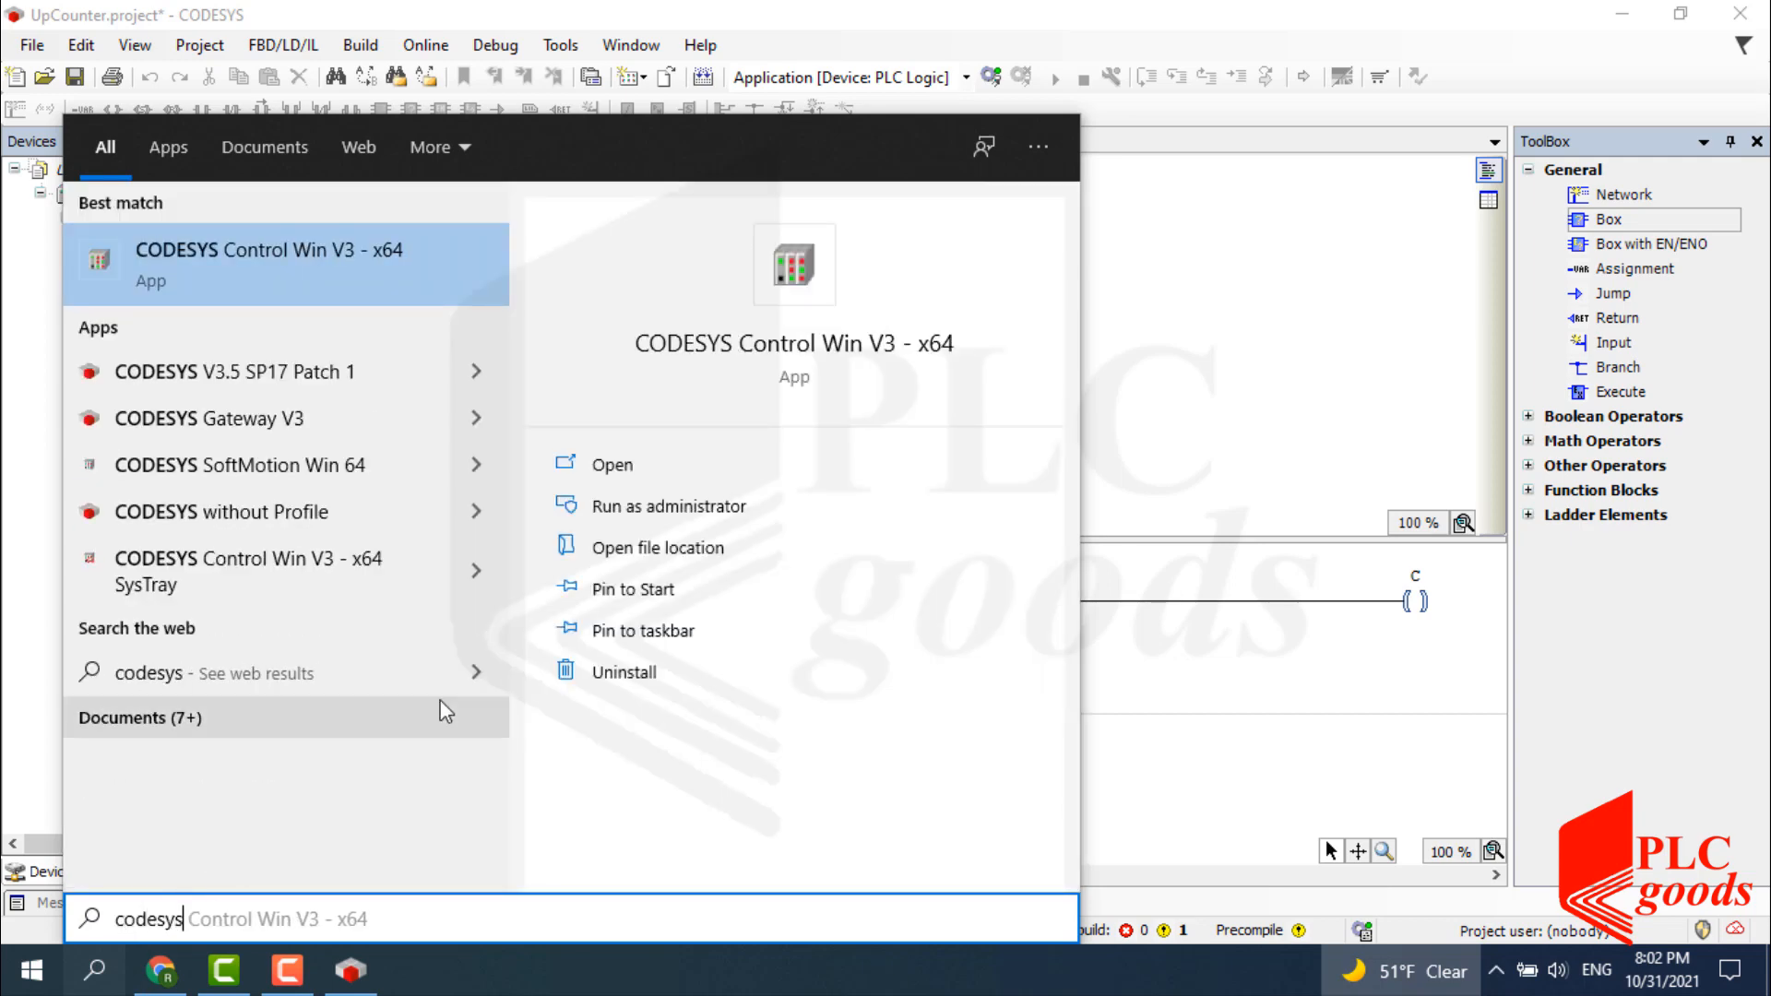
{"action": "left_click", "coordinate": [726, 344]}
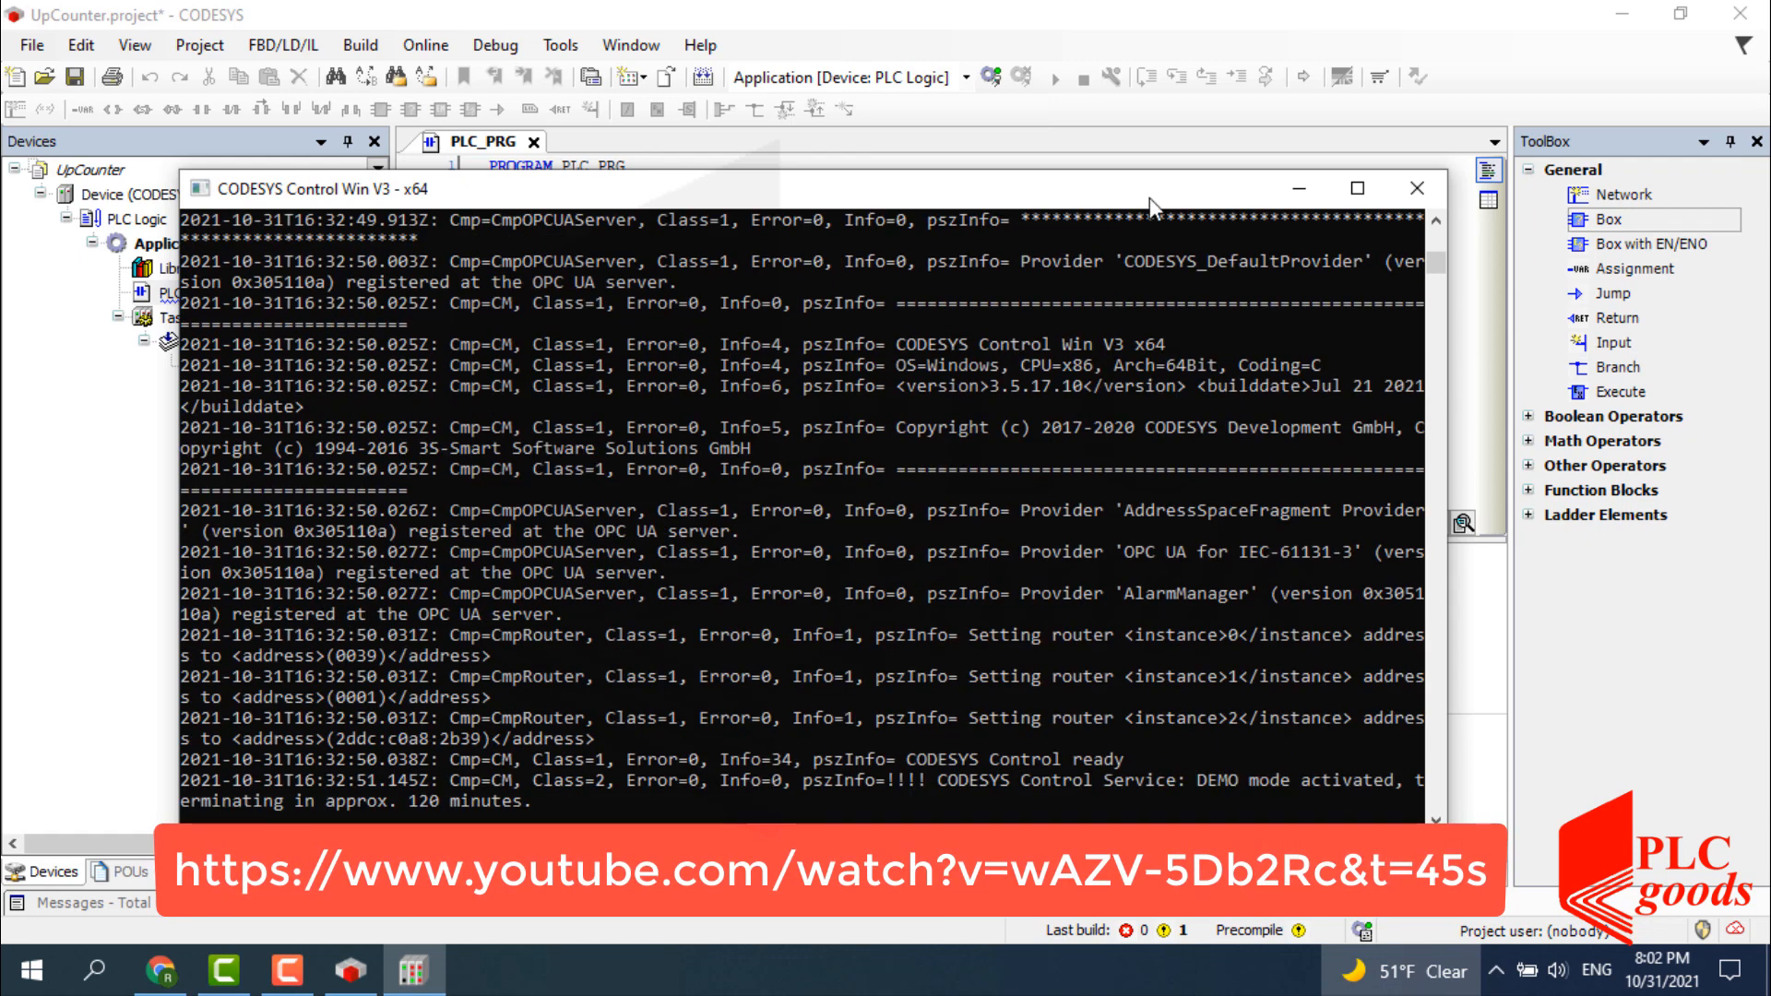
{"action": "left_click", "coordinate": [1298, 187]}
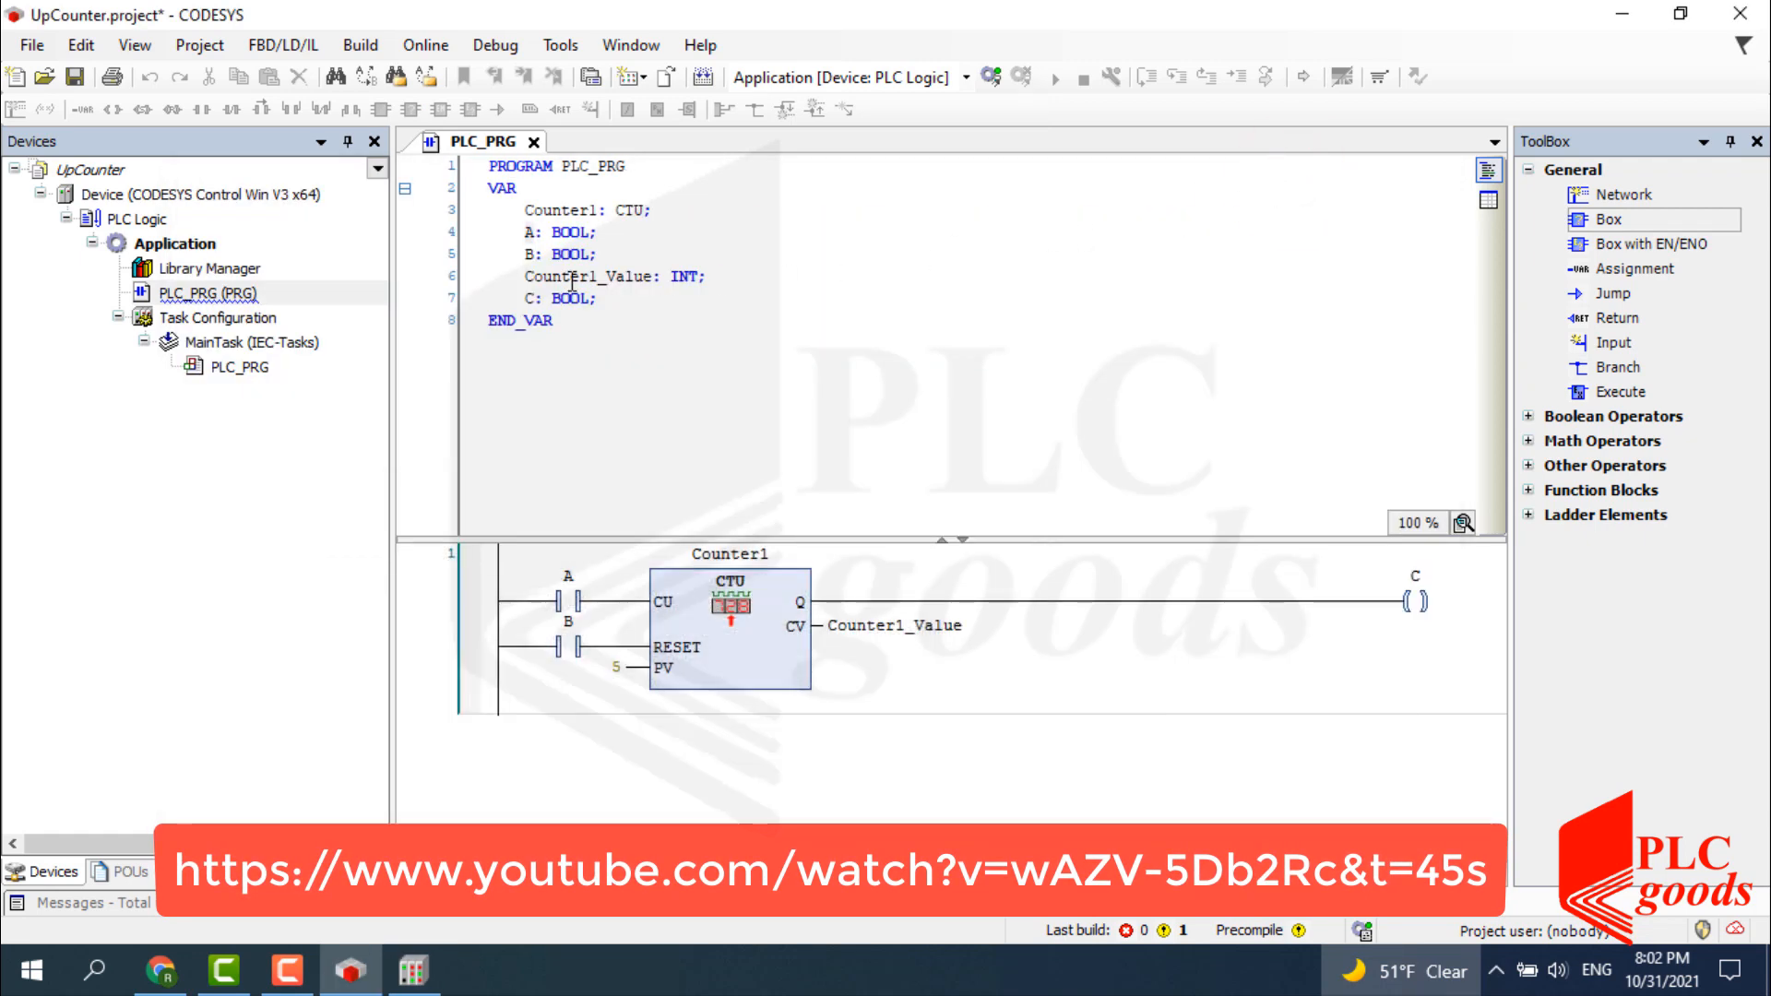
Scan the network, target controller DESKTOP-ABACVE1, and attempt device logon, dismissing the no-response error.
{"action": "double_click", "coordinate": [277, 194]}
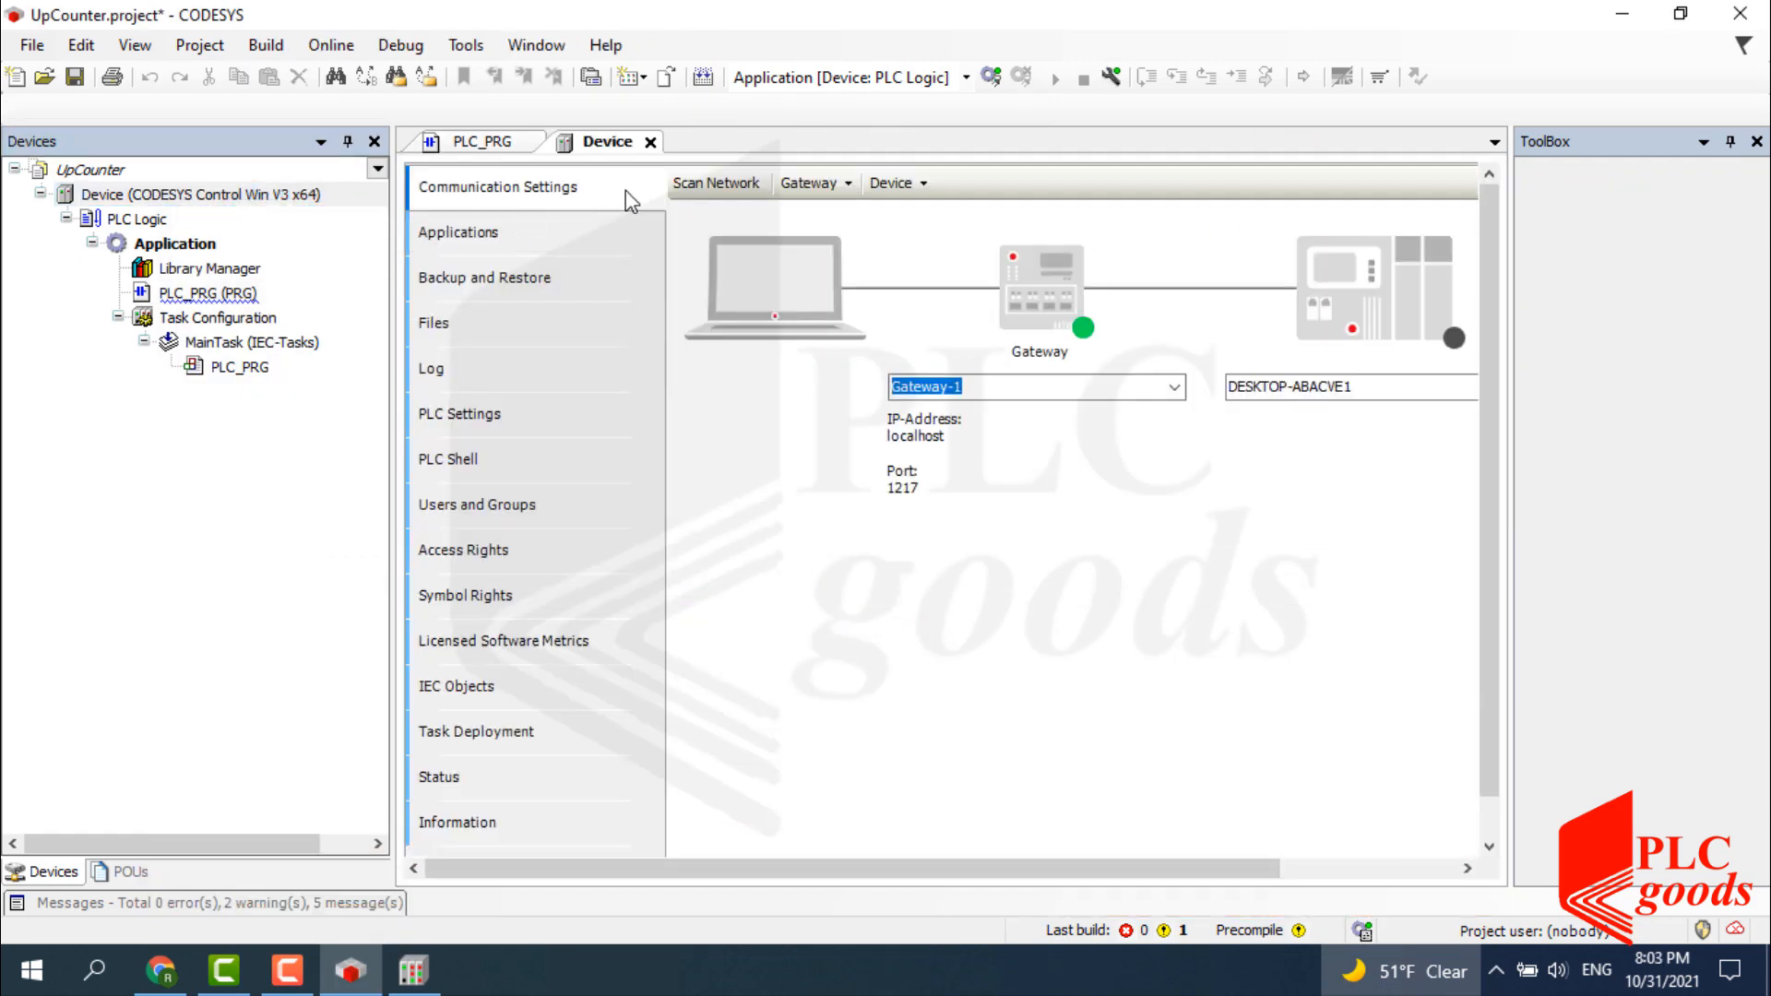
{"action": "left_click", "coordinate": [708, 183]}
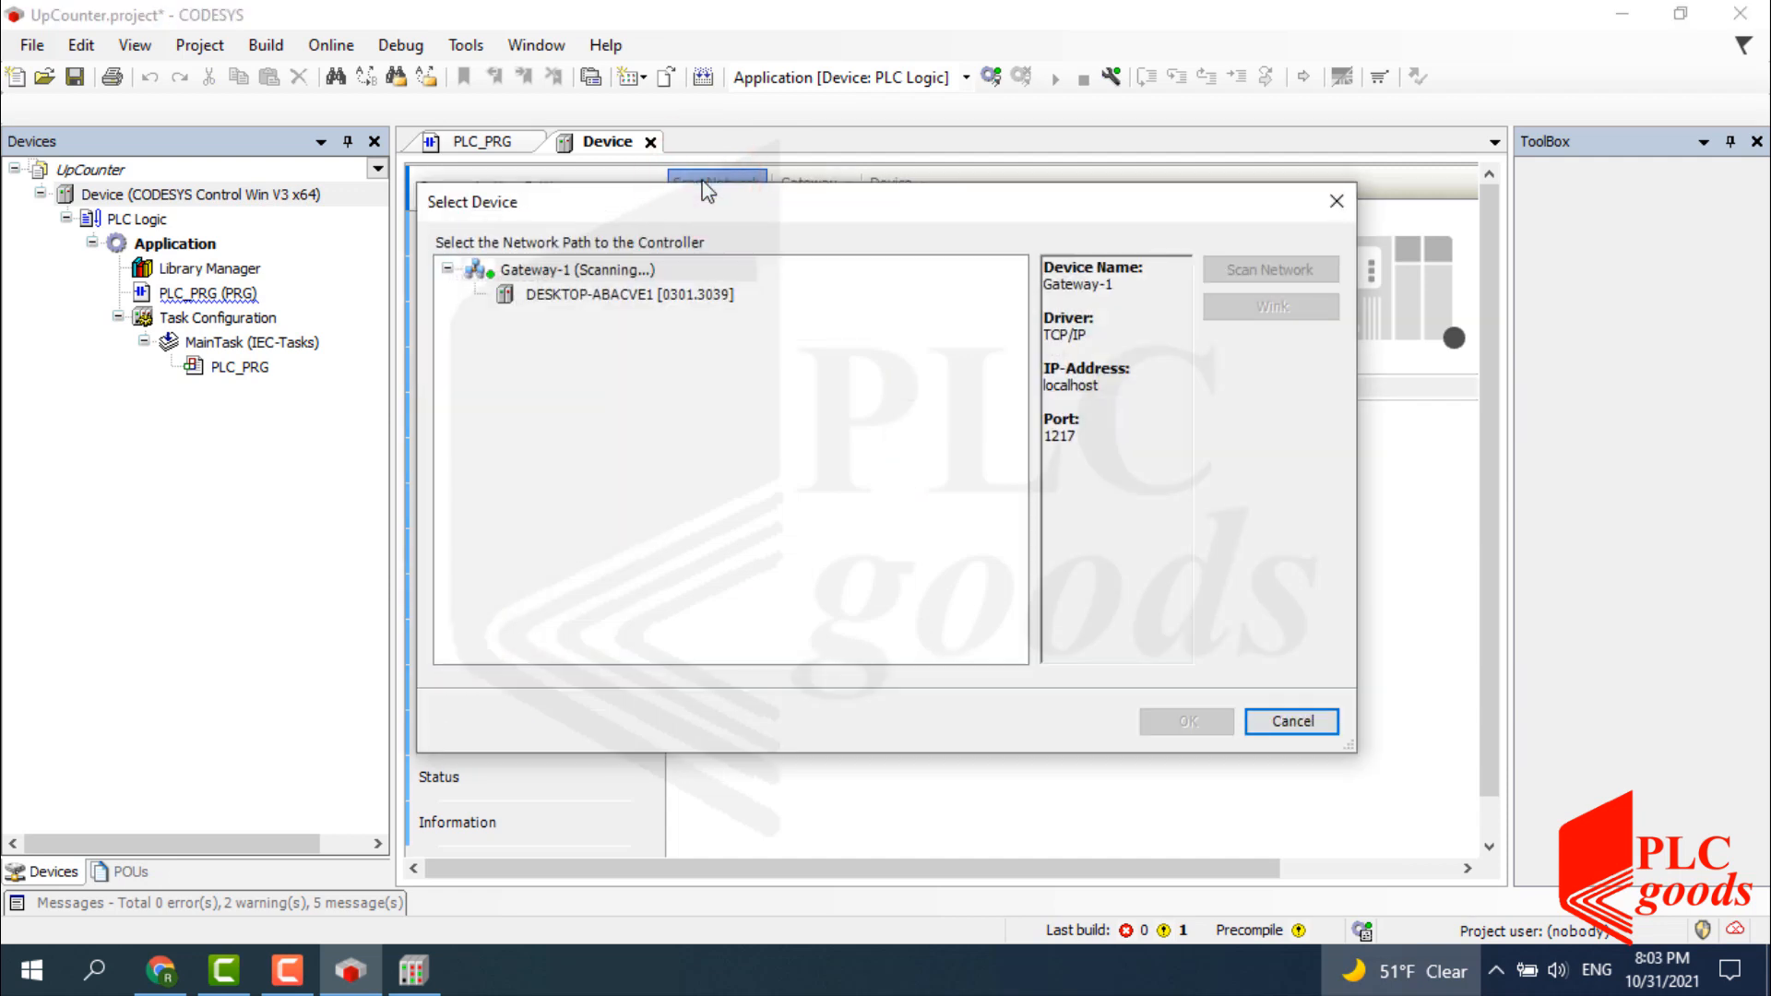
{"action": "left_click", "coordinate": [616, 295]}
{"action": "left_click", "coordinate": [1173, 720]}
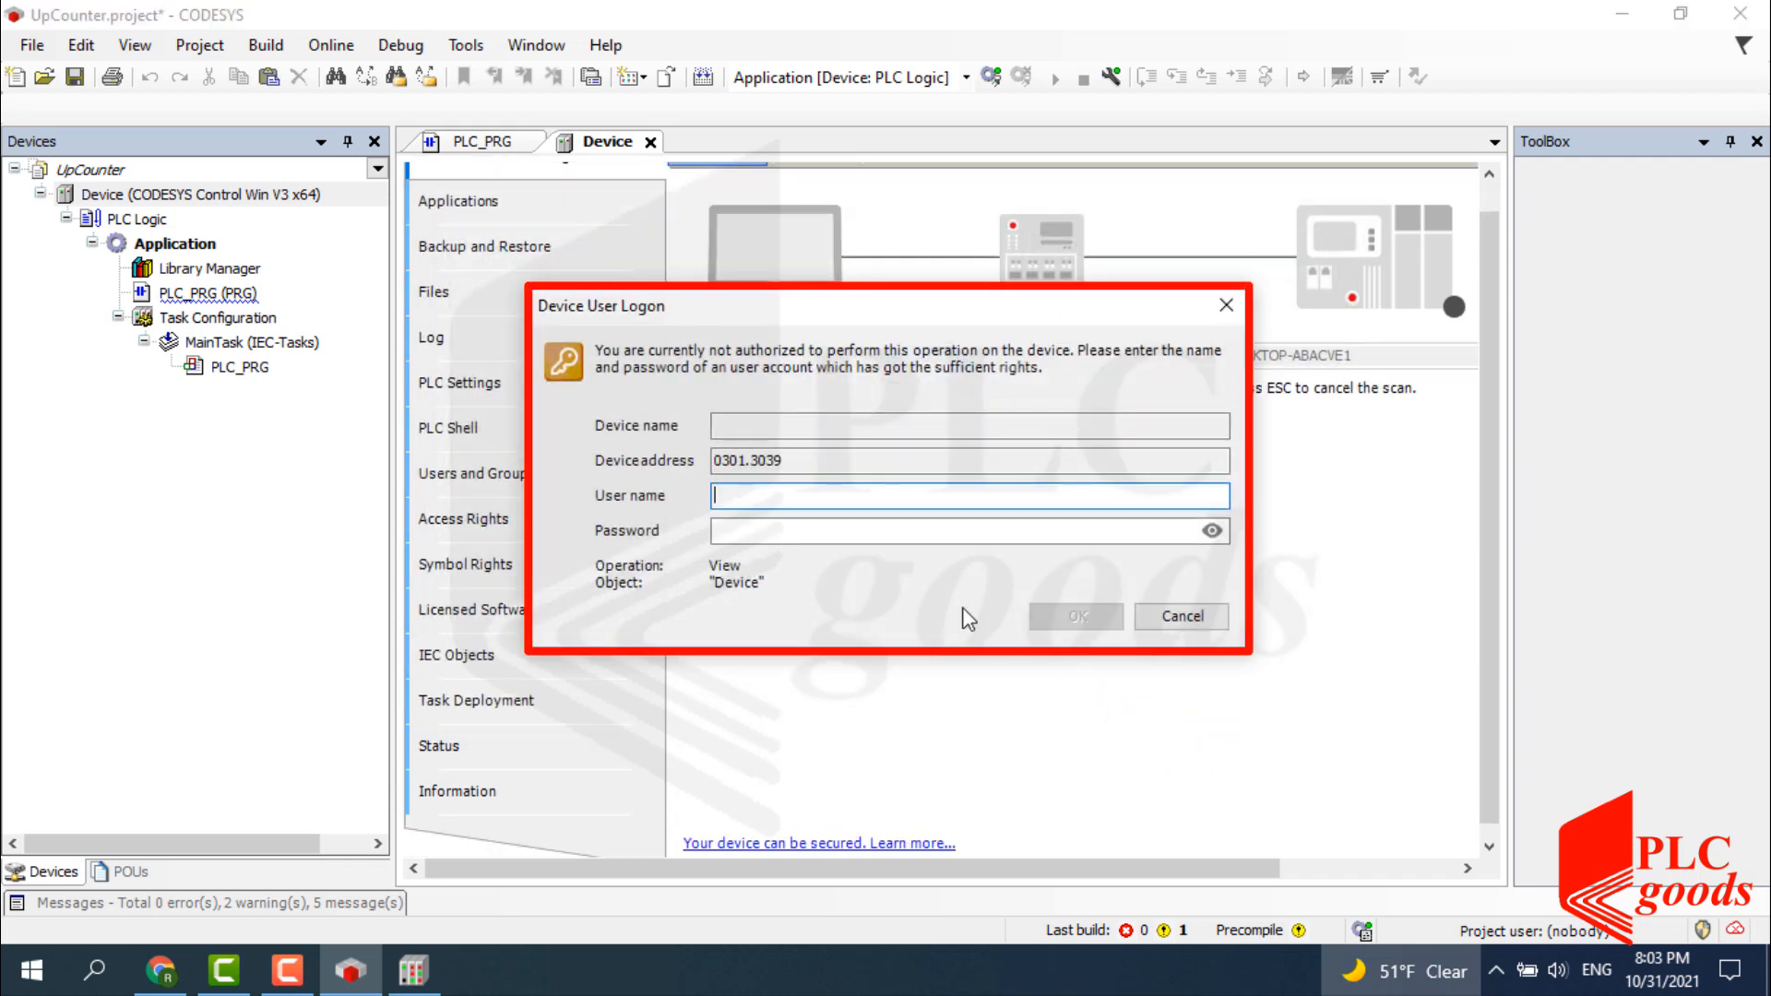
{"action": "type", "text": "MyDevice"}
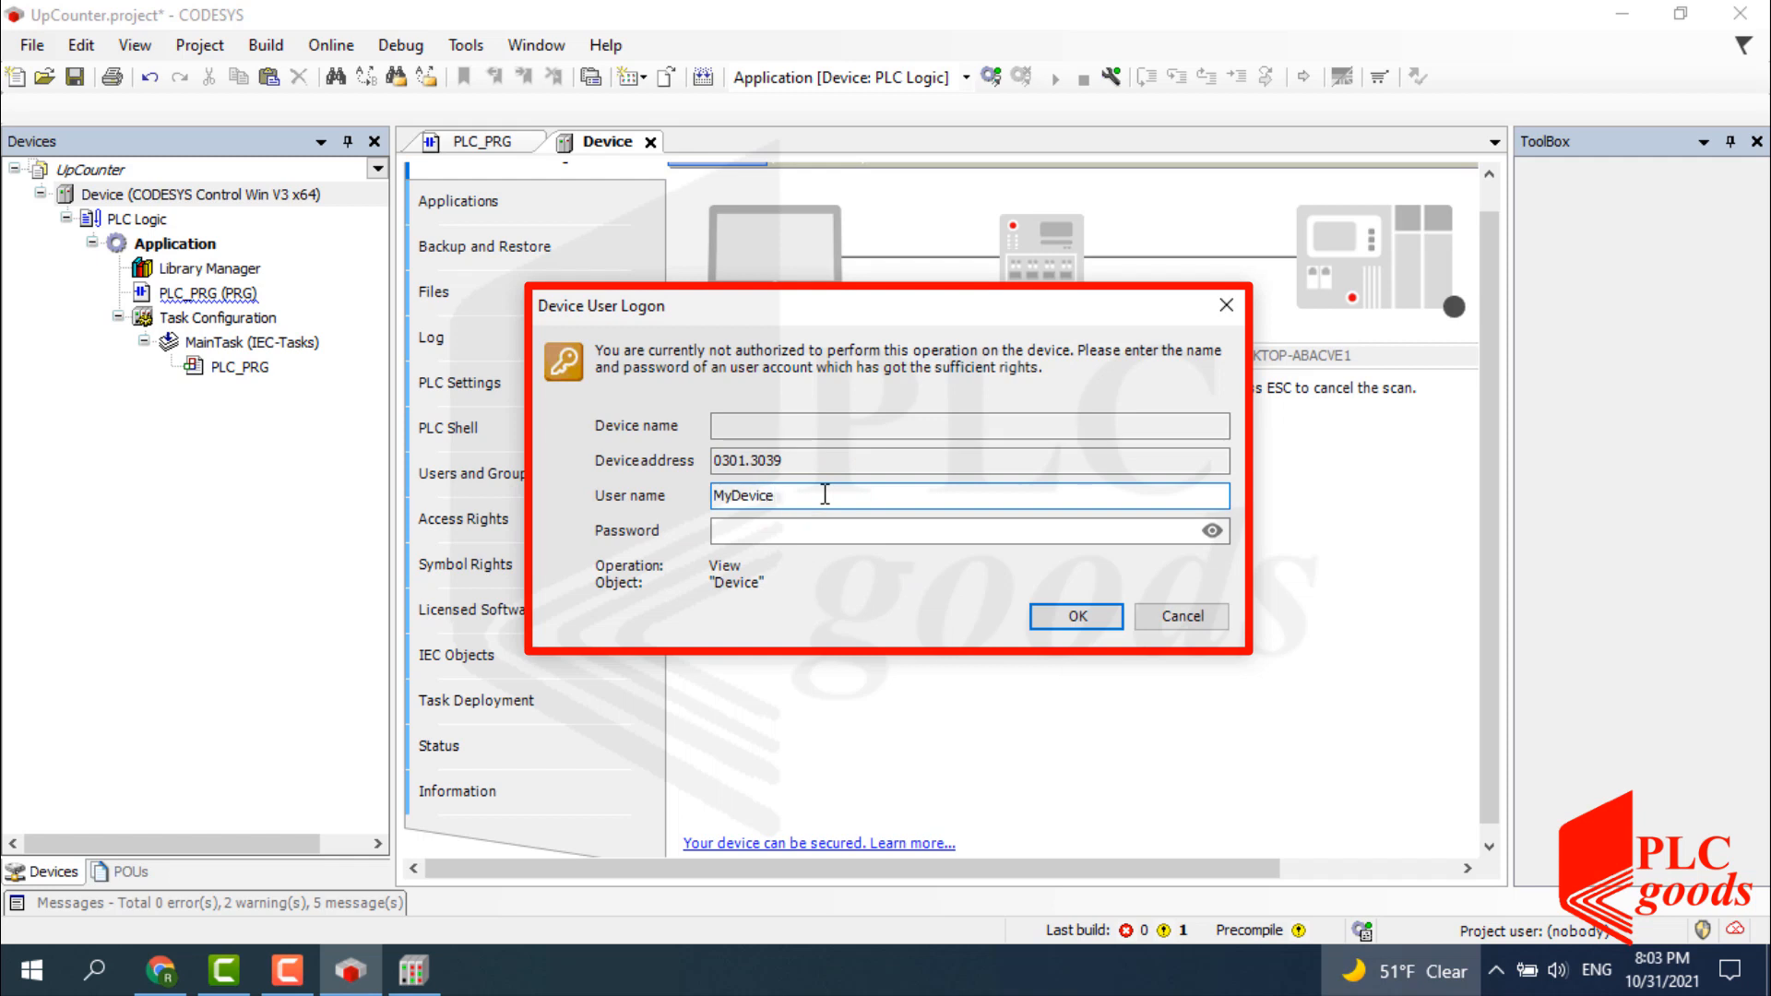
{"action": "left_click", "coordinate": [817, 535]}
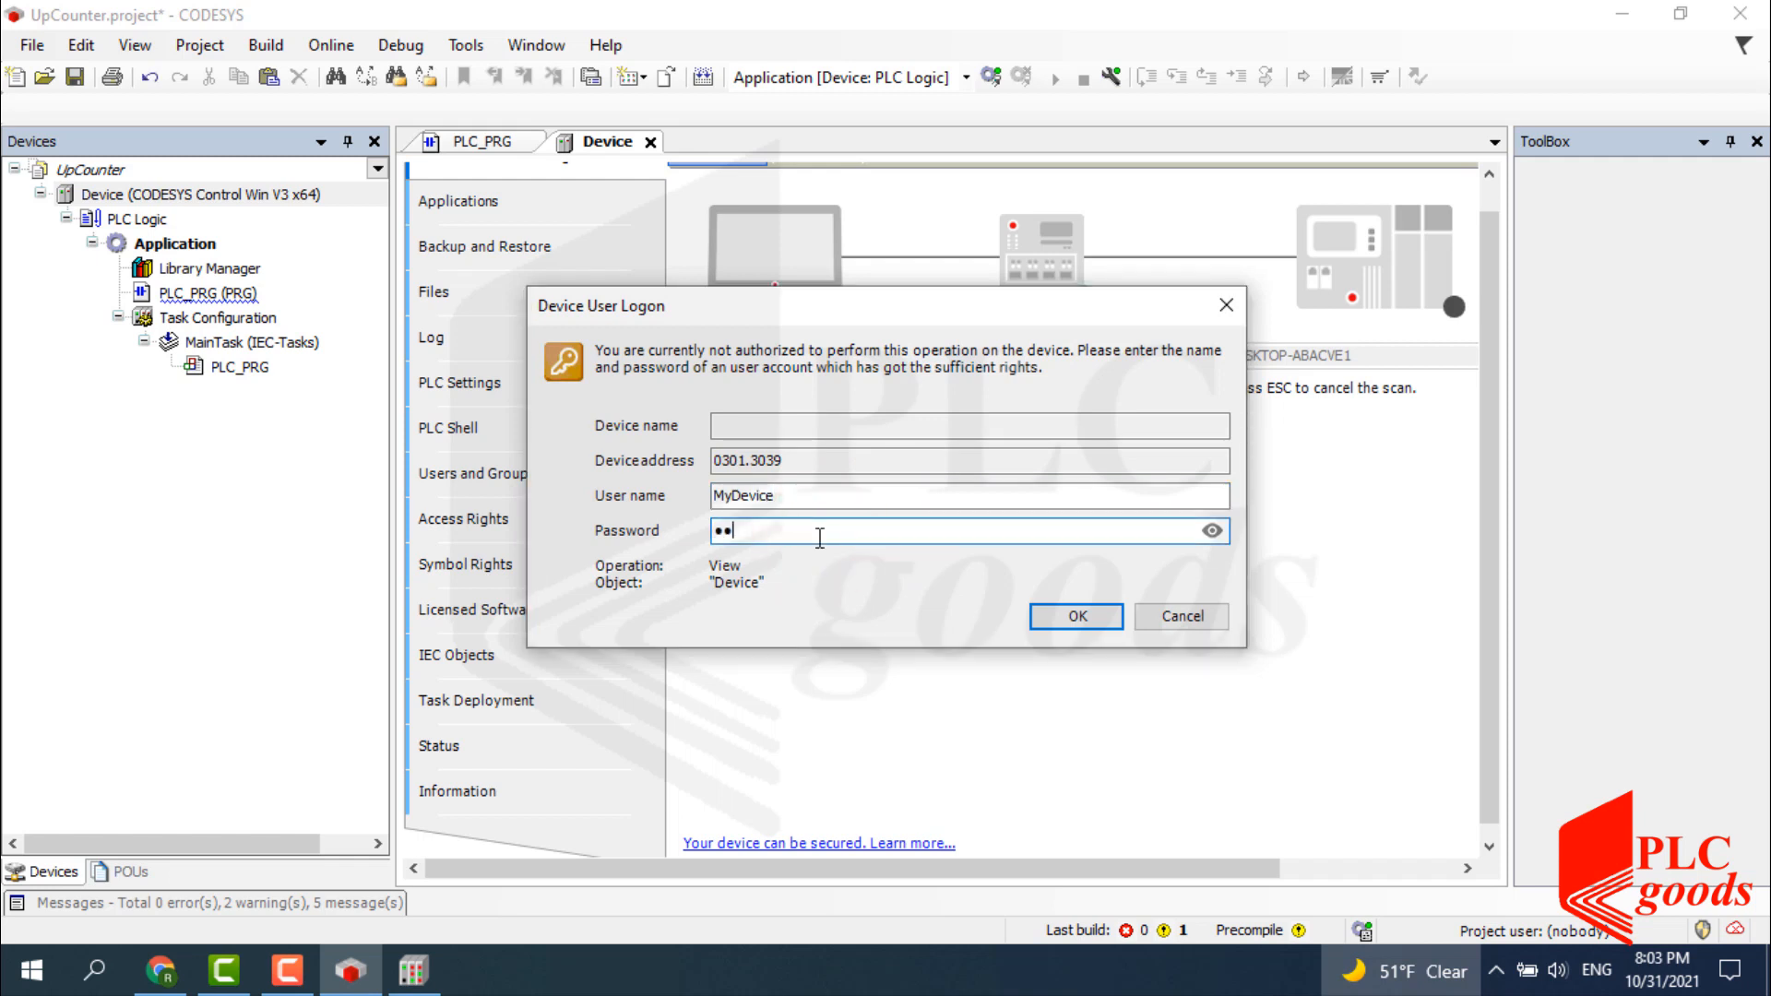
{"action": "left_click", "coordinate": [1070, 614]}
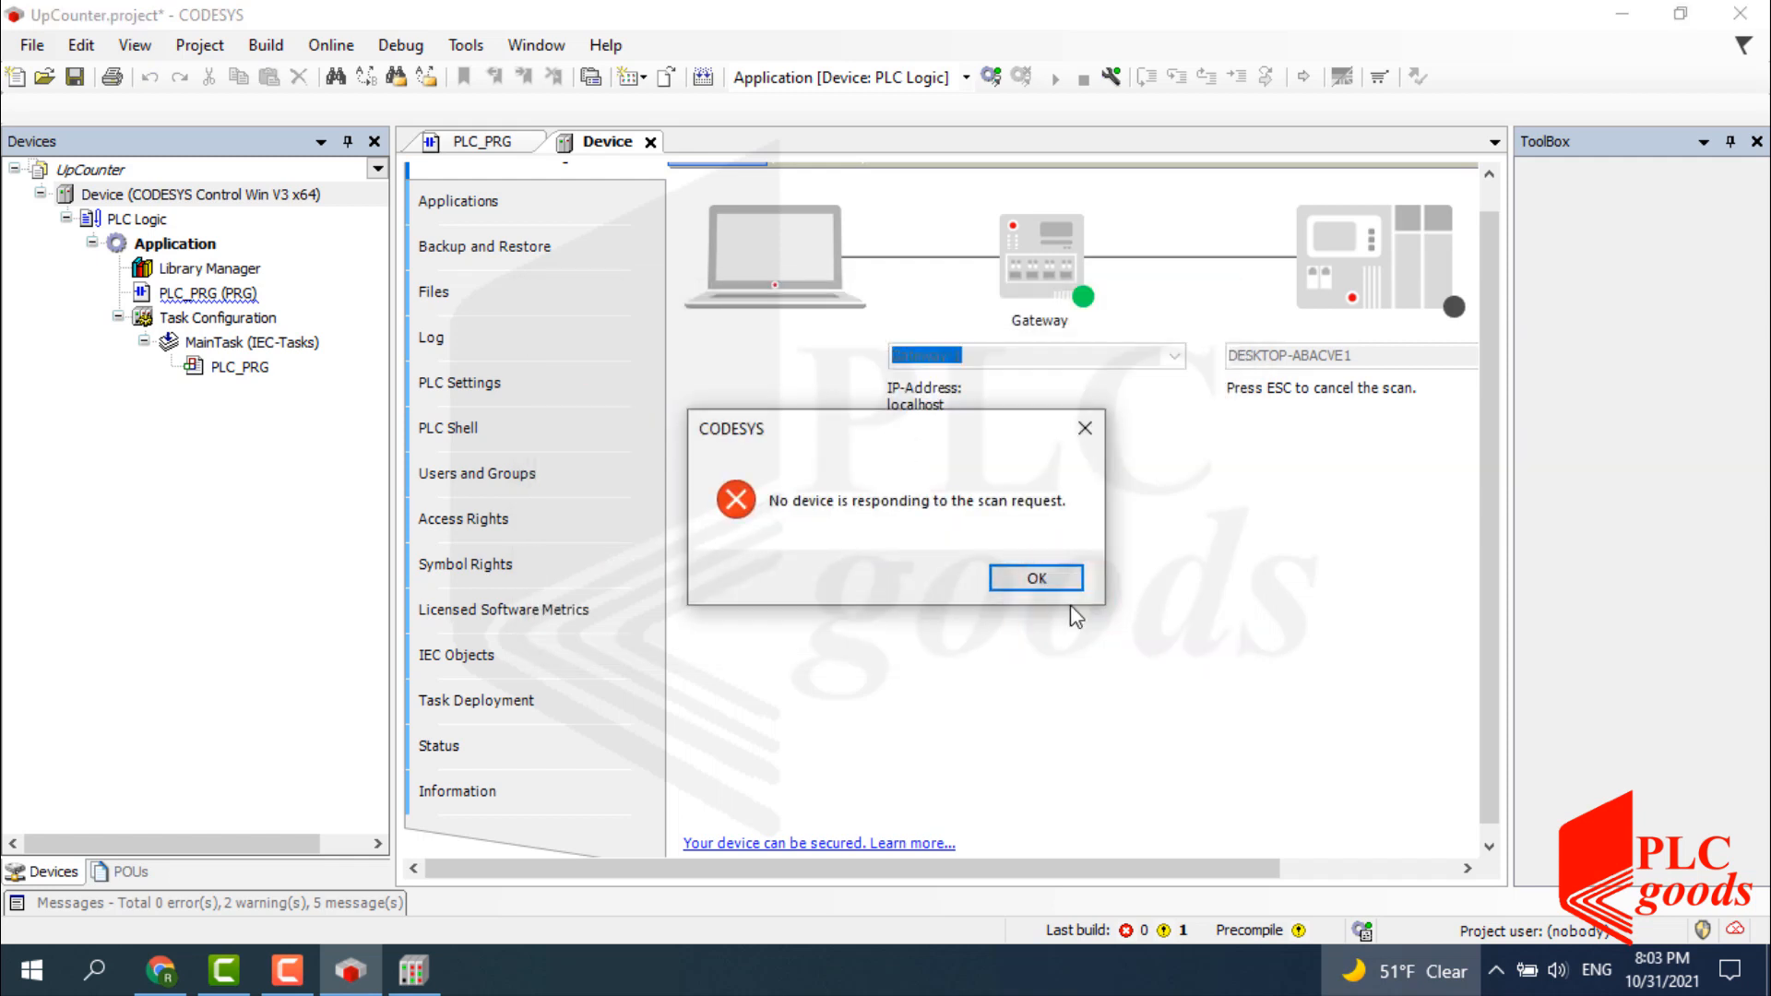
{"action": "left_click", "coordinate": [1040, 578]}
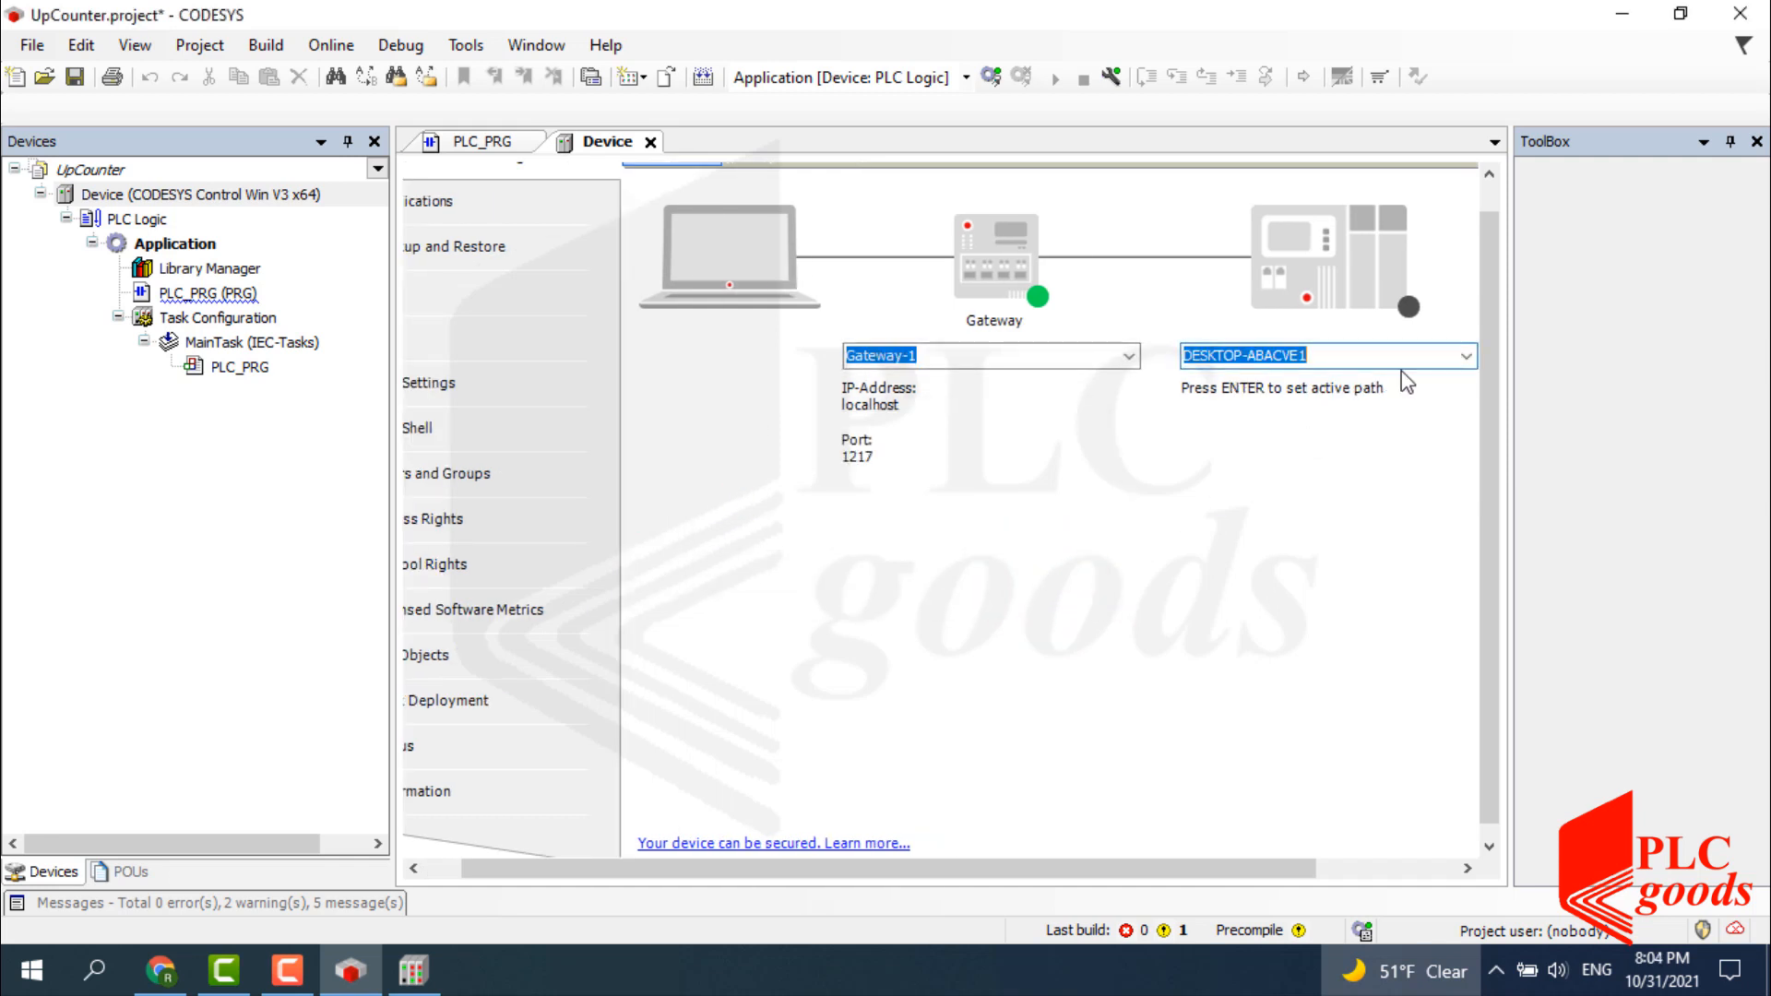
Collapse the ToolBox and open the device's Users and Groups page, dismissing the gateway error.
{"action": "left_click", "coordinate": [1731, 141]}
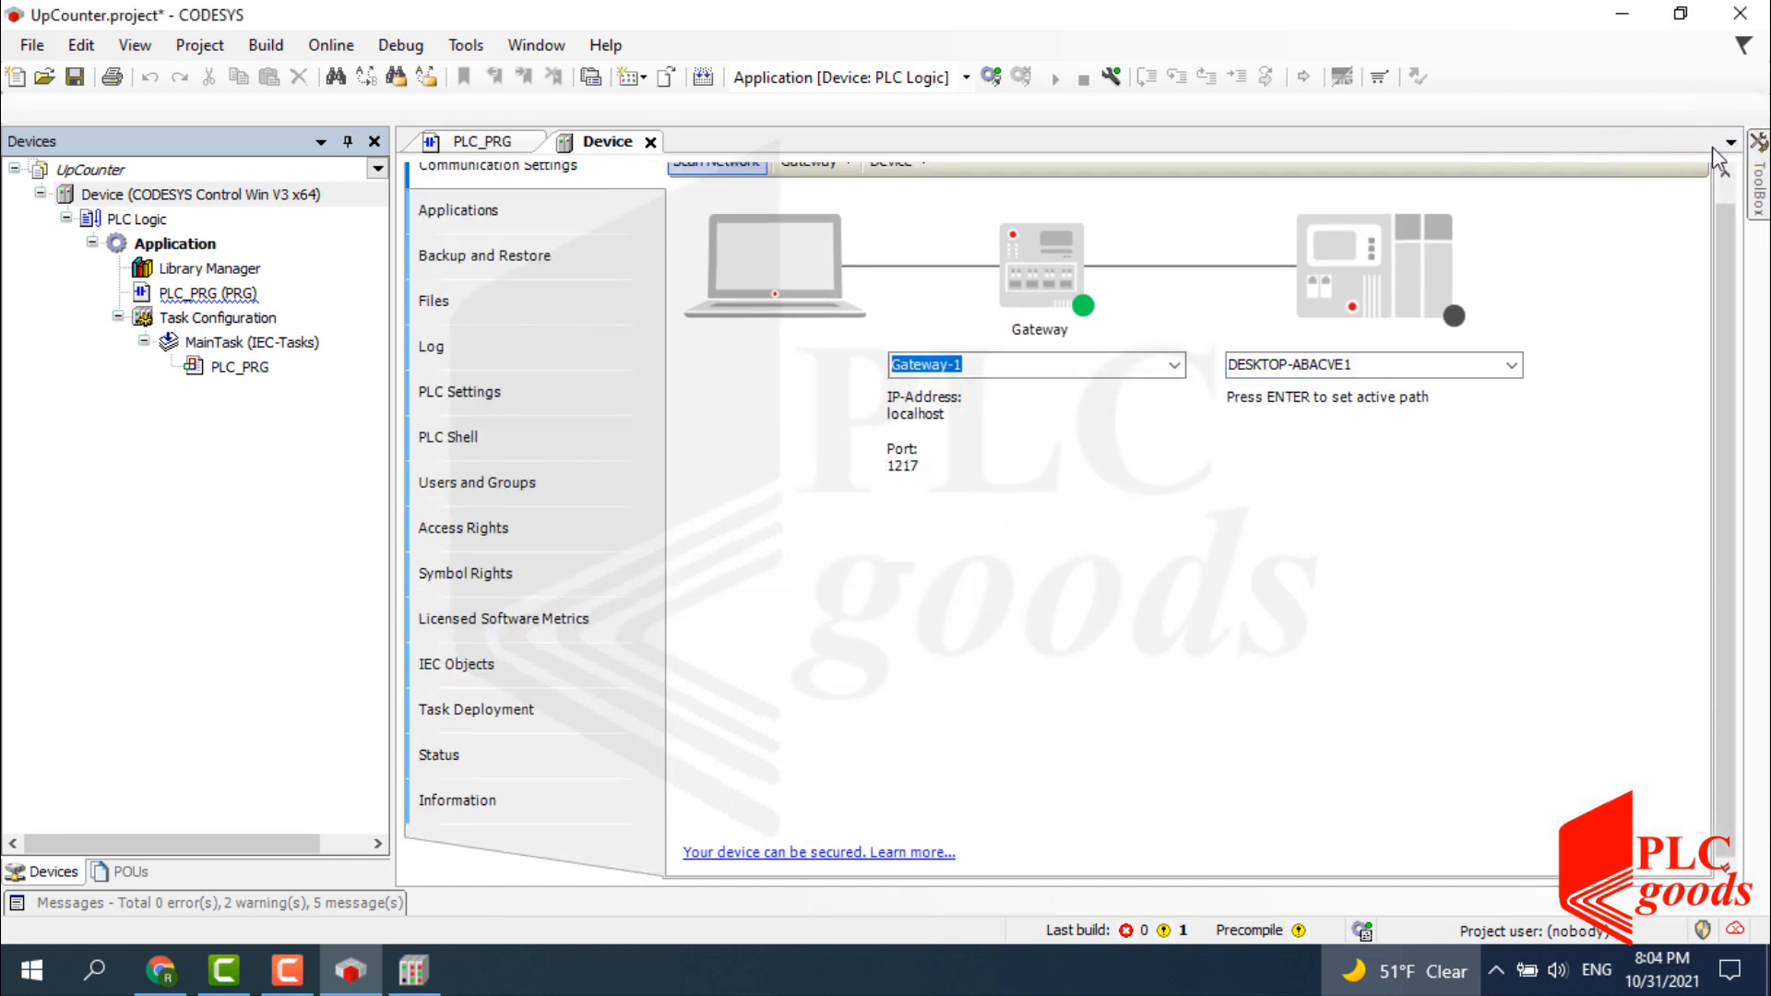
{"action": "left_click", "coordinate": [522, 482]}
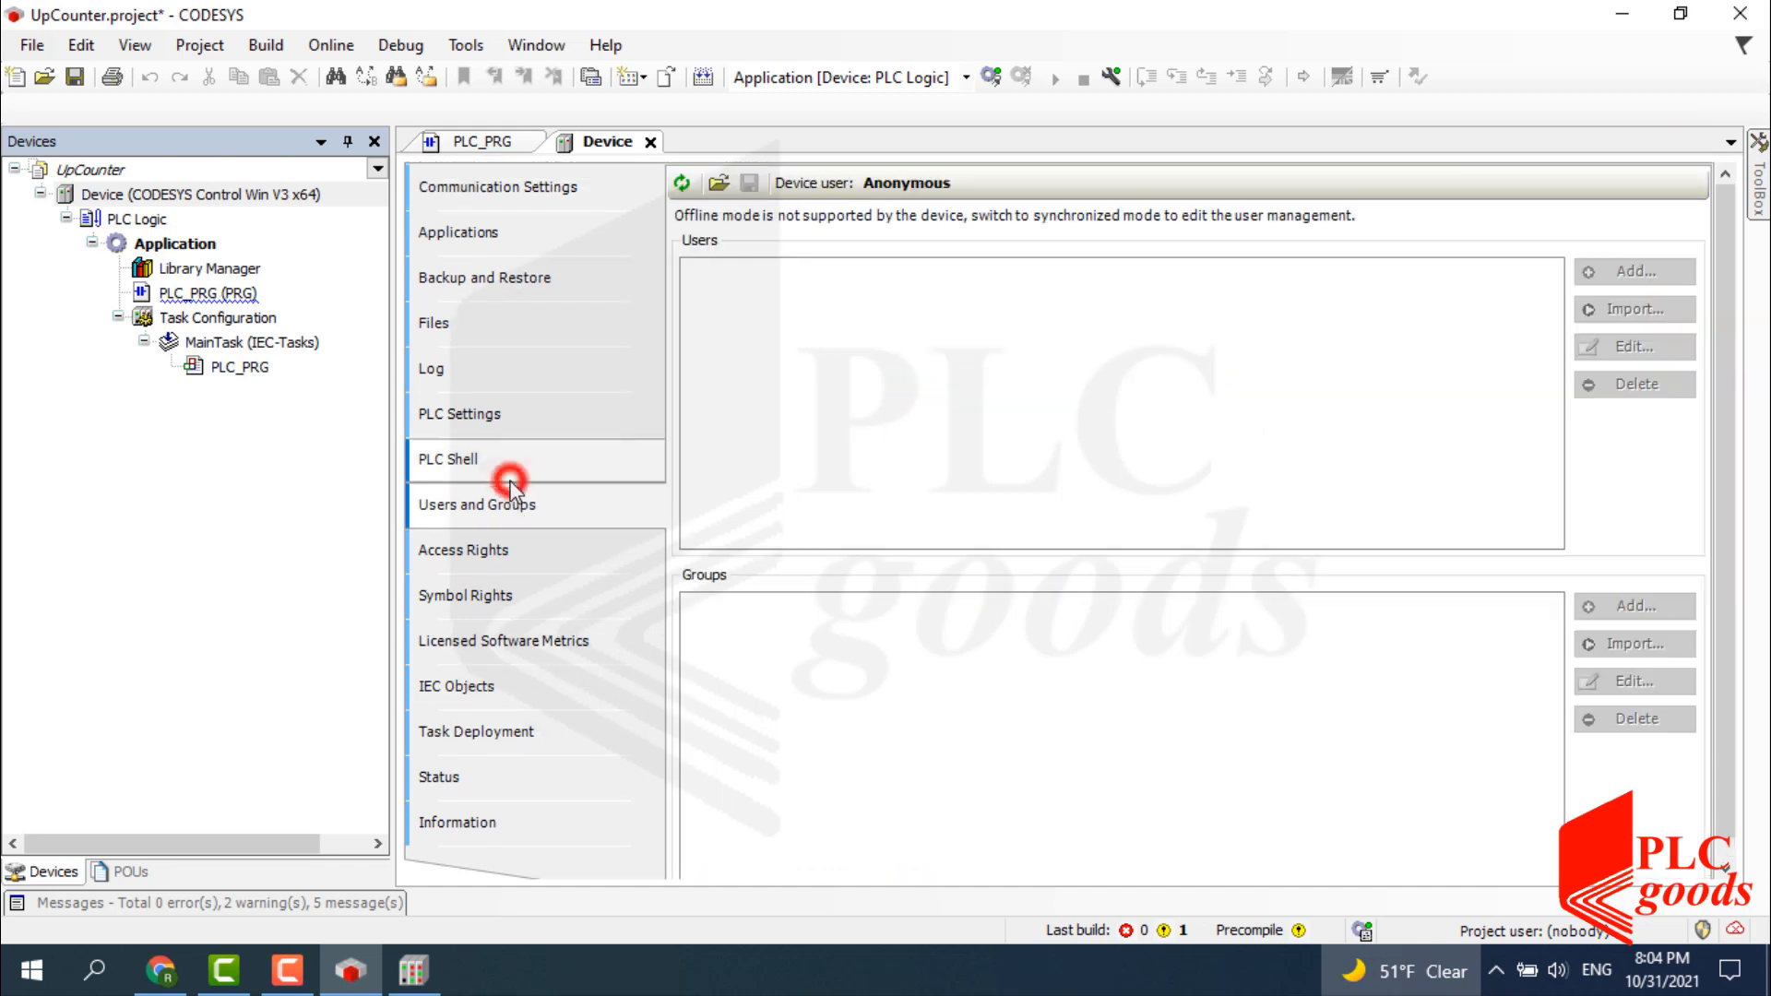
{"action": "left_click", "coordinate": [682, 184]}
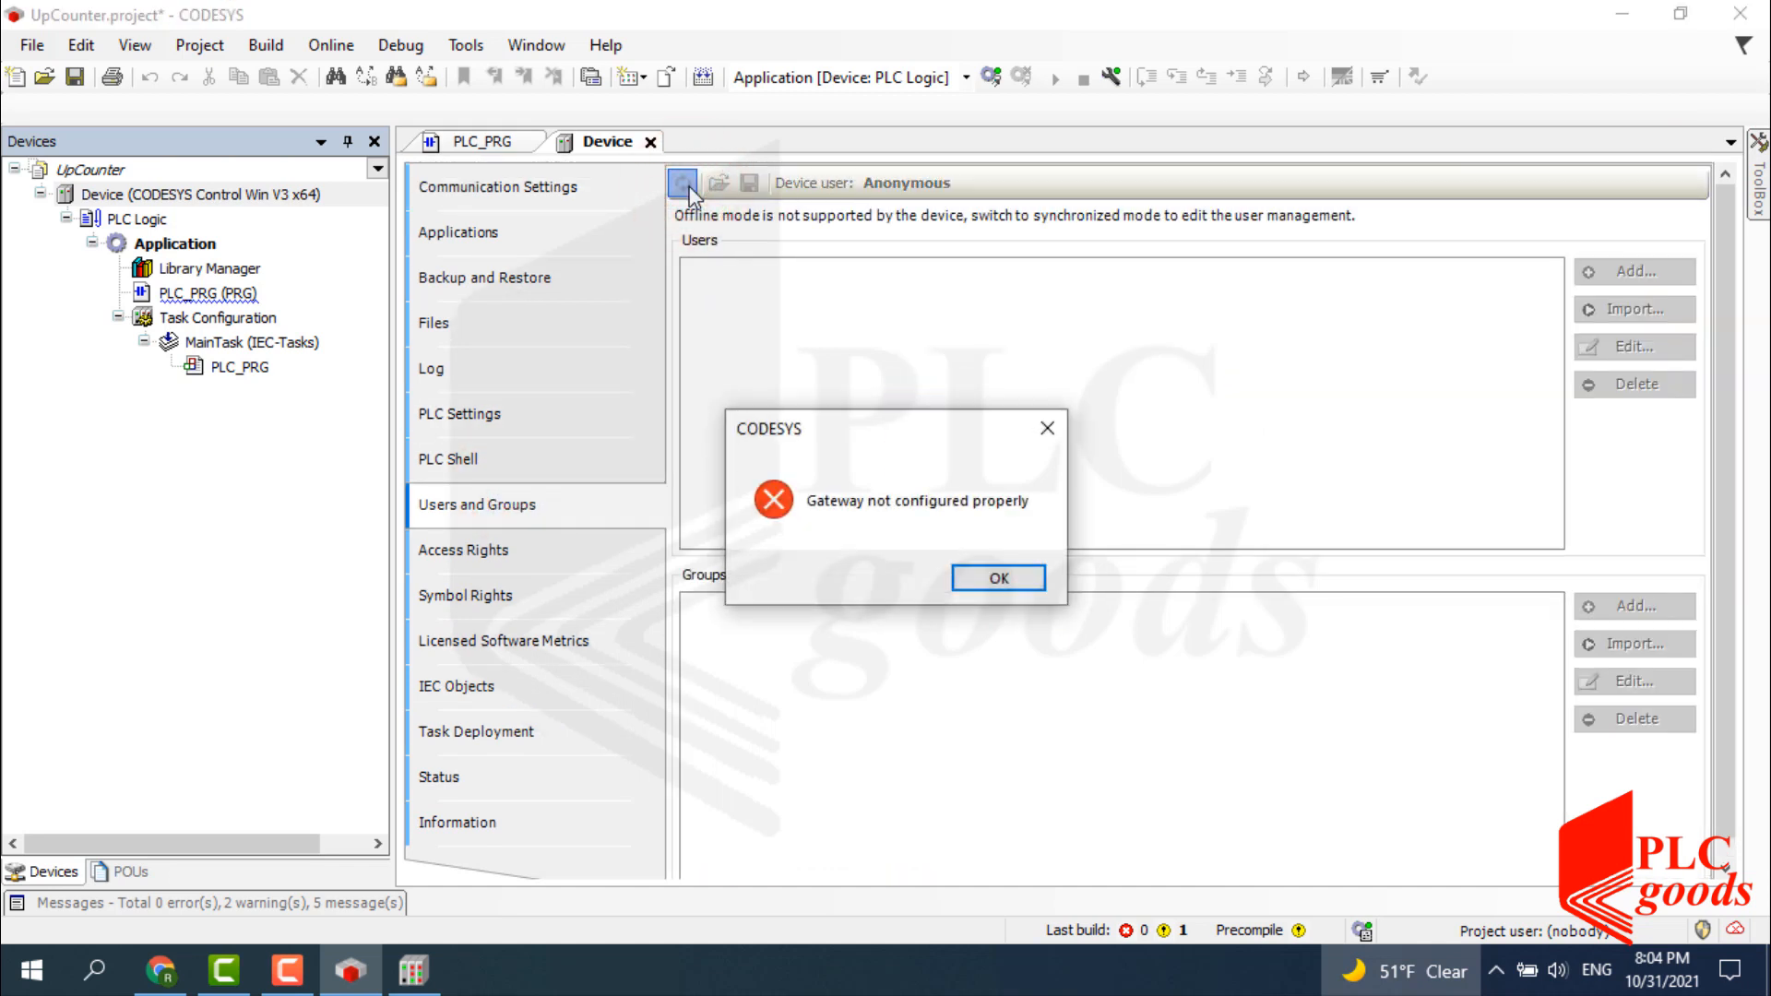
{"action": "left_click", "coordinate": [965, 574]}
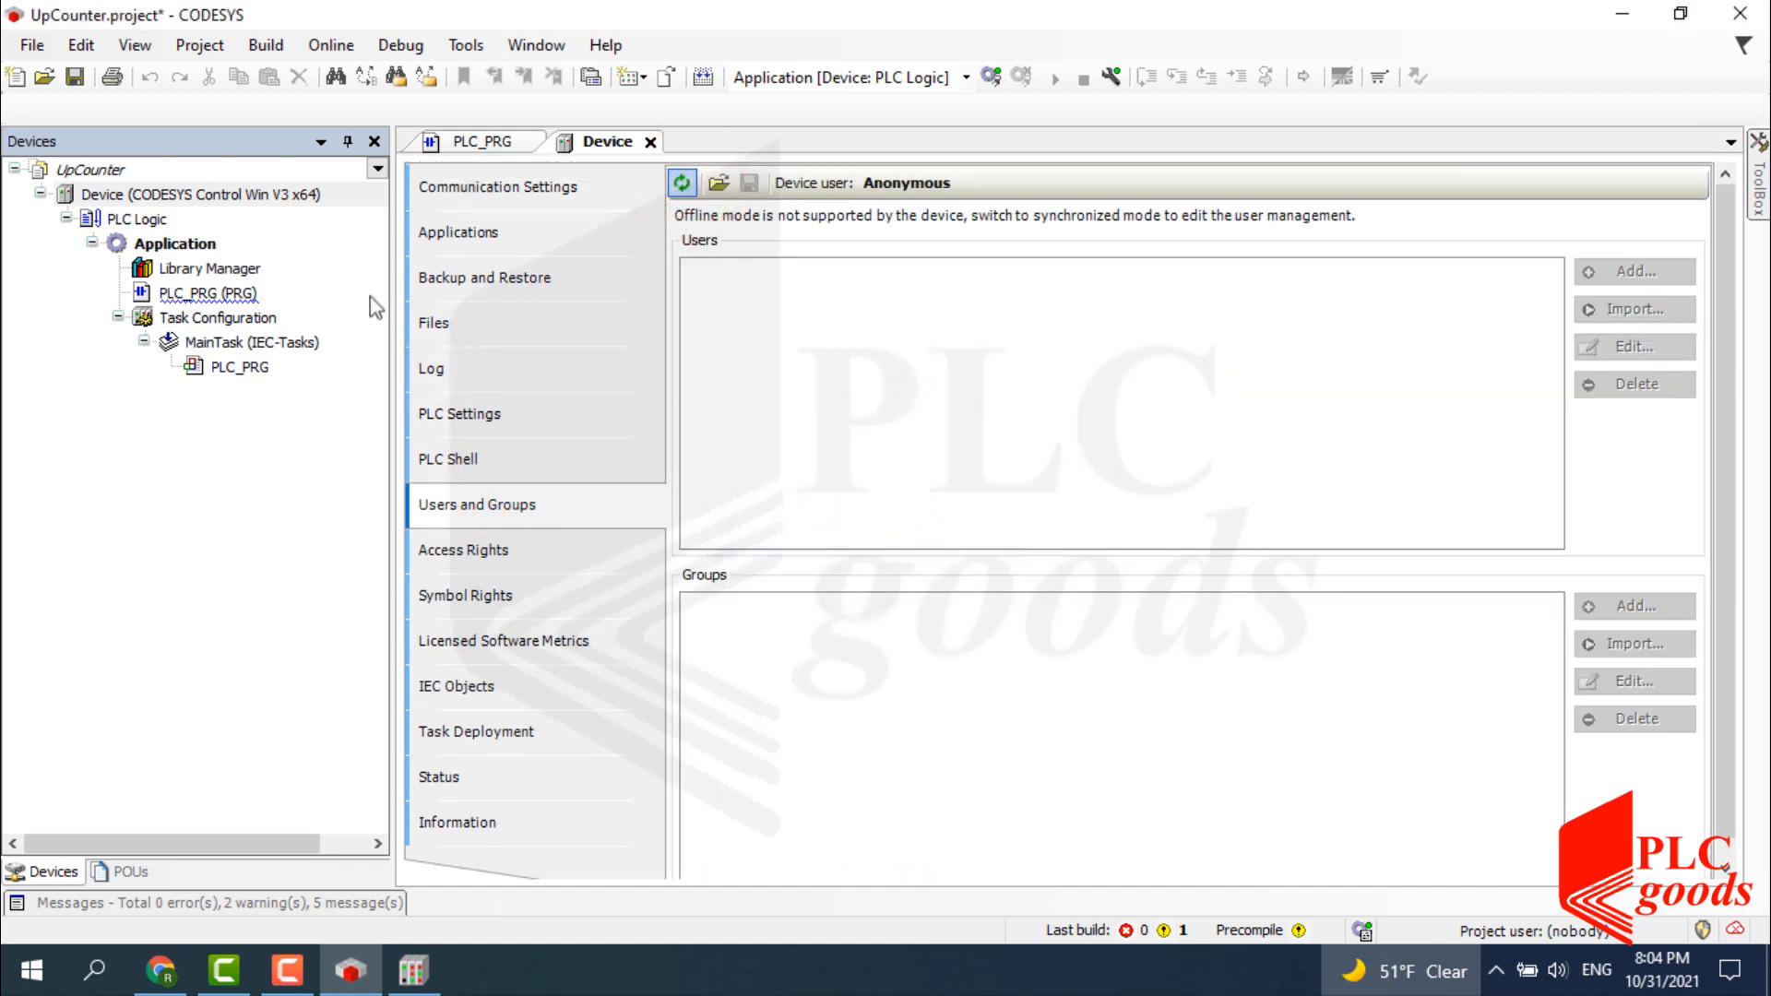
Set DESKTOP-ABACVE1 as the active path in Communication Settings and enter the device user name.
{"action": "right_click", "coordinate": [214, 199]}
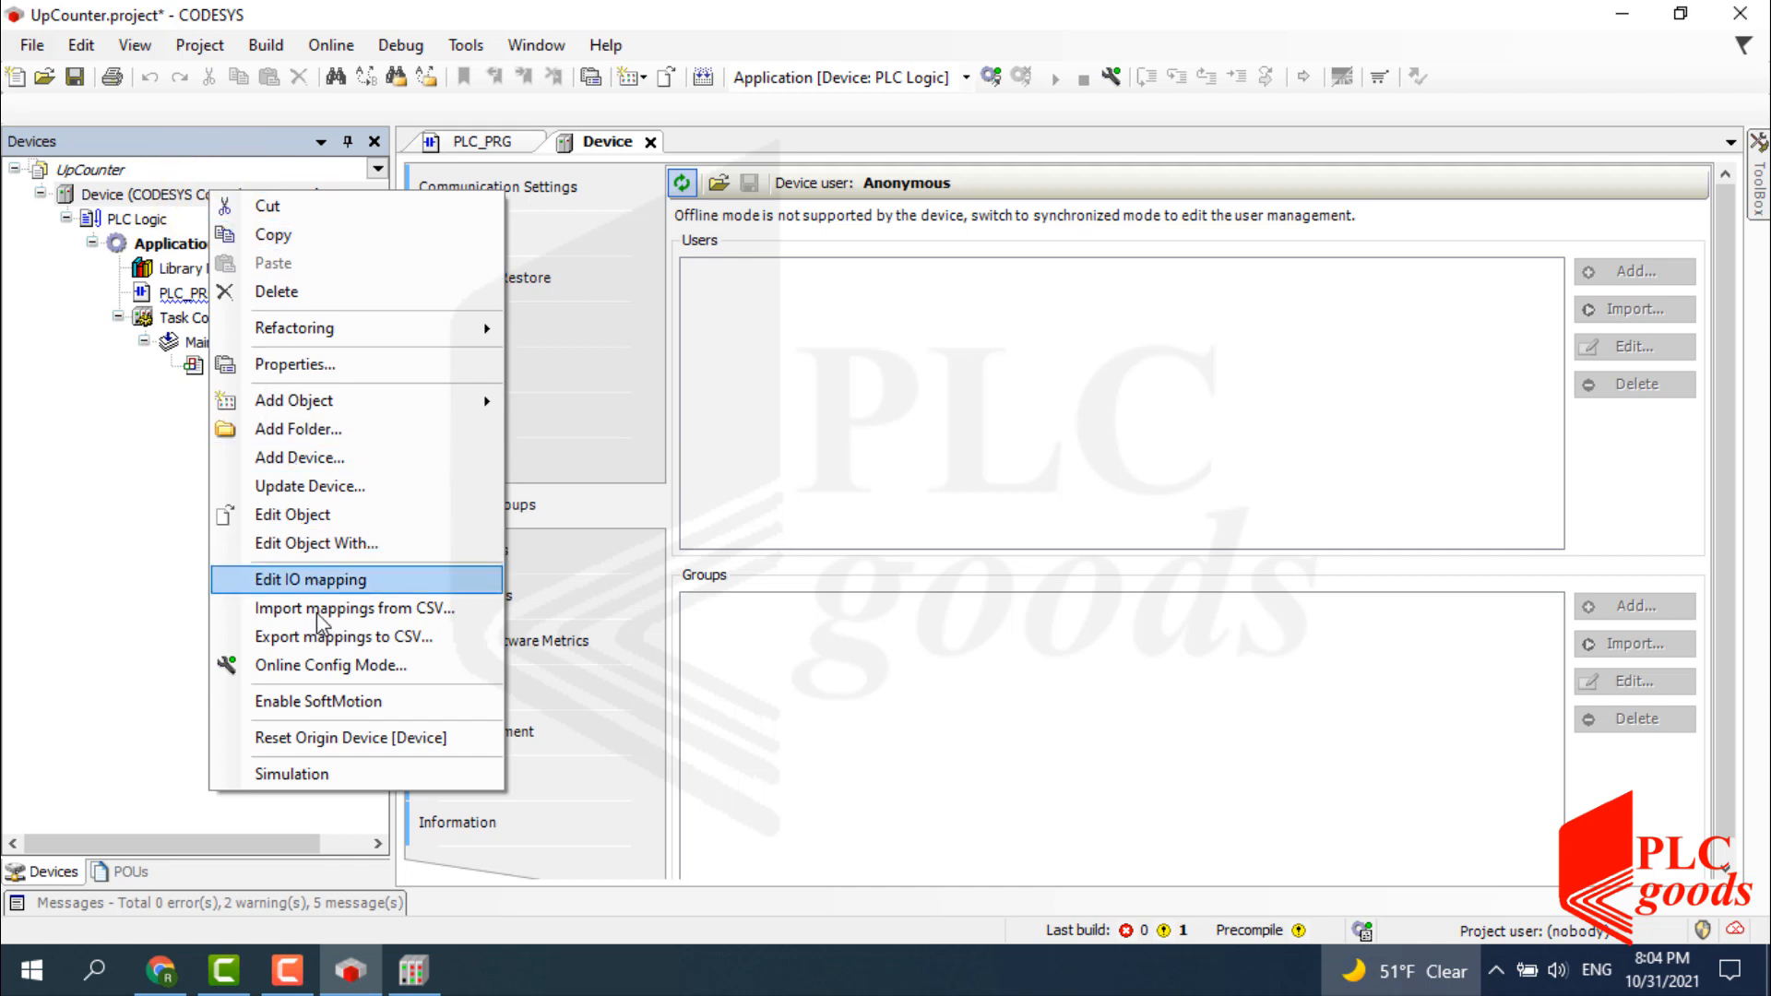
{"action": "left_click", "coordinate": [317, 739]}
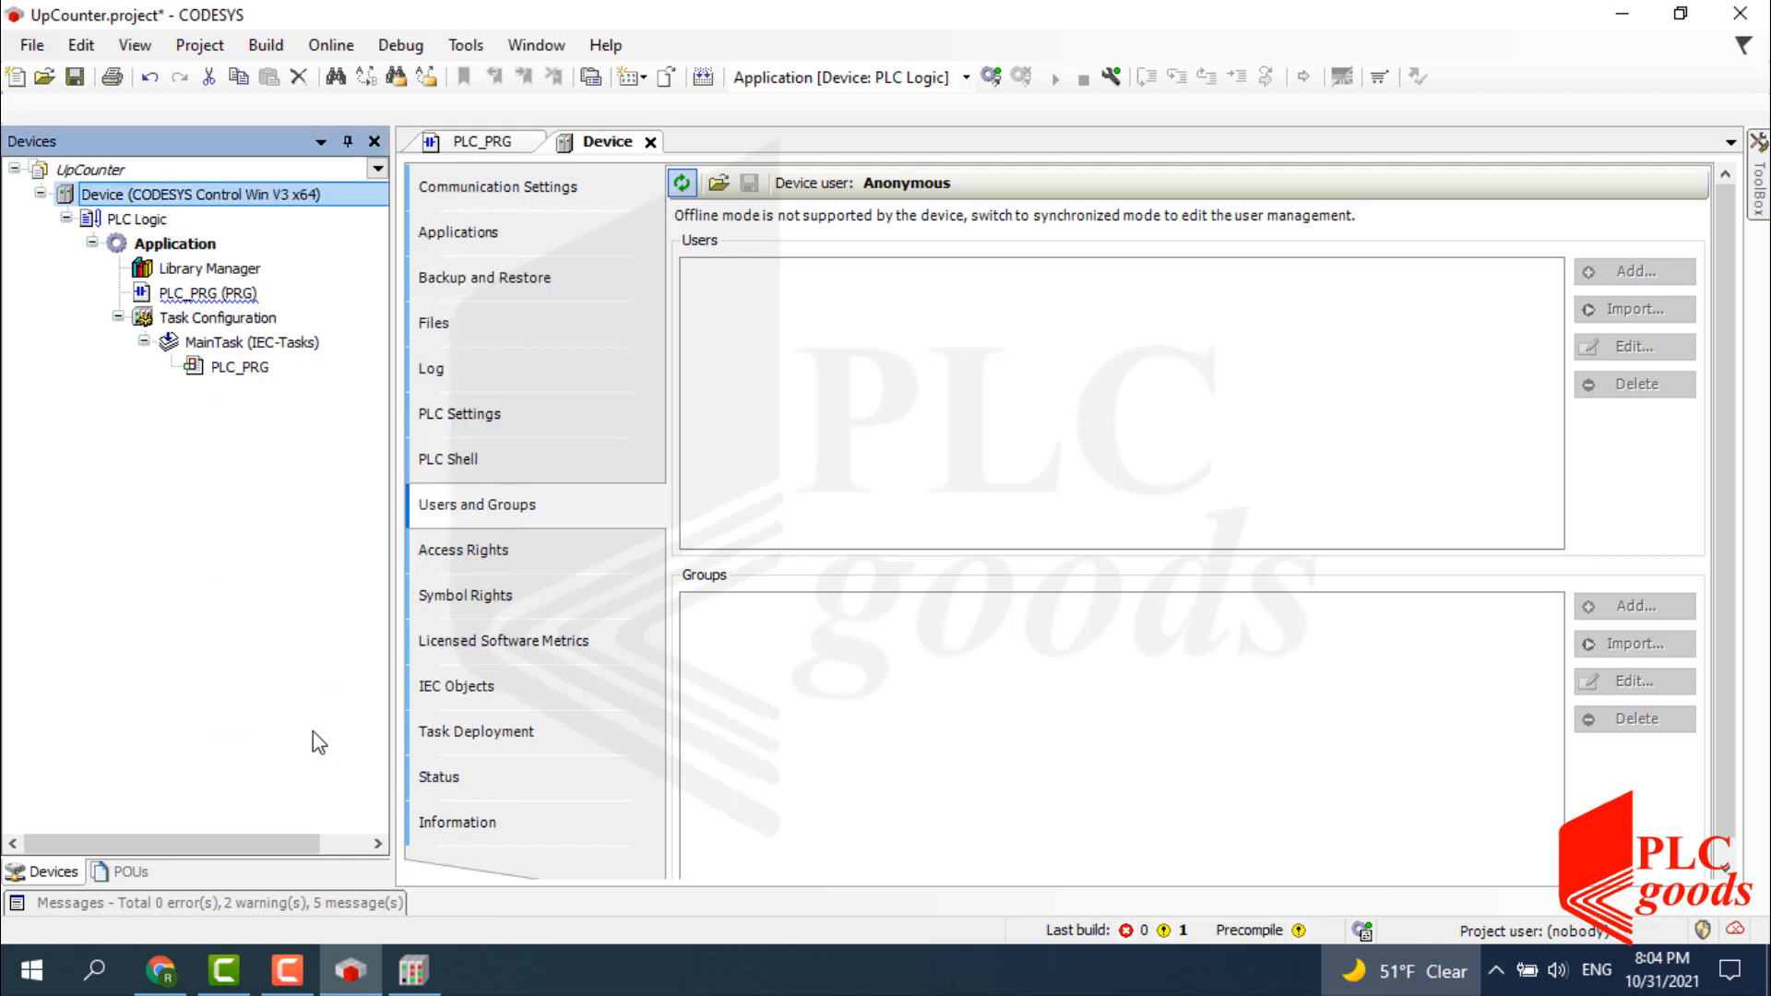
{"action": "left_click", "coordinate": [552, 187]}
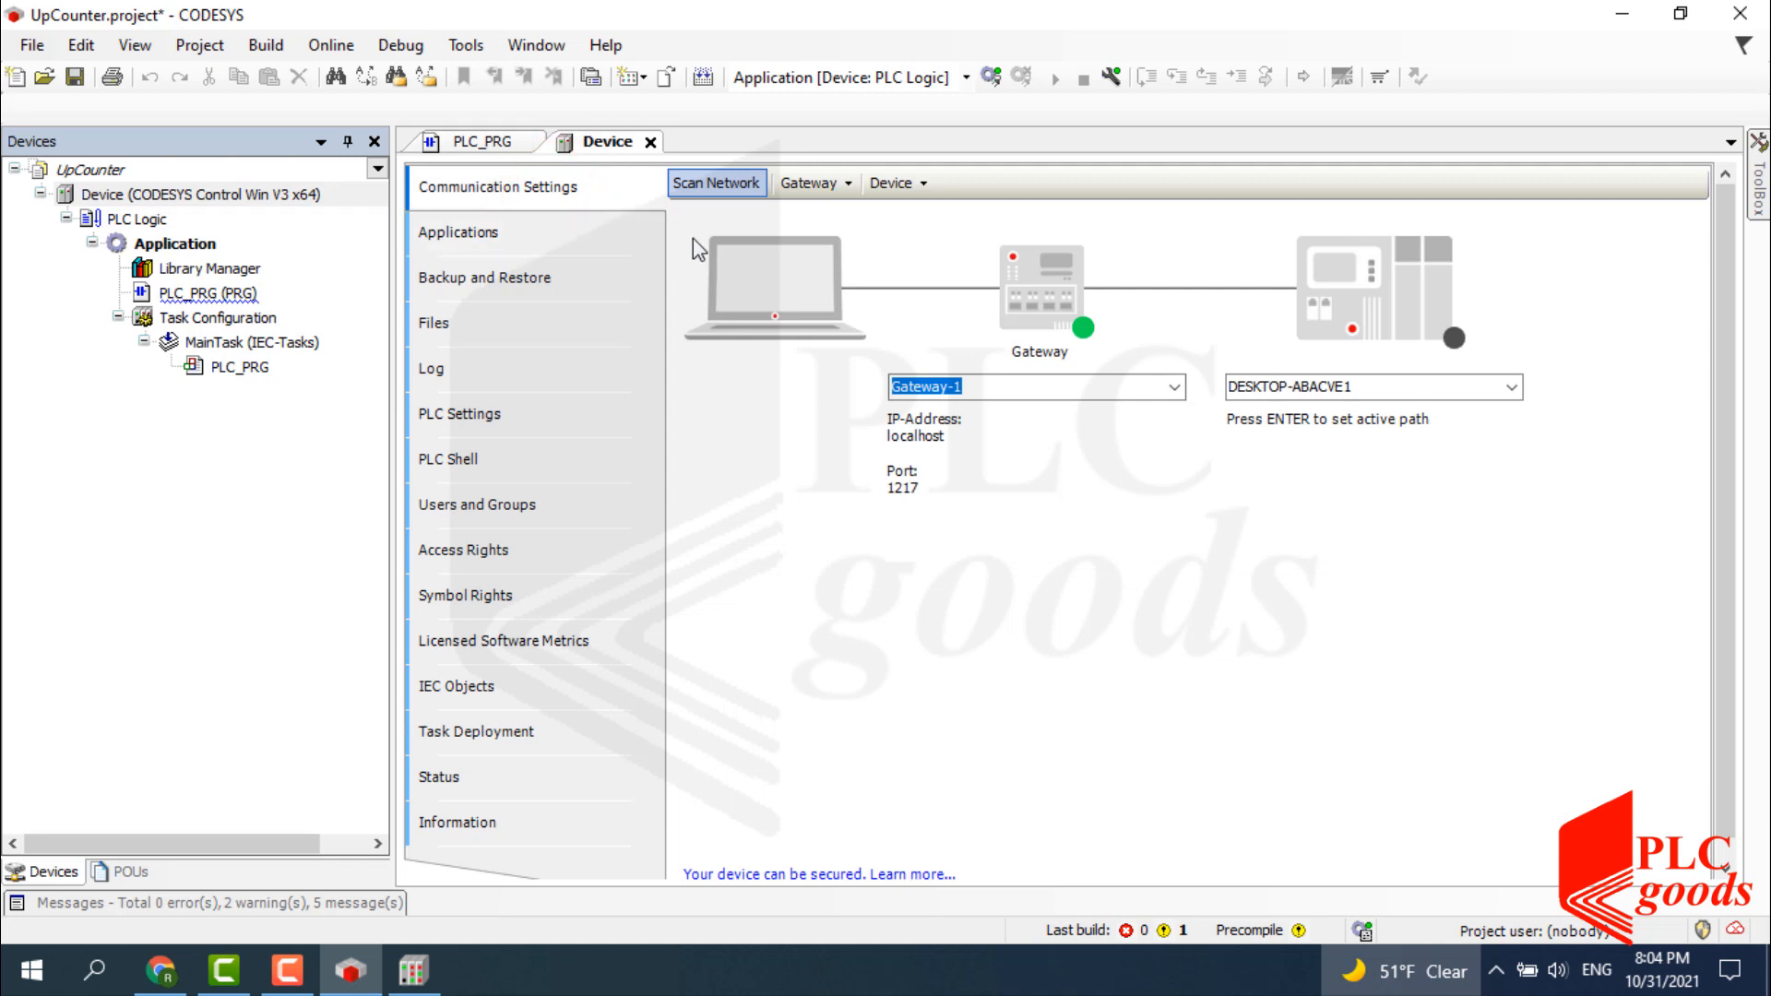
{"action": "left_click", "coordinate": [1364, 382]}
{"action": "key", "text": "Return"}
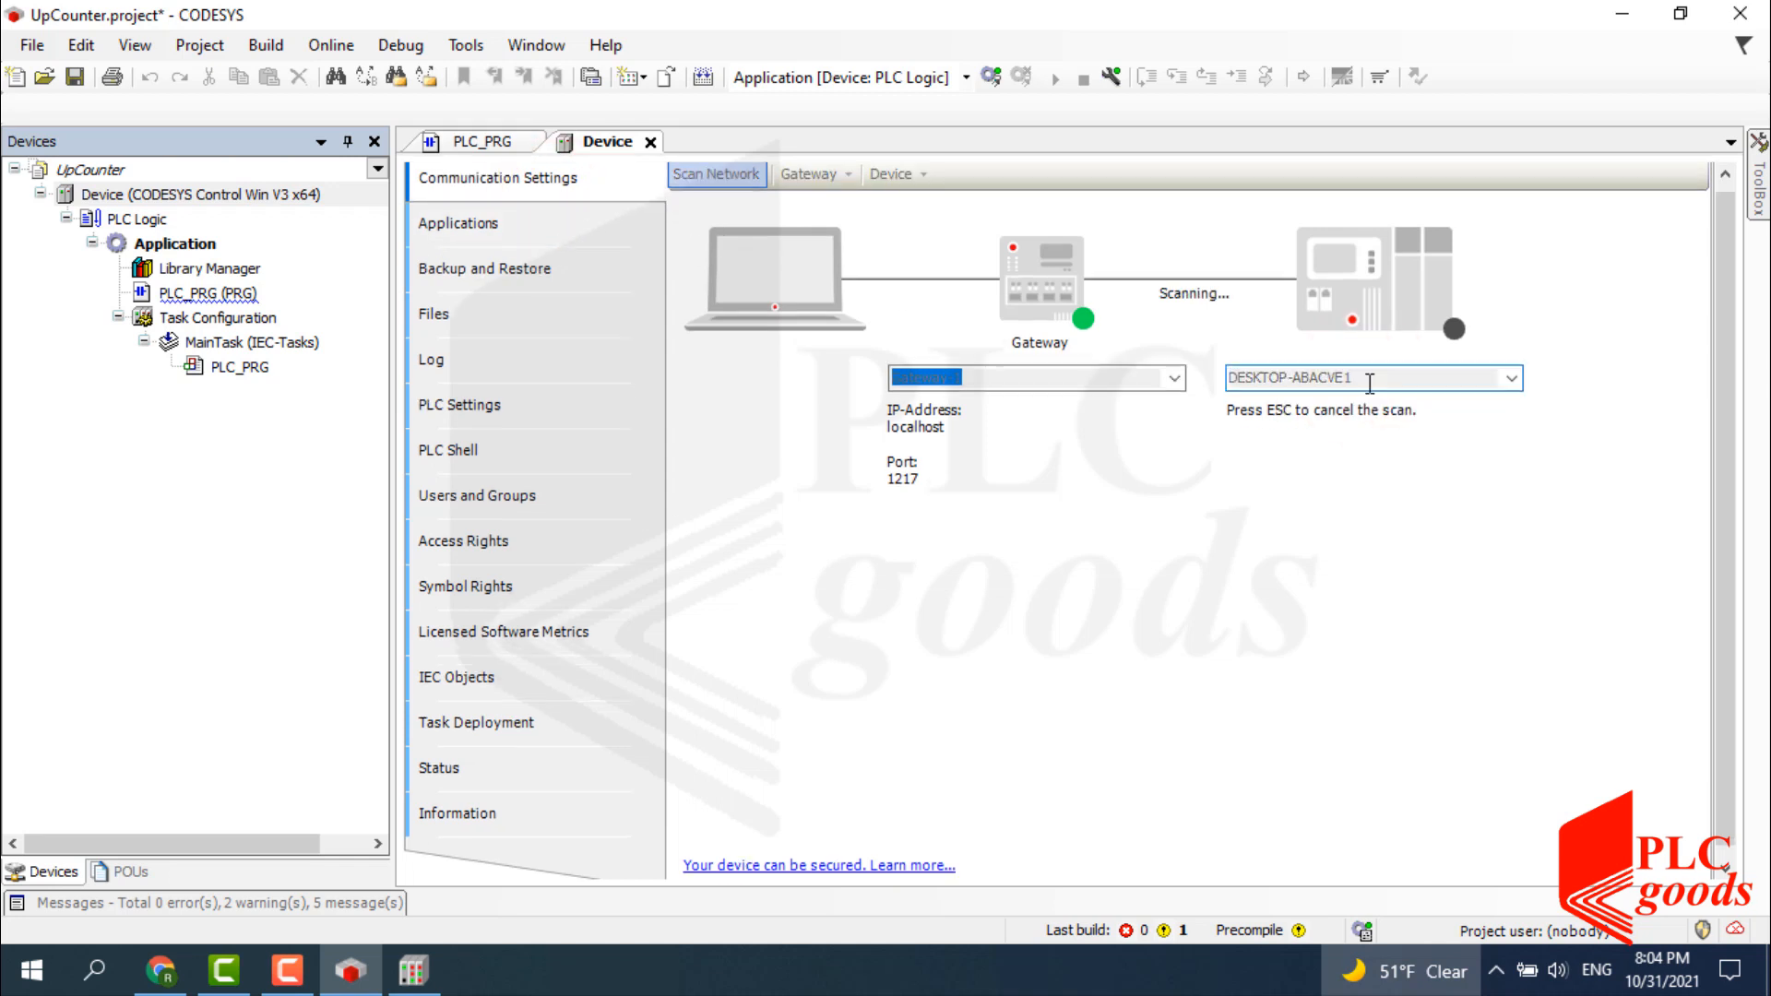
{"action": "type", "text": "MyDevice"}
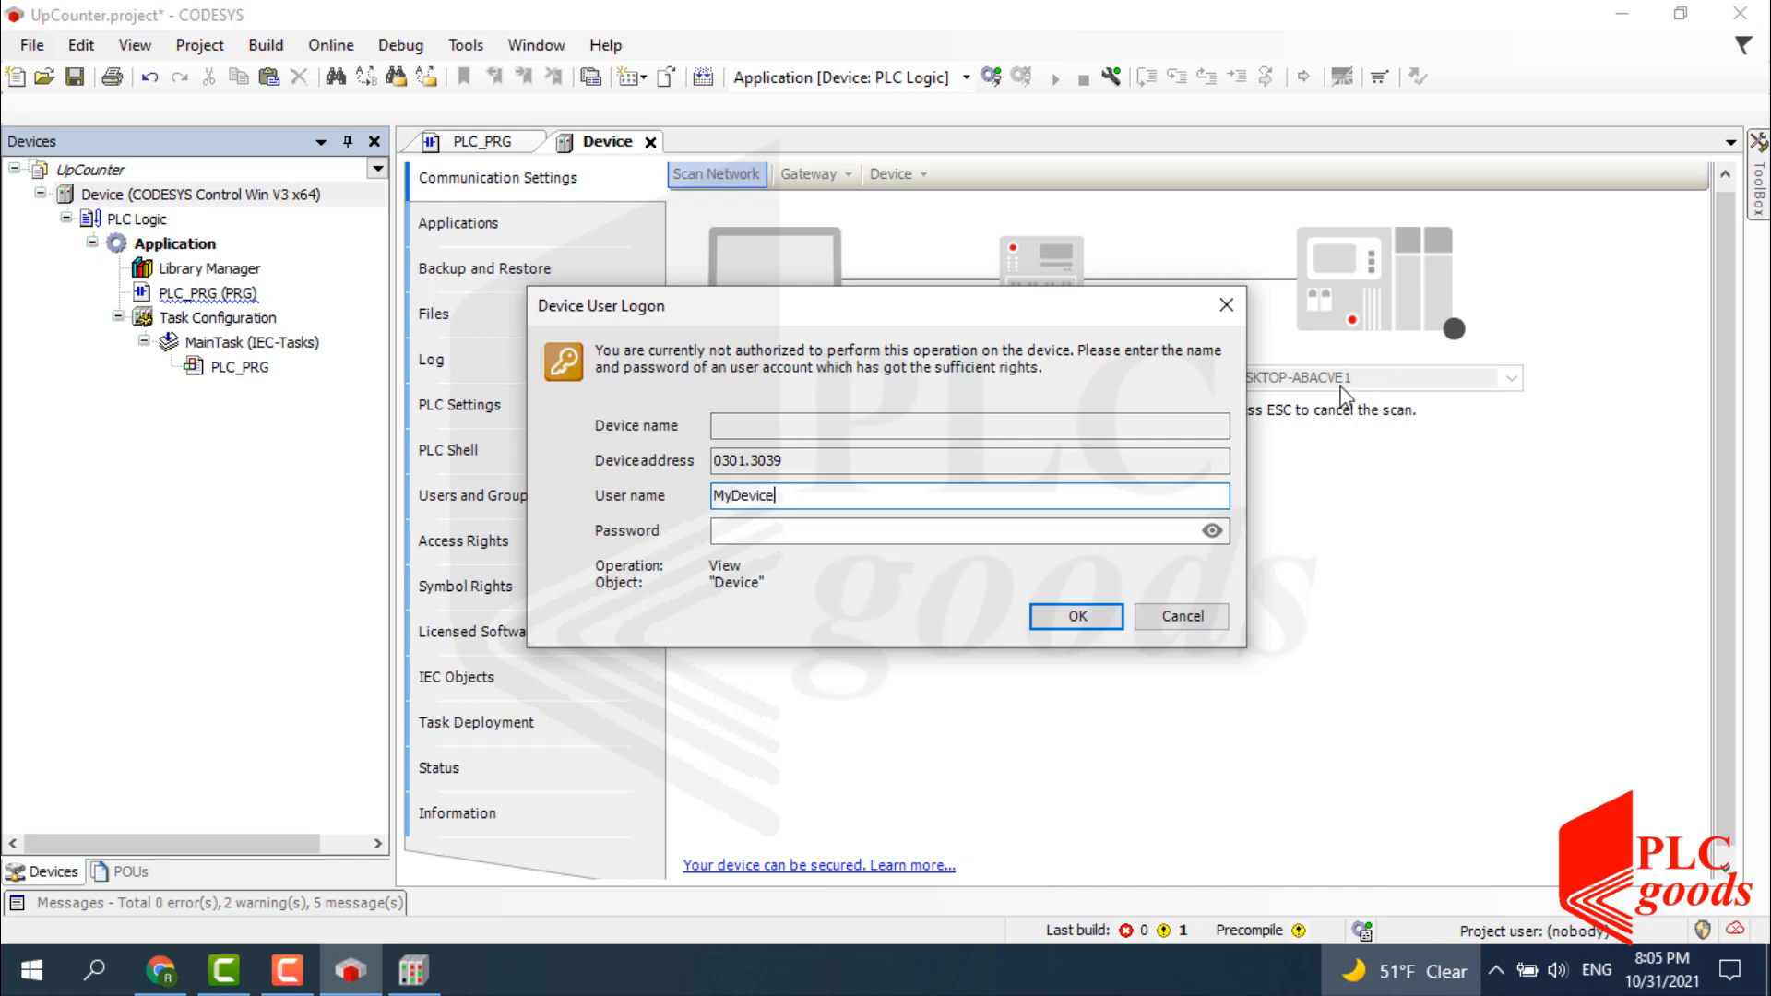
{"action": "left_click", "coordinate": [1122, 530]}
Submit the device logon credentials and get past the follow-up prompts.
{"action": "left_click", "coordinate": [1078, 616]}
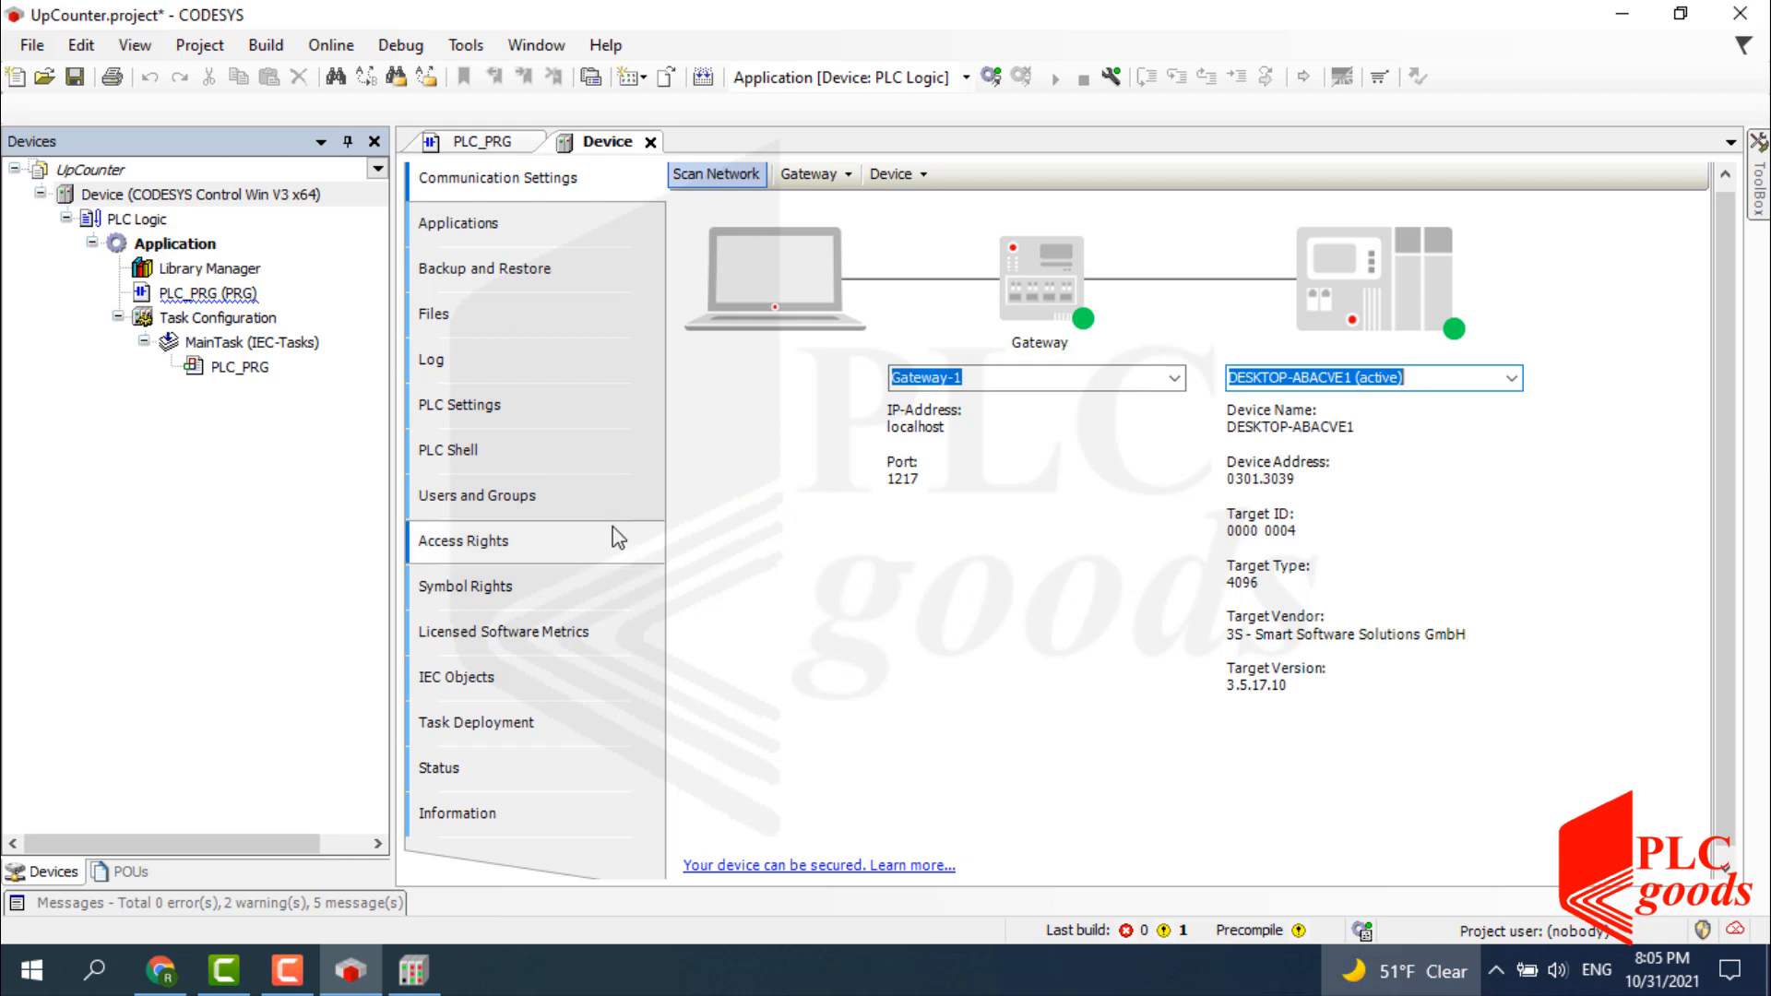
{"action": "left_click", "coordinate": [474, 499]}
{"action": "left_click", "coordinate": [680, 183]}
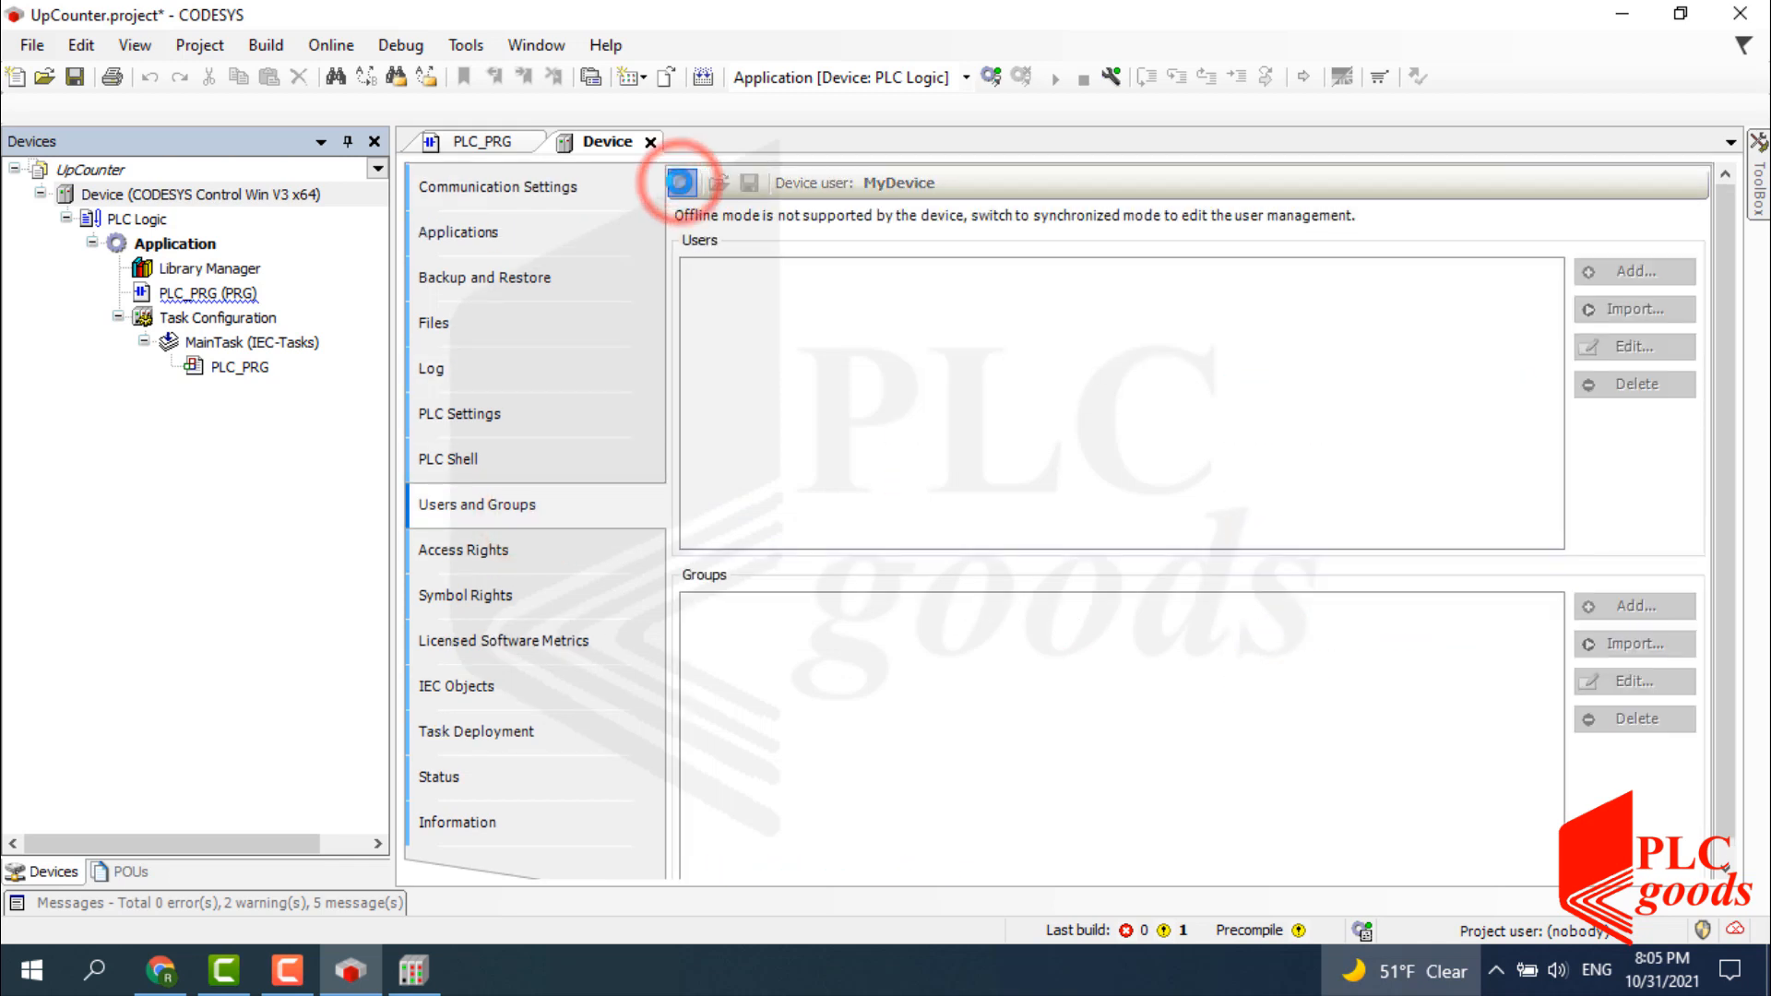
{"action": "left_click", "coordinate": [747, 273]}
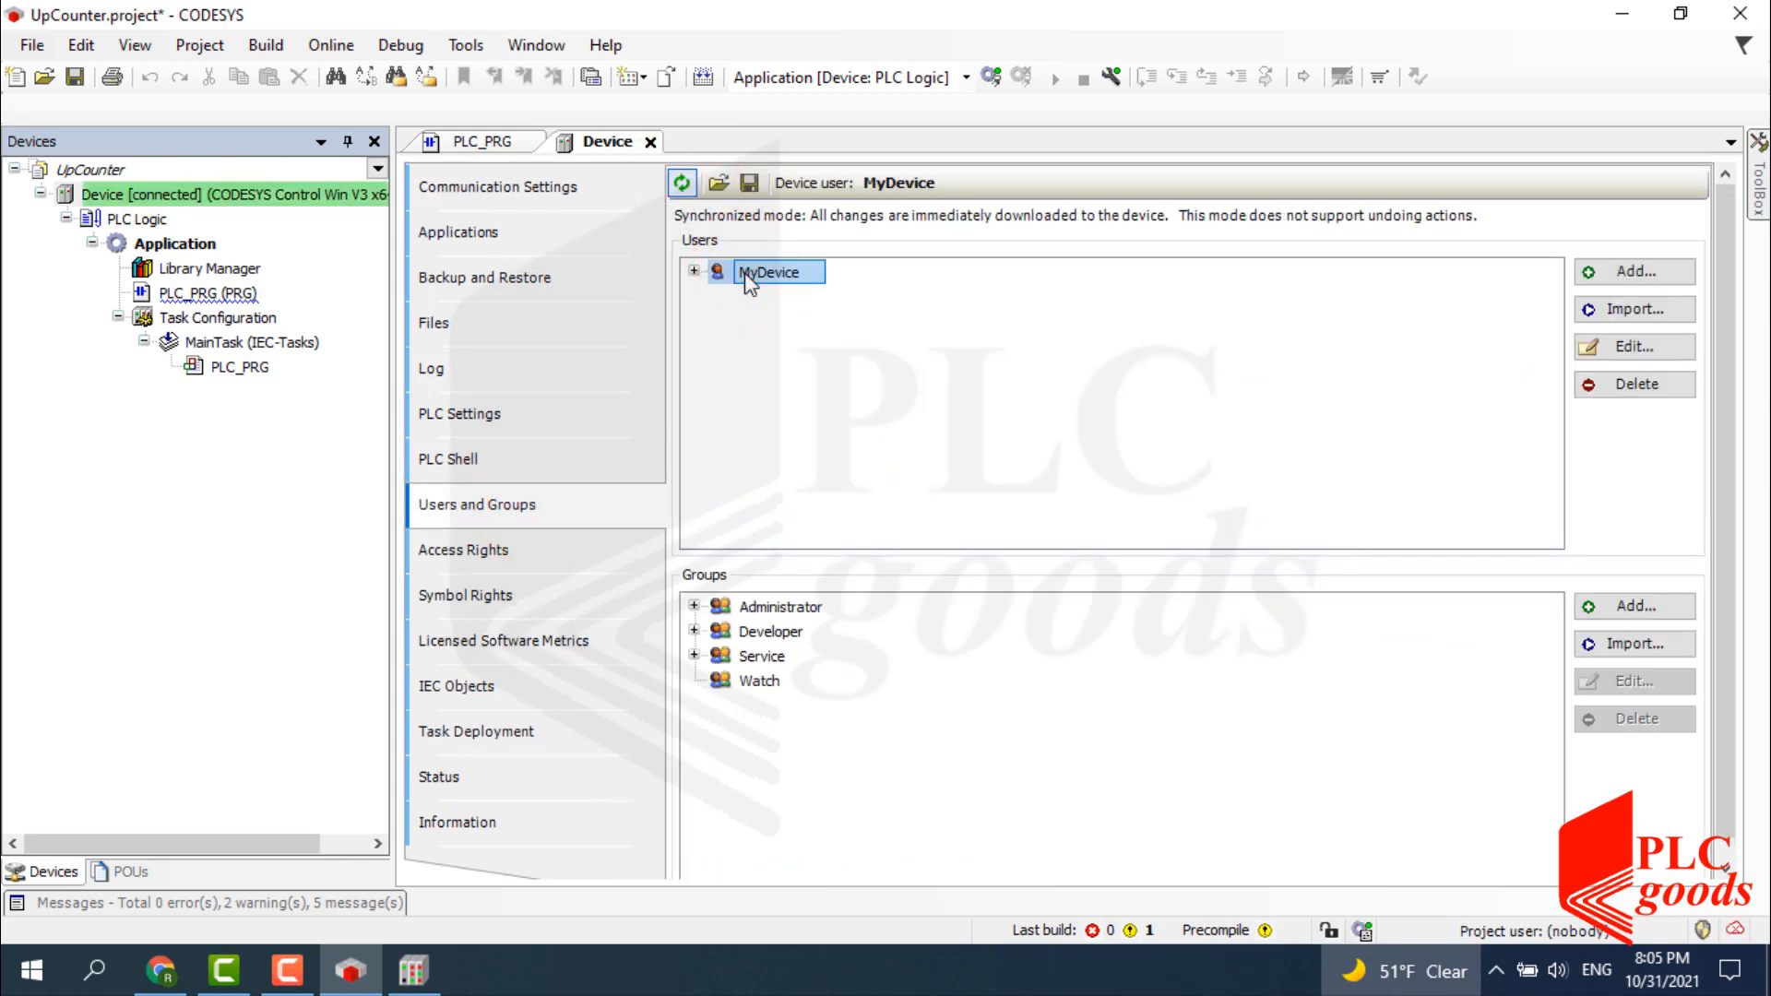
Decline Reset Origin Device with No, close the Device tab, save UpCounter, and exit CODESYS.
{"action": "right_click", "coordinate": [140, 203]}
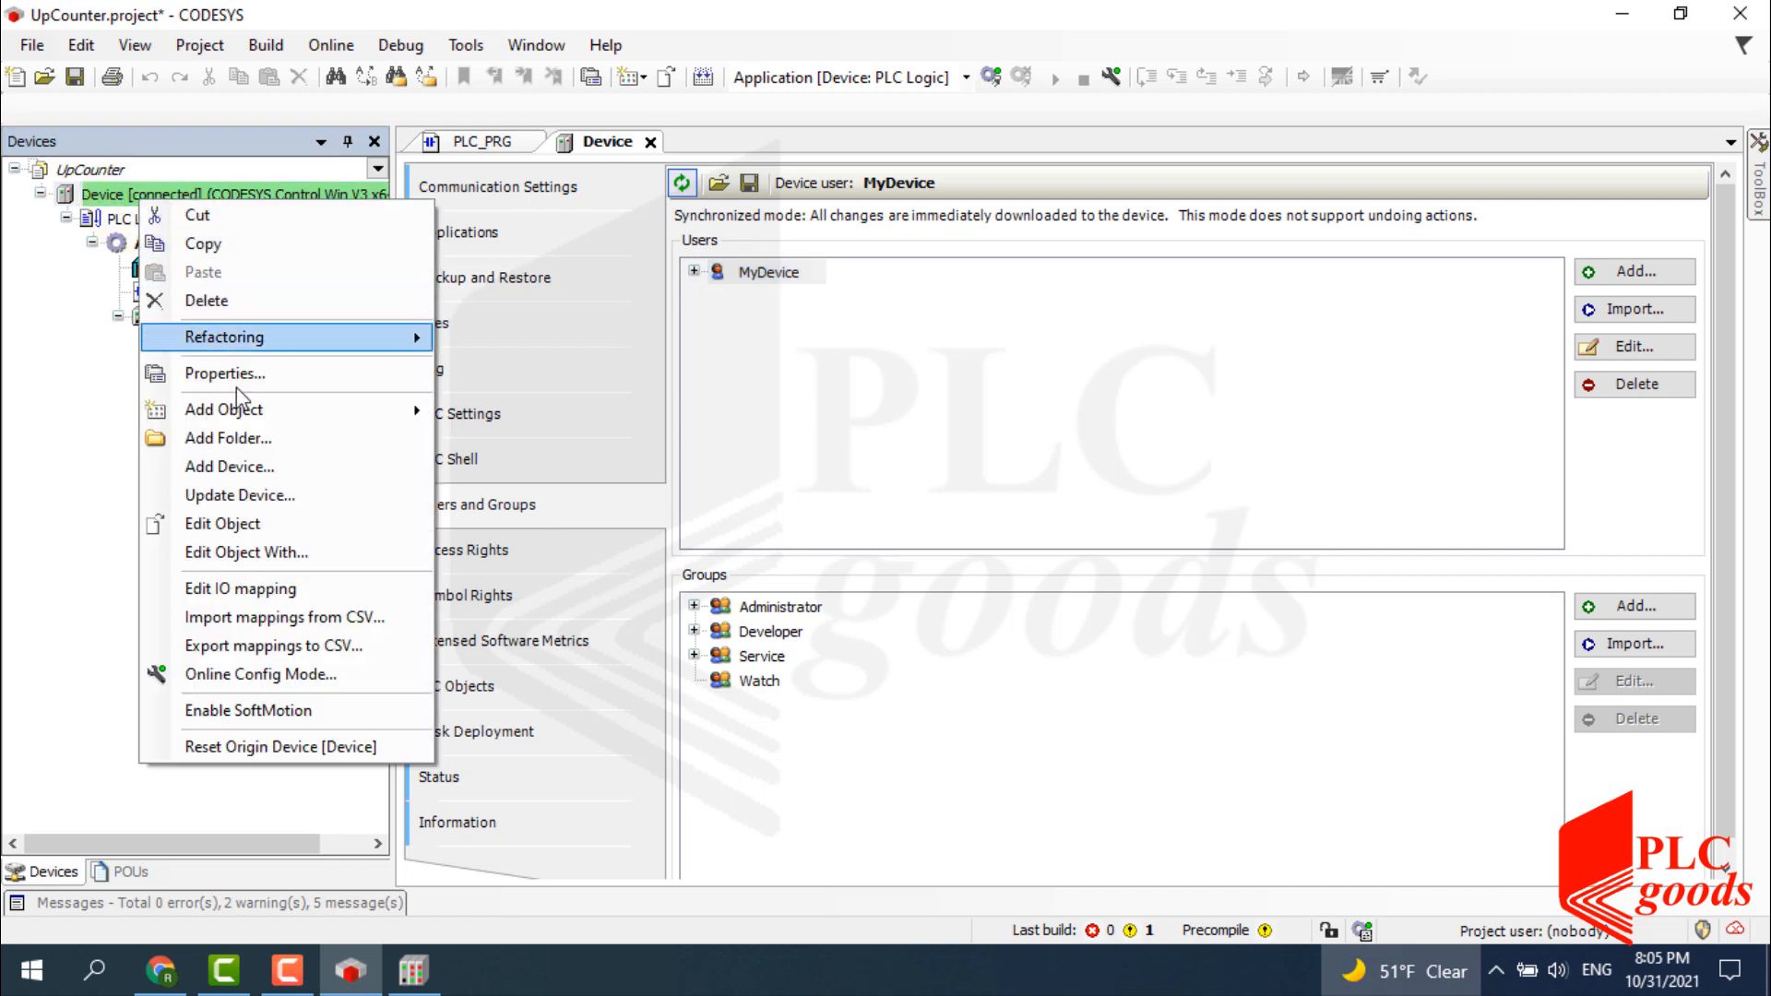
{"action": "left_click", "coordinate": [273, 745]}
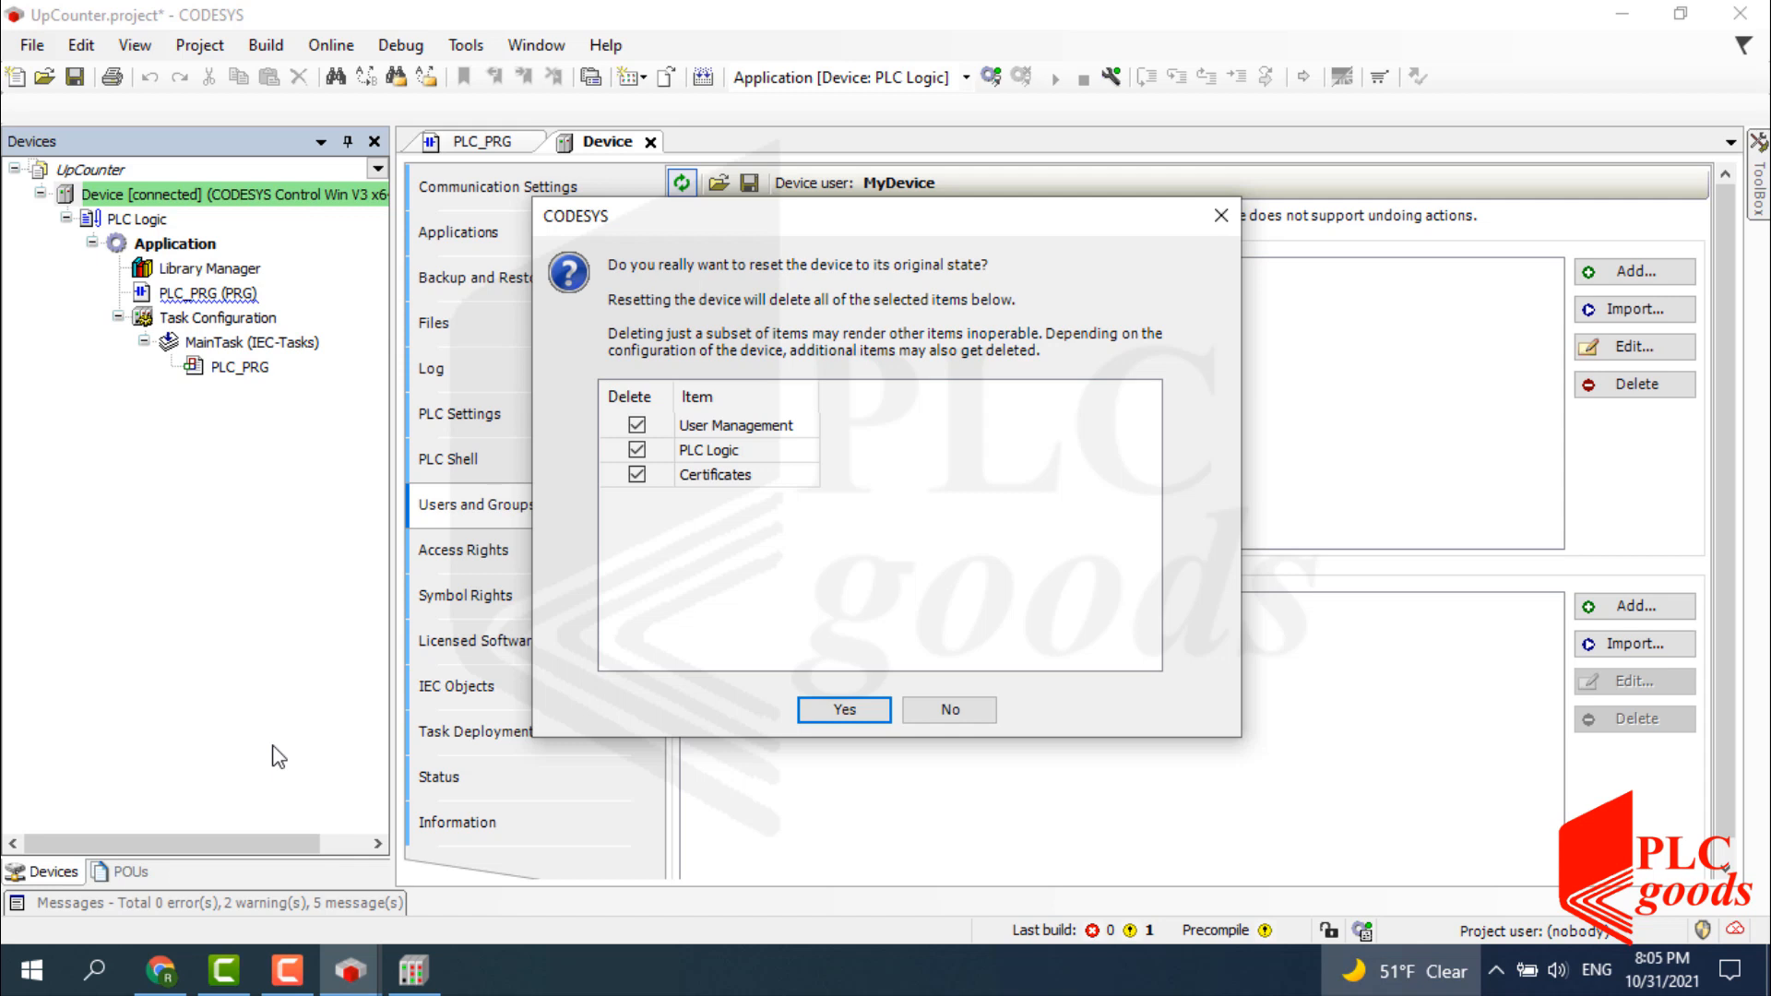
{"action": "left_click", "coordinate": [939, 711]}
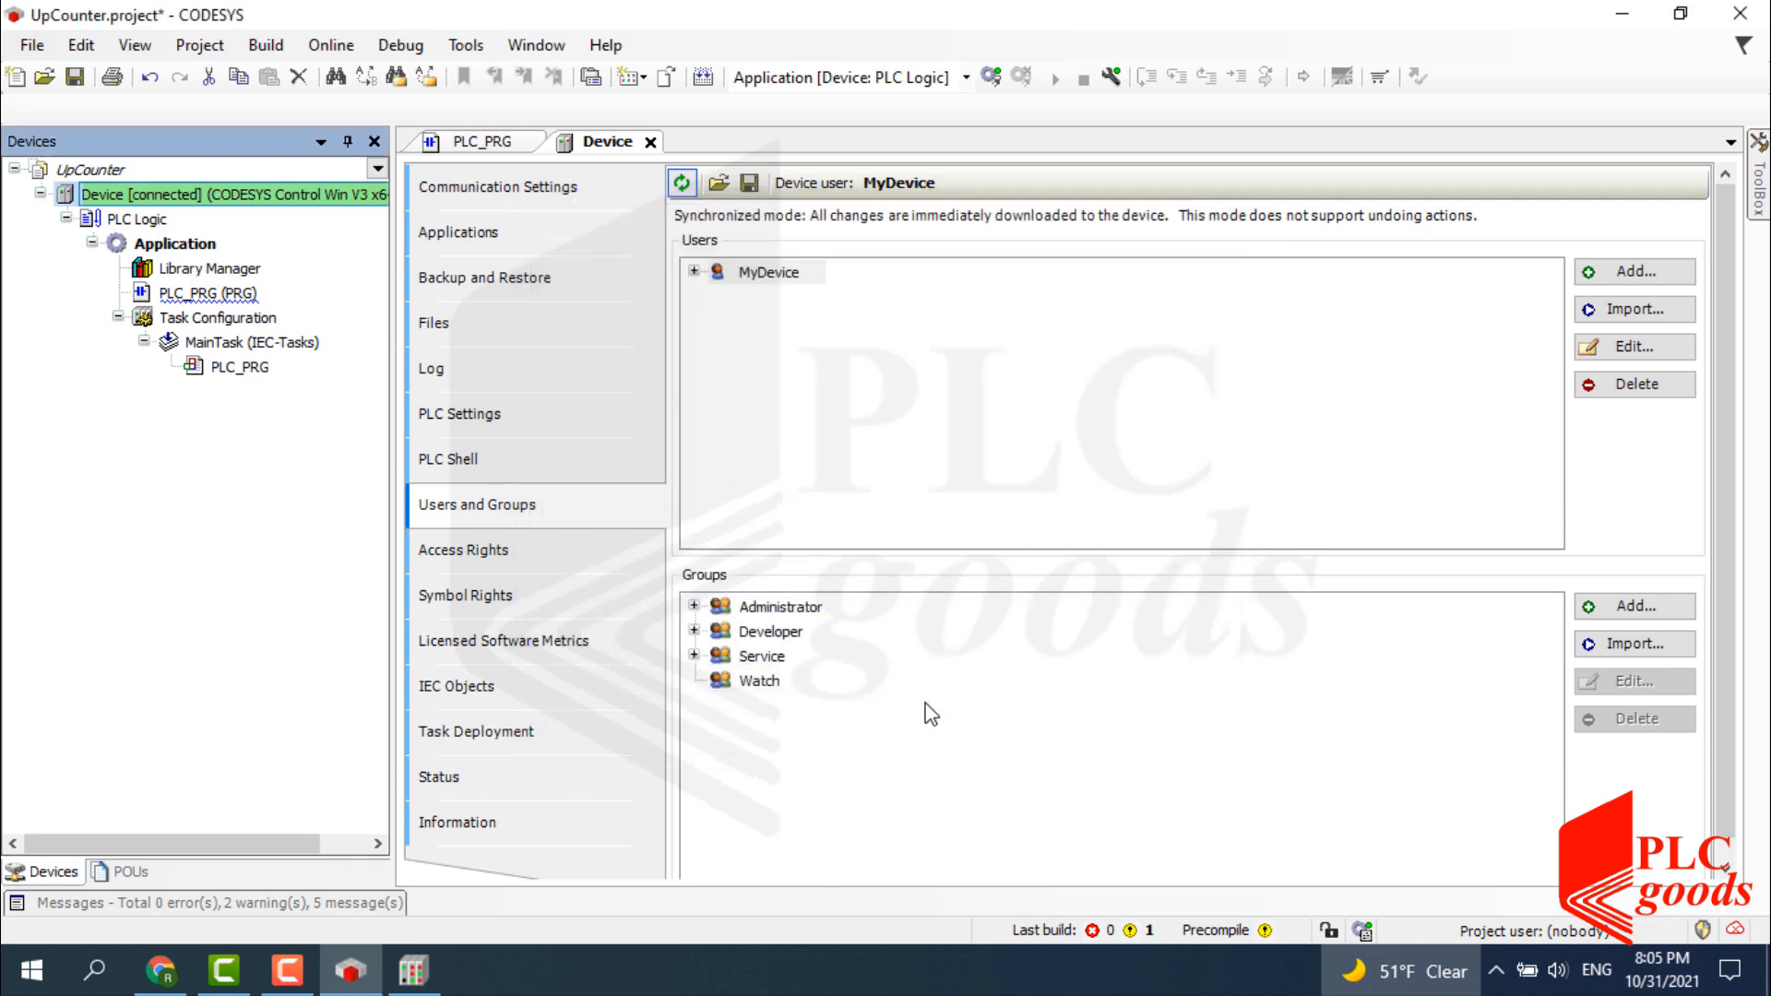
{"action": "left_click", "coordinate": [650, 142]}
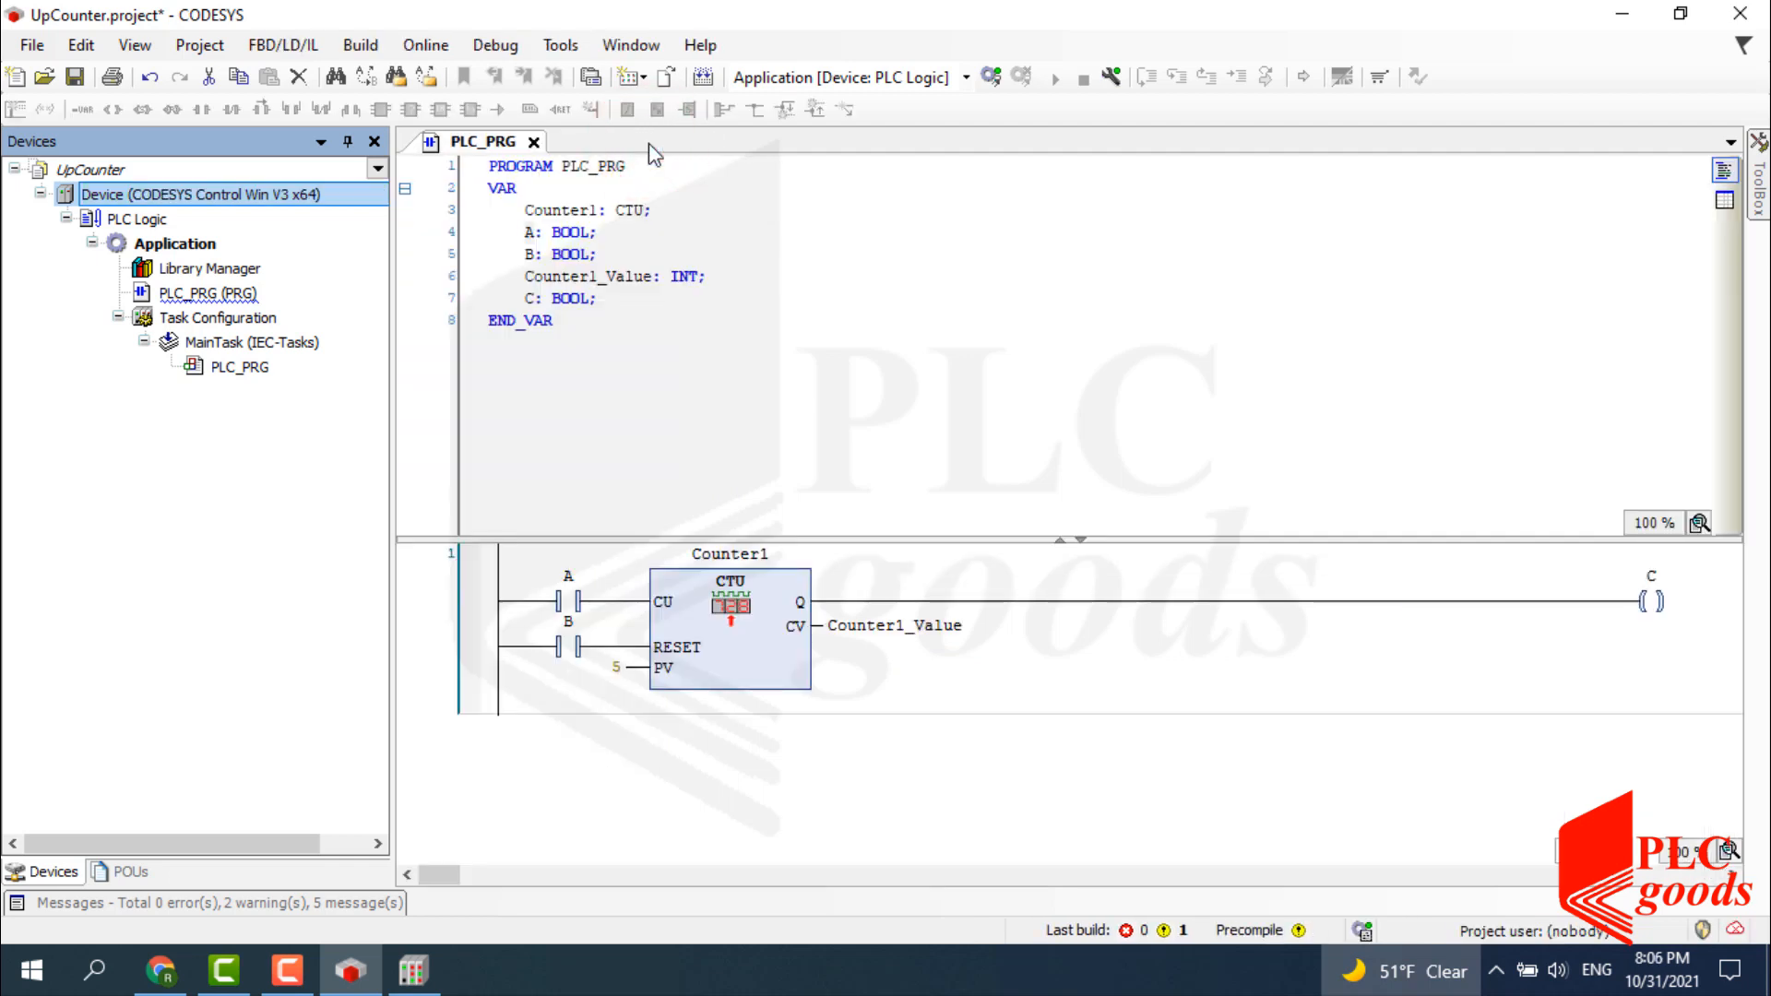
{"action": "left_click", "coordinate": [75, 77]}
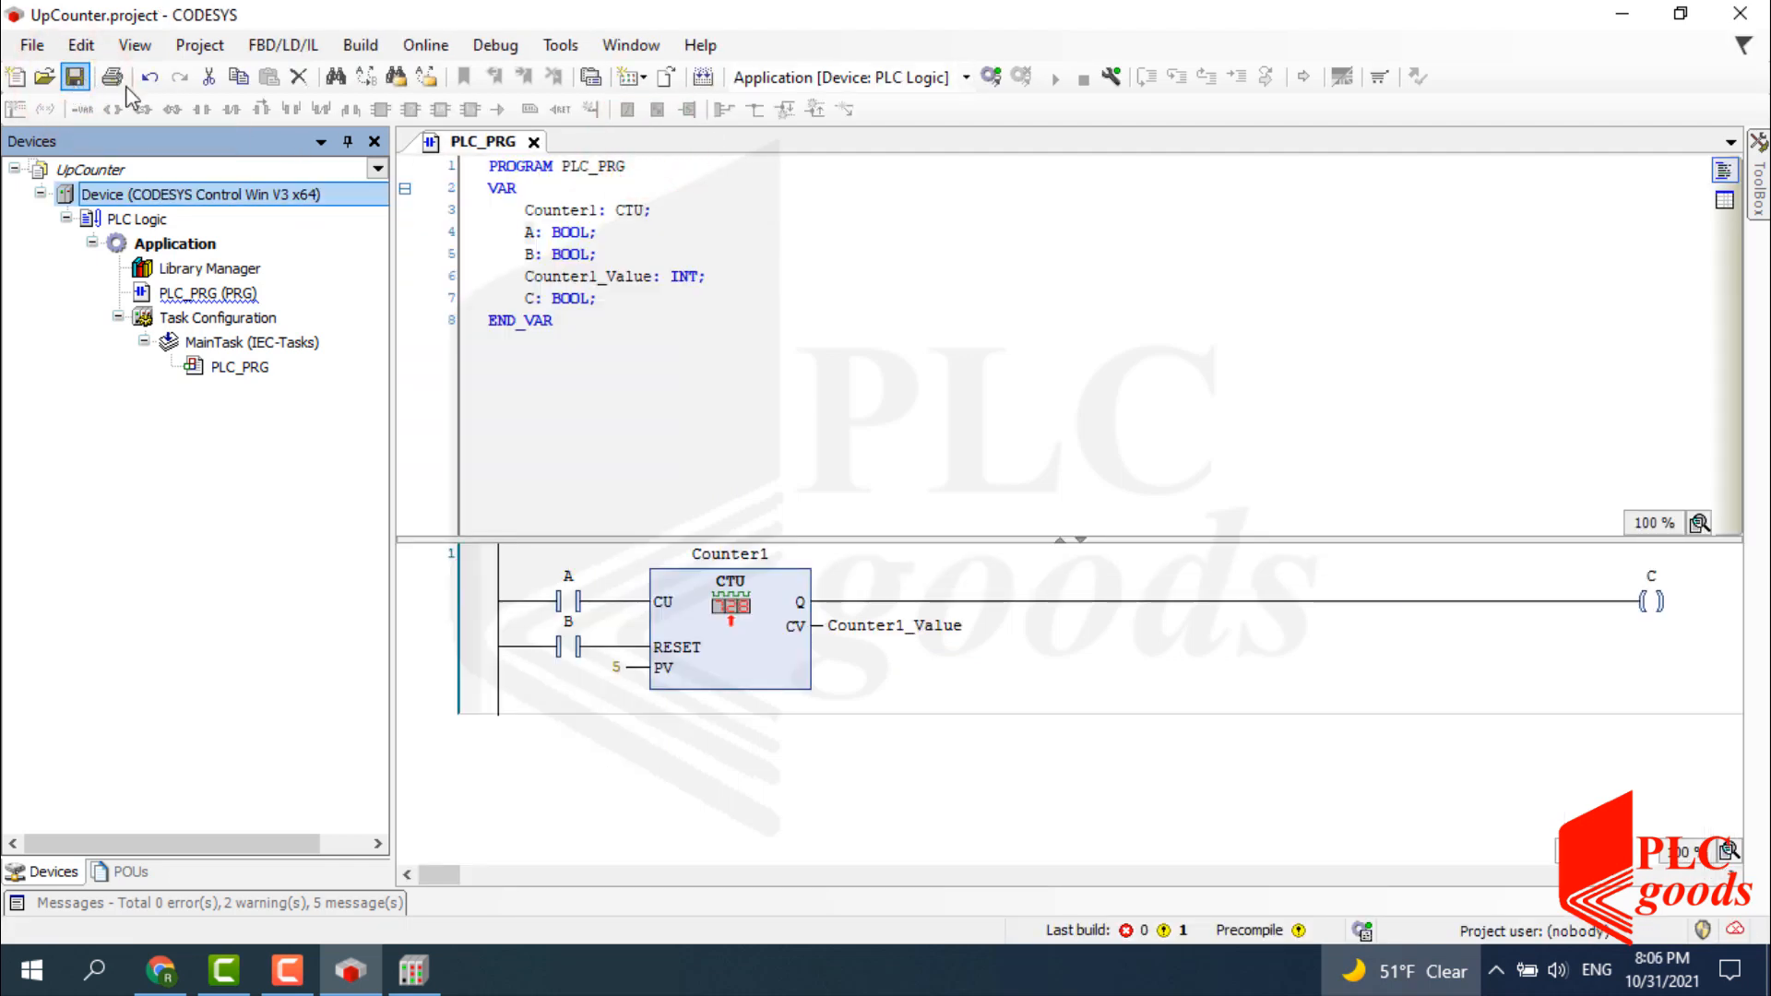
{"action": "left_click", "coordinate": [1740, 12]}
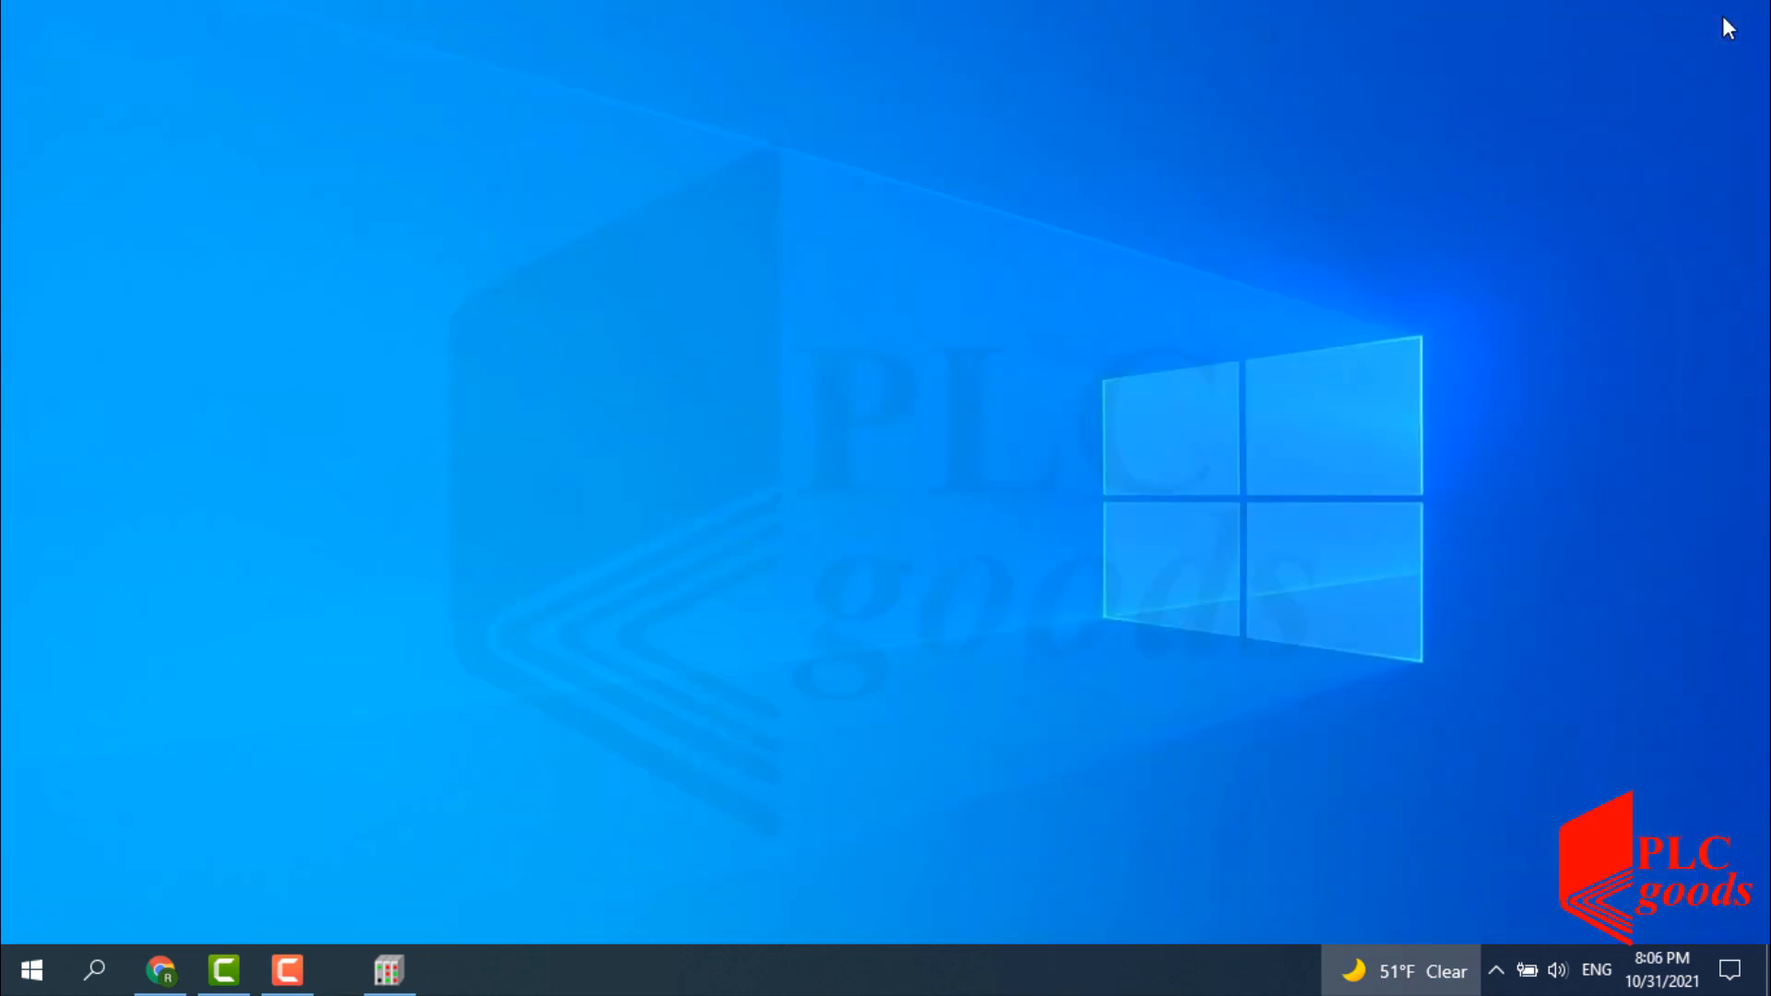
Close the CODESYS Control Win V3 console and exit PLC Control from the tray.
{"action": "left_click", "coordinate": [366, 962]}
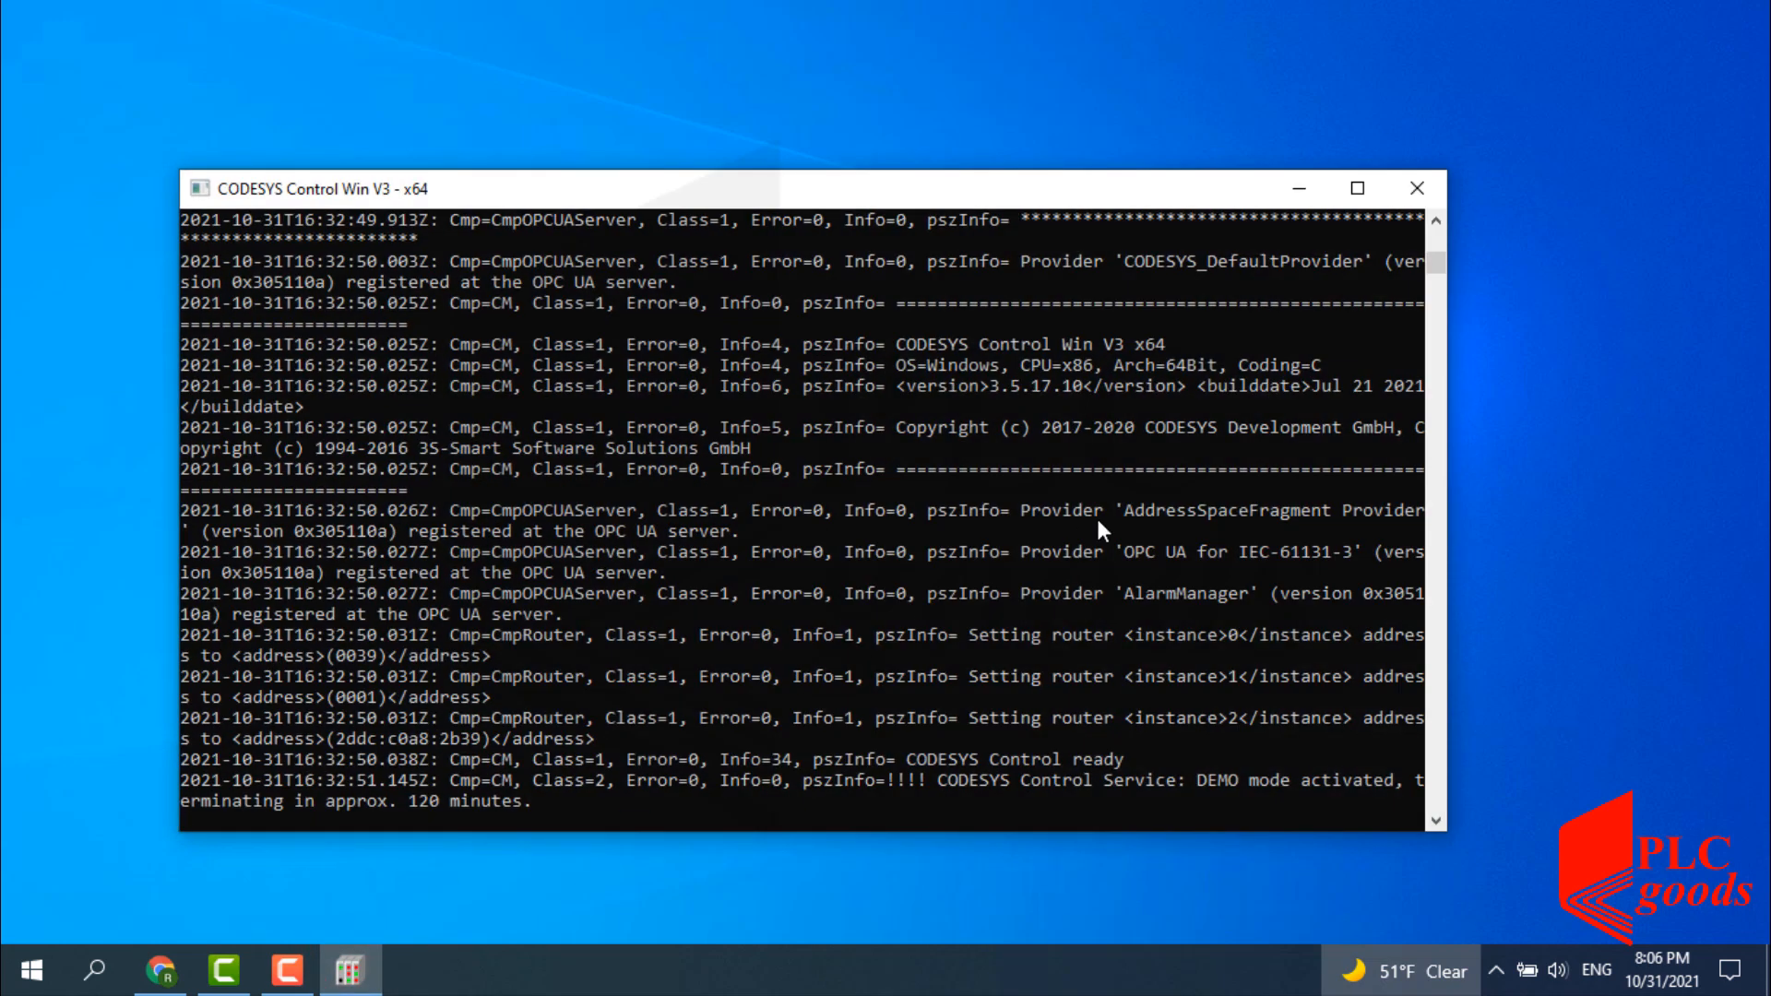
{"action": "left_click", "coordinate": [1412, 190]}
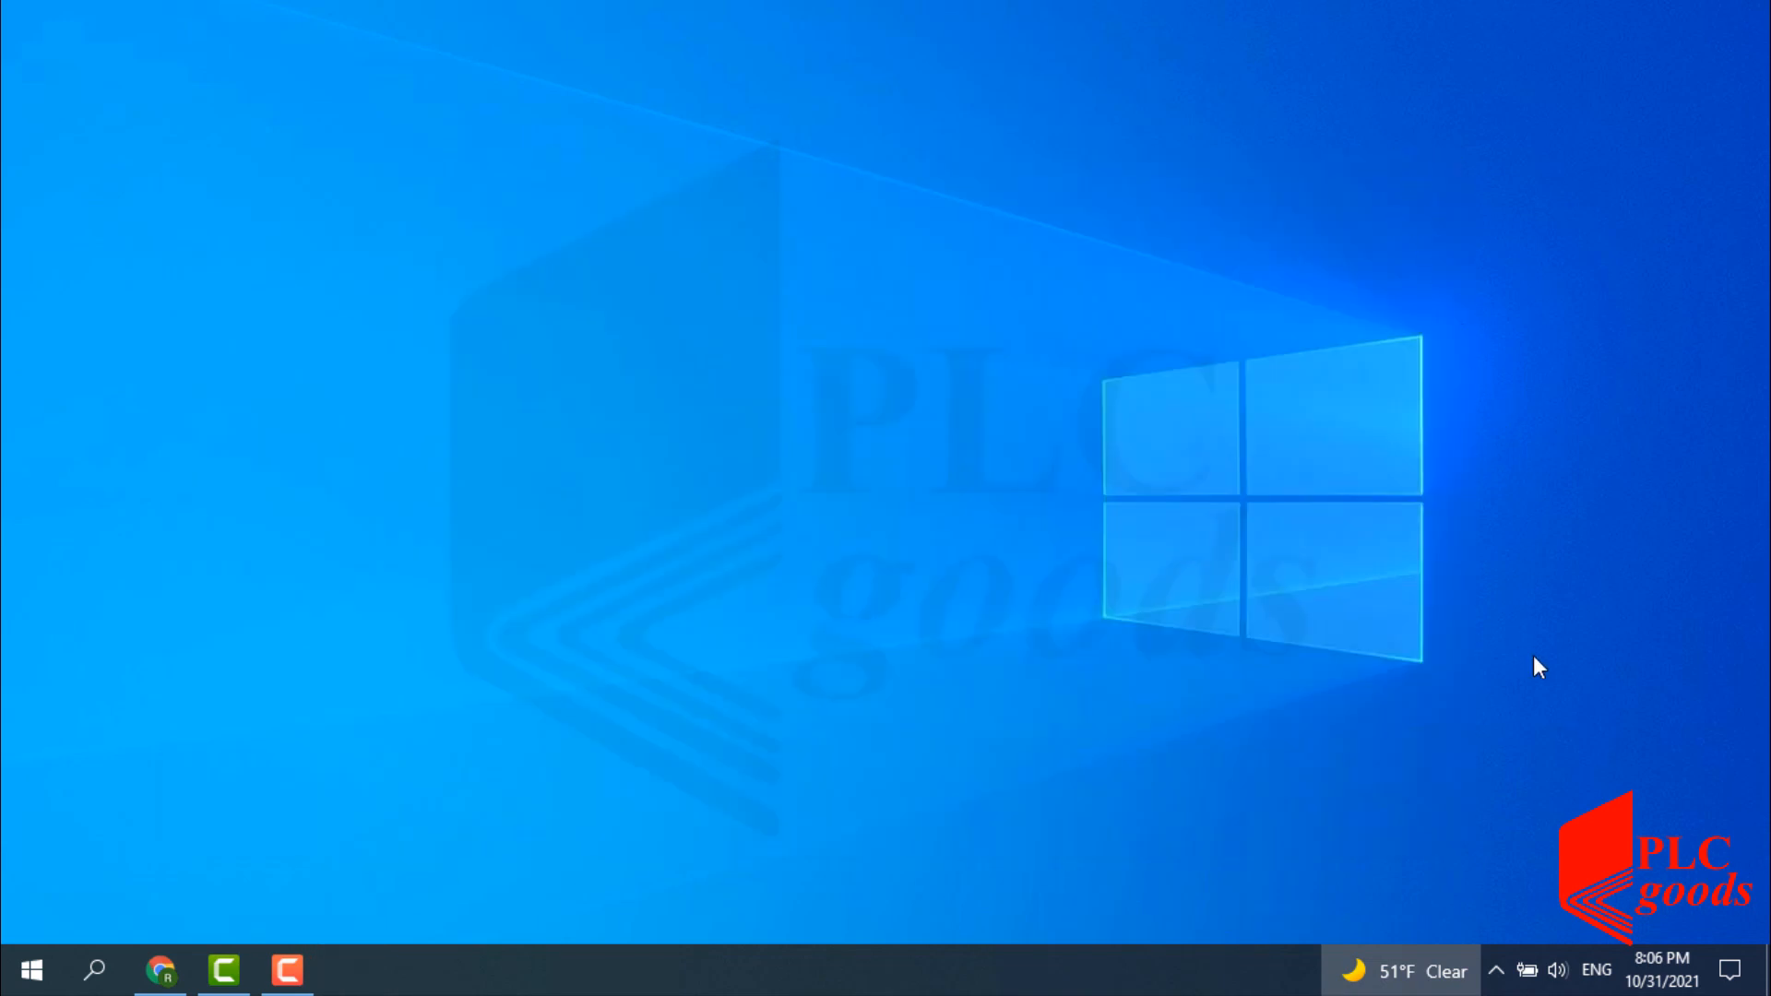
{"action": "left_click", "coordinate": [1497, 970]}
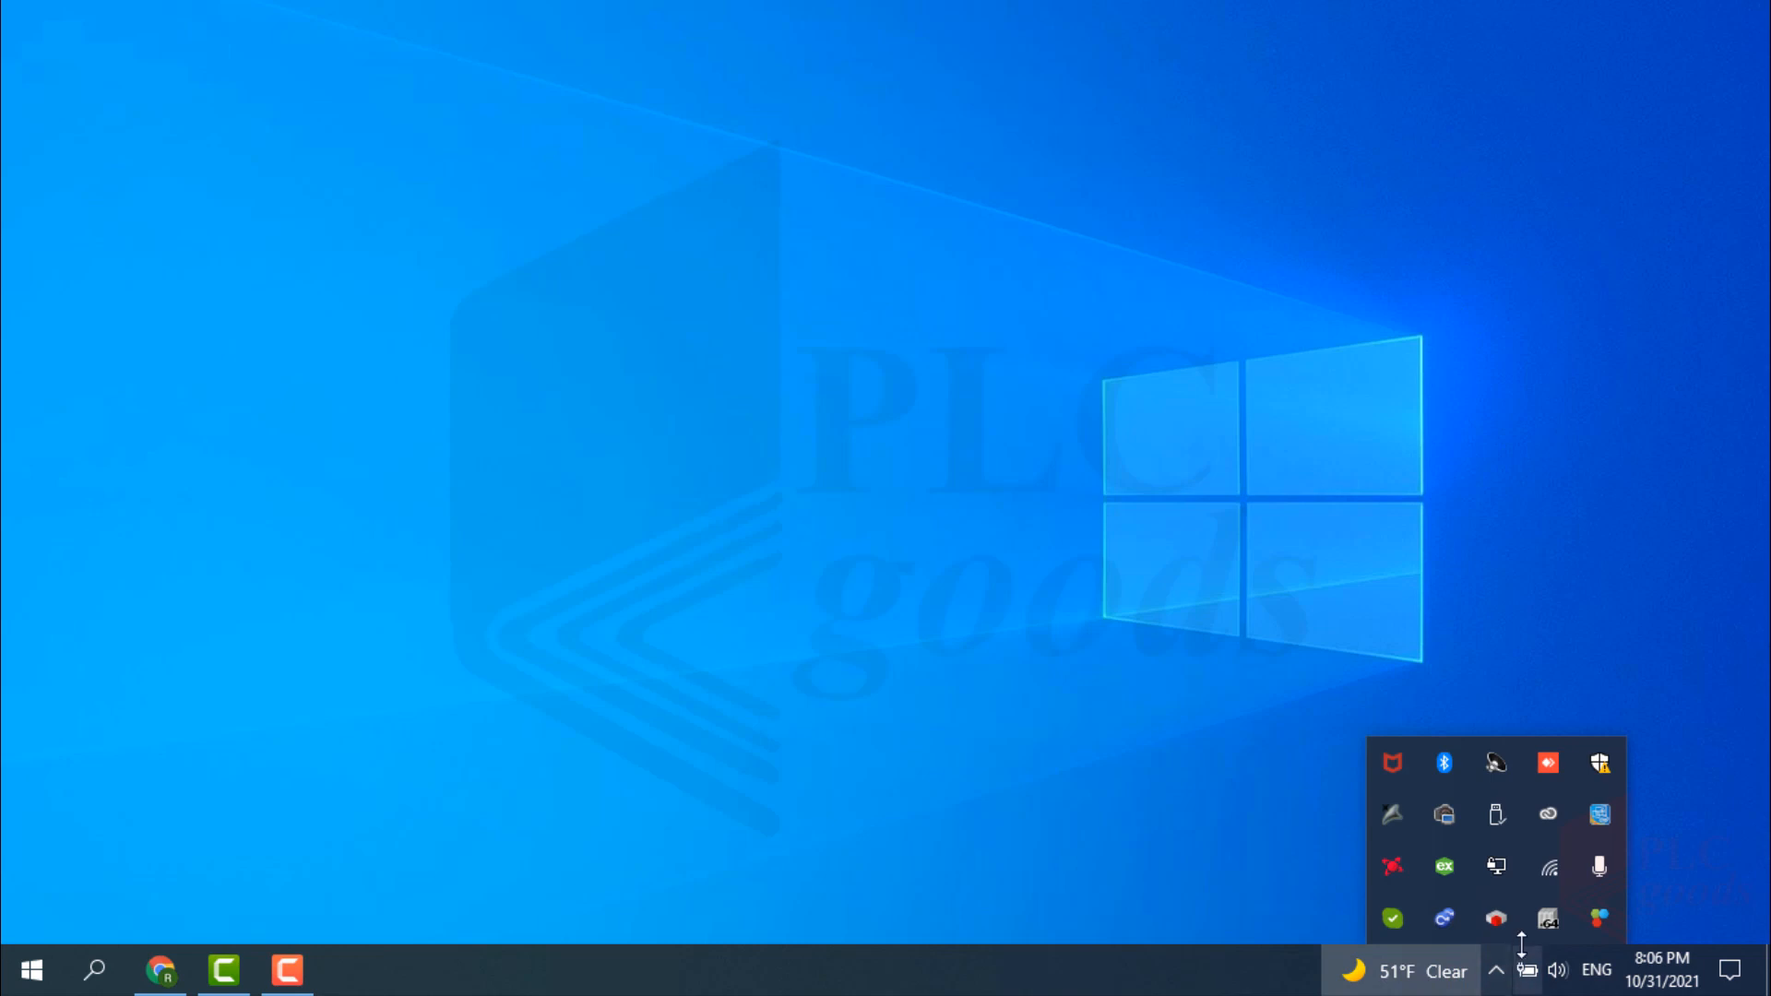
{"action": "right_click", "coordinate": [1545, 916]}
{"action": "left_click", "coordinate": [1581, 862]}
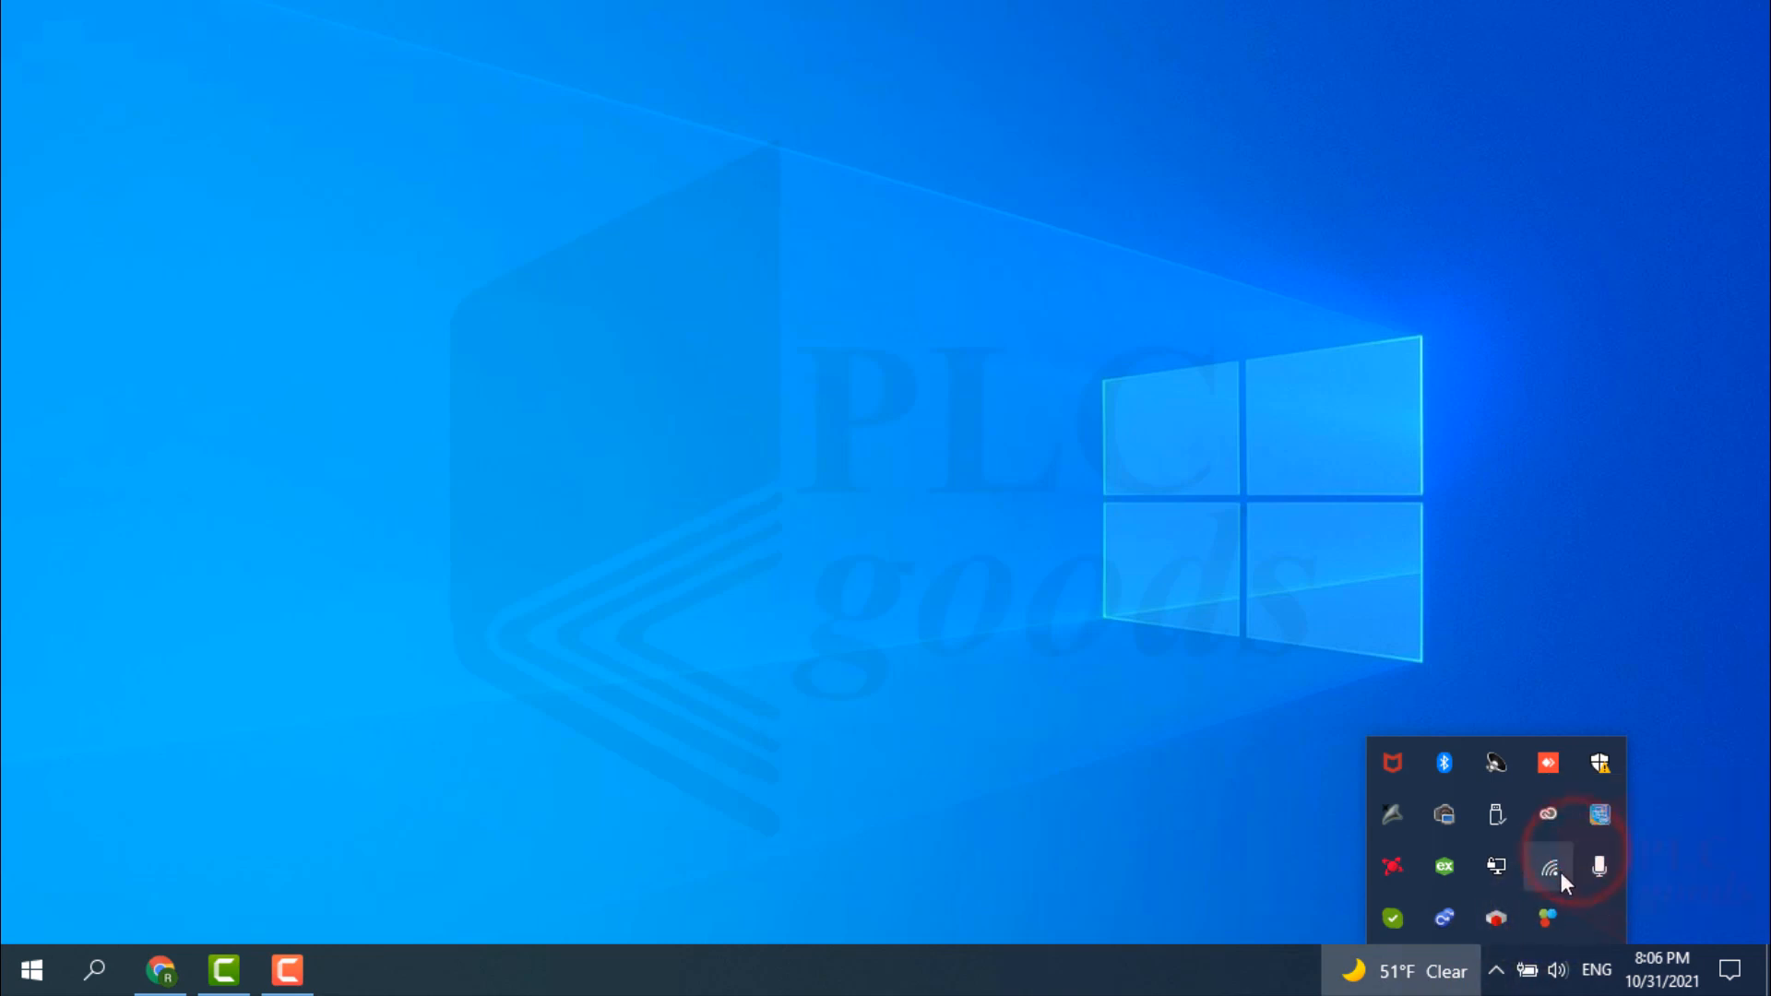
Exit CODESYS Gateway Control, confirming with OK, and quit the container app from the tray.
{"action": "right_click", "coordinate": [1498, 919]}
{"action": "left_click", "coordinate": [1494, 869]}
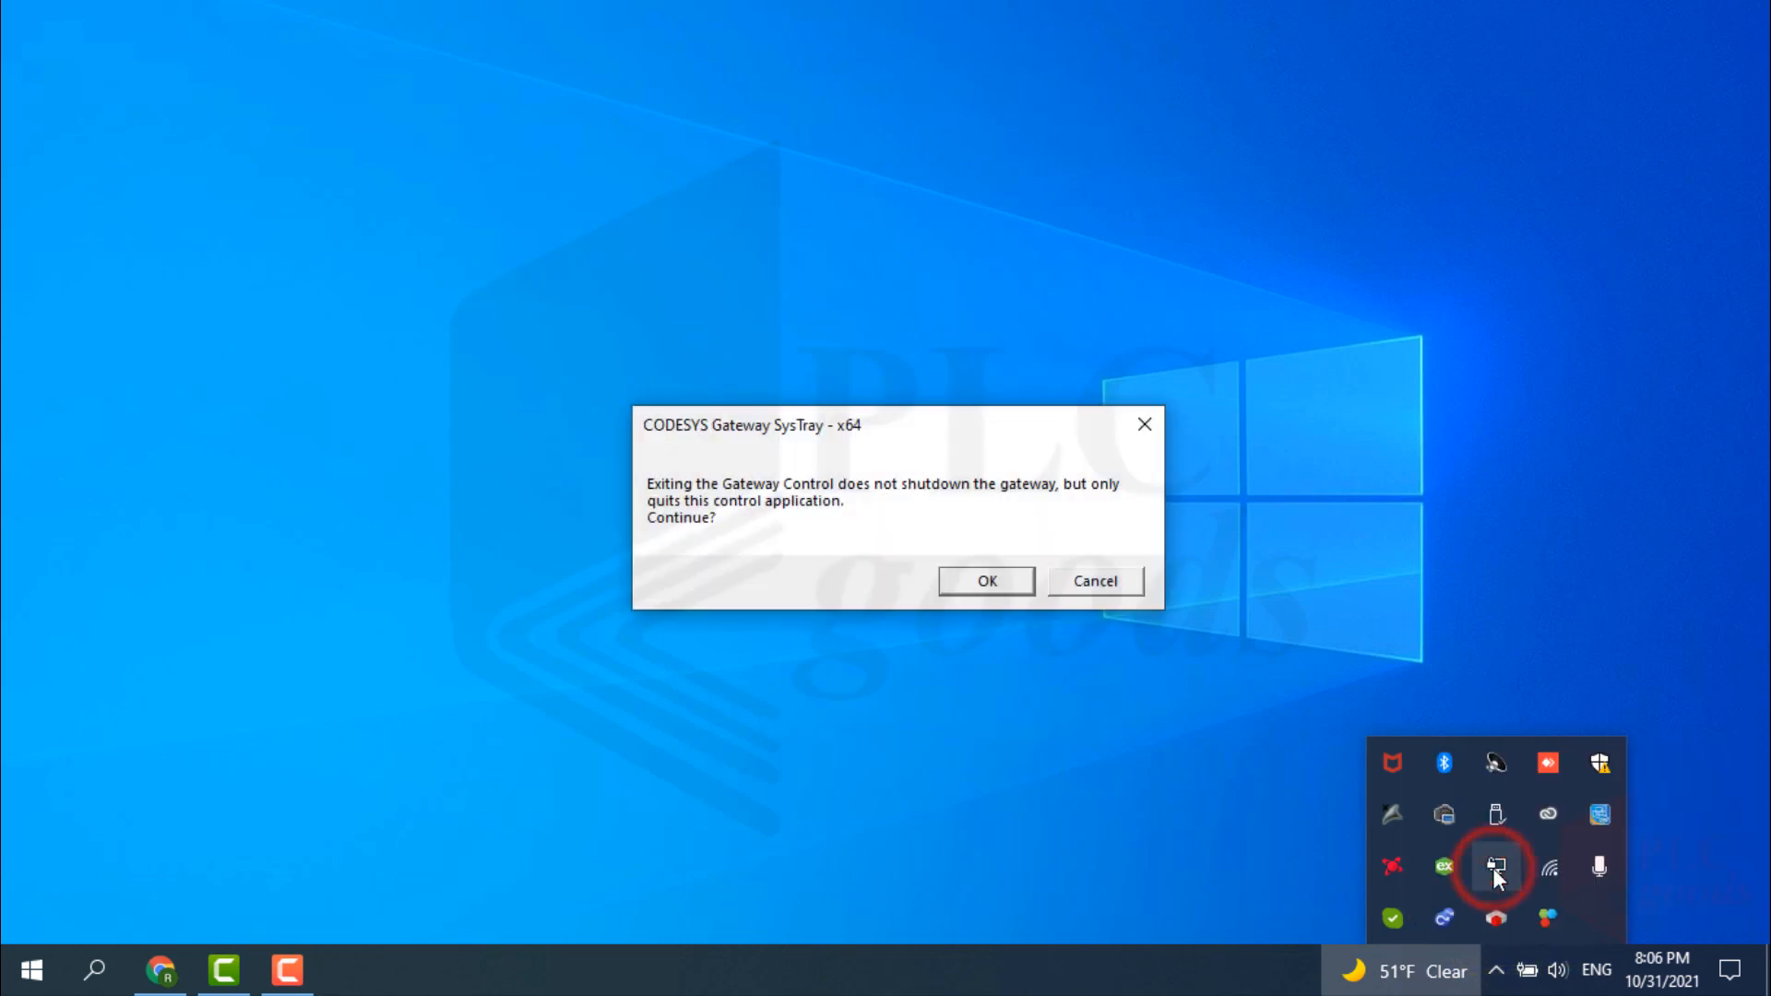
{"action": "left_click", "coordinate": [986, 582]}
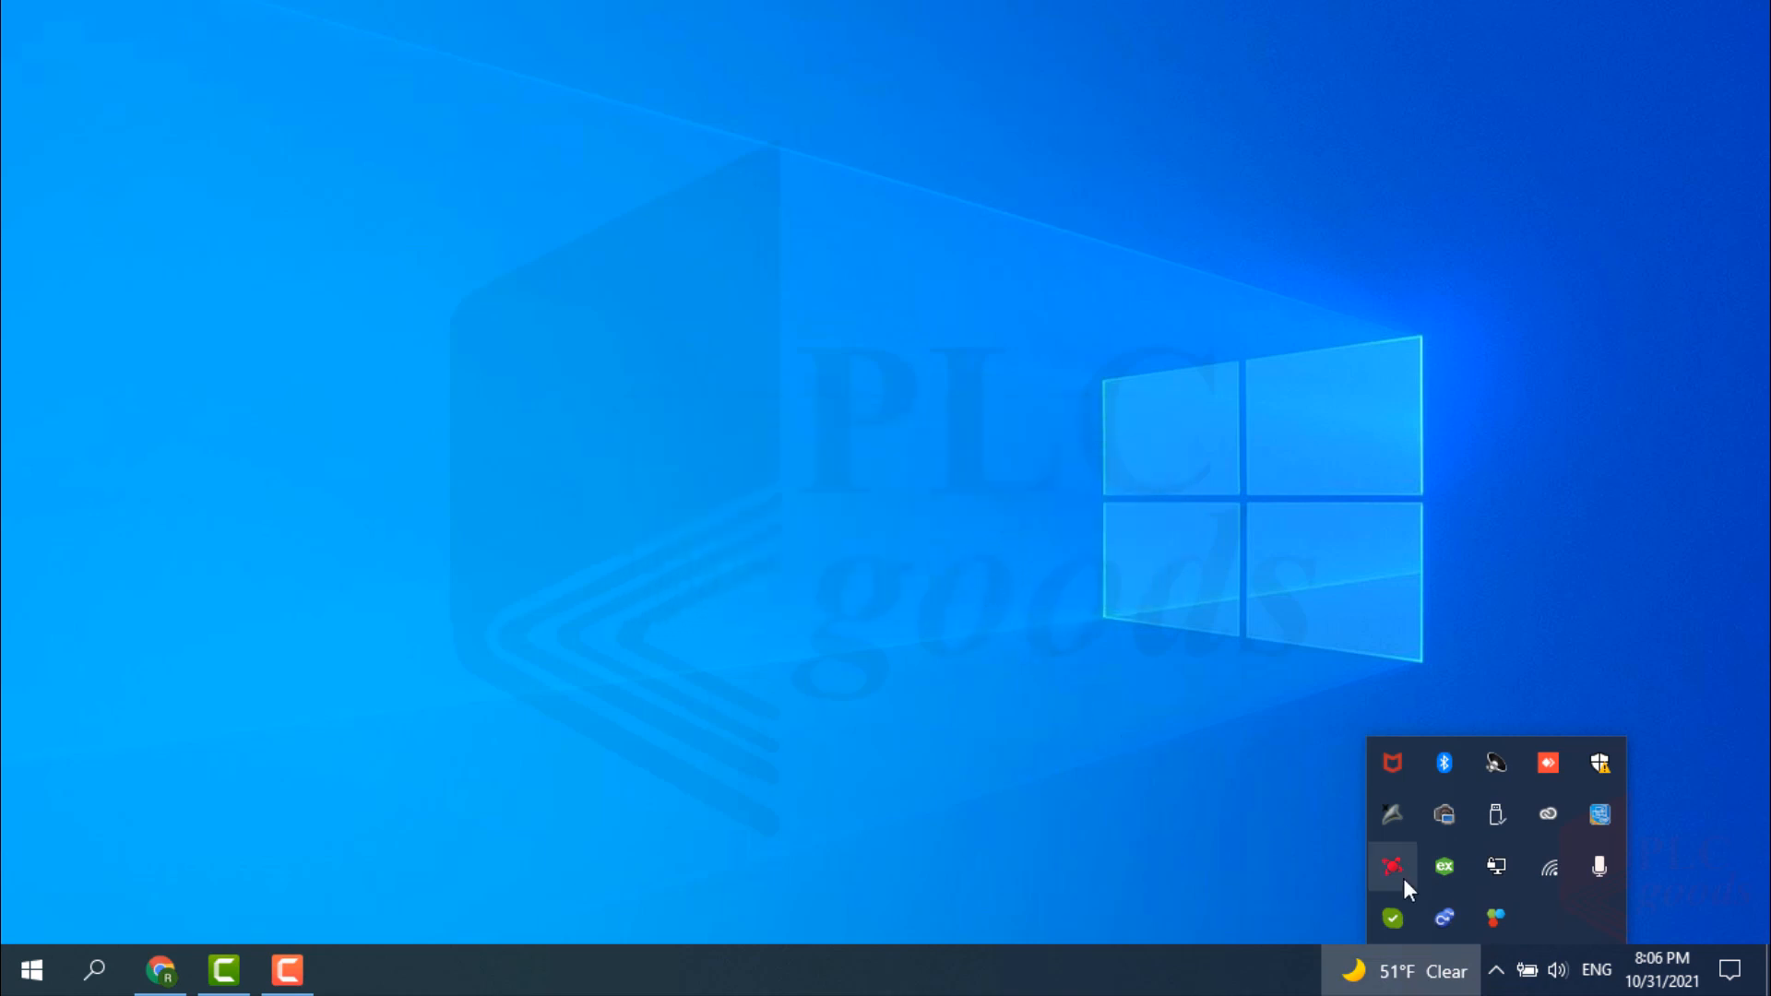
{"action": "right_click", "coordinate": [1444, 919]}
{"action": "left_click", "coordinate": [1465, 894]}
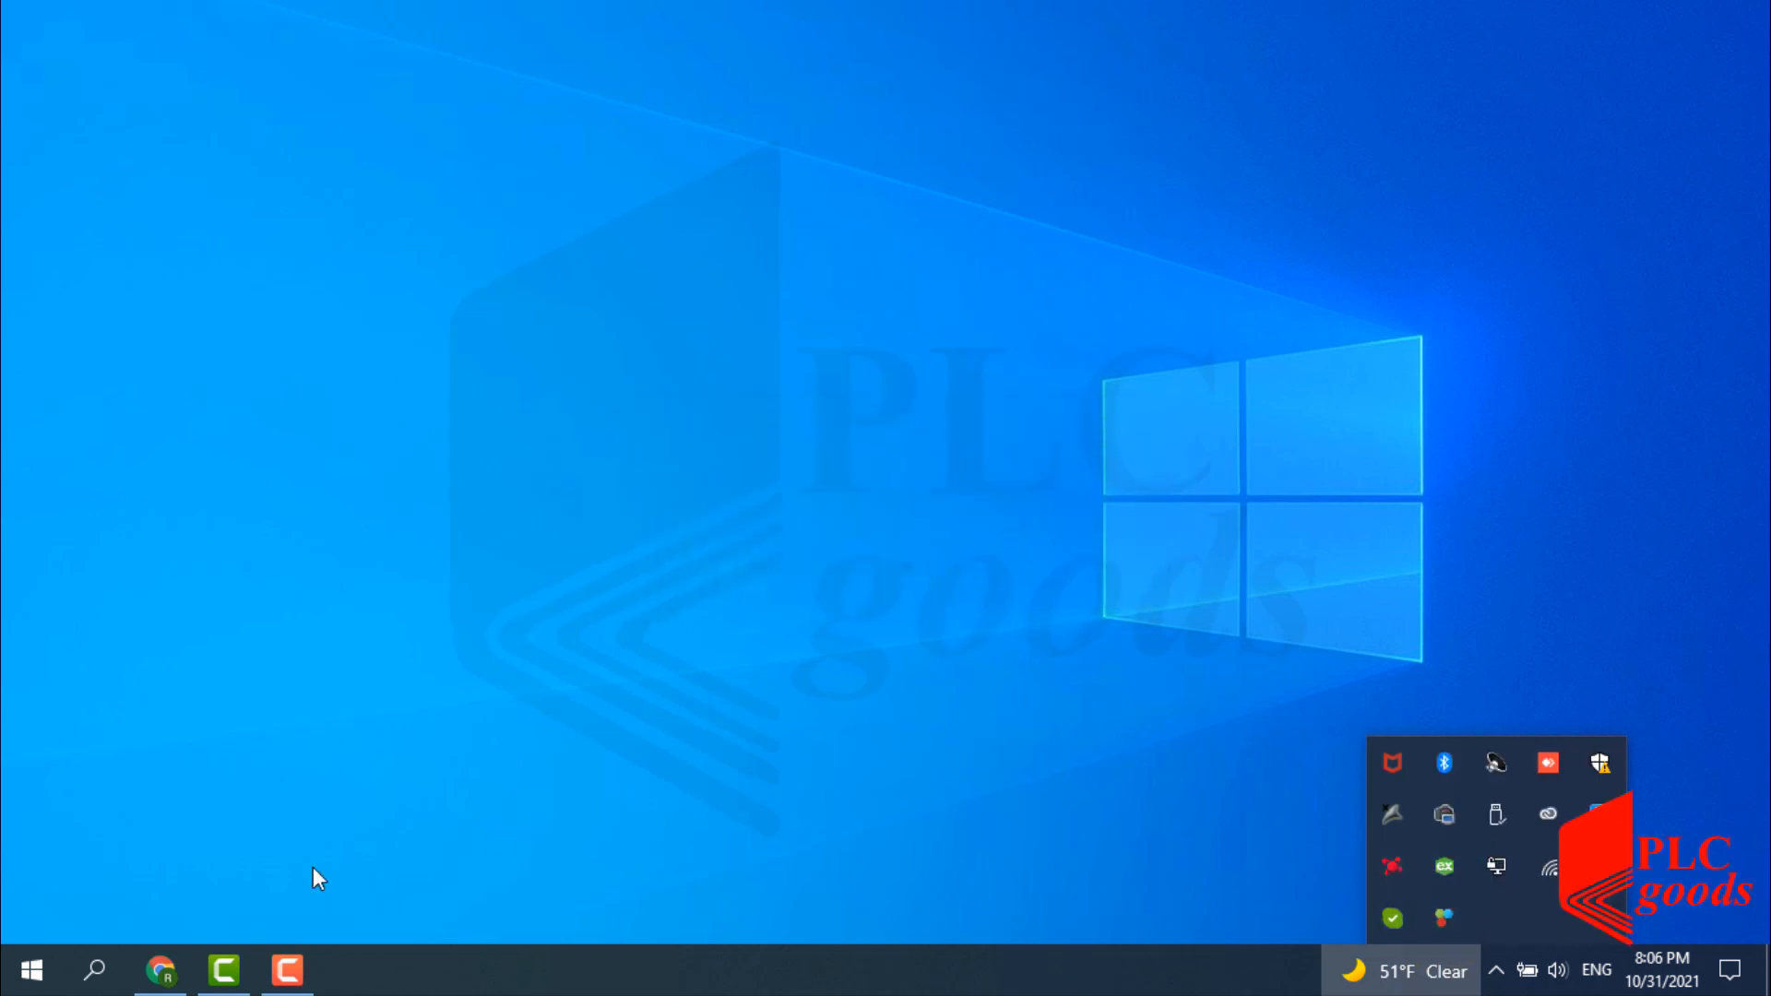
{"action": "left_click", "coordinate": [92, 974]}
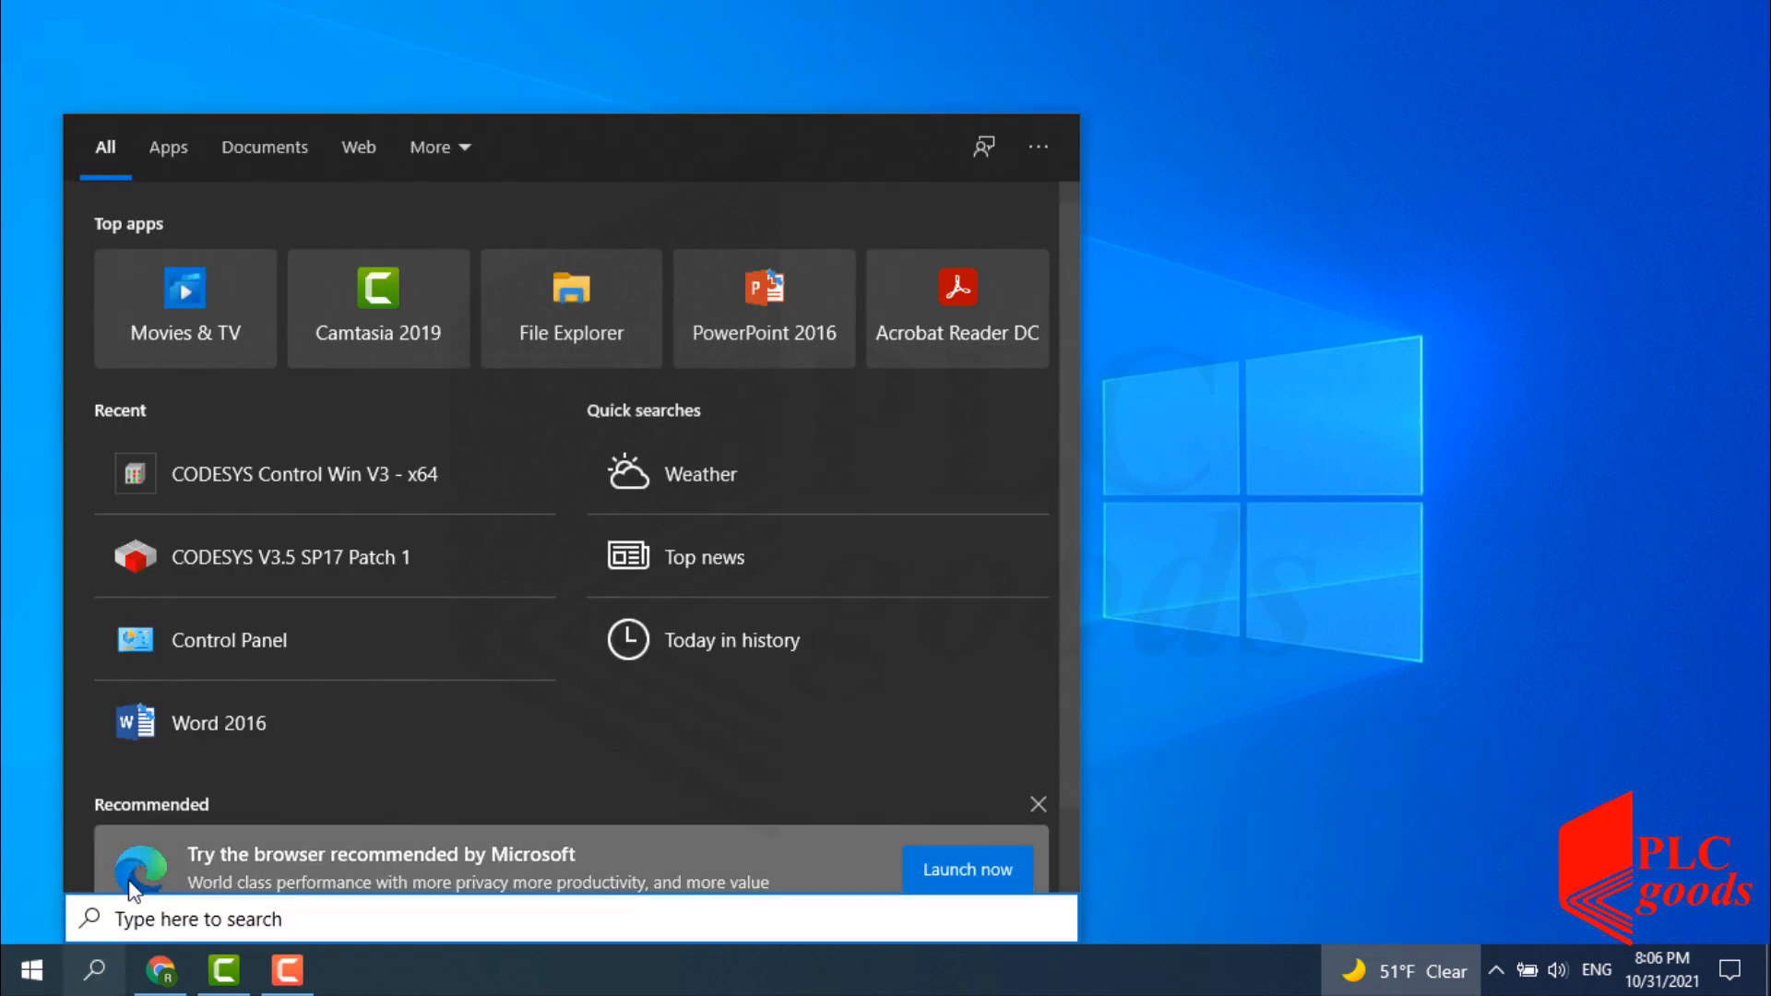
{"action": "left_click", "coordinate": [241, 641]}
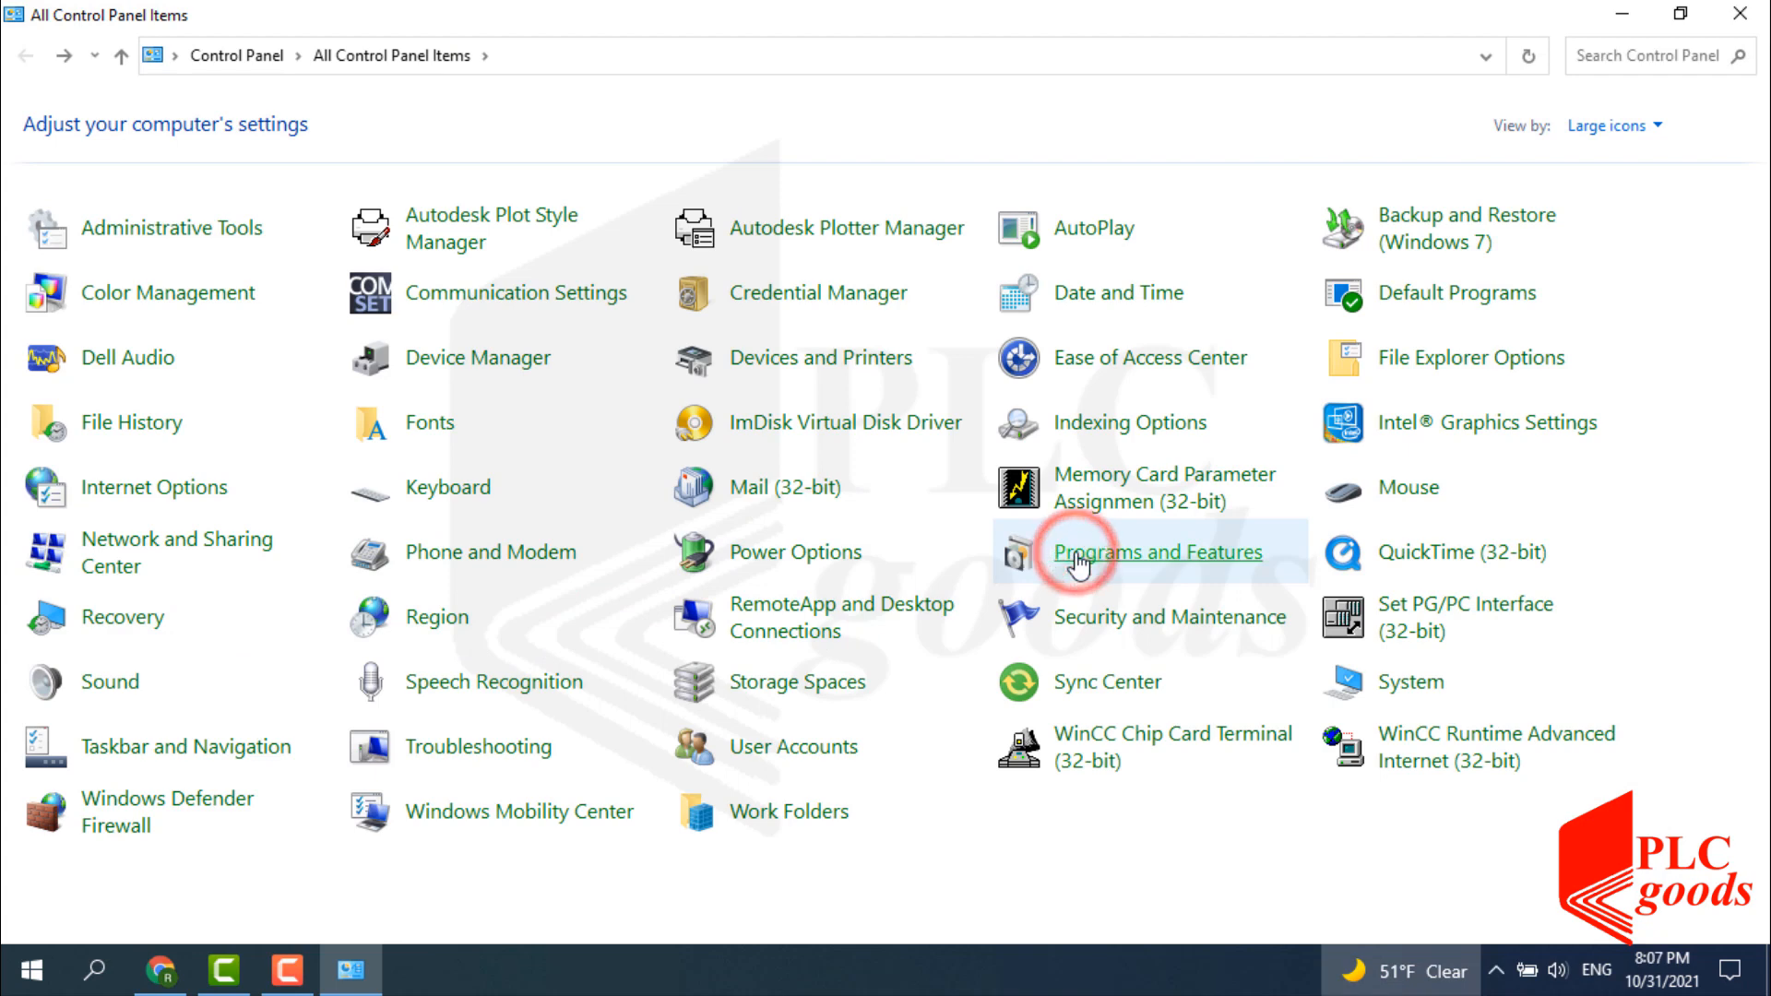
{"action": "left_click", "coordinate": [1075, 550]}
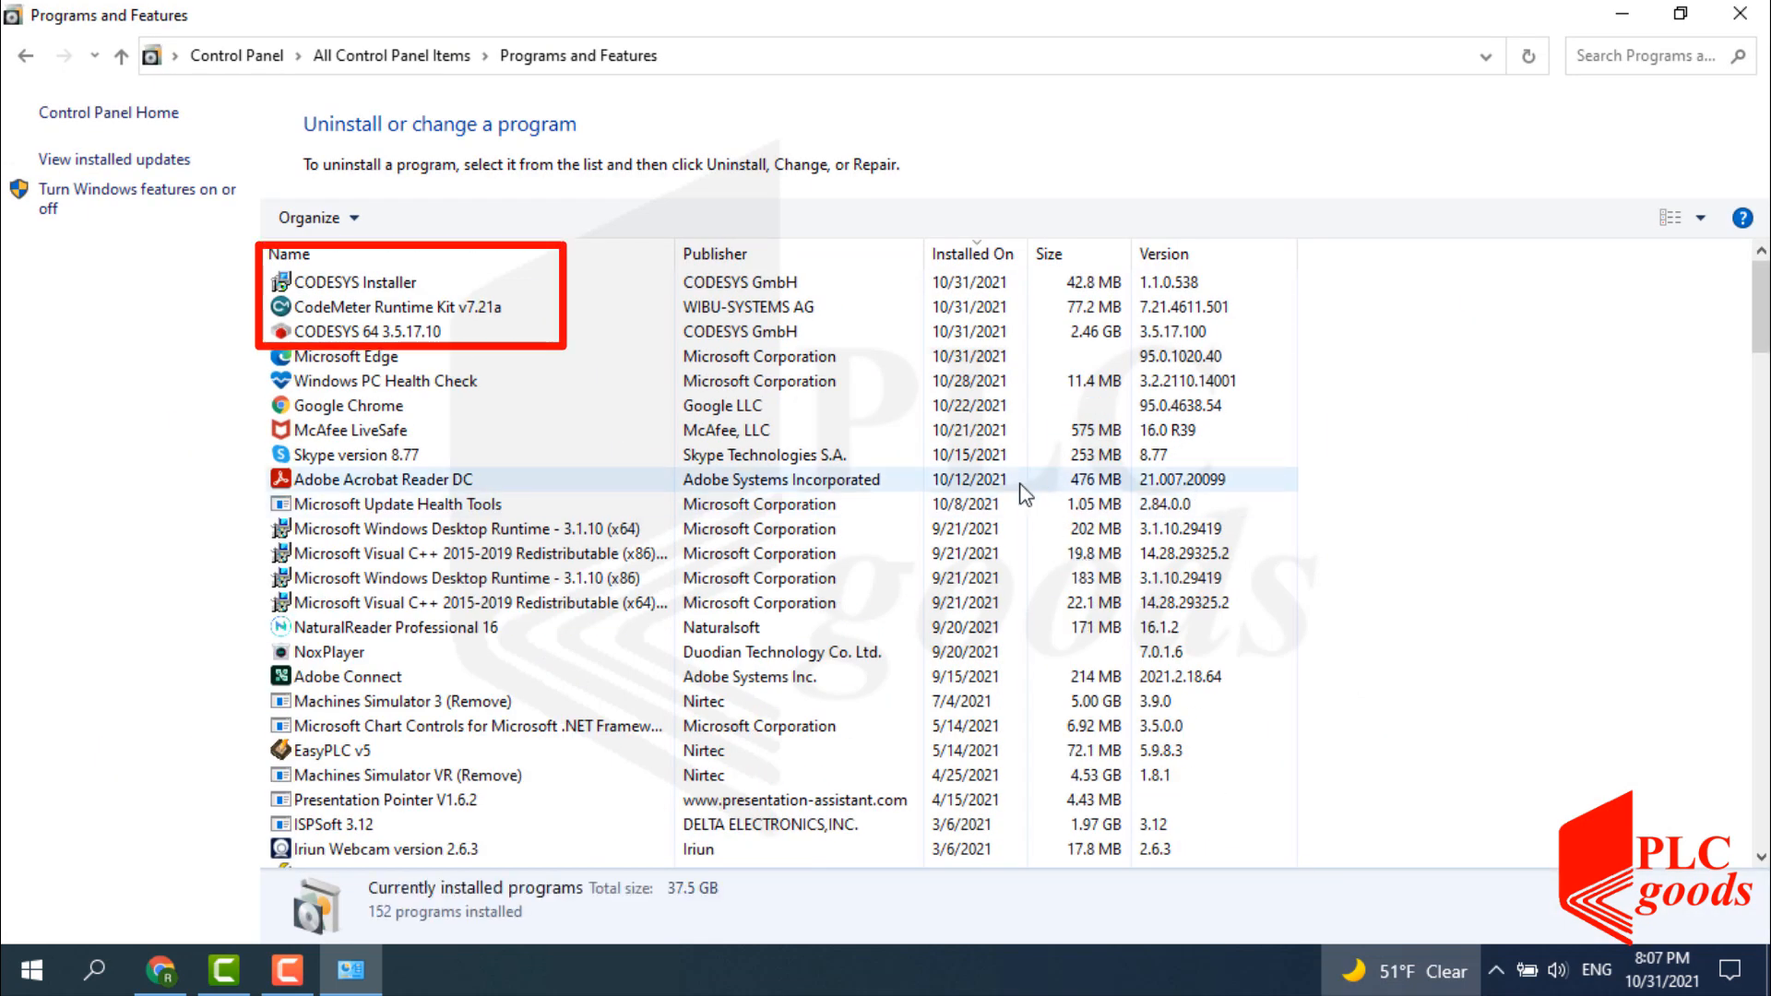
{"action": "left_click", "coordinate": [401, 284]}
{"action": "left_click", "coordinate": [410, 310]}
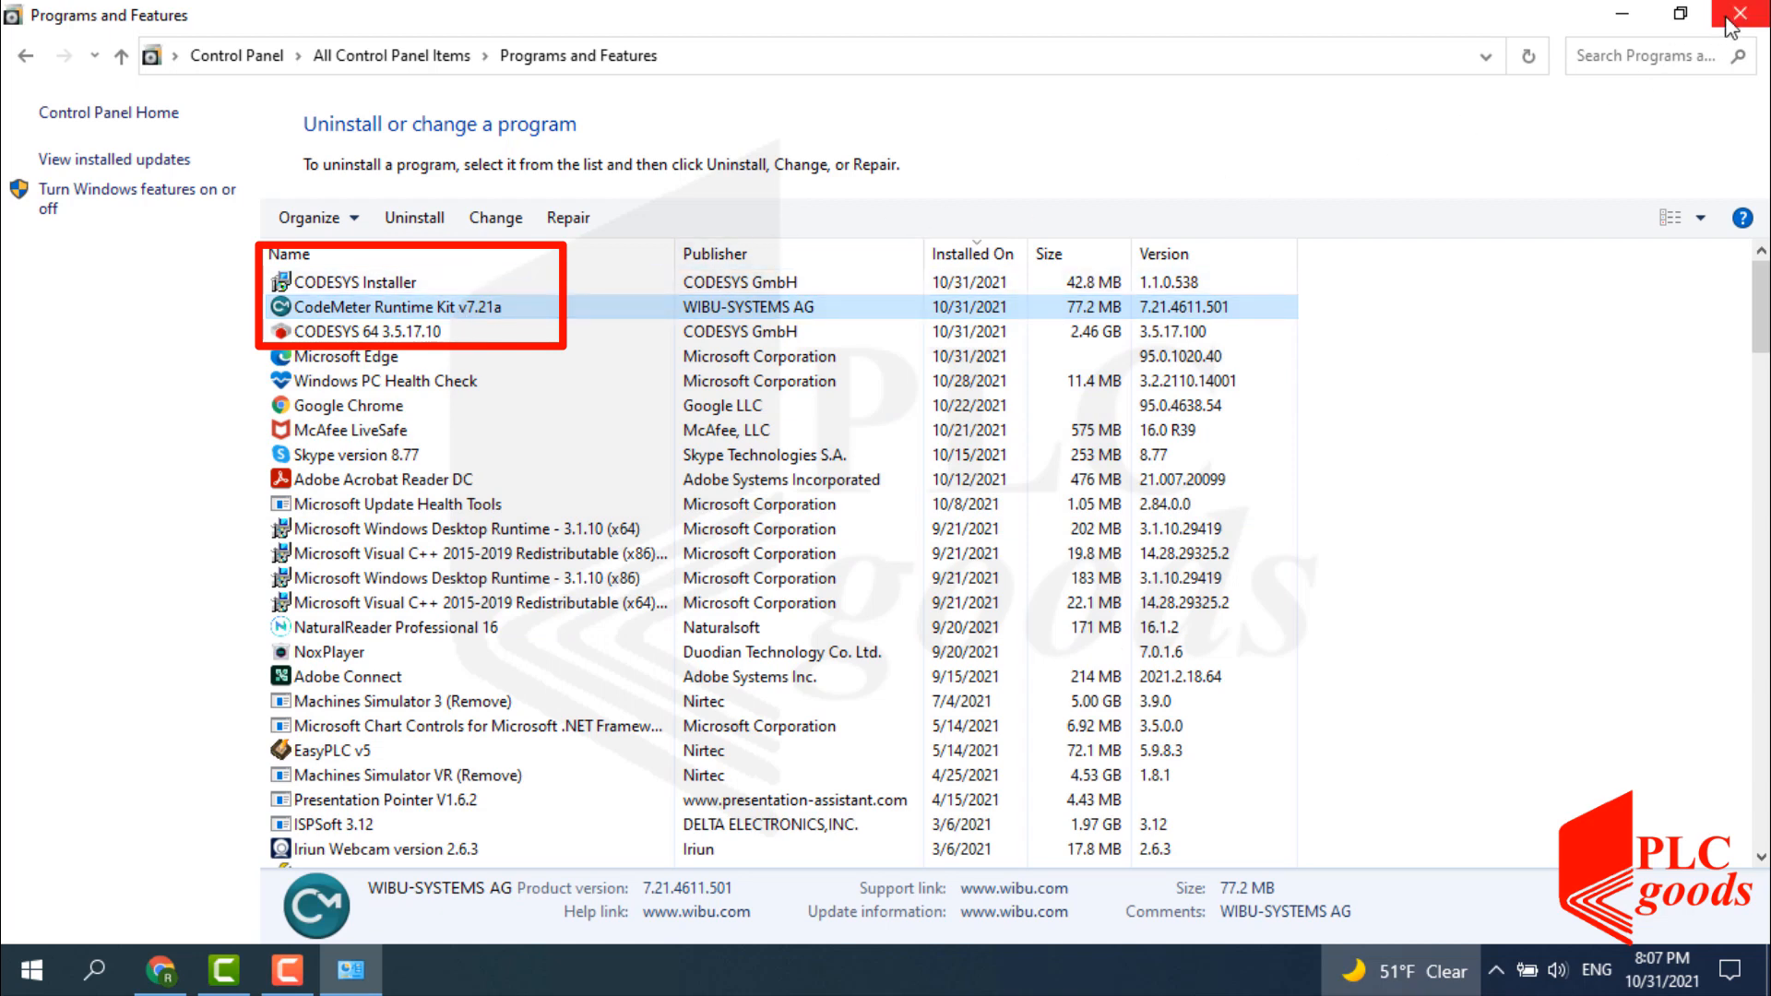
{"action": "left_click", "coordinate": [1719, 27]}
Open Soft Organizer from the tray, sort by install date newest first, and tick CODESYS 64 3.5.17.10.
{"action": "left_click", "coordinate": [1492, 956]}
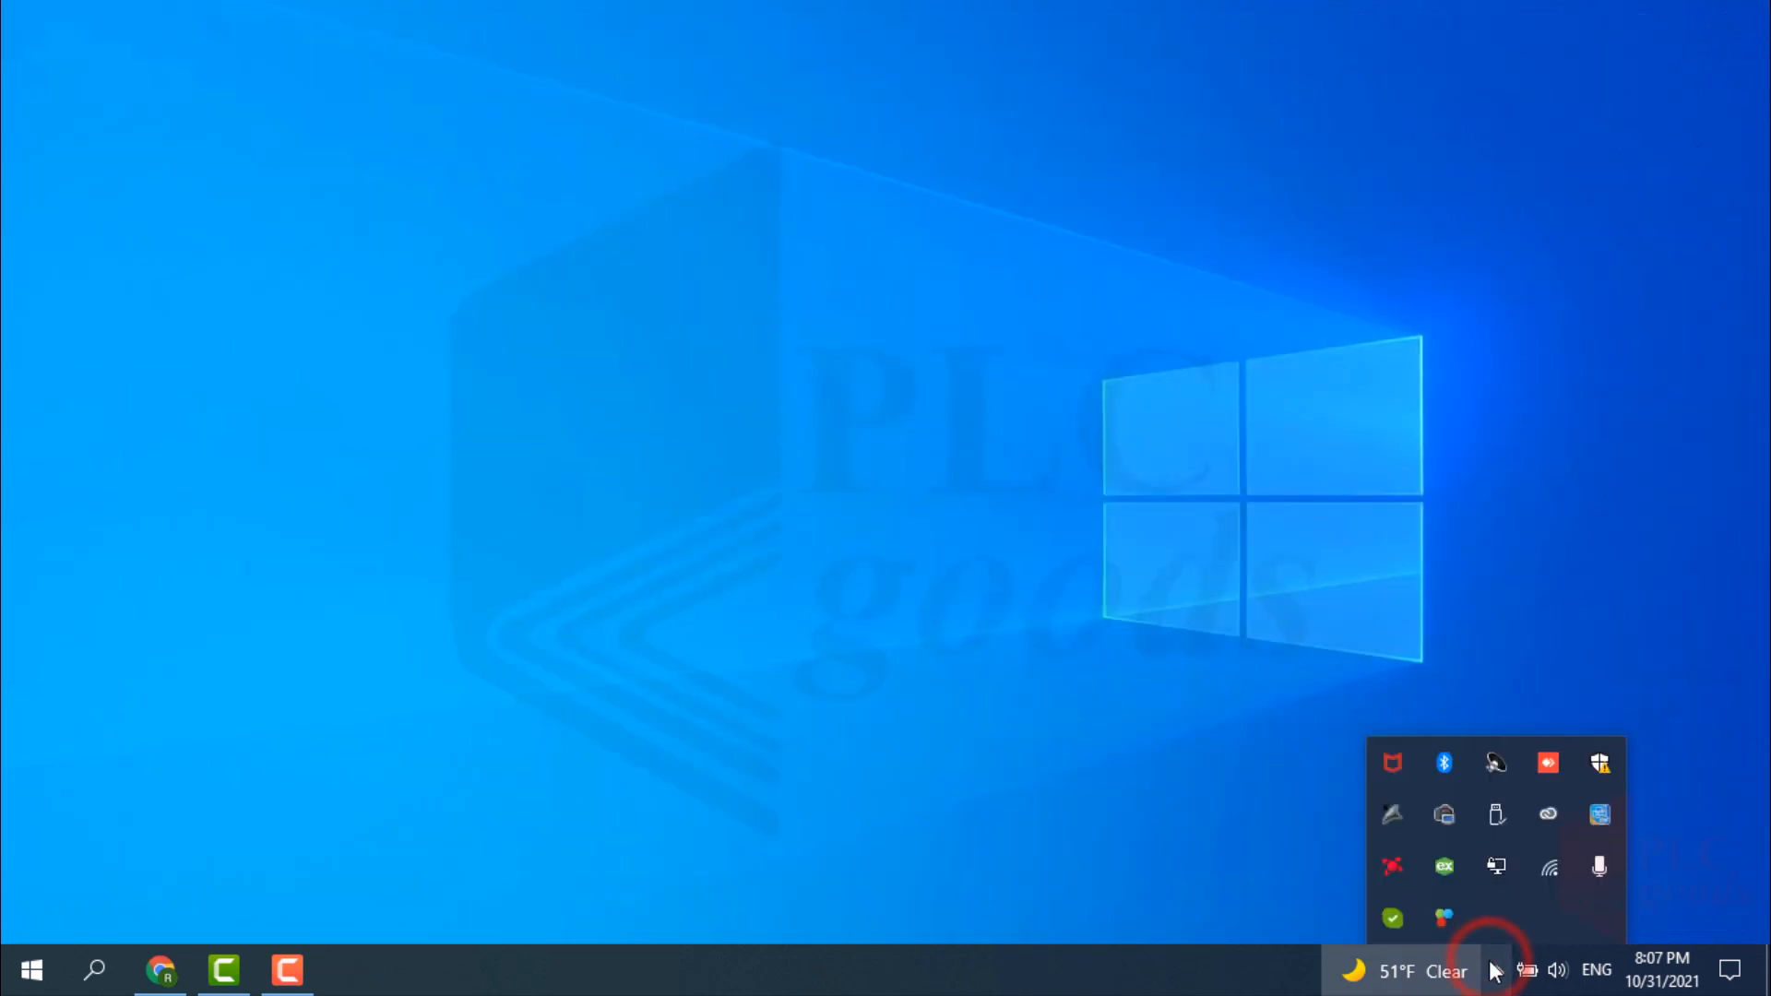
{"action": "right_click", "coordinate": [1443, 915]}
{"action": "left_click", "coordinate": [1489, 832]}
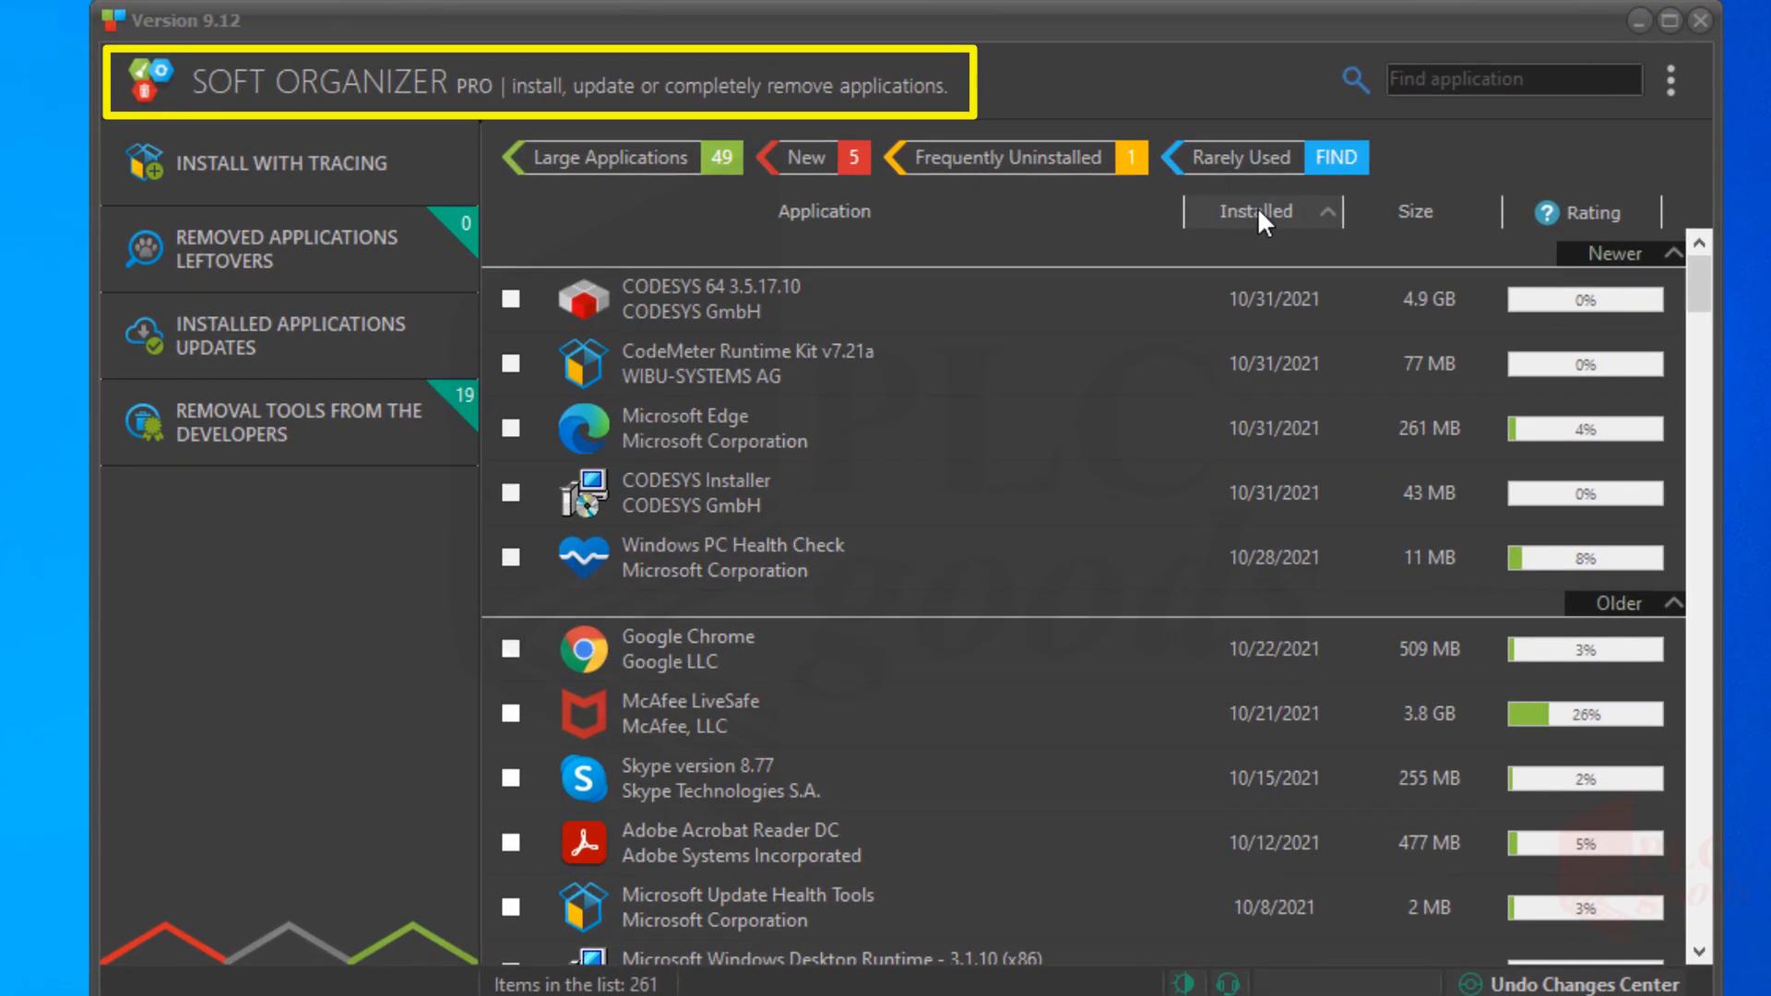
{"action": "left_click", "coordinate": [1174, 229]}
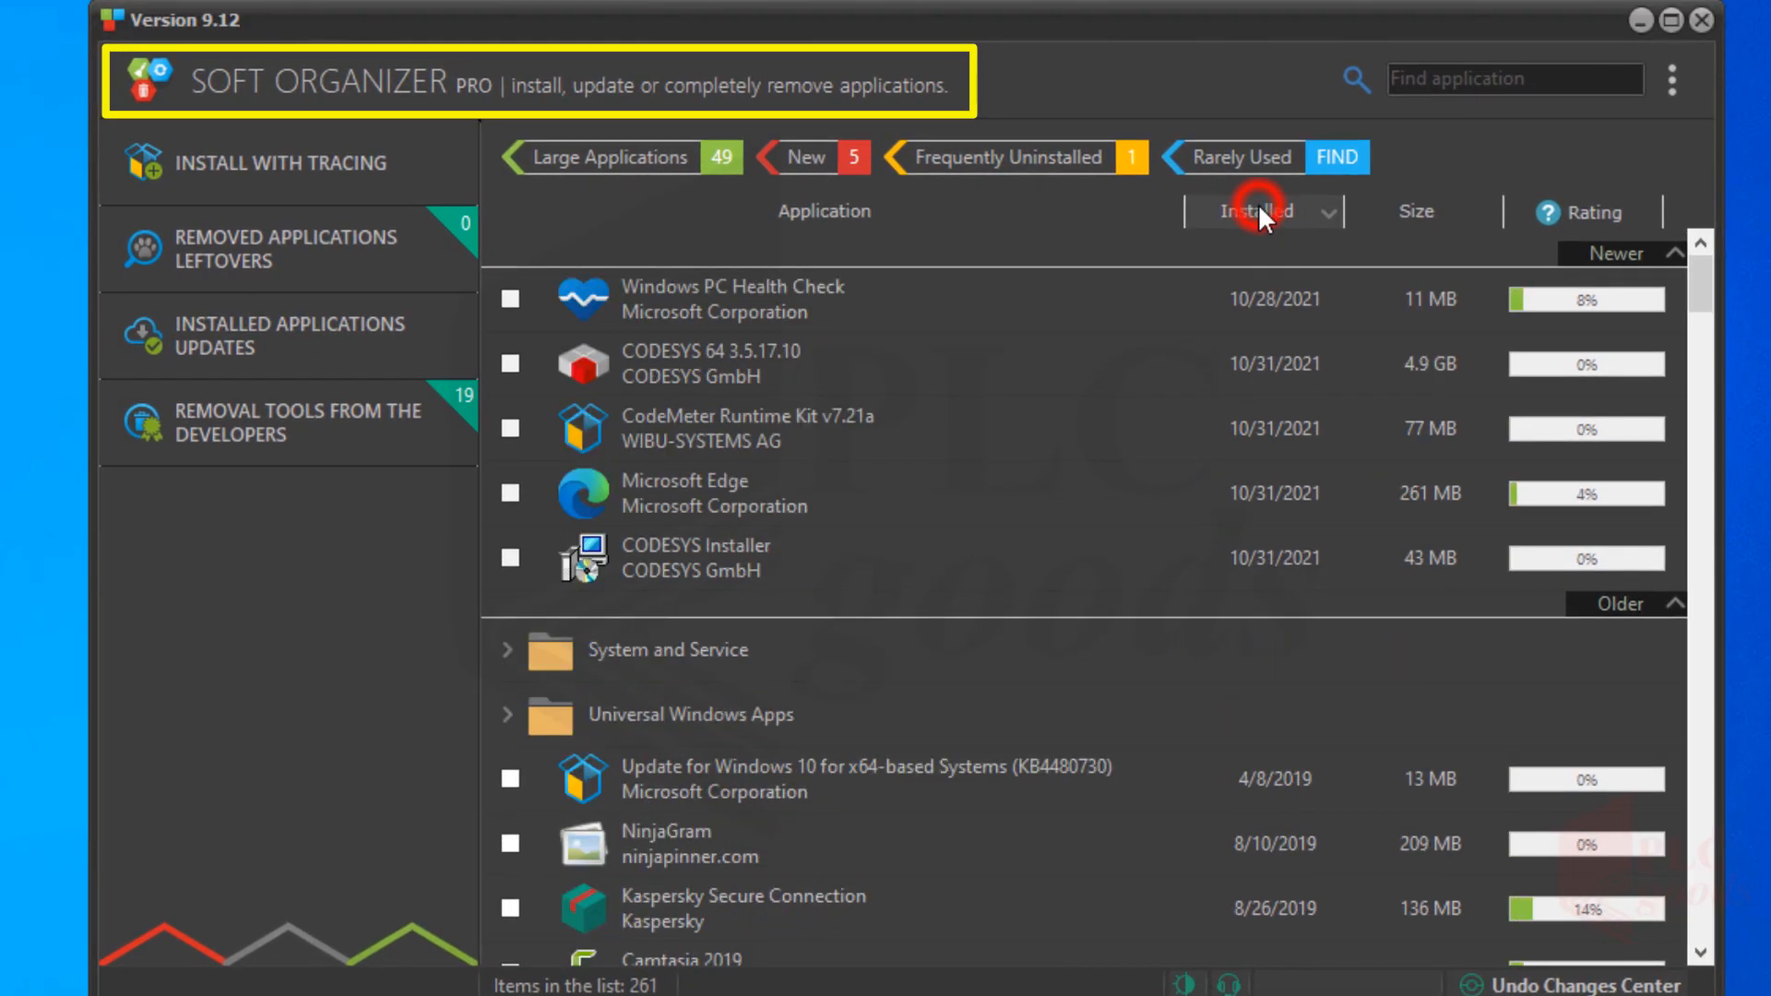
{"action": "left_click", "coordinate": [1260, 212]}
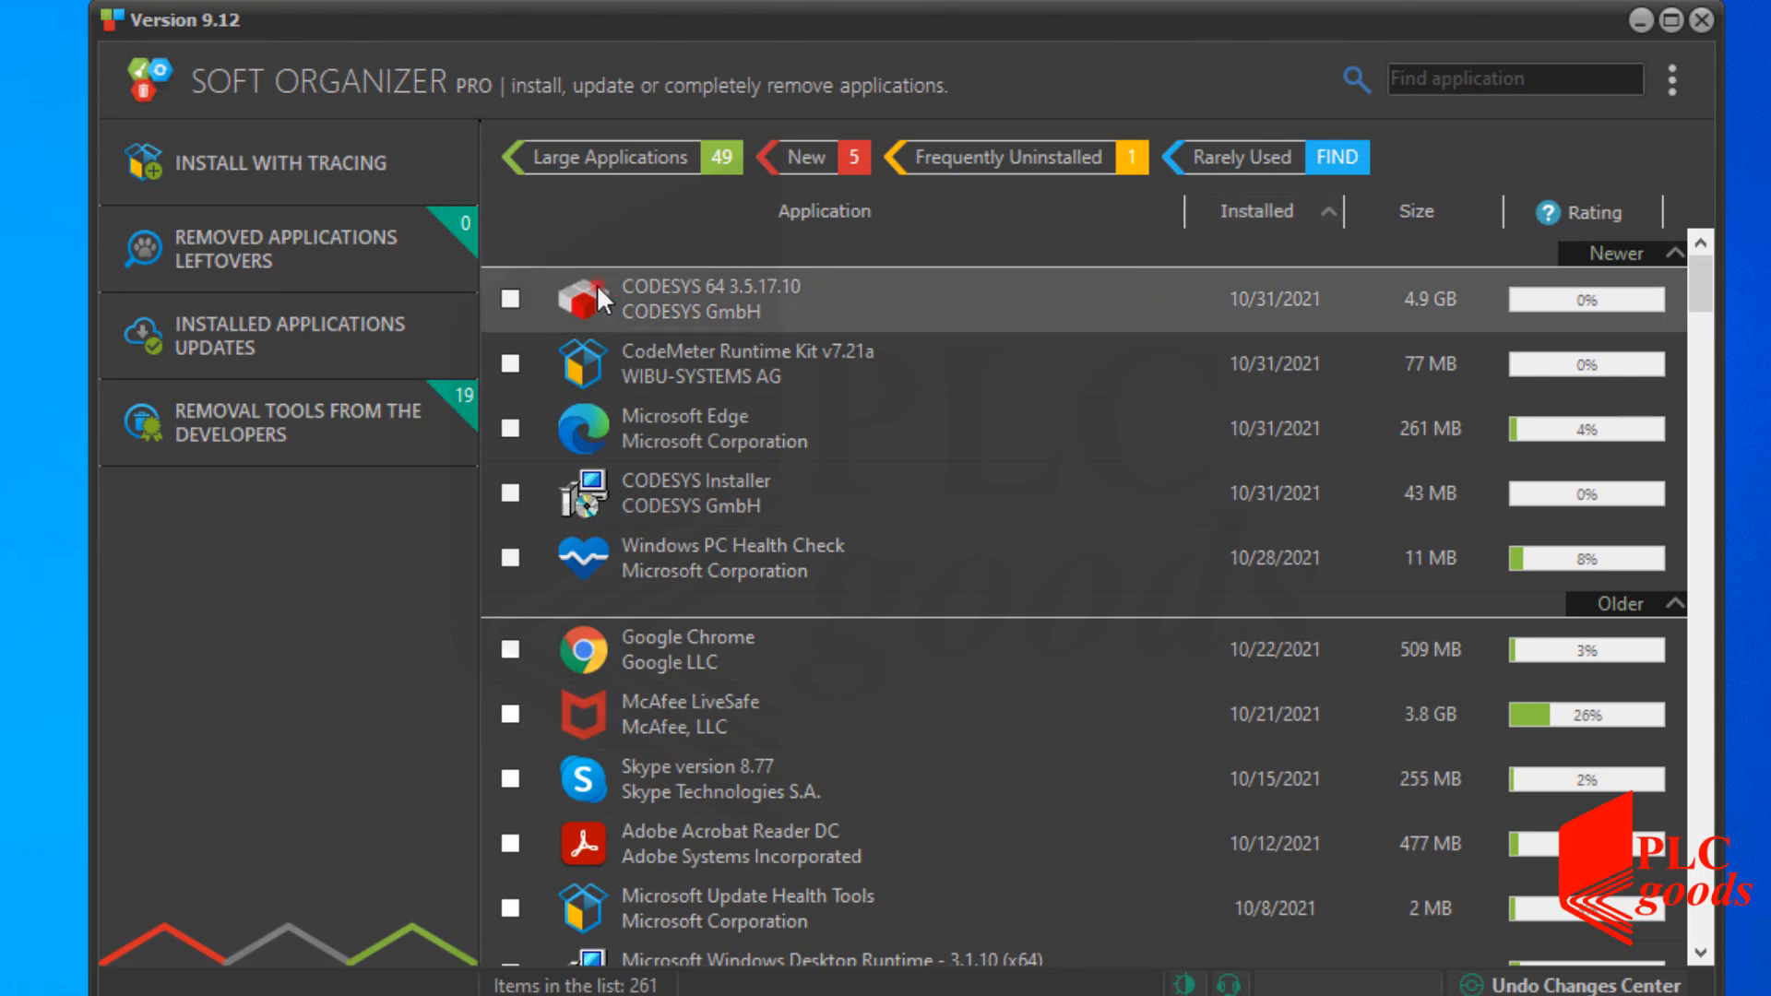
{"action": "left_click", "coordinate": [564, 297]}
{"action": "left_click", "coordinate": [509, 296]}
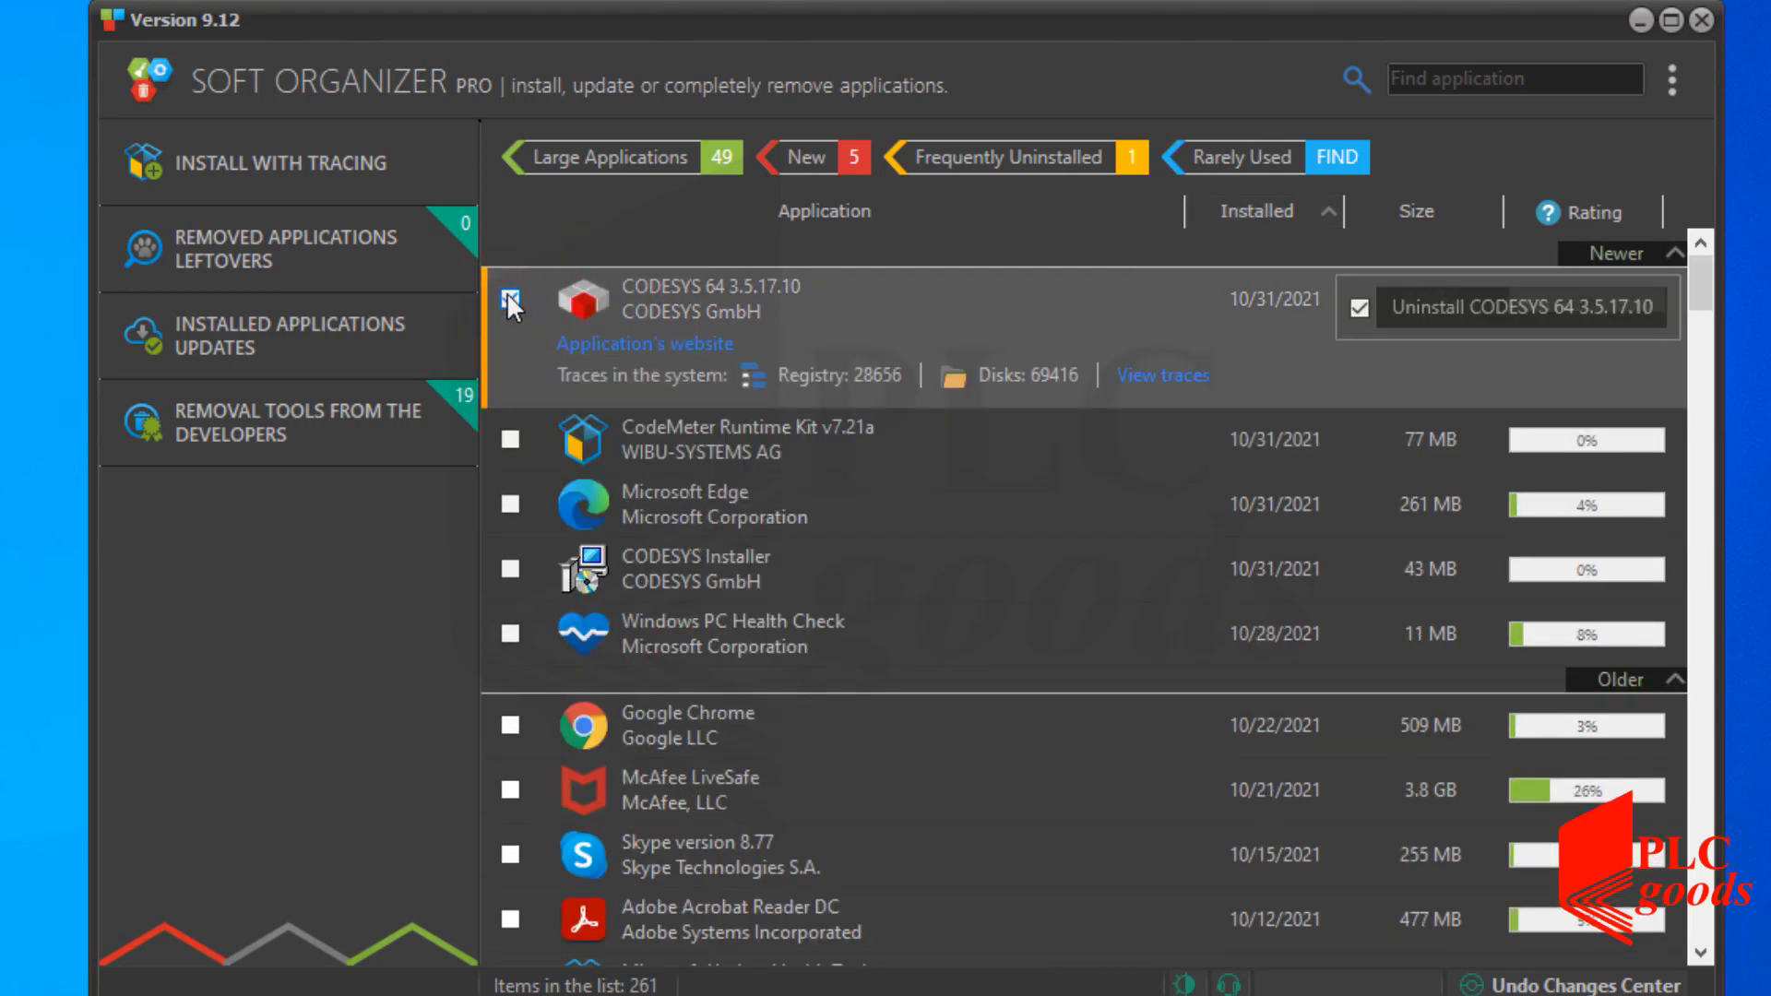
Run the CODESYS 64 3.5.17.10 InstallShield uninstaller with Remove through to Finish.
{"action": "left_click", "coordinate": [1465, 307]}
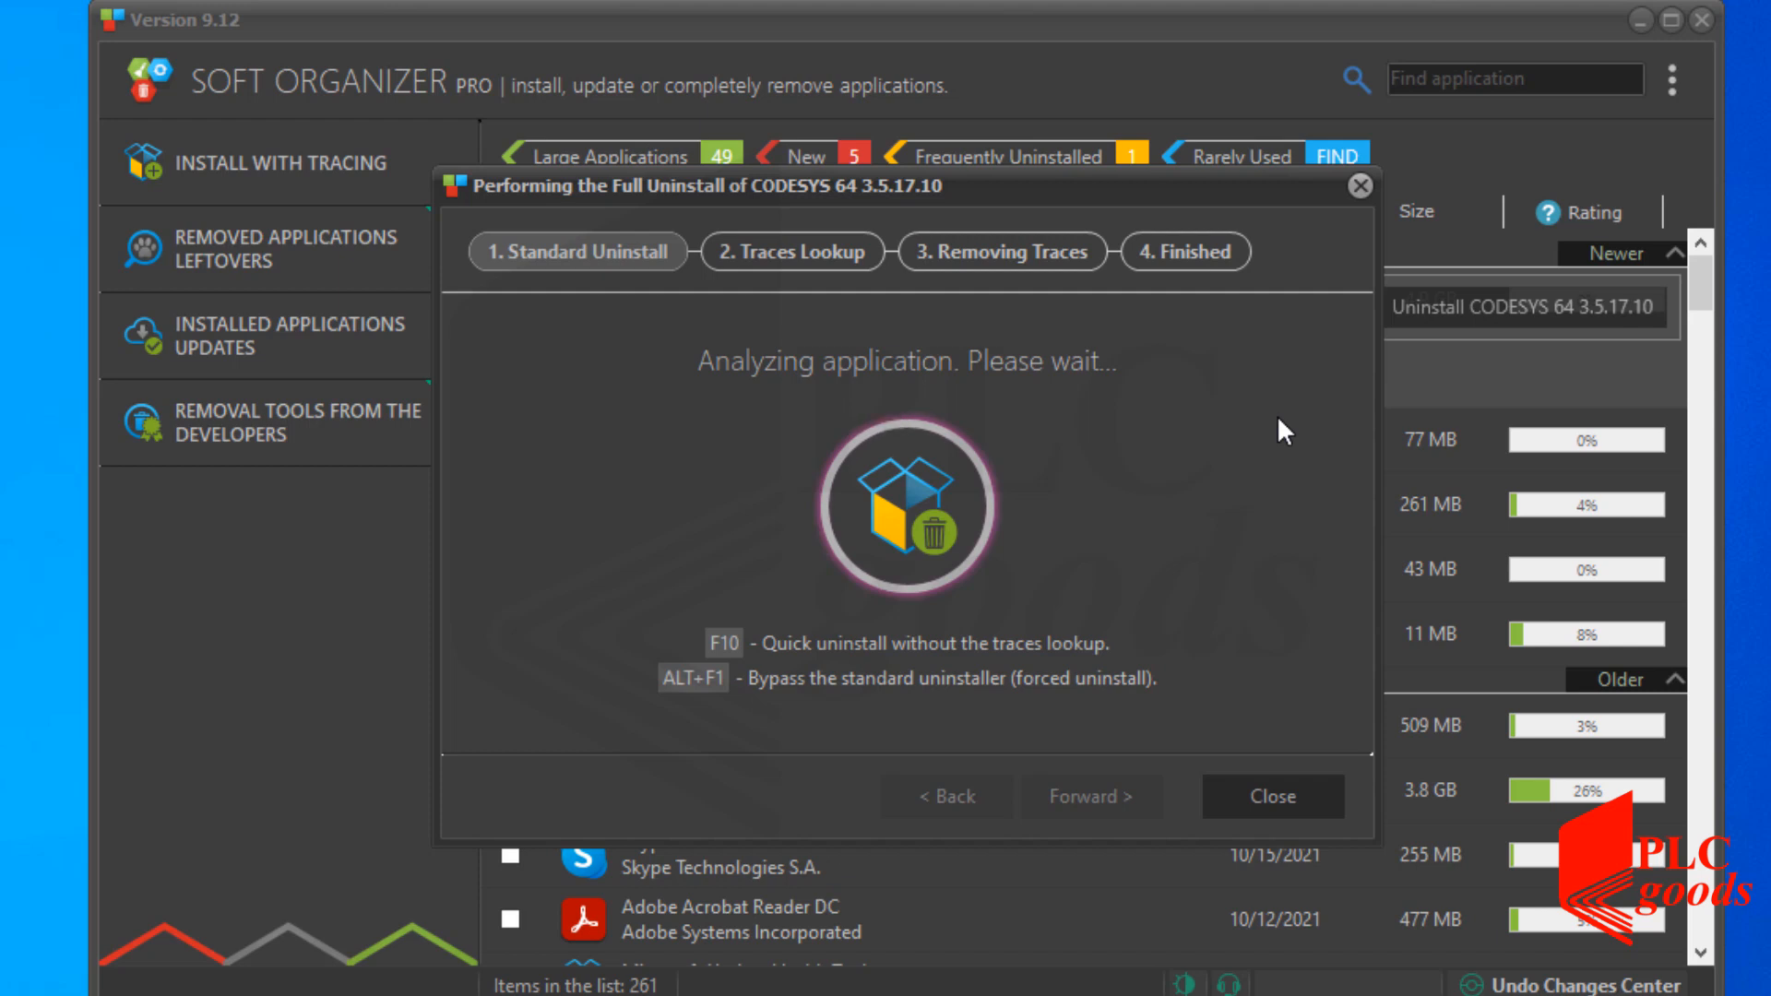
{"action": "left_click", "coordinate": [1084, 773]}
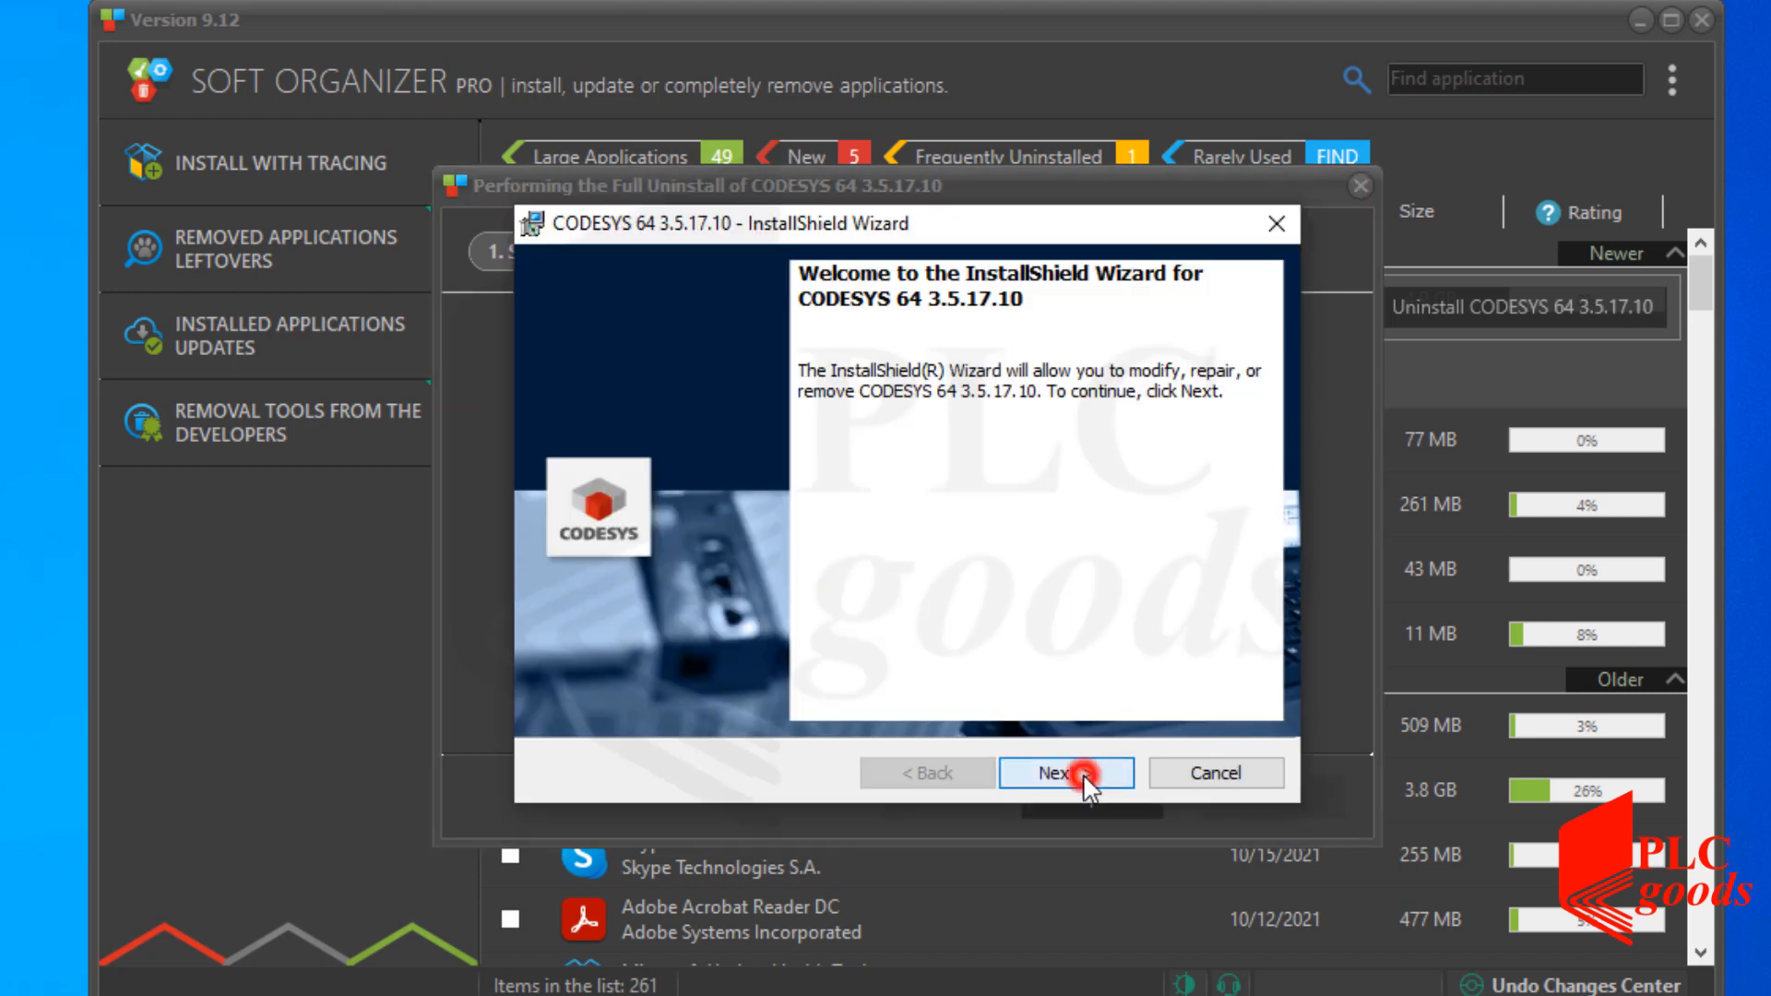
{"action": "left_click", "coordinate": [643, 625]}
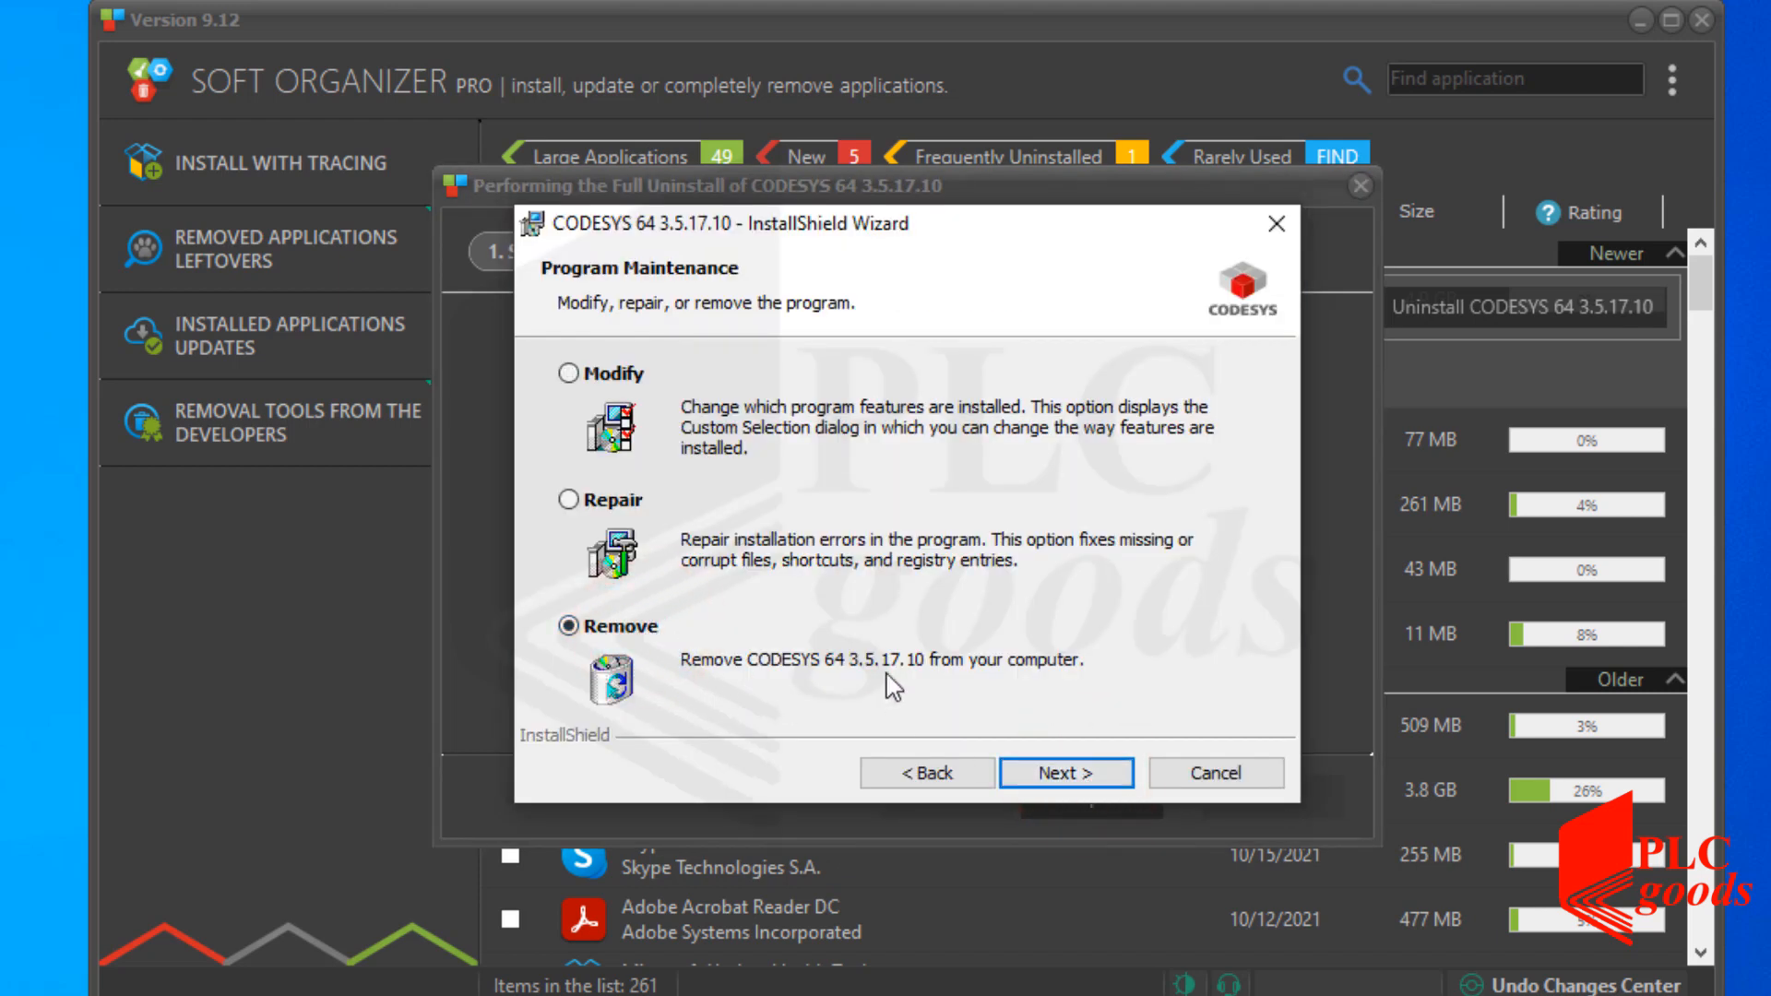
{"action": "left_click", "coordinate": [1067, 773]}
{"action": "left_click", "coordinate": [1075, 772]}
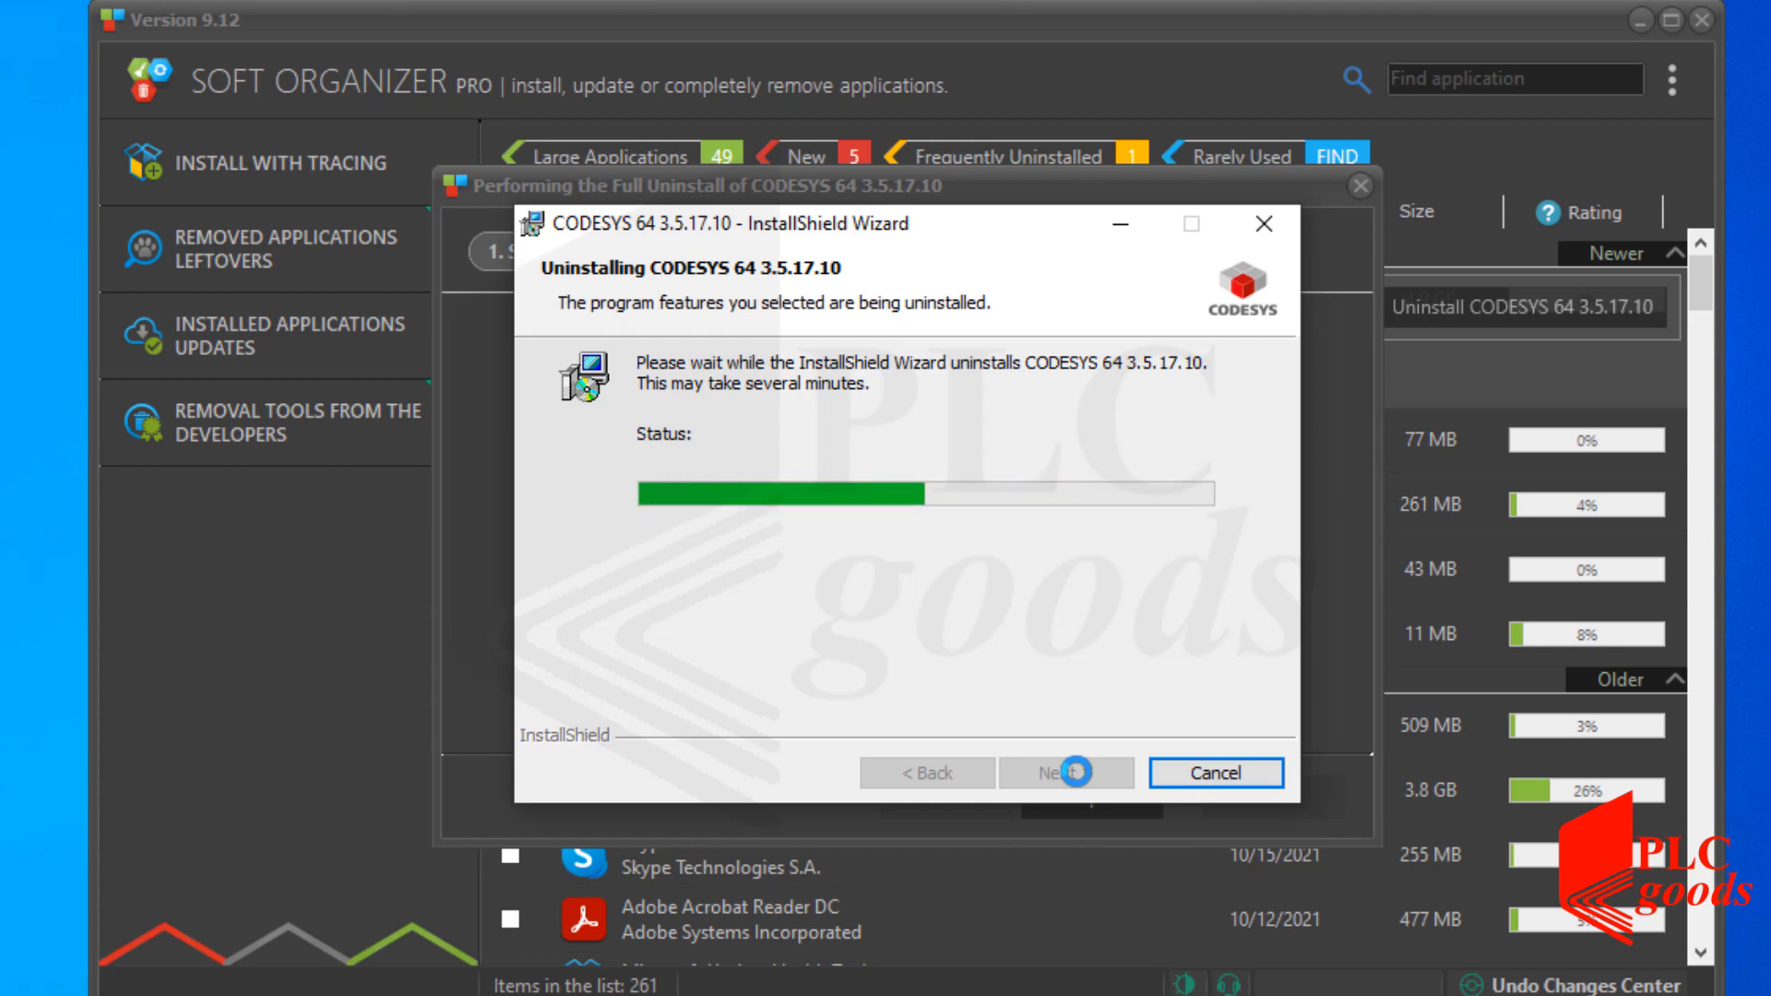
{"action": "left_click", "coordinate": [1075, 772]}
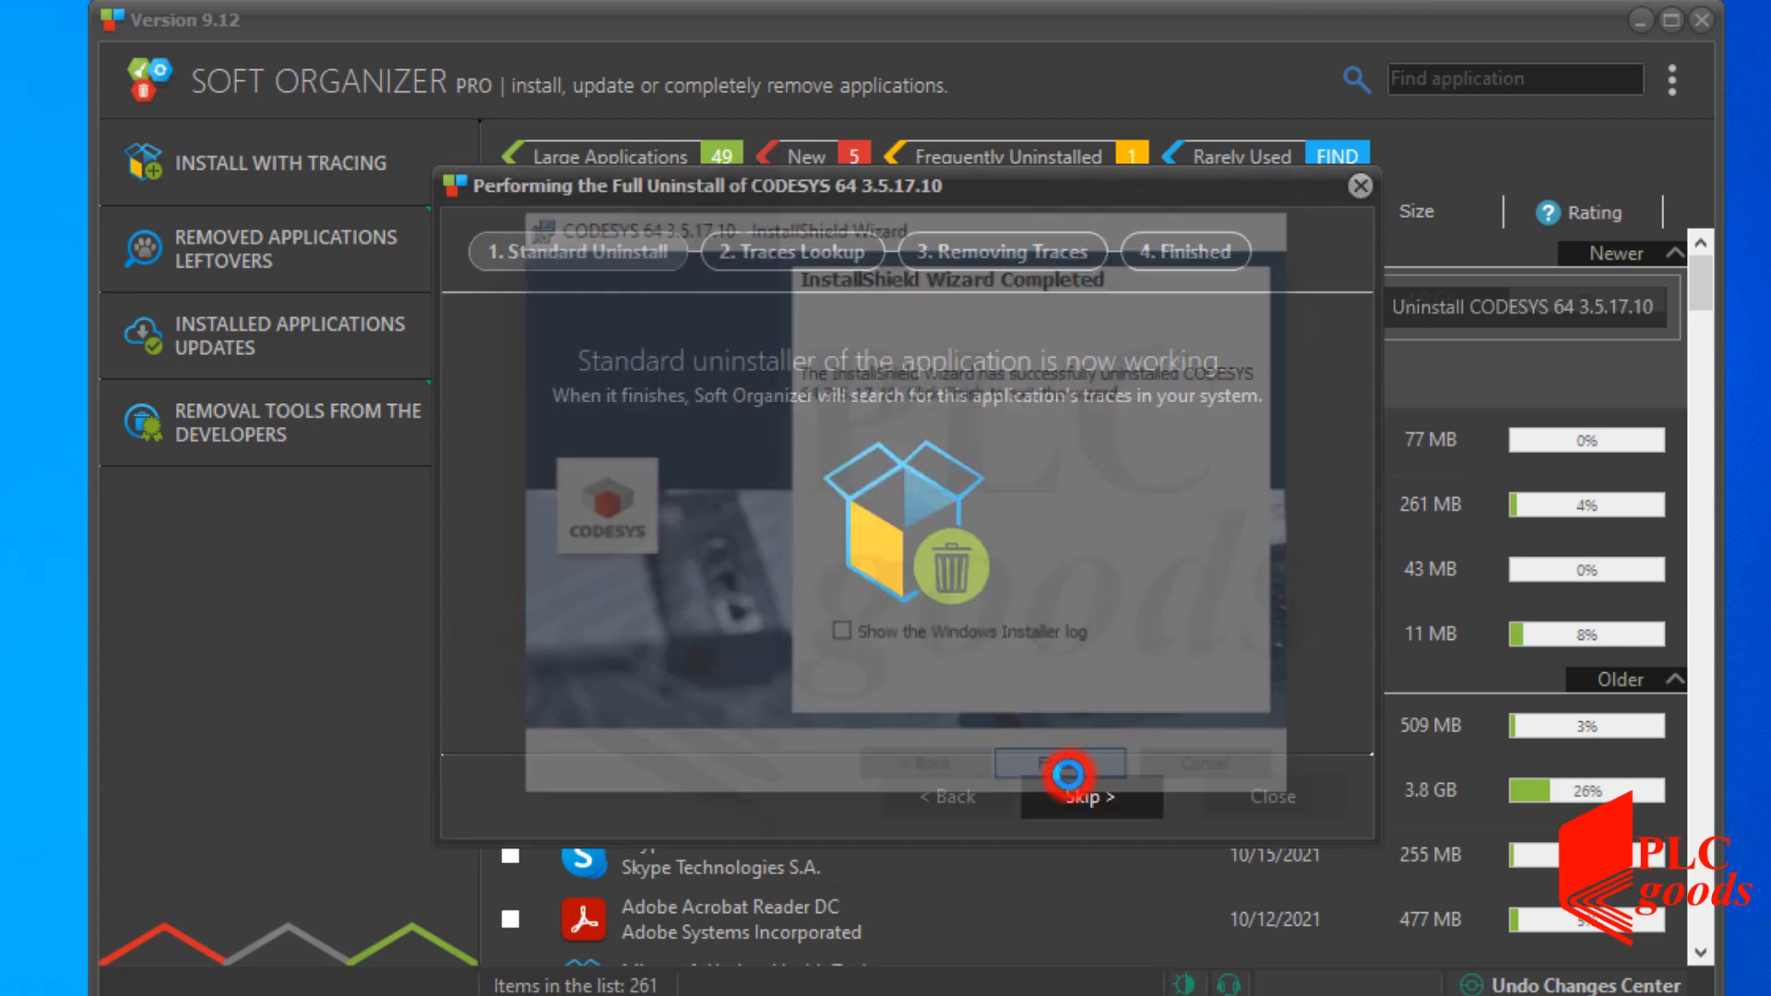
Search for and remove the leftover CODESYS traces, freeing 4.9 GB.
{"action": "left_click", "coordinate": [1068, 793]}
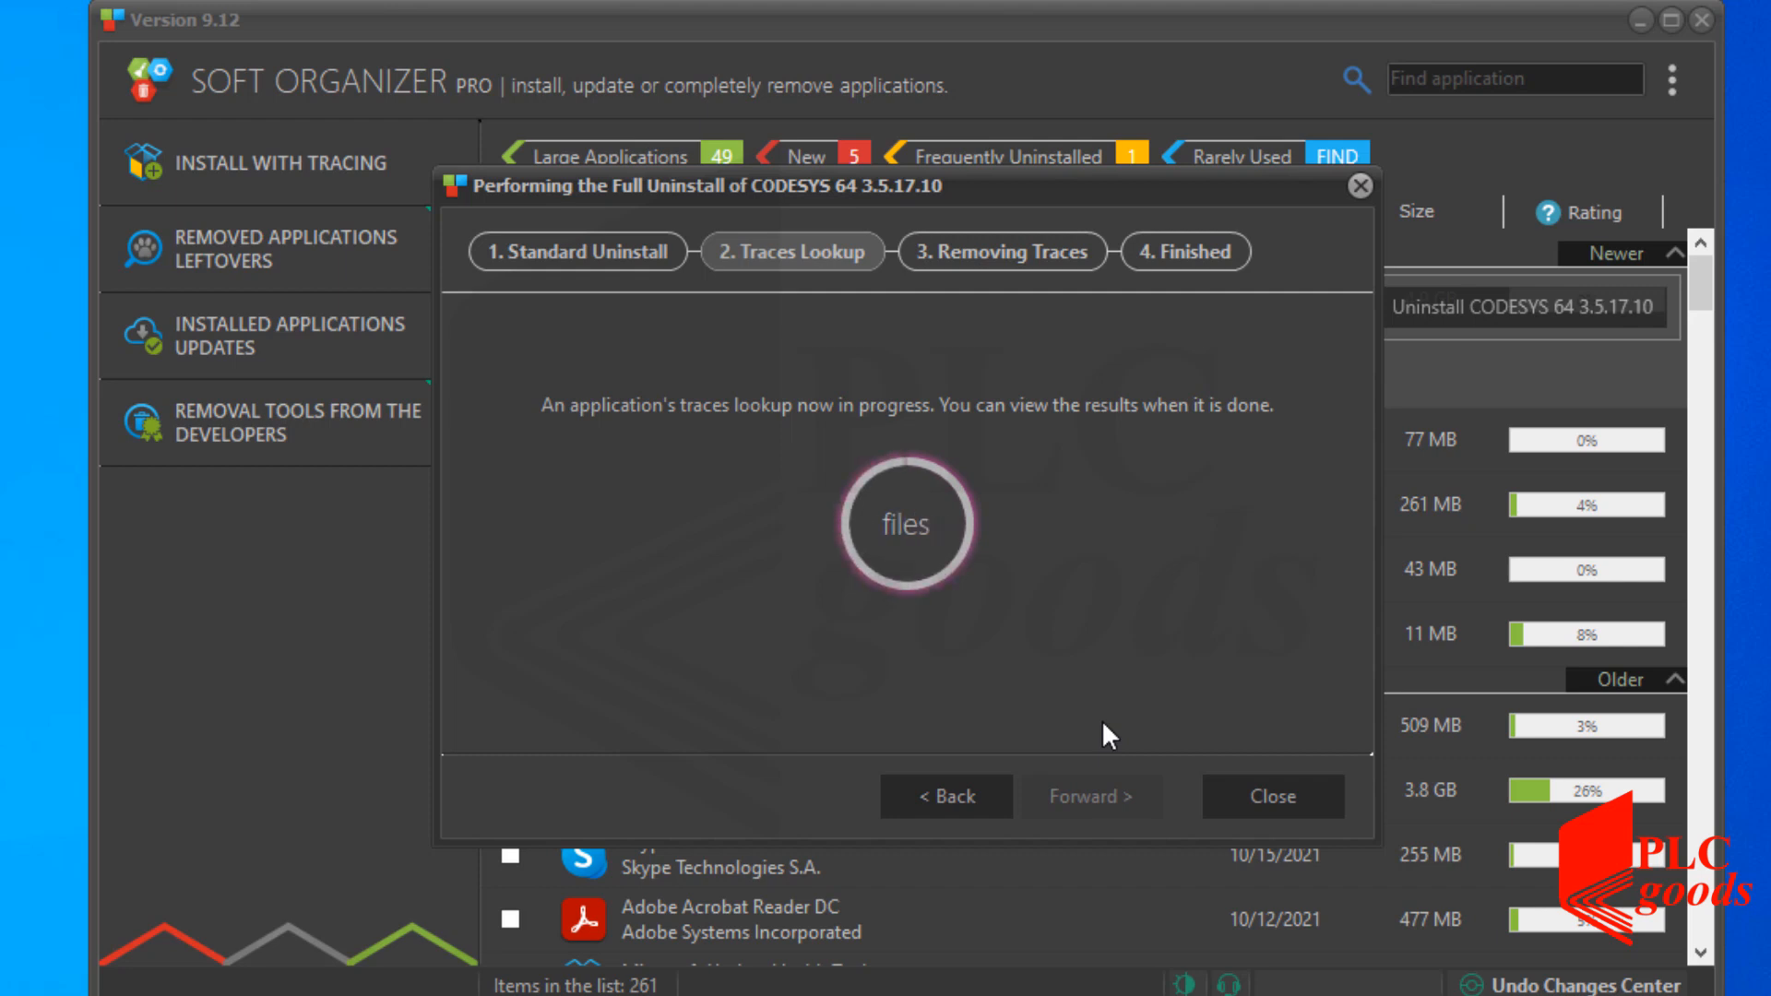
{"action": "left_click", "coordinate": [1083, 797]}
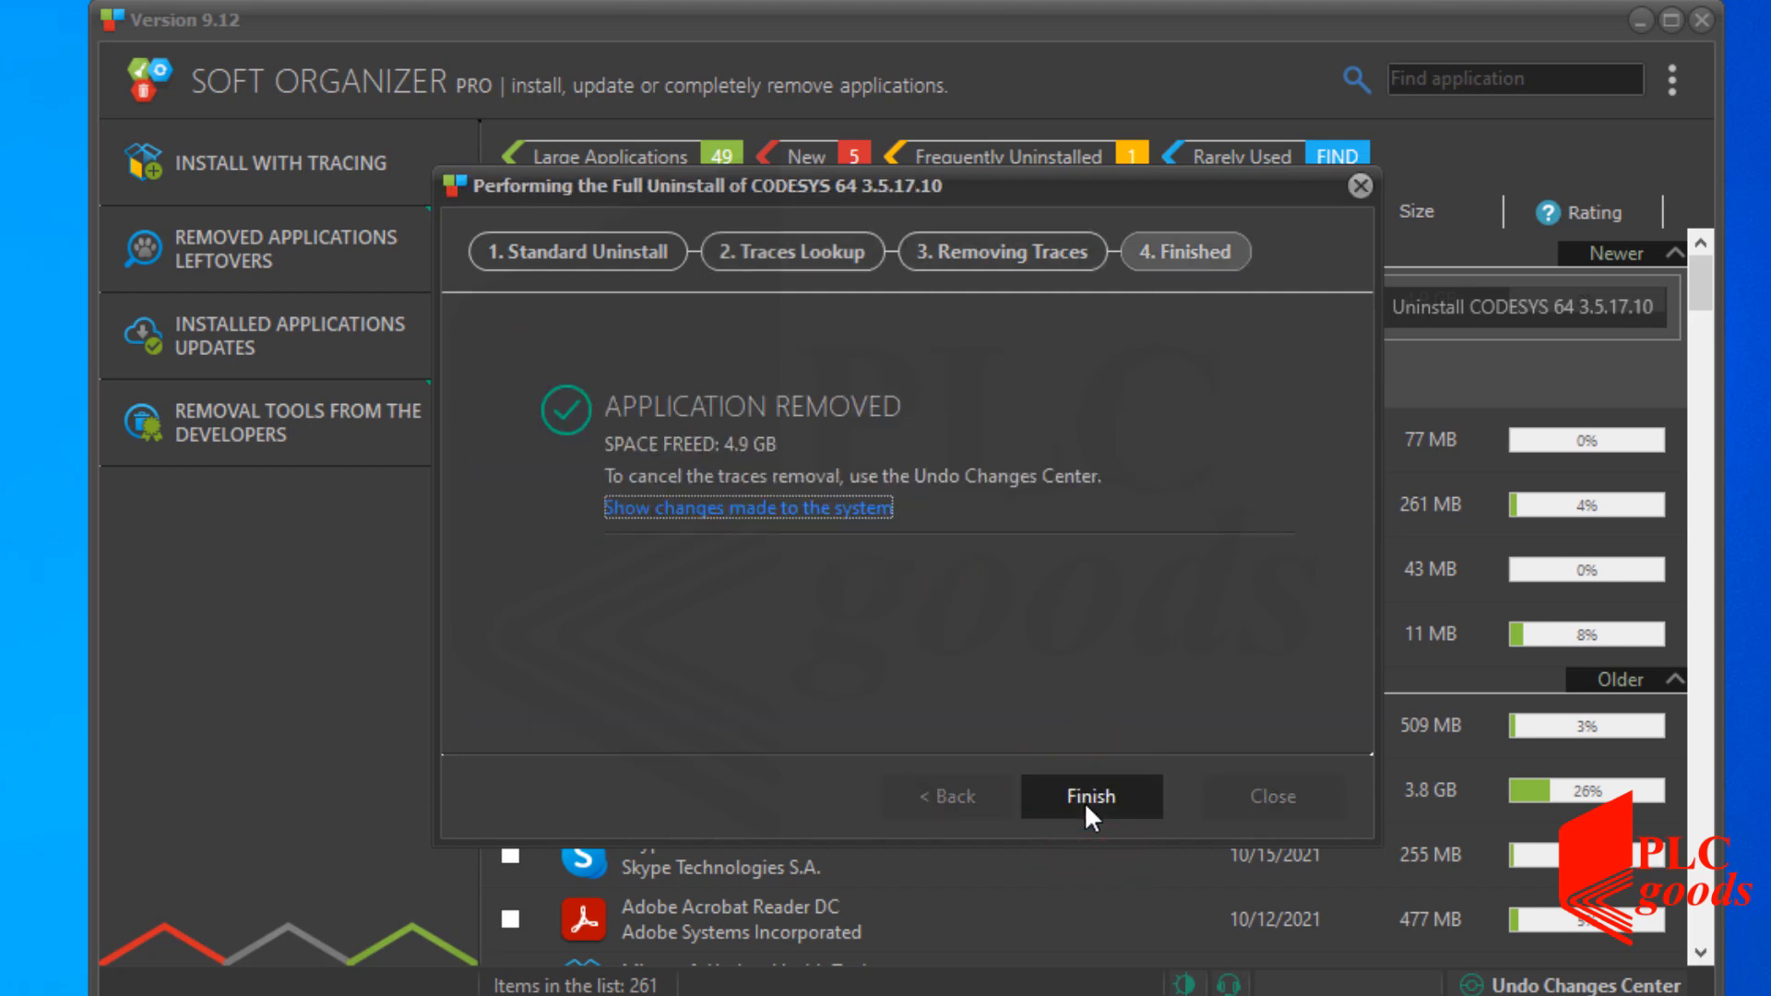
{"action": "left_click", "coordinate": [1085, 800]}
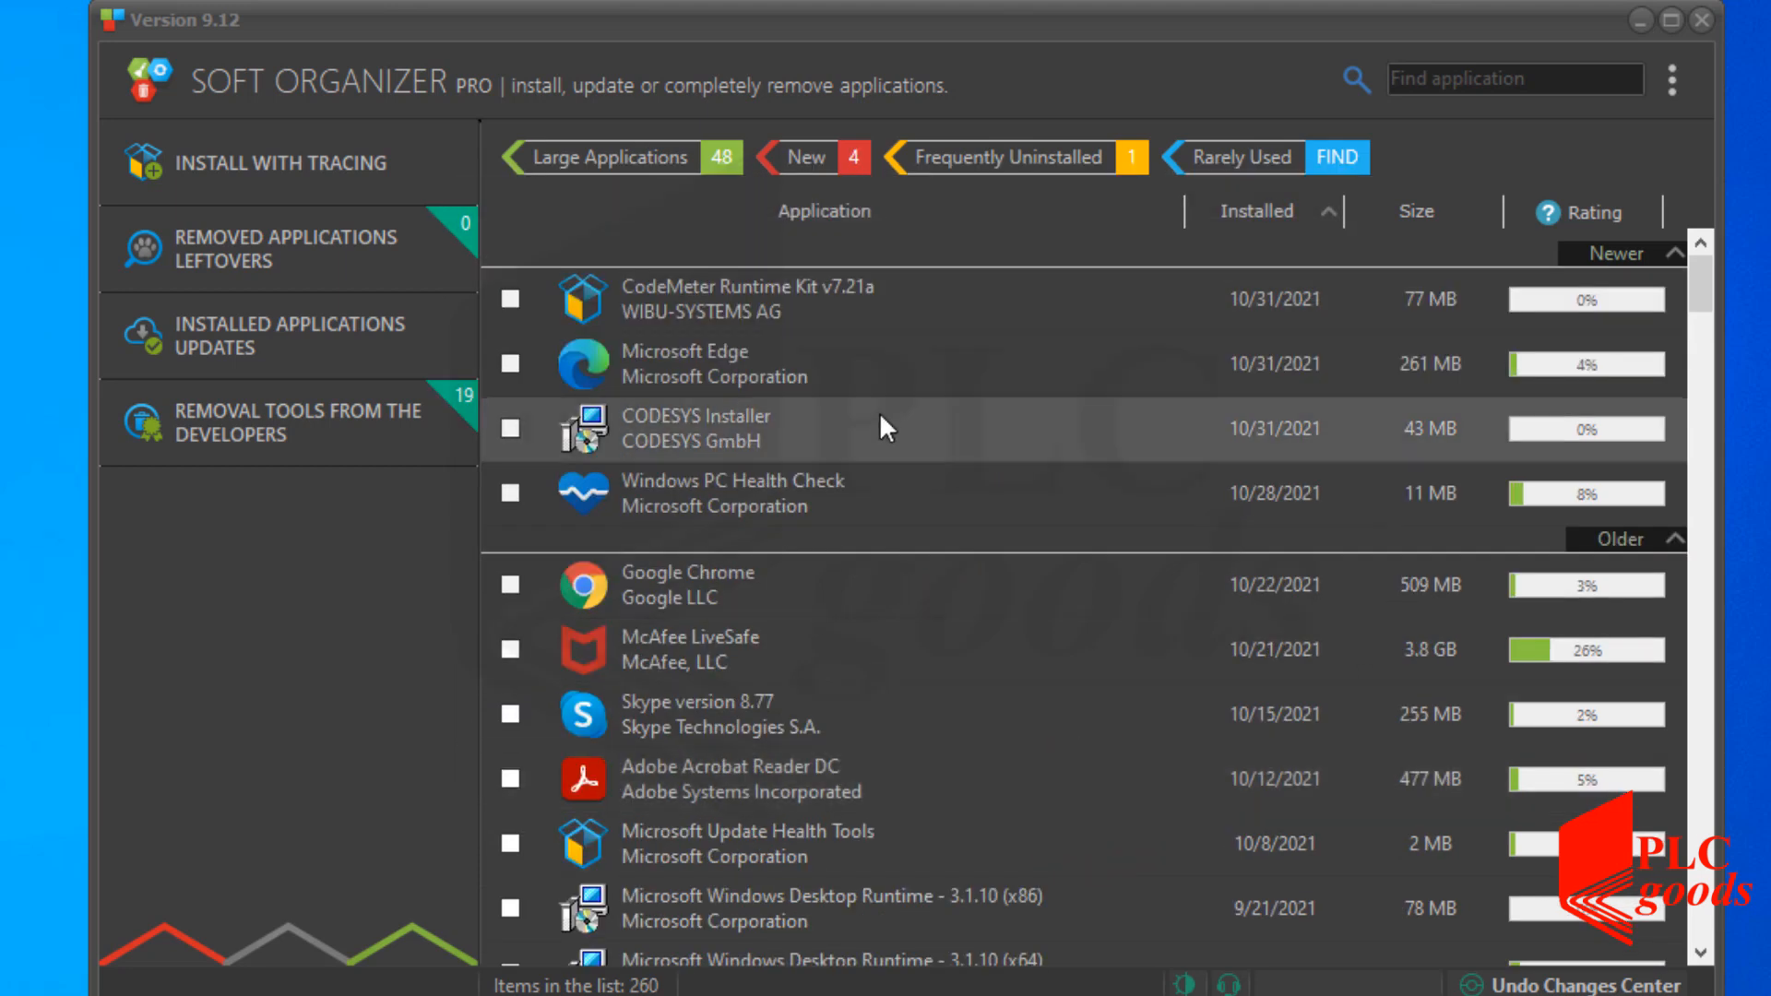
Uninstall CodeMeter Runtime Kit v7.21a through its setup wizard using Remove.
{"action": "left_click", "coordinate": [794, 302]}
{"action": "left_click", "coordinate": [672, 420]}
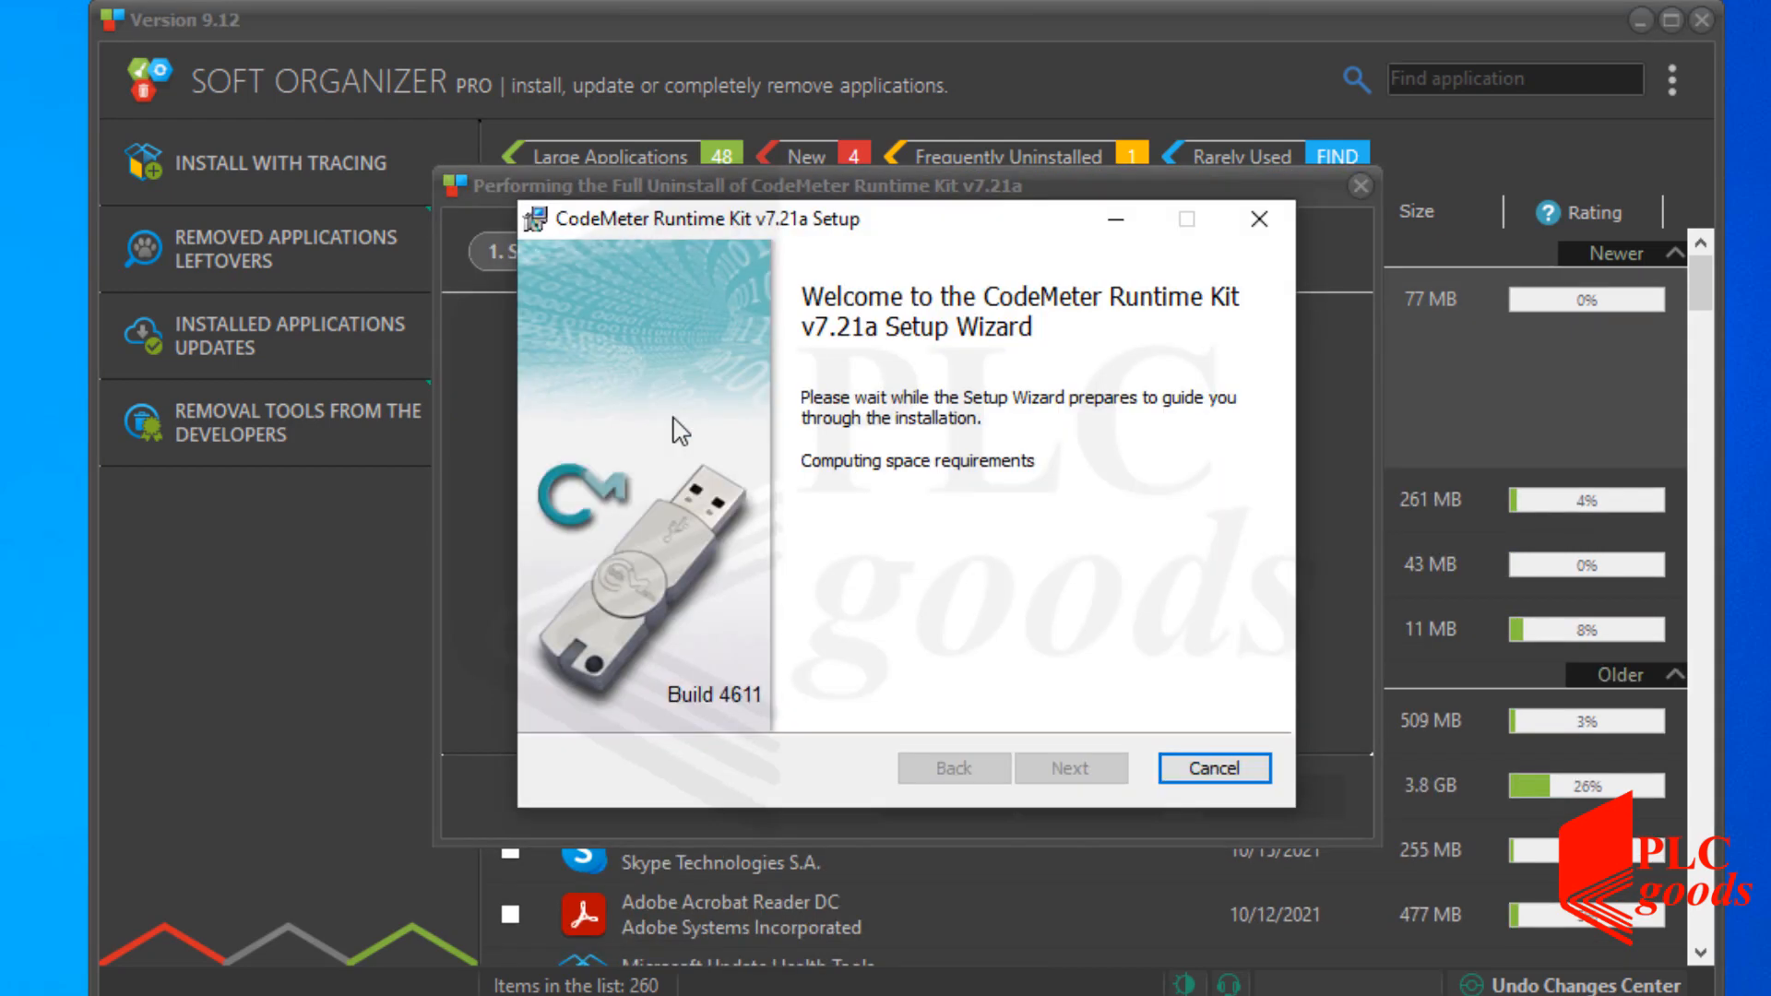
{"action": "left_click", "coordinate": [1067, 772]}
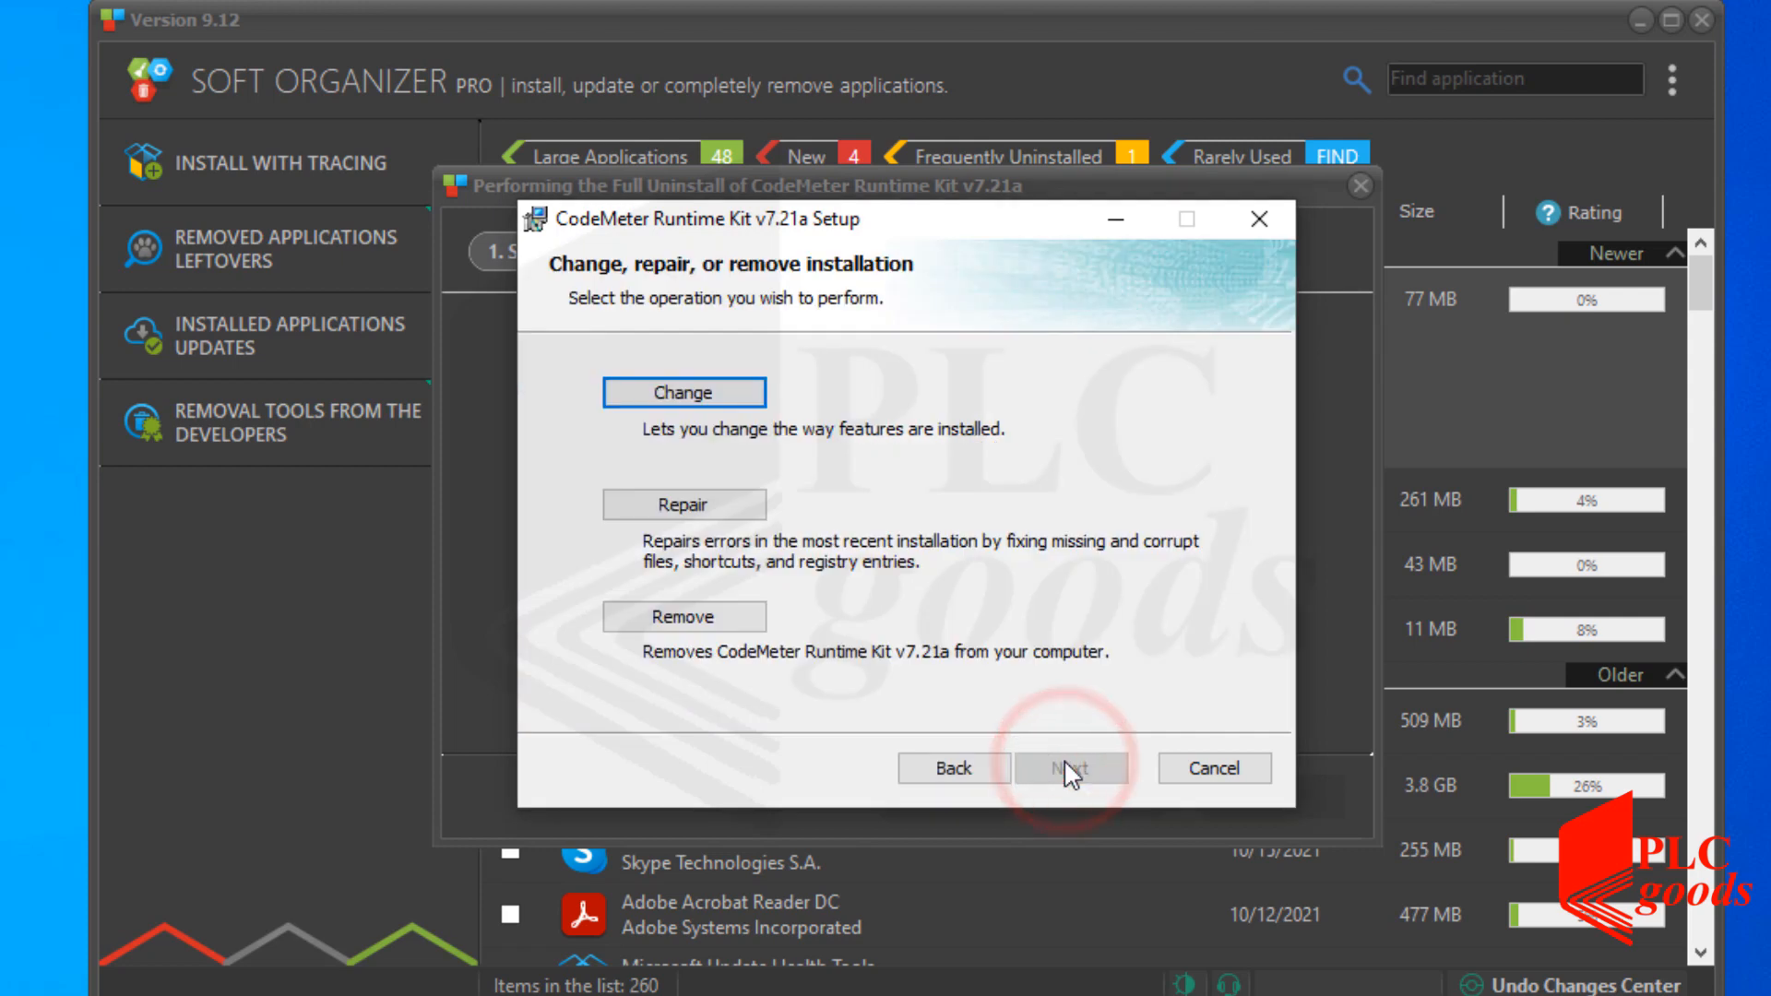
{"action": "left_click", "coordinate": [755, 620]}
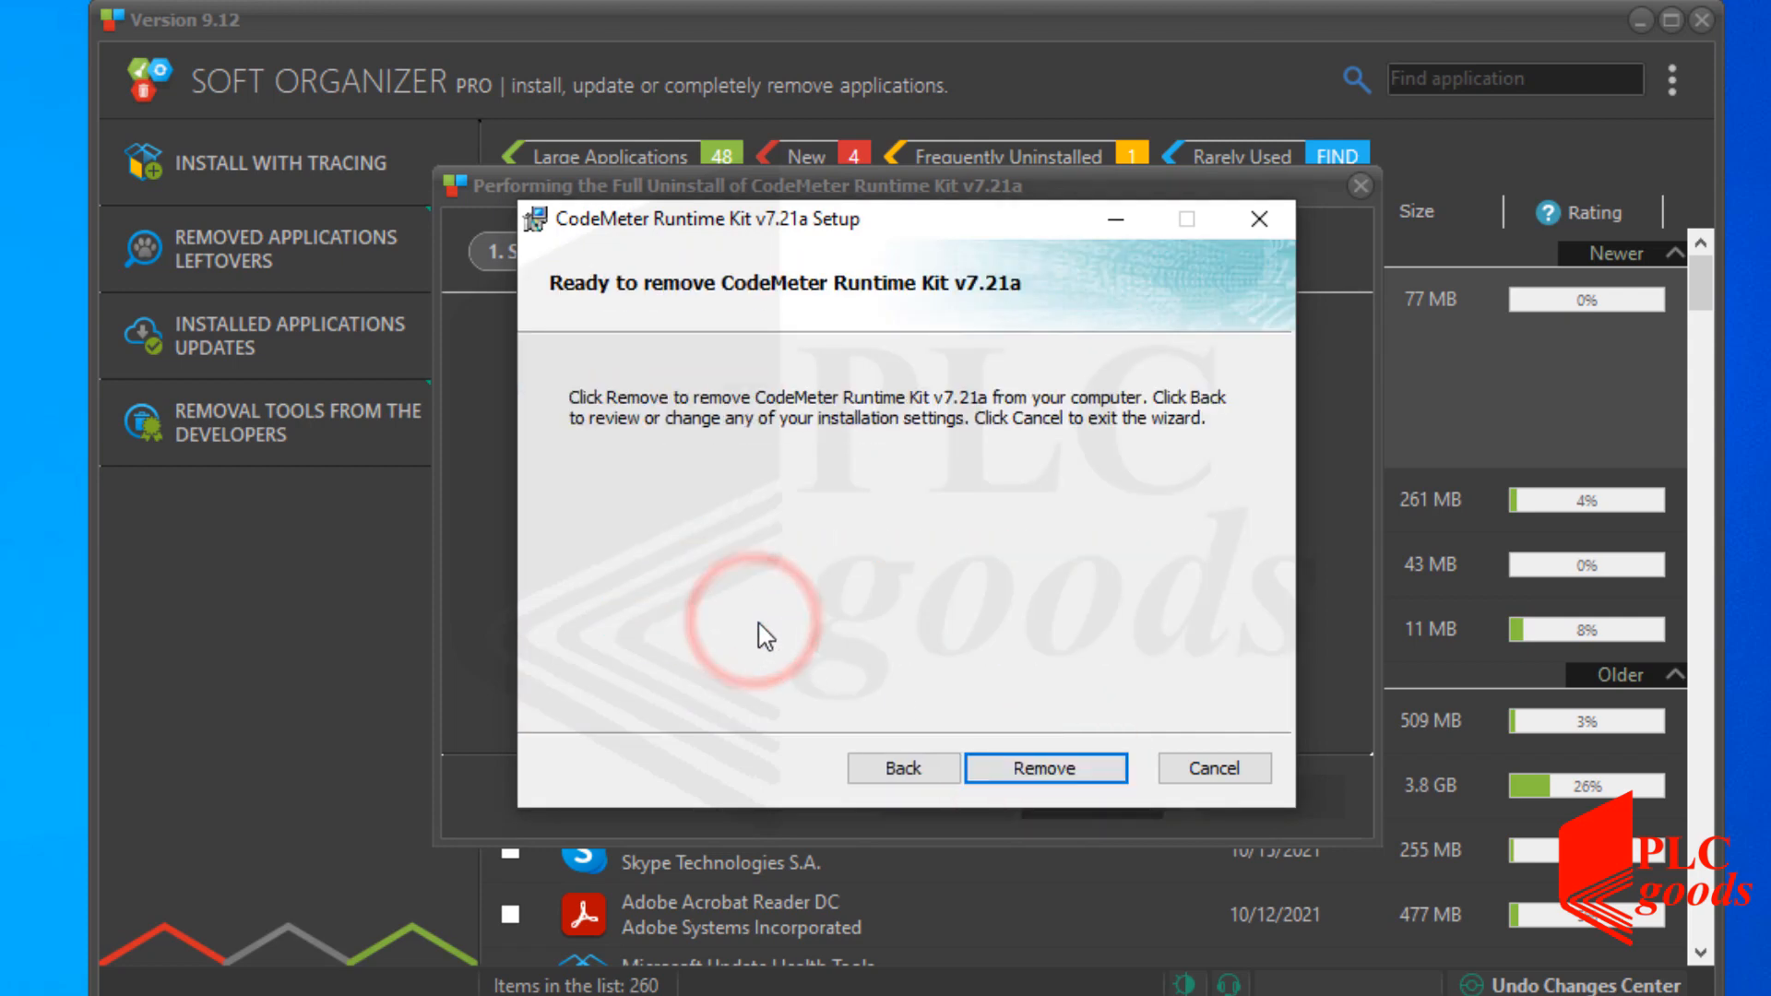
{"action": "left_click", "coordinate": [995, 771]}
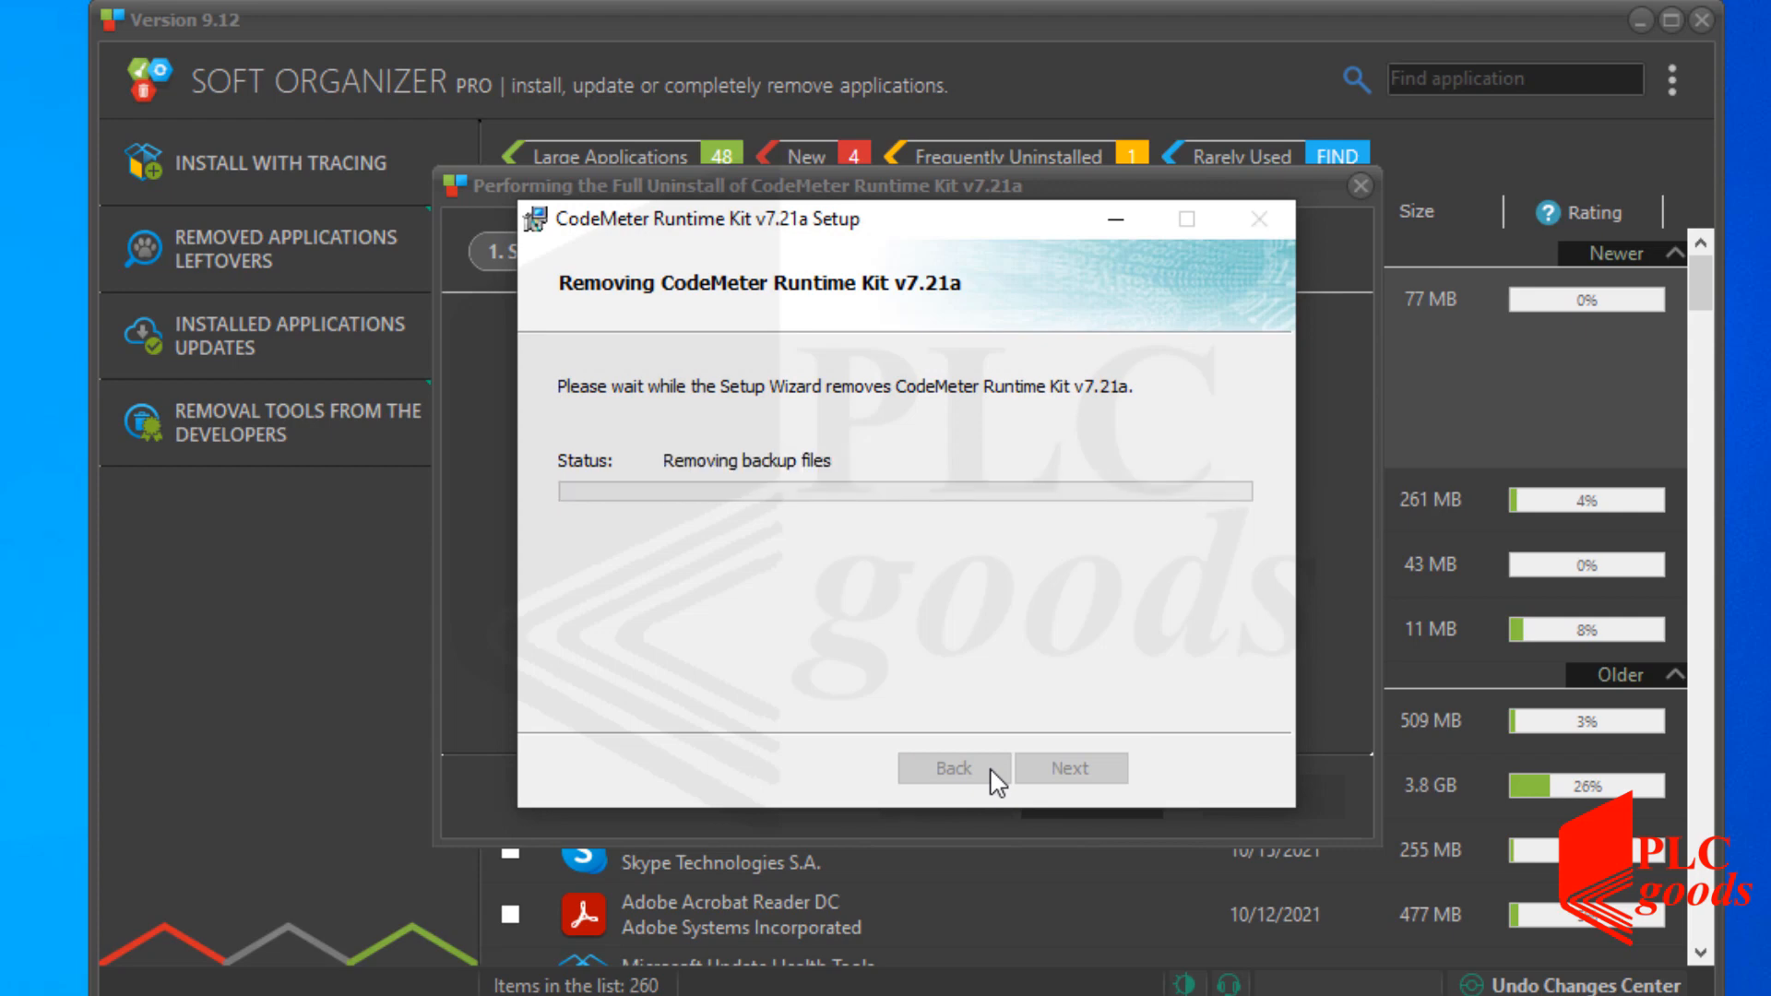
{"action": "left_click", "coordinate": [1024, 767]}
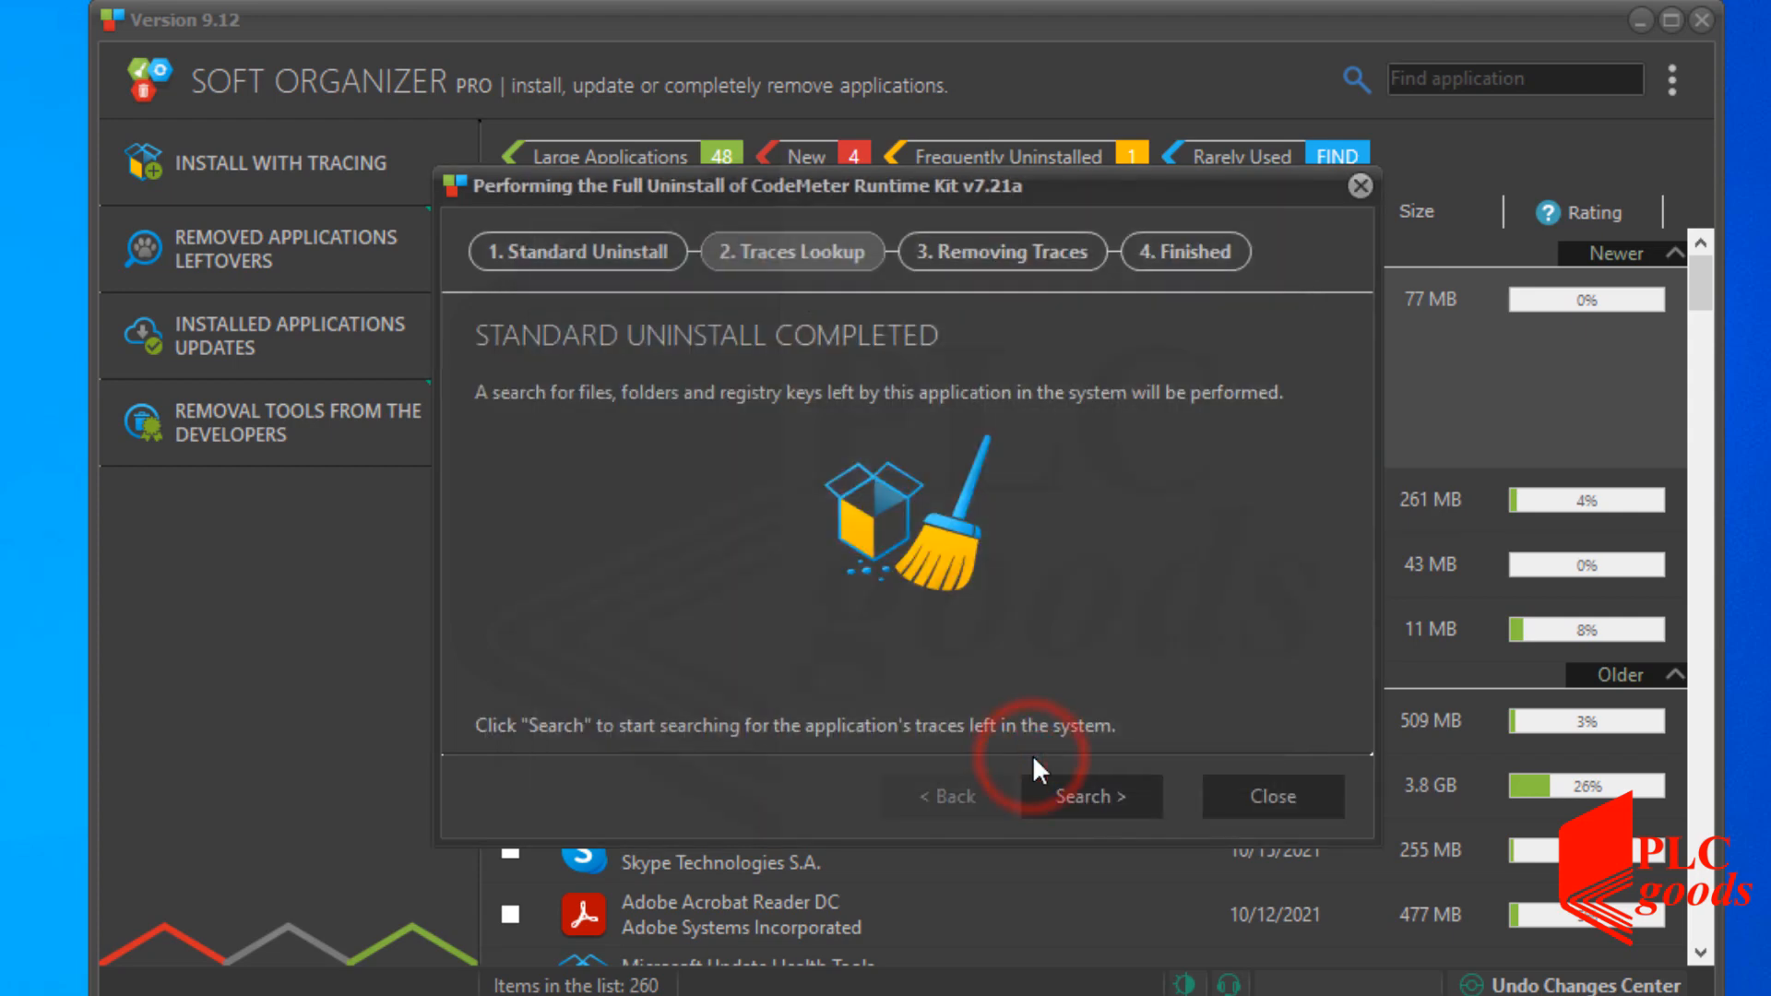
Search for and delete CodeMeter's 160 leftover traces, then finish.
{"action": "left_click", "coordinate": [1061, 799]}
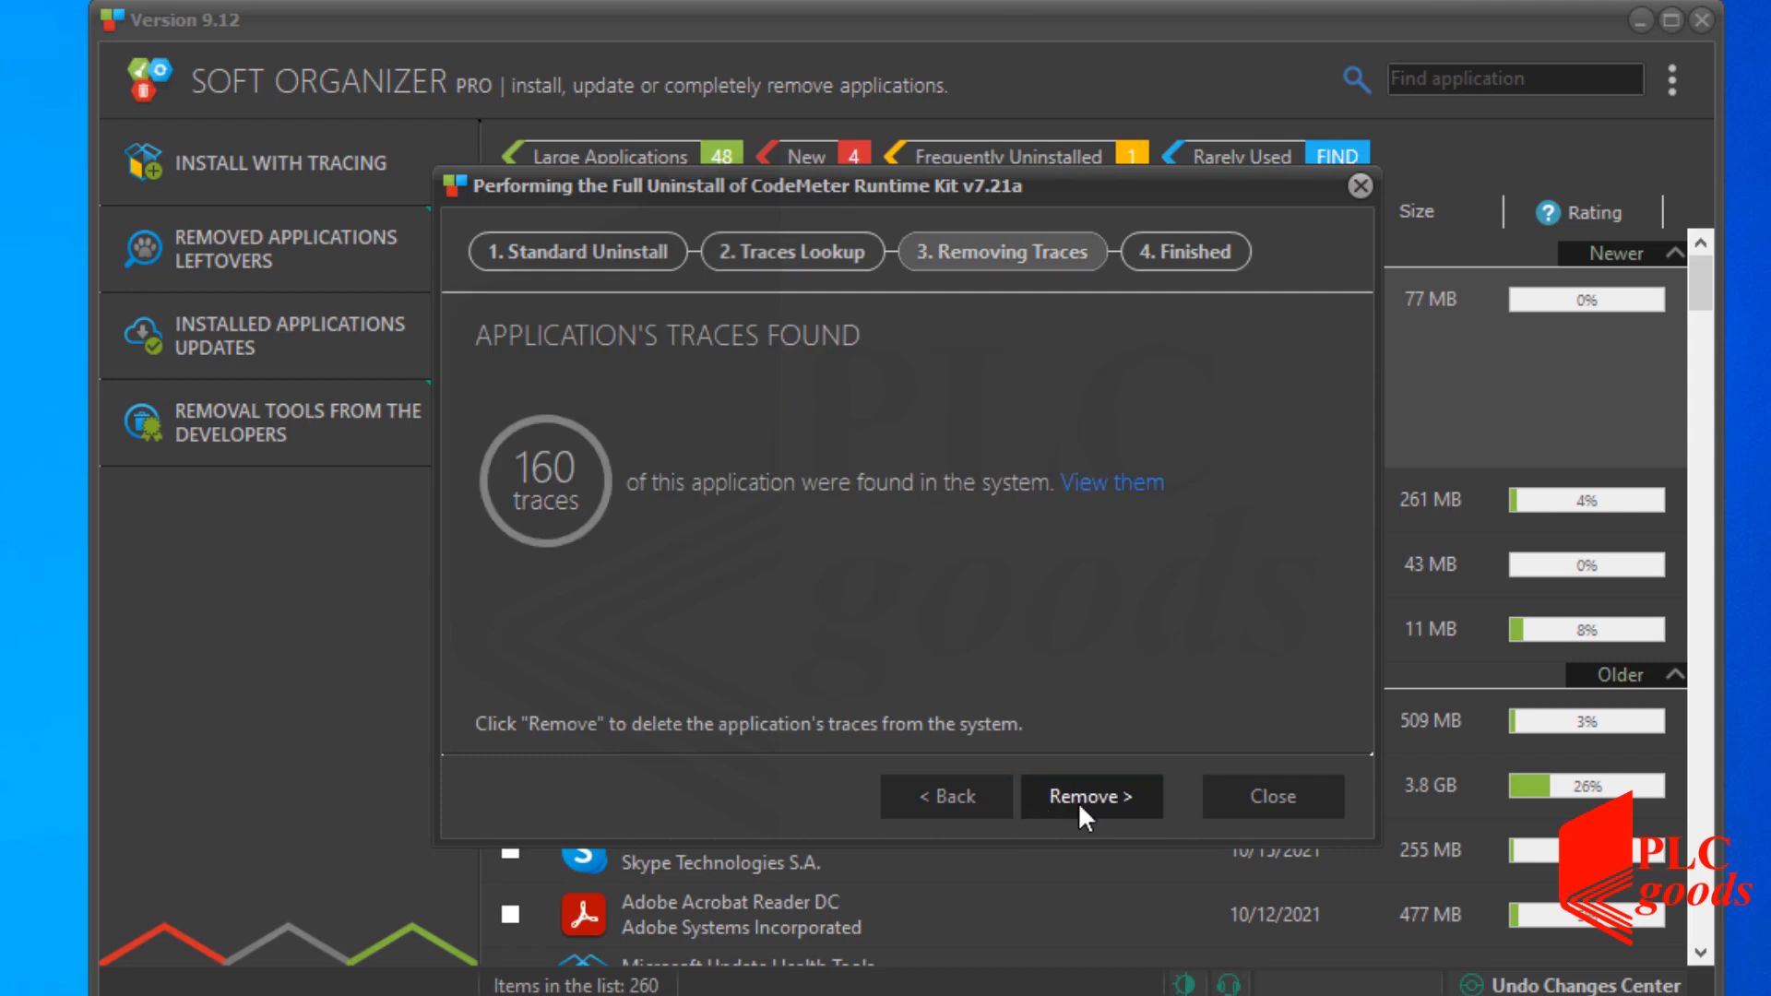
{"action": "left_click", "coordinate": [1073, 793]}
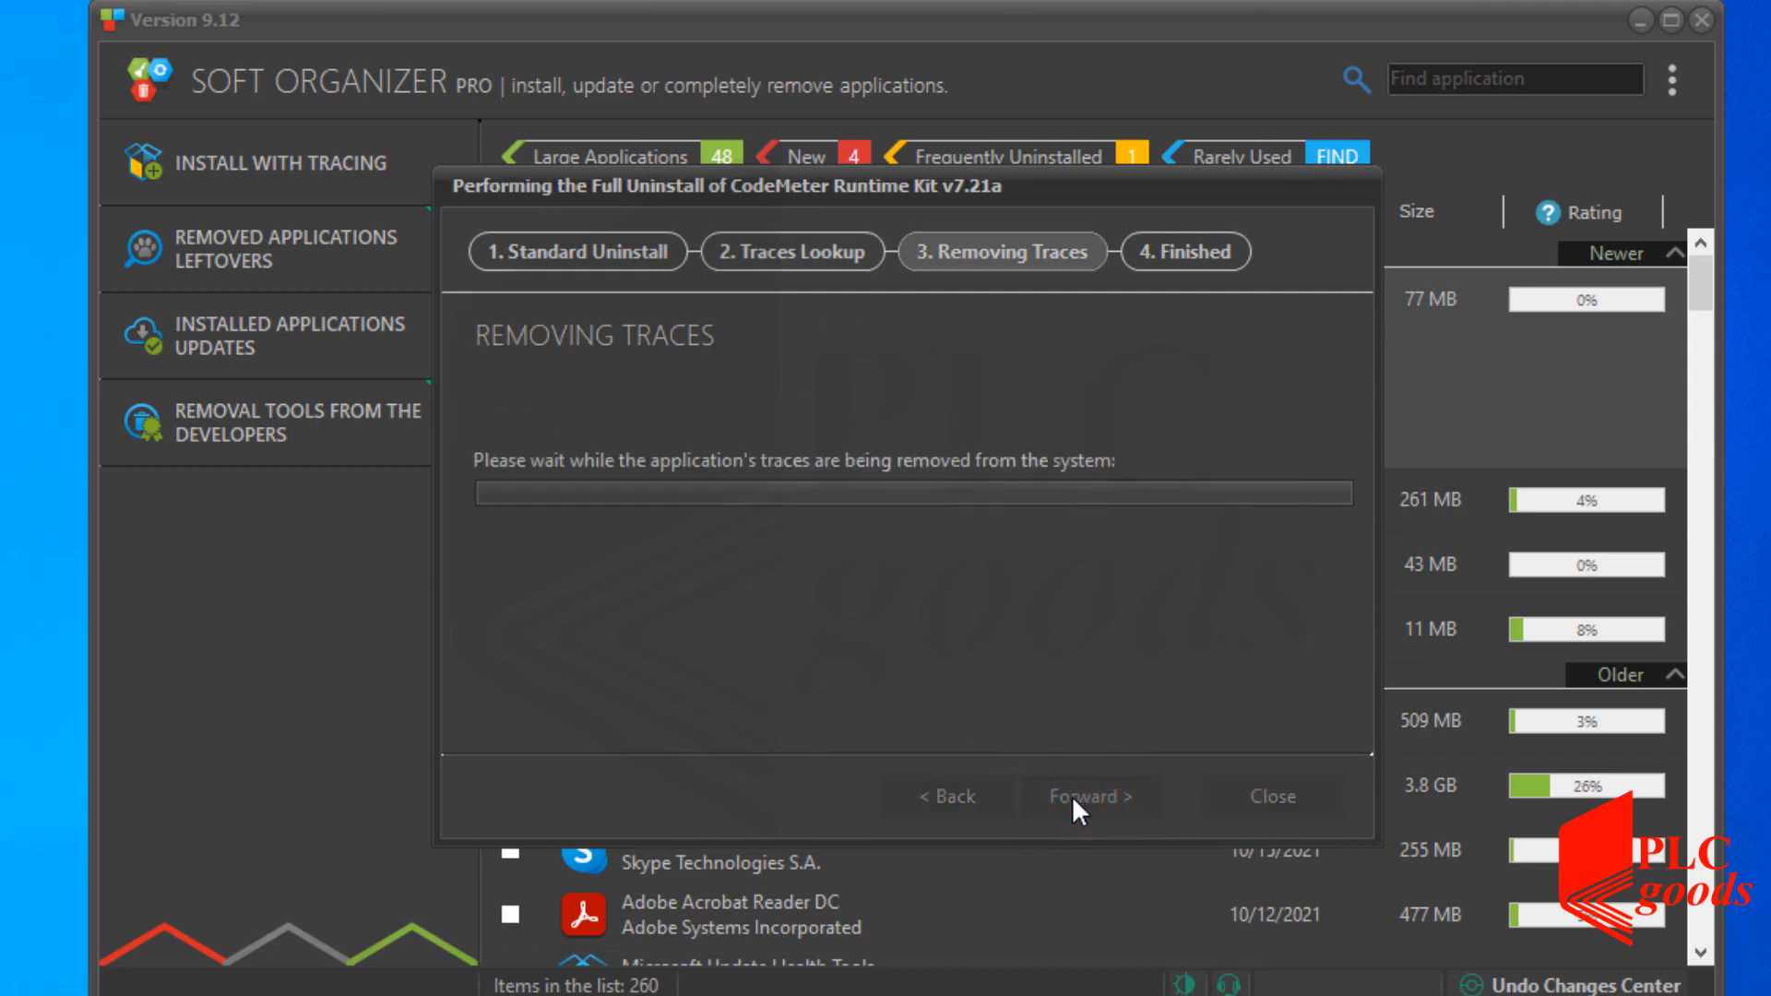
{"action": "left_click", "coordinate": [1072, 796]}
Uninstall CODESYS Installer, confirming Yes, and clear its leftover traces to free 43 MB.
{"action": "left_click", "coordinate": [699, 373]}
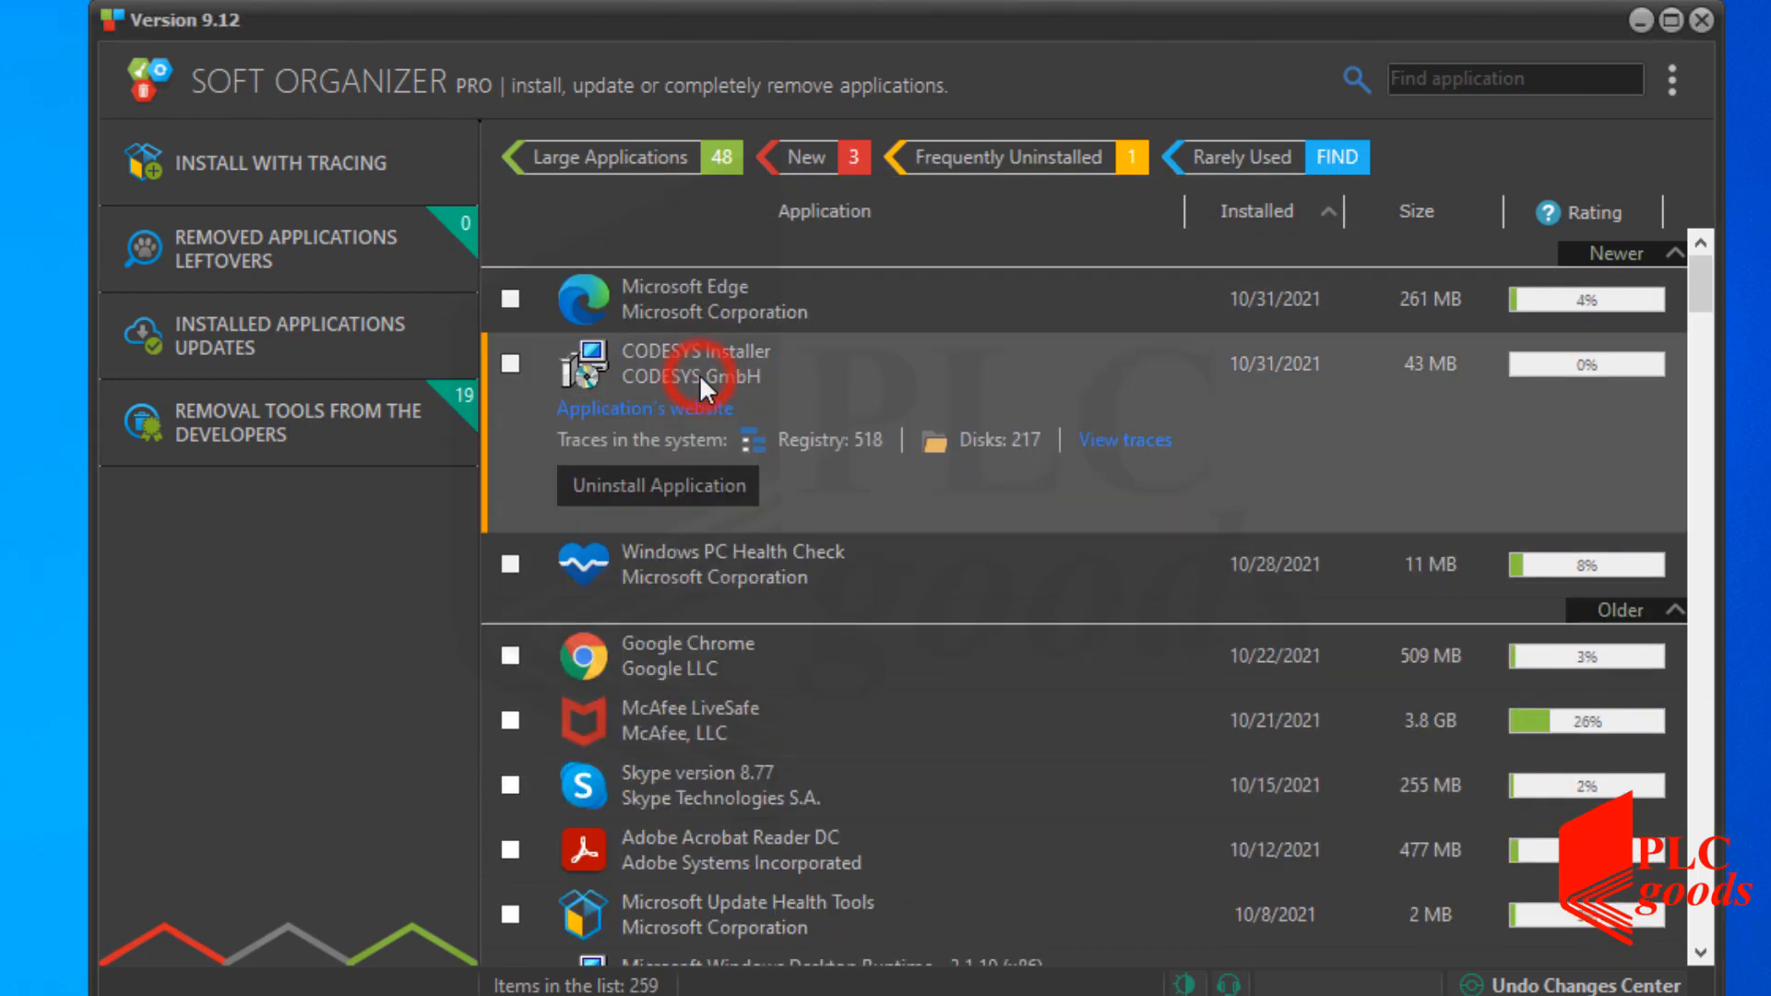
{"action": "left_click", "coordinate": [644, 483]}
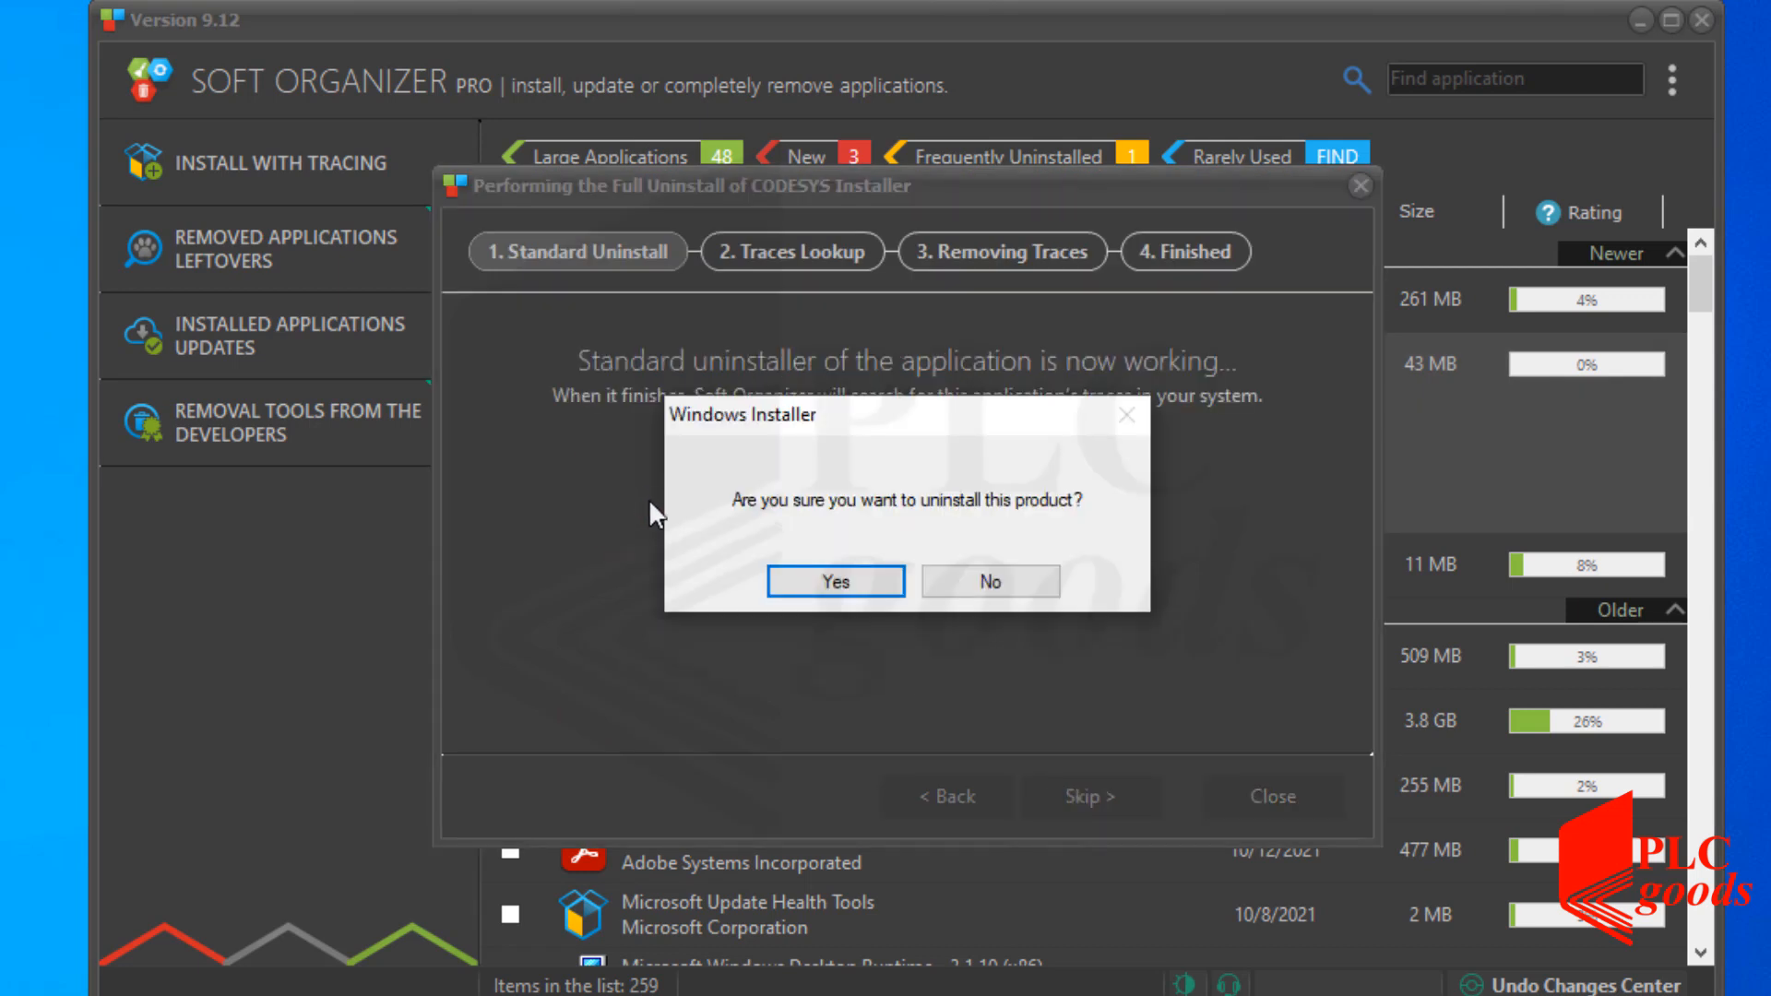
{"action": "left_click", "coordinate": [790, 576]}
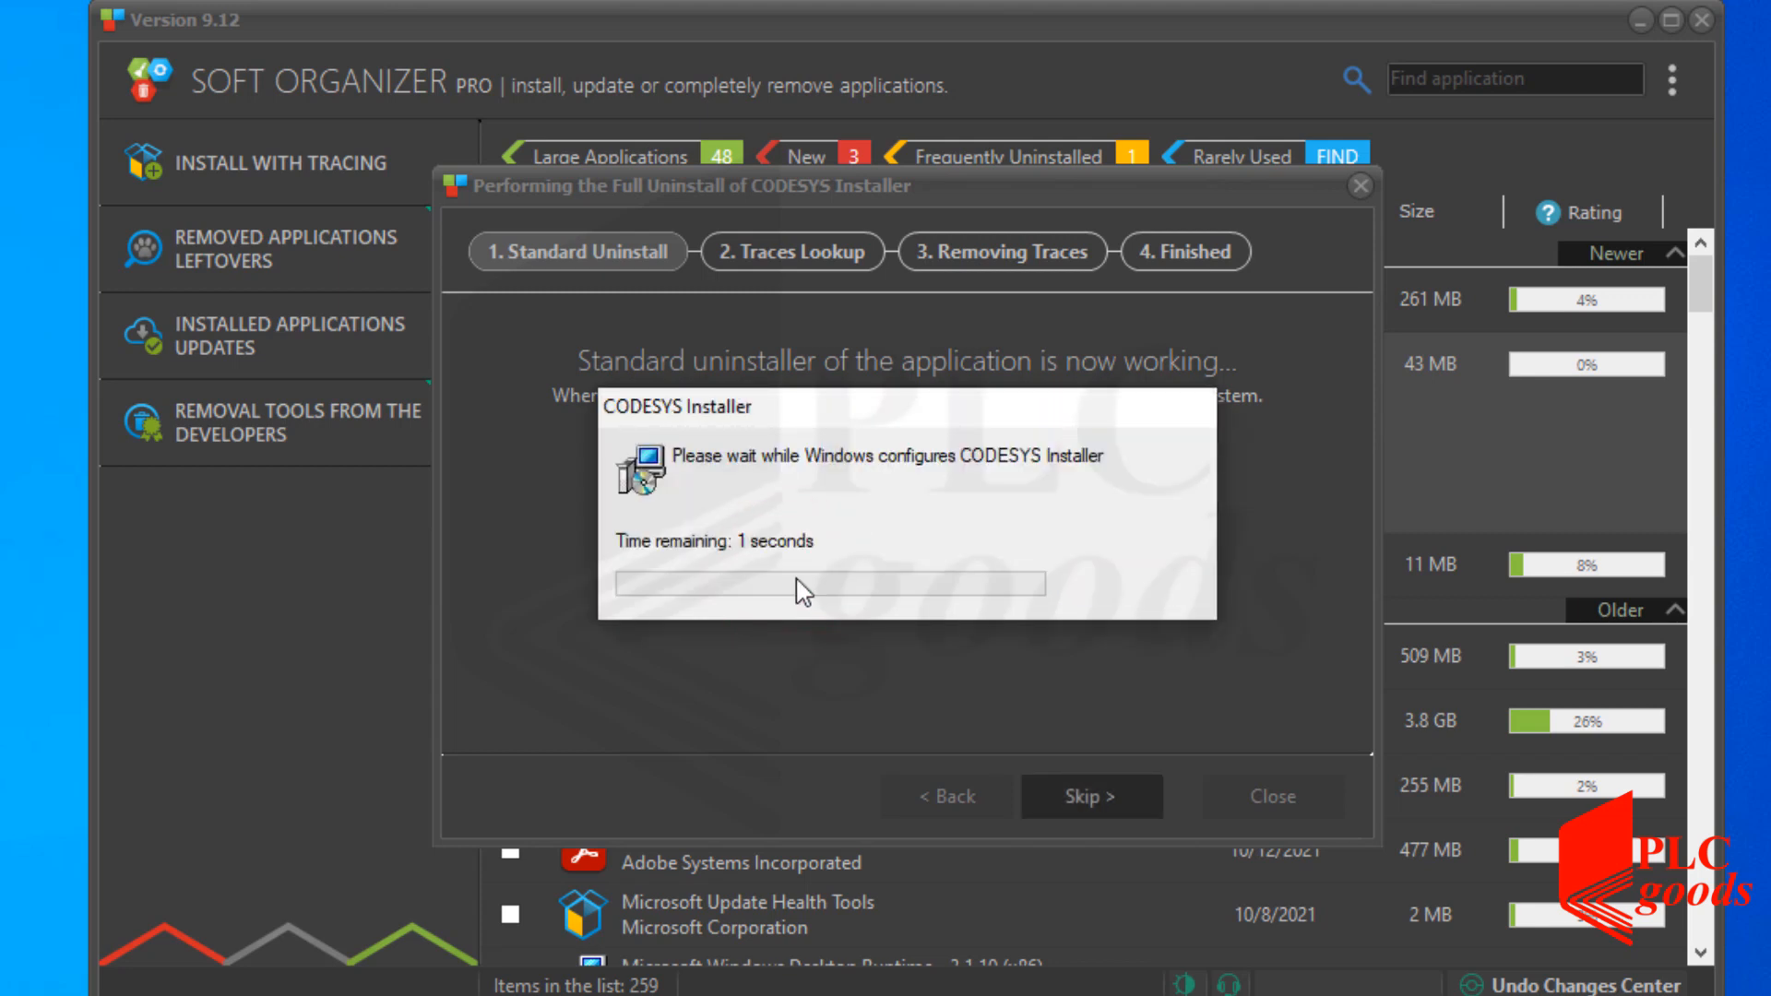
{"action": "left_click", "coordinate": [1061, 795]}
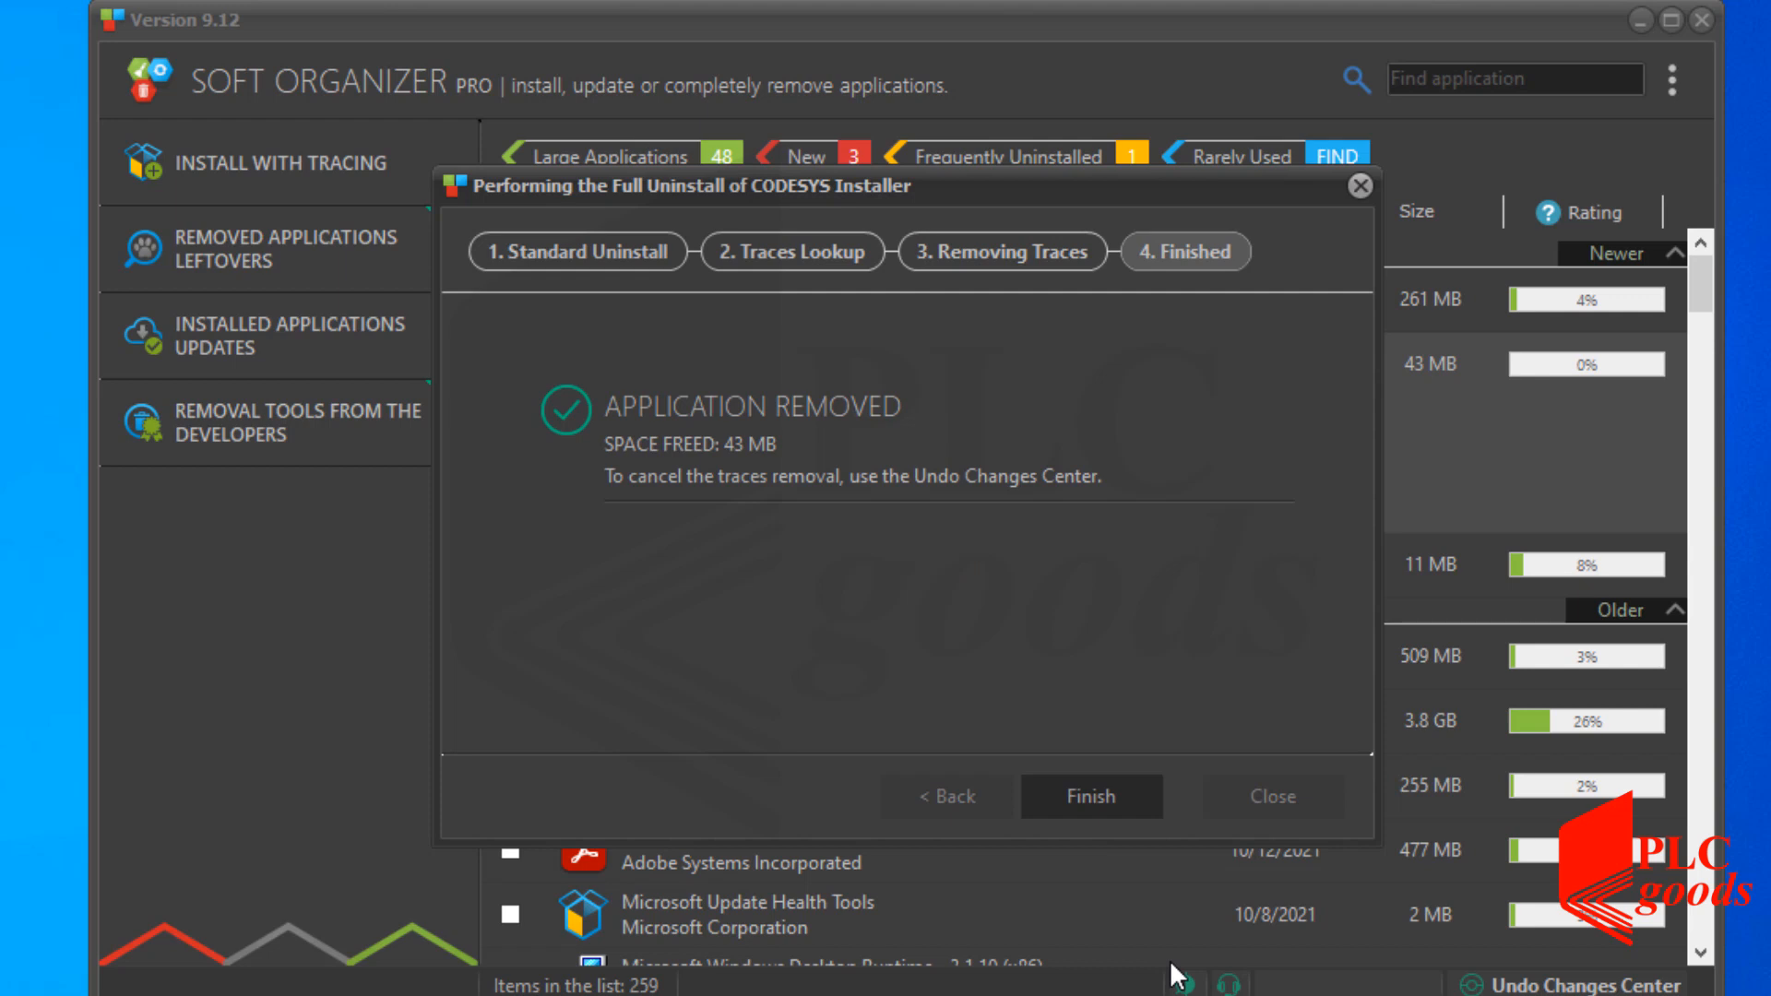
{"action": "left_click", "coordinate": [1079, 807]}
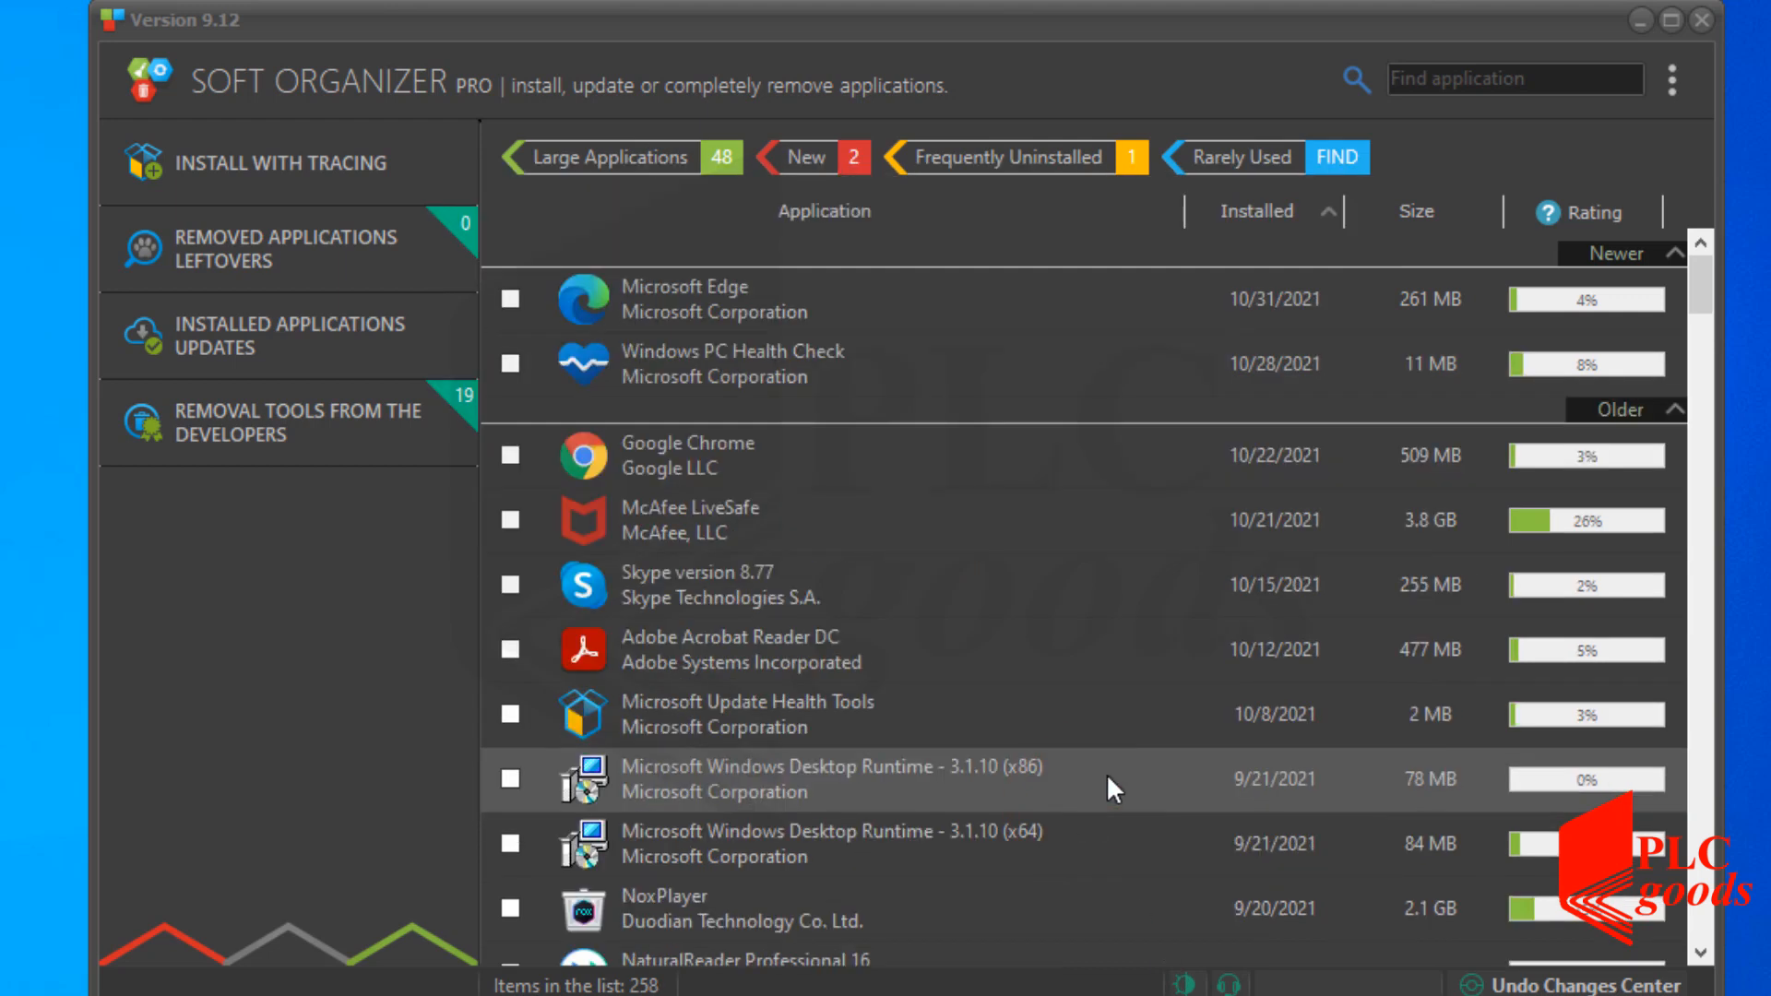
Close Soft Organizer and launch CODESYS 64 3.5.17.10.exe from CodesysSoftware_FormItsOriginalWebsite.
{"action": "left_click", "coordinate": [1706, 15]}
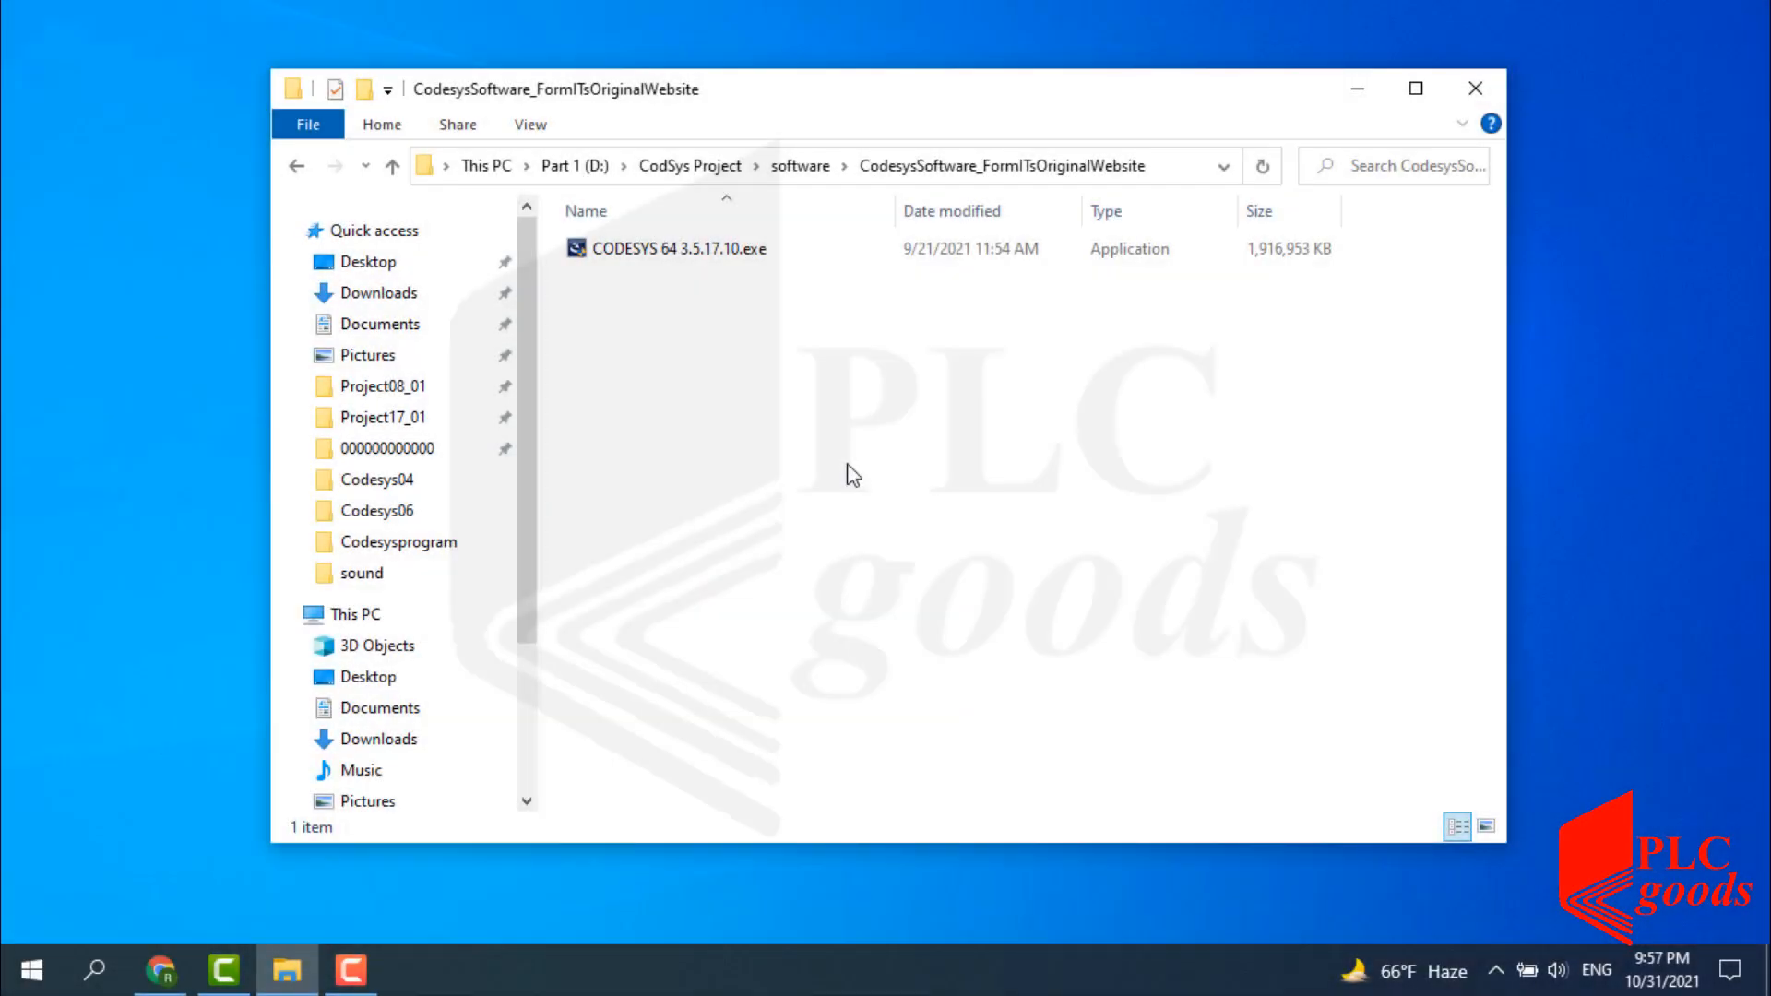
{"action": "double_click", "coordinate": [671, 251]}
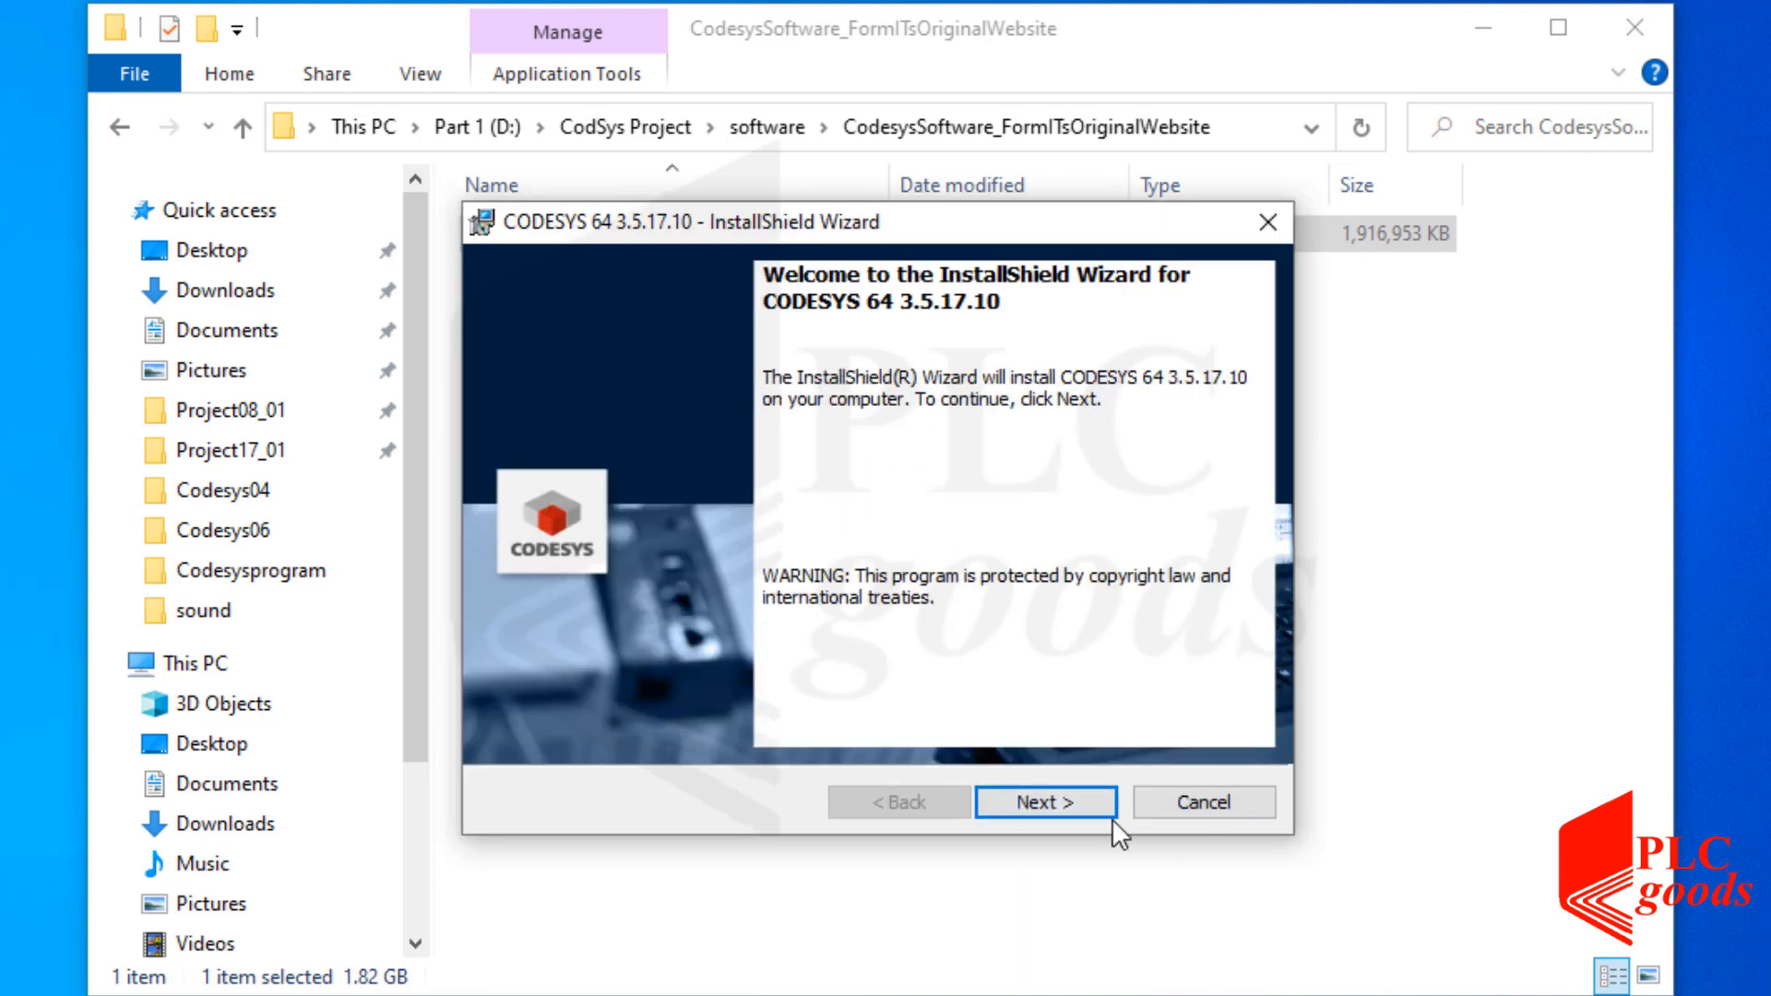
Accept the licence, keep C:\Program Files\CODESYS 3.5.17.10, and install CODESYS 64 3.5.17.10 to Finish.
{"action": "left_click", "coordinate": [1099, 799]}
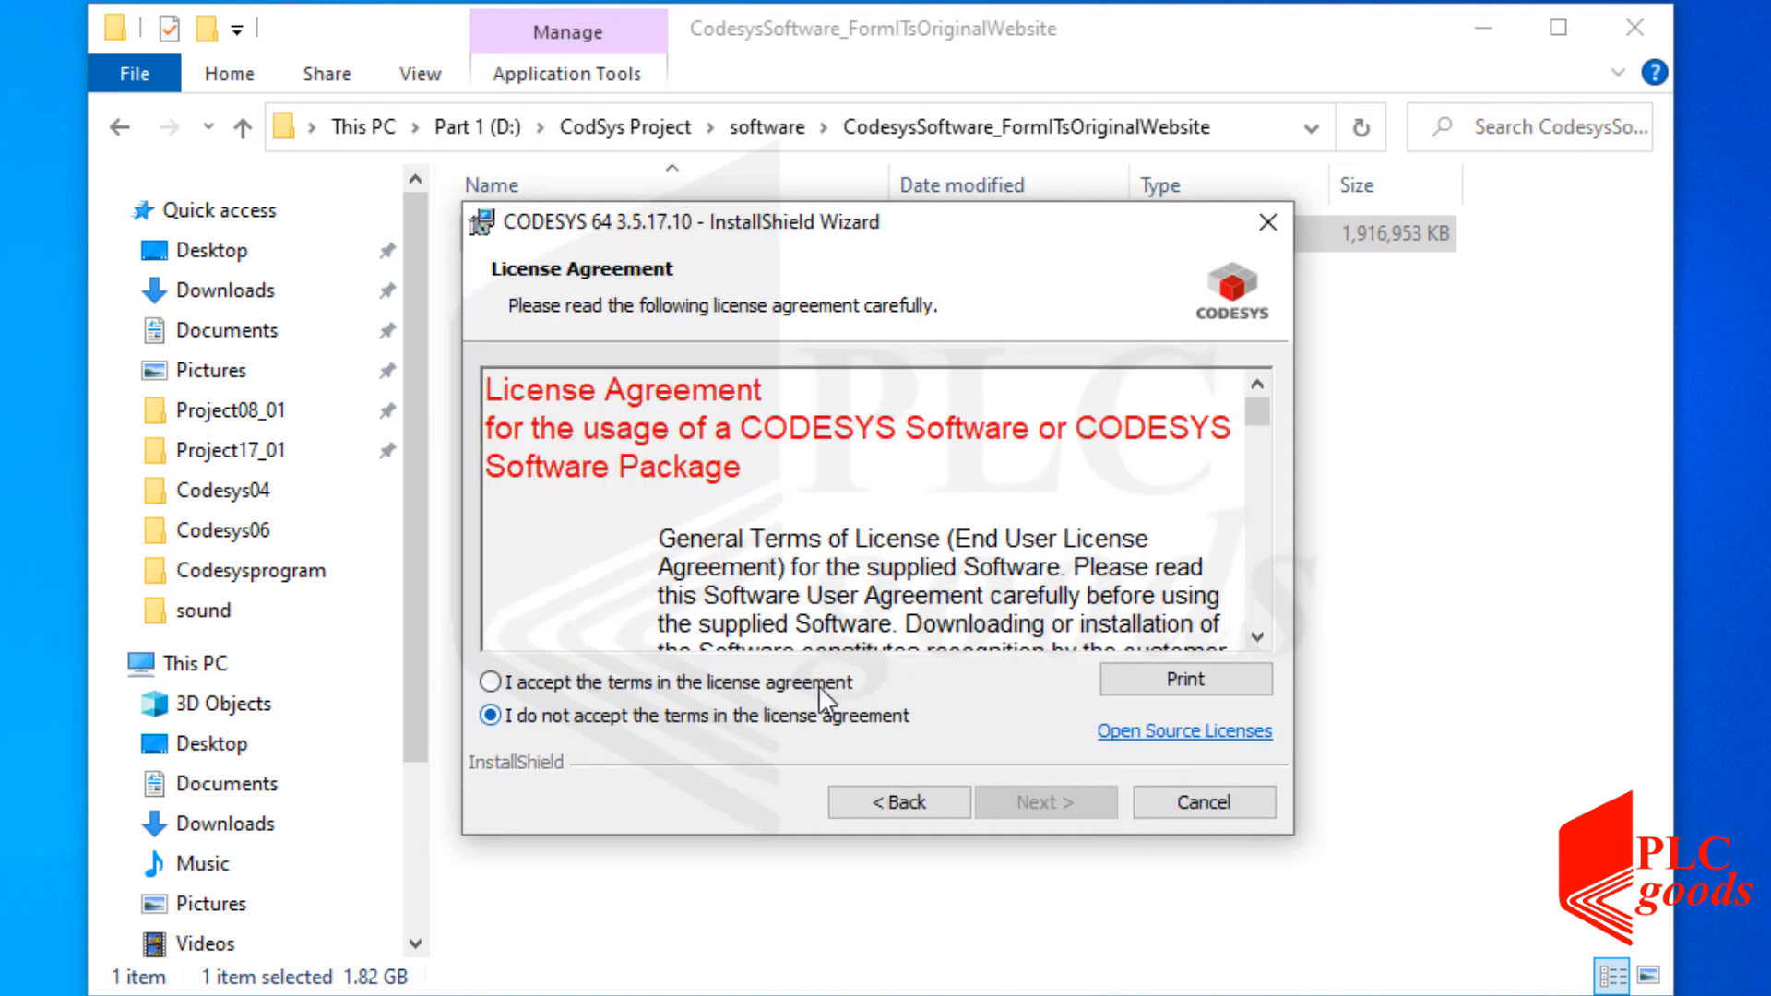
{"action": "left_click", "coordinate": [817, 685]}
{"action": "left_click", "coordinate": [1020, 799]}
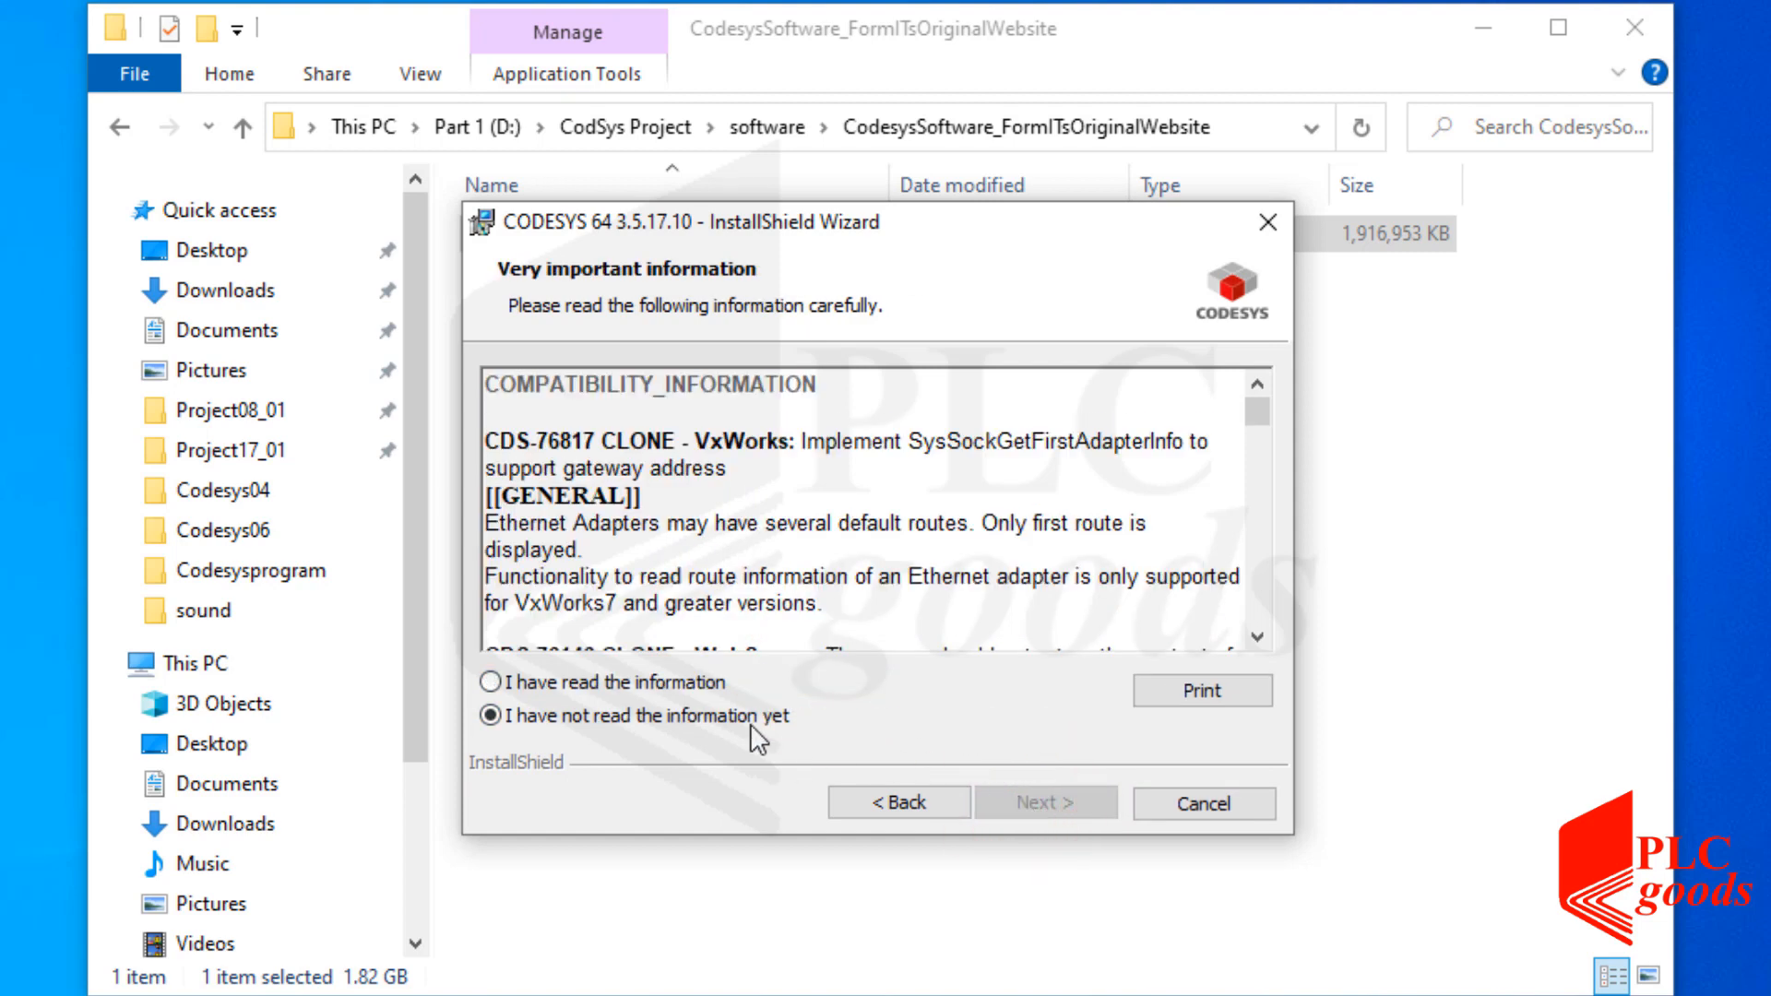
{"action": "left_click", "coordinate": [693, 682]}
{"action": "left_click", "coordinate": [1047, 802]}
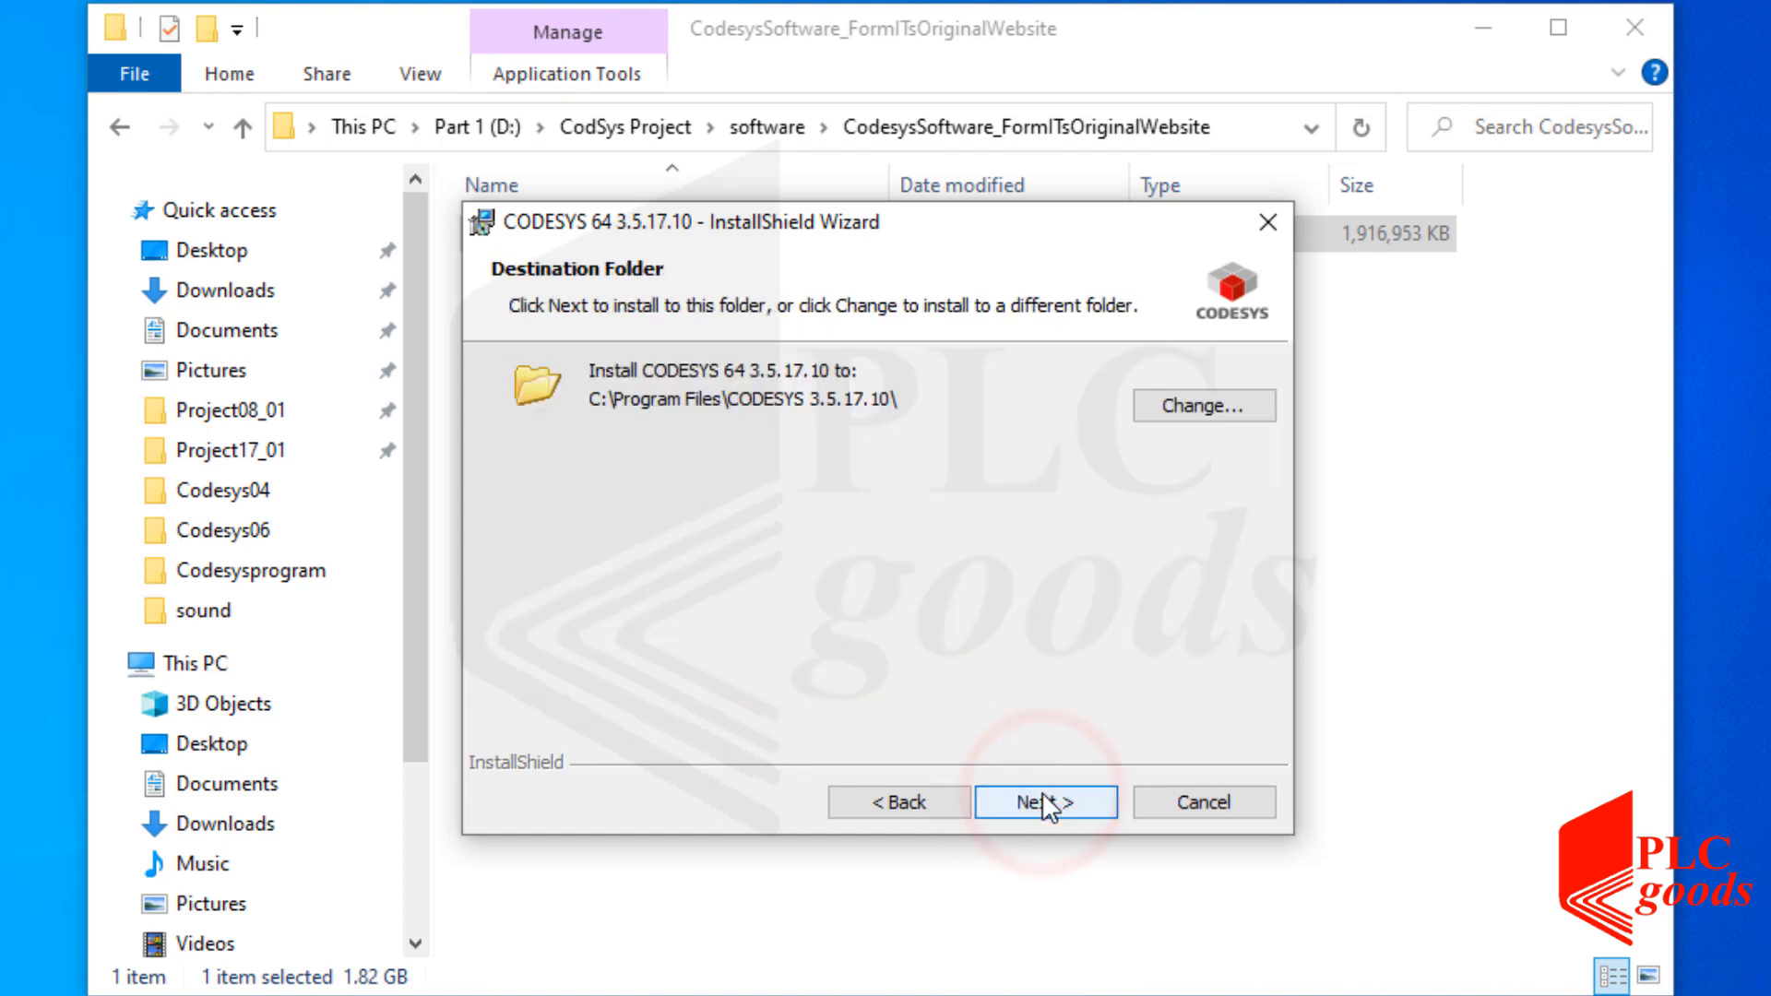
{"action": "left_click", "coordinate": [1045, 800]}
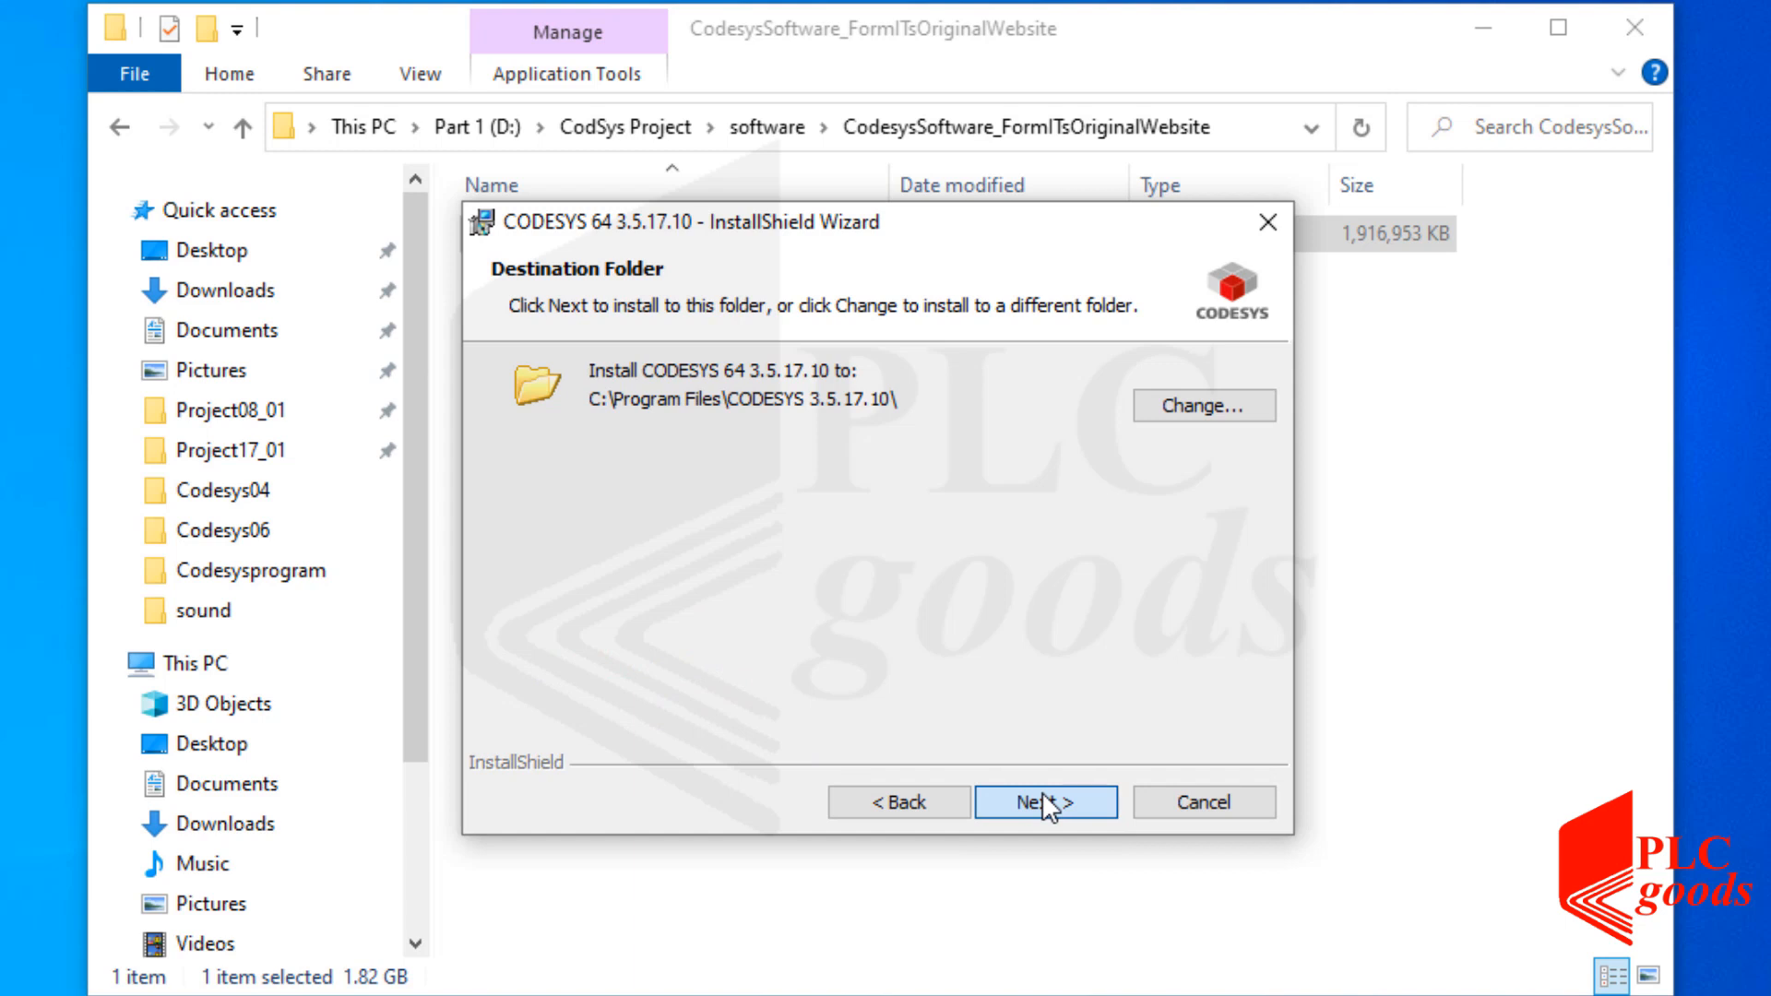
{"action": "left_click", "coordinate": [1035, 798]}
{"action": "left_click", "coordinate": [1035, 799]}
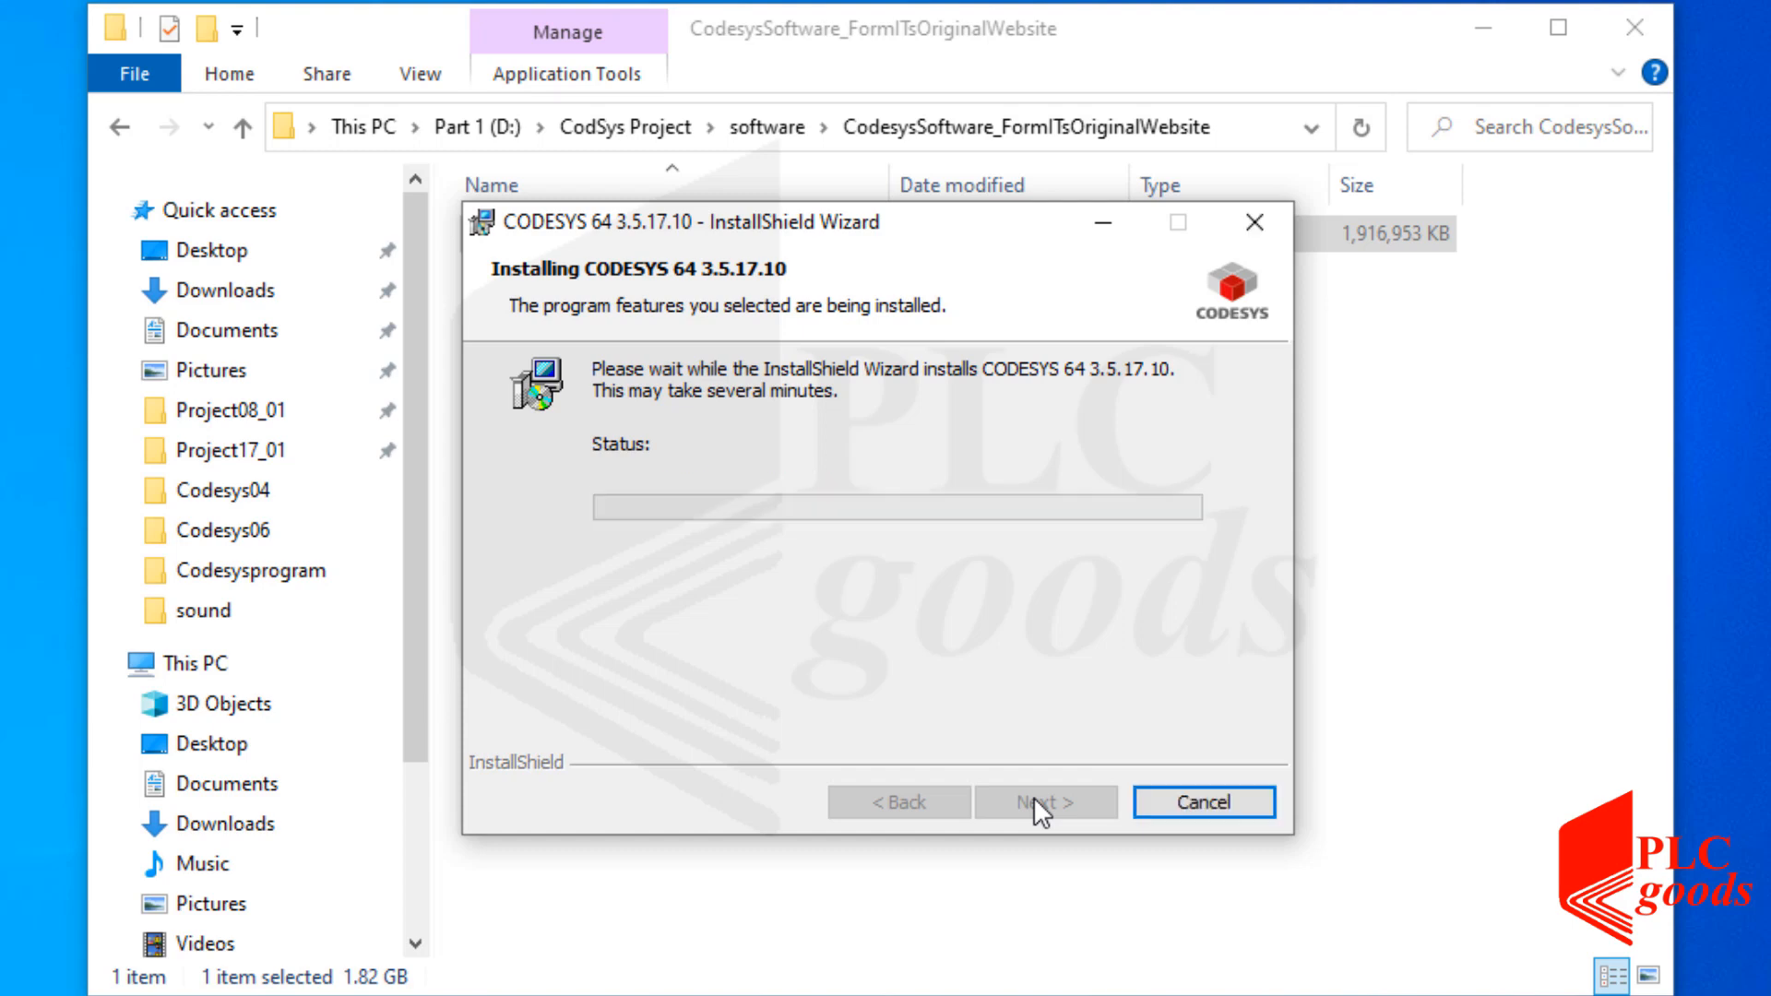
{"action": "left_click", "coordinate": [1033, 800]}
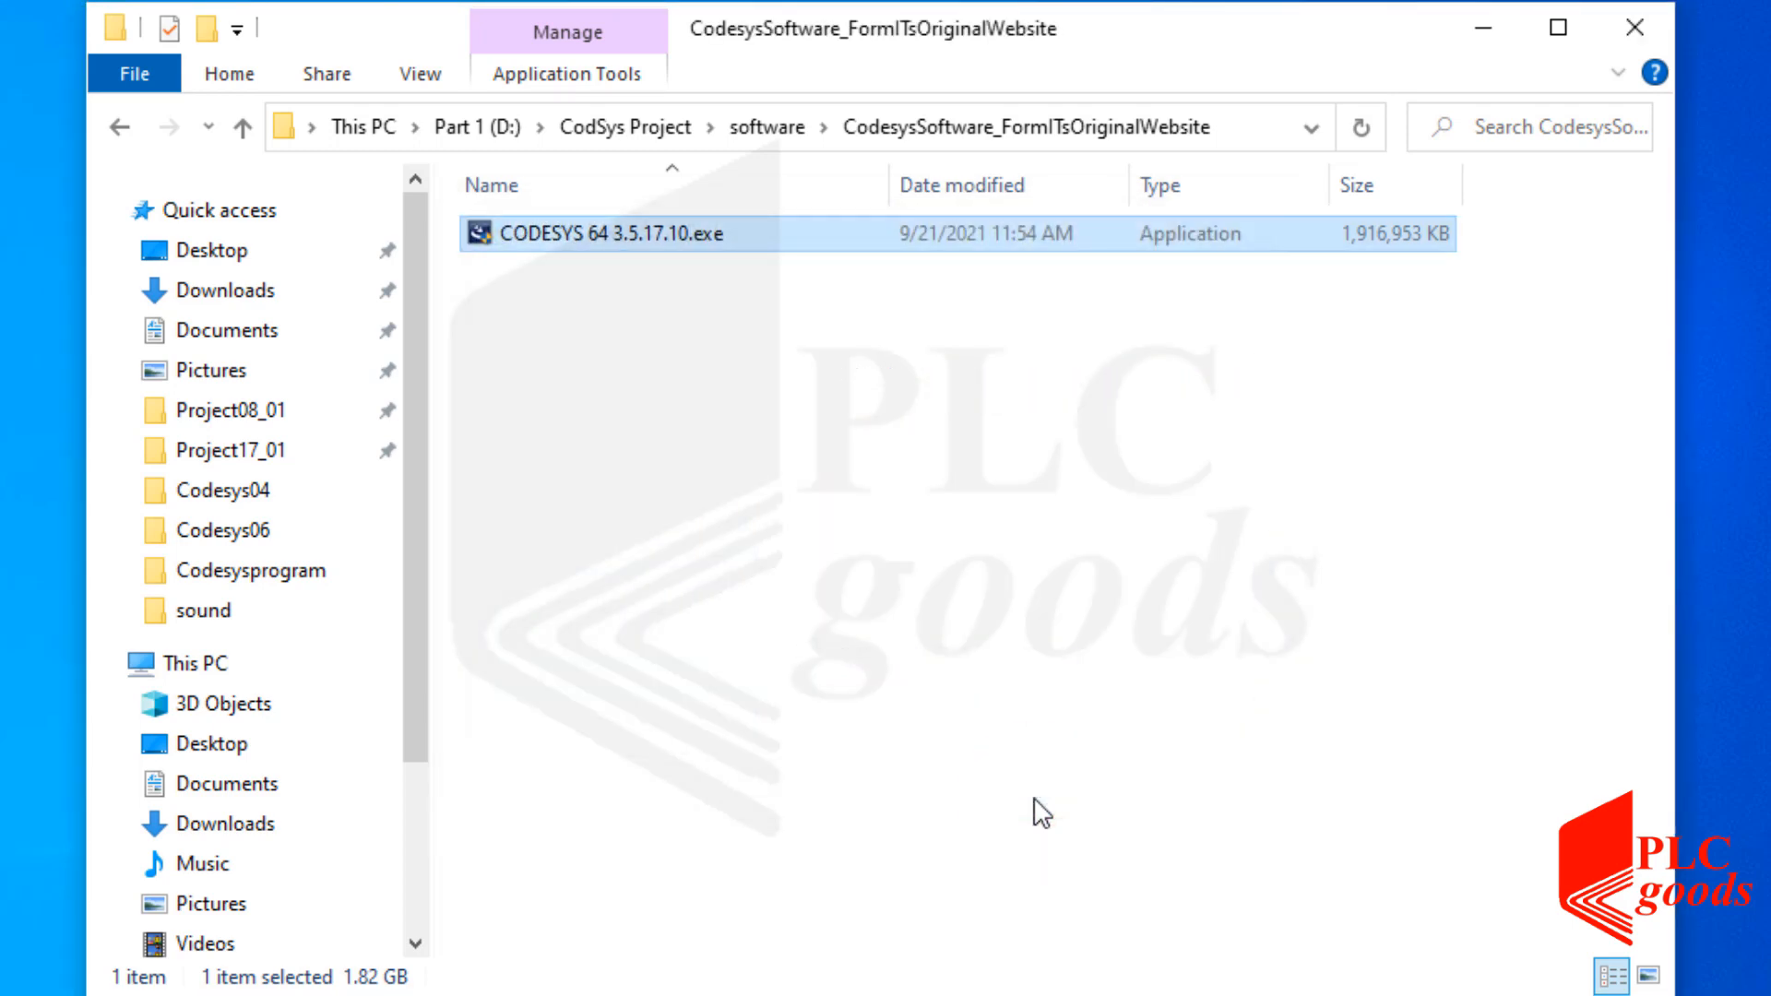
Close Explorer, start CODESYS Control Win V3 - x64 via search, and dismiss the CodeMeter licence error.
{"action": "left_click", "coordinate": [1634, 28]}
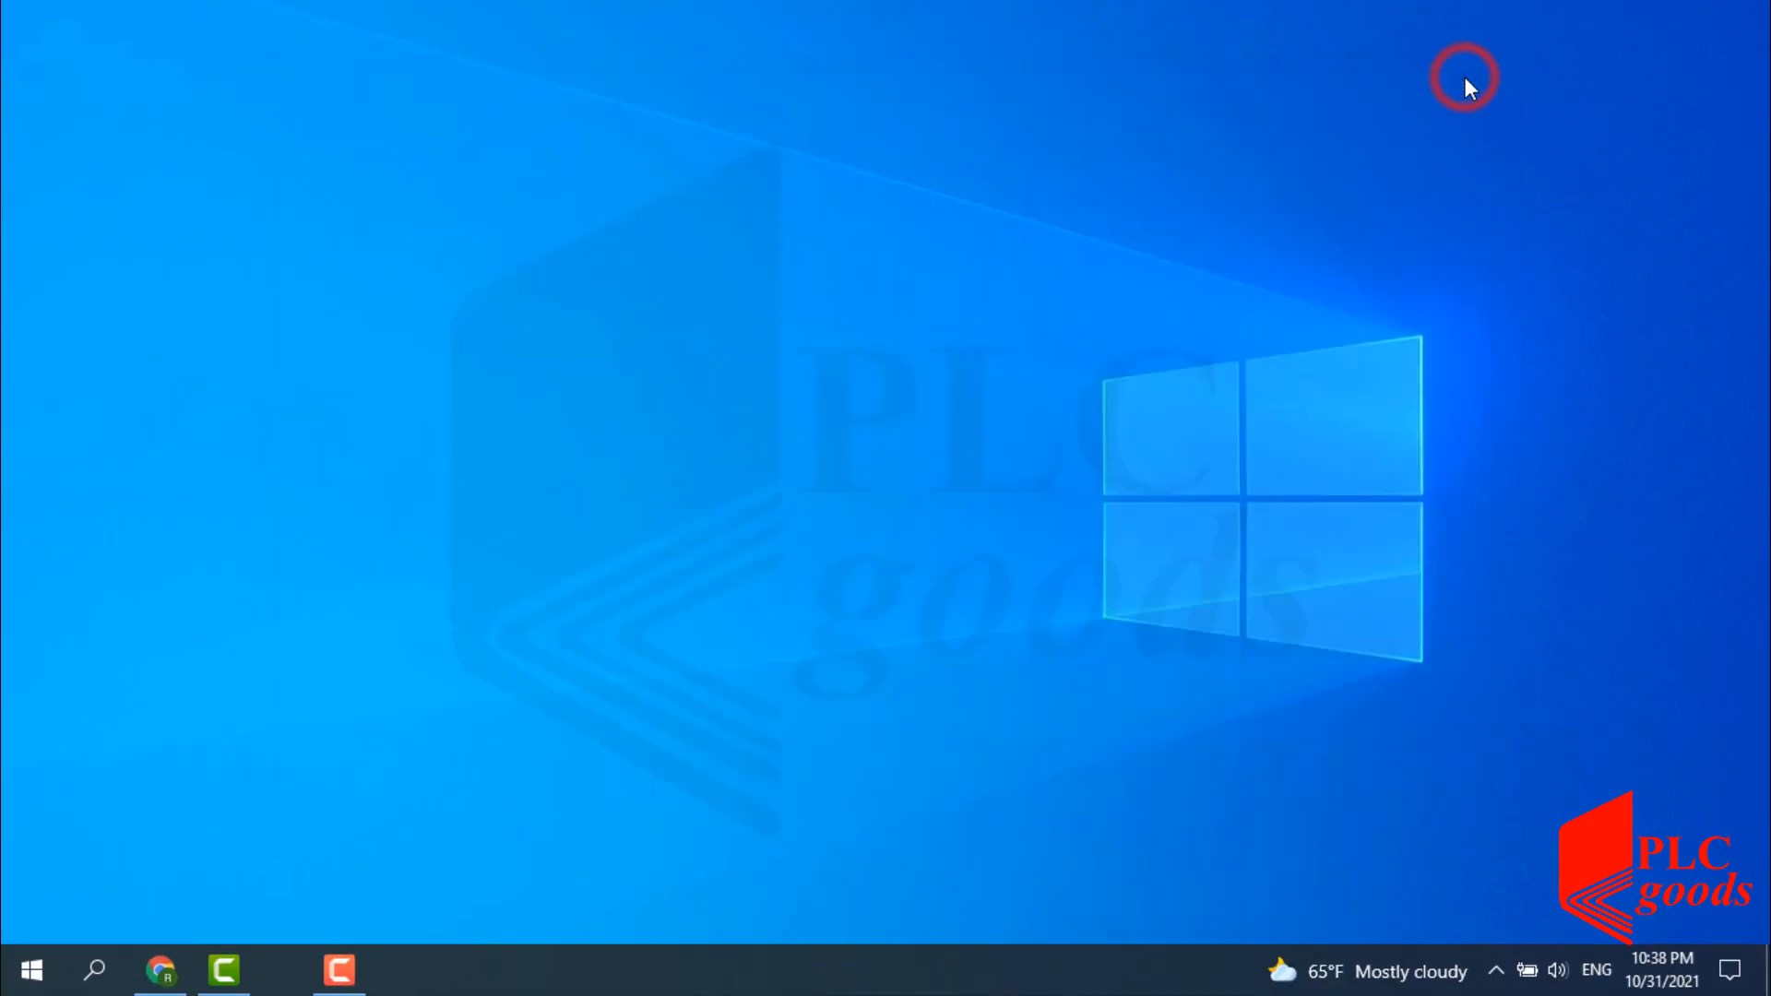
{"action": "left_click", "coordinate": [92, 968]}
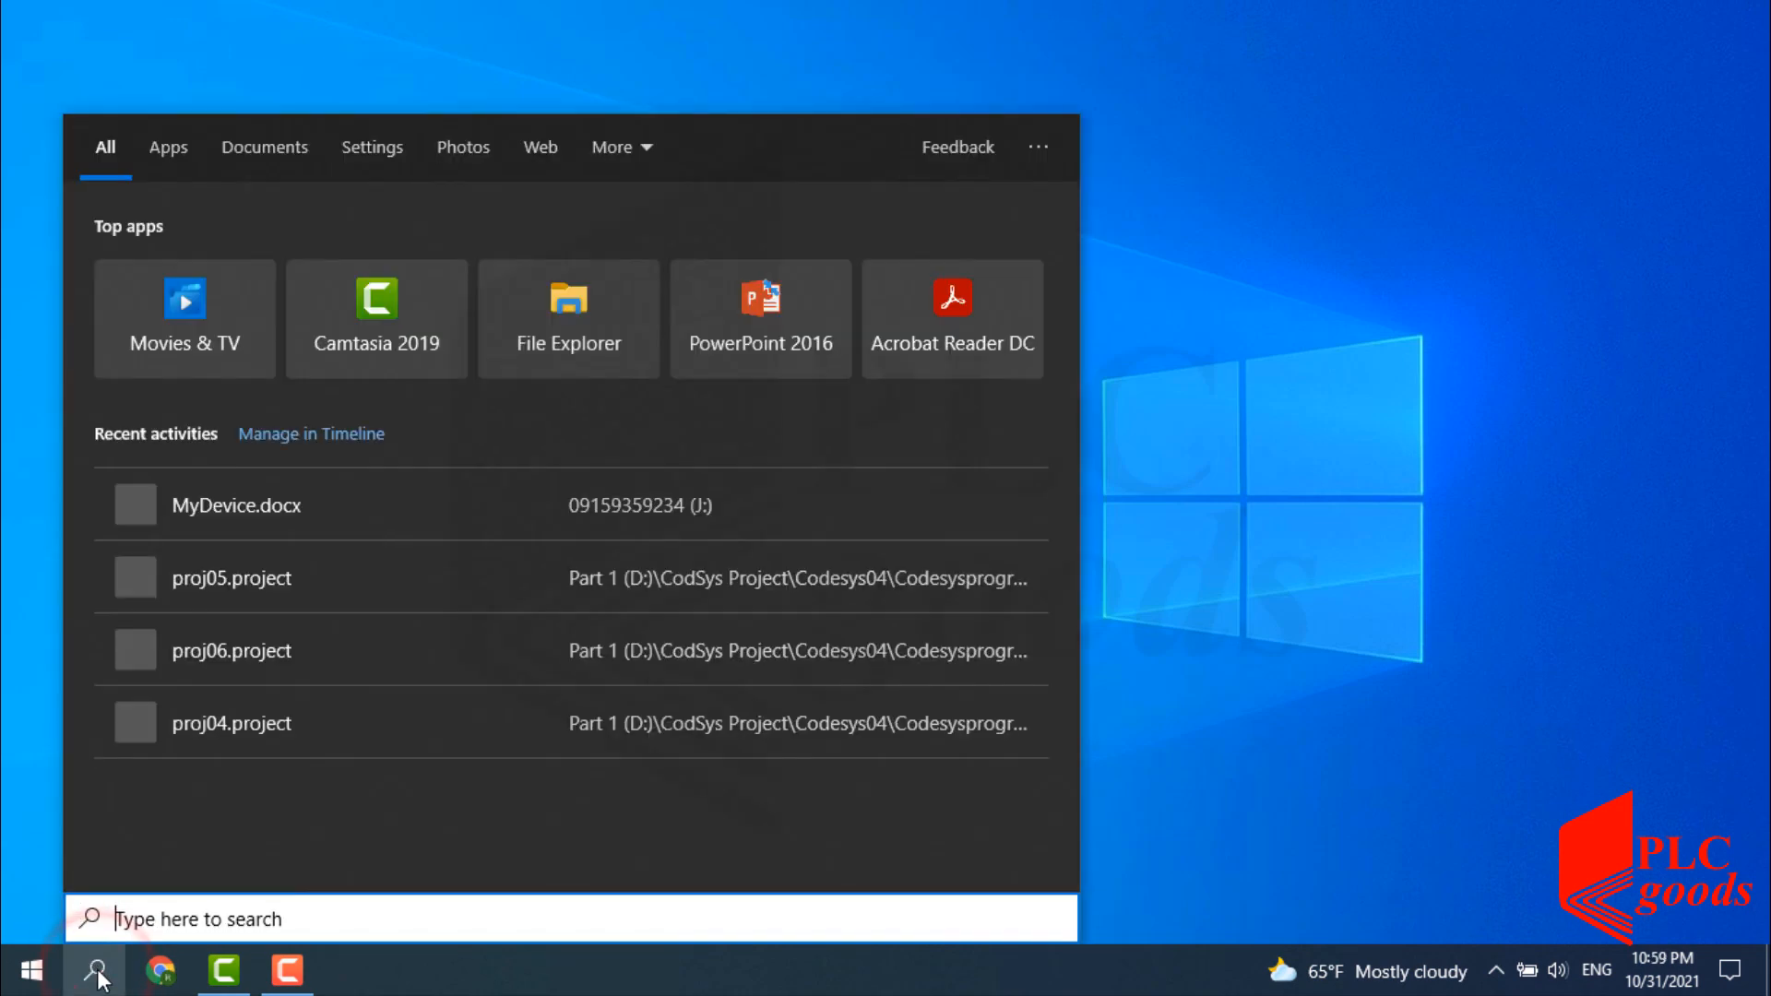
{"action": "type", "text": "codesy"}
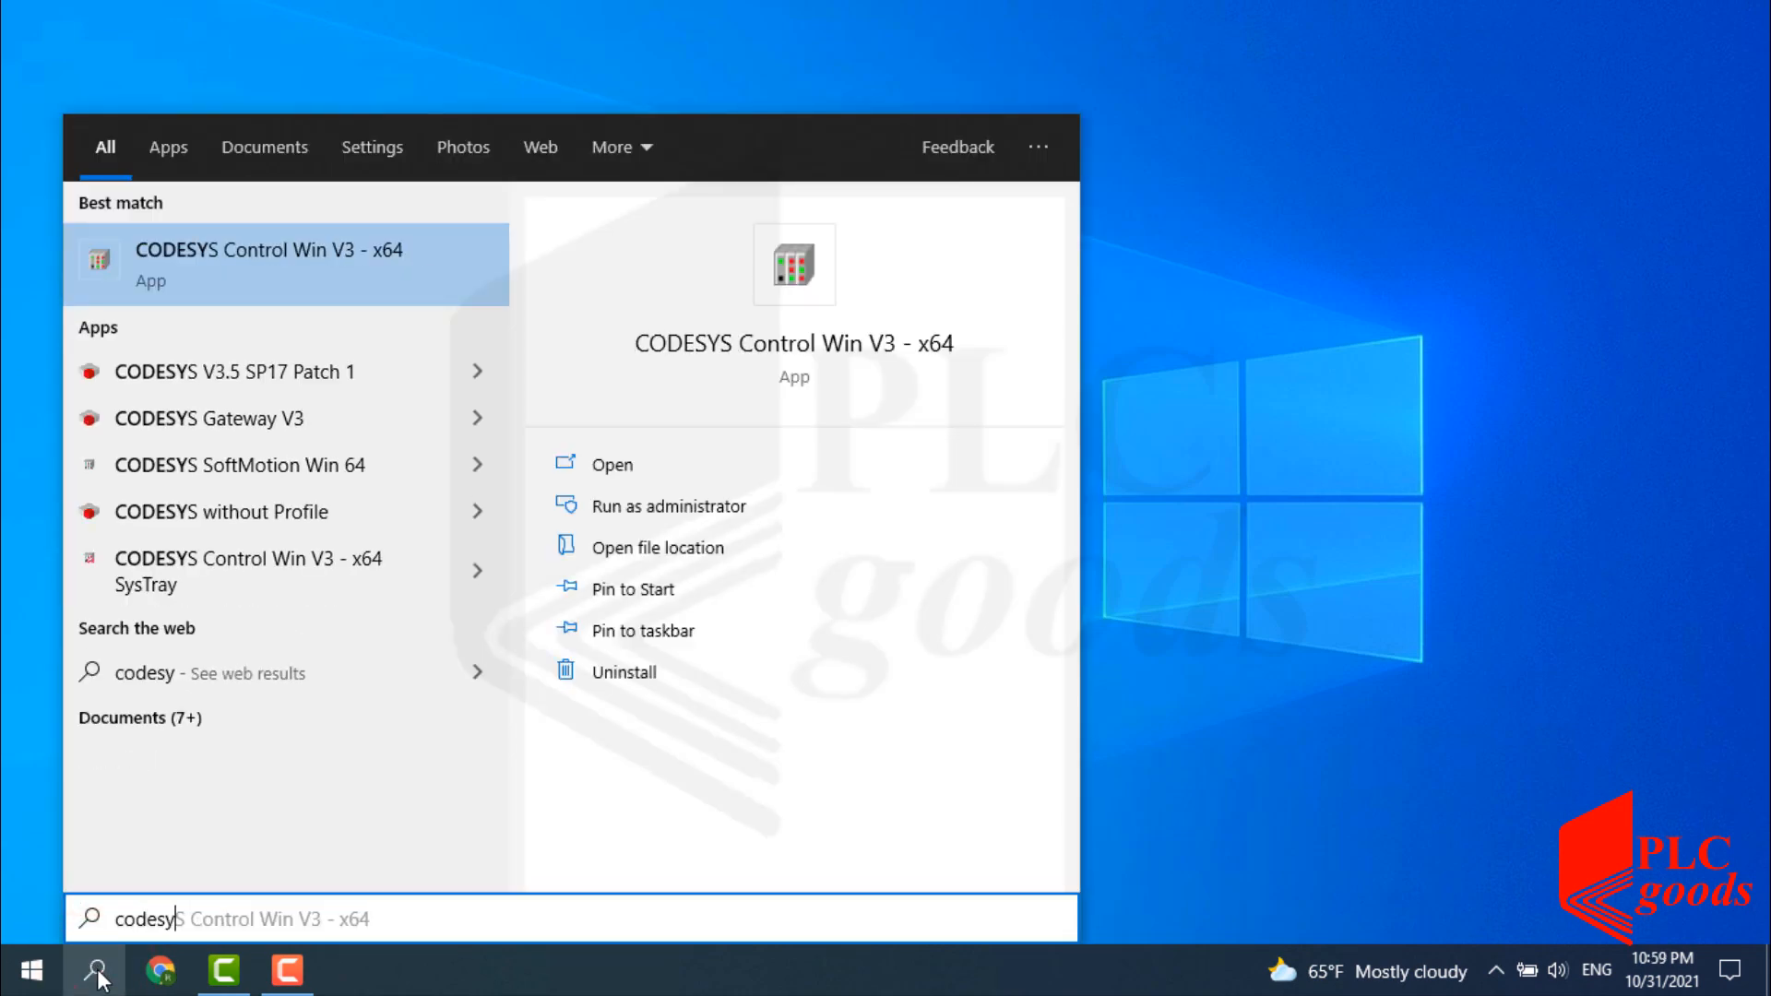
{"action": "left_click", "coordinate": [806, 346]}
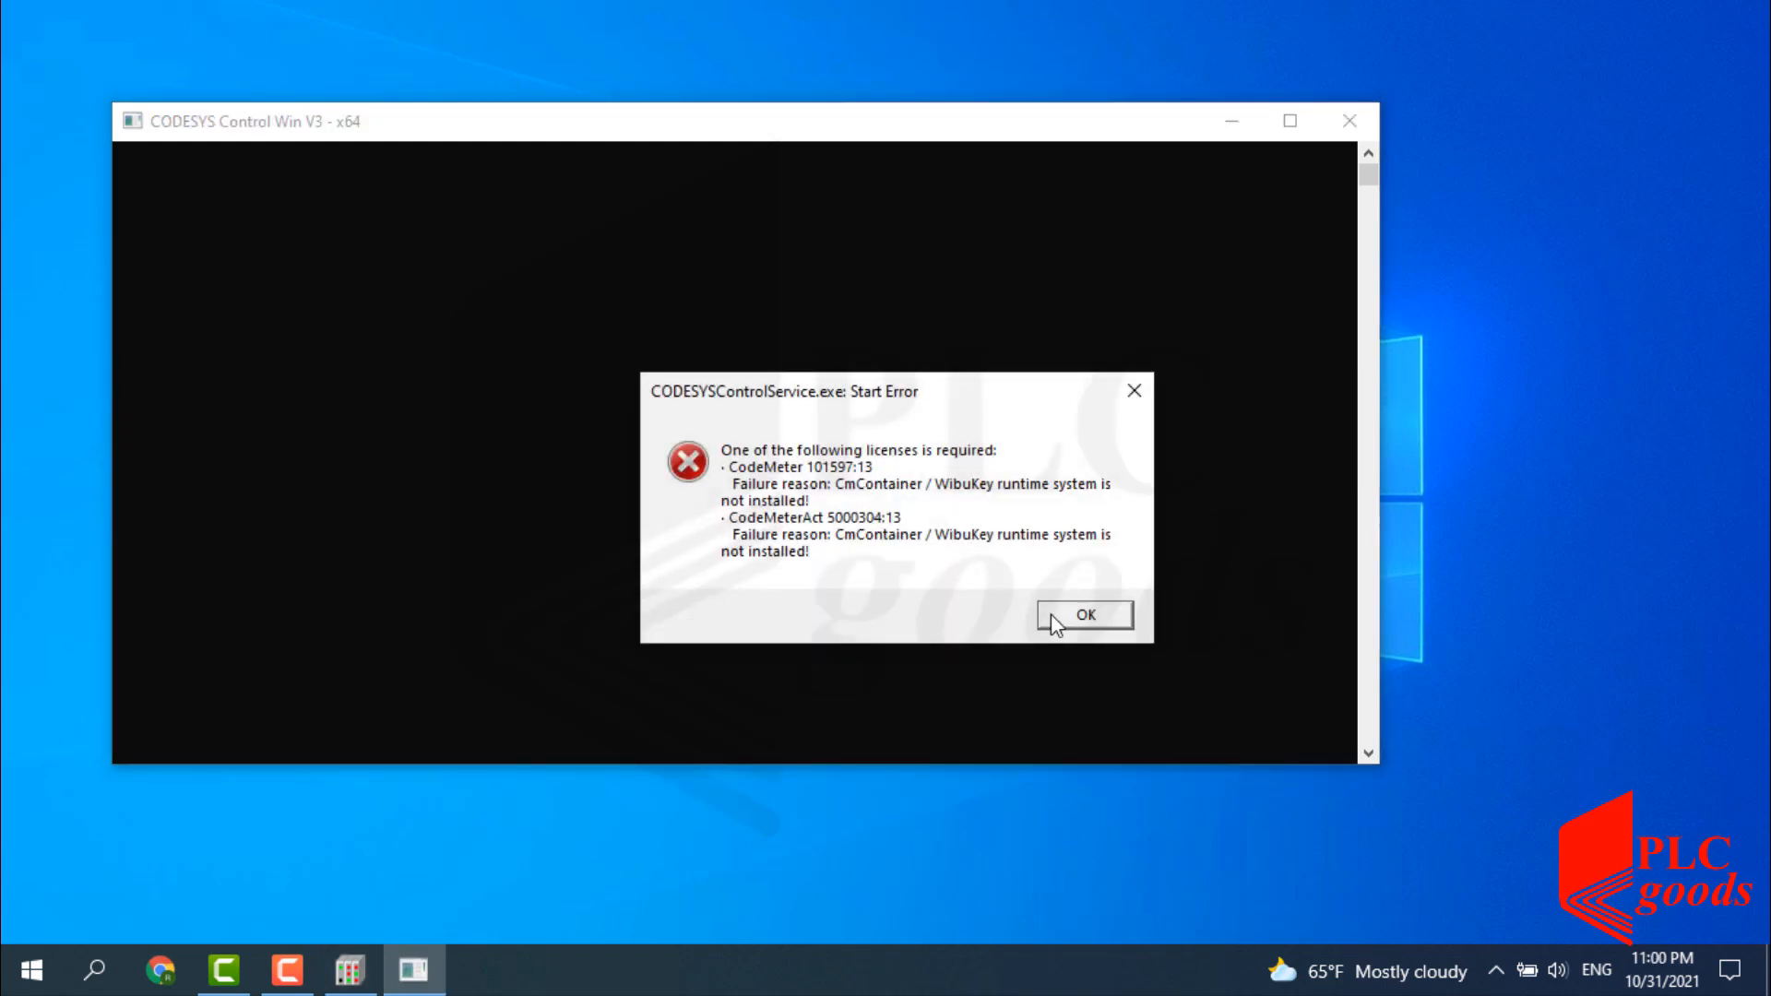
{"action": "left_click", "coordinate": [1052, 617]}
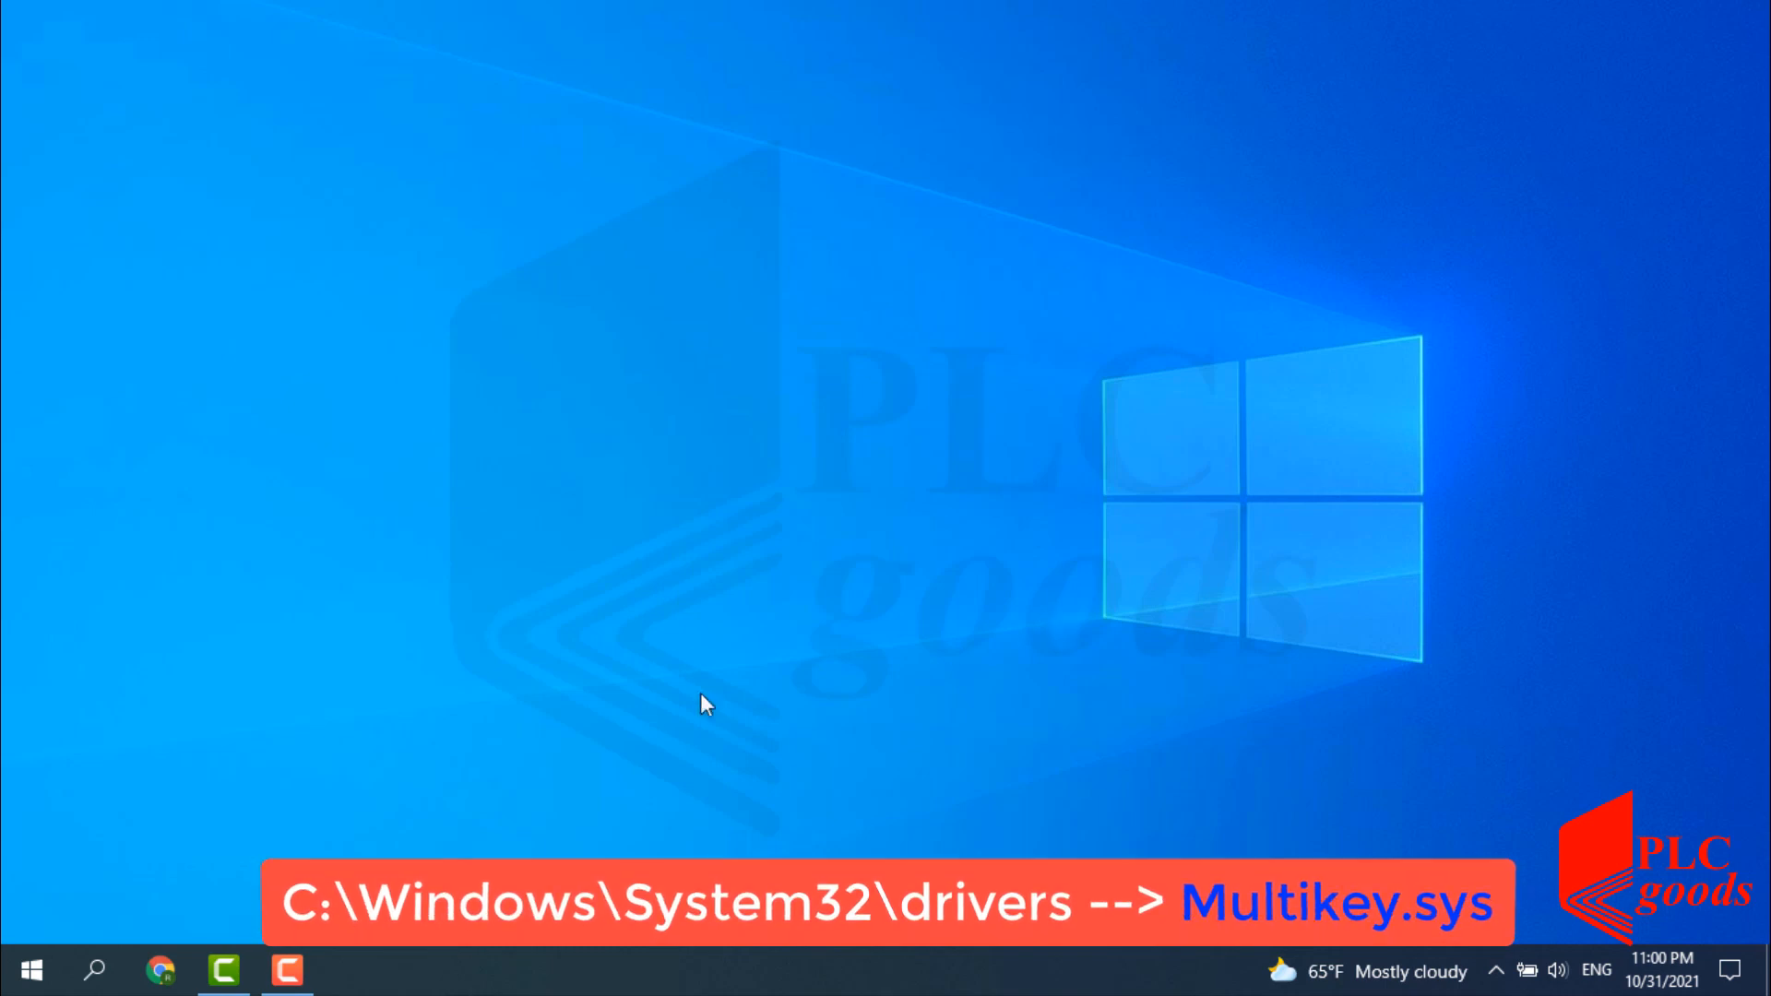
Browse File Explorer to C:\Windows\System32\drivers and locate multikey.sys.
{"action": "left_click", "coordinate": [94, 969]}
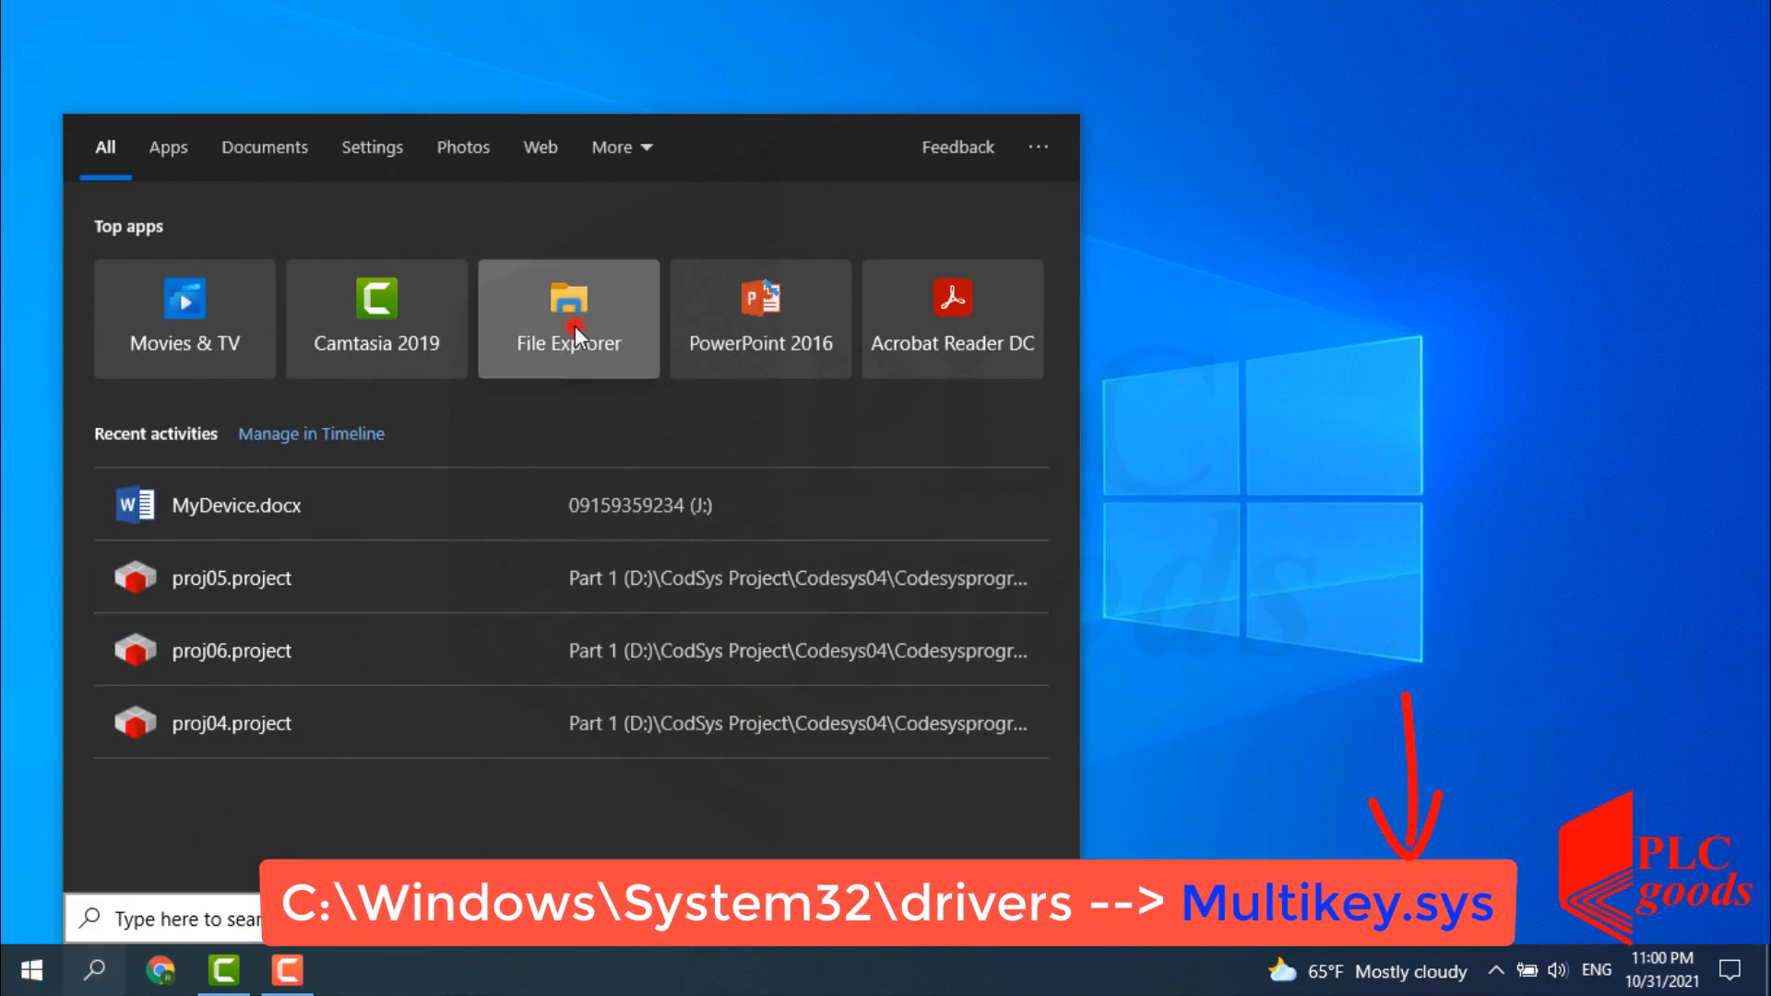
{"action": "left_click", "coordinate": [574, 332]}
{"action": "left_click", "coordinate": [396, 583]}
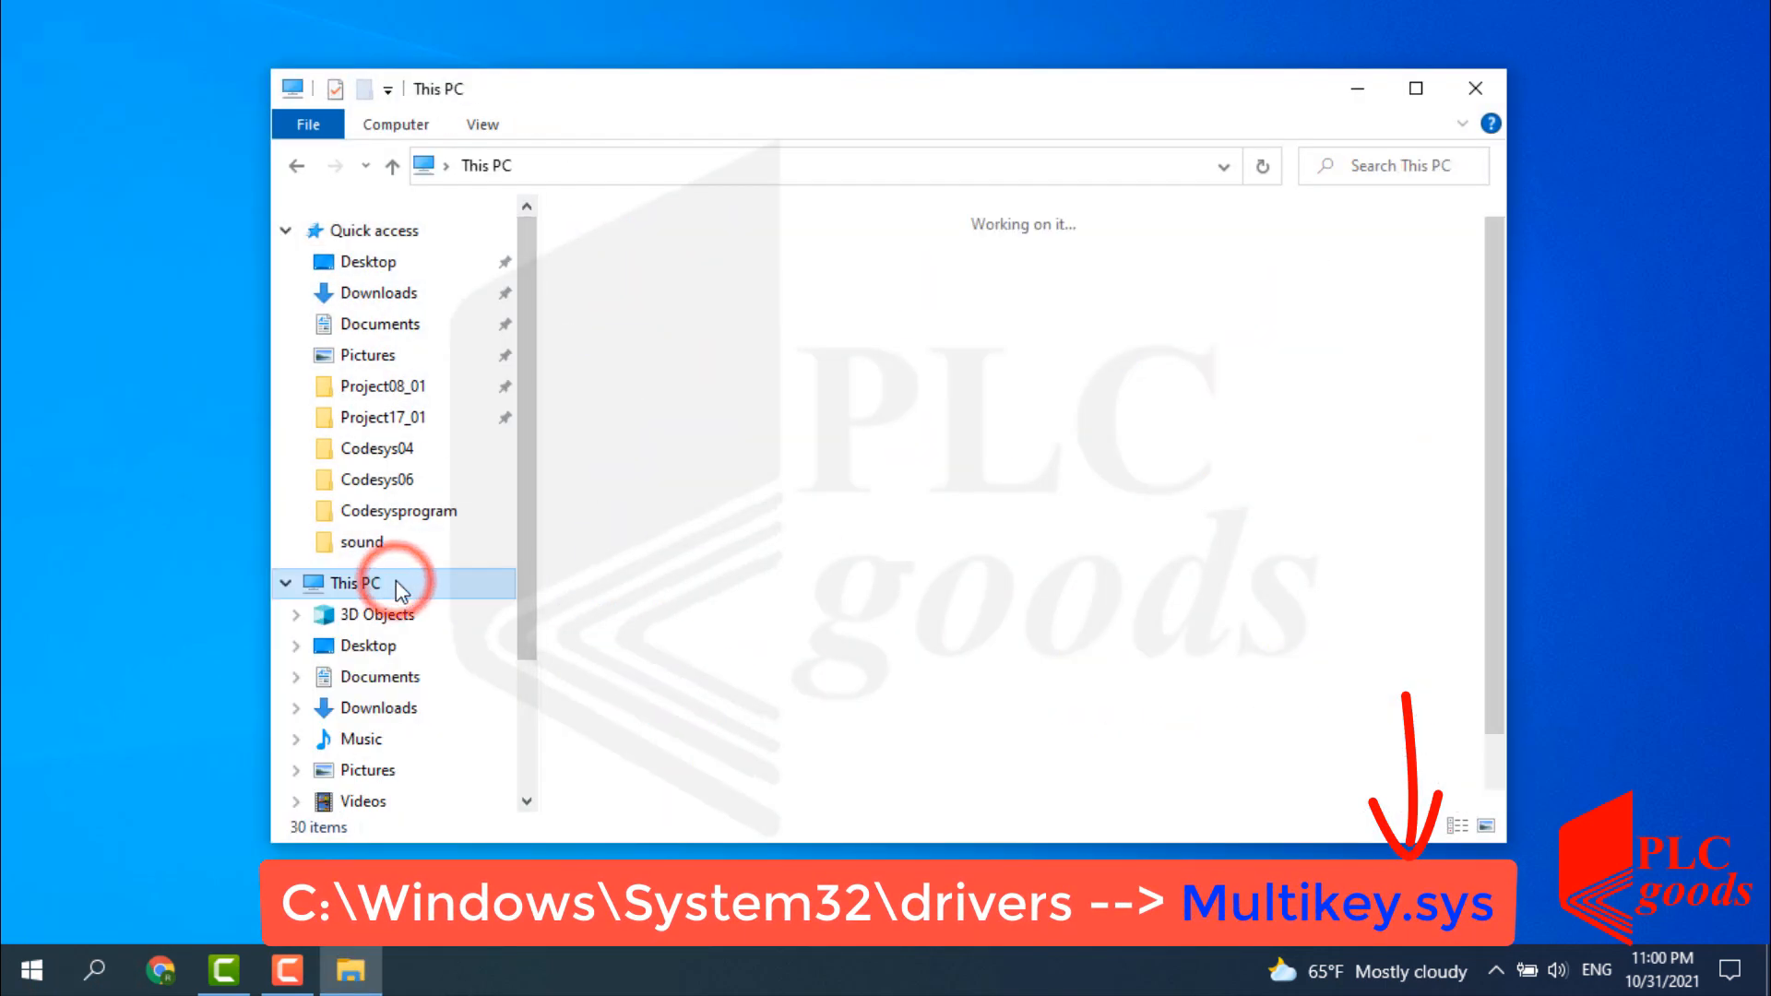
{"action": "double_click", "coordinate": [645, 680]}
{"action": "double_click", "coordinate": [602, 628]}
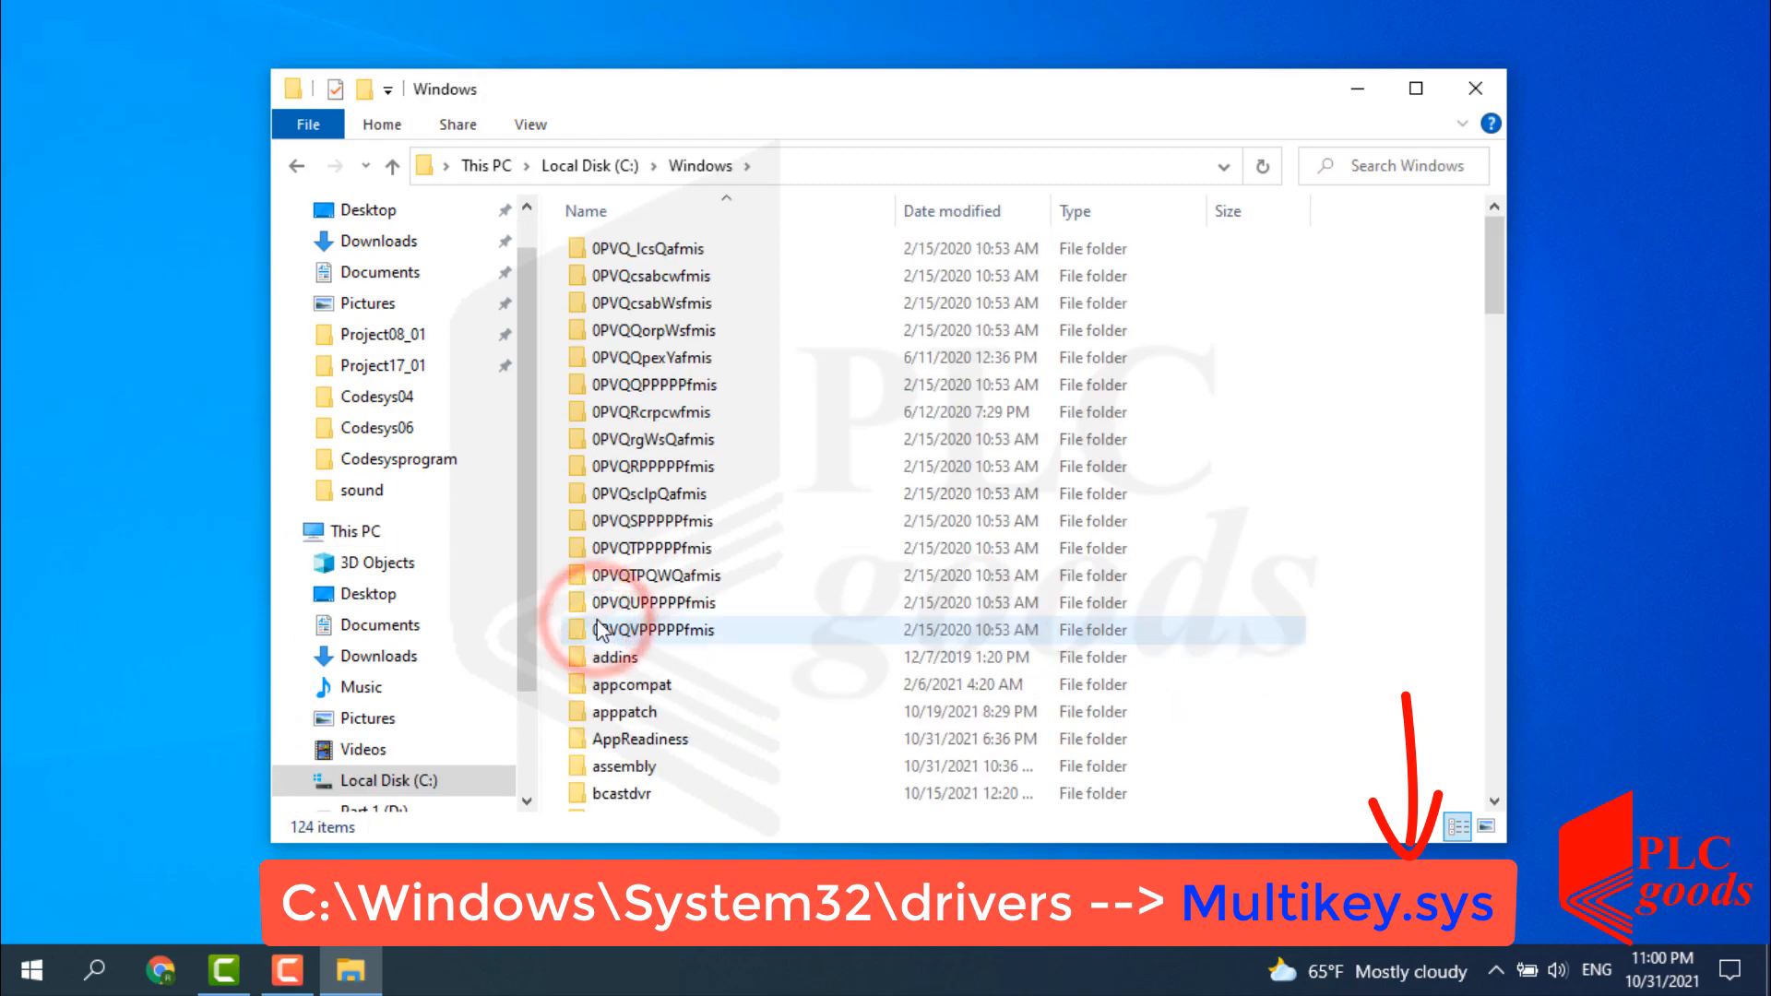
{"action": "scroll", "coordinate": [602, 632], "scroll_direction": "down", "scroll_amount": 20}
{"action": "left_click", "coordinate": [609, 653]}
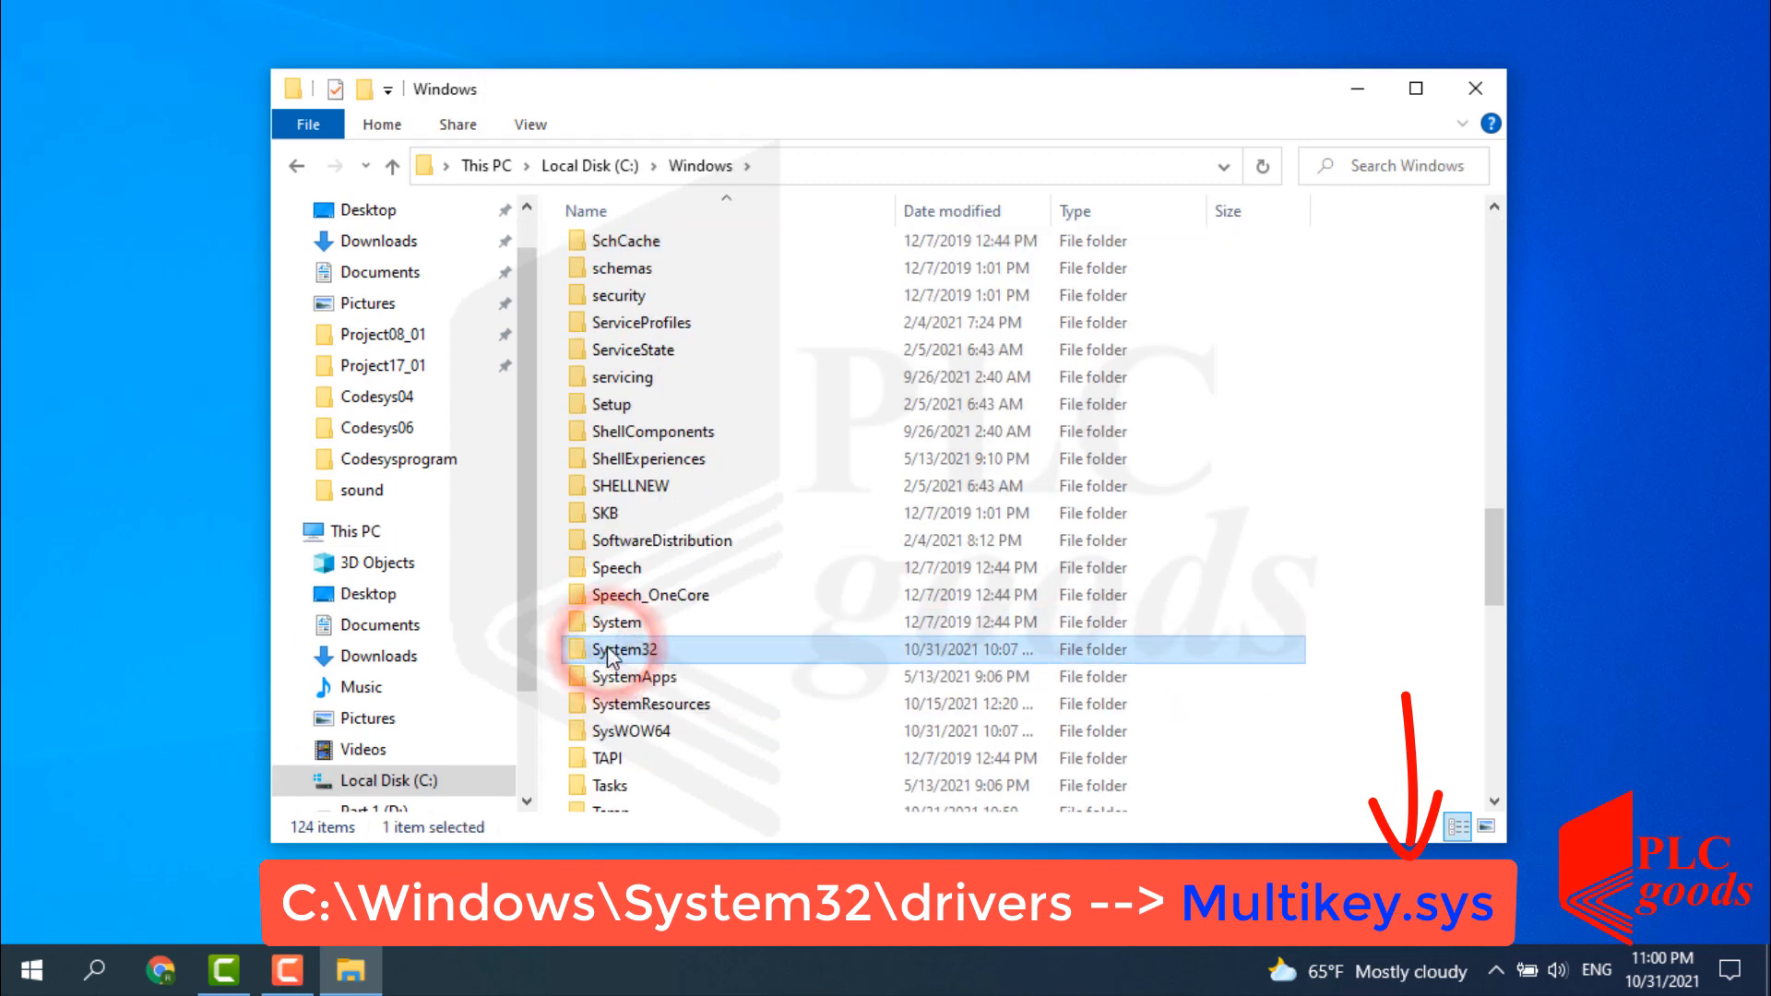
{"action": "double_click", "coordinate": [609, 653]}
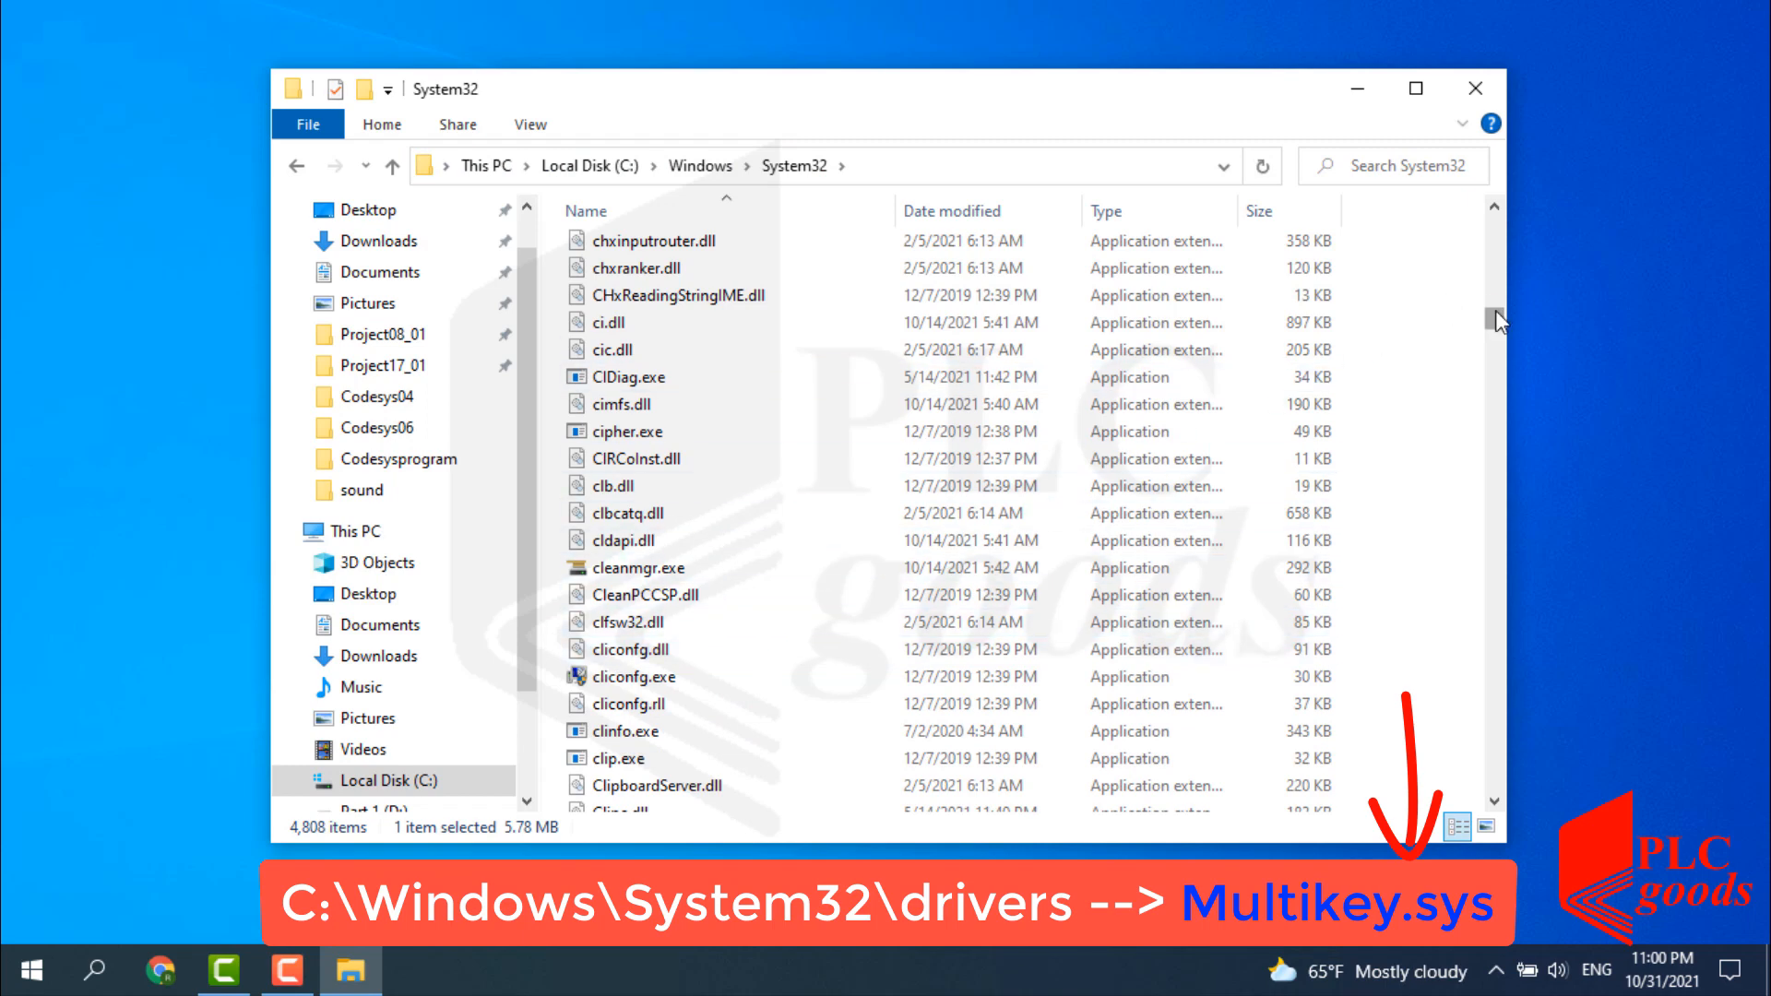
{"action": "left_click_drag", "start_coordinate": [1496, 310], "coordinate": [1496, 236]}
{"action": "double_click", "coordinate": [631, 739]}
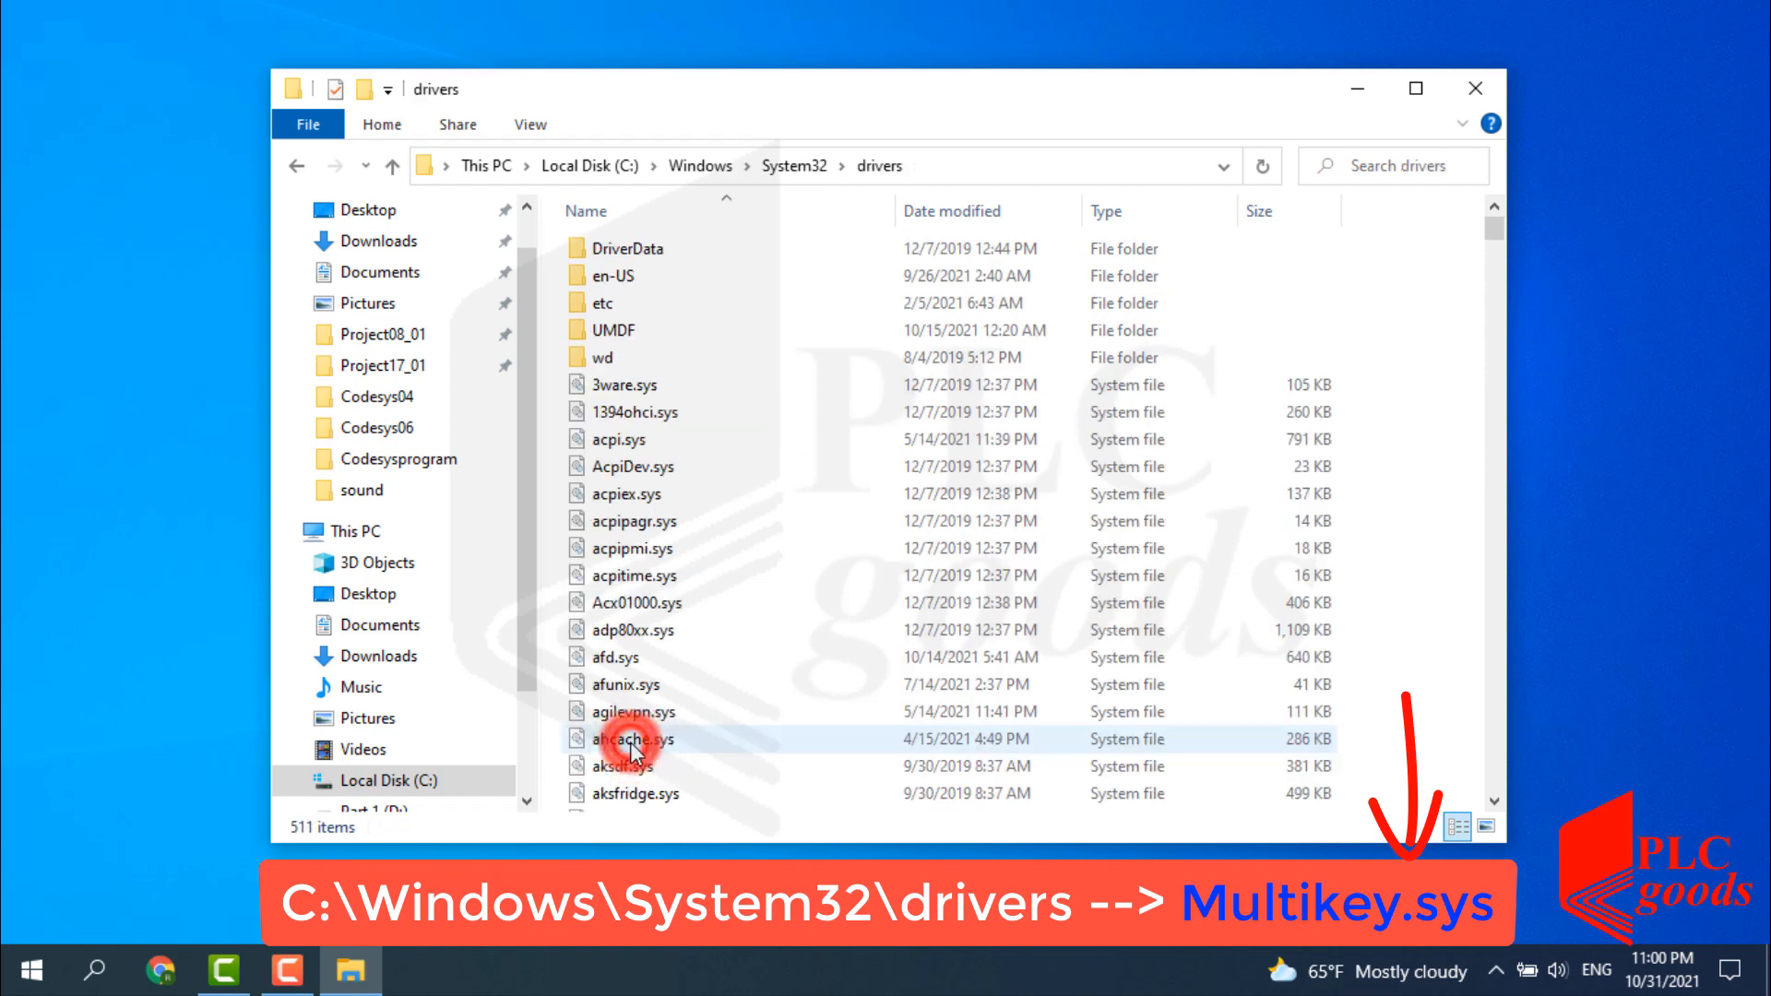
{"action": "key", "text": "n"}
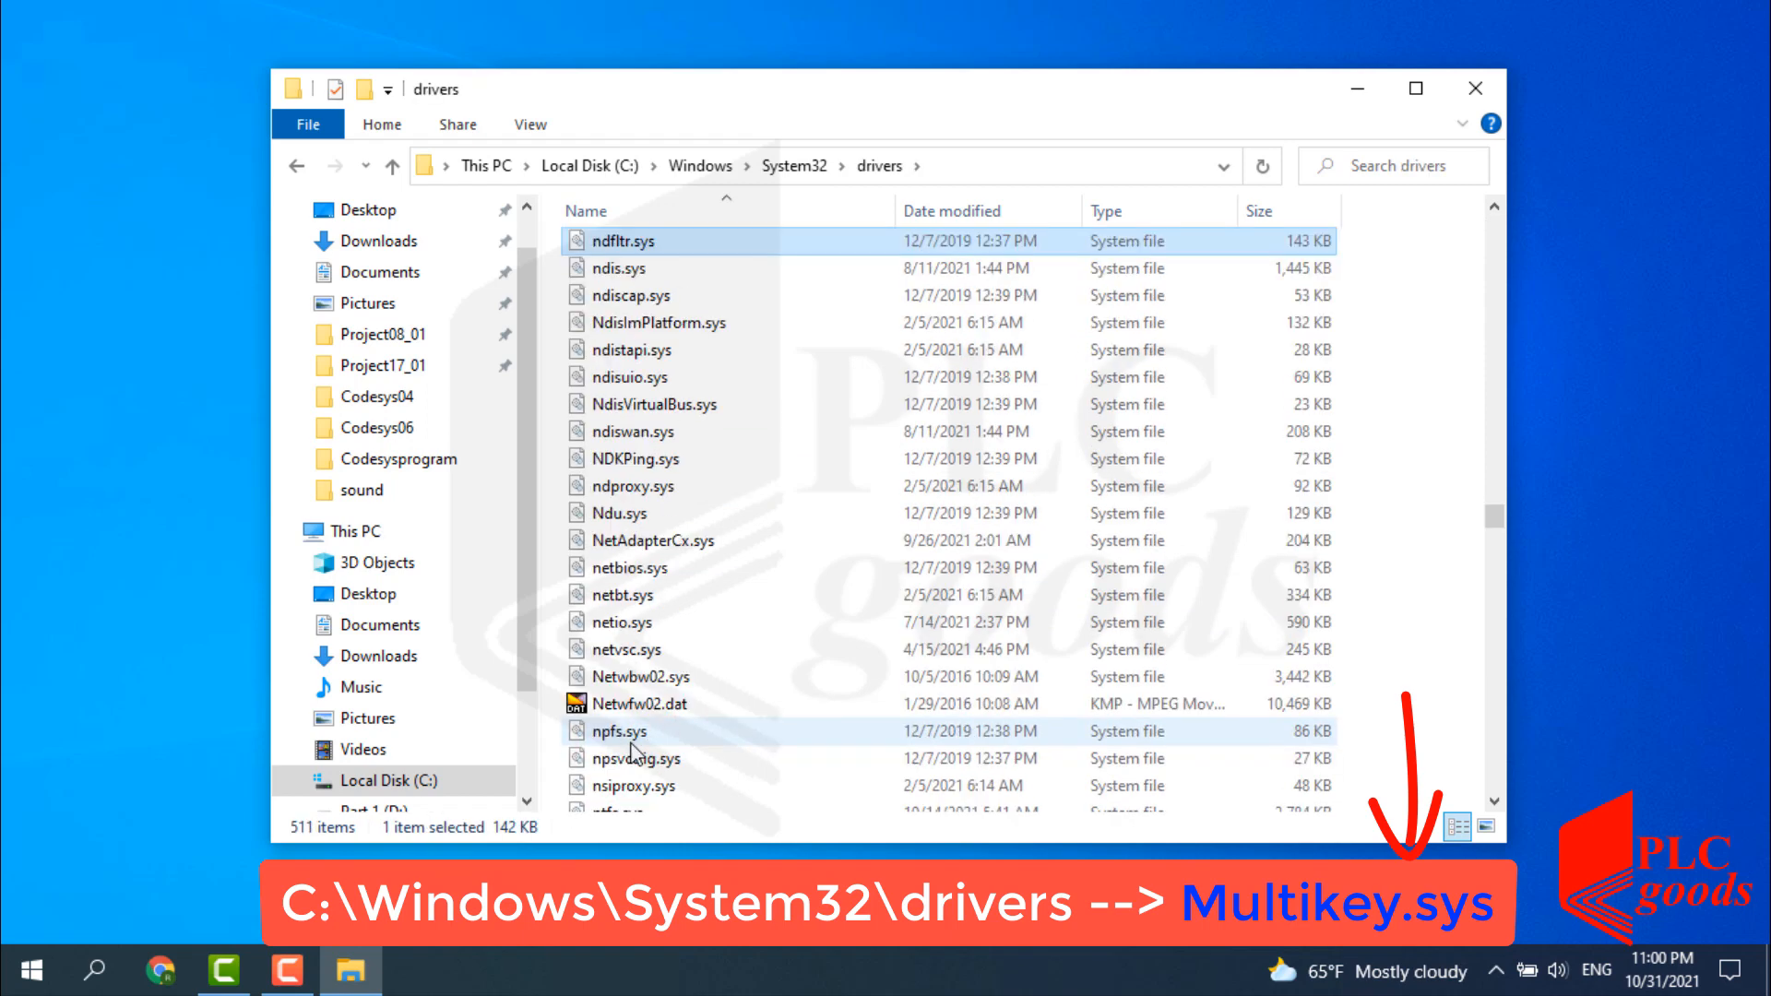
{"action": "left_click", "coordinate": [1495, 207]}
Rename multikey.sys to multikey2.sys and close the drivers folder window.
{"action": "left_click", "coordinate": [632, 408]}
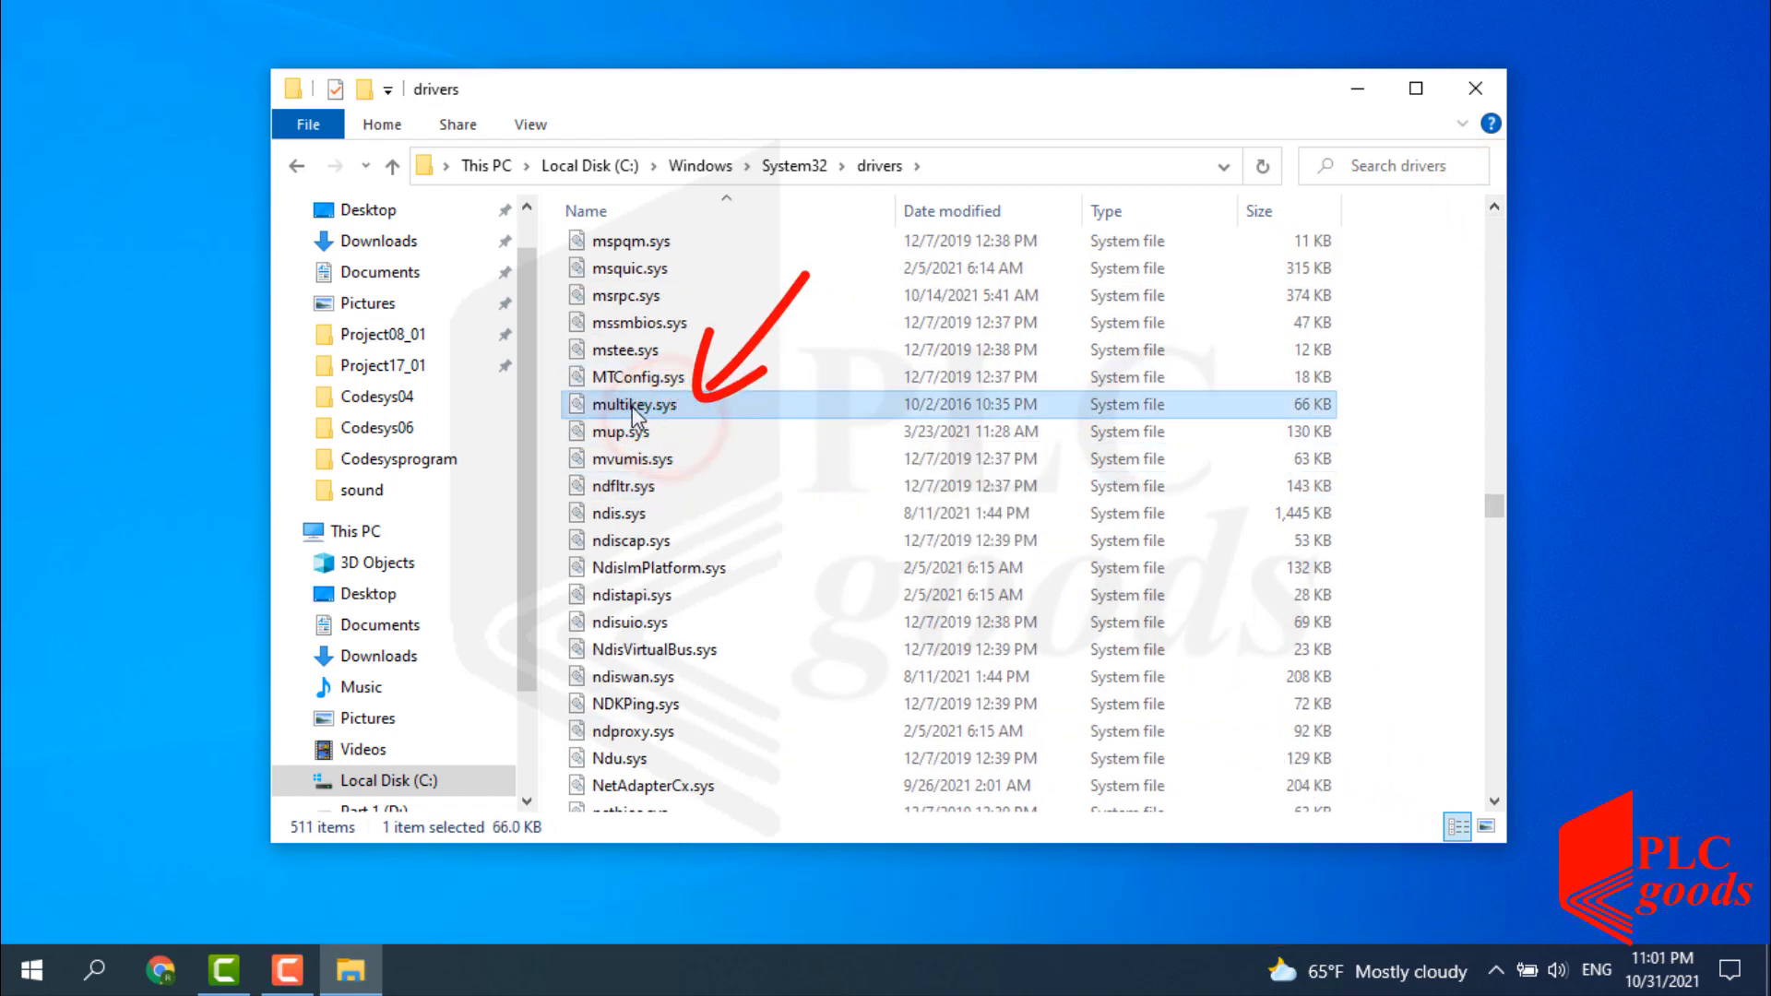
{"action": "right_click", "coordinate": [633, 415]}
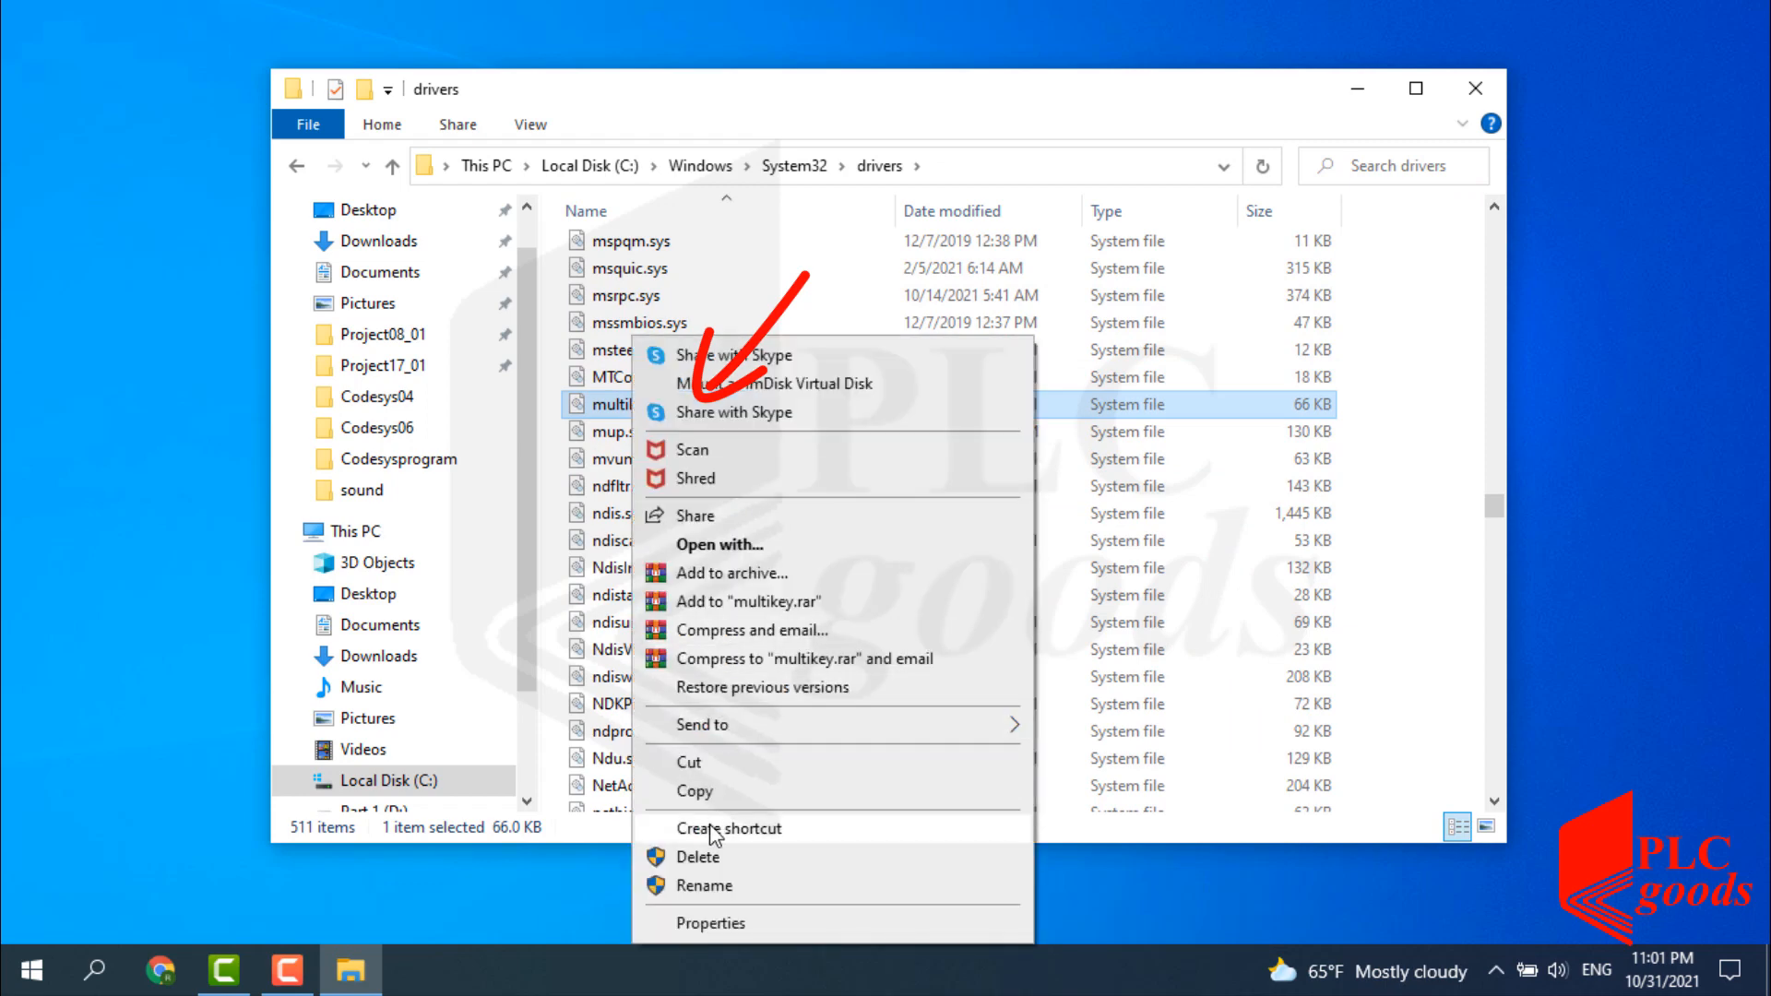
{"action": "left_click", "coordinate": [699, 889]}
{"action": "left_click", "coordinate": [652, 404]}
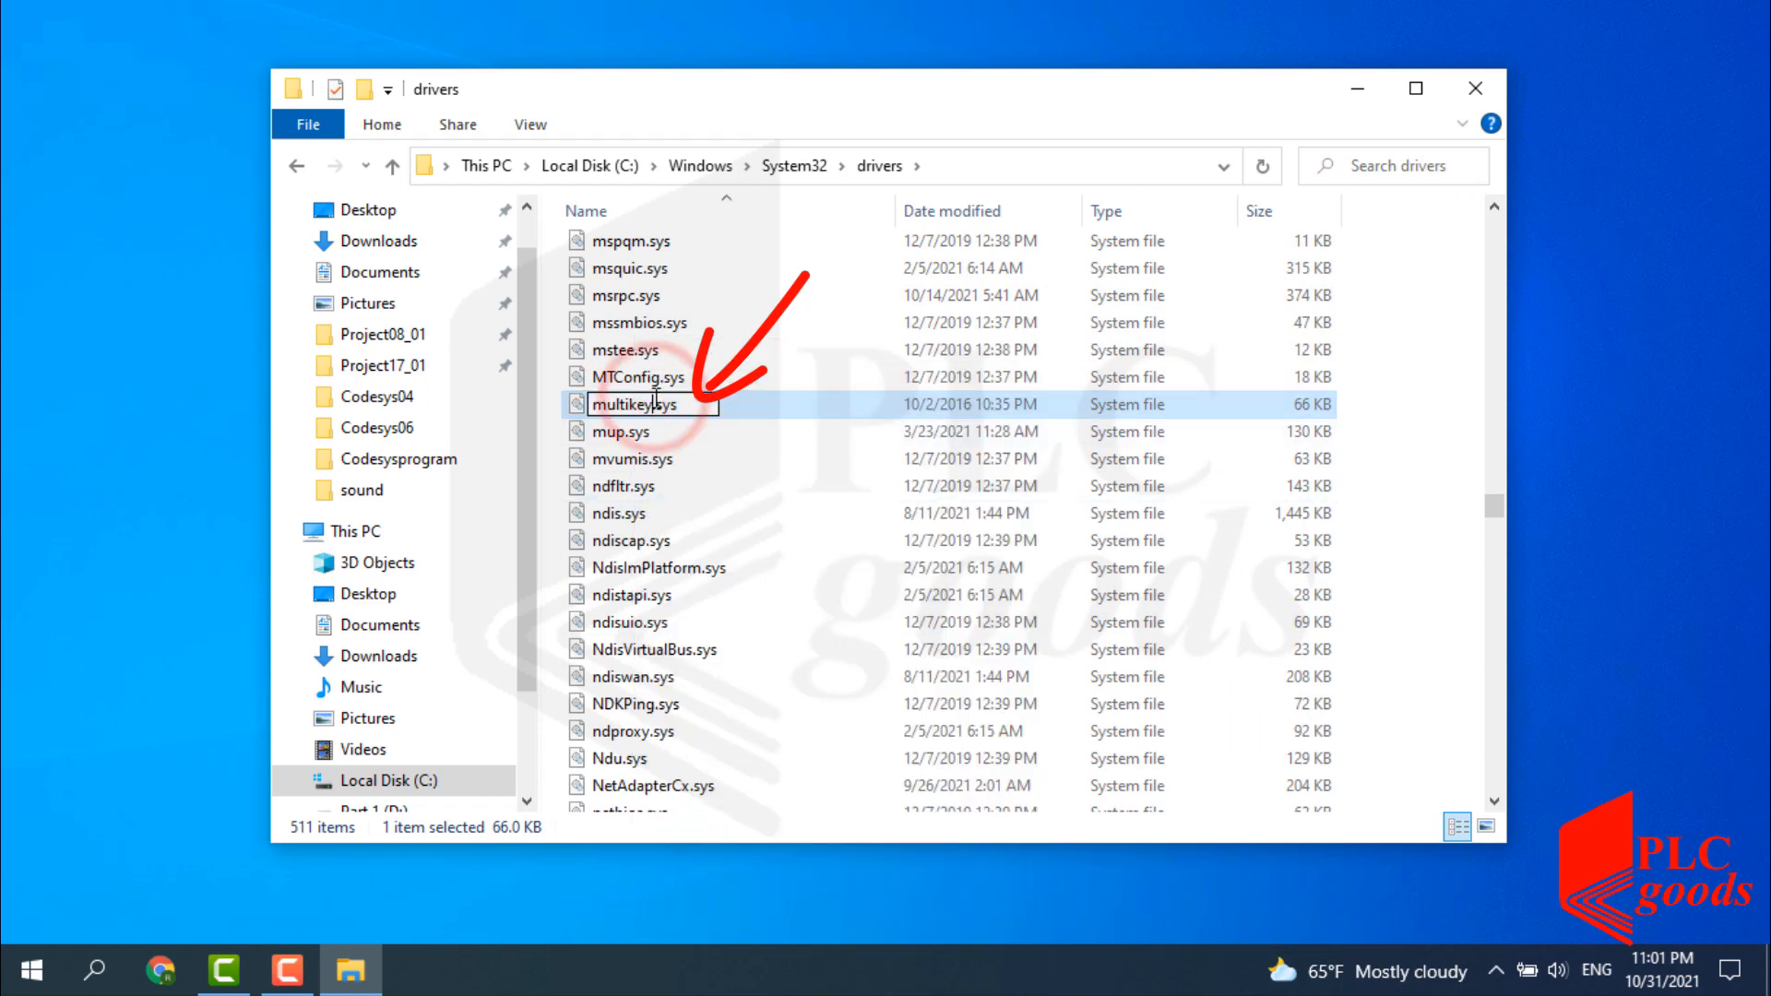
{"action": "type", "text": "2"}
{"action": "left_click", "coordinate": [893, 132]}
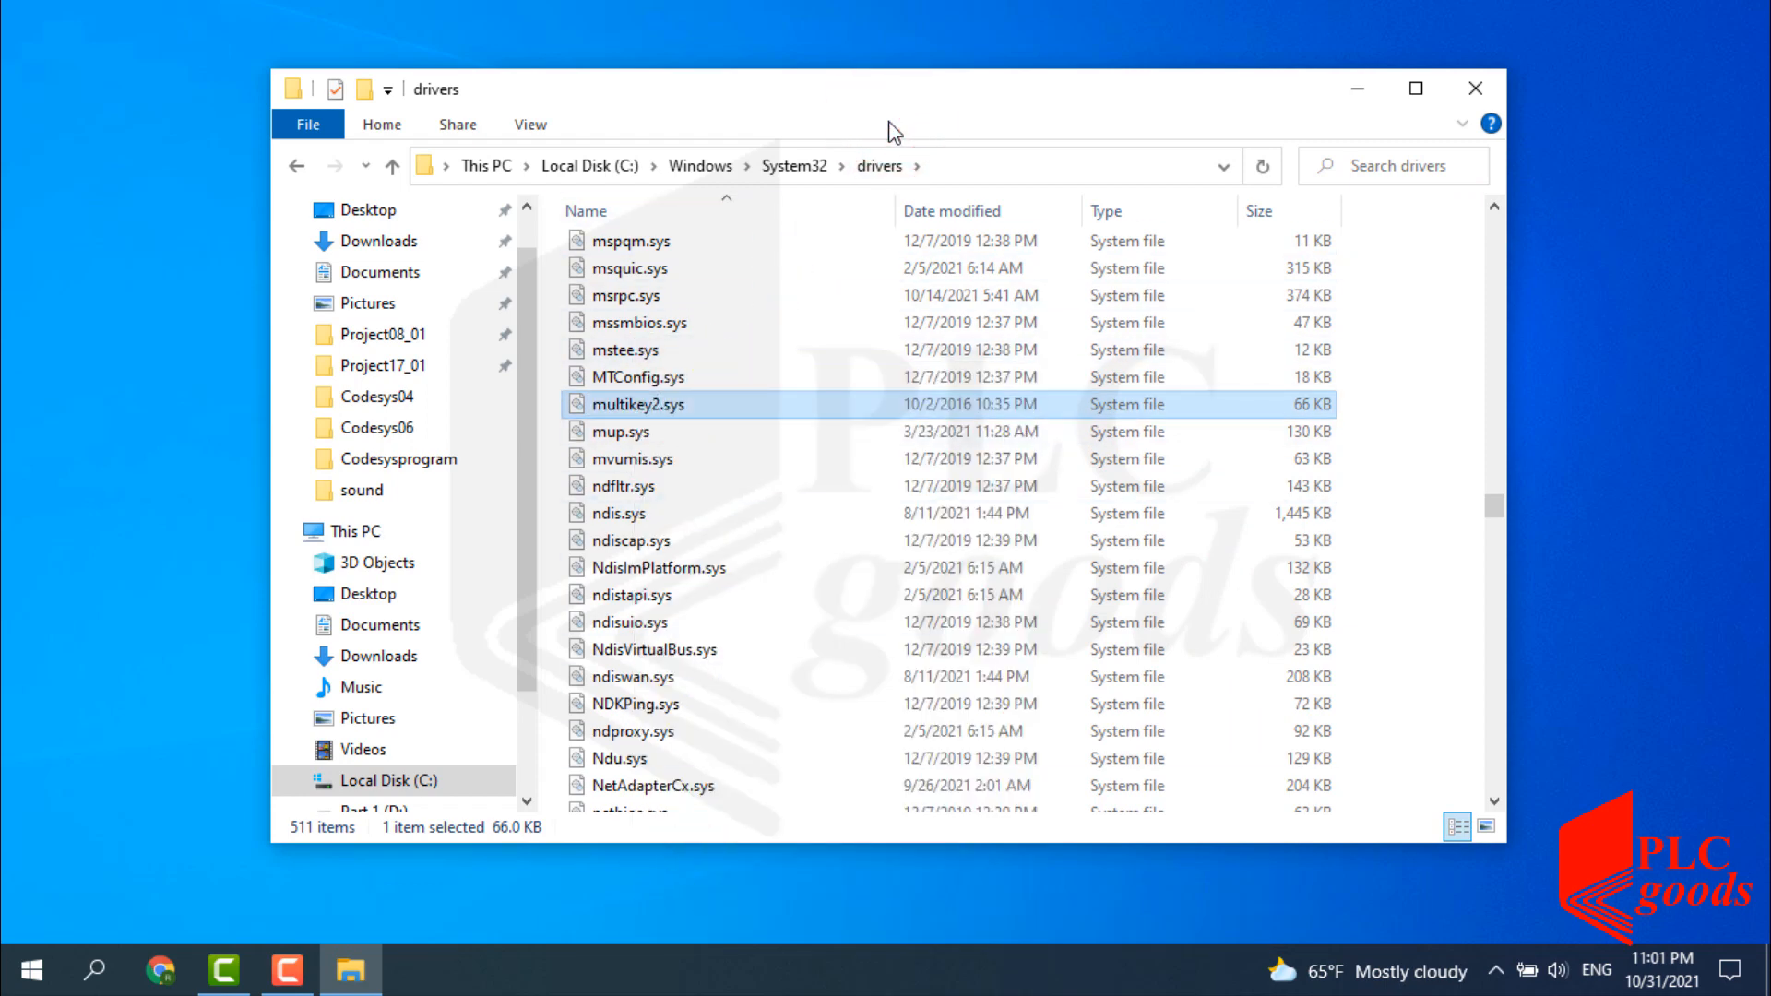
{"action": "left_click", "coordinate": [1466, 92]}
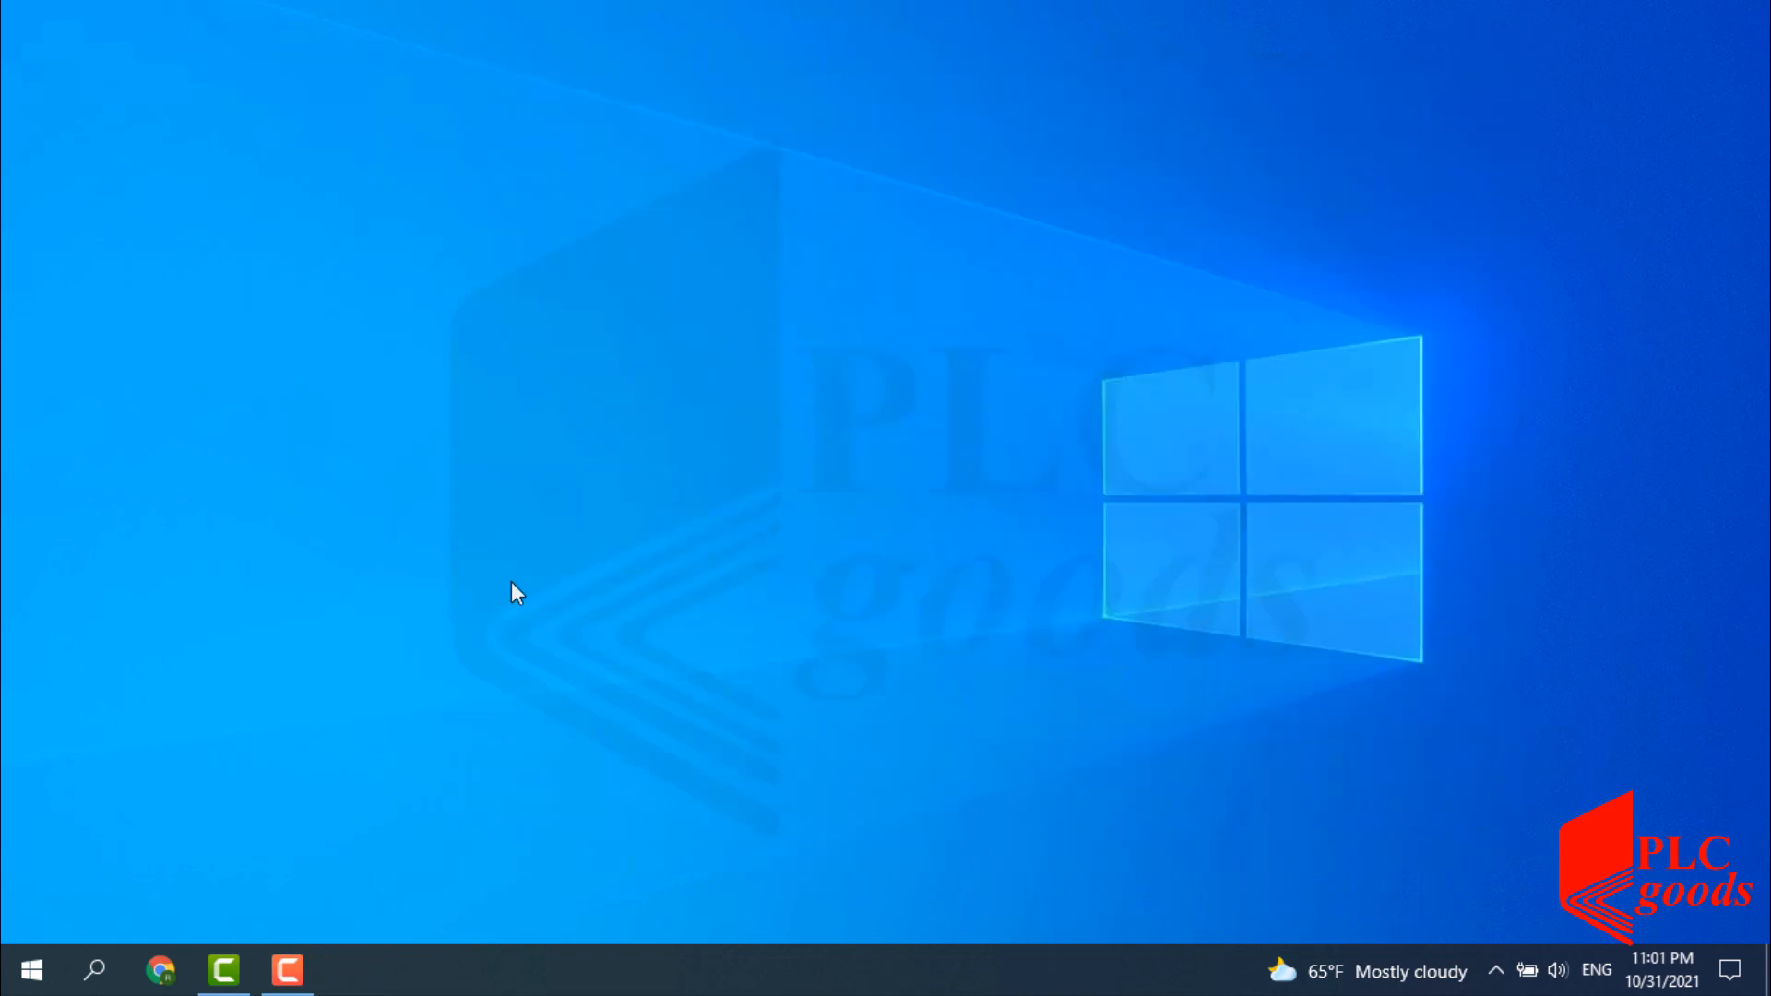
Restart the computer from the Start menu power options.
{"action": "left_click", "coordinate": [24, 962]}
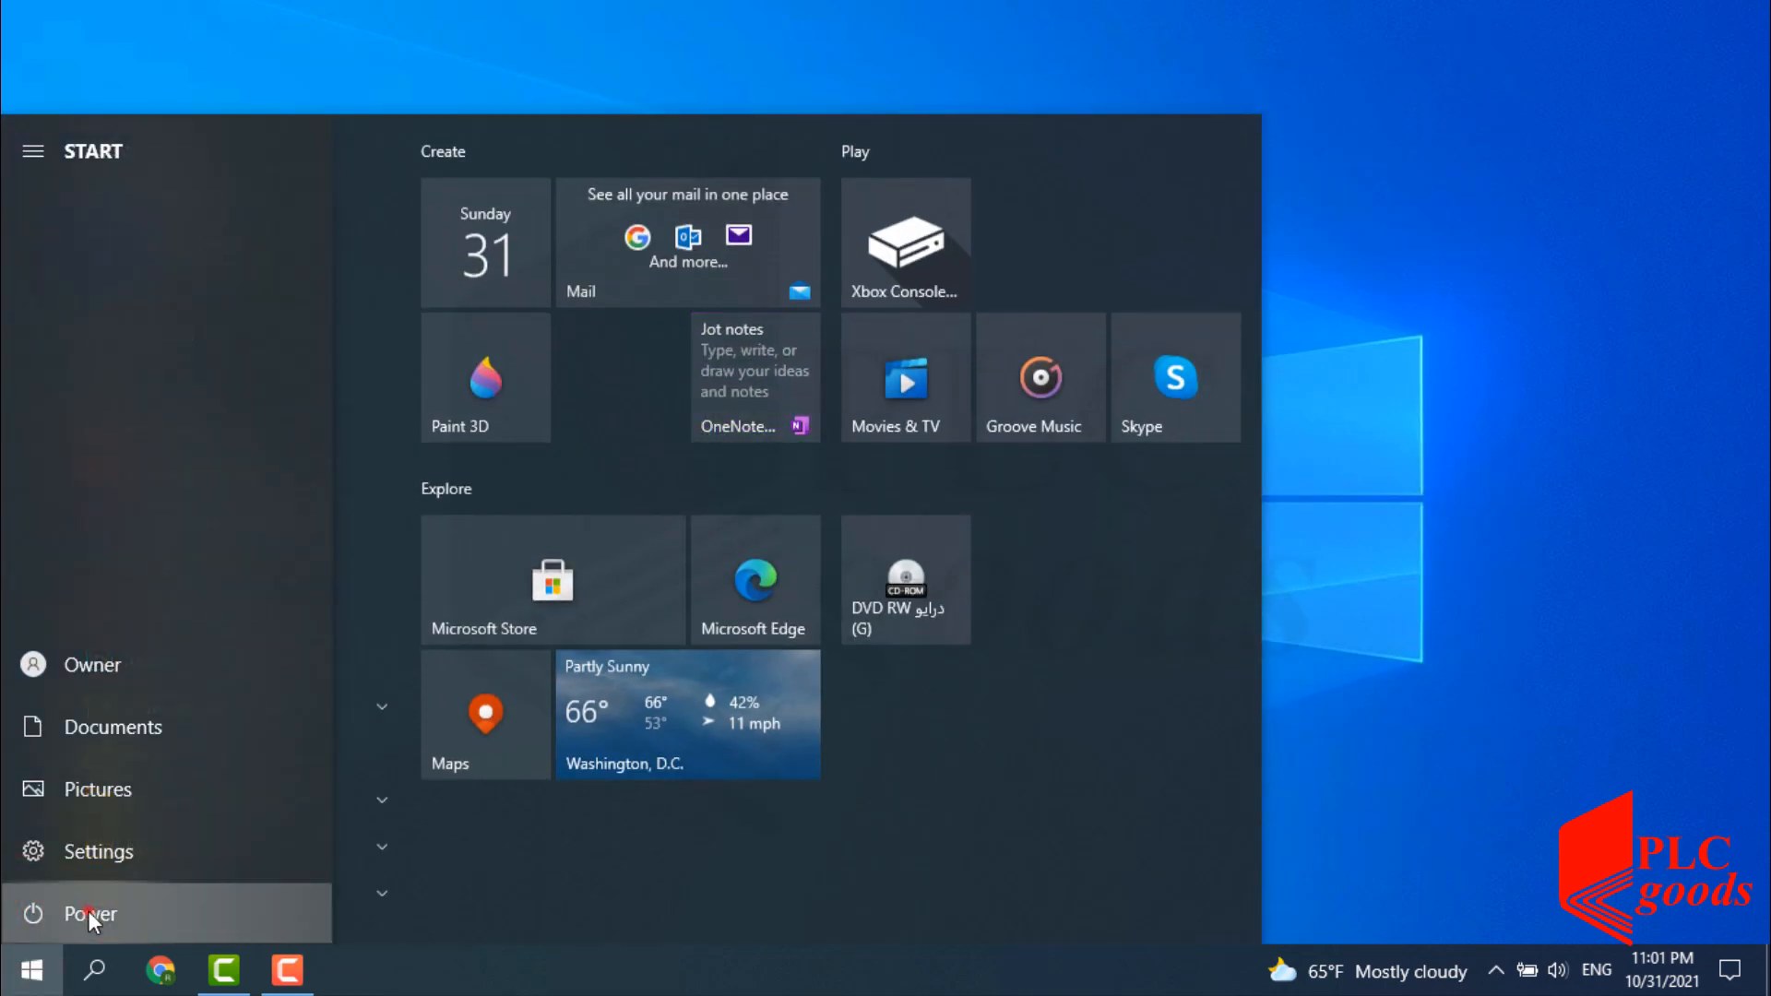
{"action": "left_click", "coordinate": [87, 911]}
{"action": "left_click", "coordinate": [79, 849]}
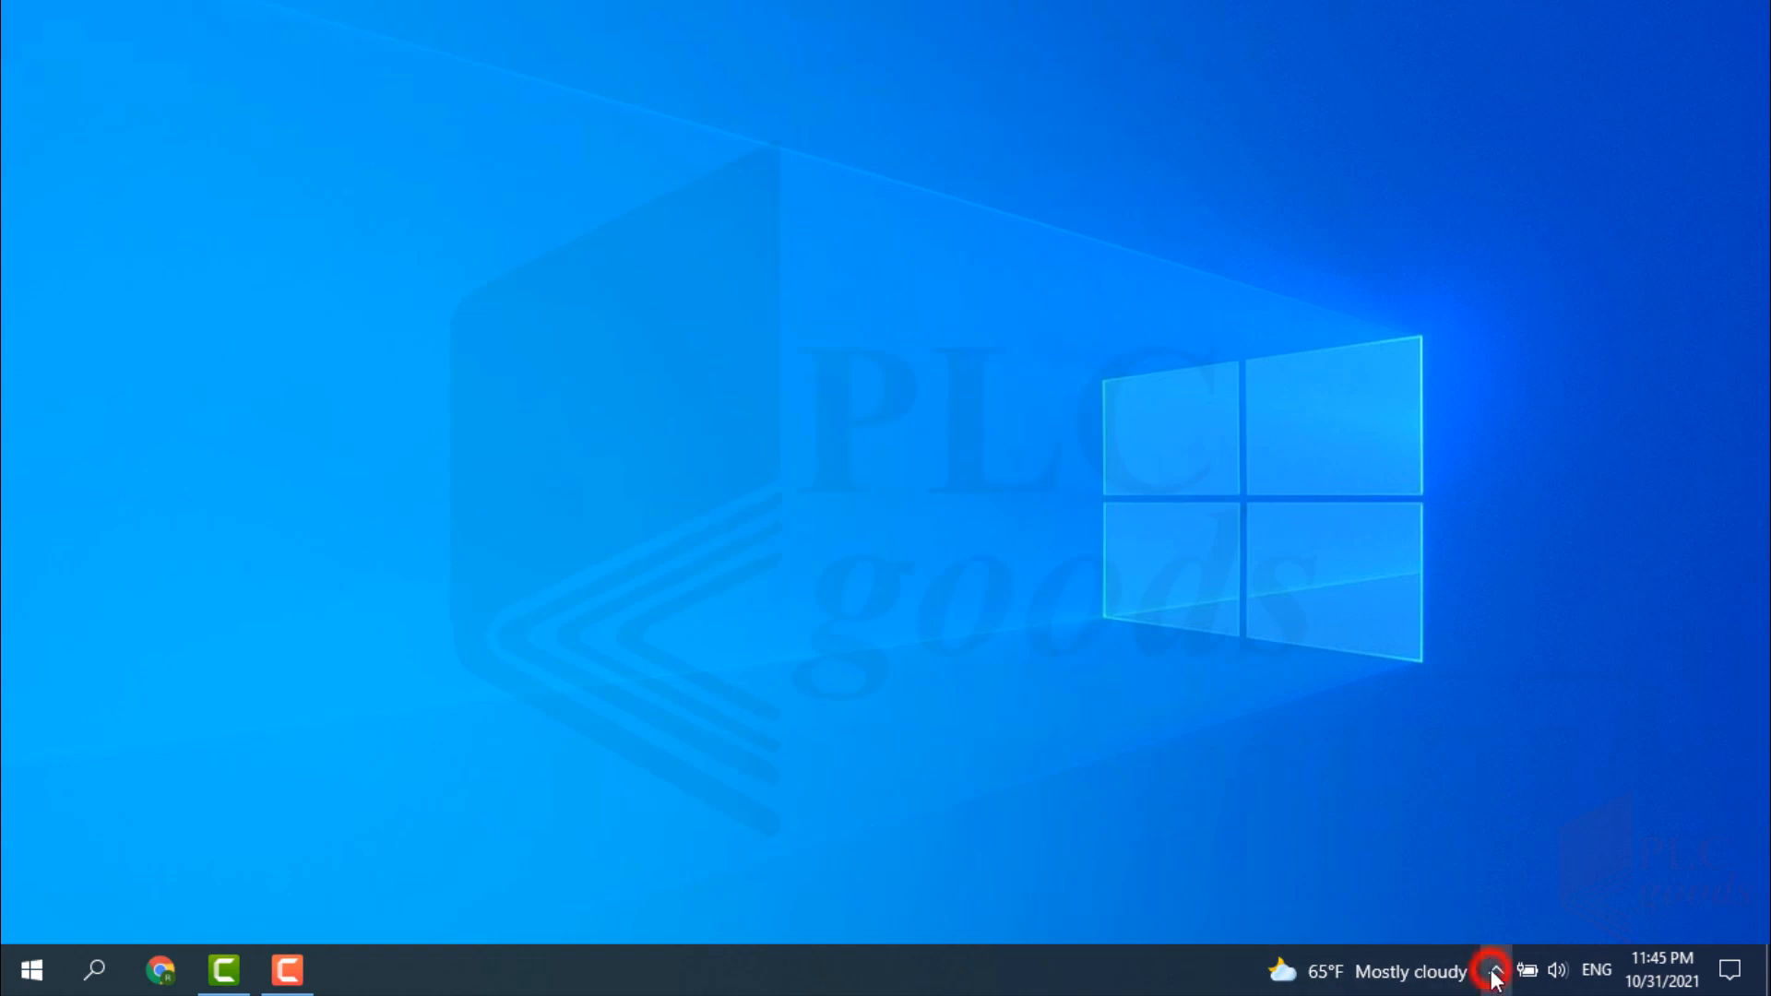
In CodeMeter Control Center, import Patch_ProtectionUpdateFile.WibuCmRaU into the 3S-Smart Software Solutions container.
{"action": "left_click", "coordinate": [1495, 970]}
{"action": "right_click", "coordinate": [1550, 870]}
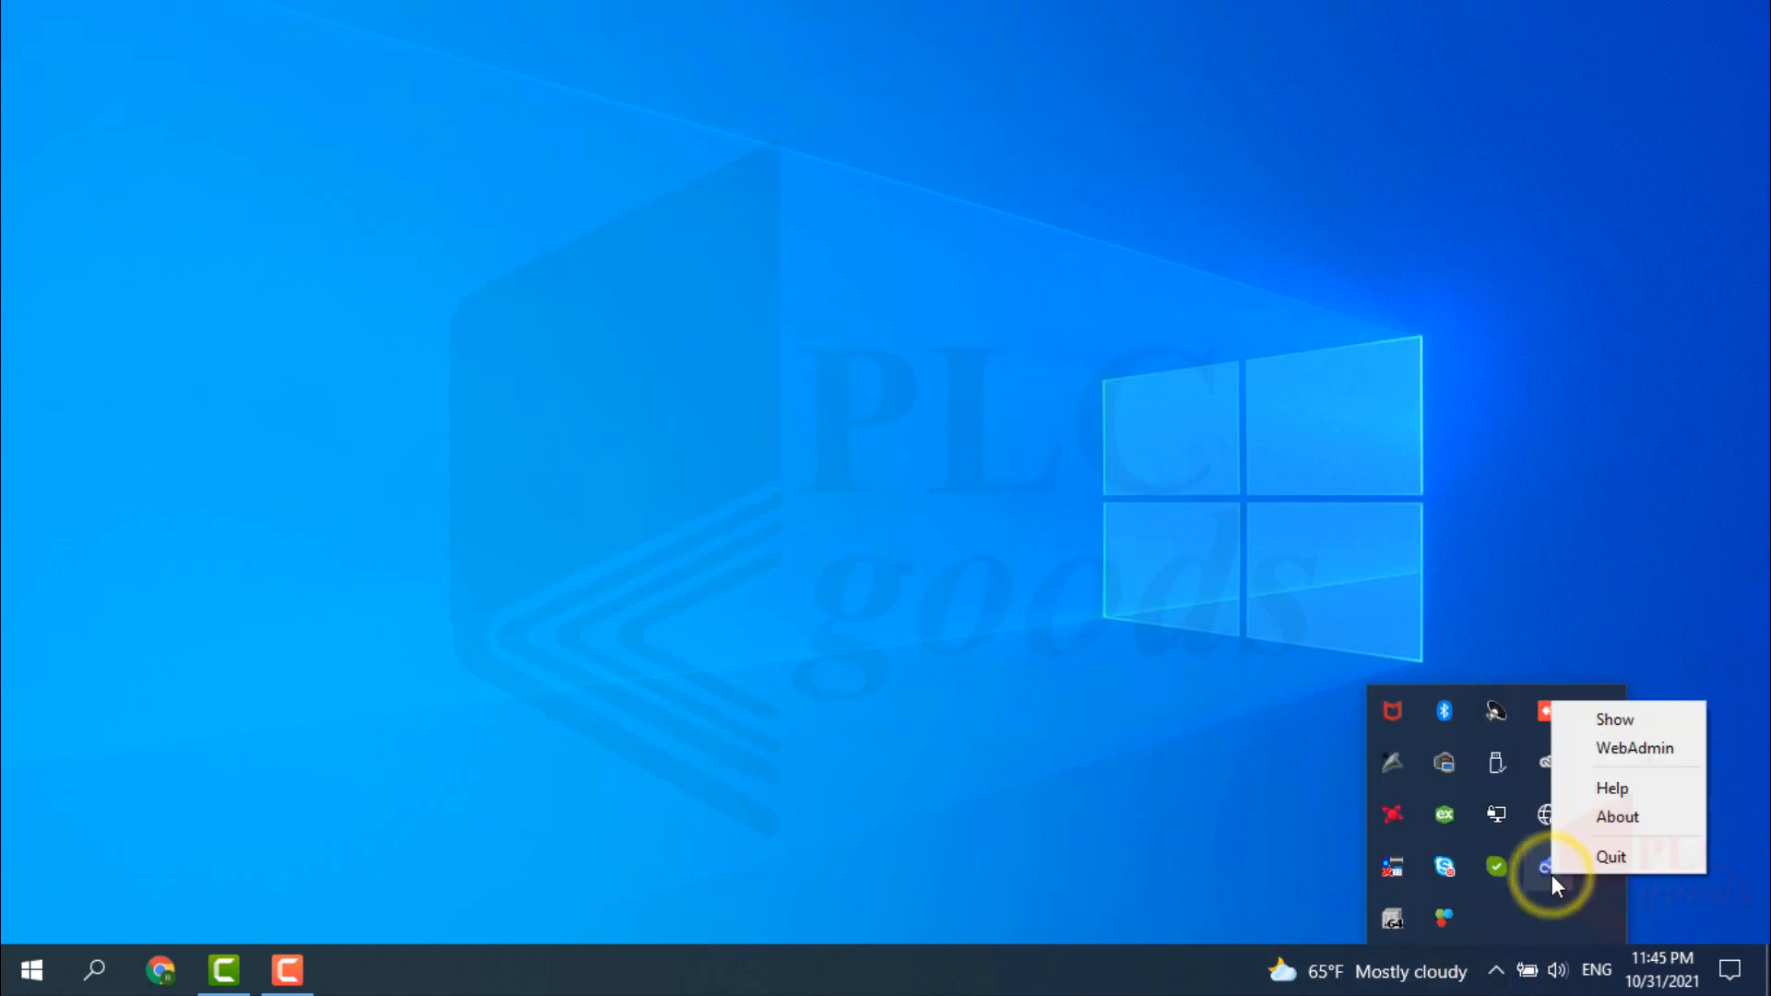
{"action": "left_click", "coordinate": [1600, 717]}
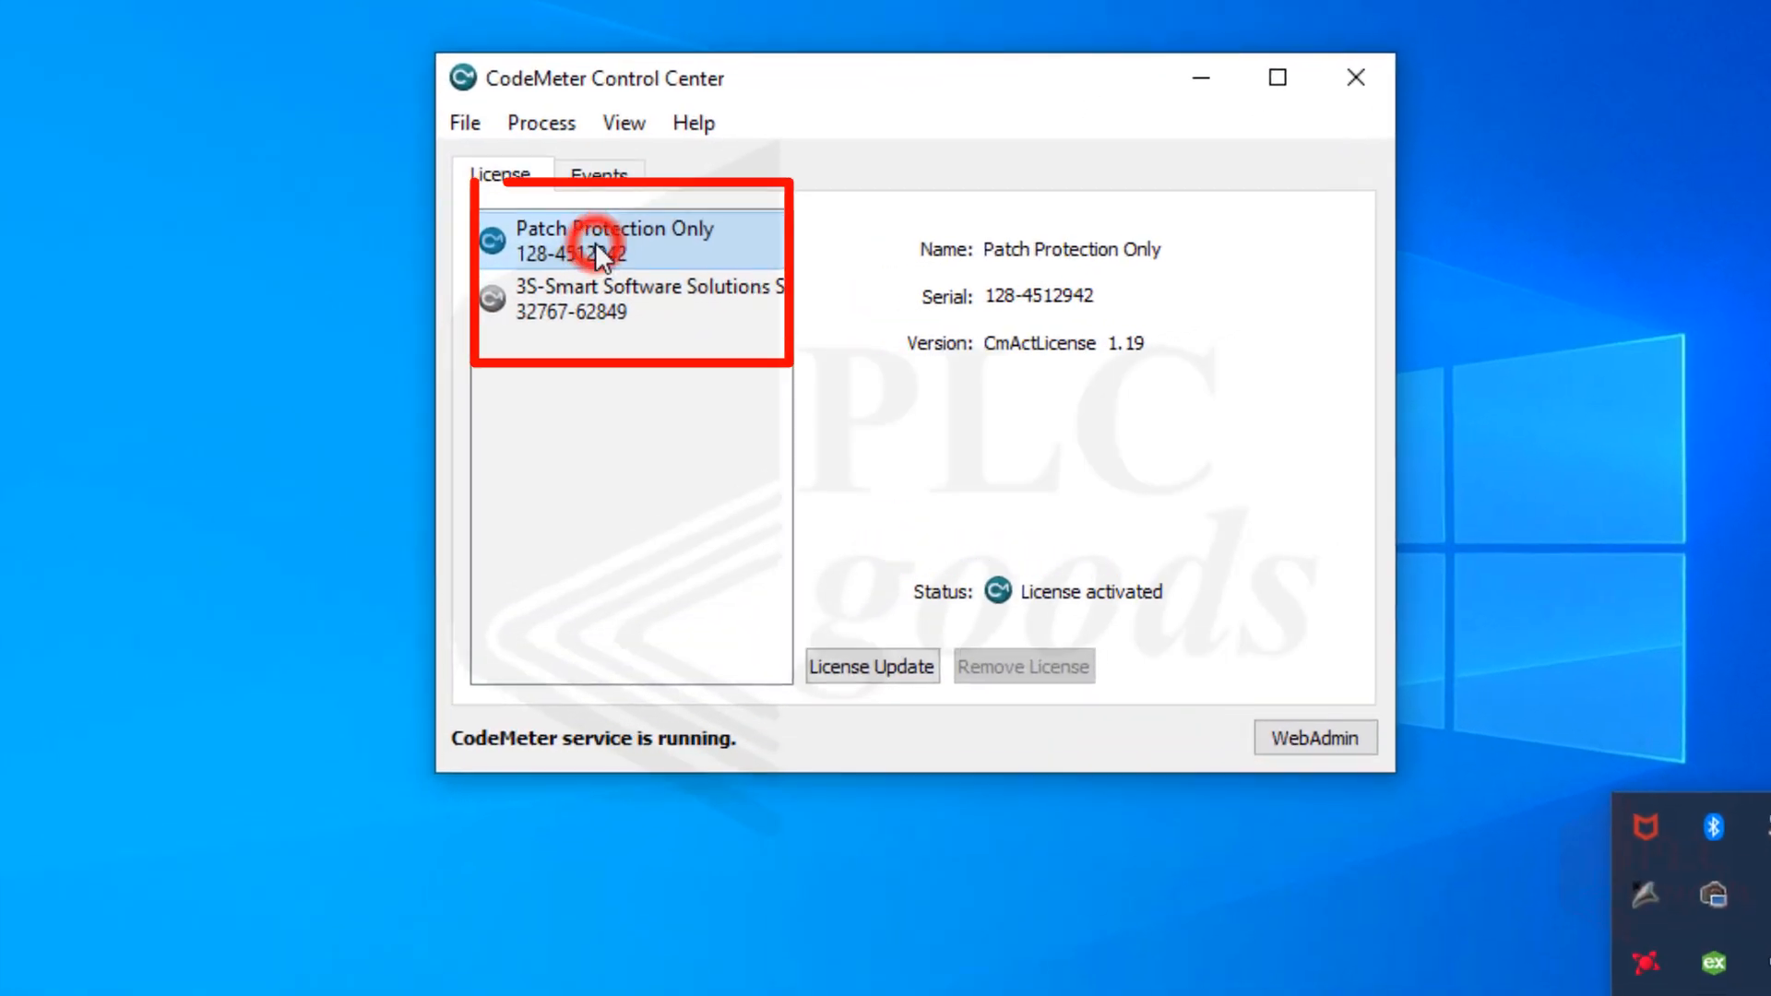
{"action": "left_click", "coordinate": [590, 316]}
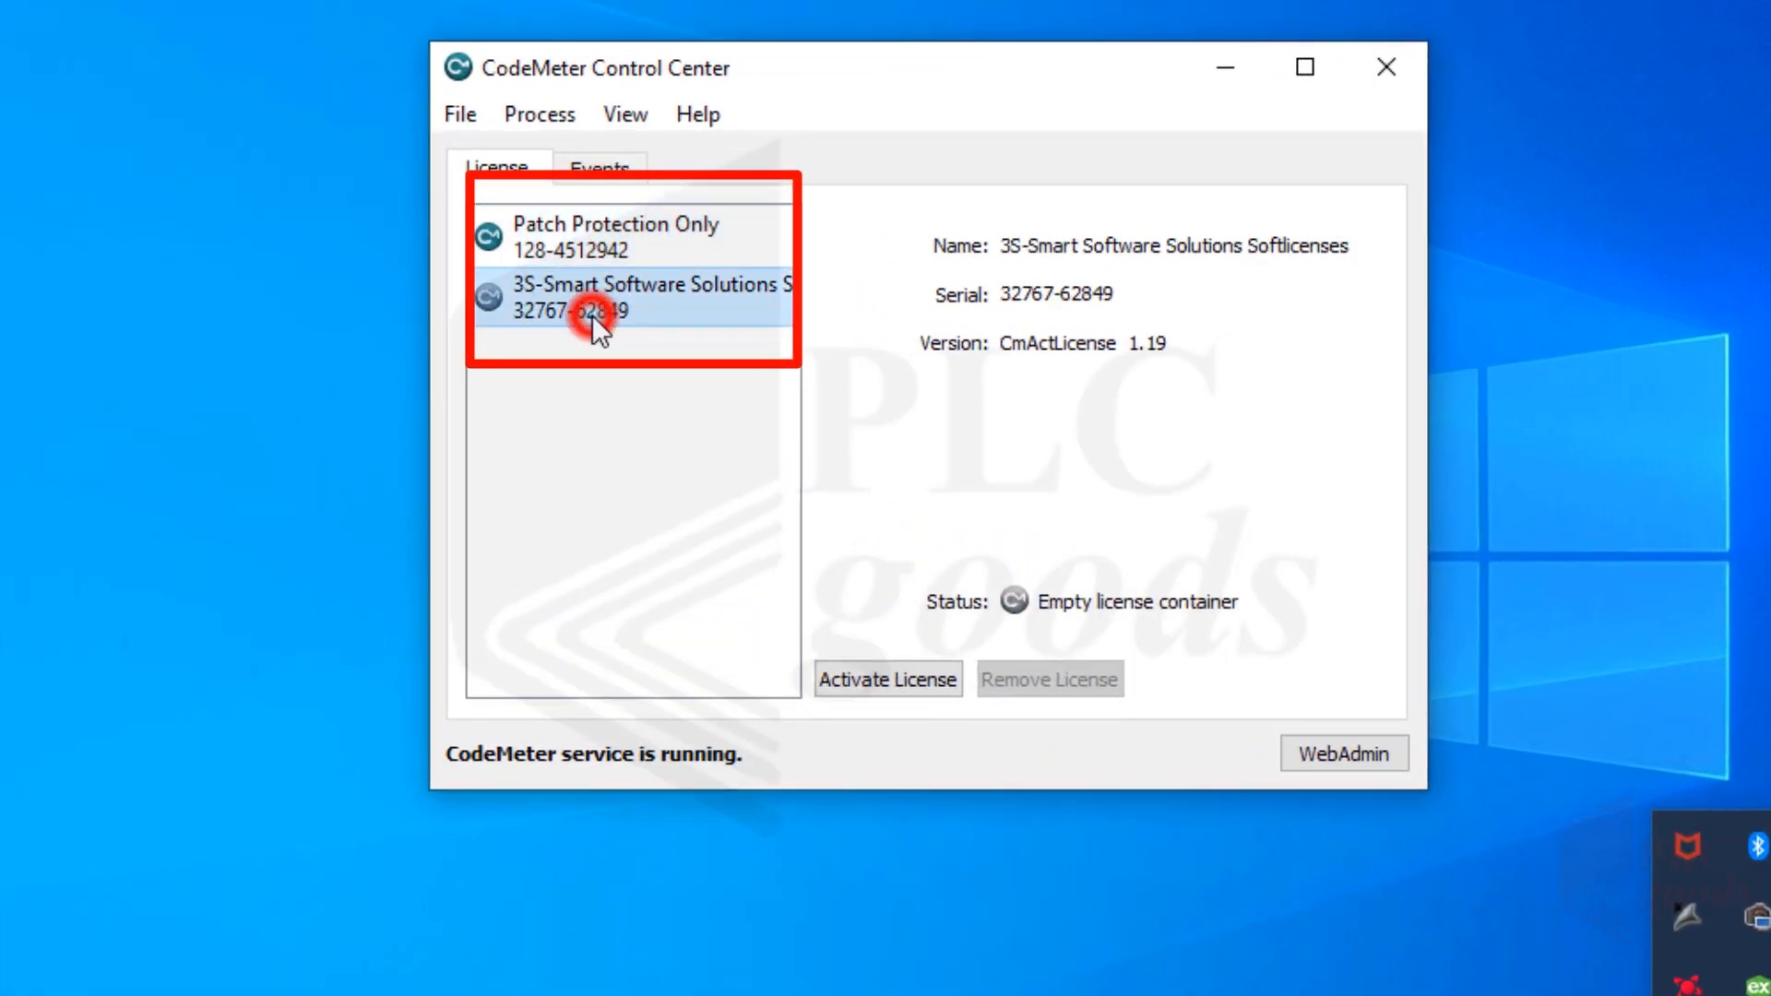
{"action": "left_click", "coordinate": [458, 114]}
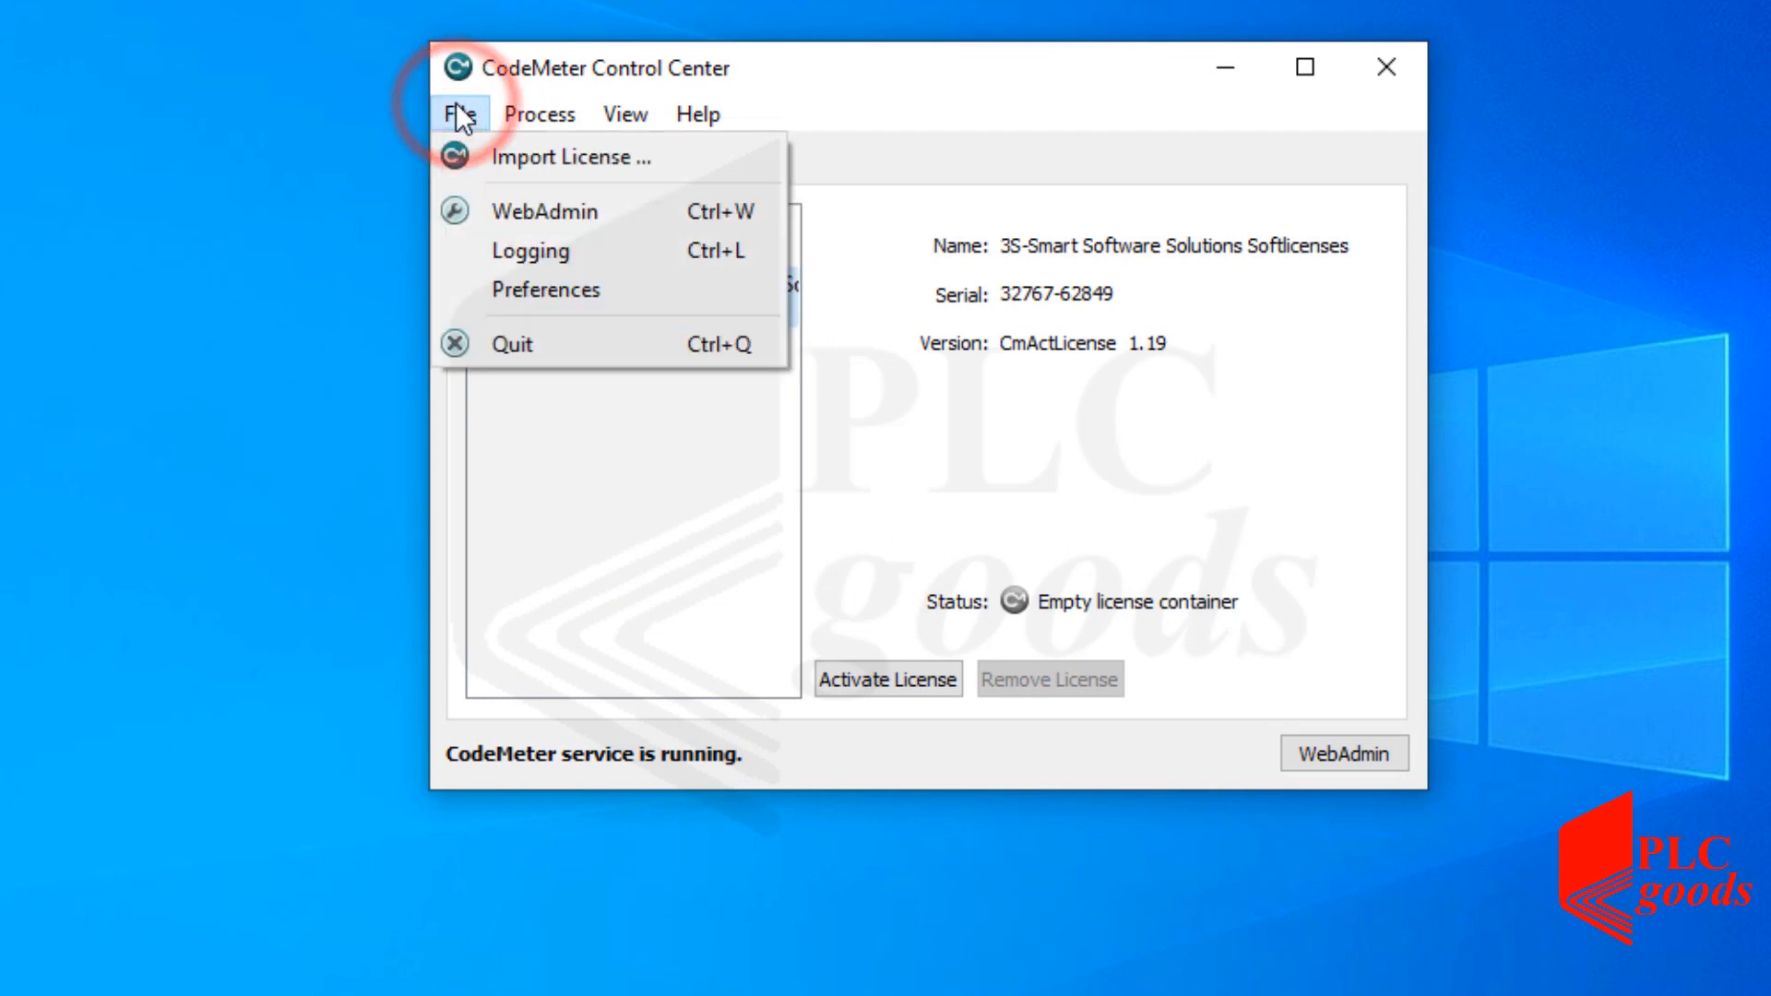
{"action": "left_click", "coordinate": [531, 157]}
{"action": "left_click", "coordinate": [922, 351]}
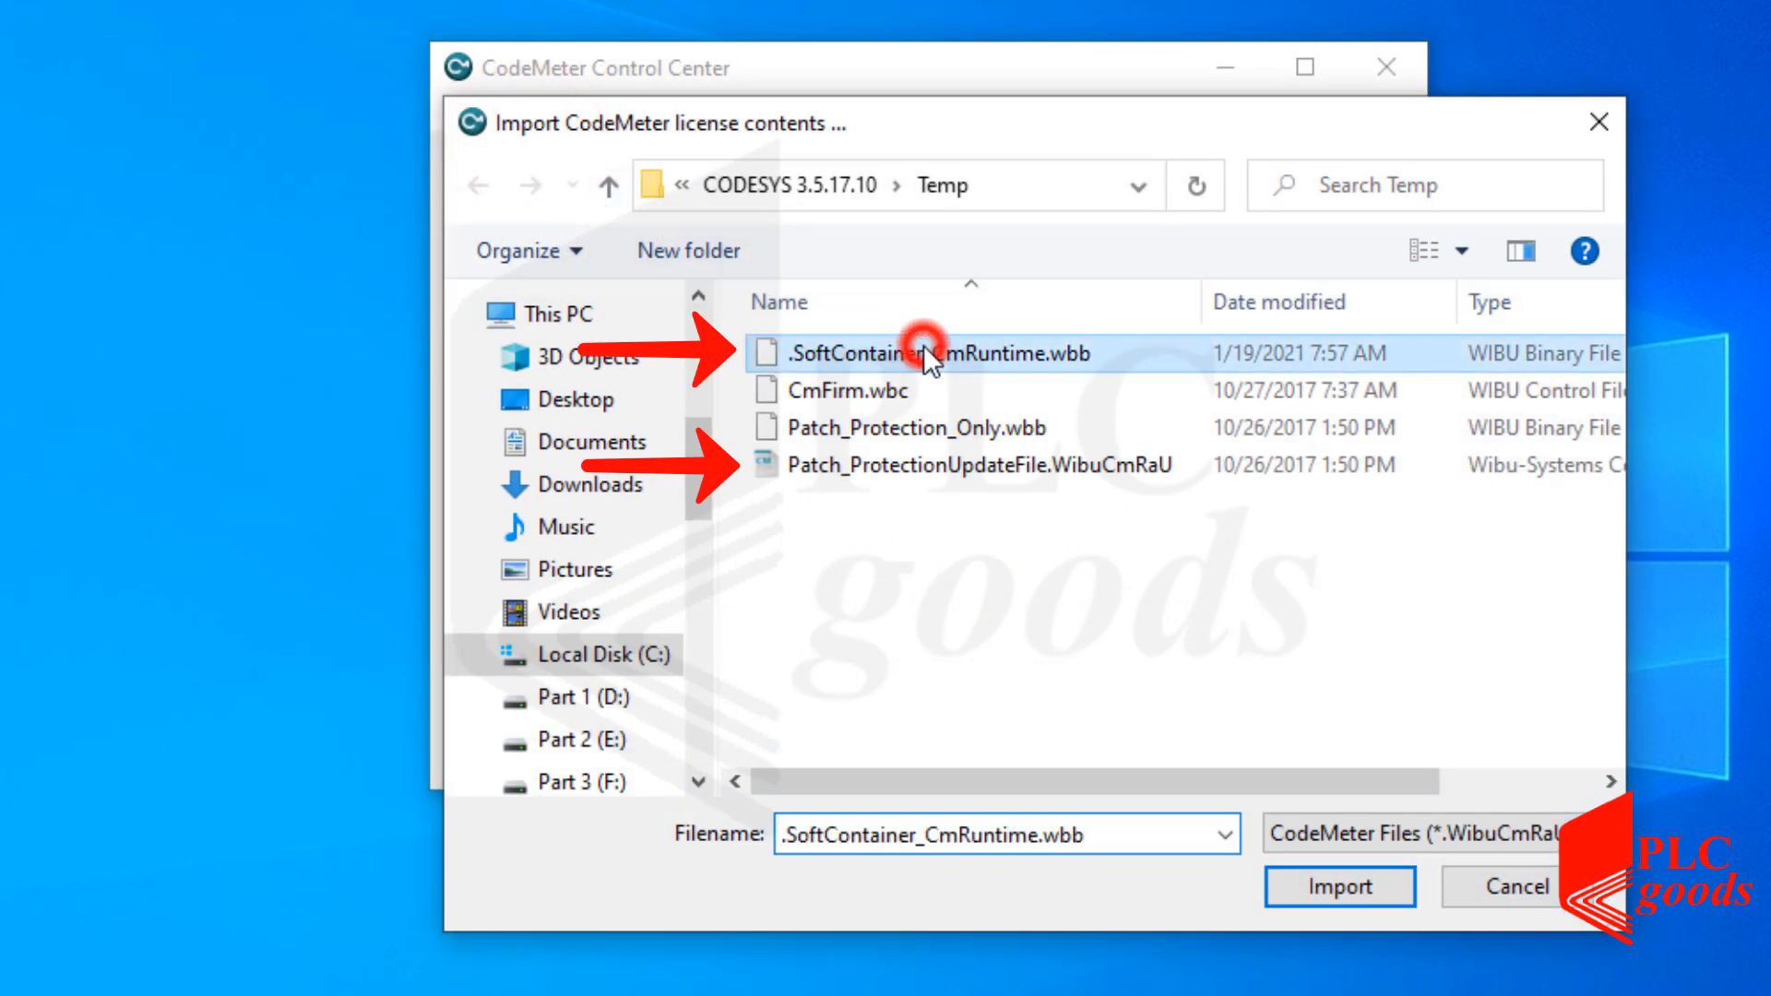
{"action": "left_click", "coordinate": [976, 465]}
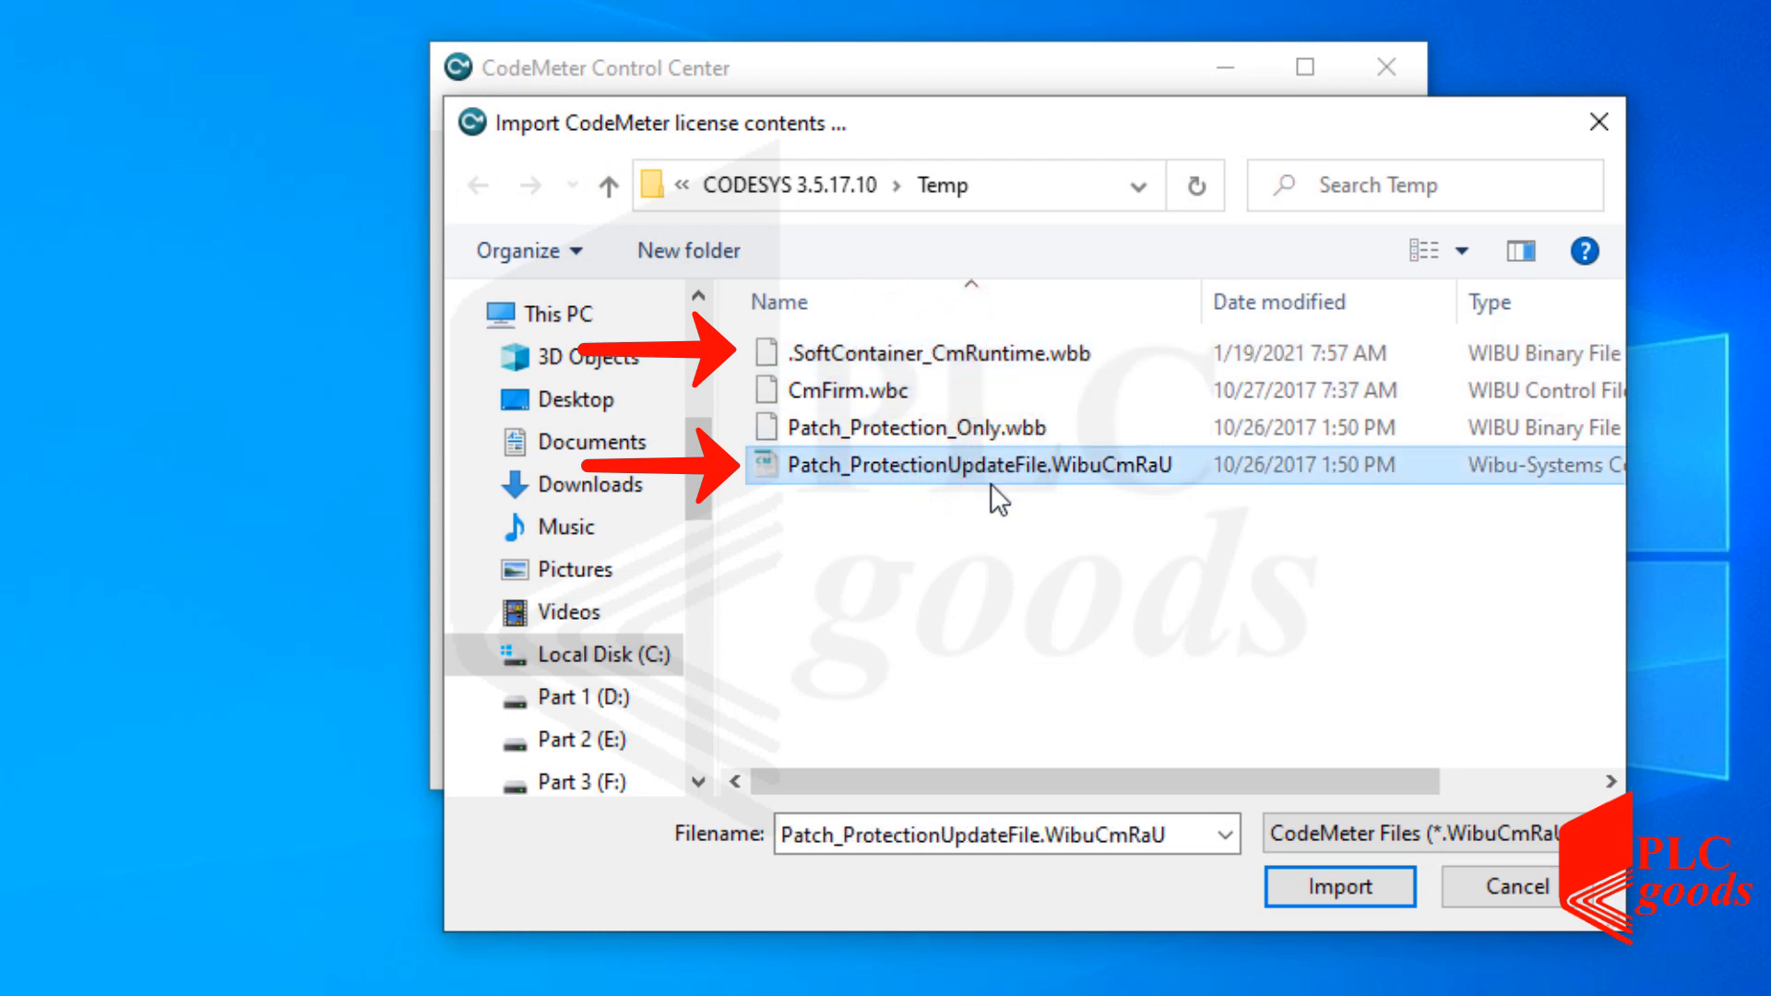
{"action": "left_click", "coordinate": [1343, 887]}
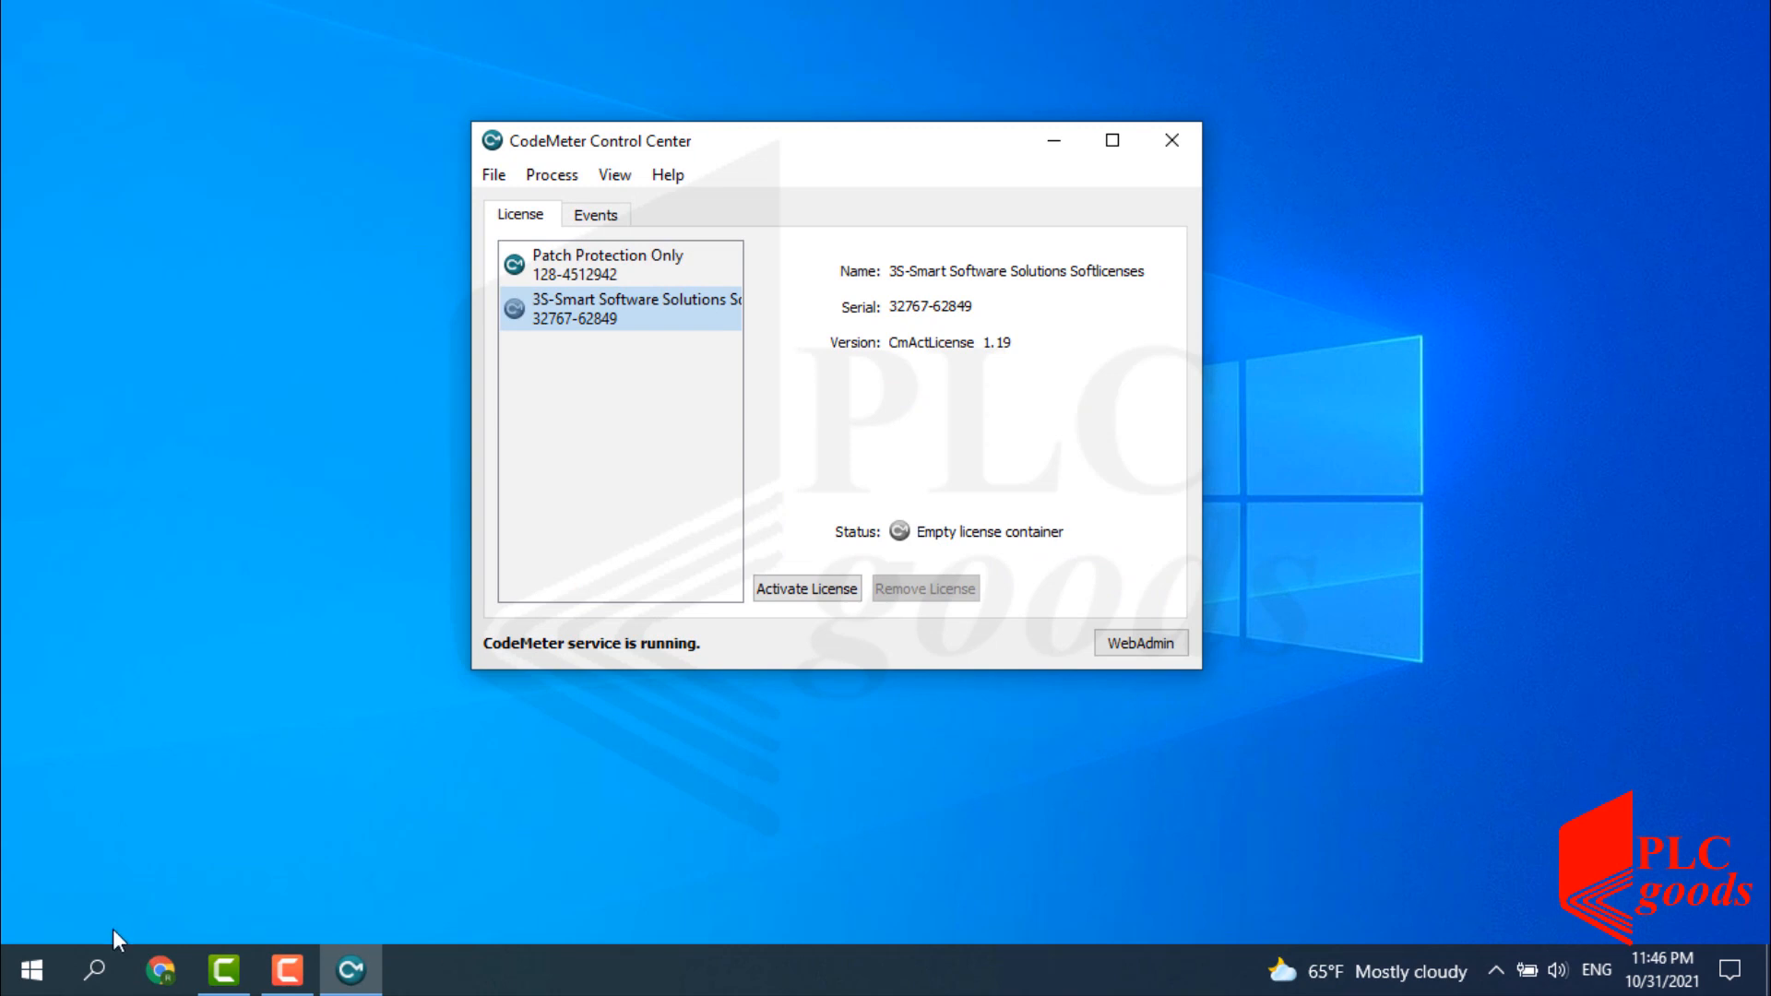
{"action": "left_click", "coordinate": [91, 955]}
Search the Start menu for 'code' and launch CODESYS Control Win V3 - x64.
{"action": "left_click", "coordinate": [157, 917]}
{"action": "type", "text": "co"}
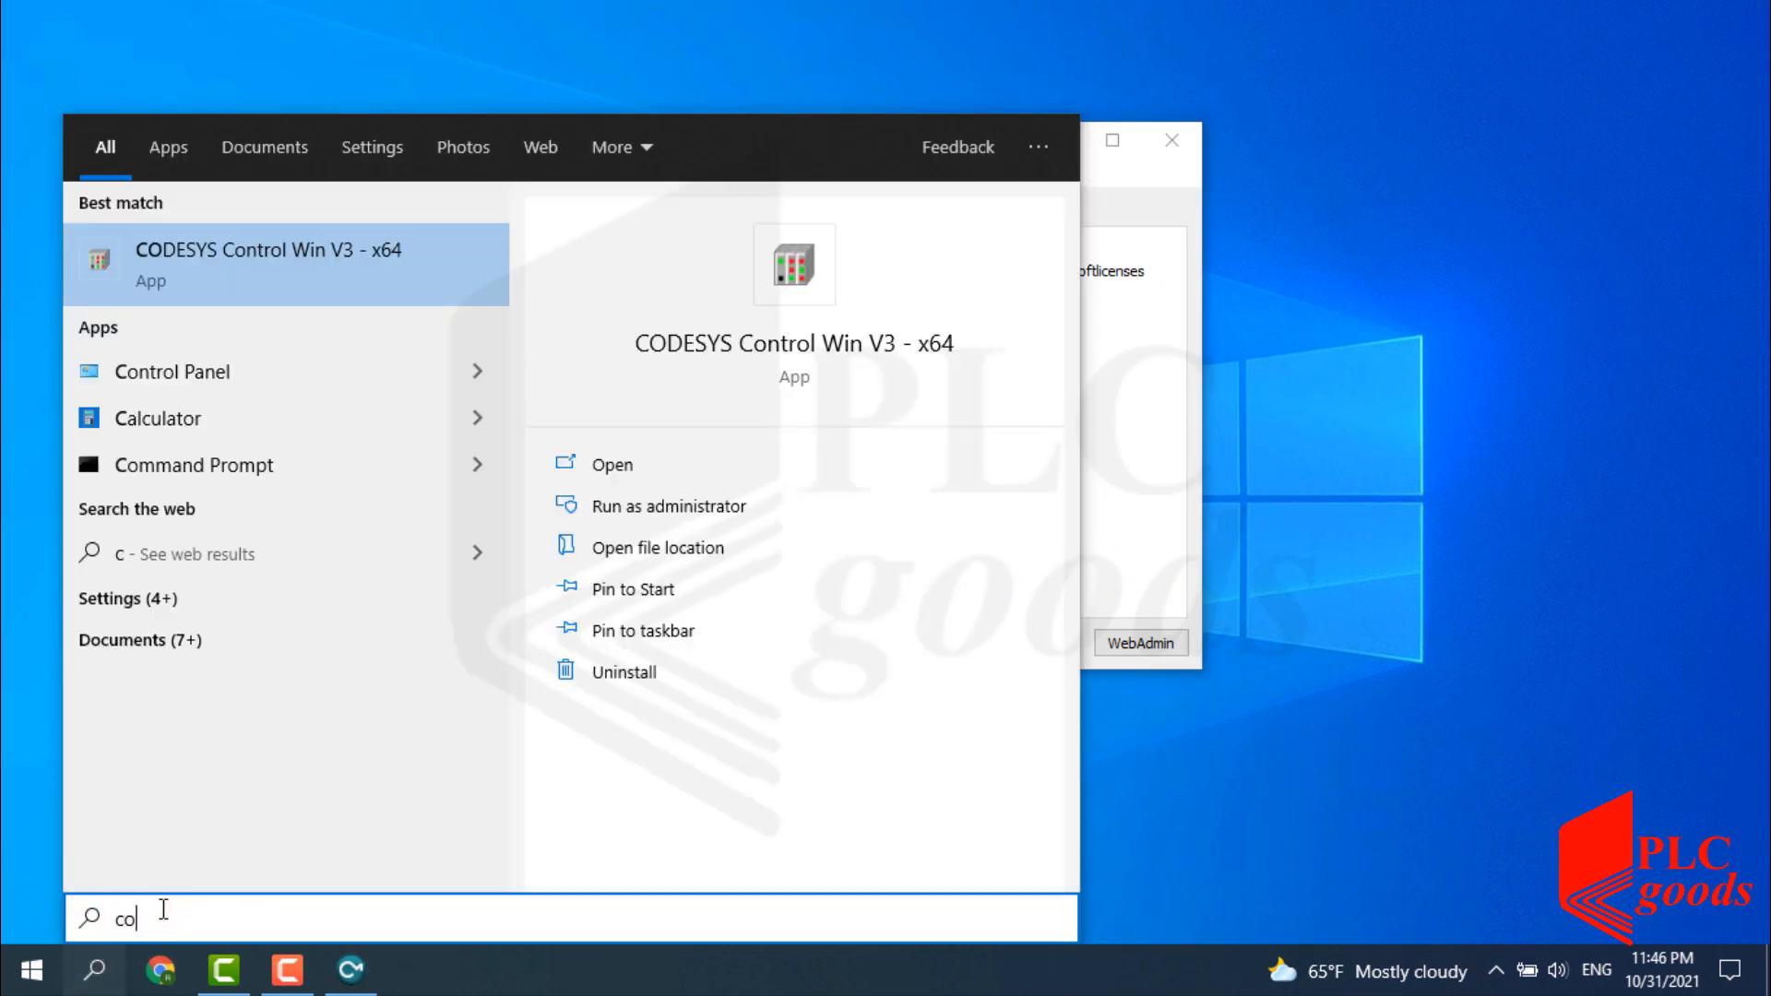
{"action": "type", "text": "de"}
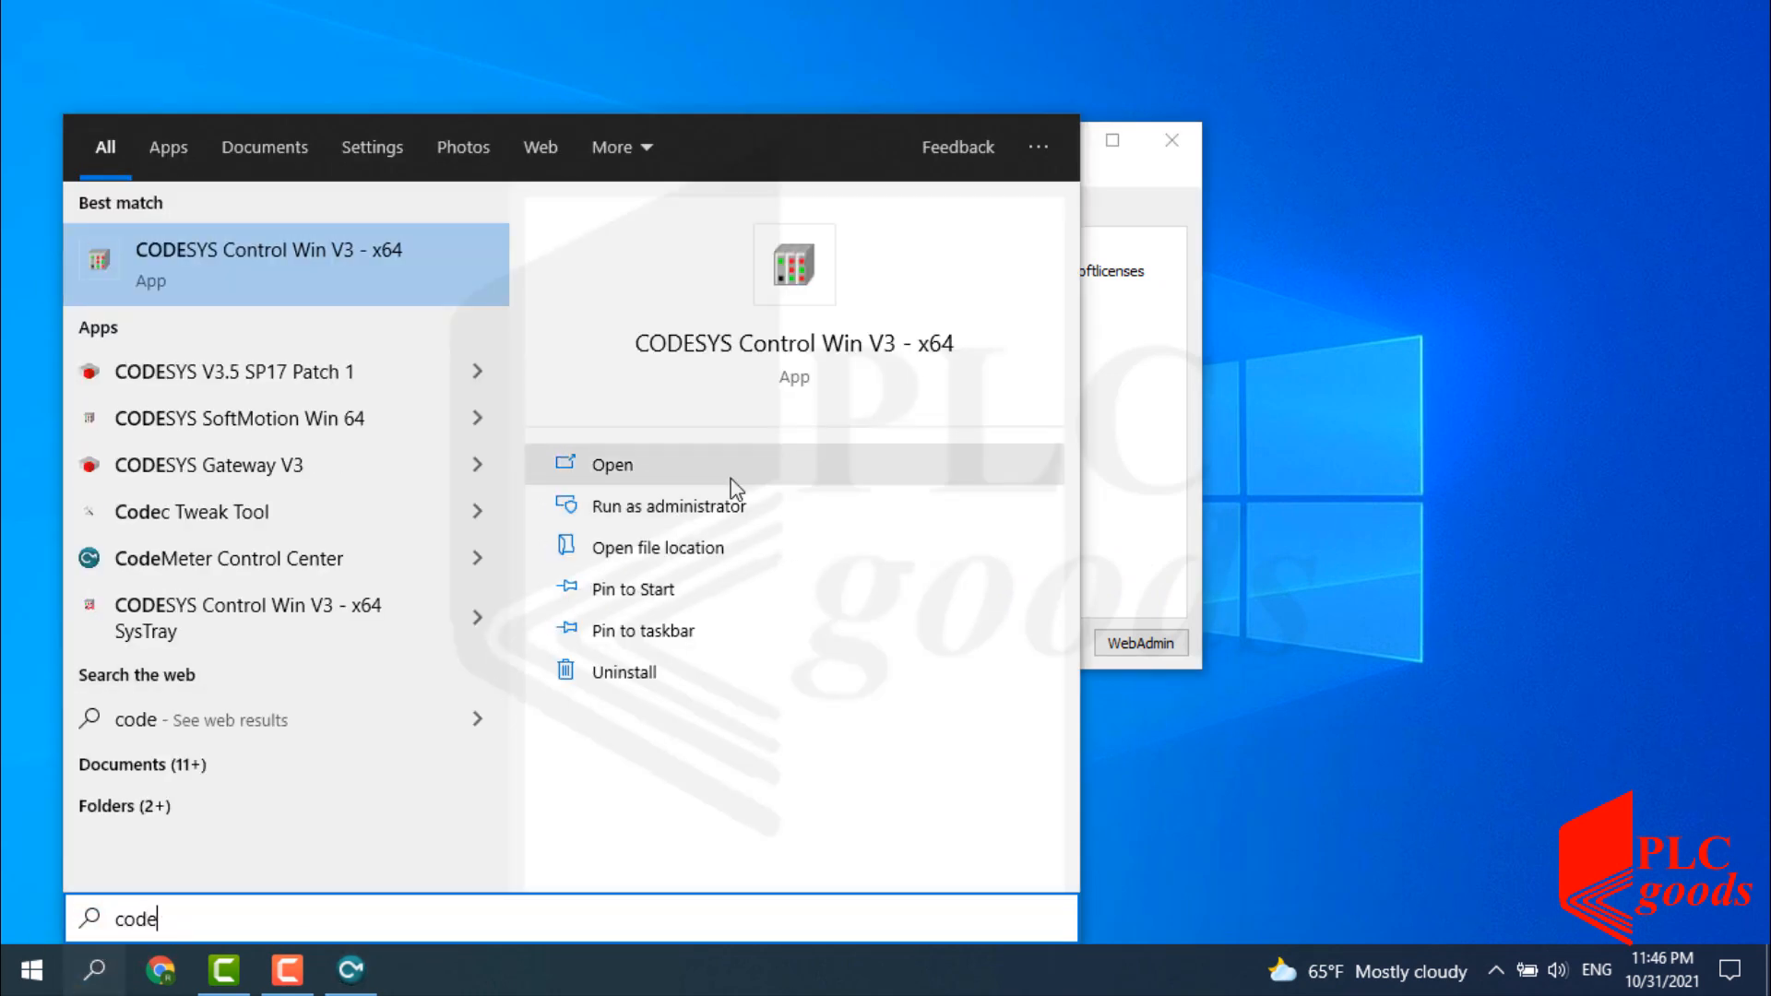
{"action": "left_click", "coordinate": [780, 344]}
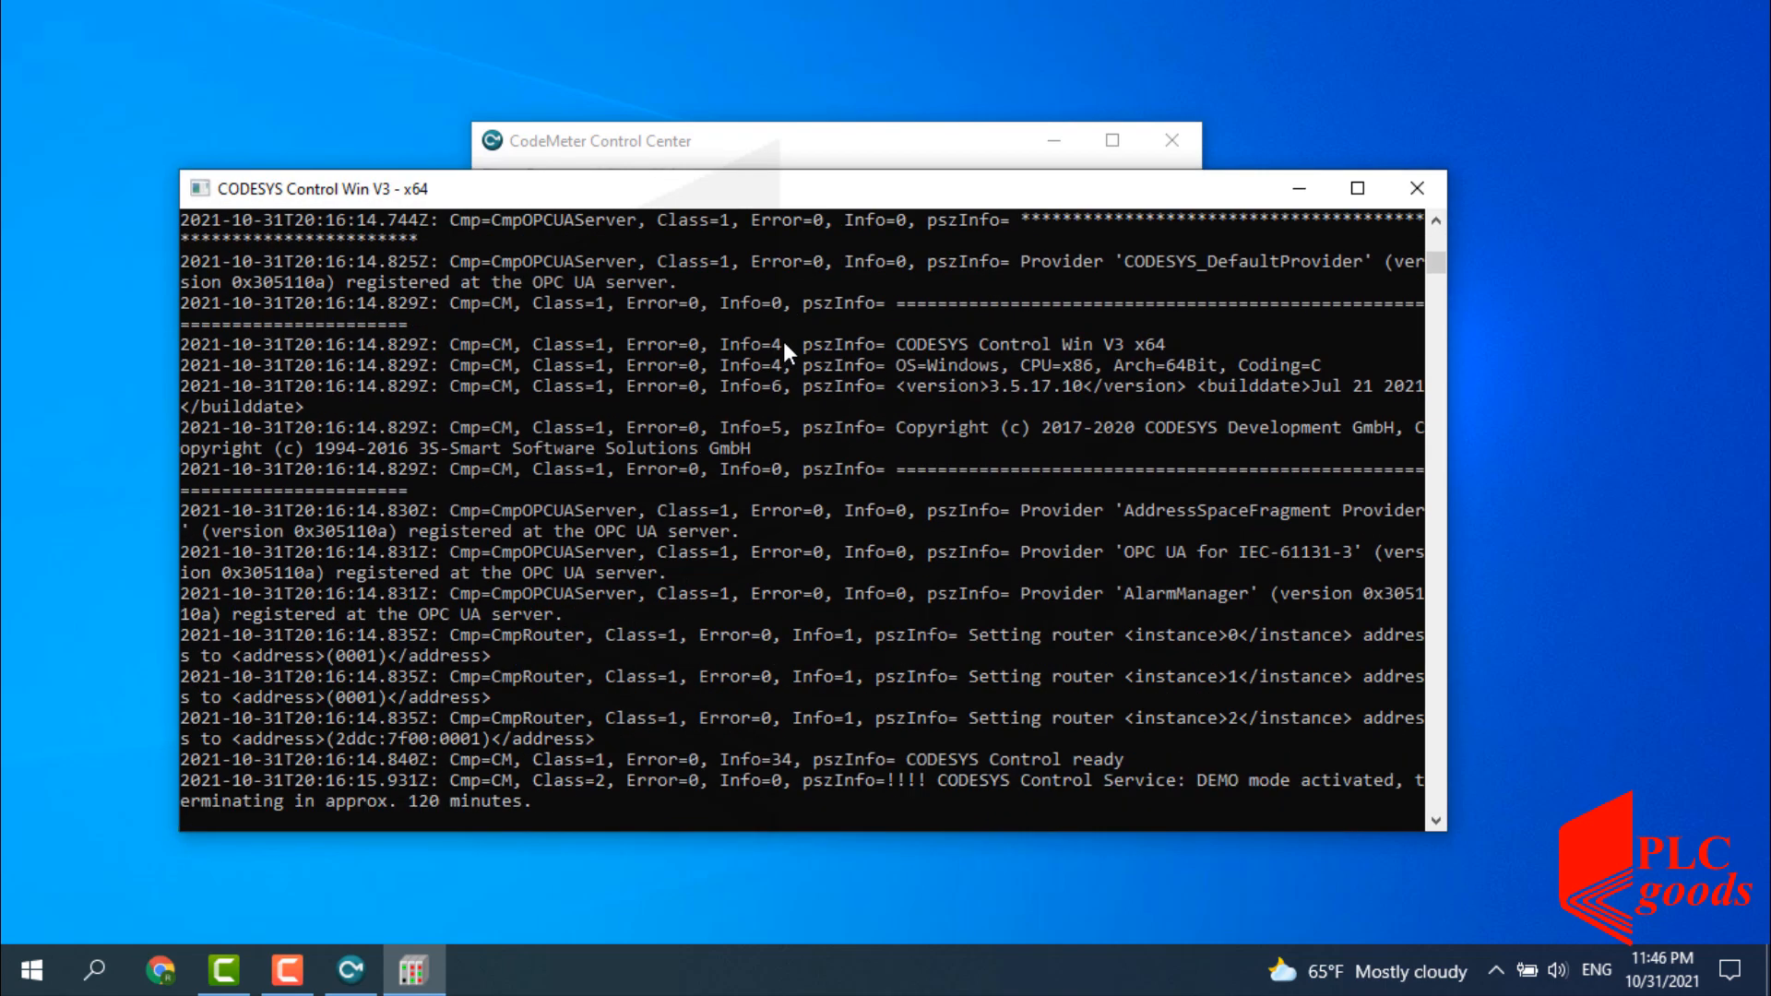
Search for 'codesys v' and launch the CODESYS development environment.
{"action": "left_click", "coordinate": [94, 970]}
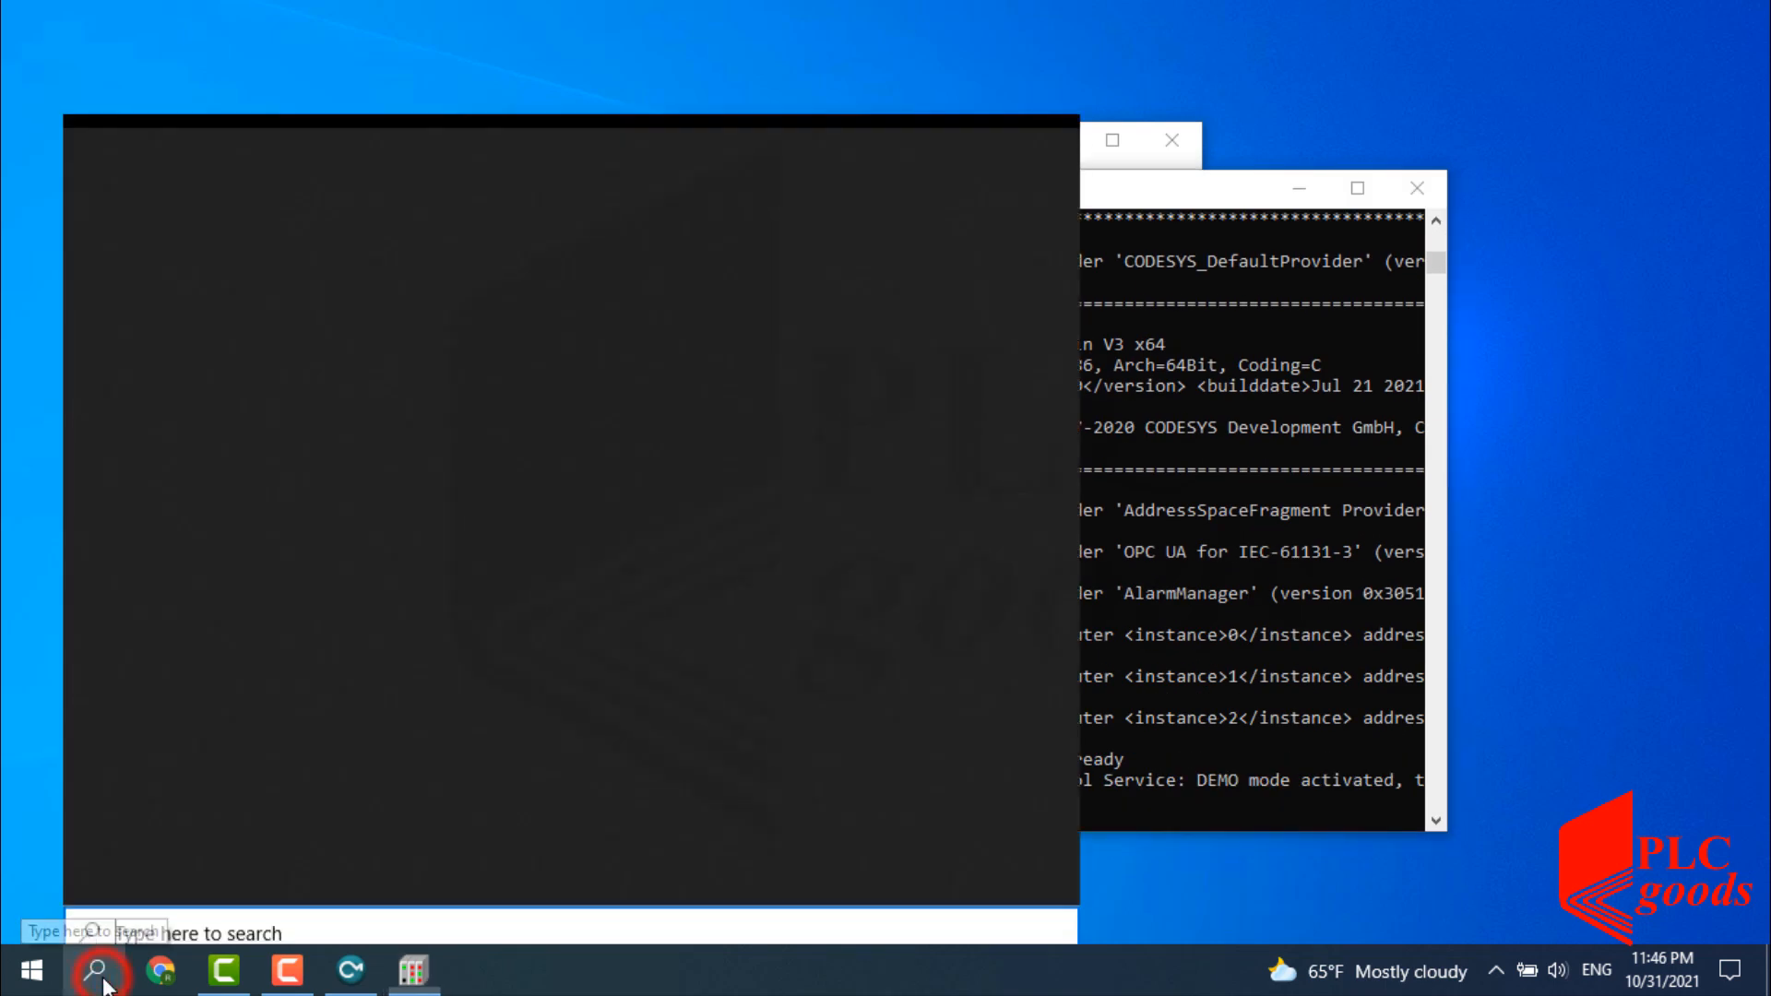
{"action": "type", "text": "co"}
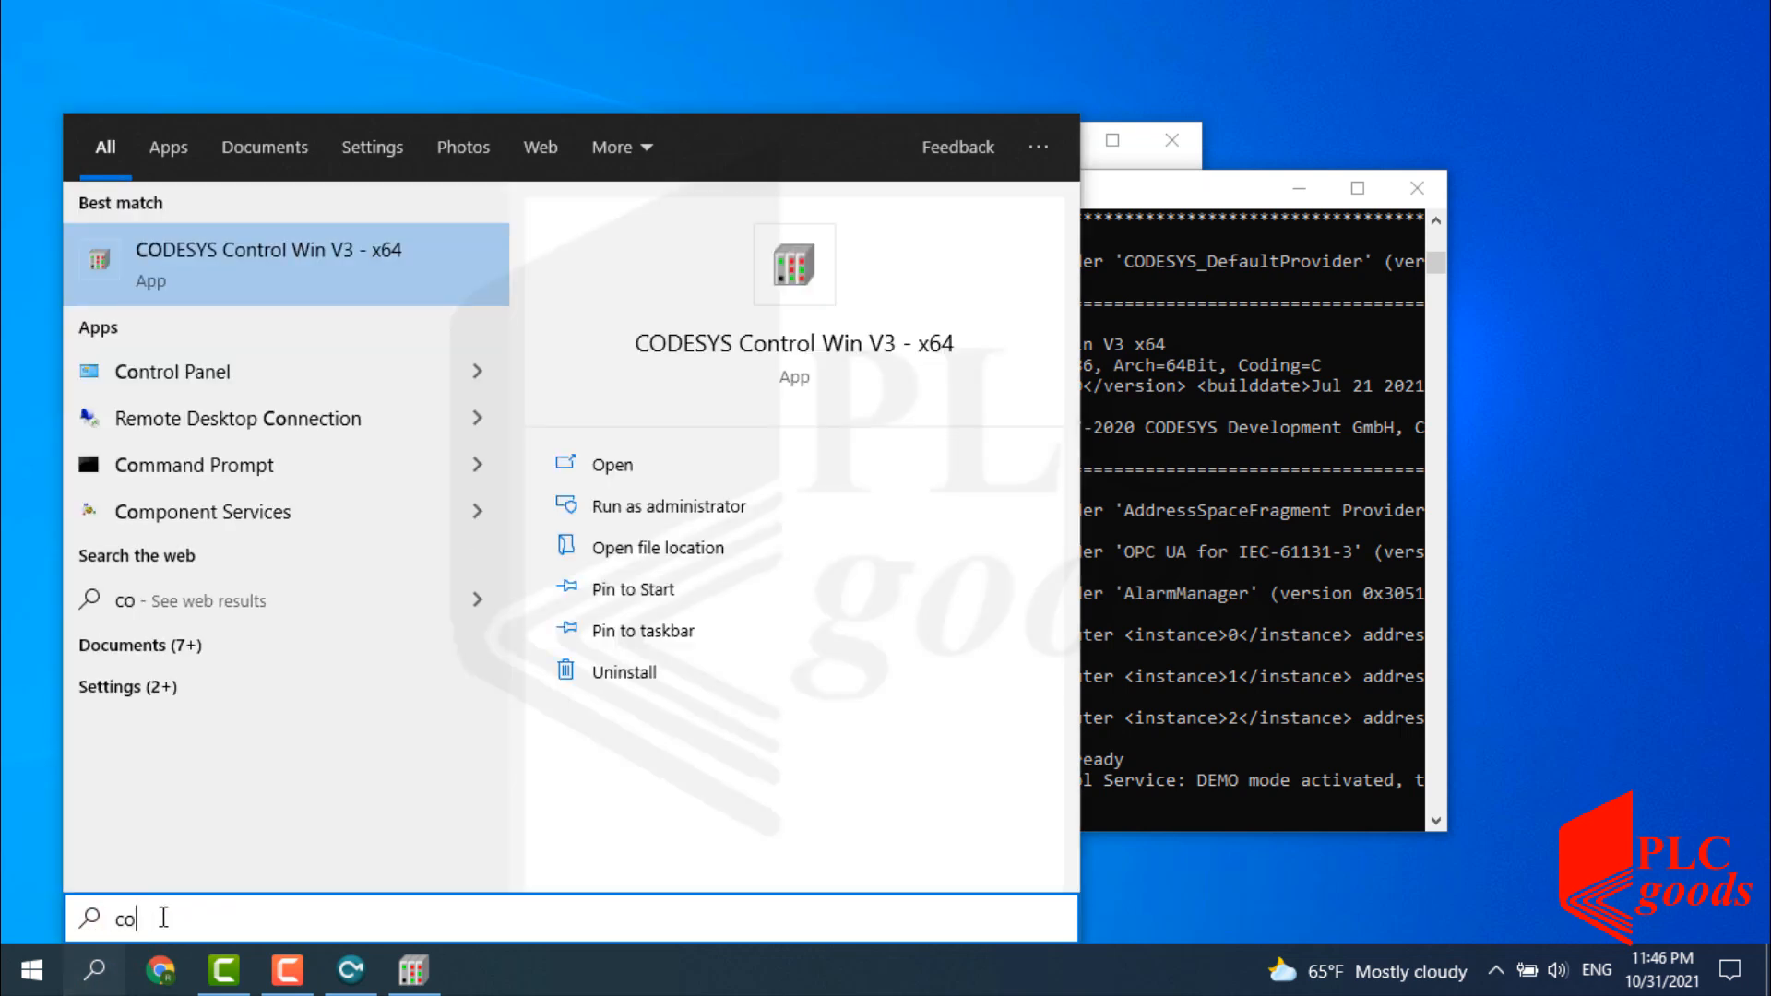
{"action": "type", "text": "desys v"}
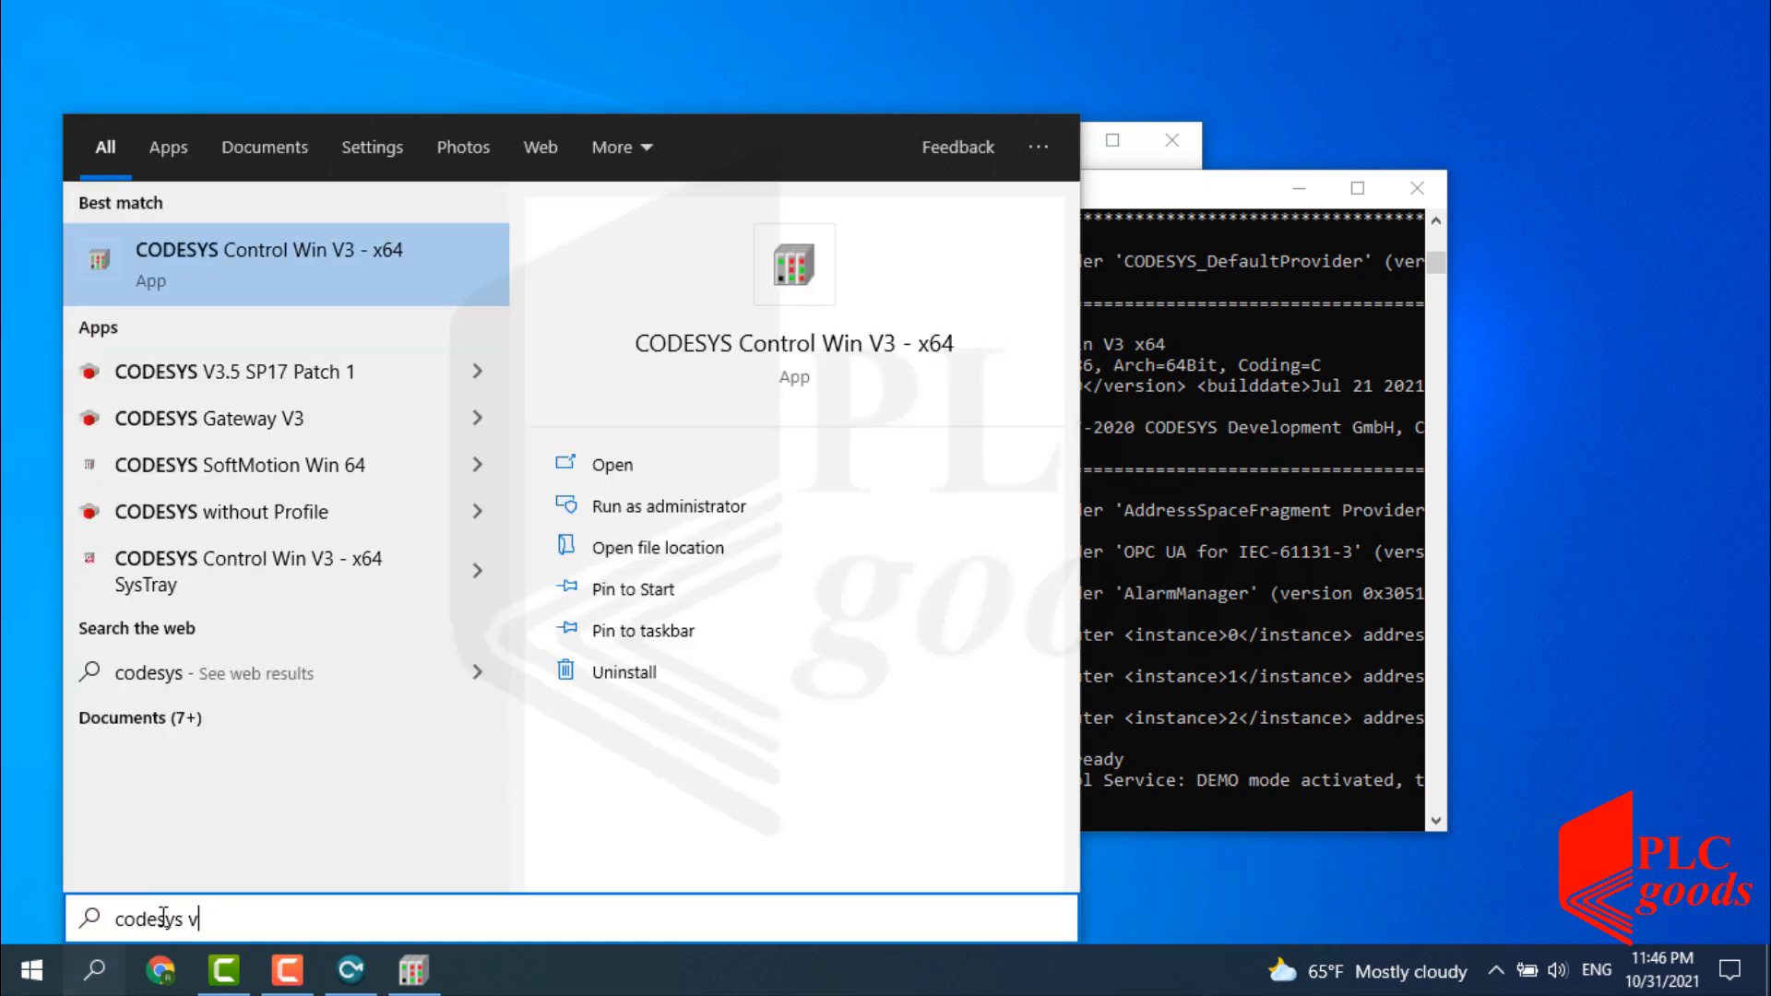
{"action": "left_click", "coordinate": [812, 345]}
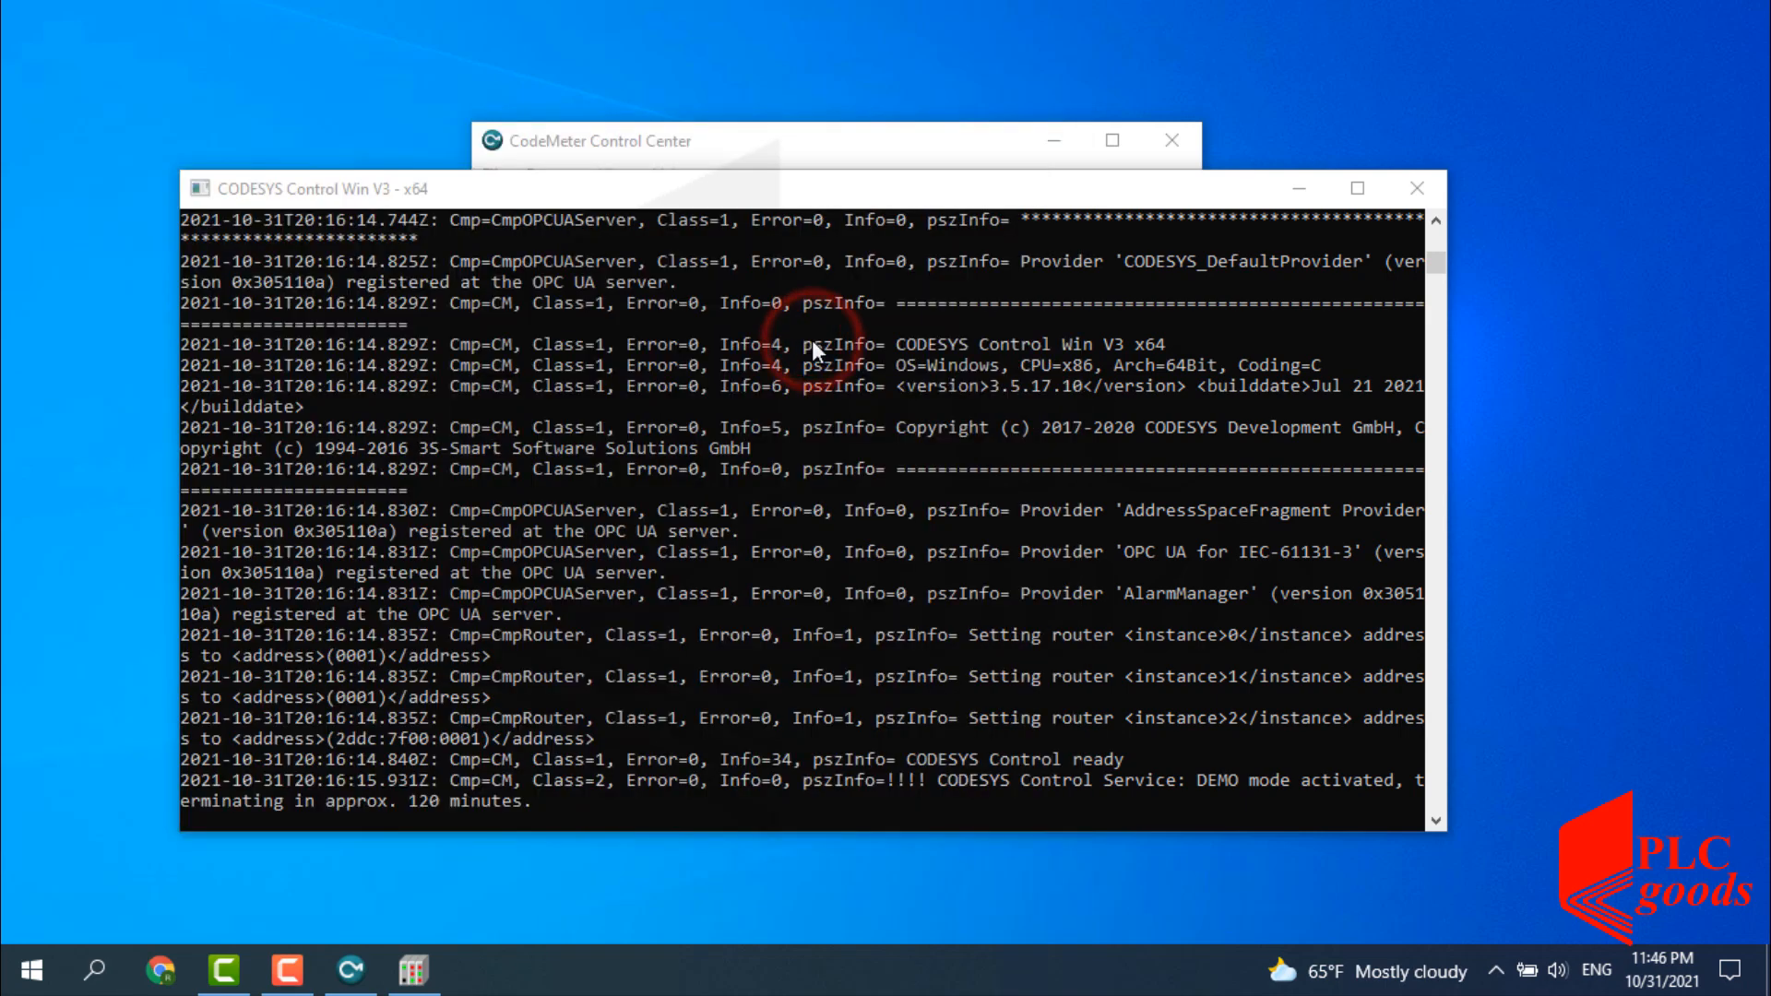
Clear the runtime and CodeMeter windows, then open UpCounter.project from the Documents folder.
{"action": "left_click", "coordinate": [1297, 190]}
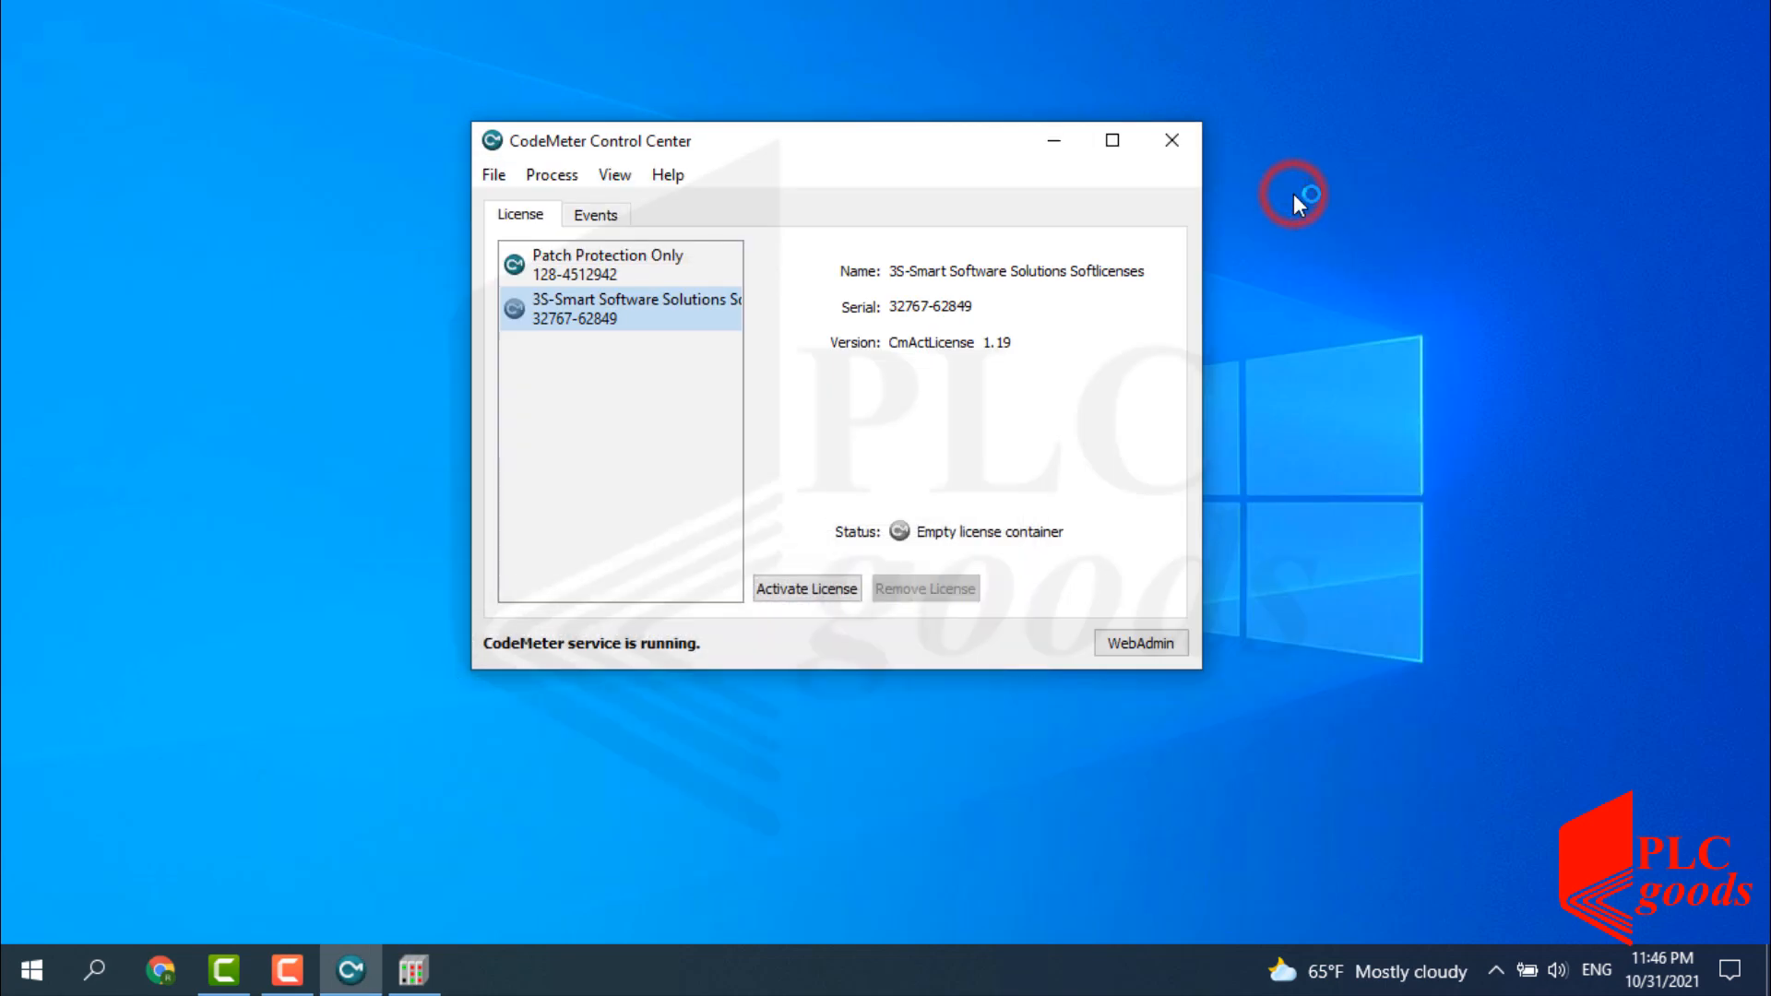
{"action": "left_click", "coordinate": [1055, 144]}
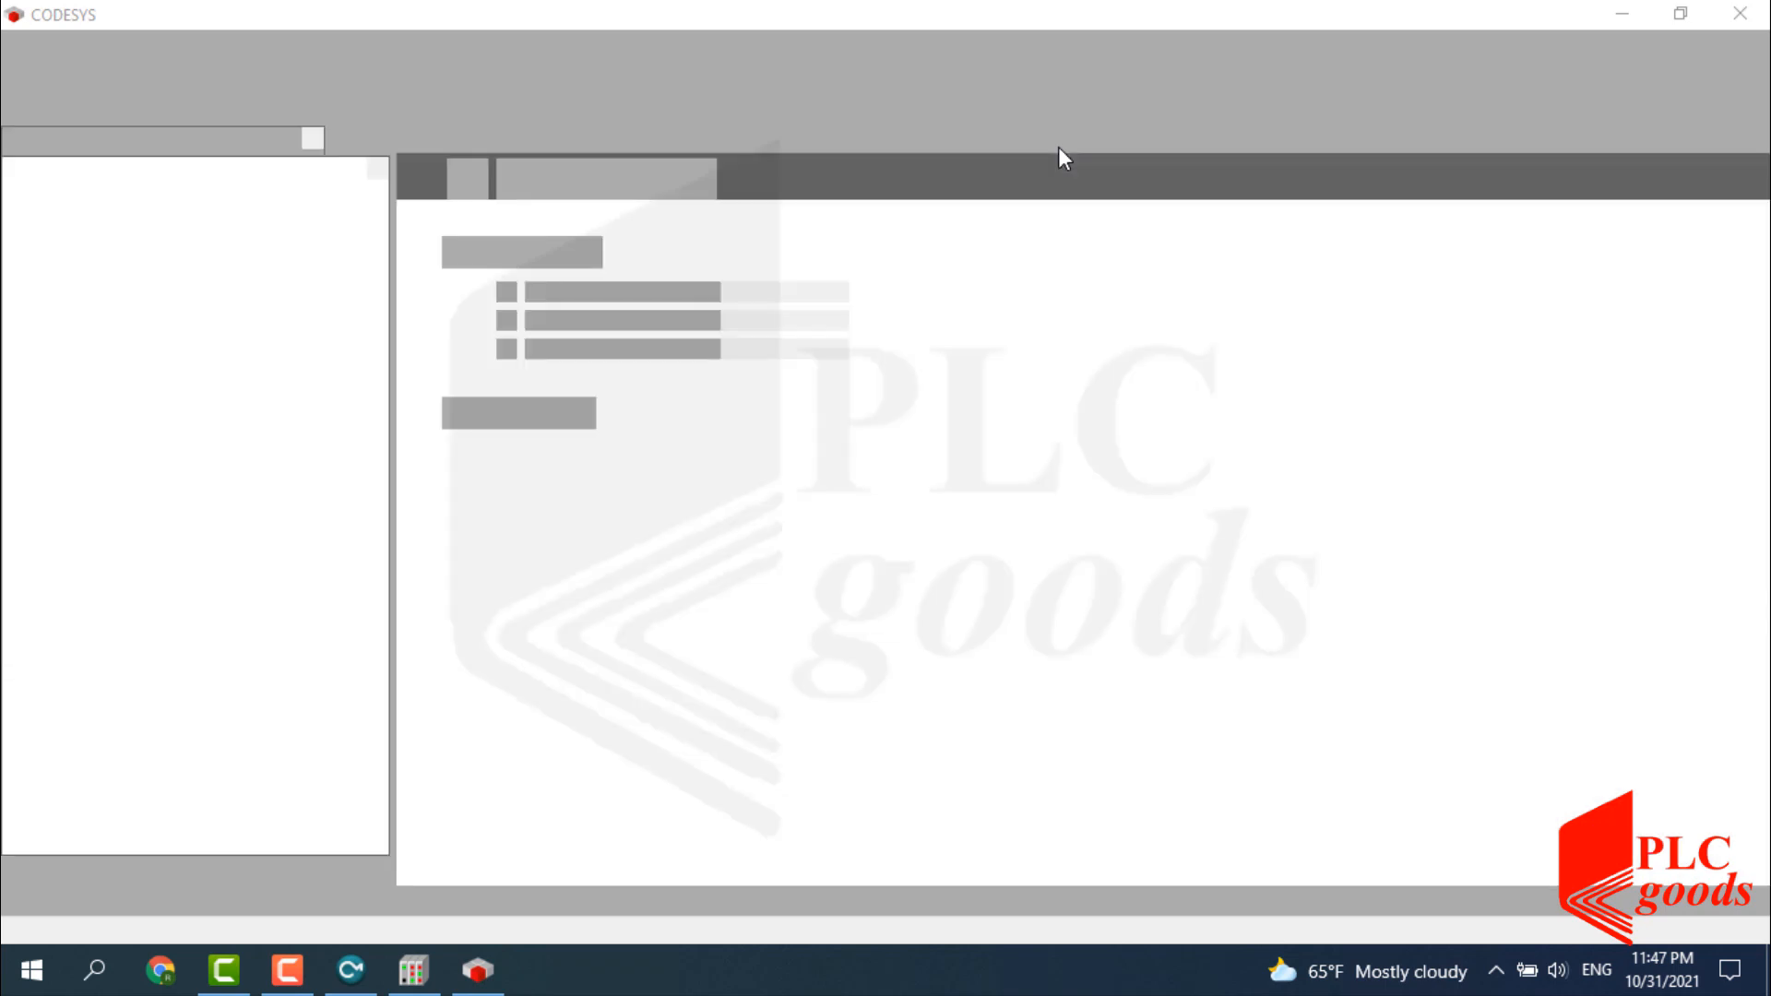
{"action": "left_click", "coordinate": [583, 325]}
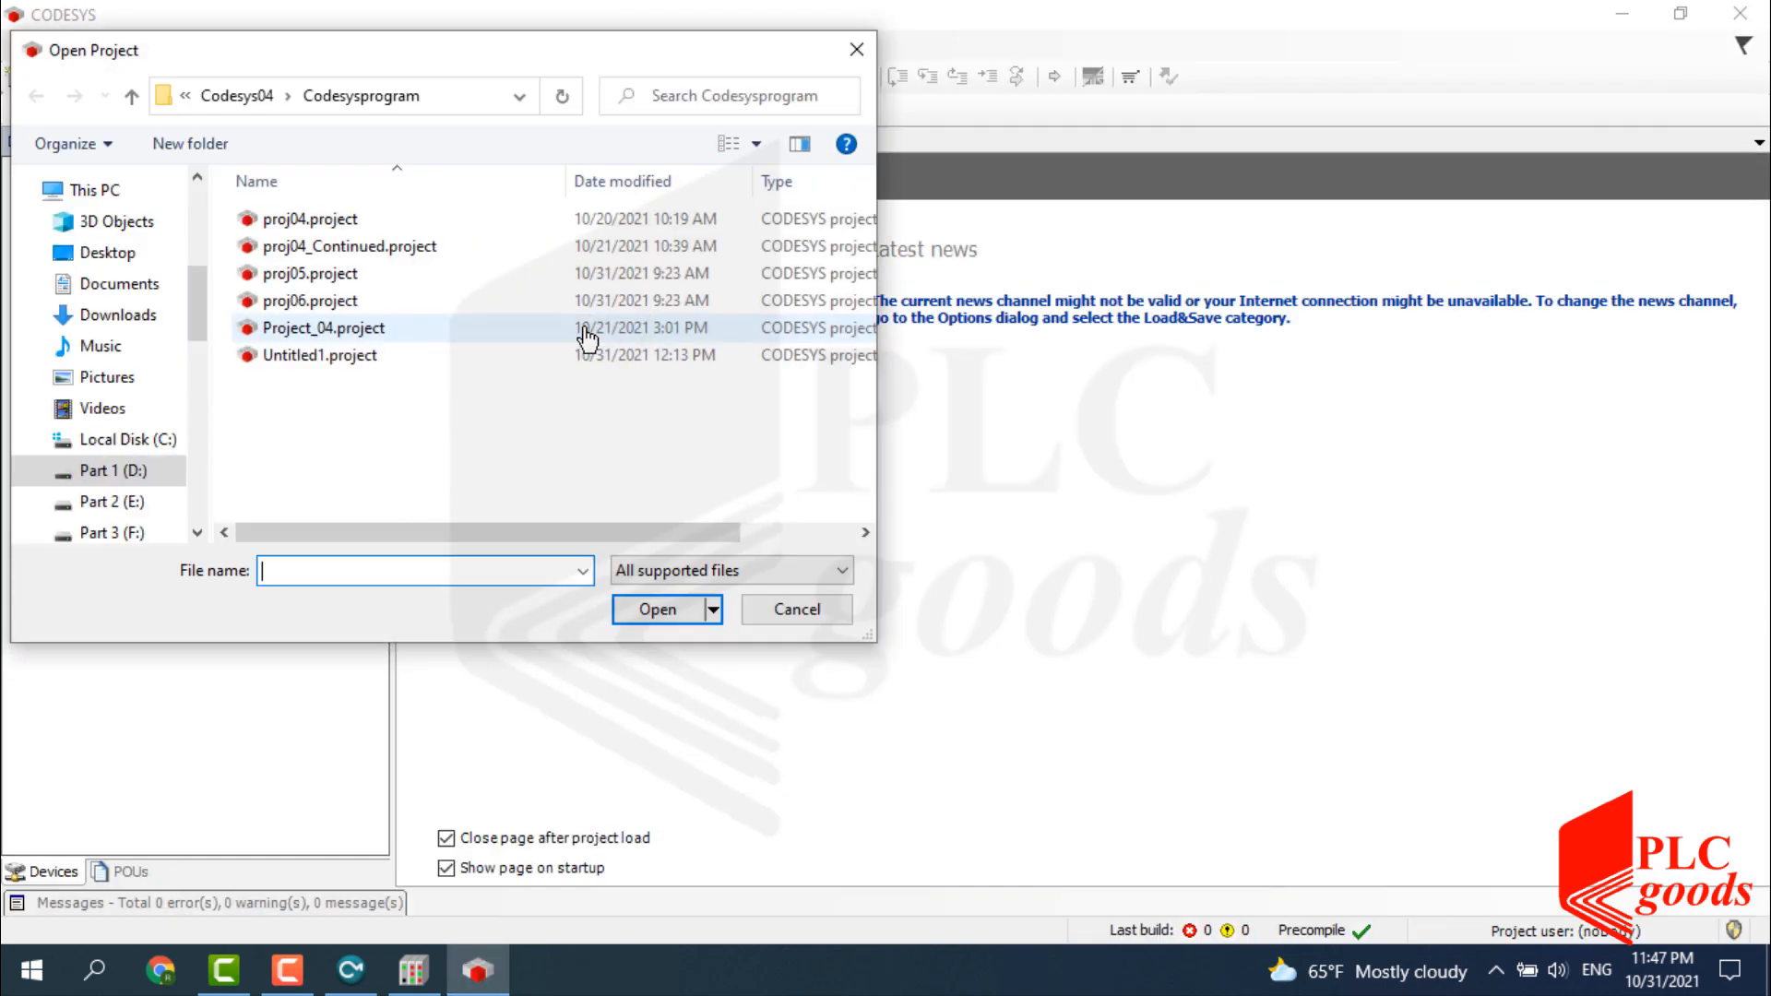
{"action": "left_click", "coordinate": [112, 284]}
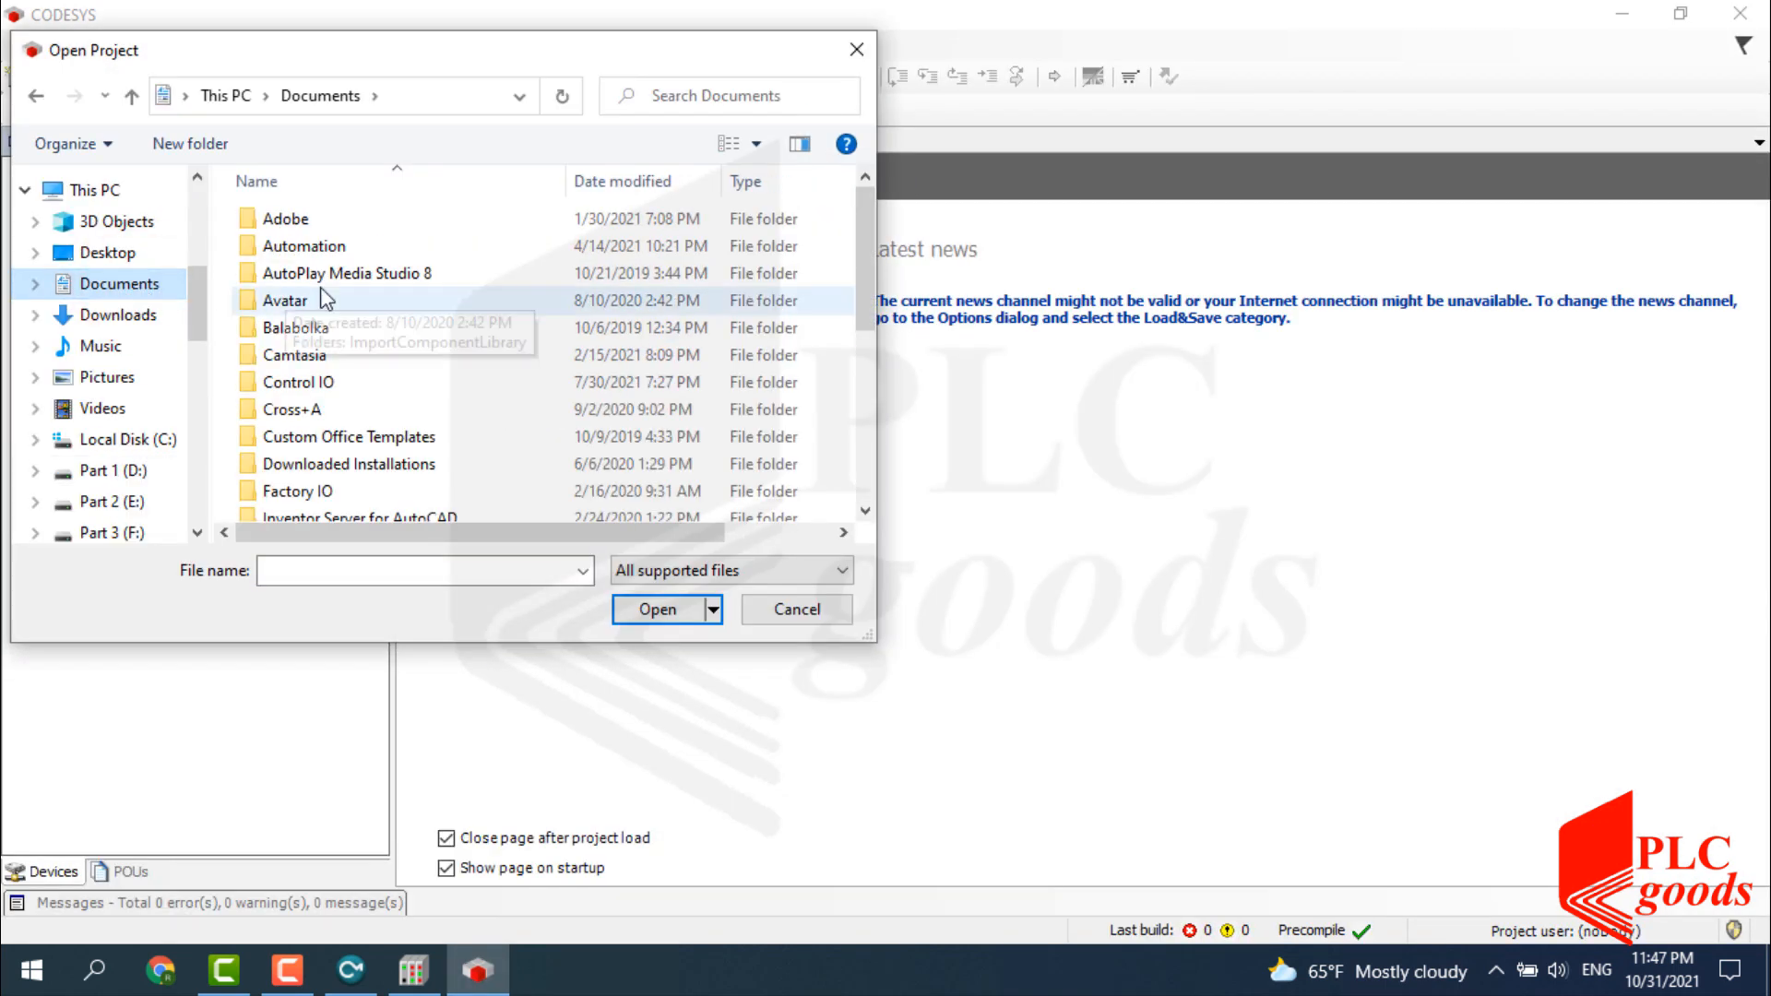
{"action": "left_click_drag", "start_coordinate": [861, 269], "coordinate": [888, 467]}
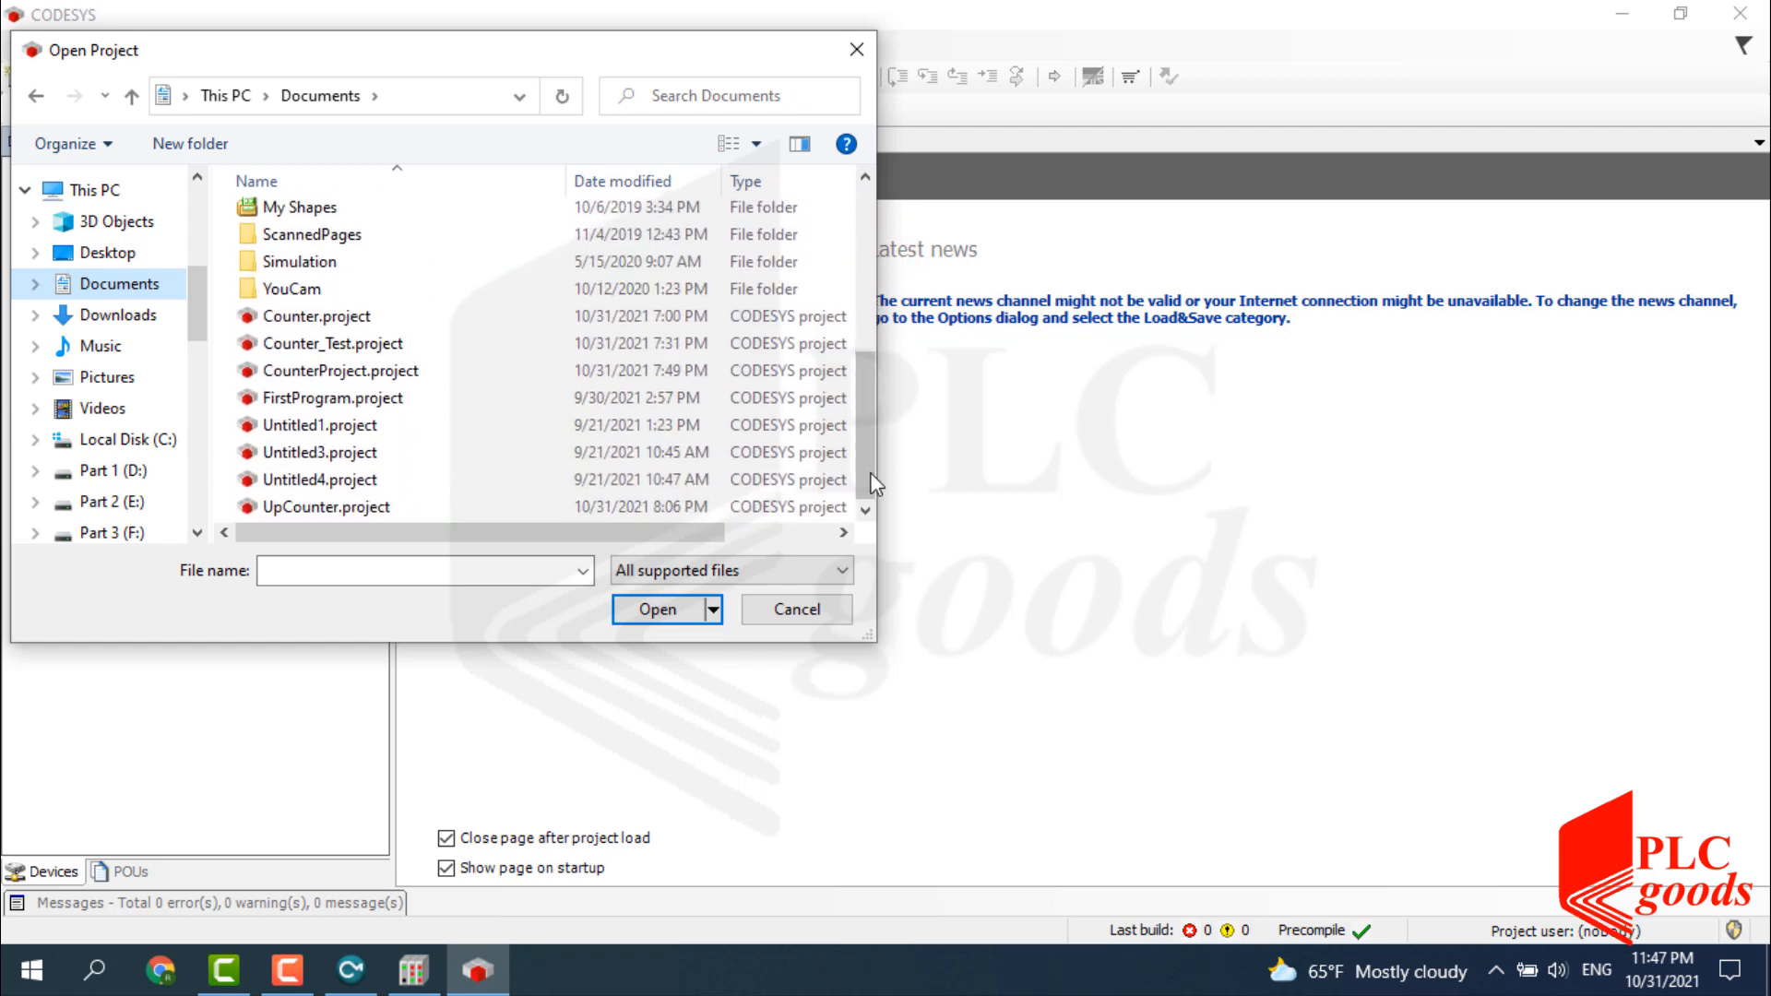
{"action": "double_click", "coordinate": [293, 506]}
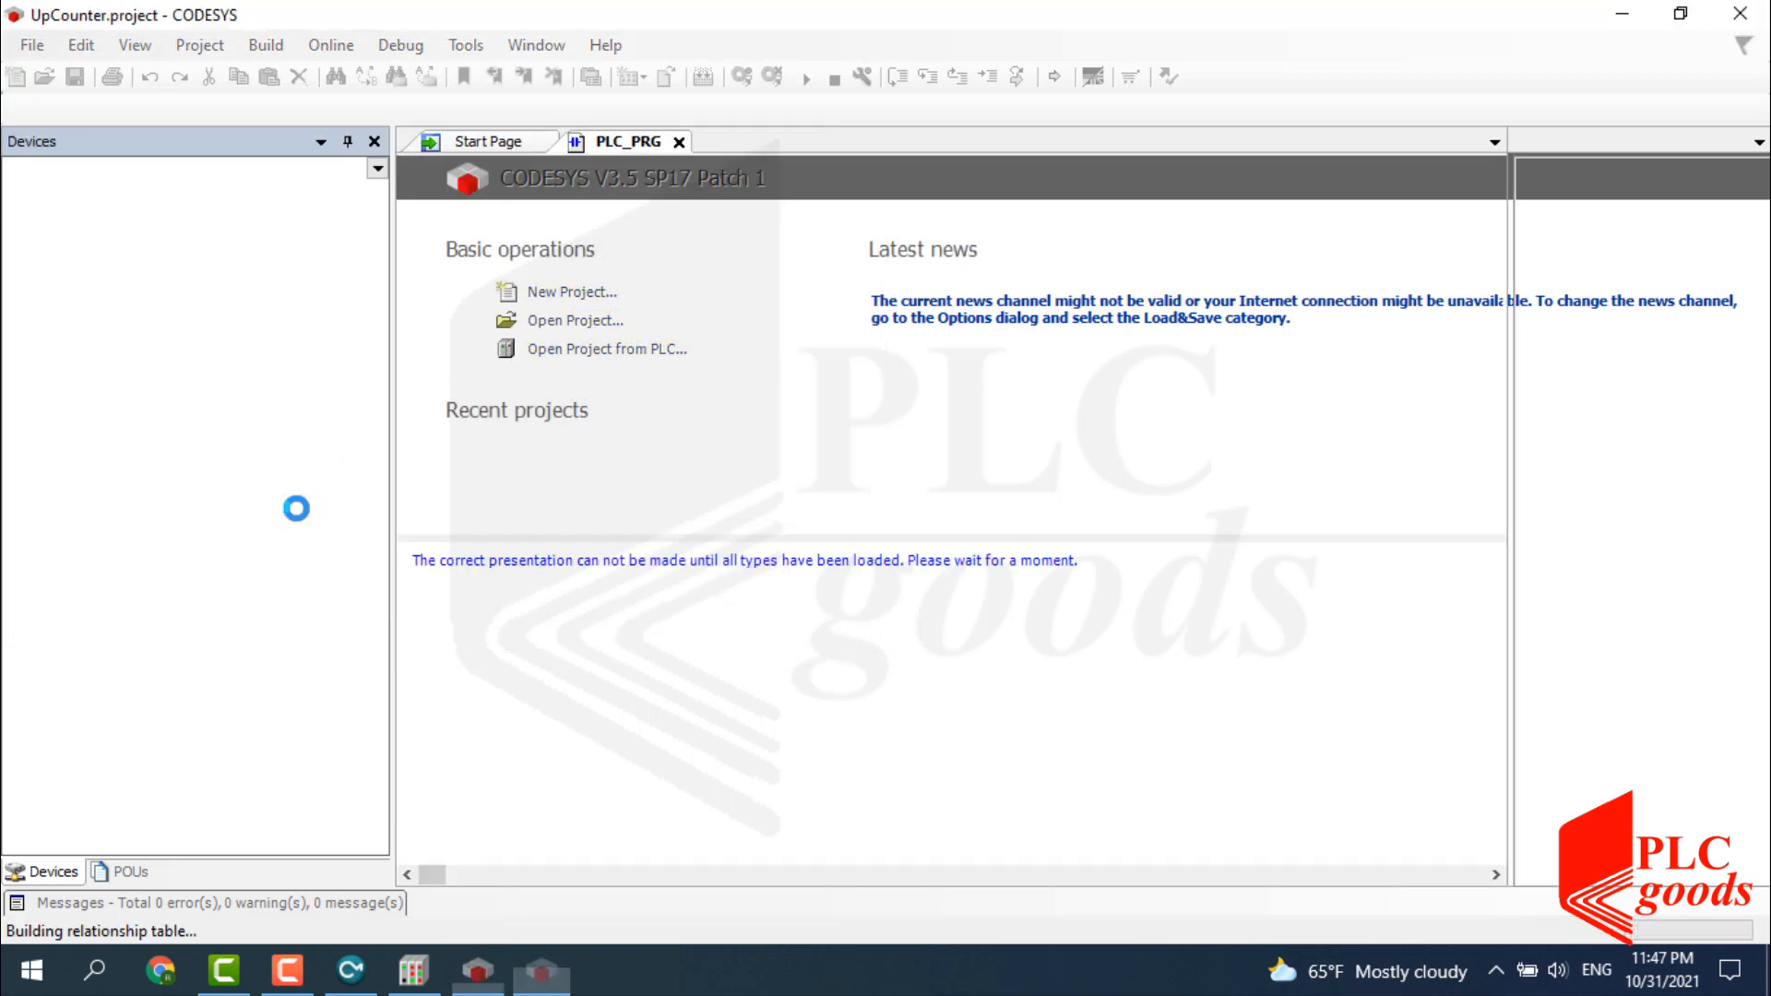
Toggle Online > Simulation, add a Symbol Configuration to Application, and build the project.
{"action": "left_click", "coordinate": [425, 45]}
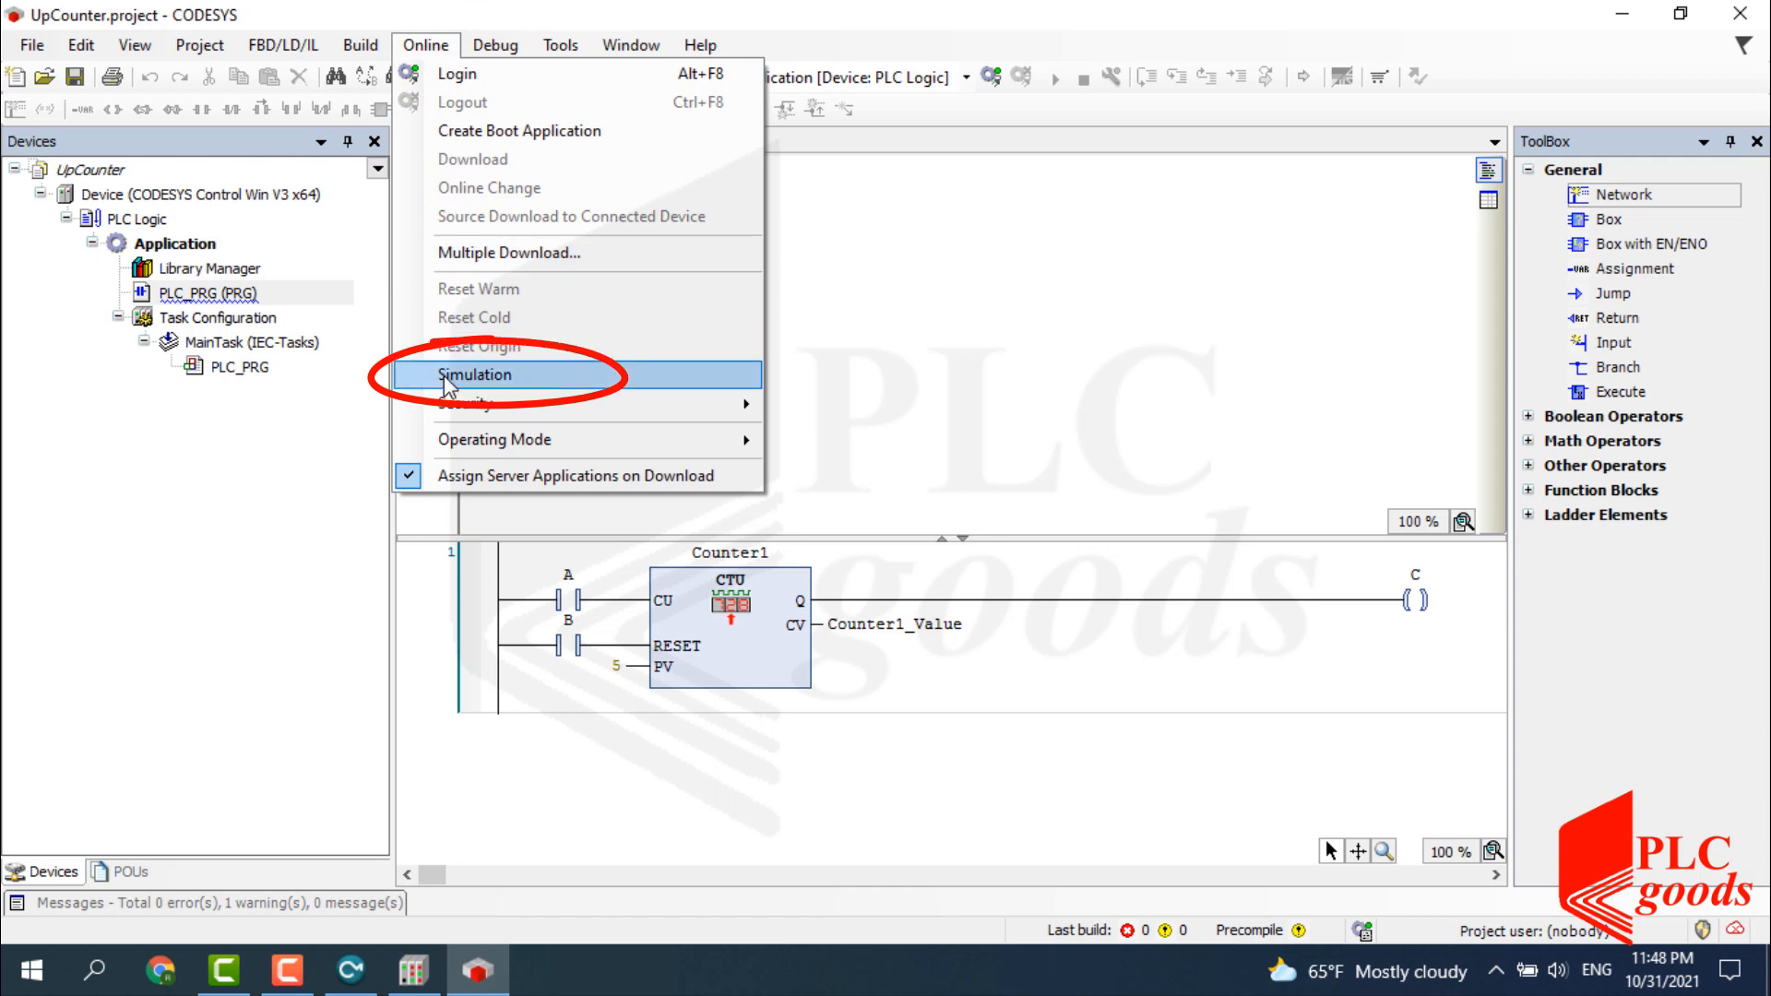
{"action": "left_click", "coordinate": [446, 375]}
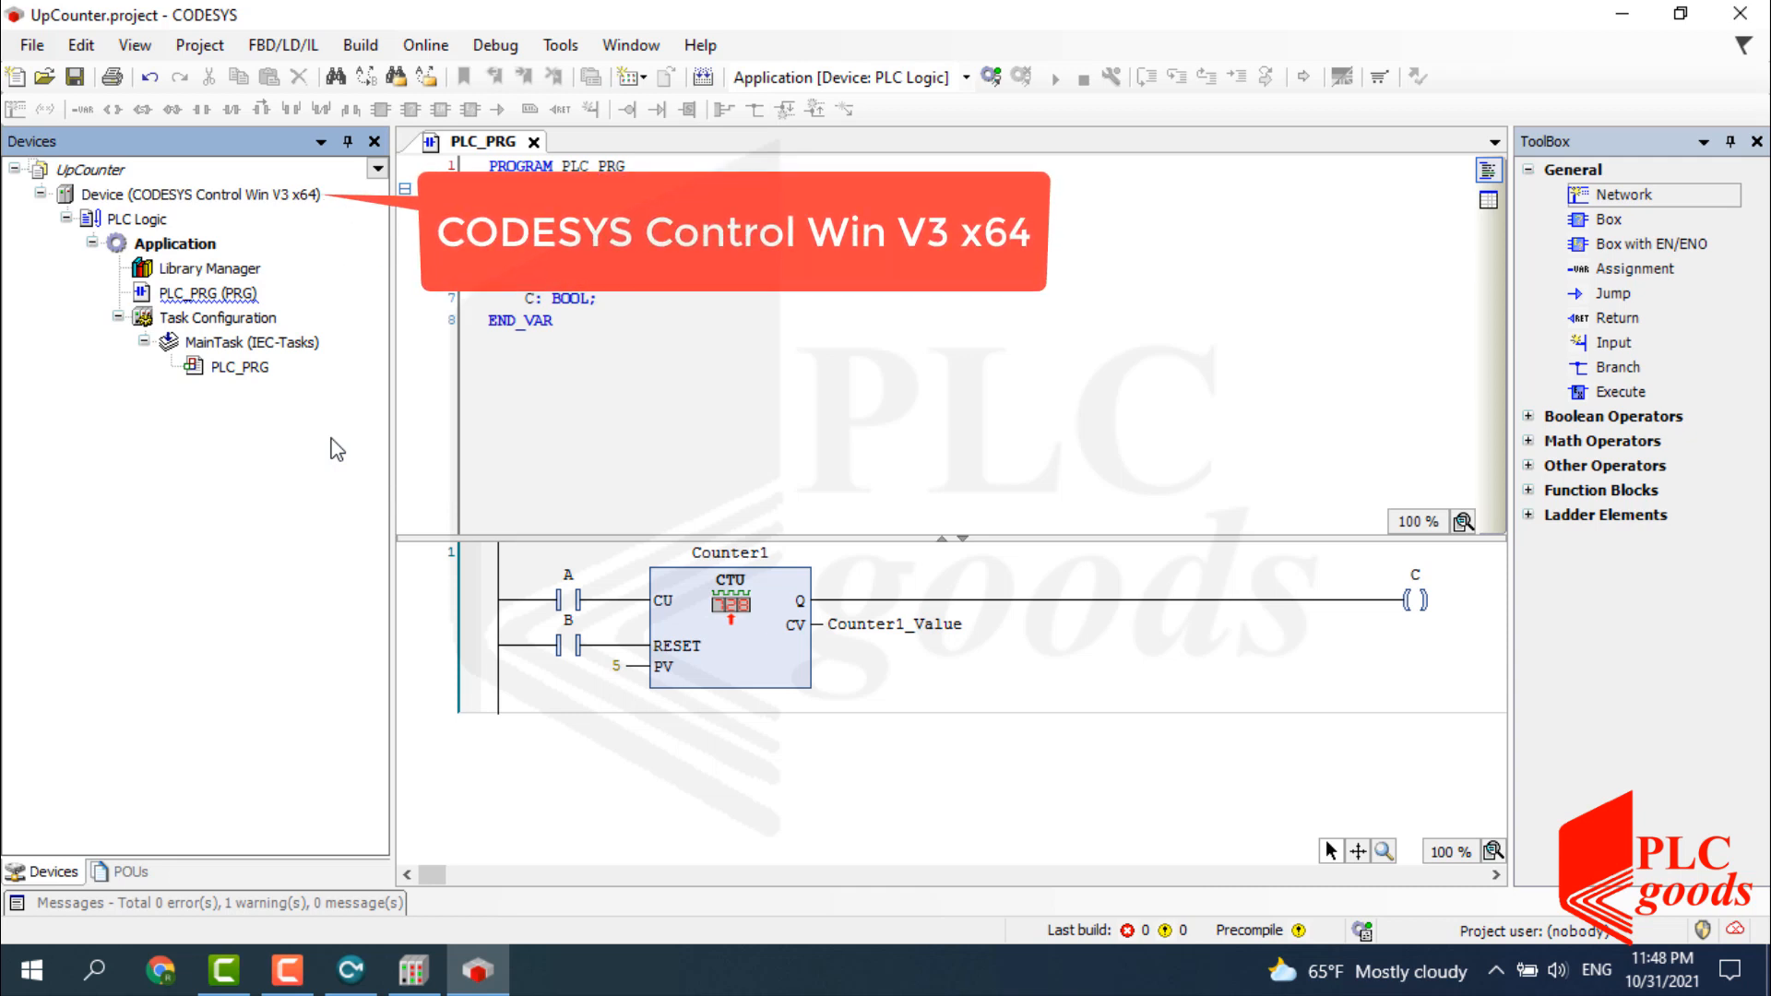
{"action": "right_click", "coordinate": [179, 243]}
{"action": "mouse_move", "coordinate": [412, 447]}
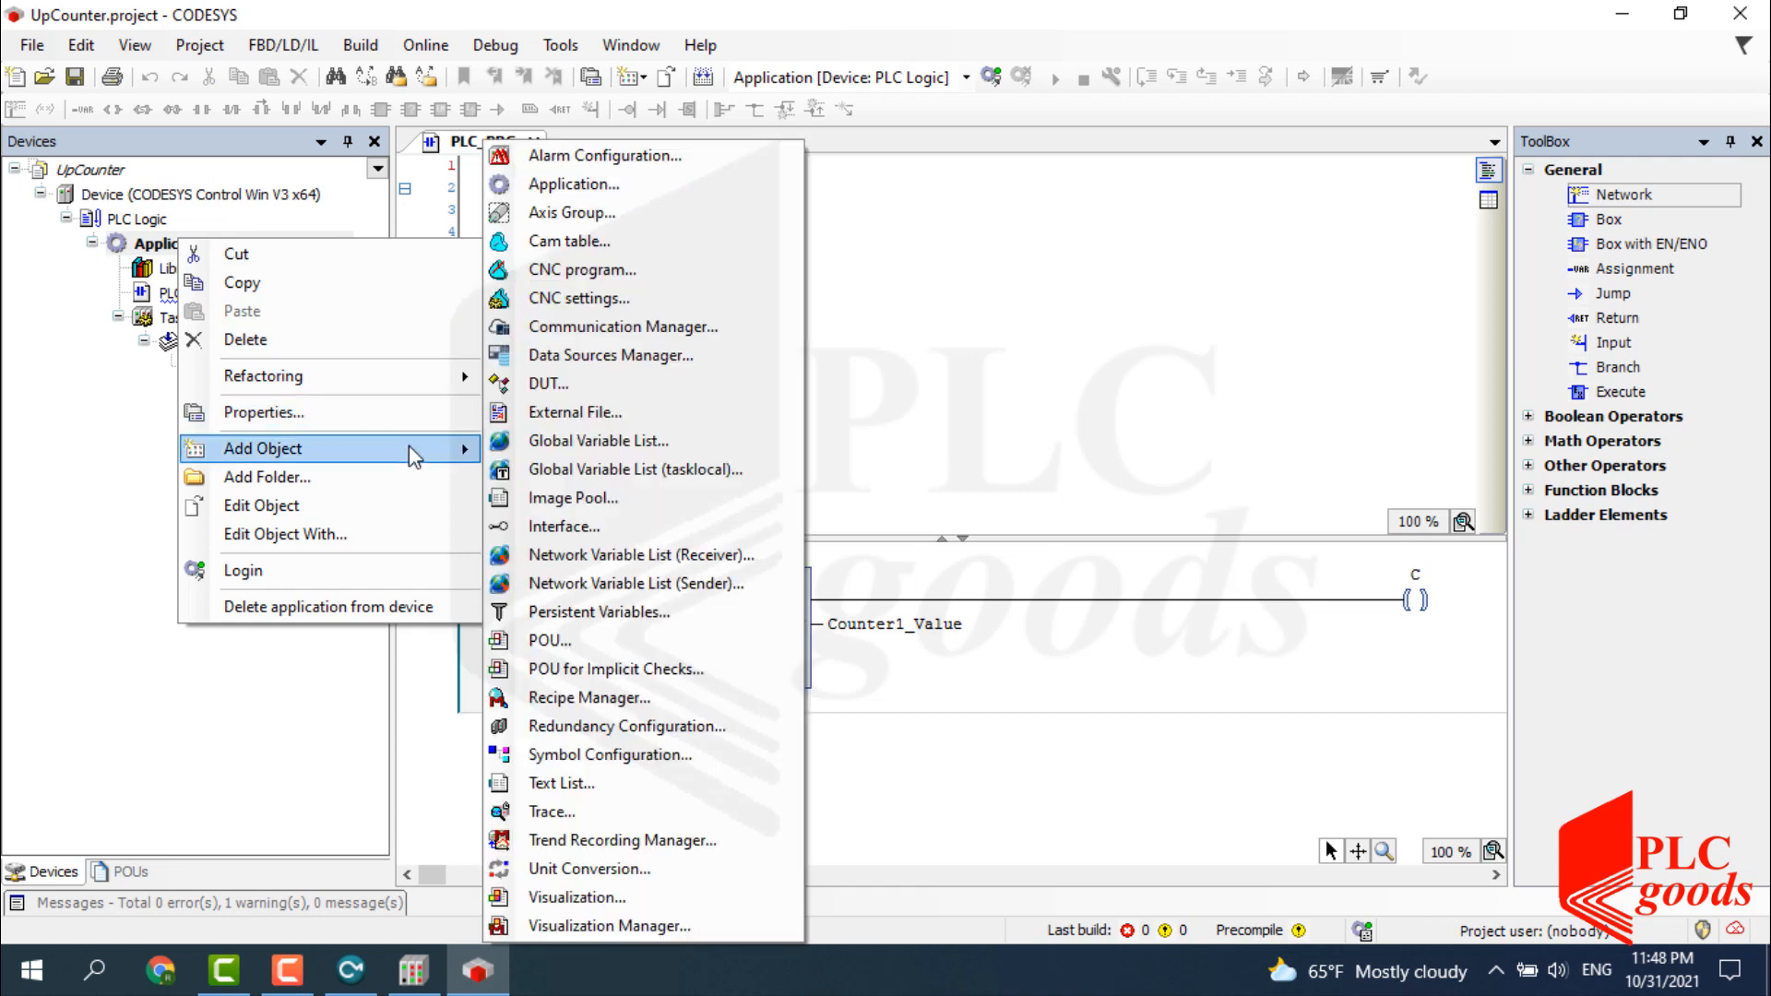
{"action": "left_click", "coordinate": [628, 754]}
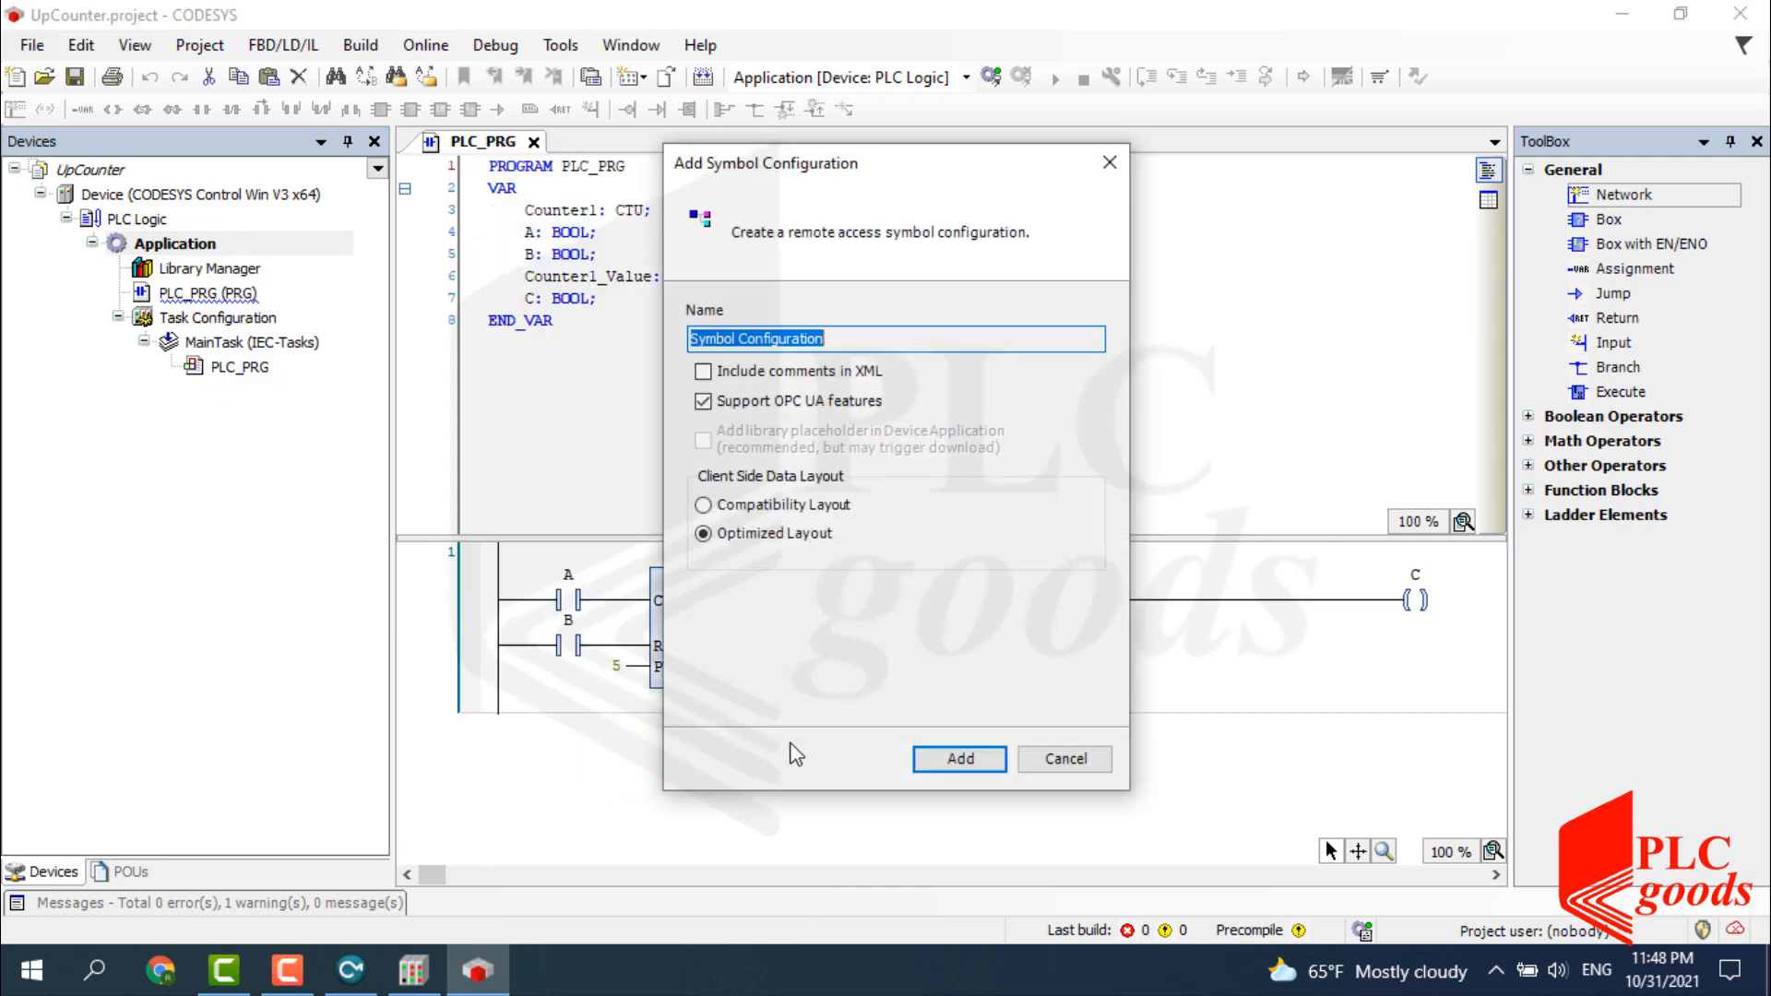
{"action": "left_click", "coordinate": [959, 759]}
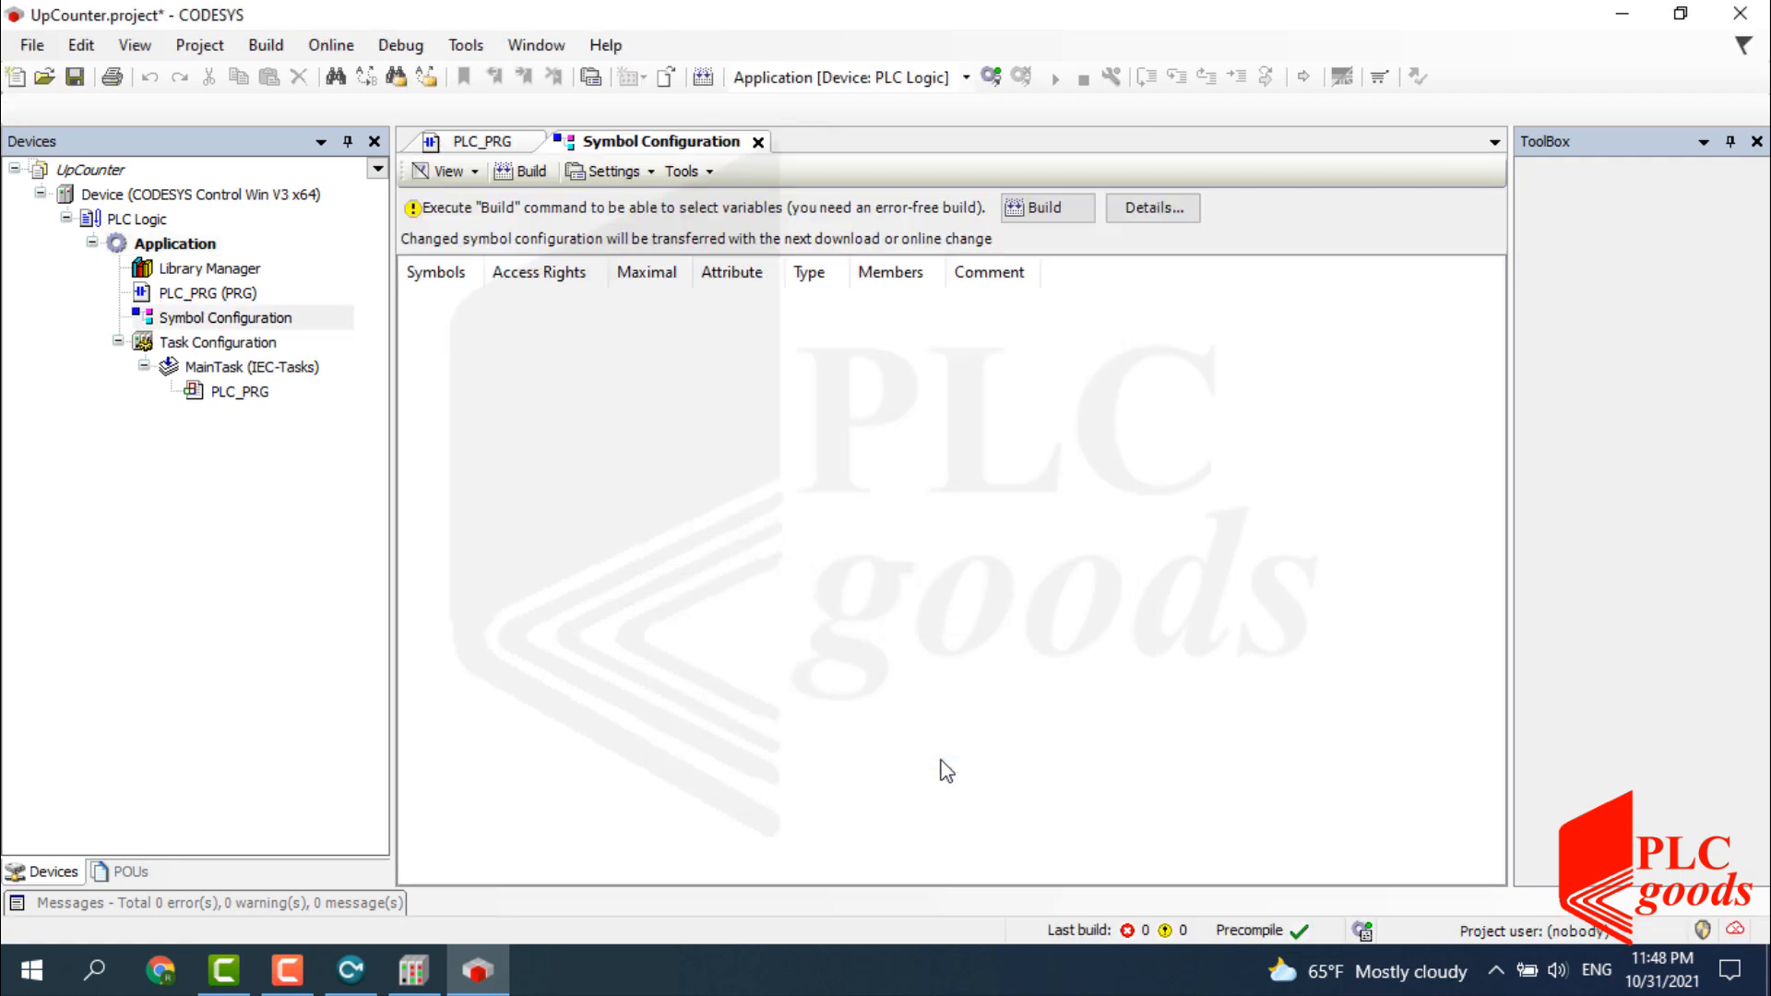
{"action": "left_click", "coordinate": [1052, 209]}
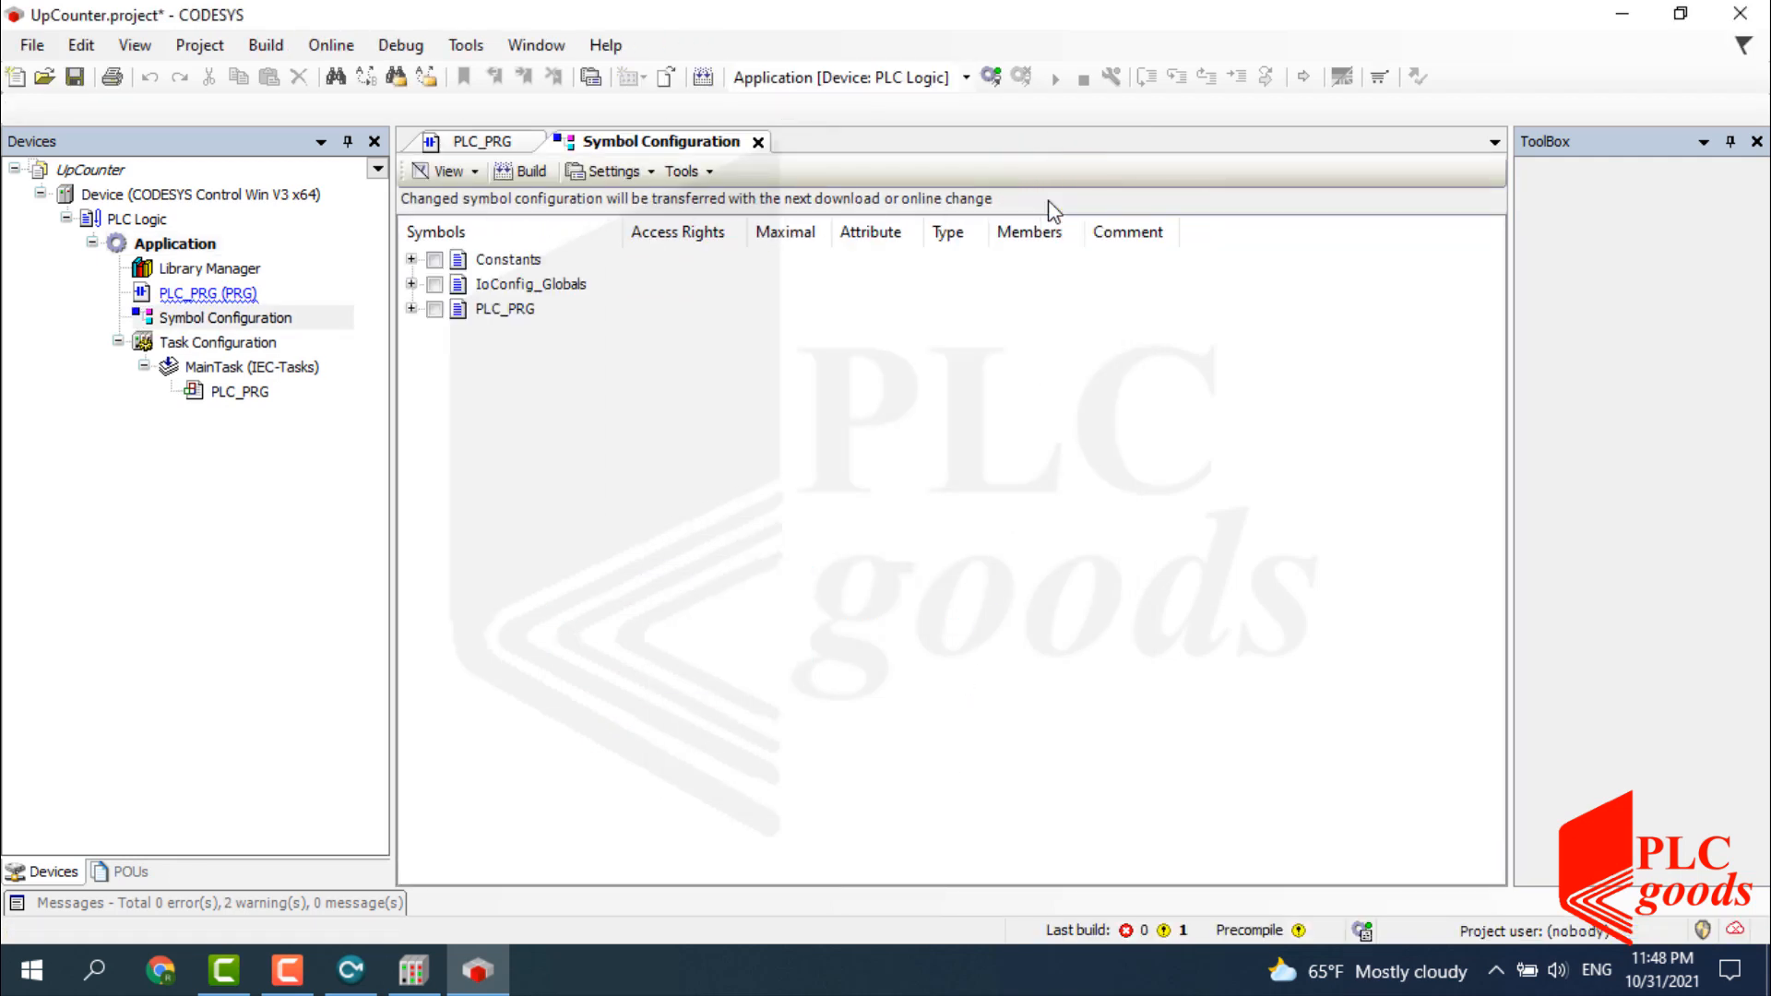
Publish PLC_PRG variables A, B, C and Counter1_Value, rebuild, and close the symbol configuration.
{"action": "left_click", "coordinate": [411, 309]}
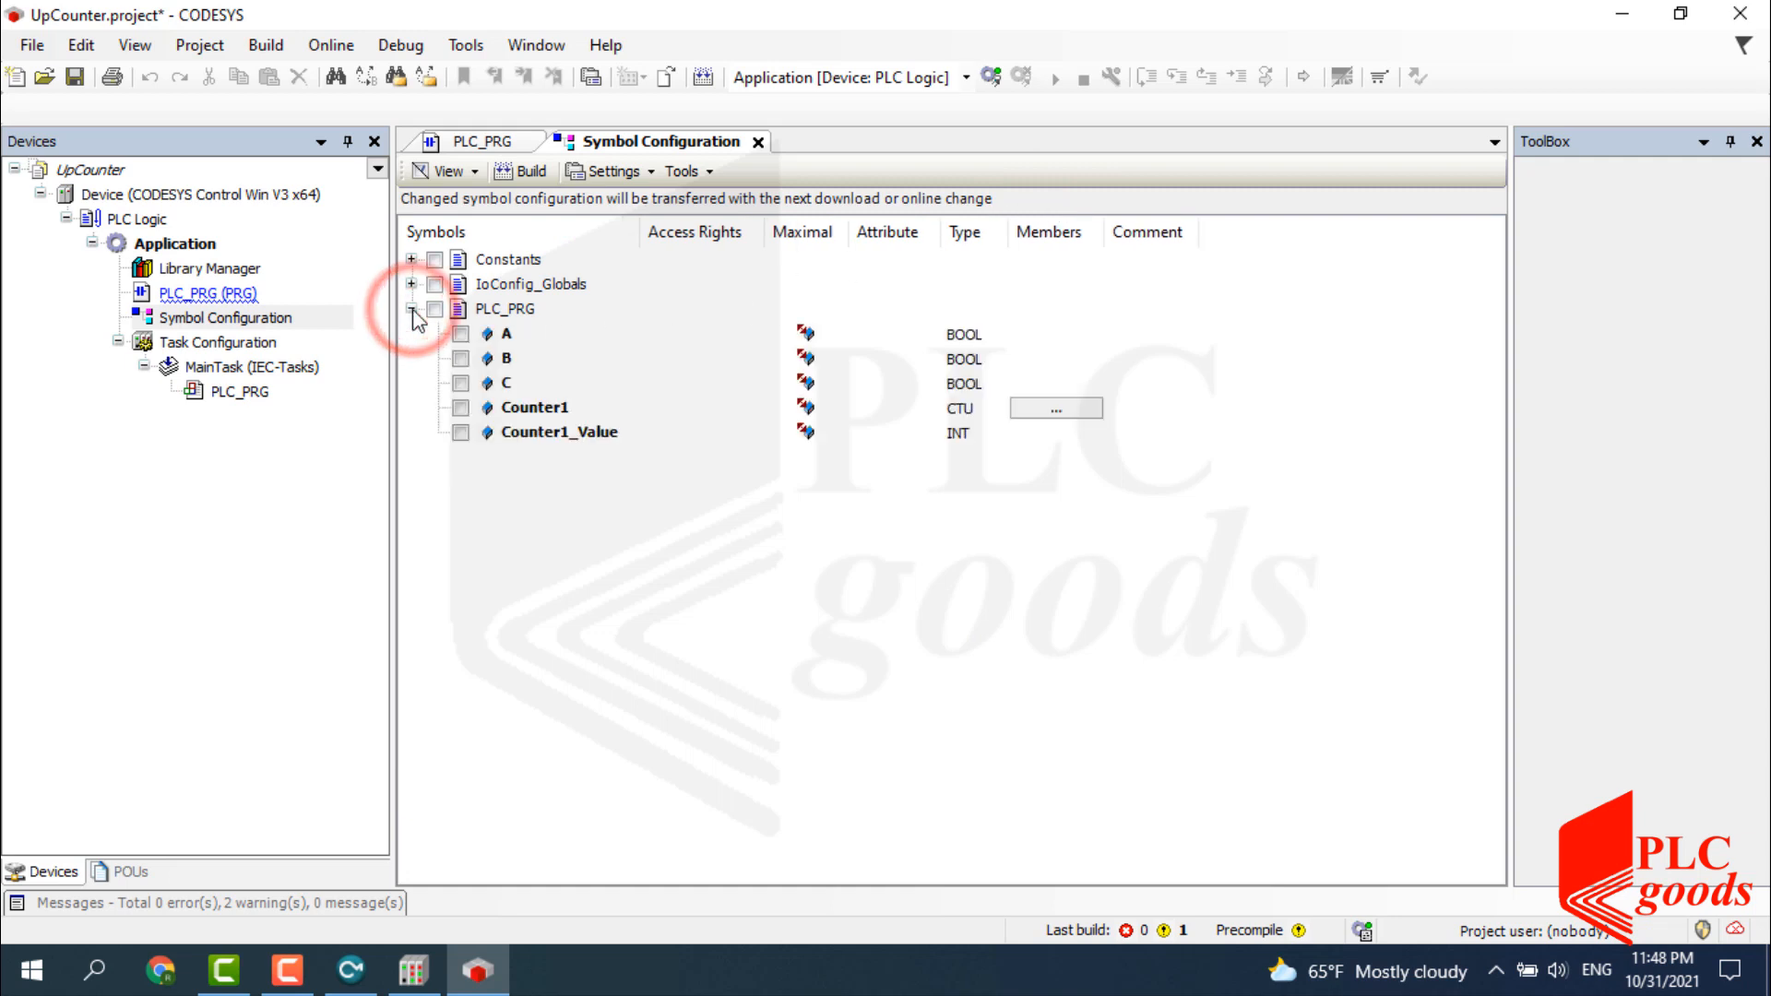
{"action": "left_click", "coordinate": [459, 334]}
{"action": "left_click", "coordinate": [459, 359]}
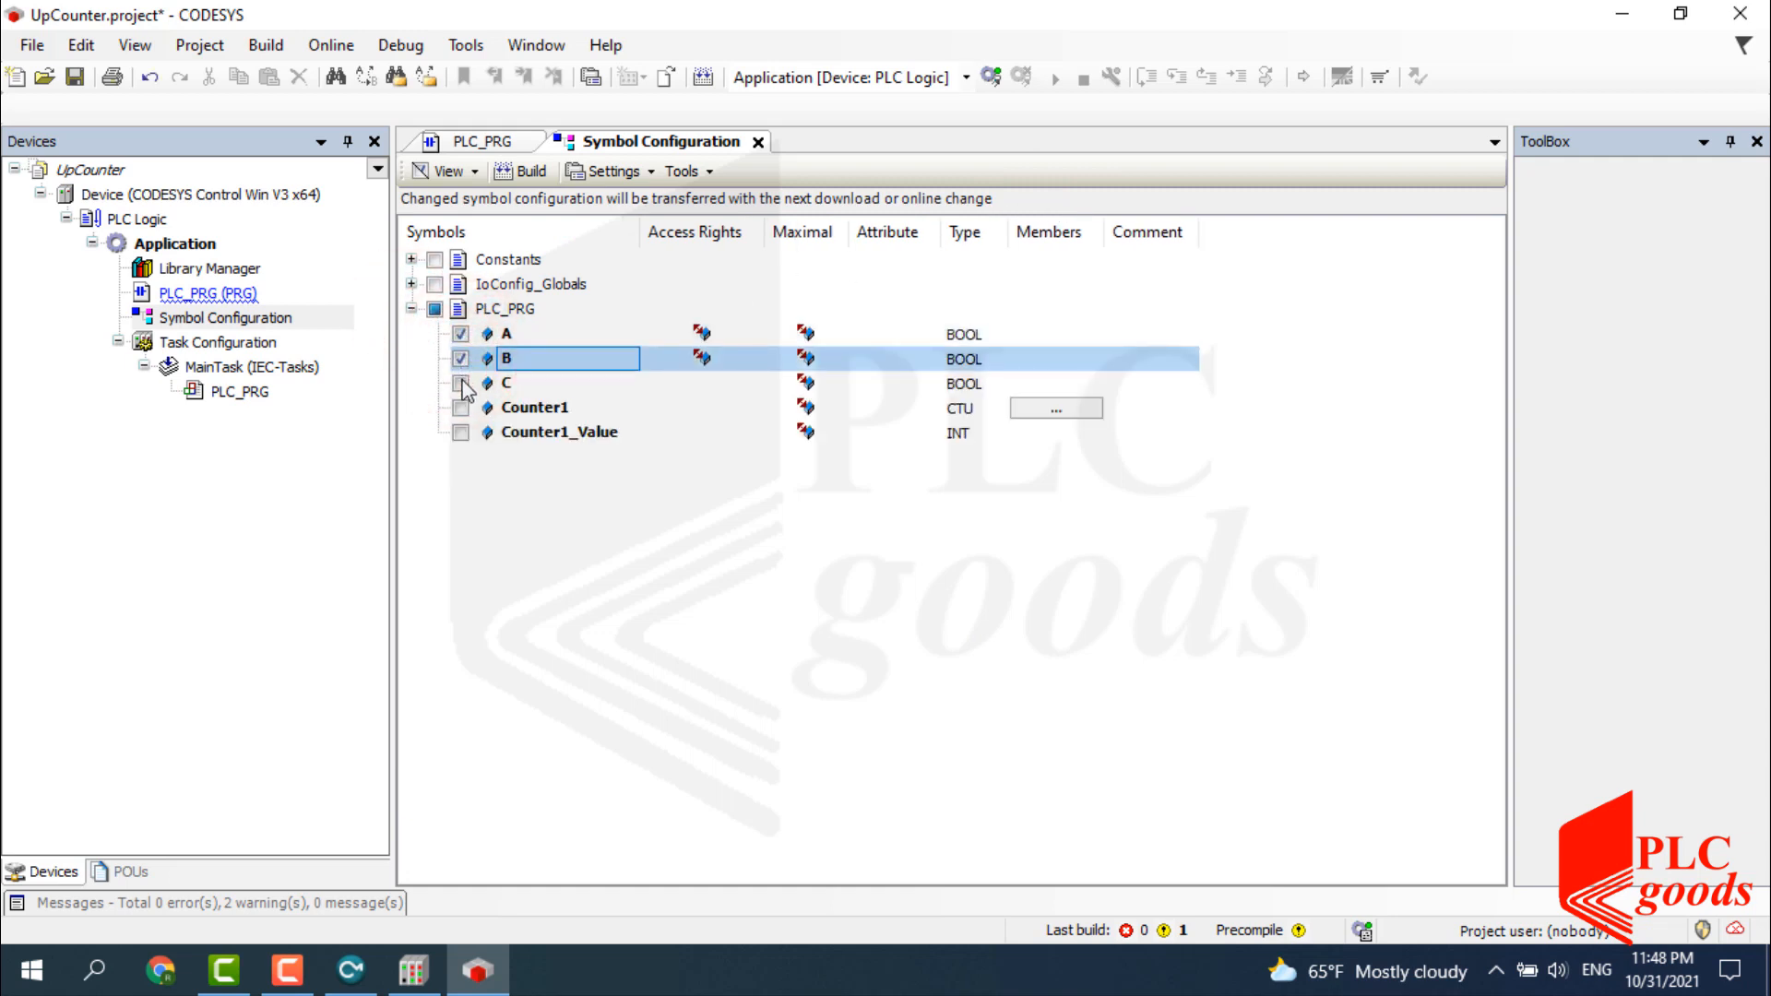
{"action": "left_click", "coordinate": [462, 384]}
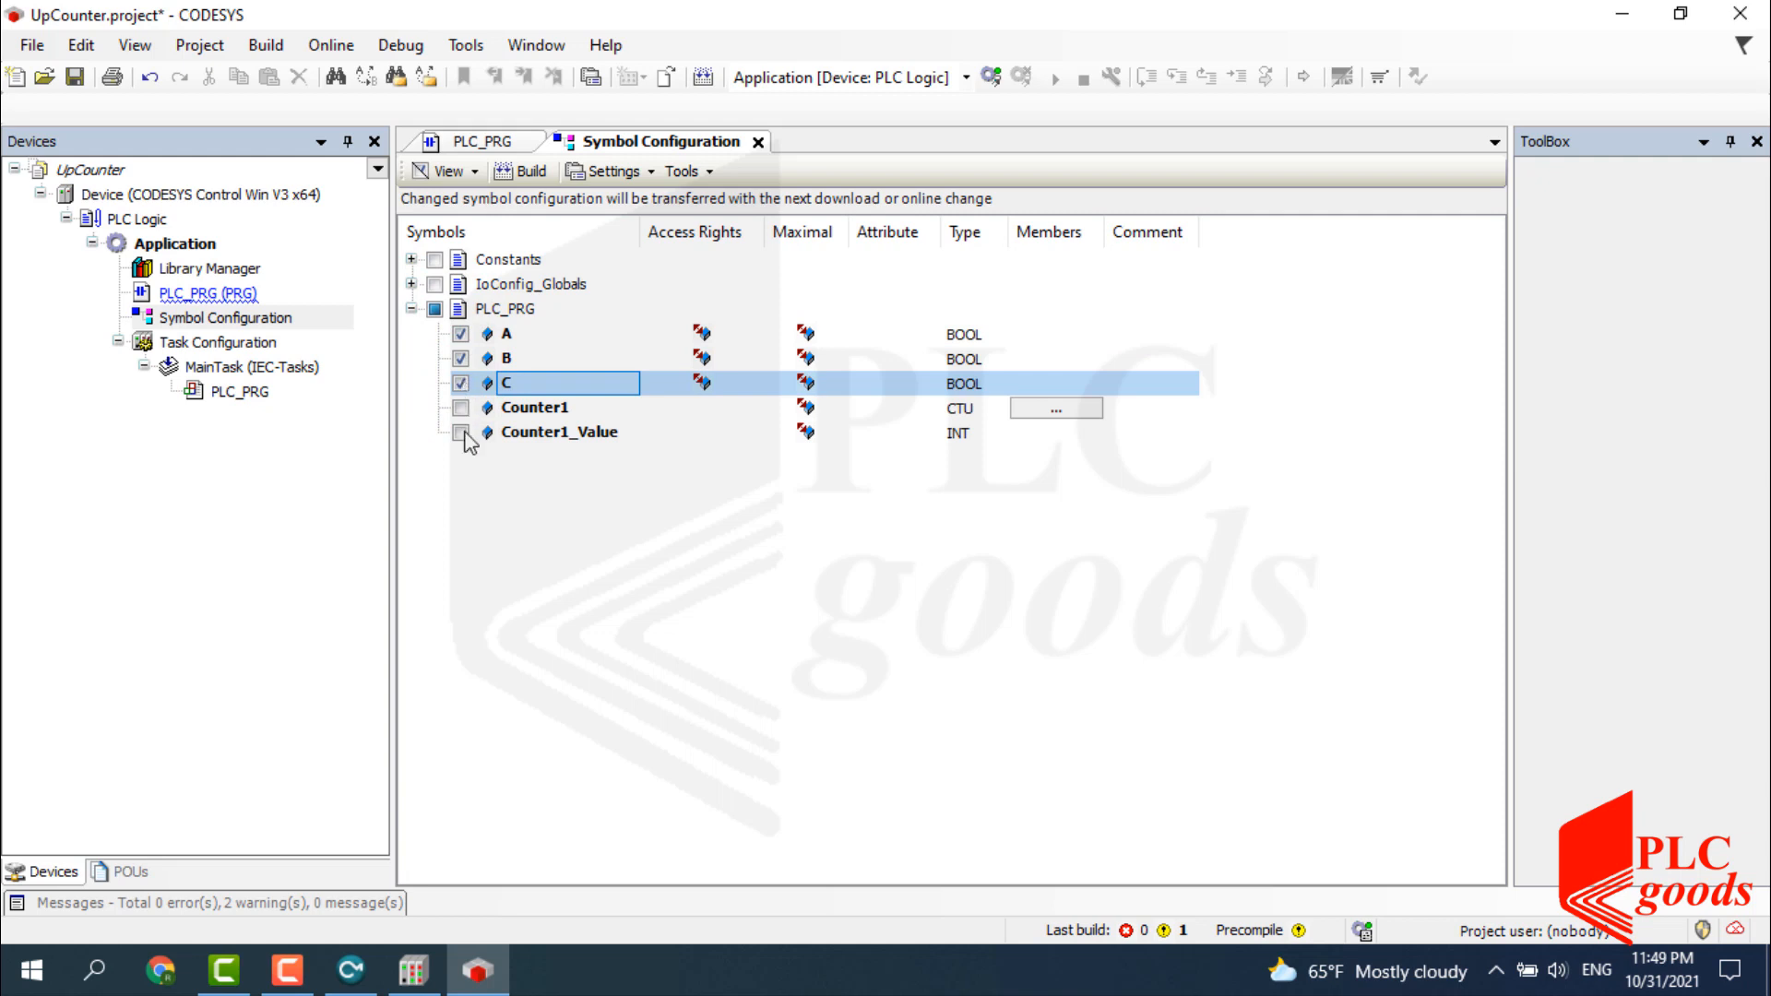
{"action": "left_click", "coordinate": [461, 434]}
{"action": "left_click", "coordinate": [519, 172]}
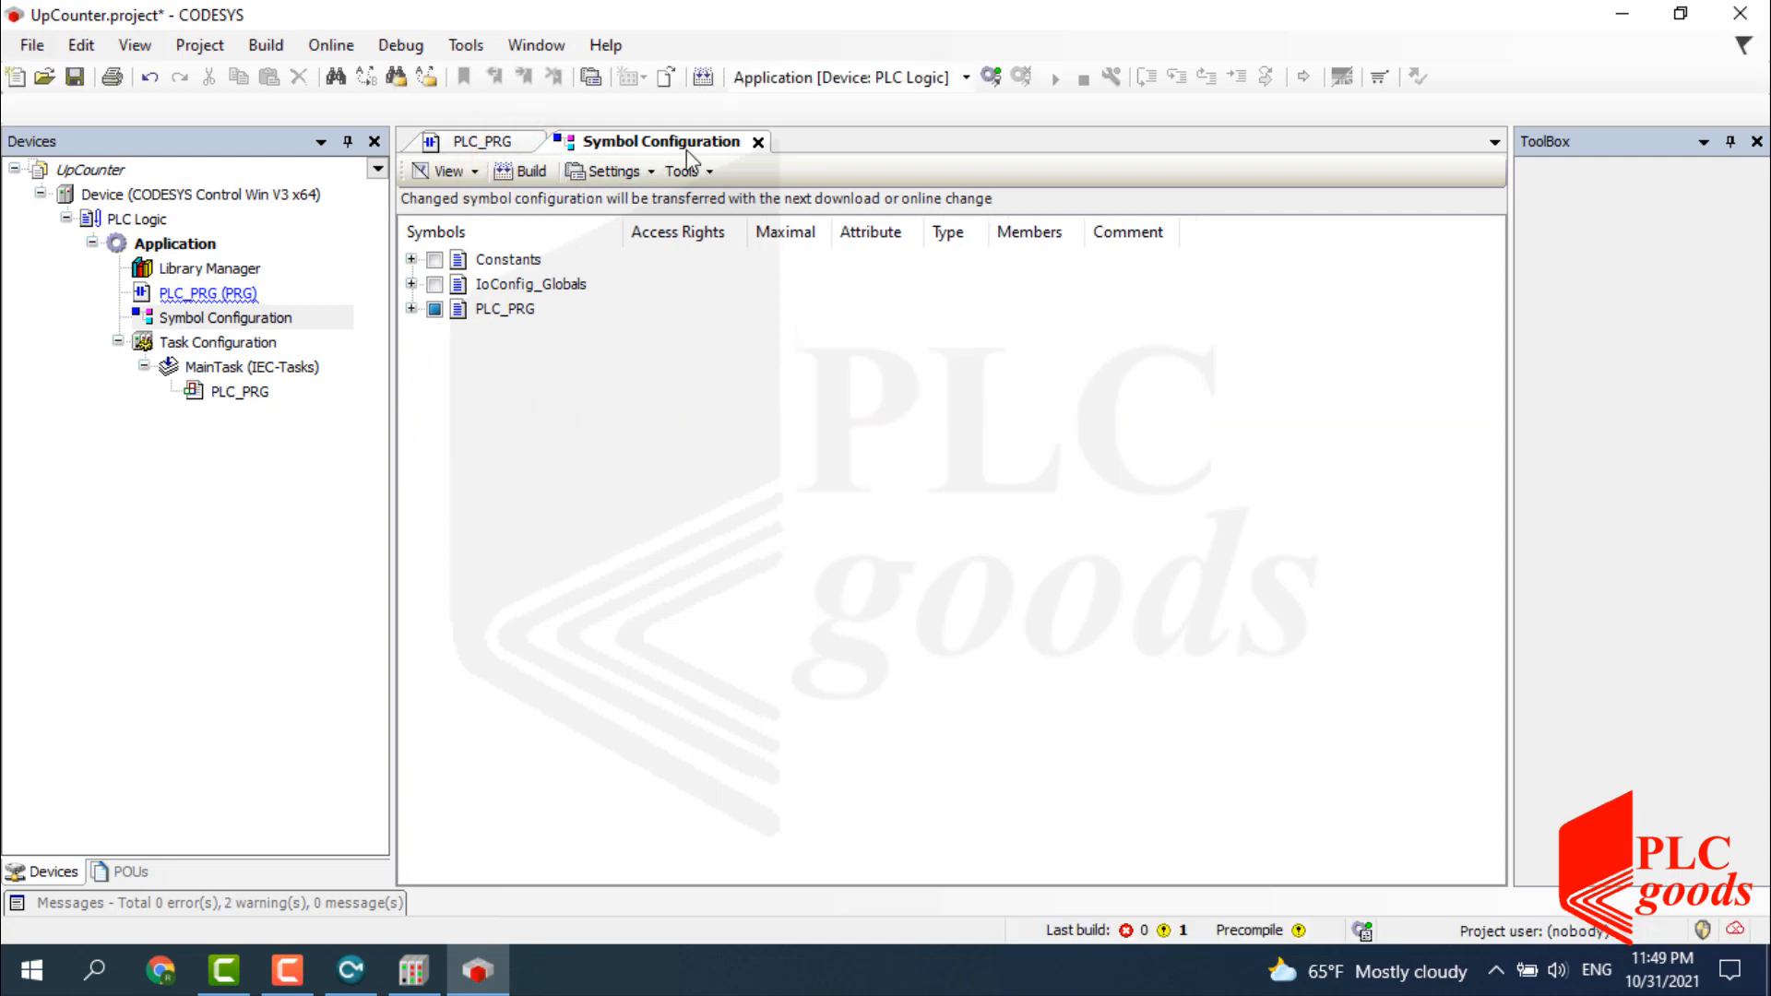
{"action": "left_click", "coordinate": [757, 141]}
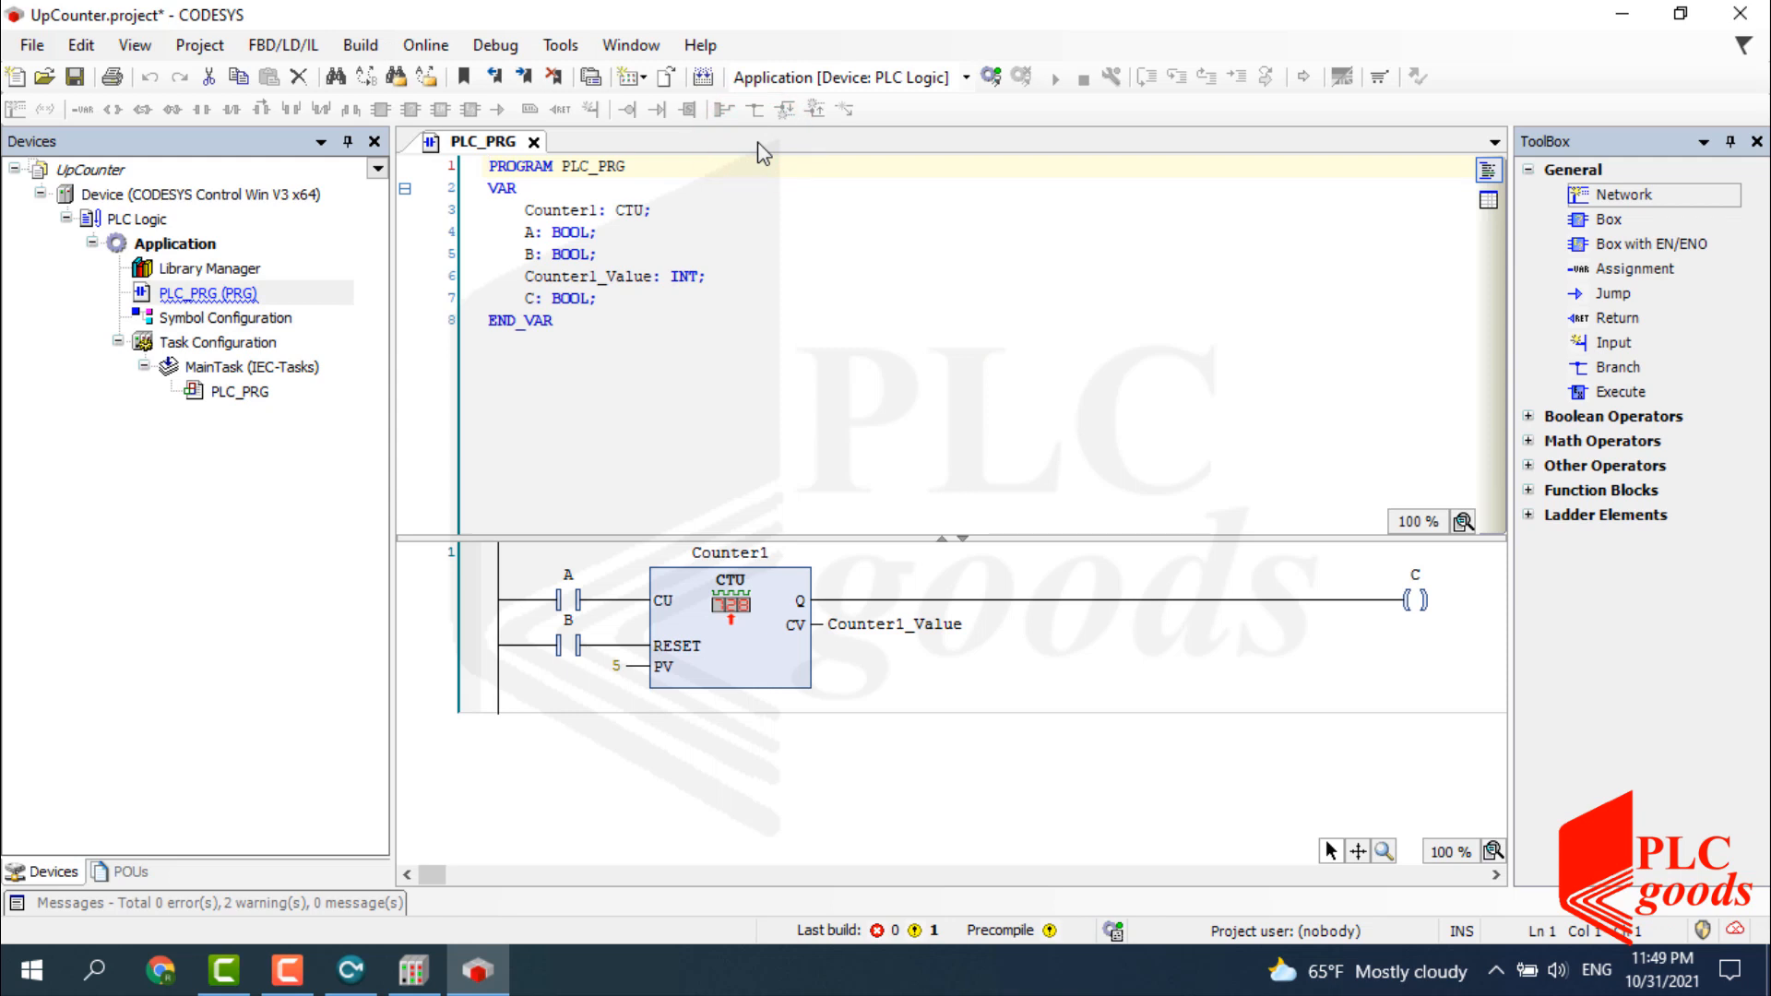
Scan the network and set DESKTOP-ABACVE1 as the target controller, agreeing to user management.
{"action": "left_click", "coordinate": [233, 196]}
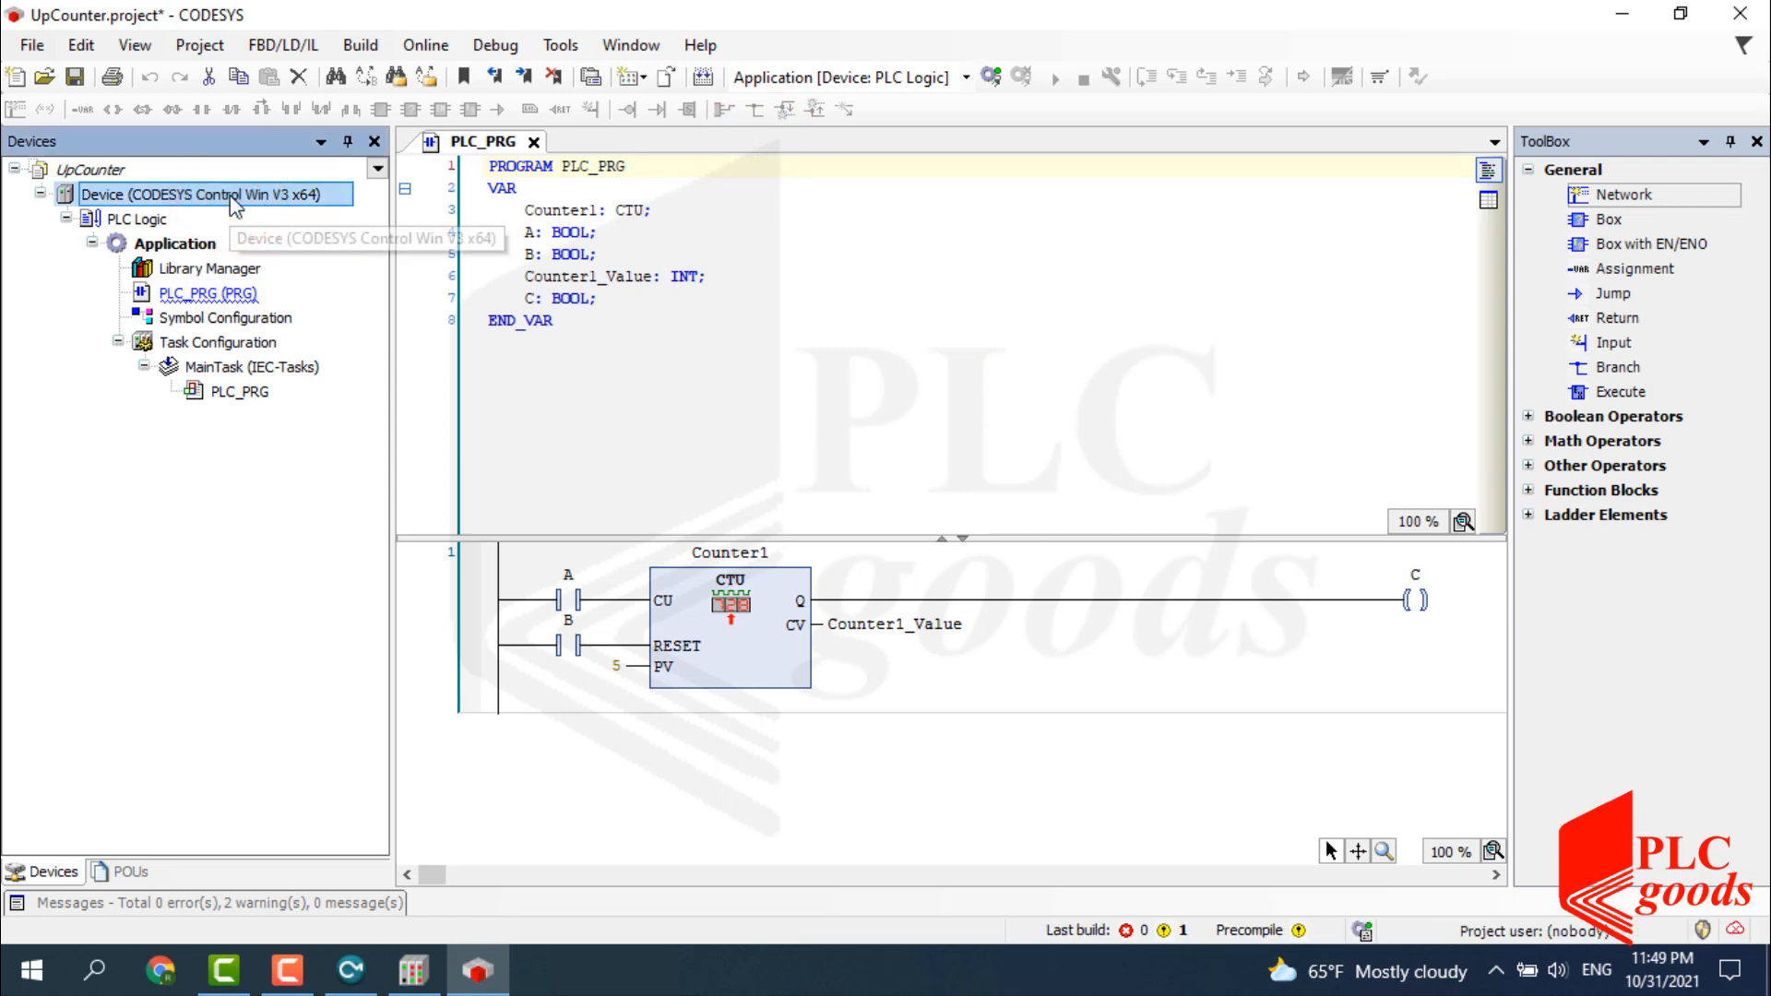
{"action": "double_click", "coordinate": [232, 196]}
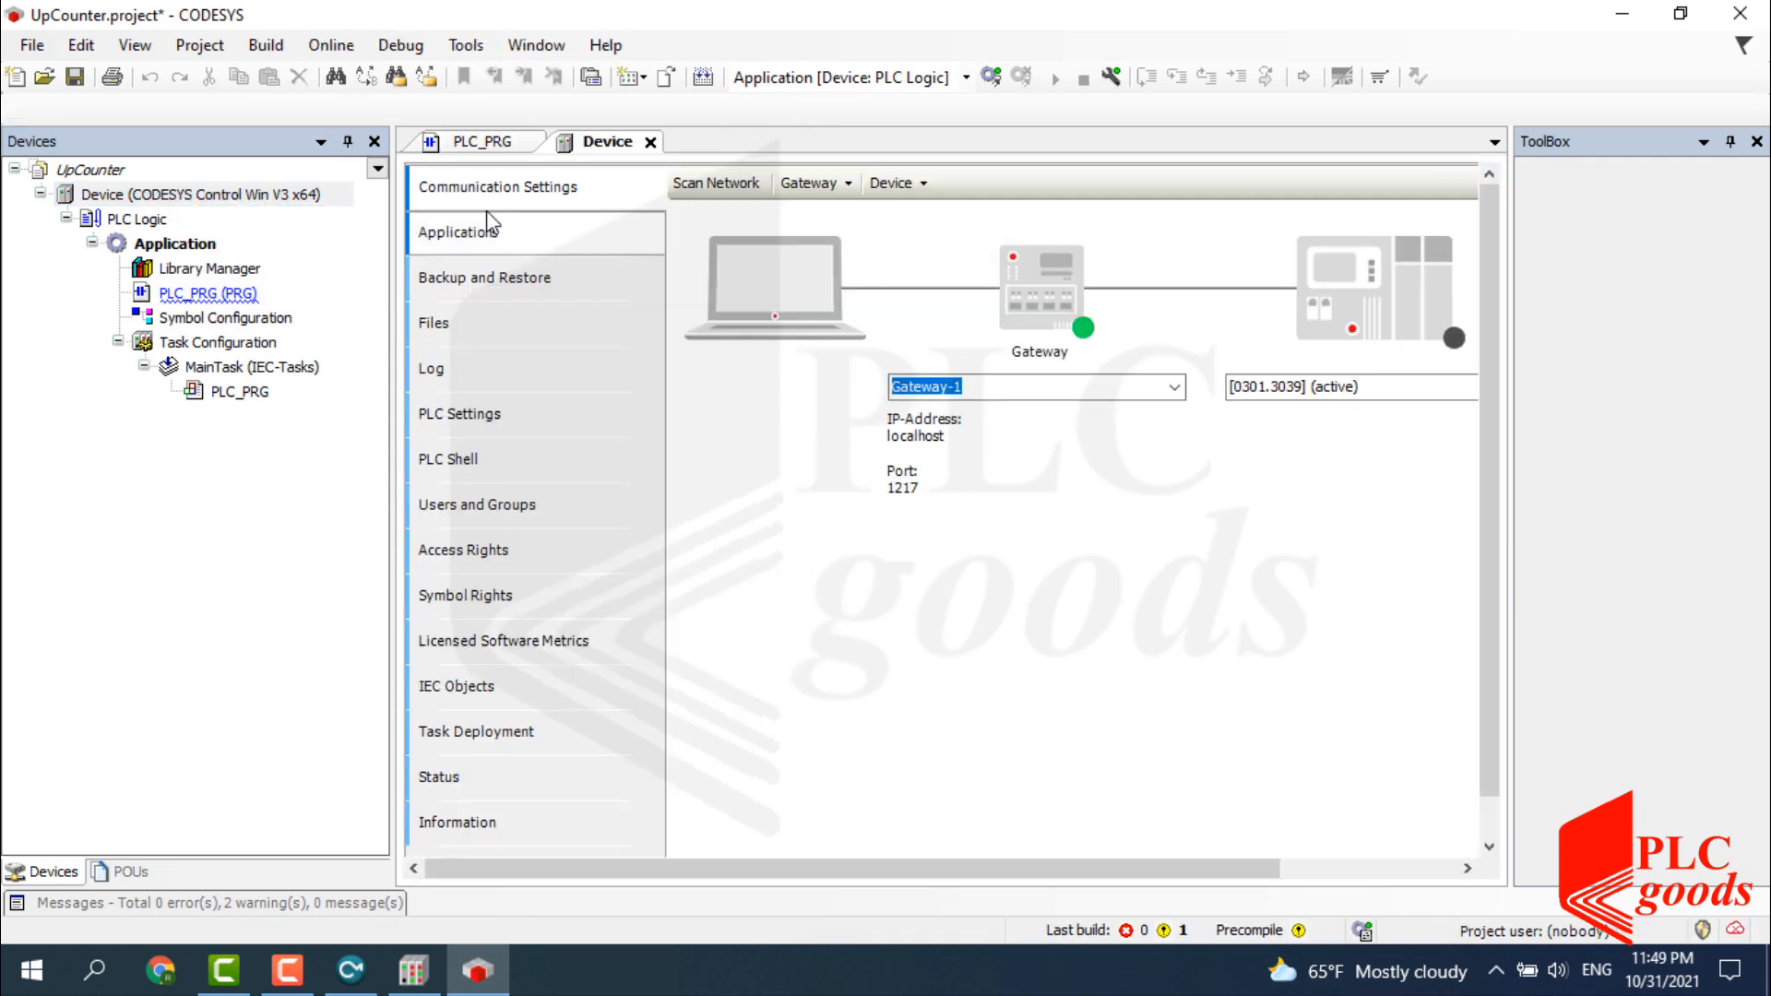
{"action": "left_click", "coordinate": [1730, 142]}
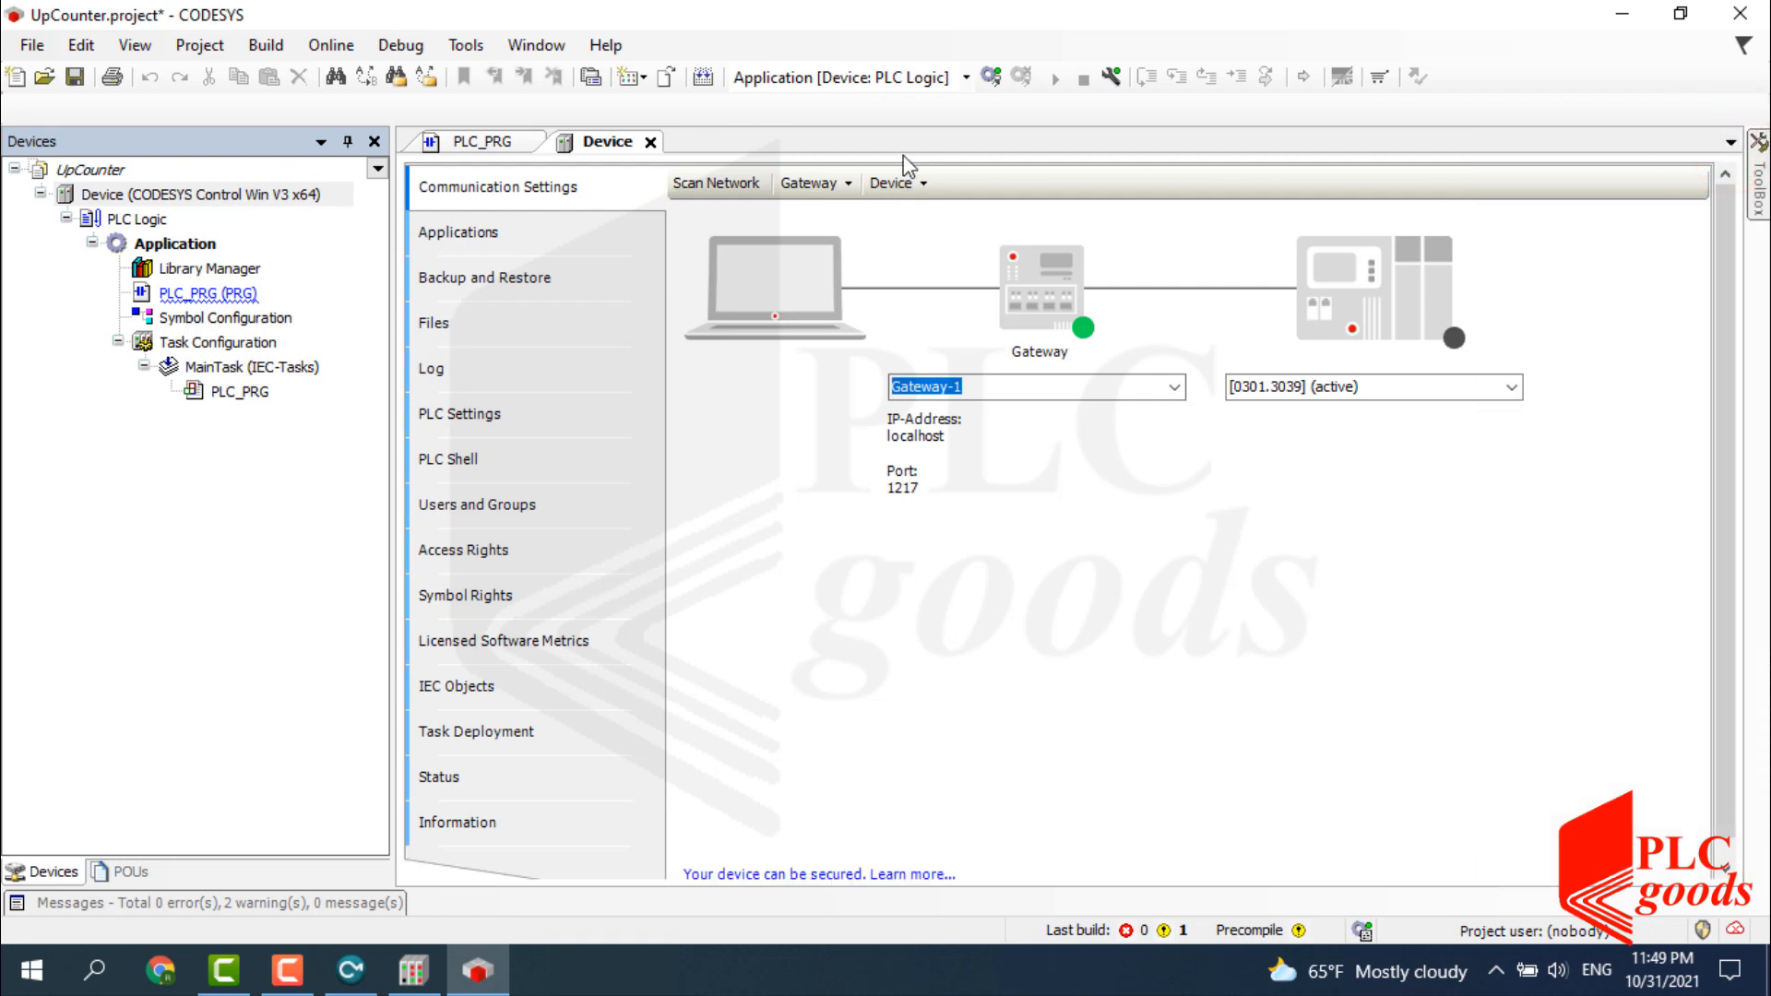
{"action": "left_click", "coordinate": [715, 183]}
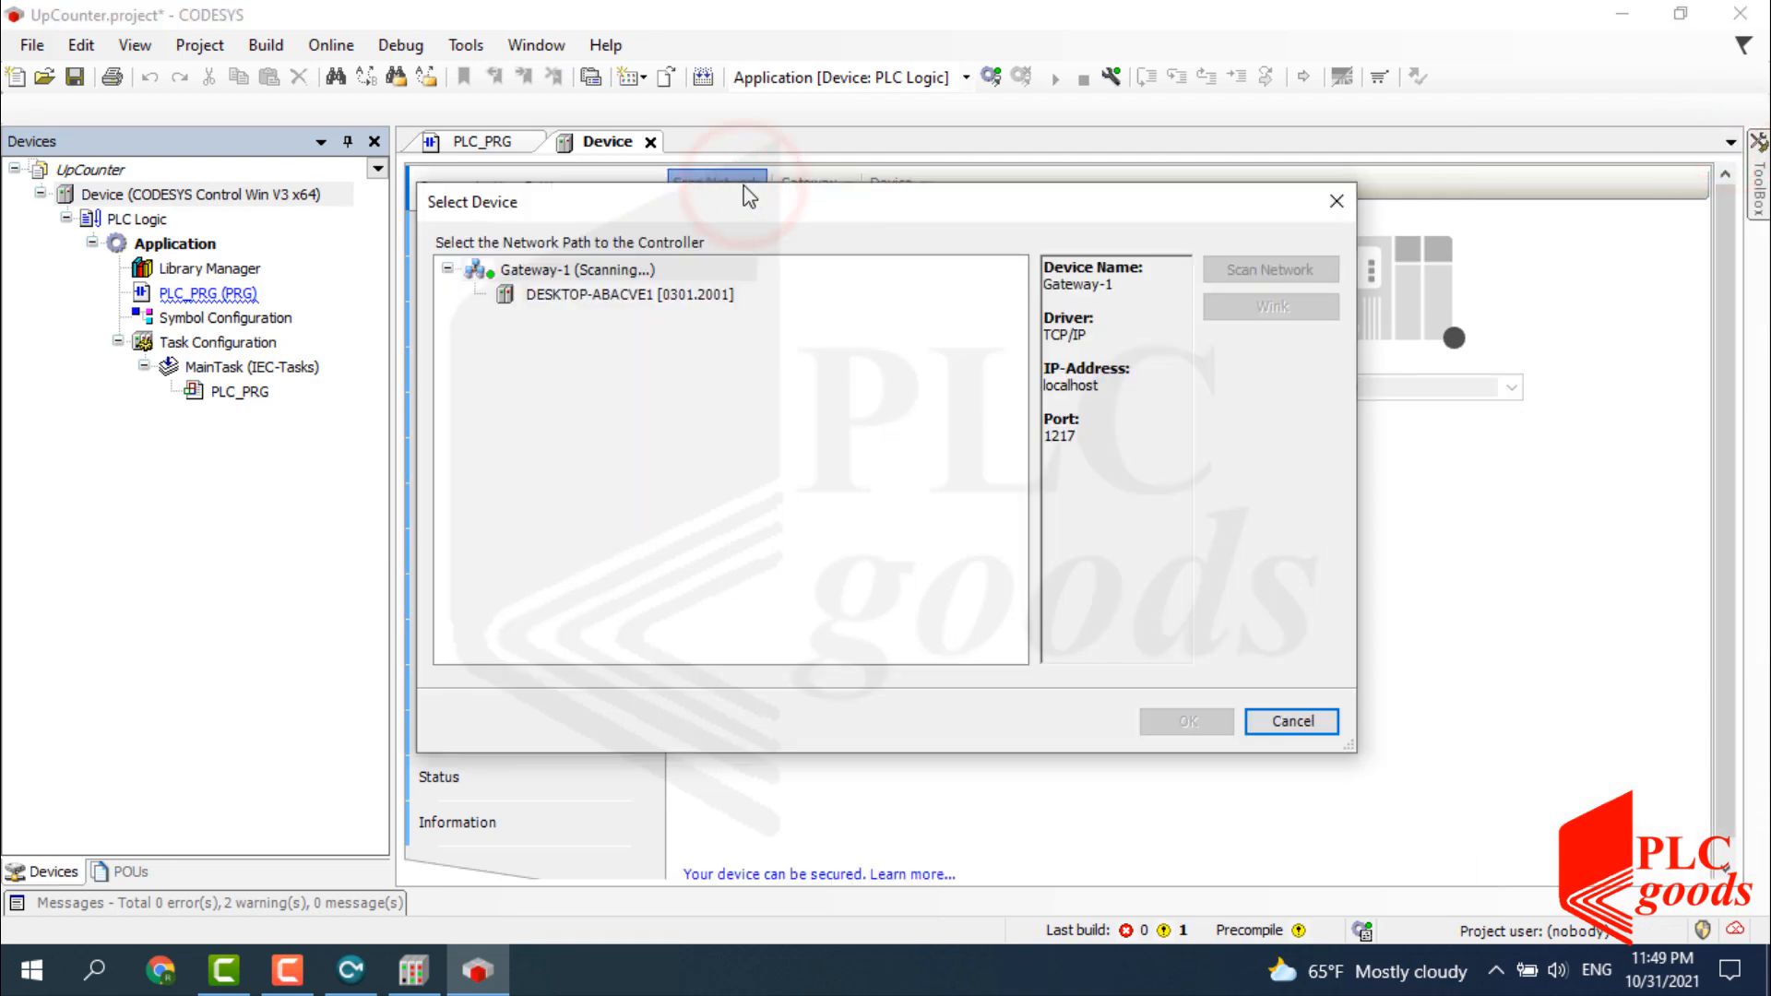
{"action": "left_click", "coordinate": [628, 296]}
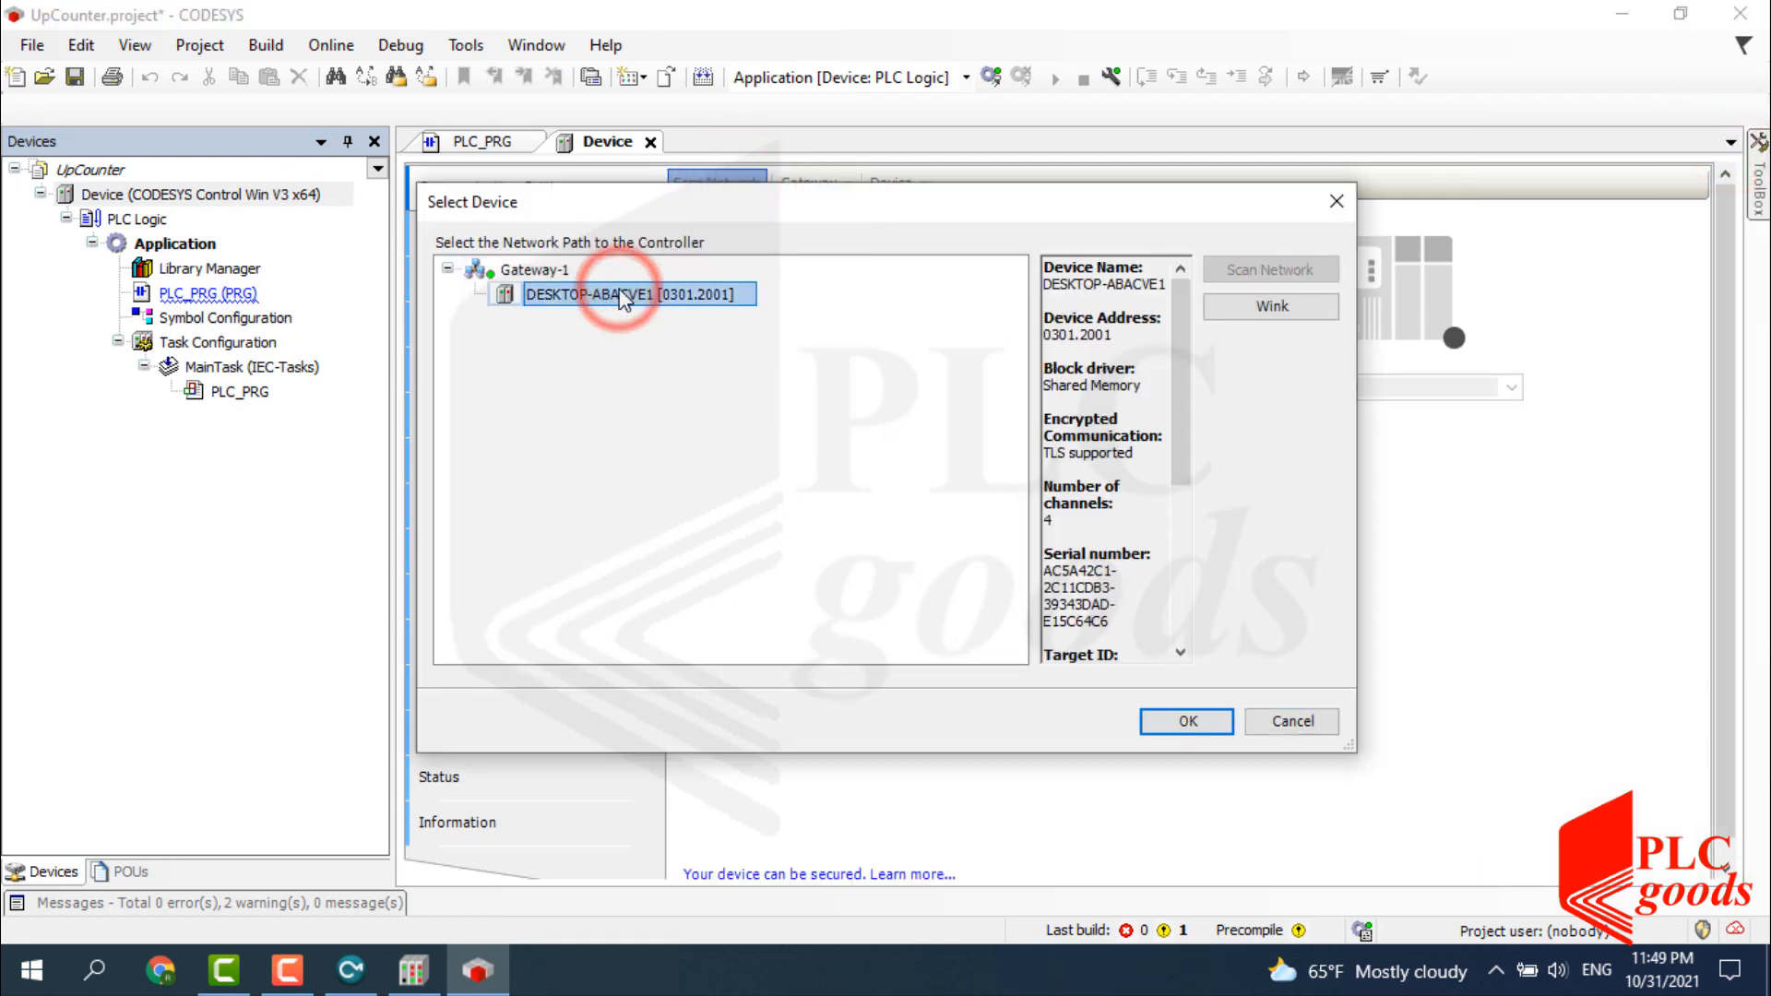
{"action": "left_click", "coordinate": [1188, 720]}
{"action": "left_click", "coordinate": [994, 649]}
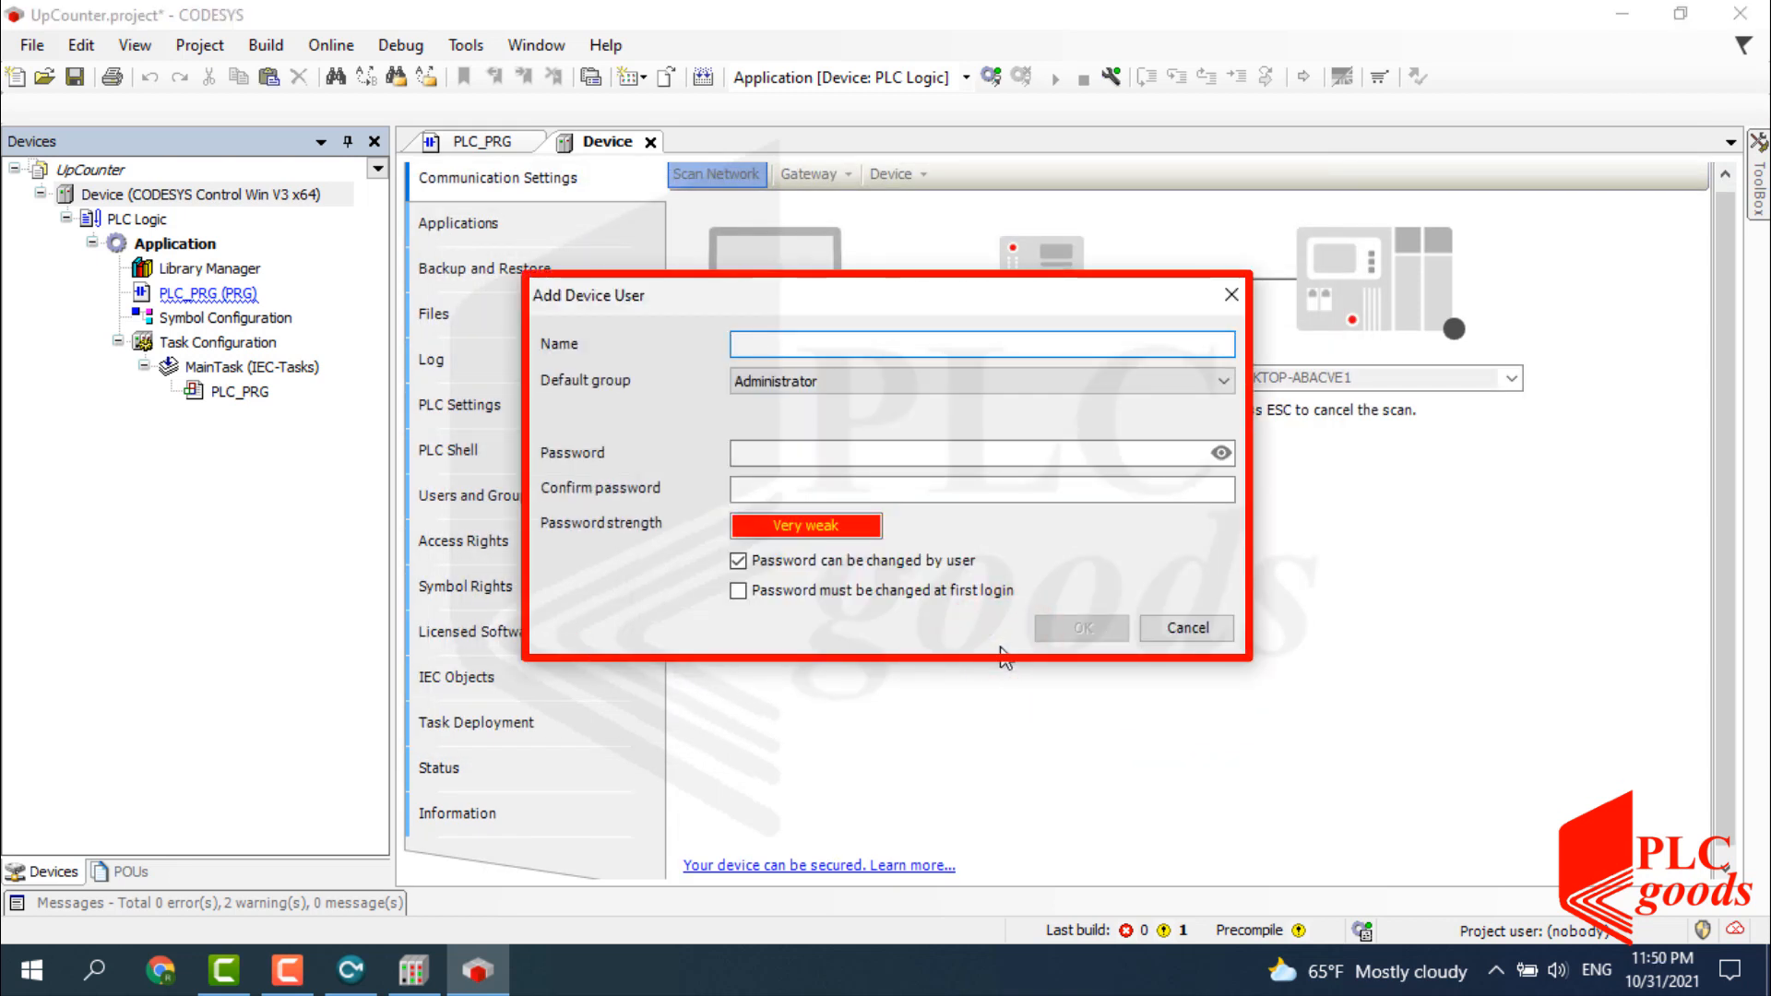
Create the device user 'MyDevice' with a password and its confirmation.
{"action": "left_click", "coordinate": [779, 348]}
{"action": "type", "text": "MyDevice"}
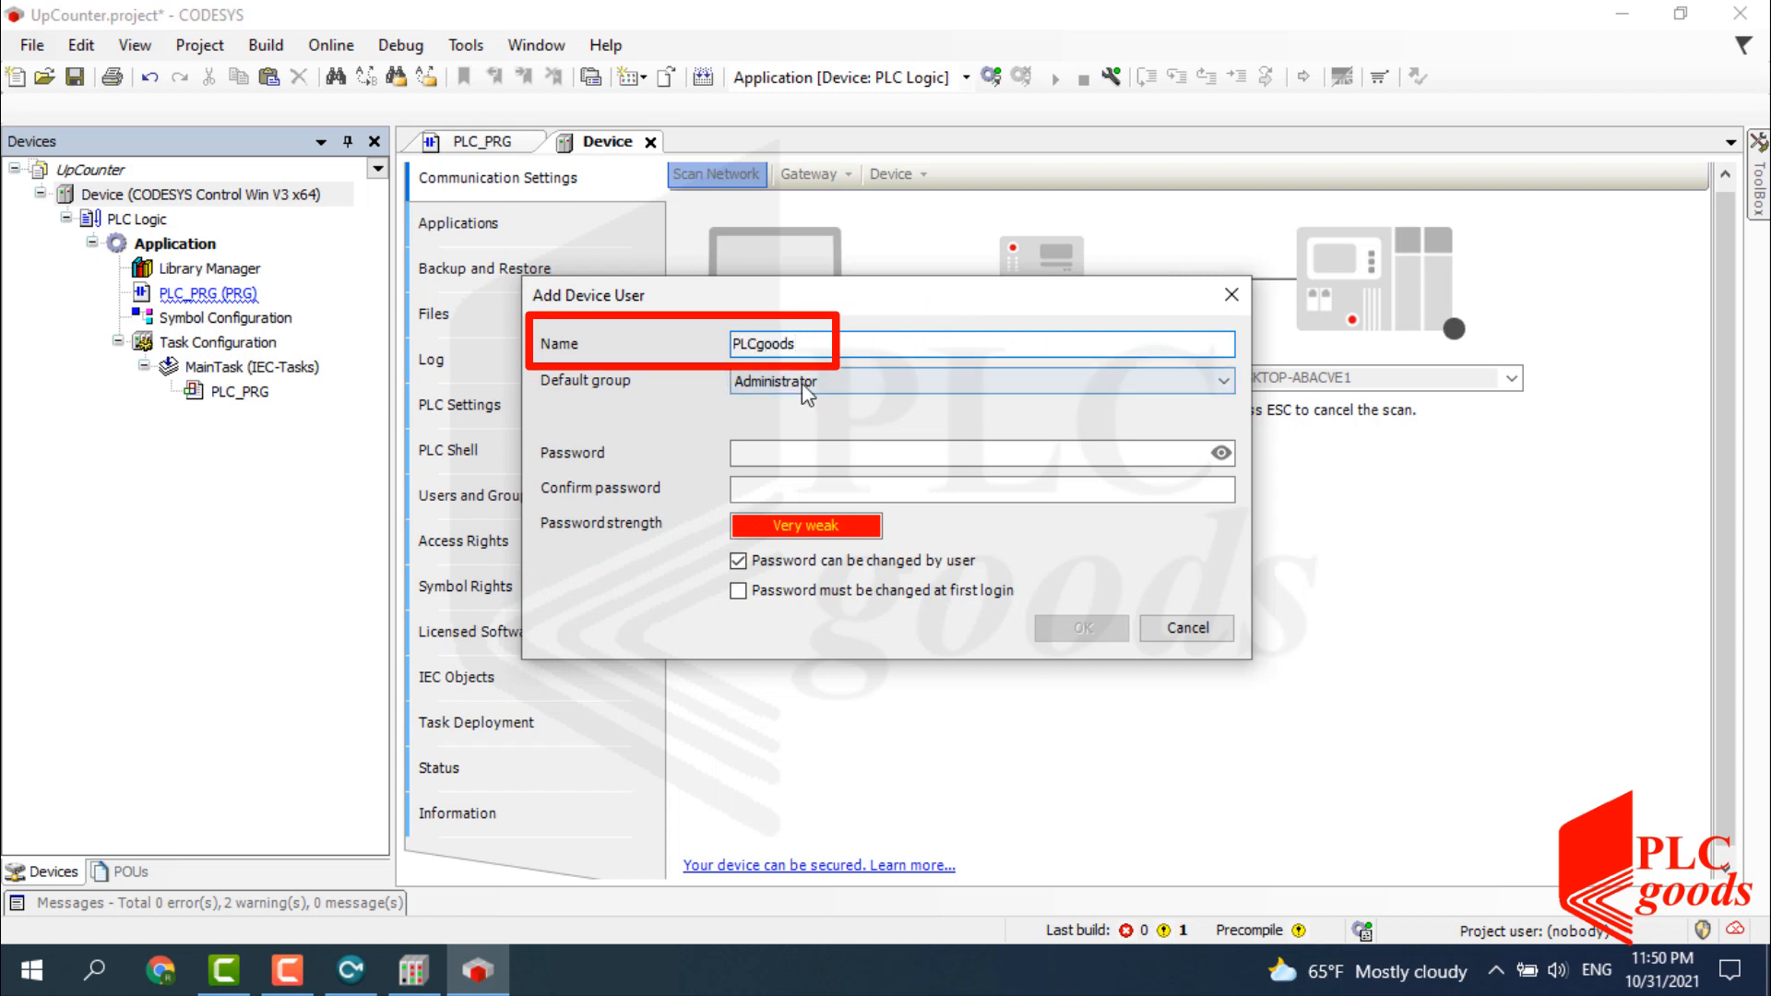
{"action": "left_click", "coordinate": [769, 453]}
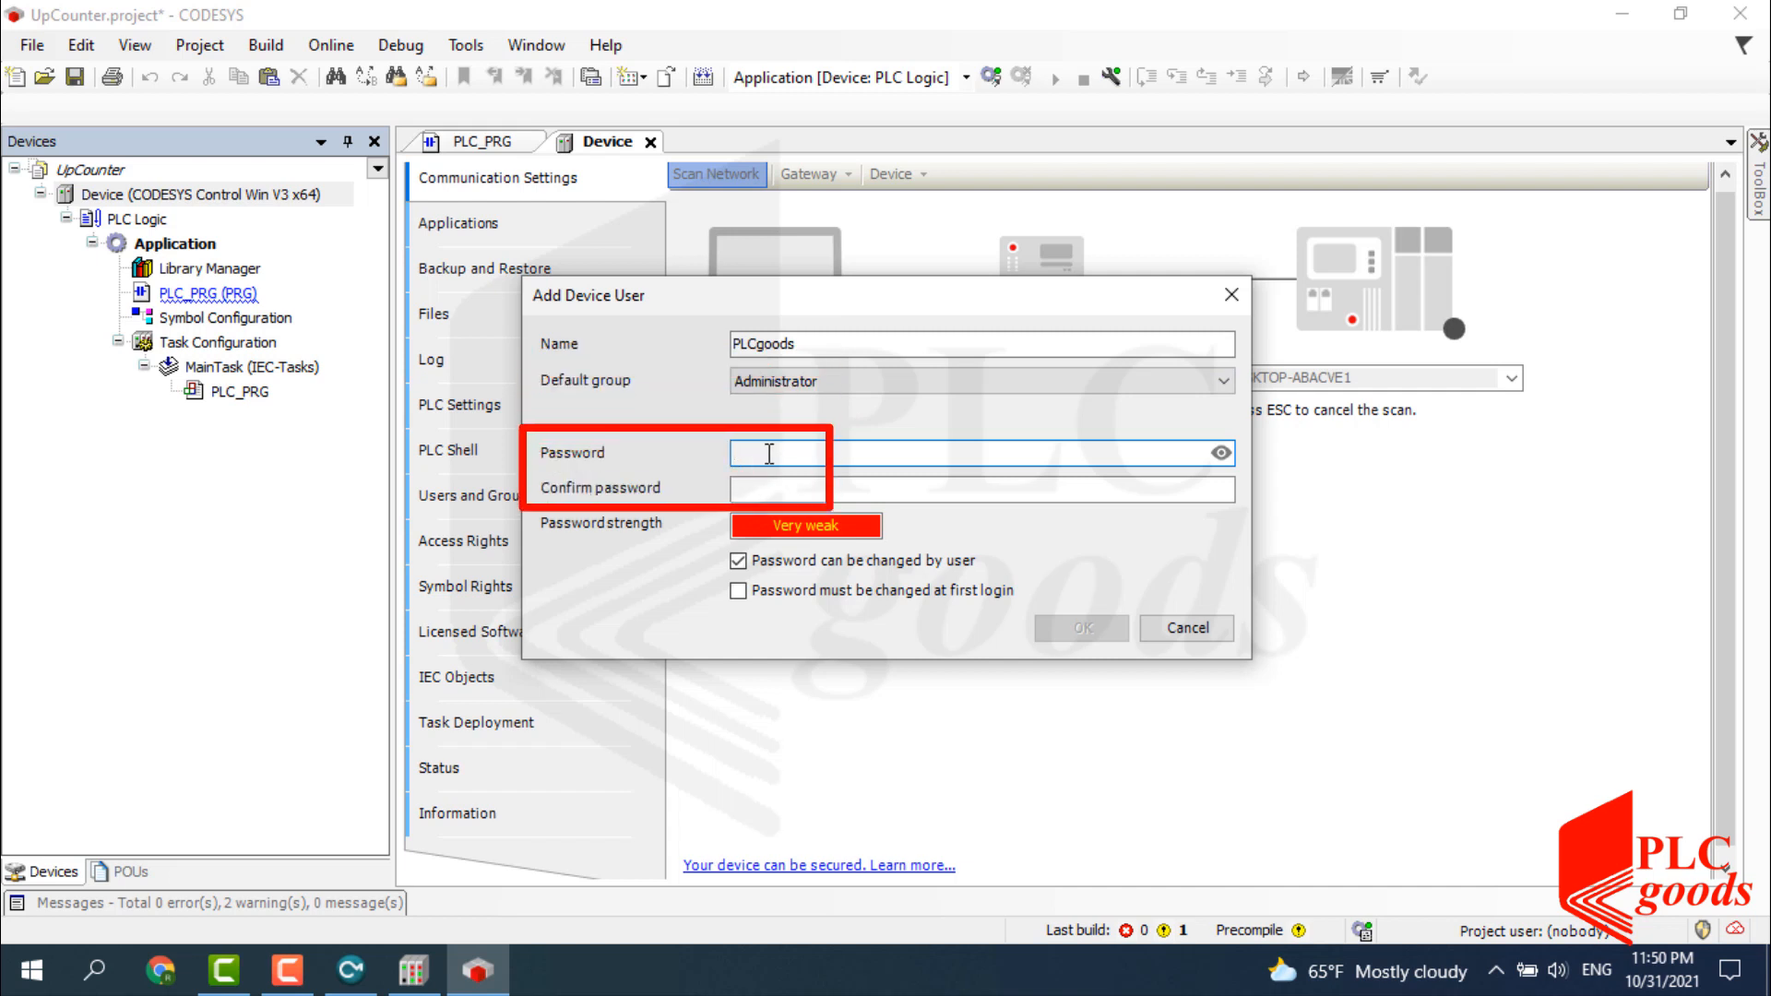
{"action": "type", "text": "•"}
{"action": "left_click", "coordinate": [765, 488]}
{"action": "type", "text": "•"}
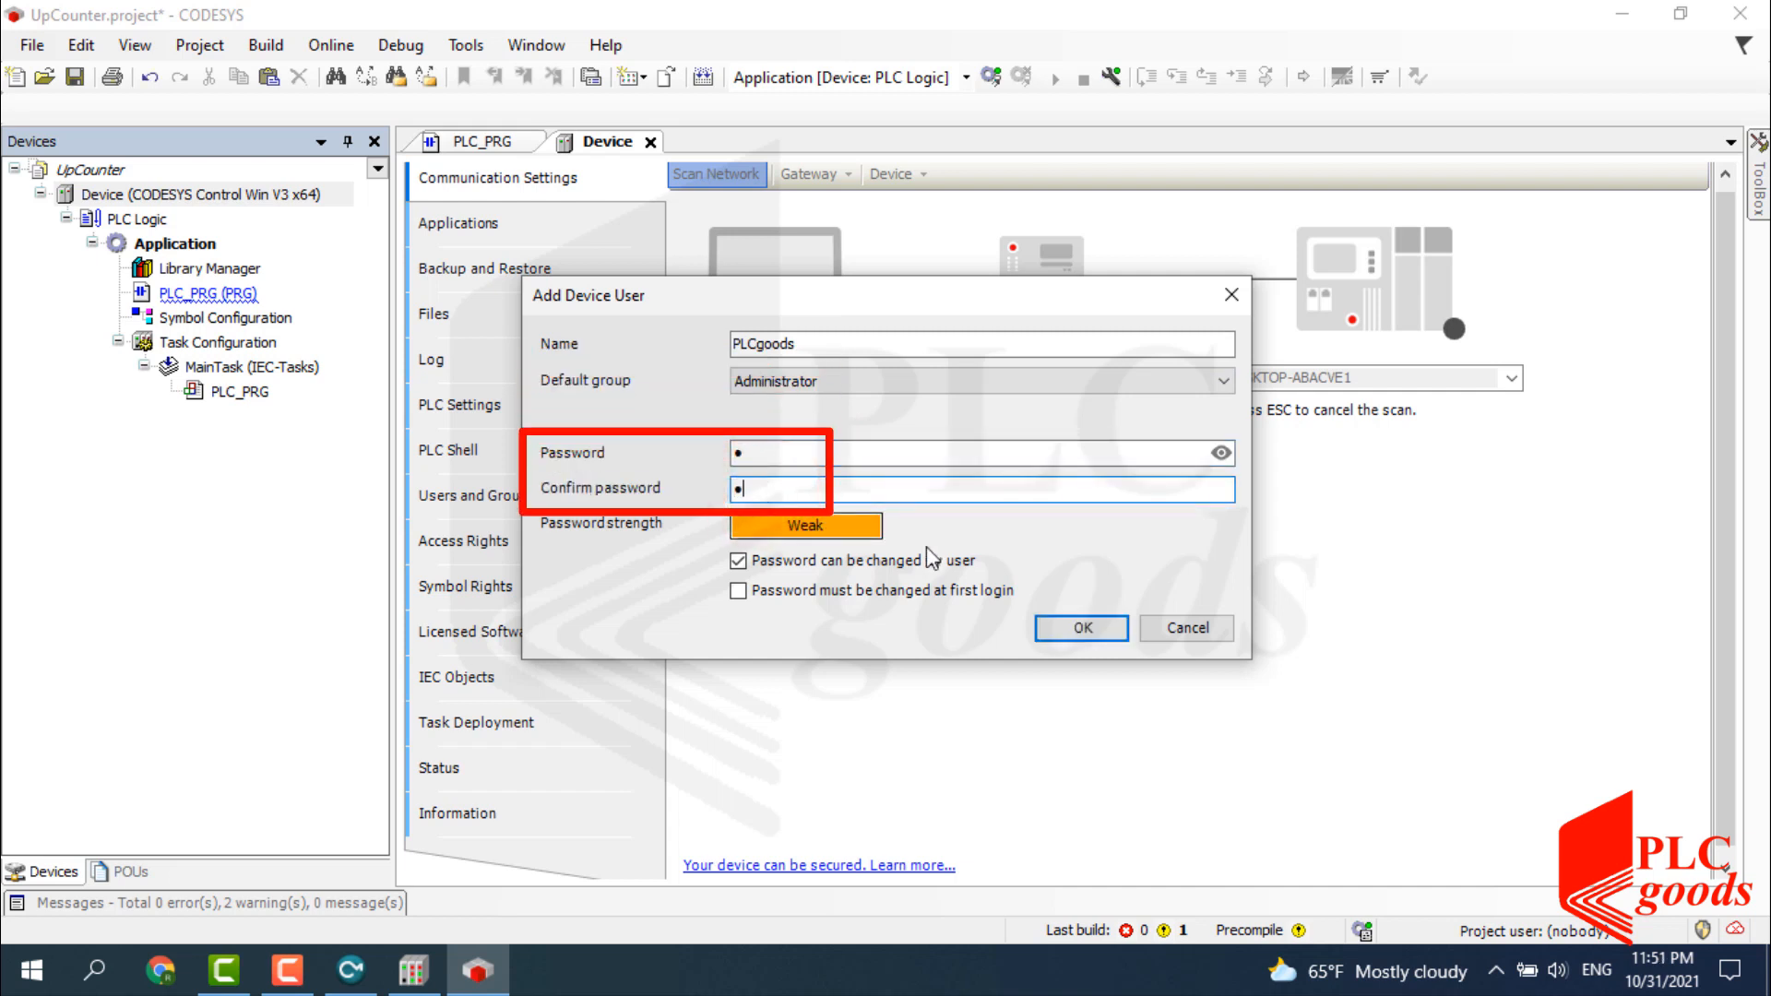
{"action": "left_click", "coordinate": [1062, 627]}
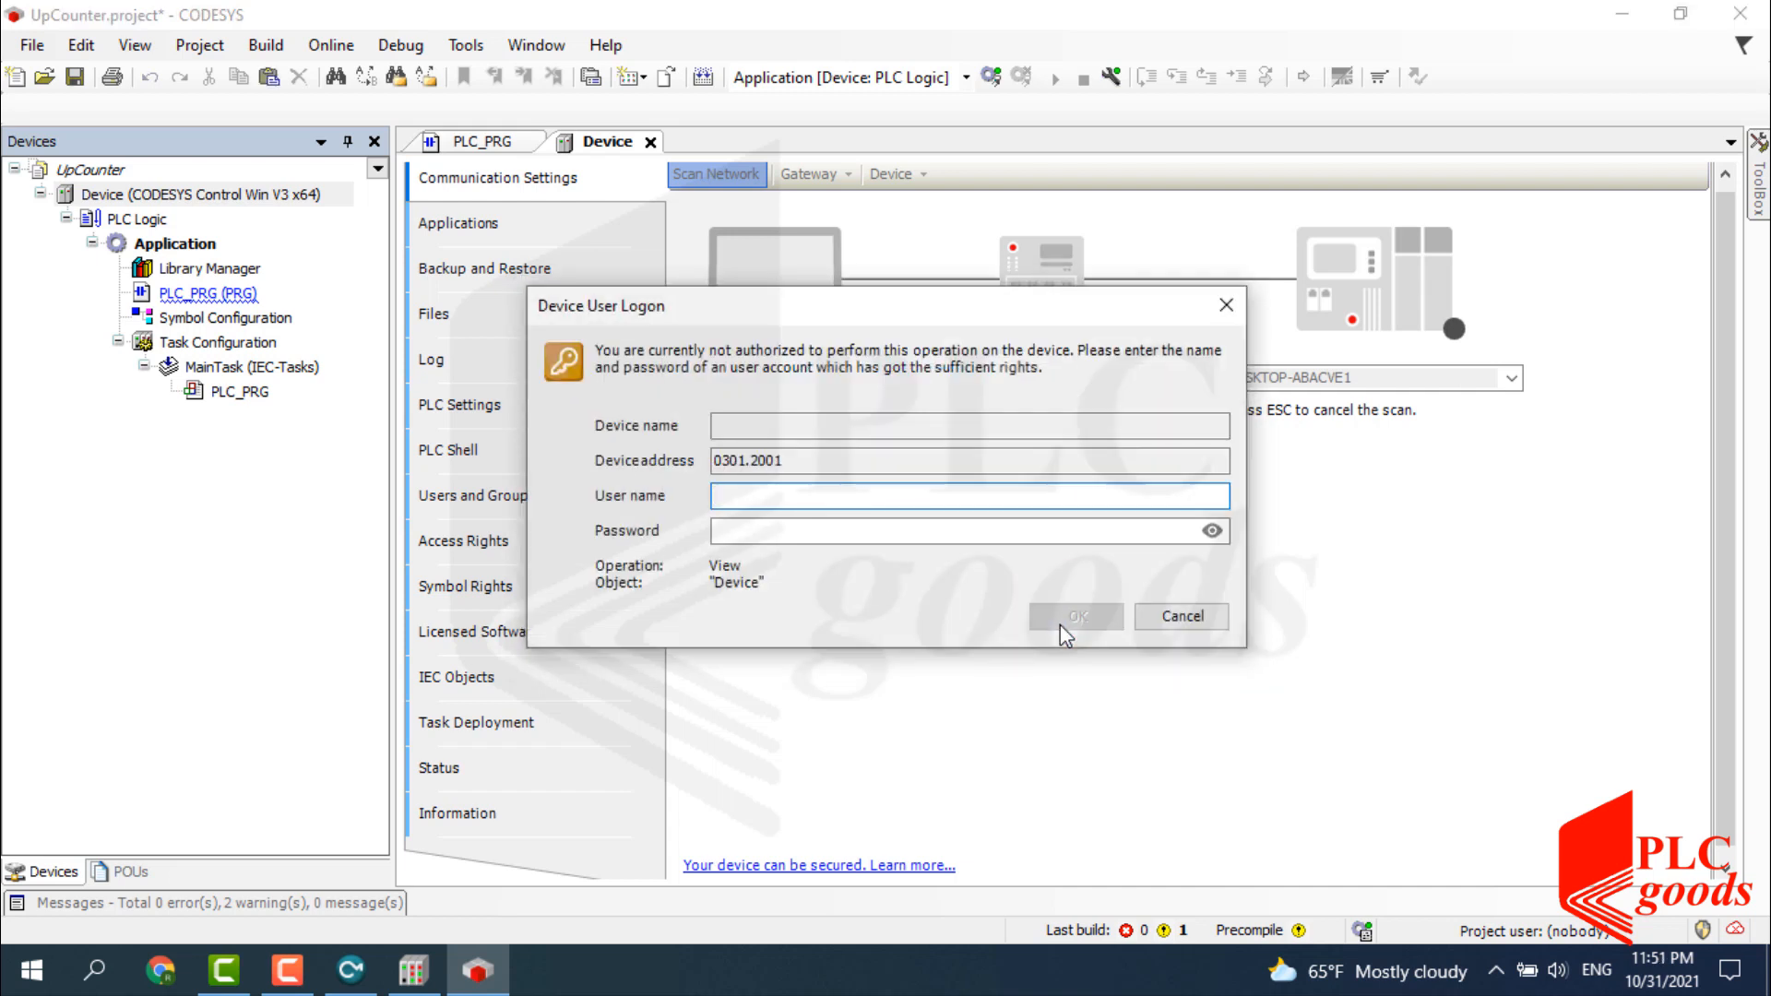
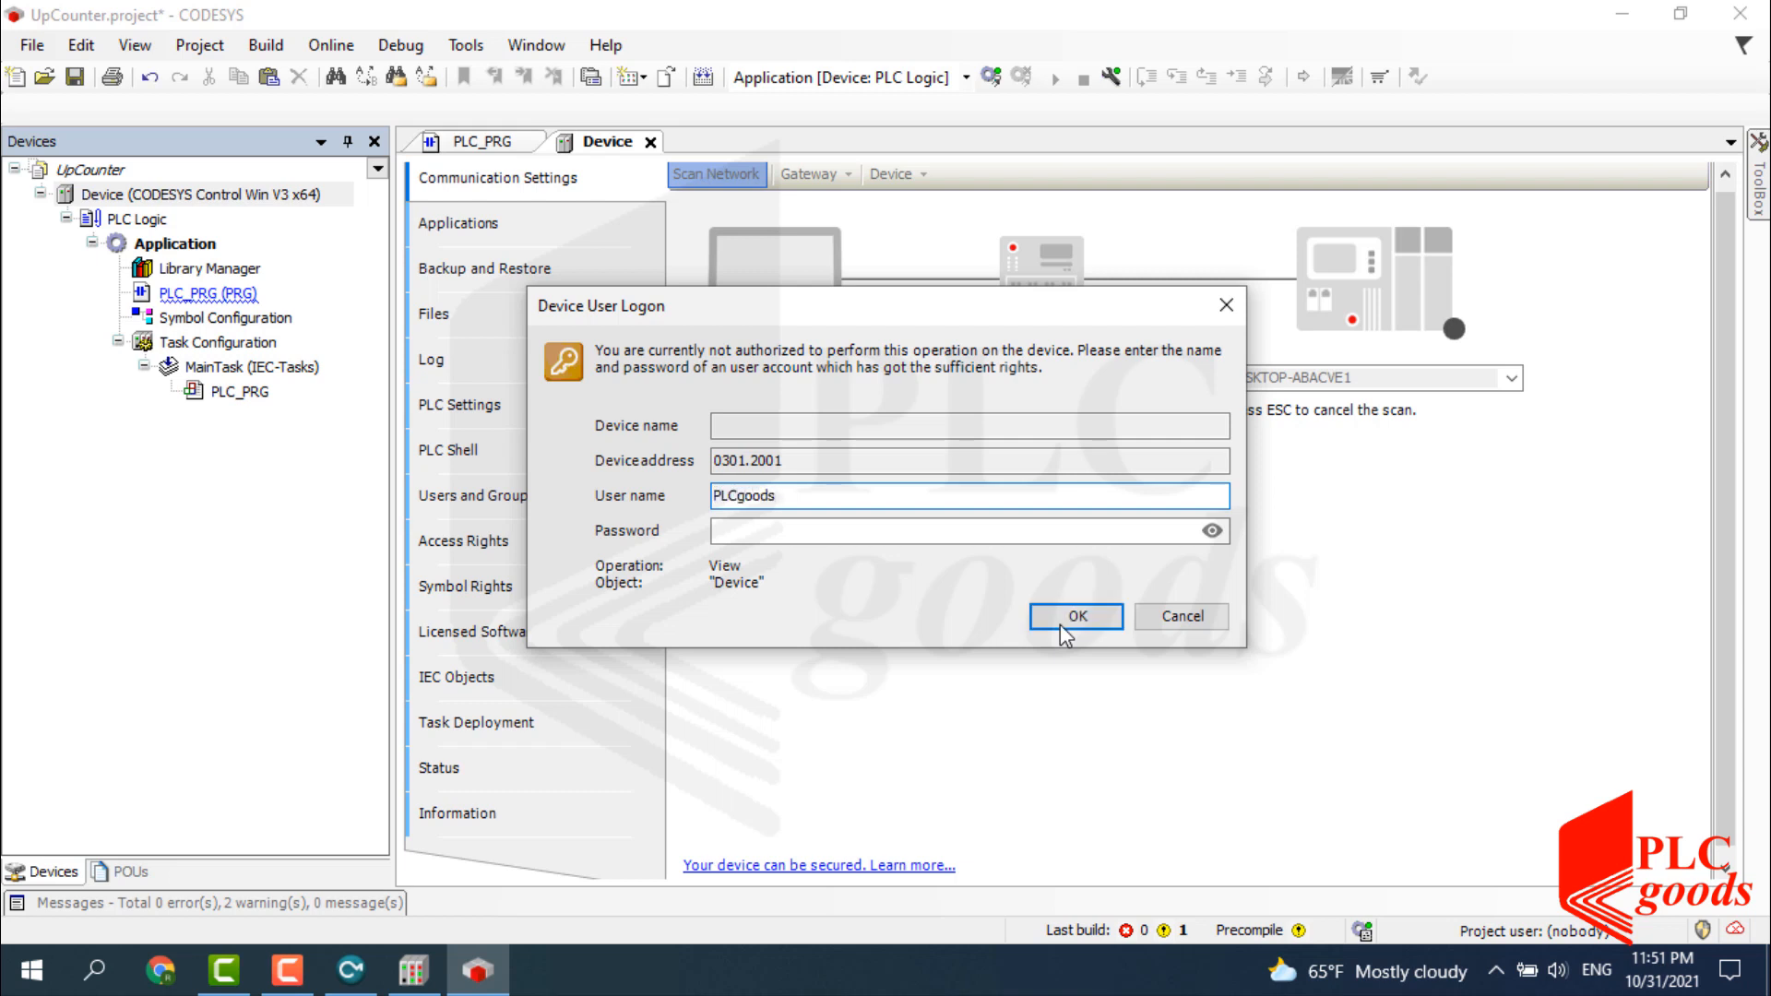
Log on to the controller with the device user's name and password at both logon prompts.
{"action": "key", "text": "Tab"}
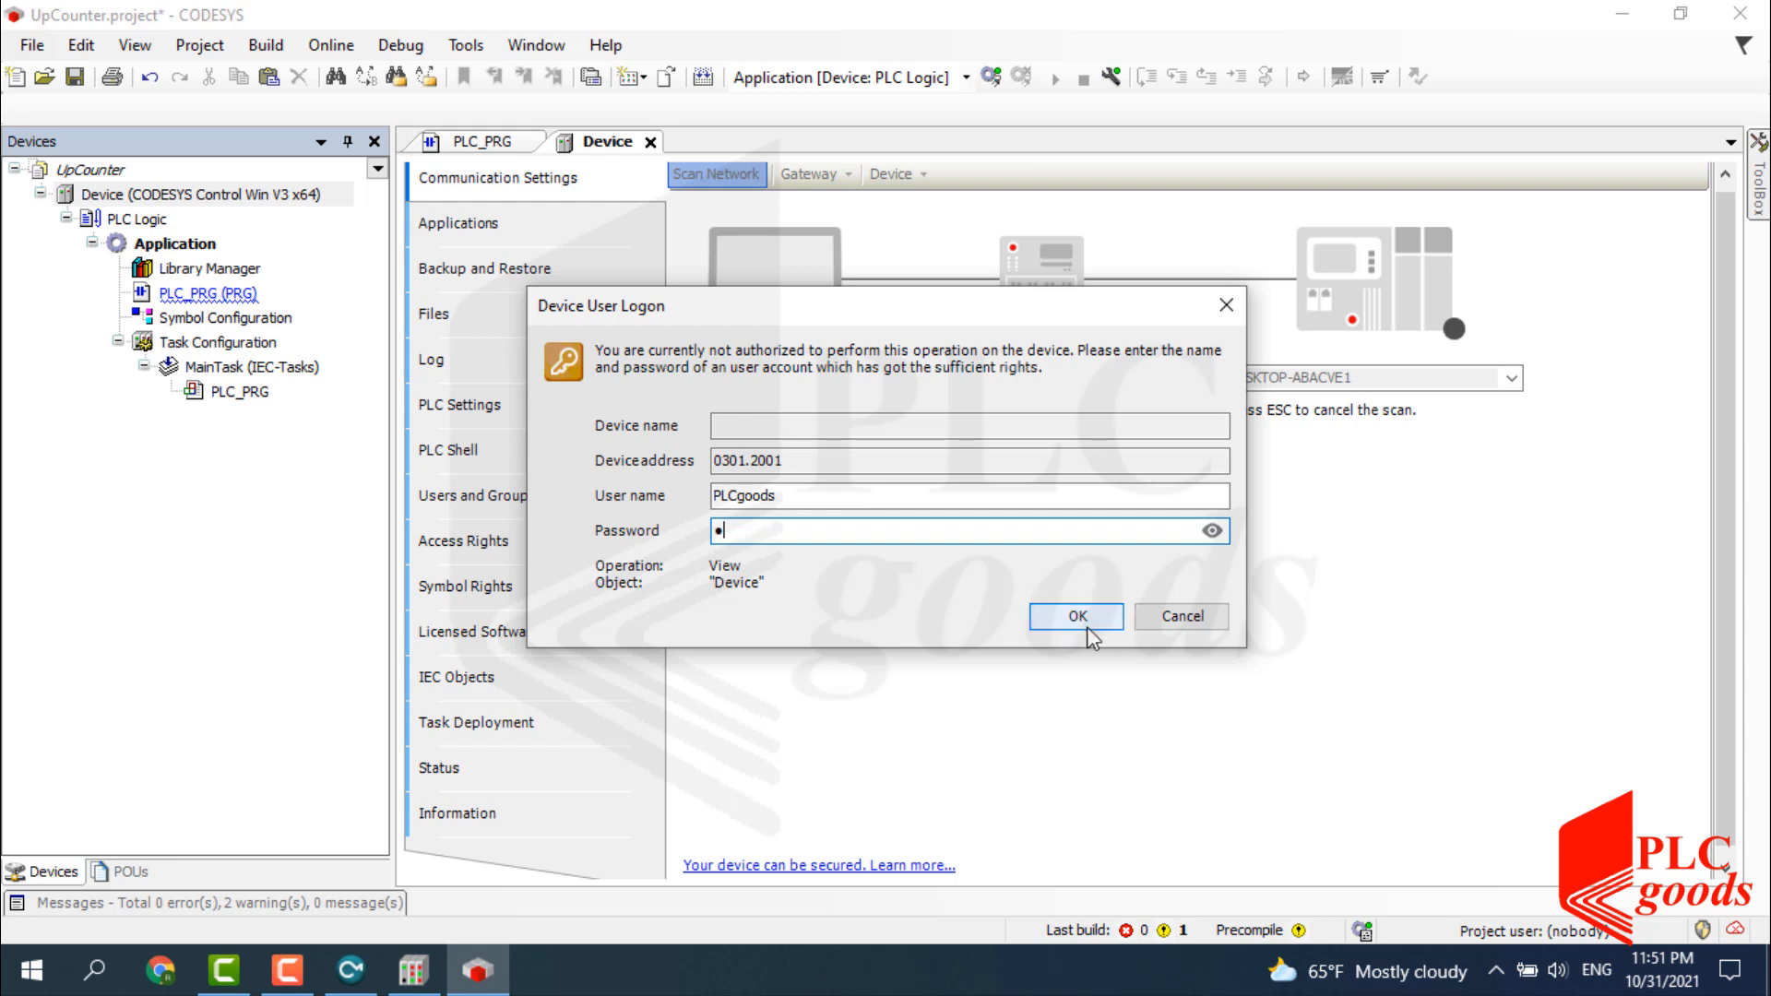
{"action": "left_click", "coordinate": [1070, 627]}
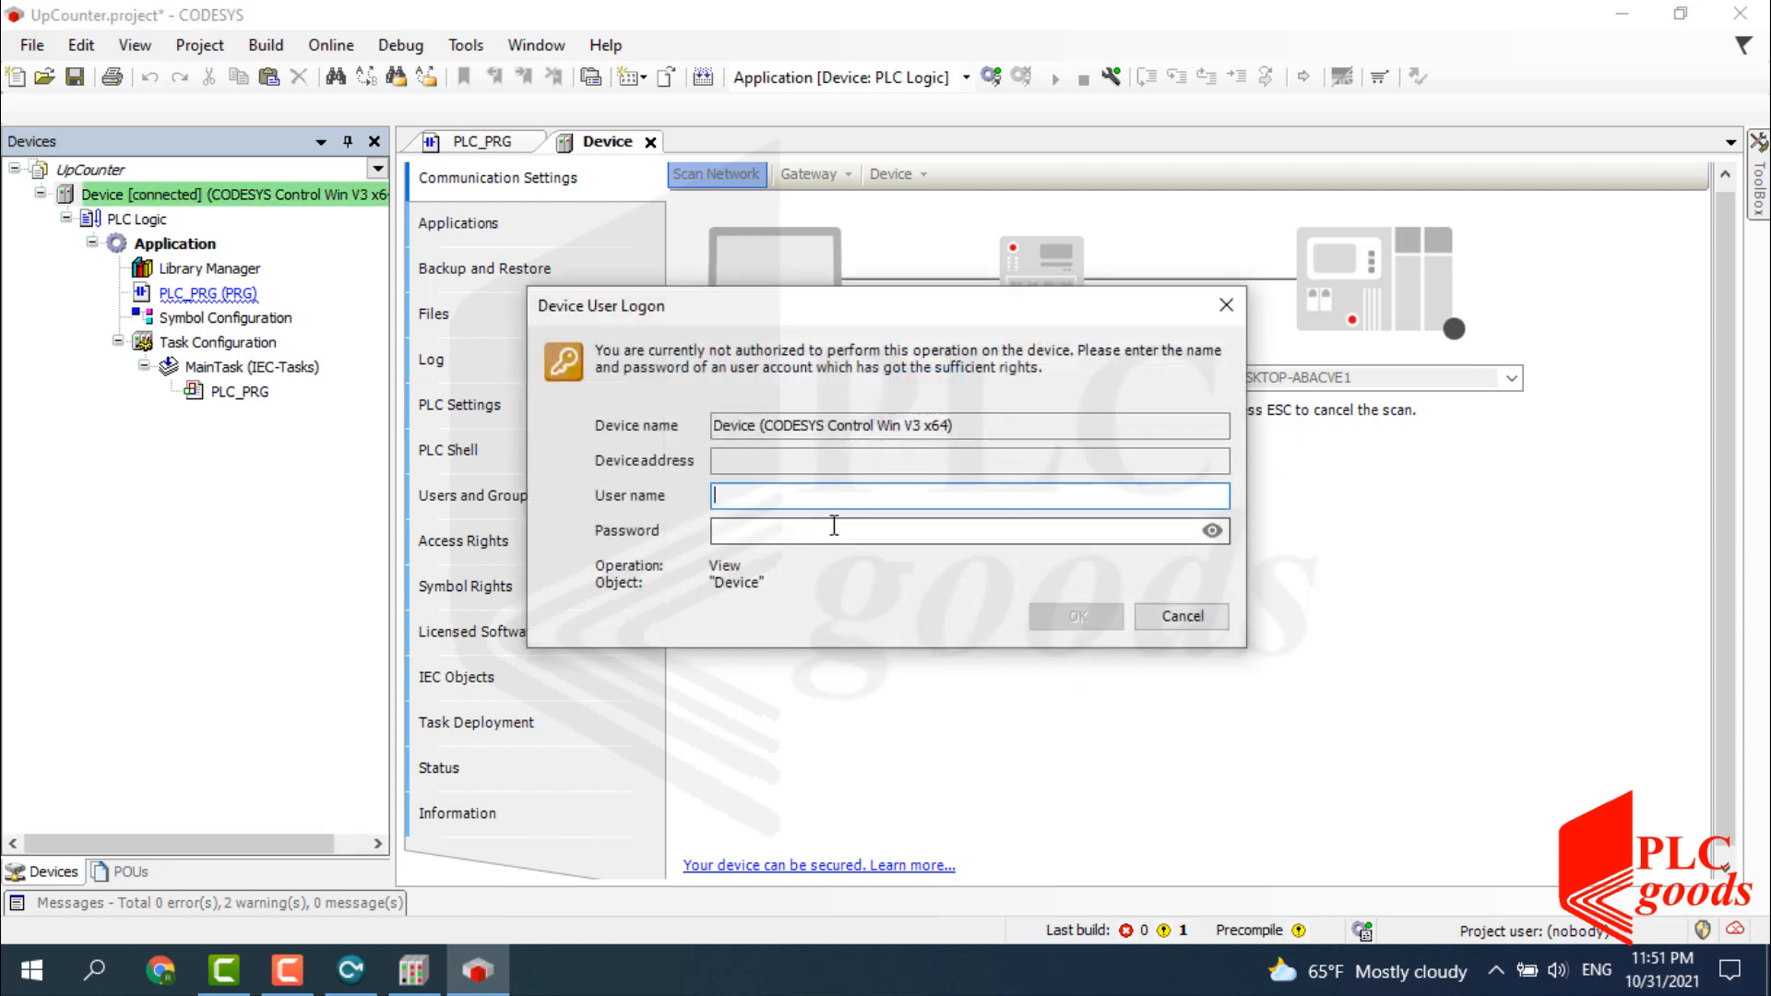
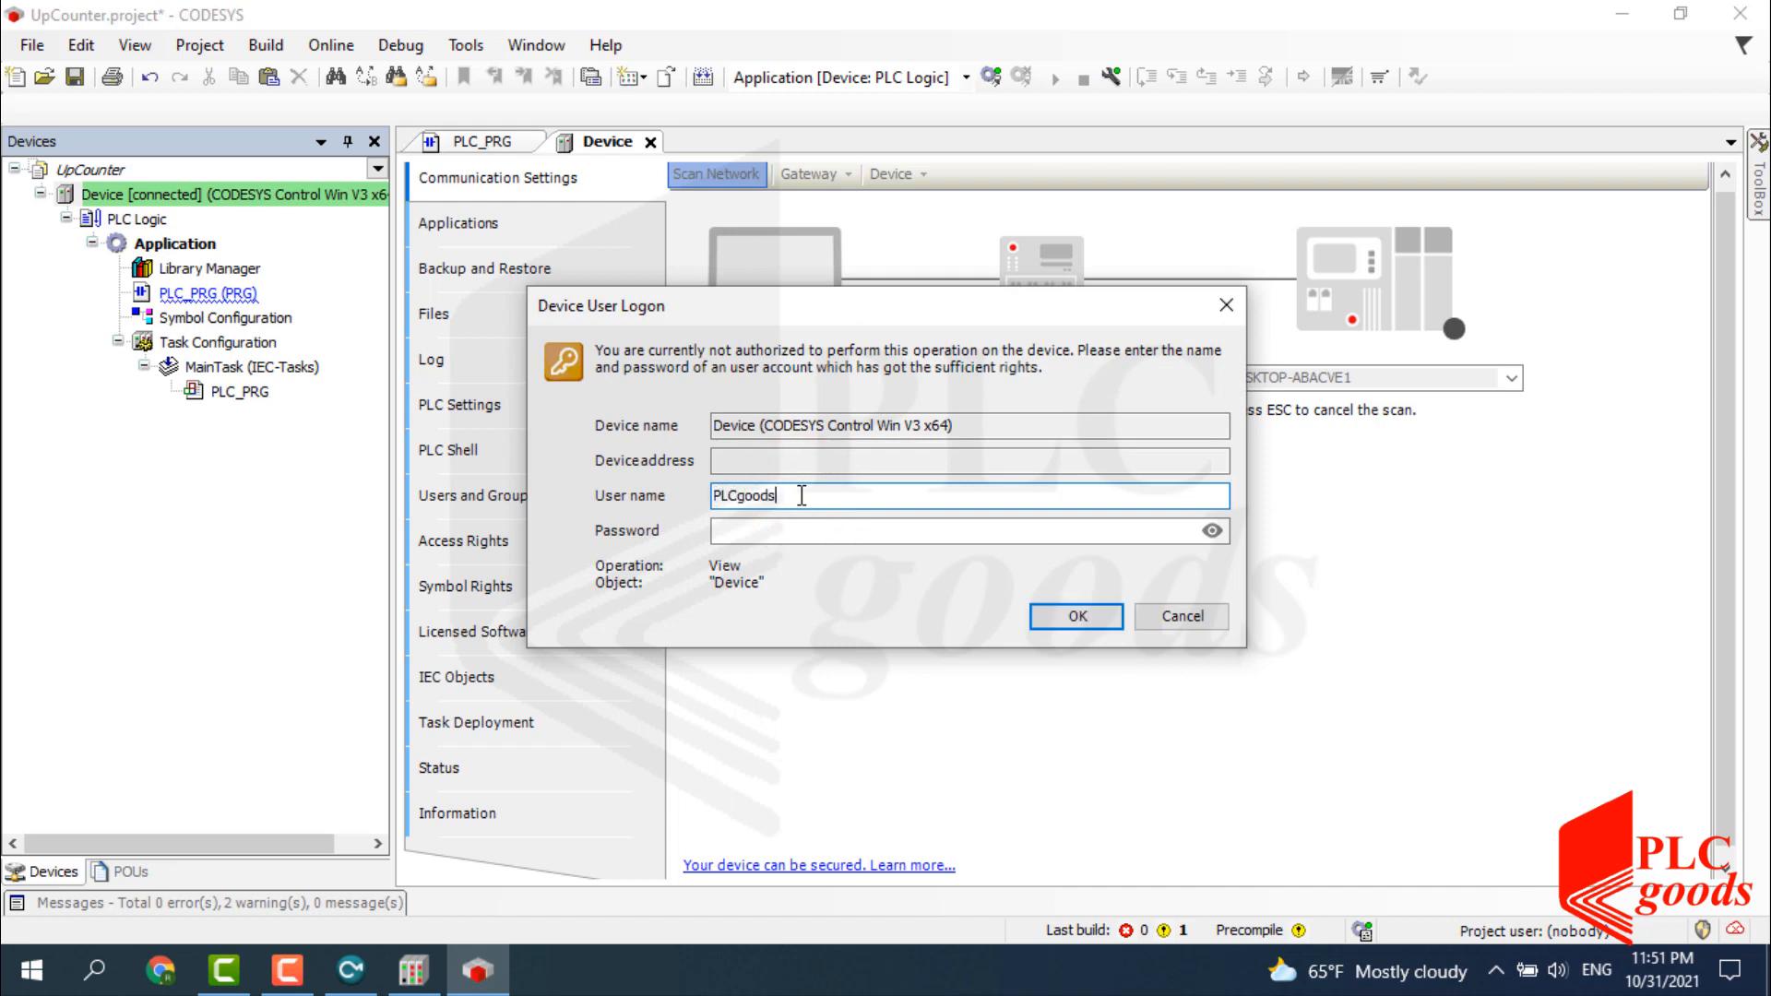
{"action": "key", "text": "Tab"}
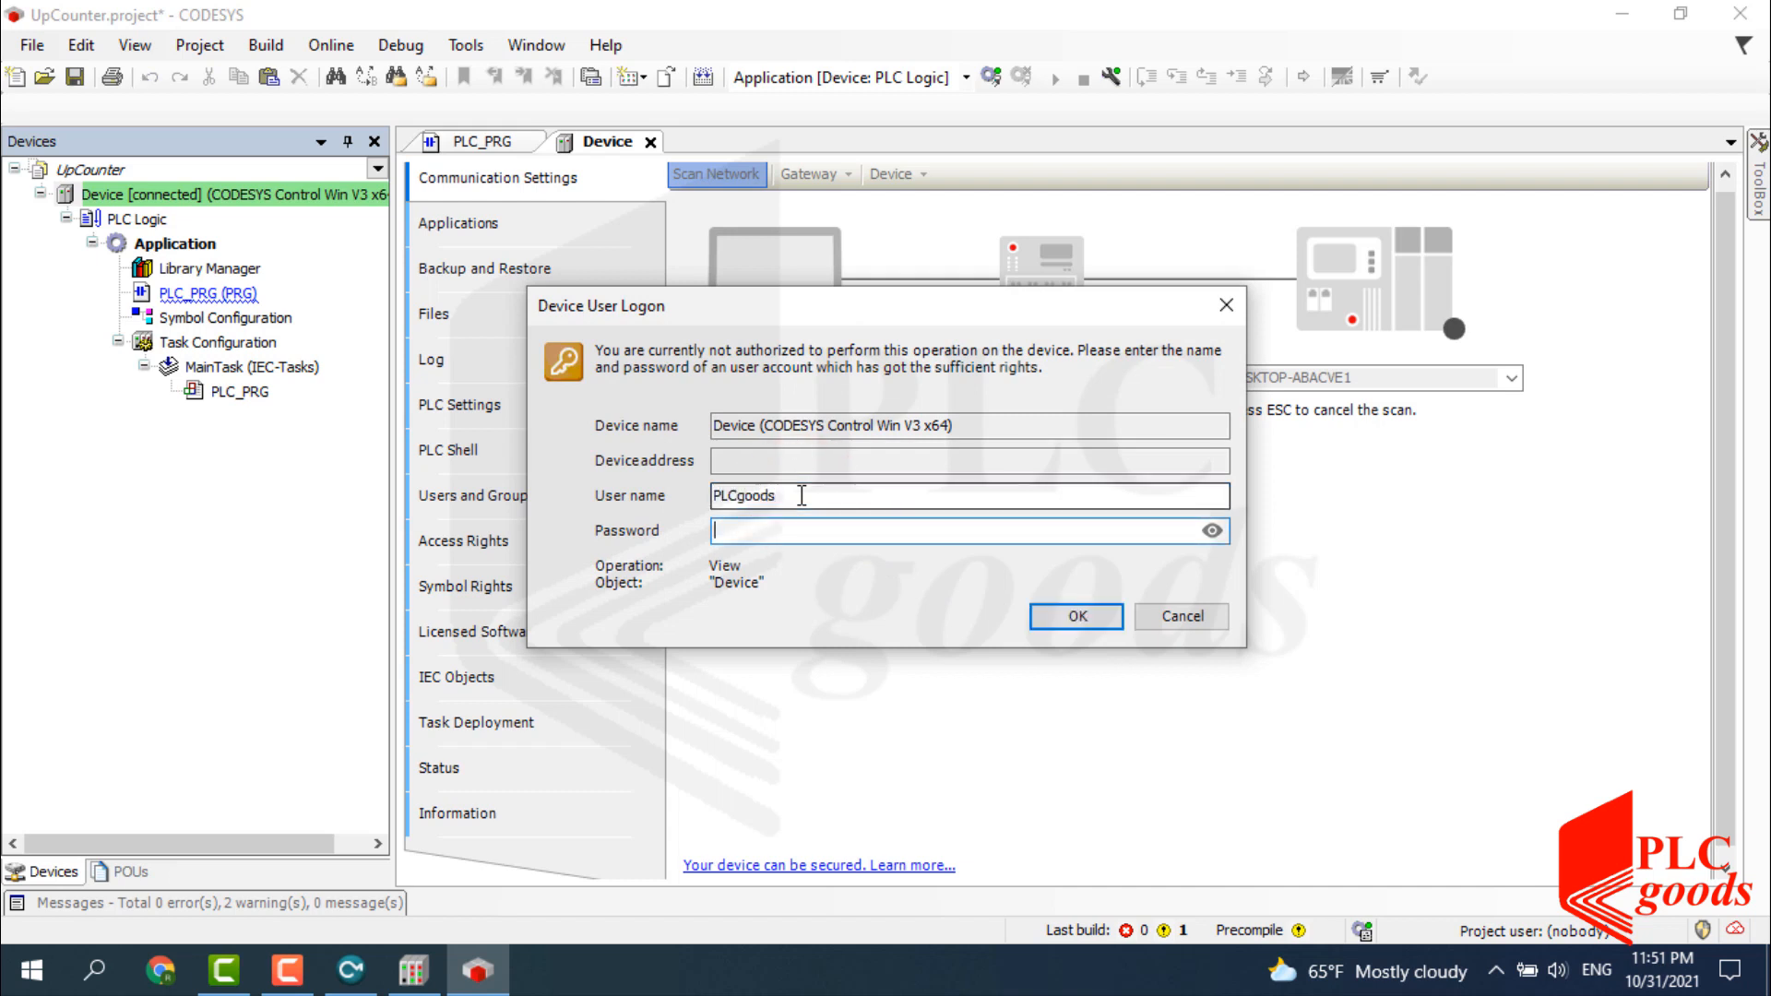
{"action": "left_click", "coordinate": [1070, 616]}
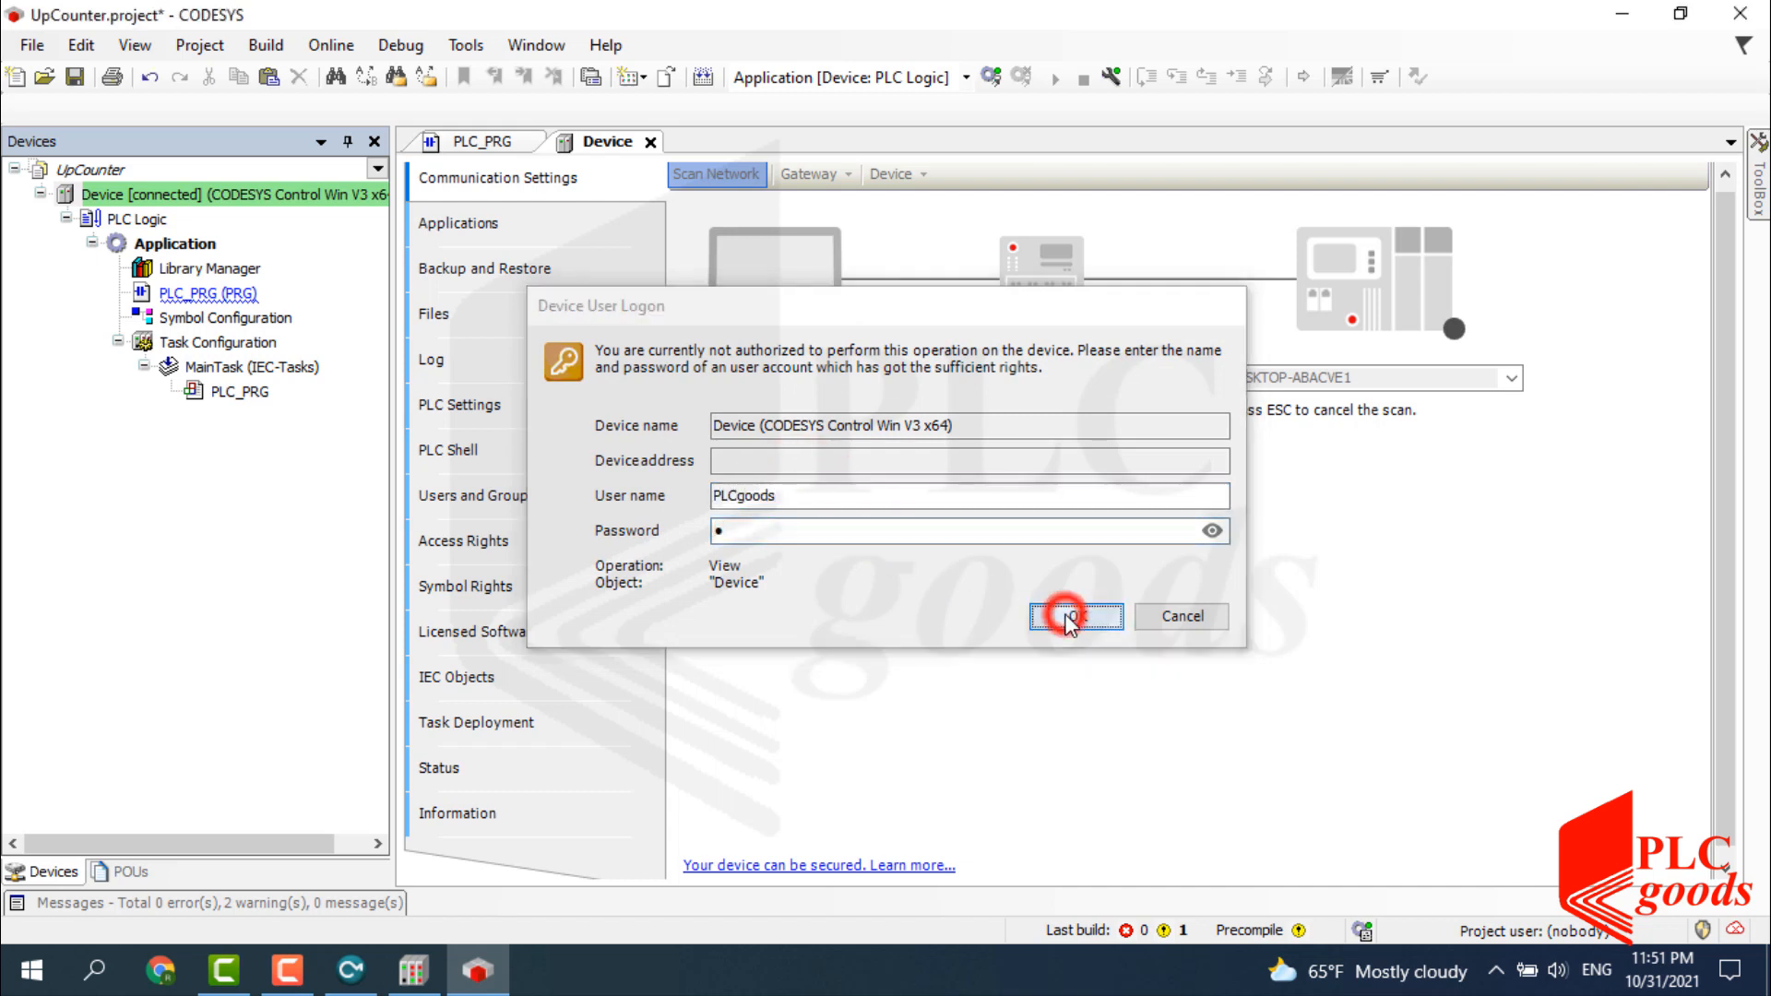
Load the device's Users and Groups and inspect the existing user's group and settings without changes.
{"action": "left_click", "coordinate": [489, 504]}
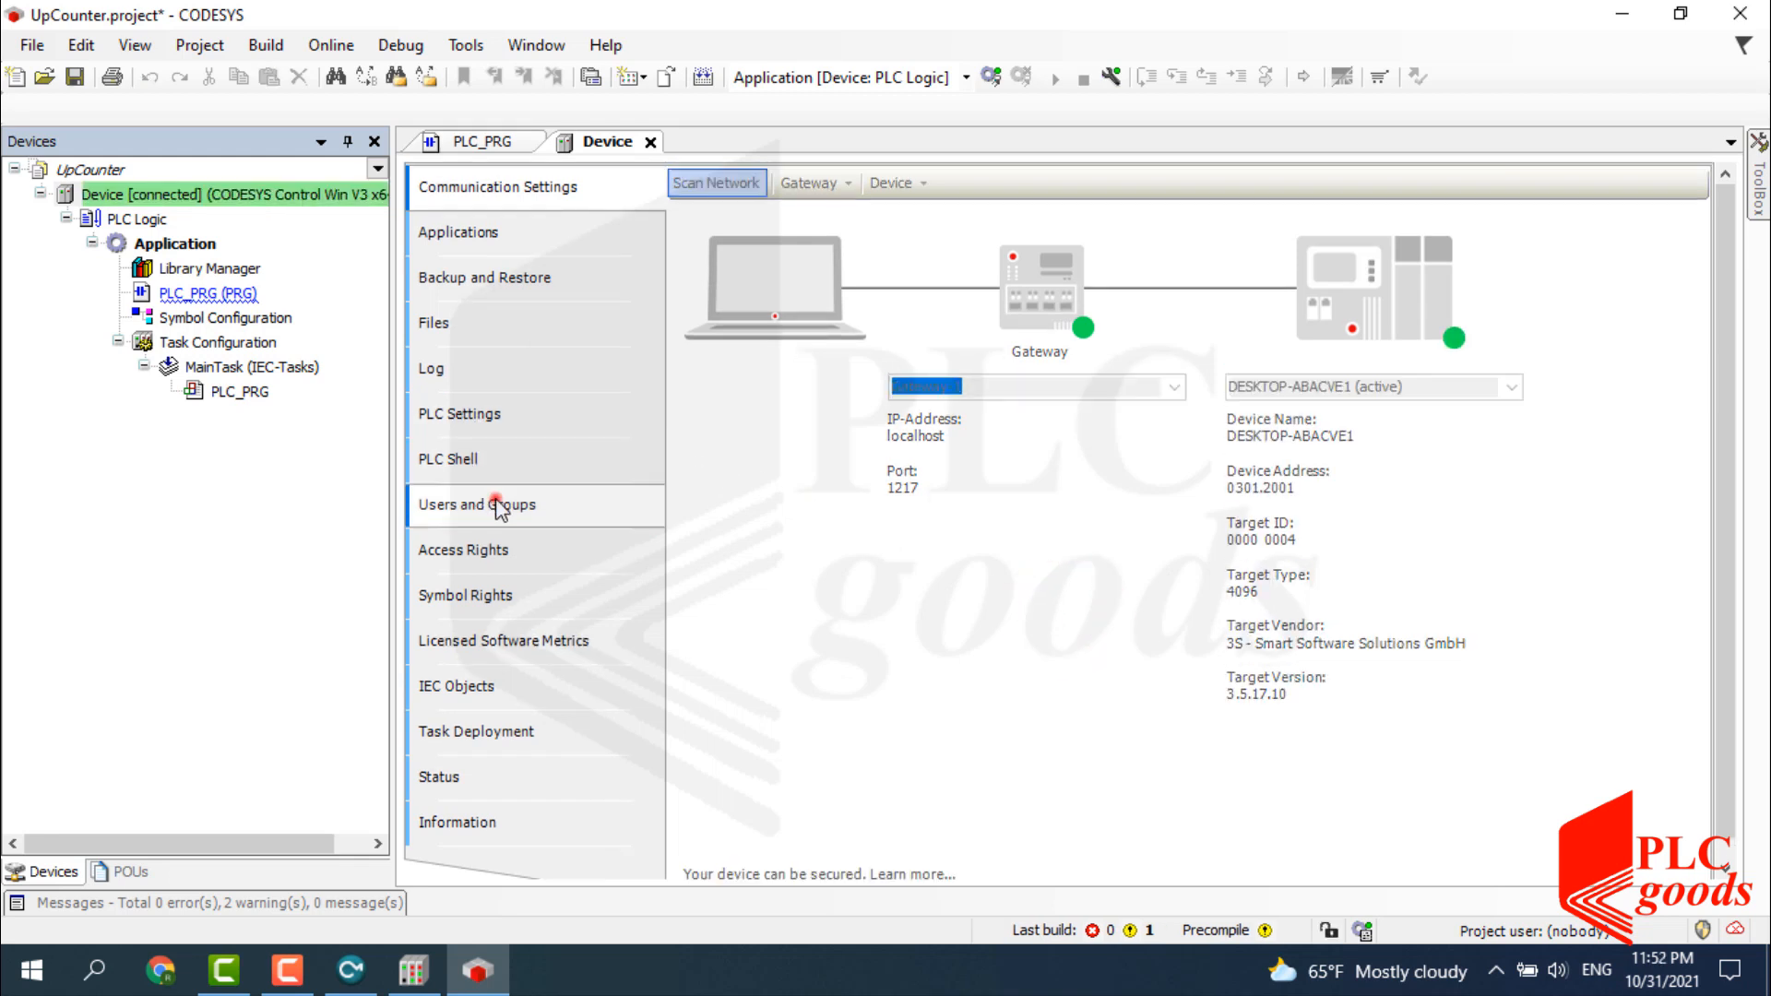
{"action": "left_click", "coordinate": [681, 182]}
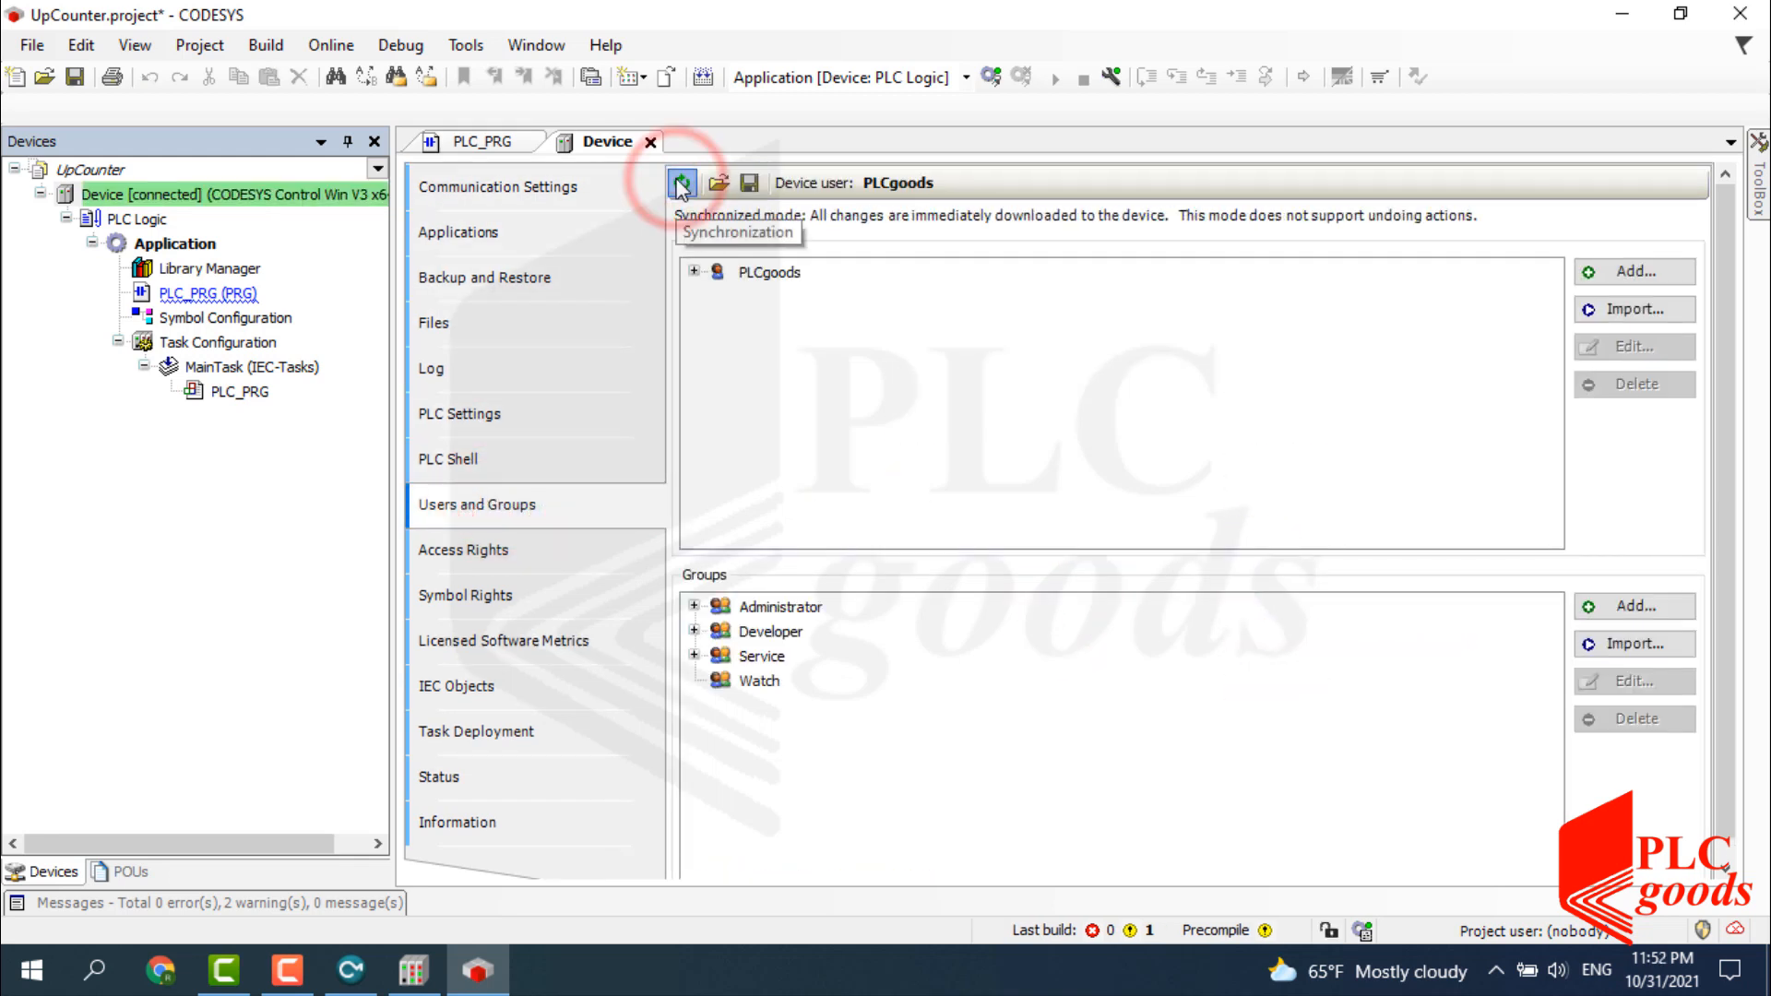
{"action": "left_click", "coordinate": [694, 269]}
{"action": "left_click", "coordinate": [835, 297]}
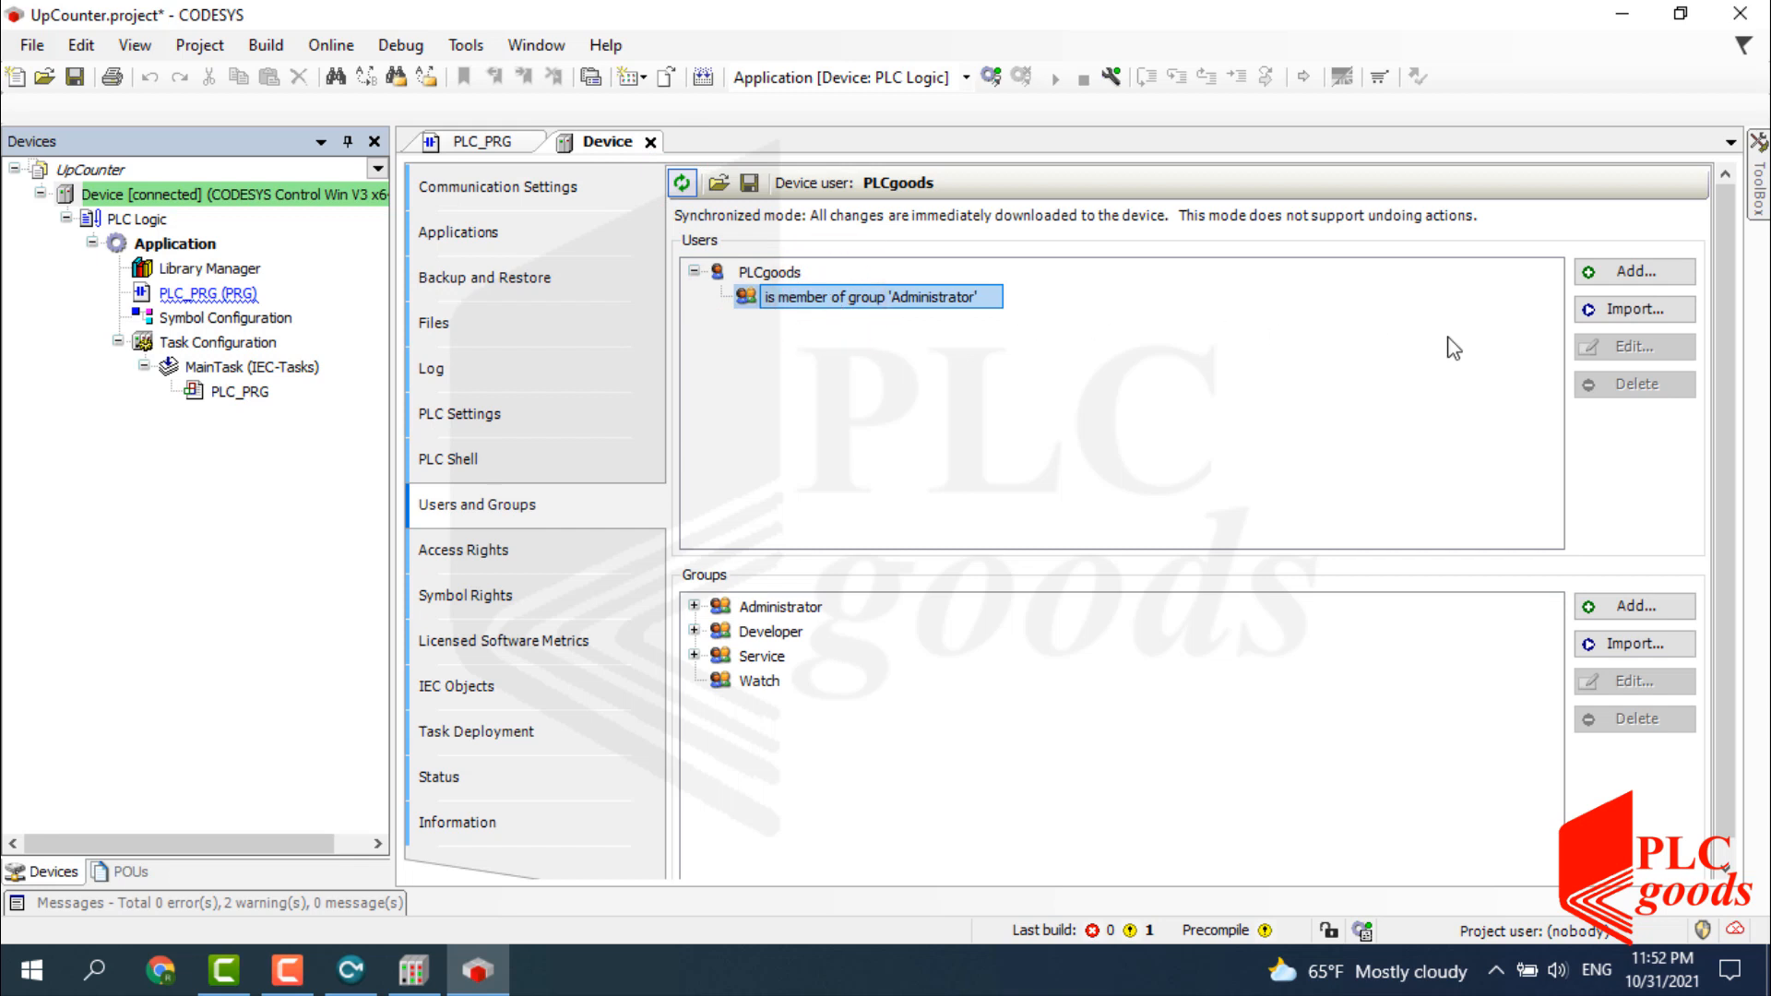
{"action": "left_click", "coordinate": [1612, 273]}
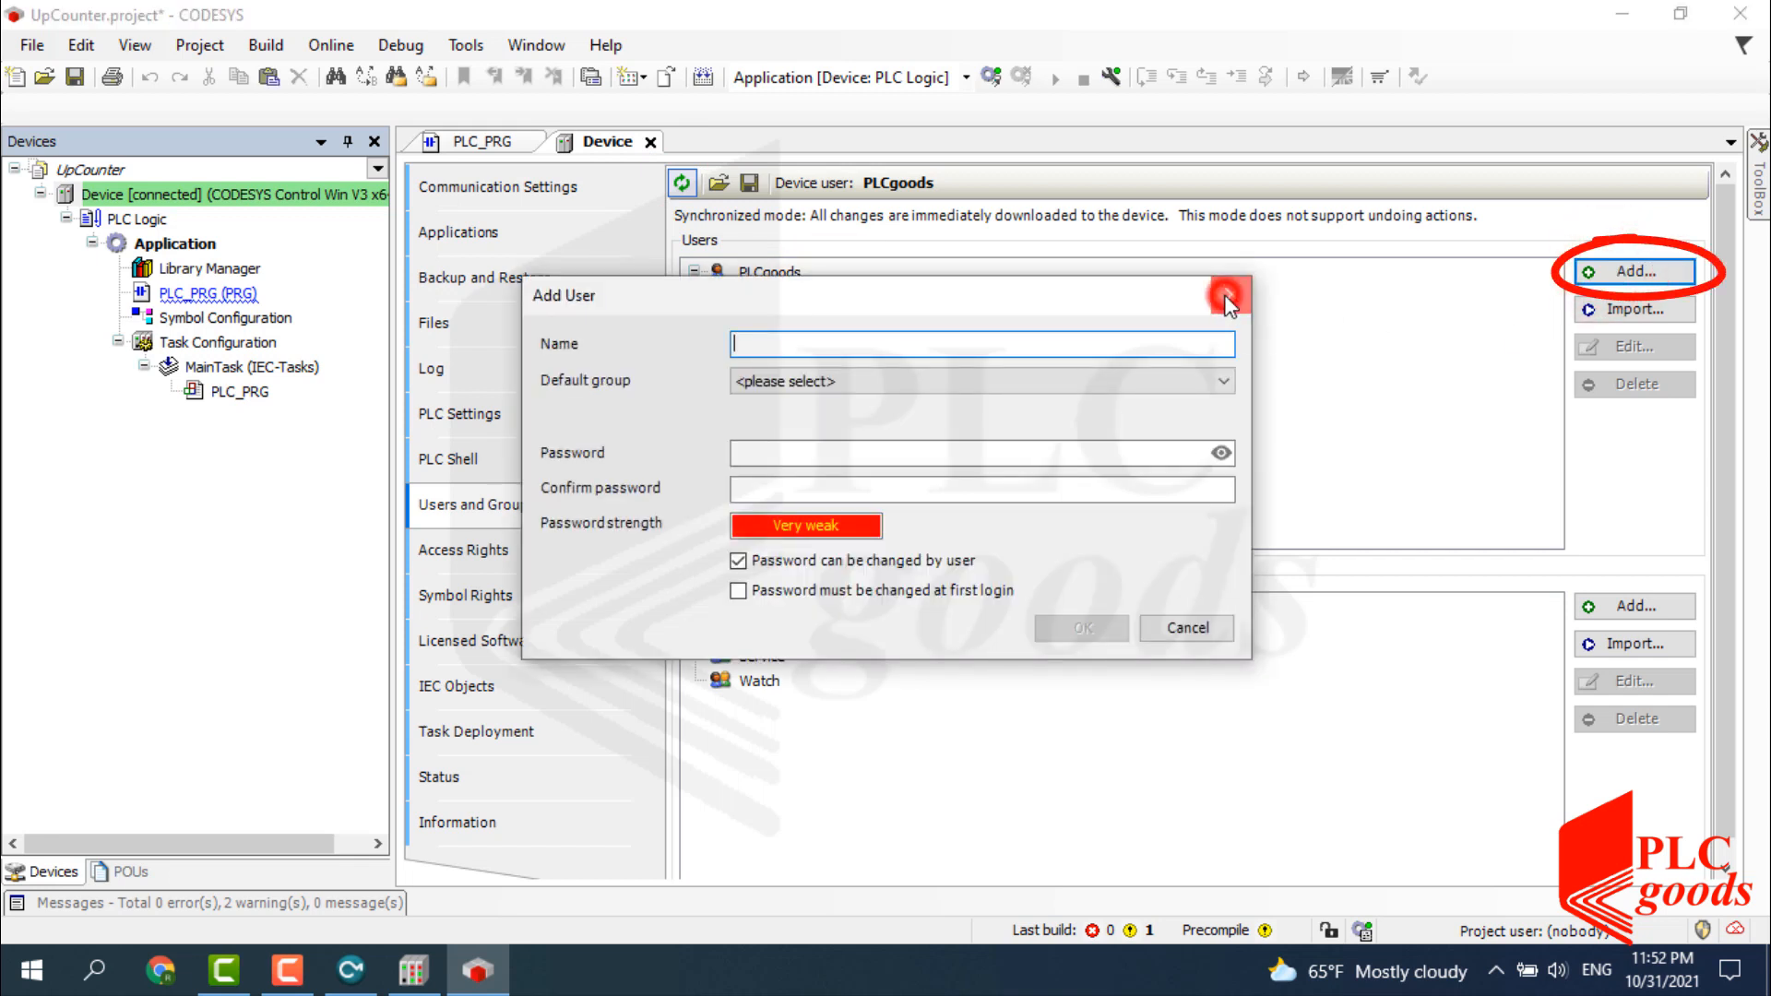
{"action": "left_click", "coordinate": [1227, 291]}
{"action": "left_click", "coordinate": [770, 272]}
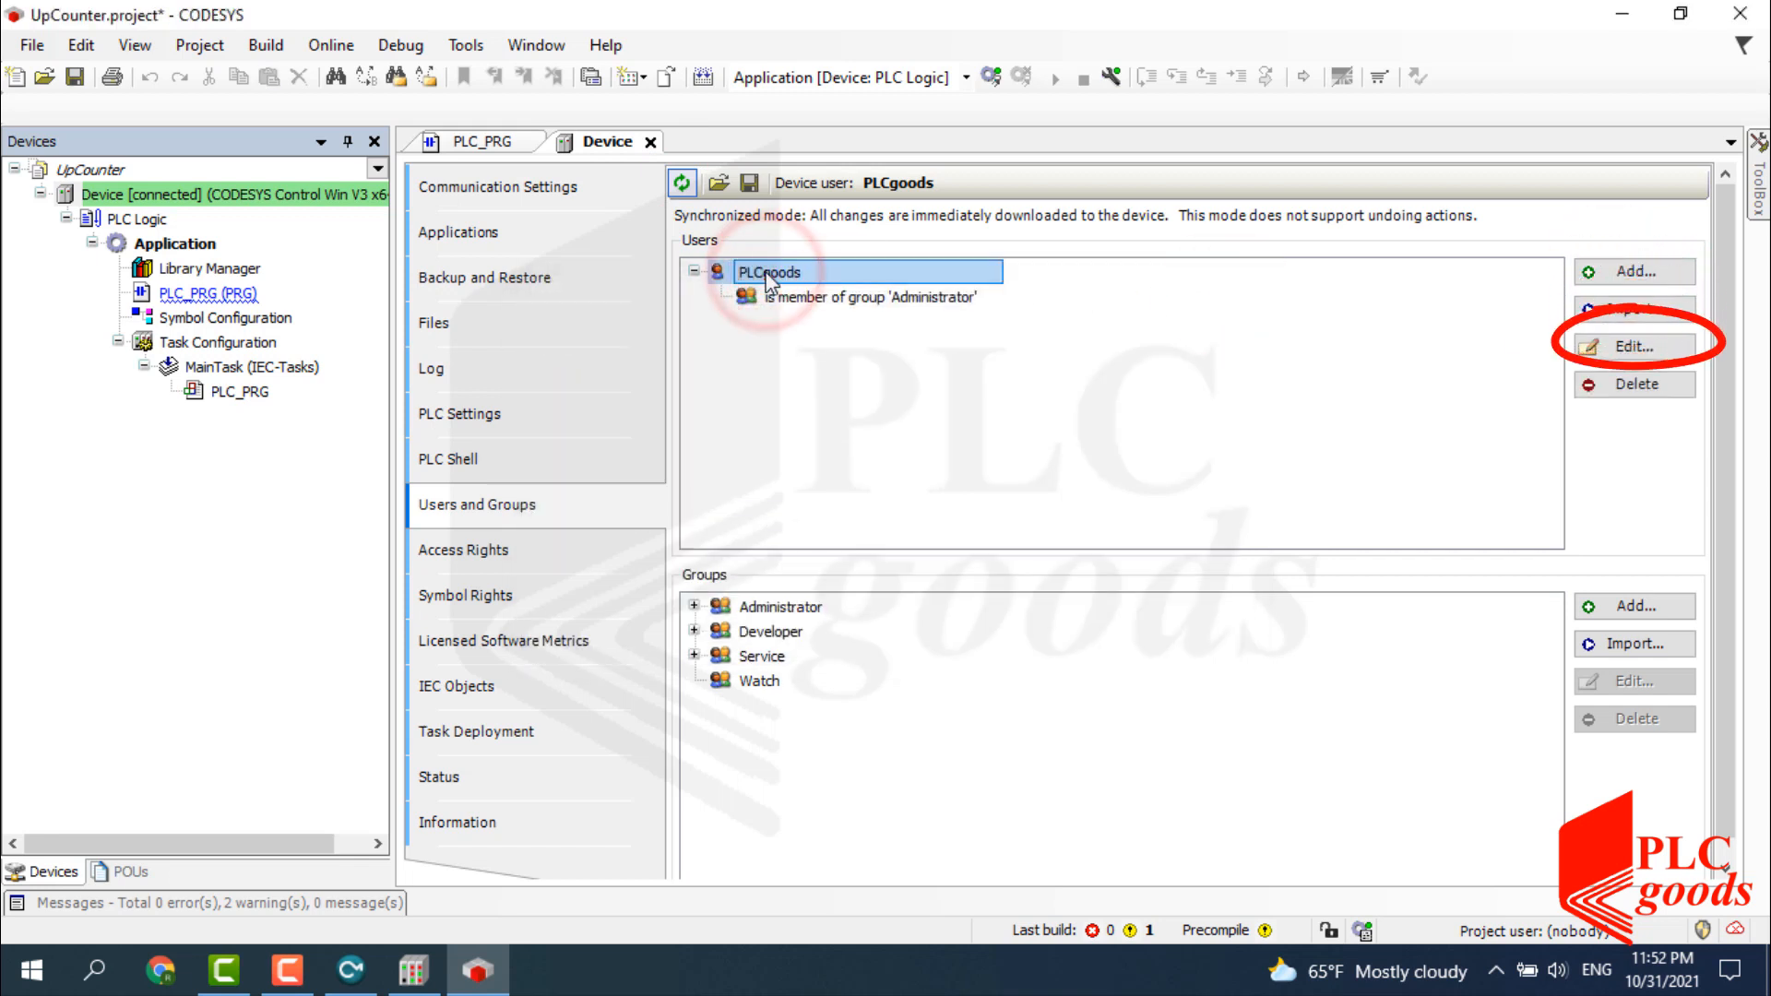
{"action": "left_click", "coordinate": [1623, 347]}
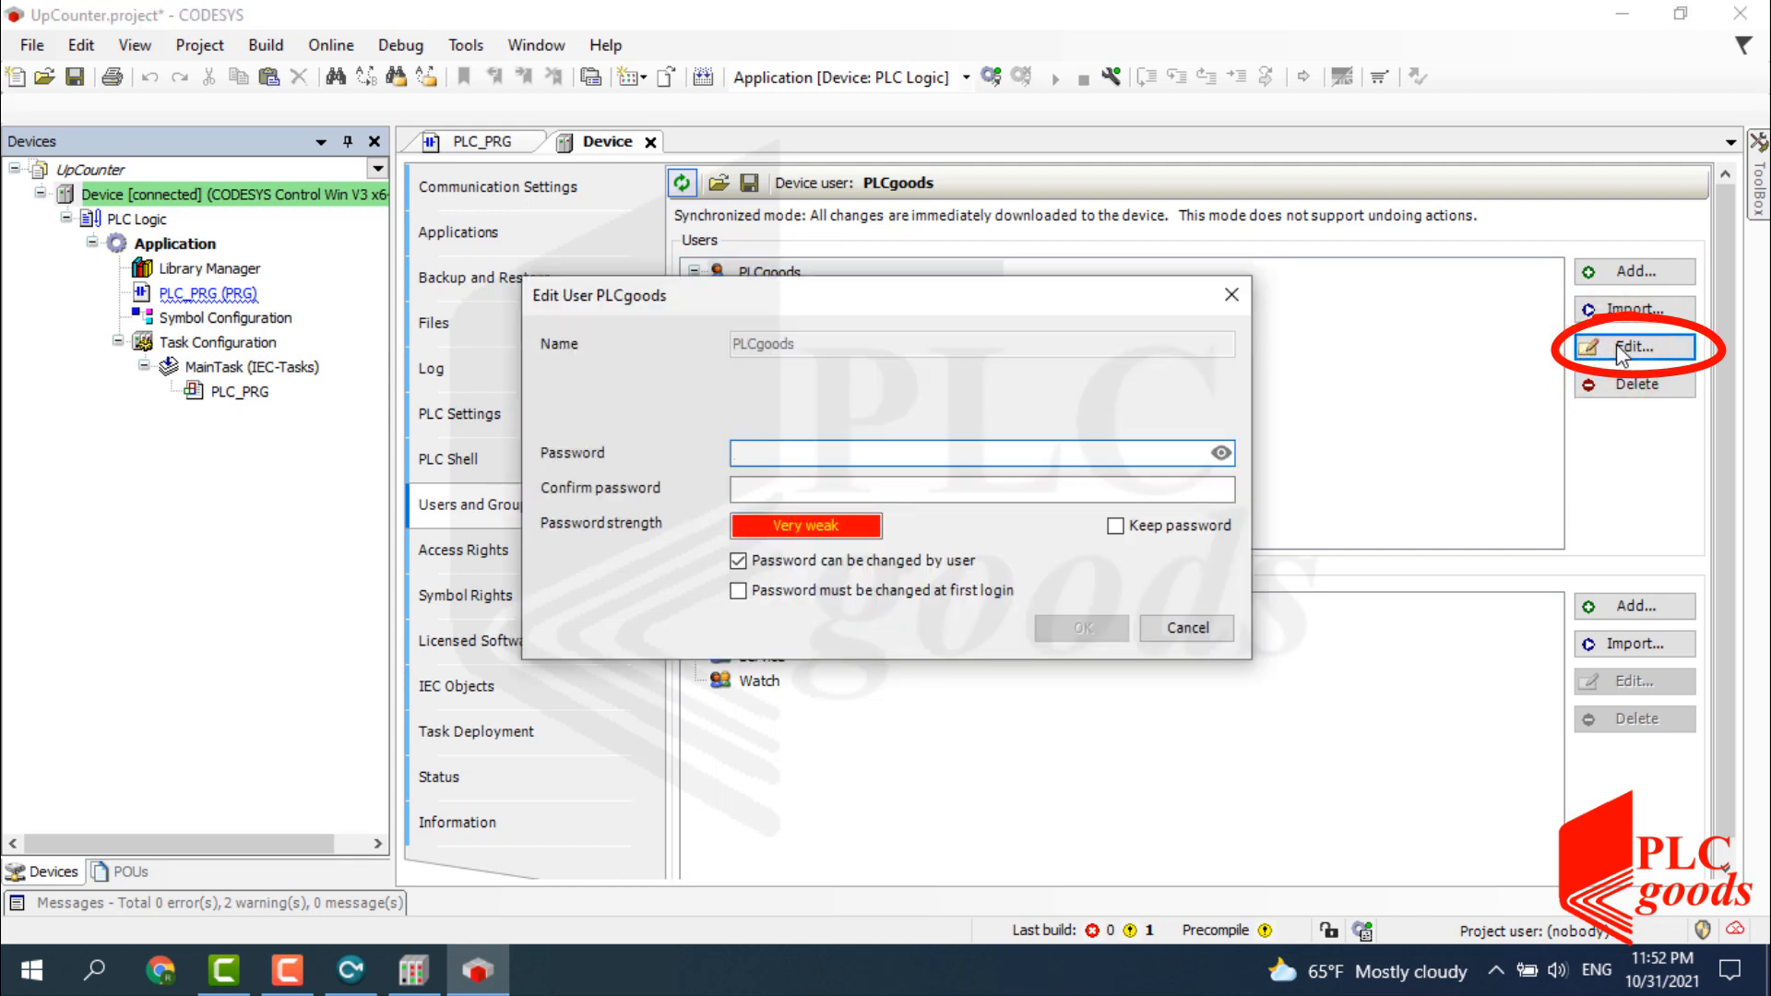
{"action": "left_click", "coordinate": [1235, 304]}
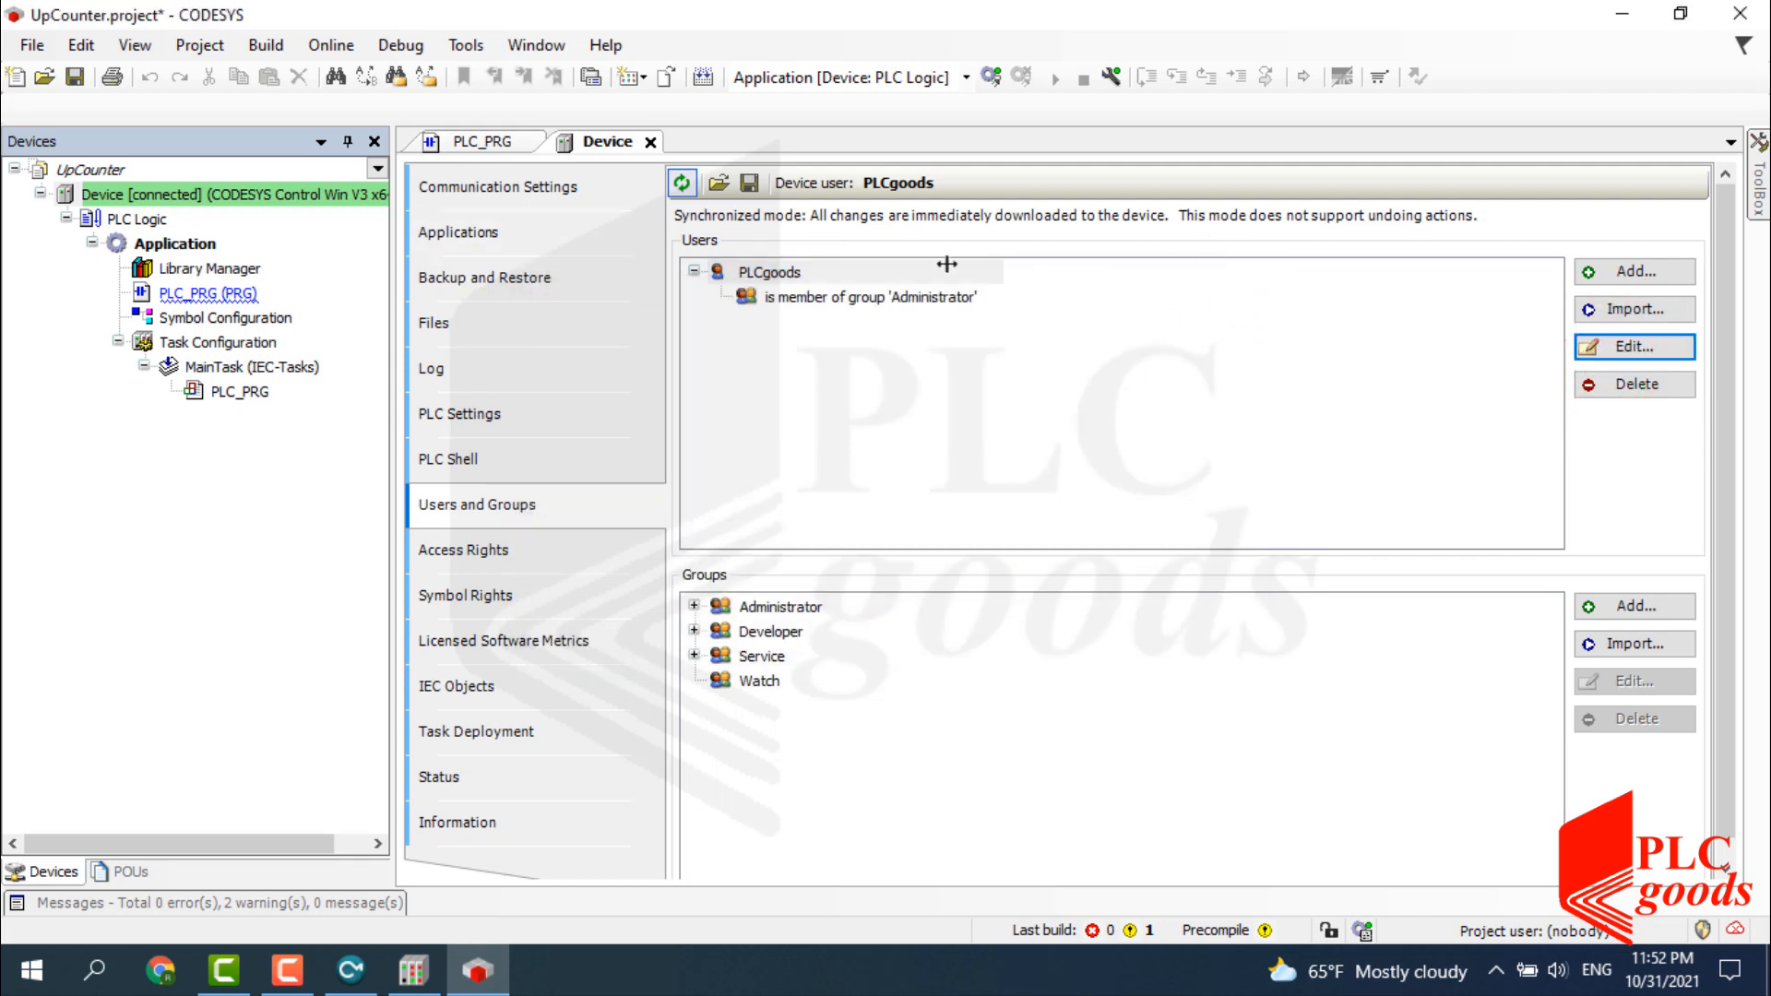
Reset the device to its origin, confirming the wipe of users, logic and certificates.
{"action": "right_click", "coordinate": [224, 192]}
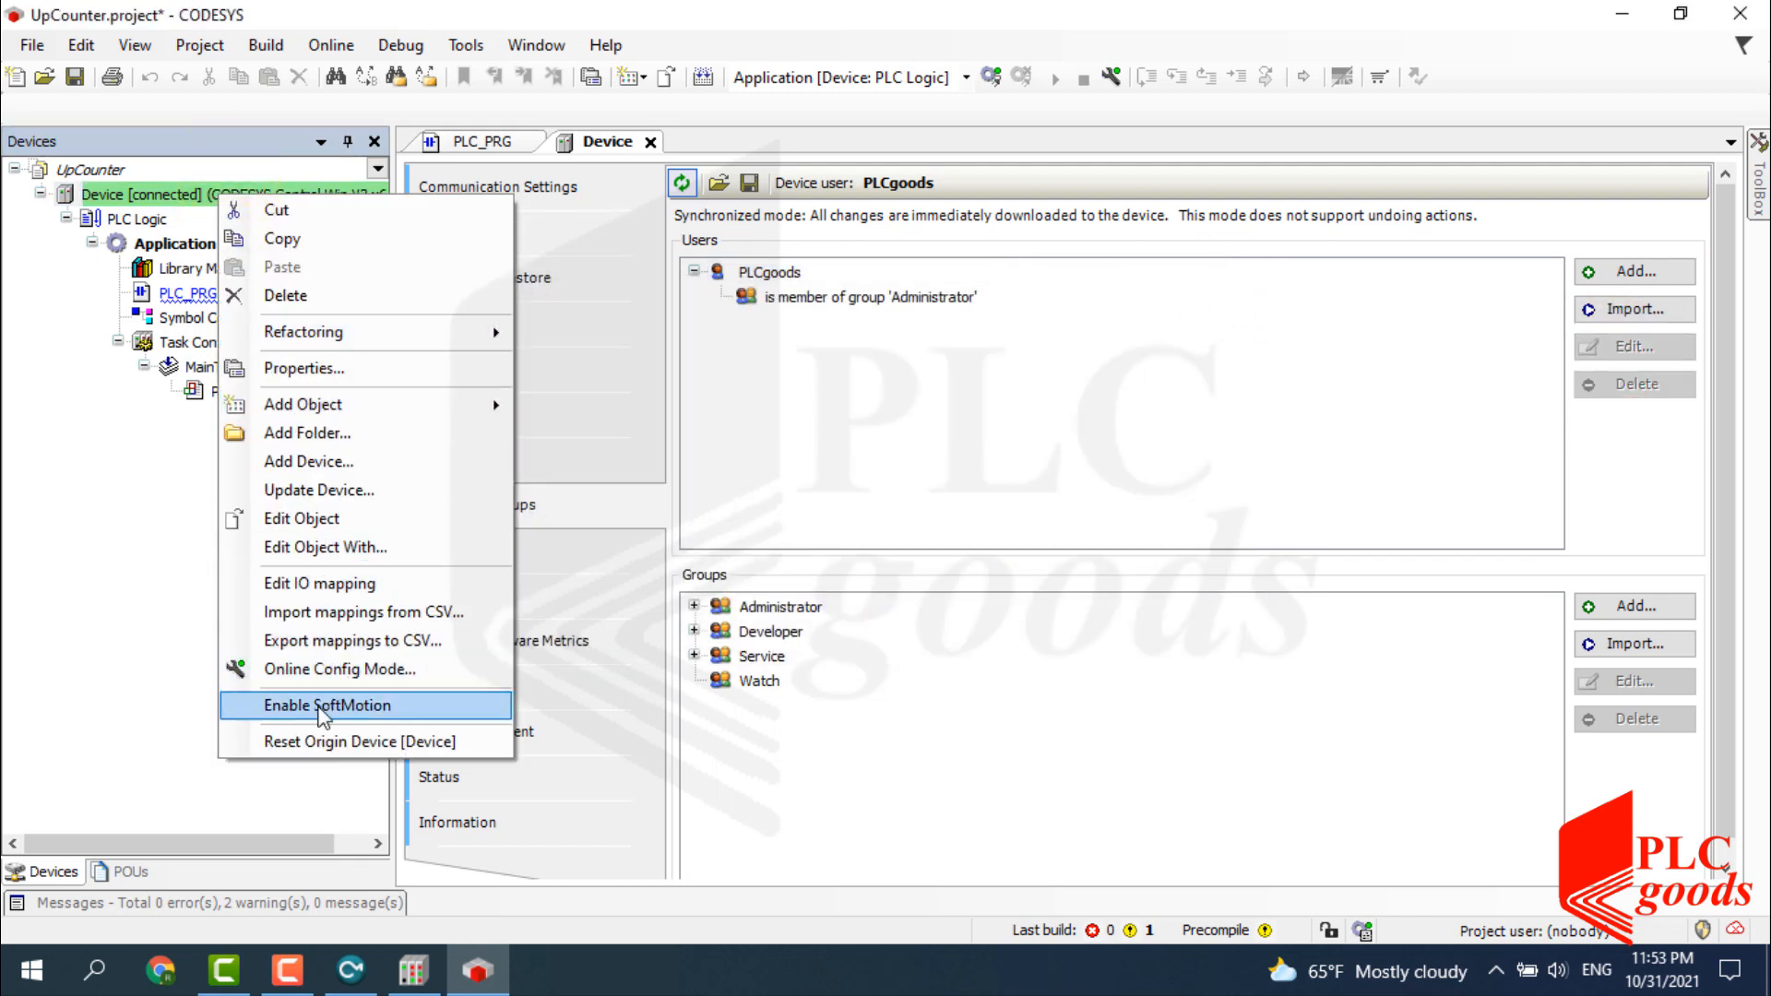
{"action": "left_click", "coordinate": [331, 741]}
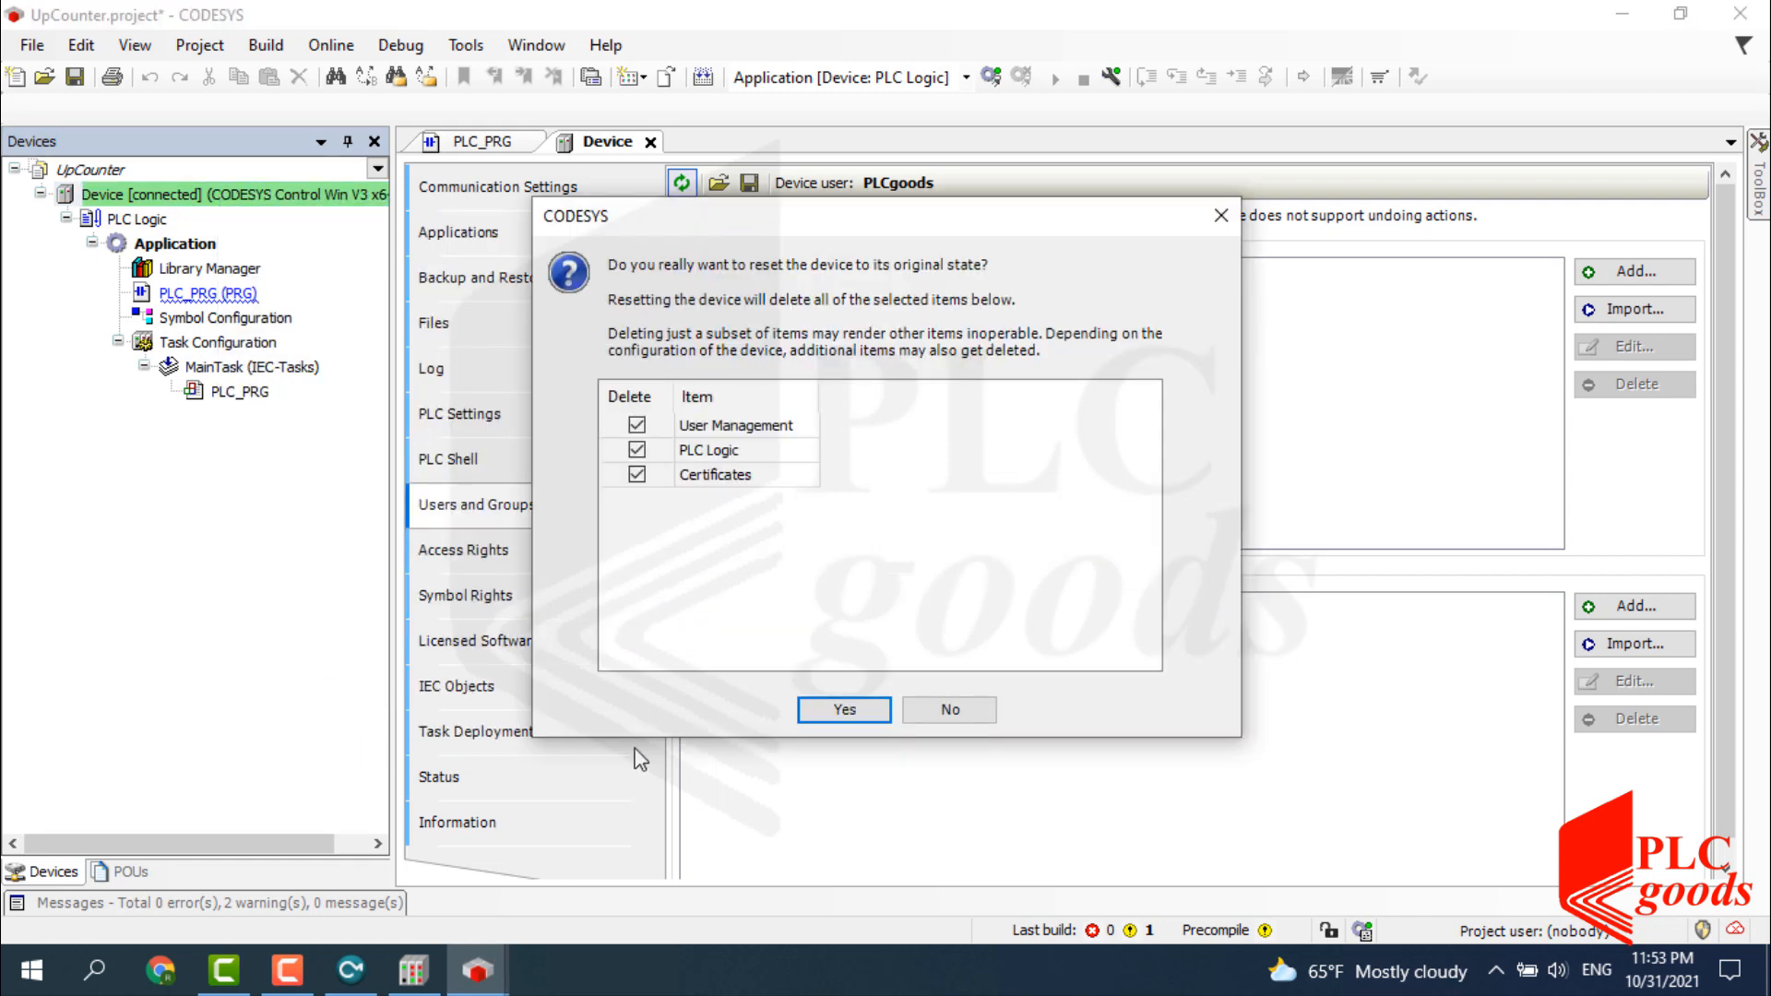
{"action": "left_click", "coordinate": [860, 710]}
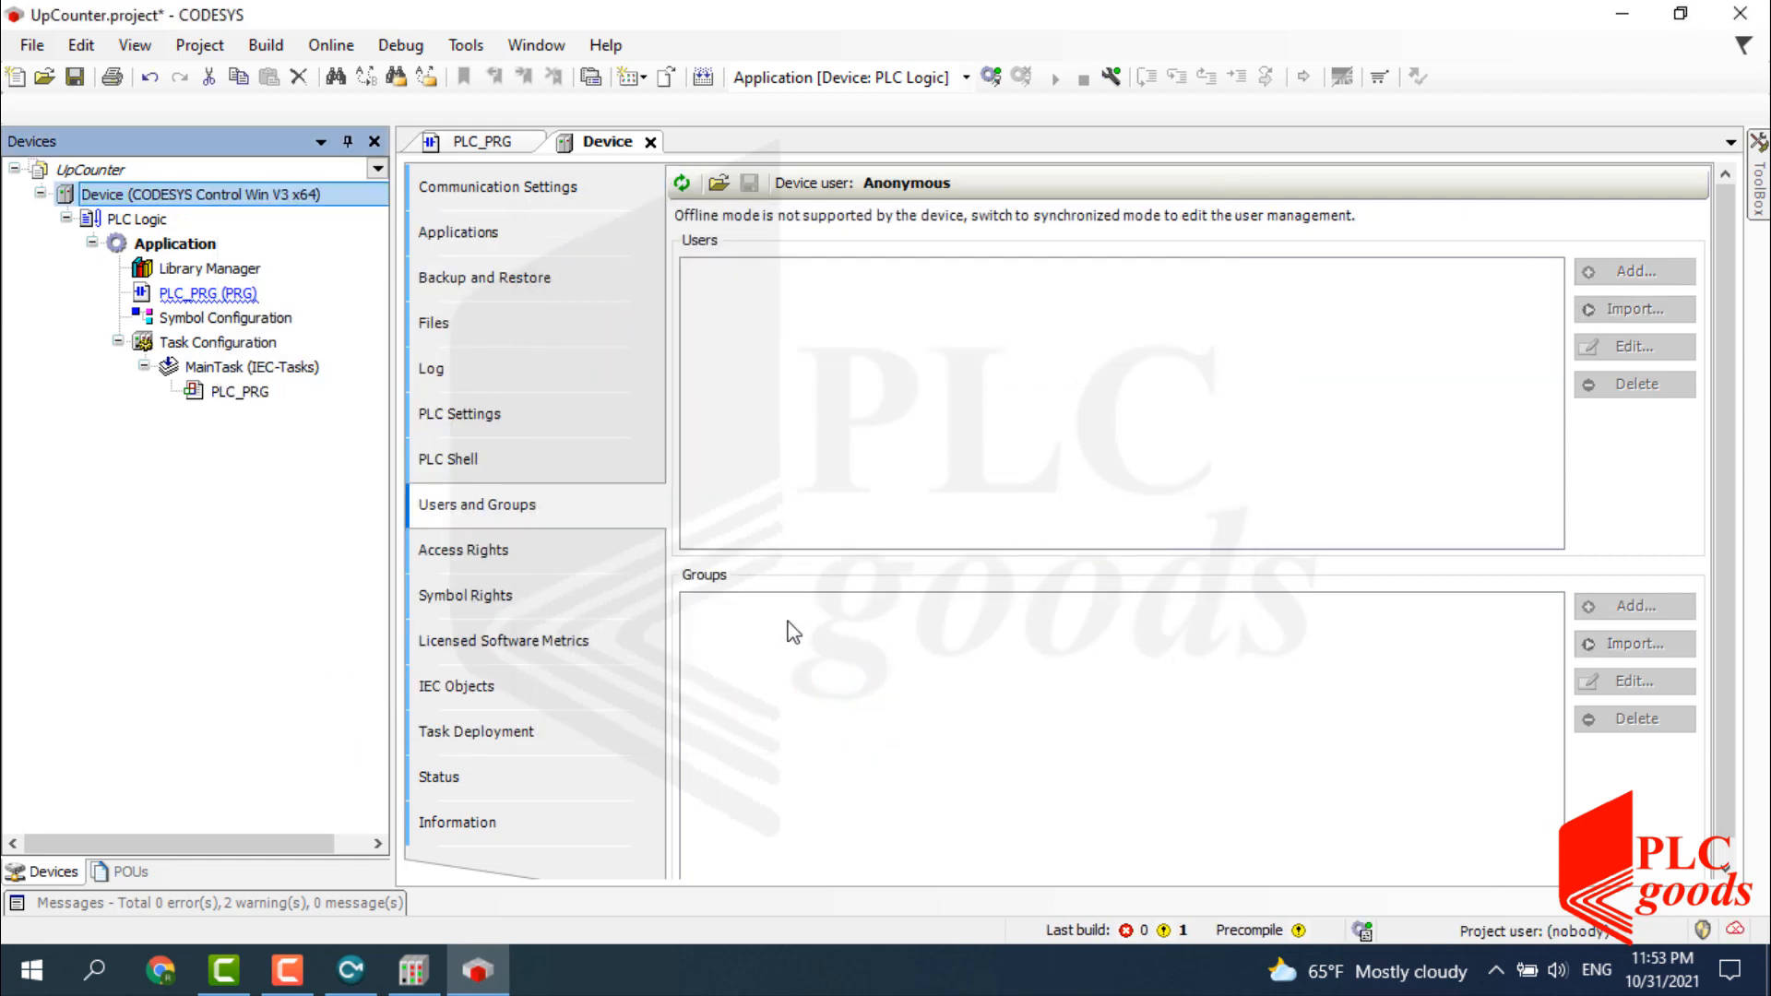
Reconnect to the reset soft PLC, activate user management, and create a new Administrator user with a password.
{"action": "left_click", "coordinate": [502, 186]}
{"action": "left_click", "coordinate": [1351, 382]}
{"action": "key", "text": "Return"}
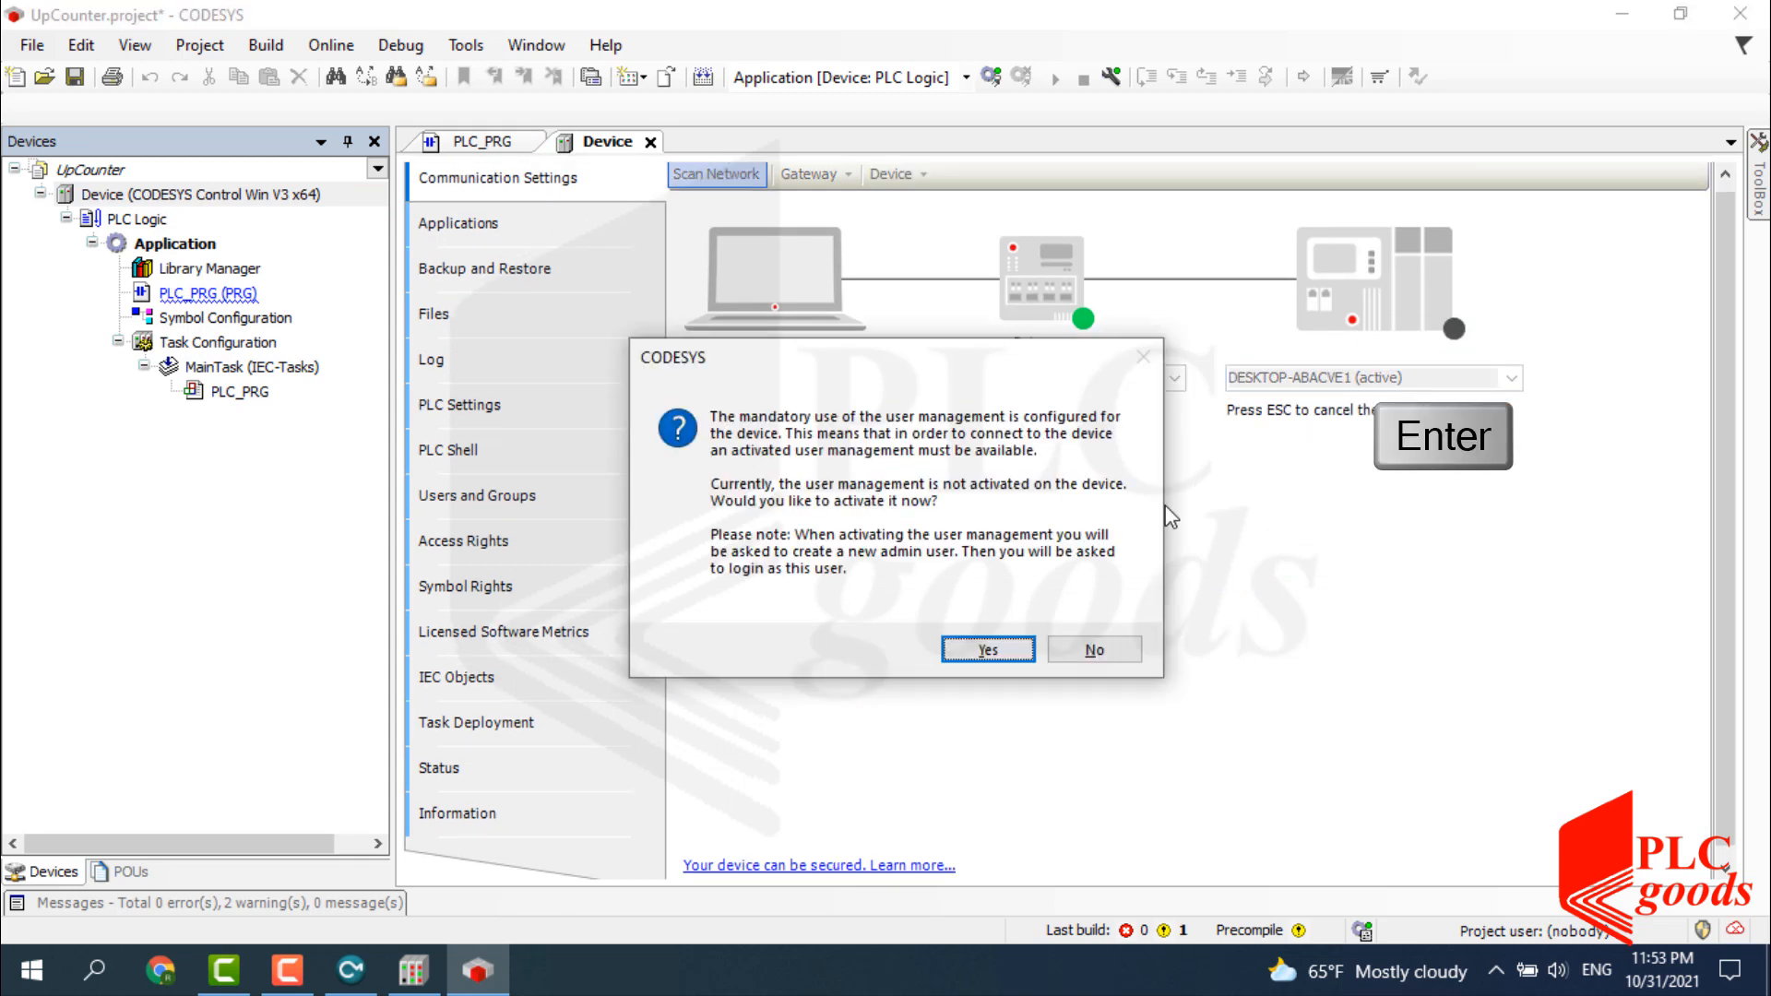
{"action": "left_click", "coordinate": [1001, 651]}
{"action": "left_click", "coordinate": [778, 342]}
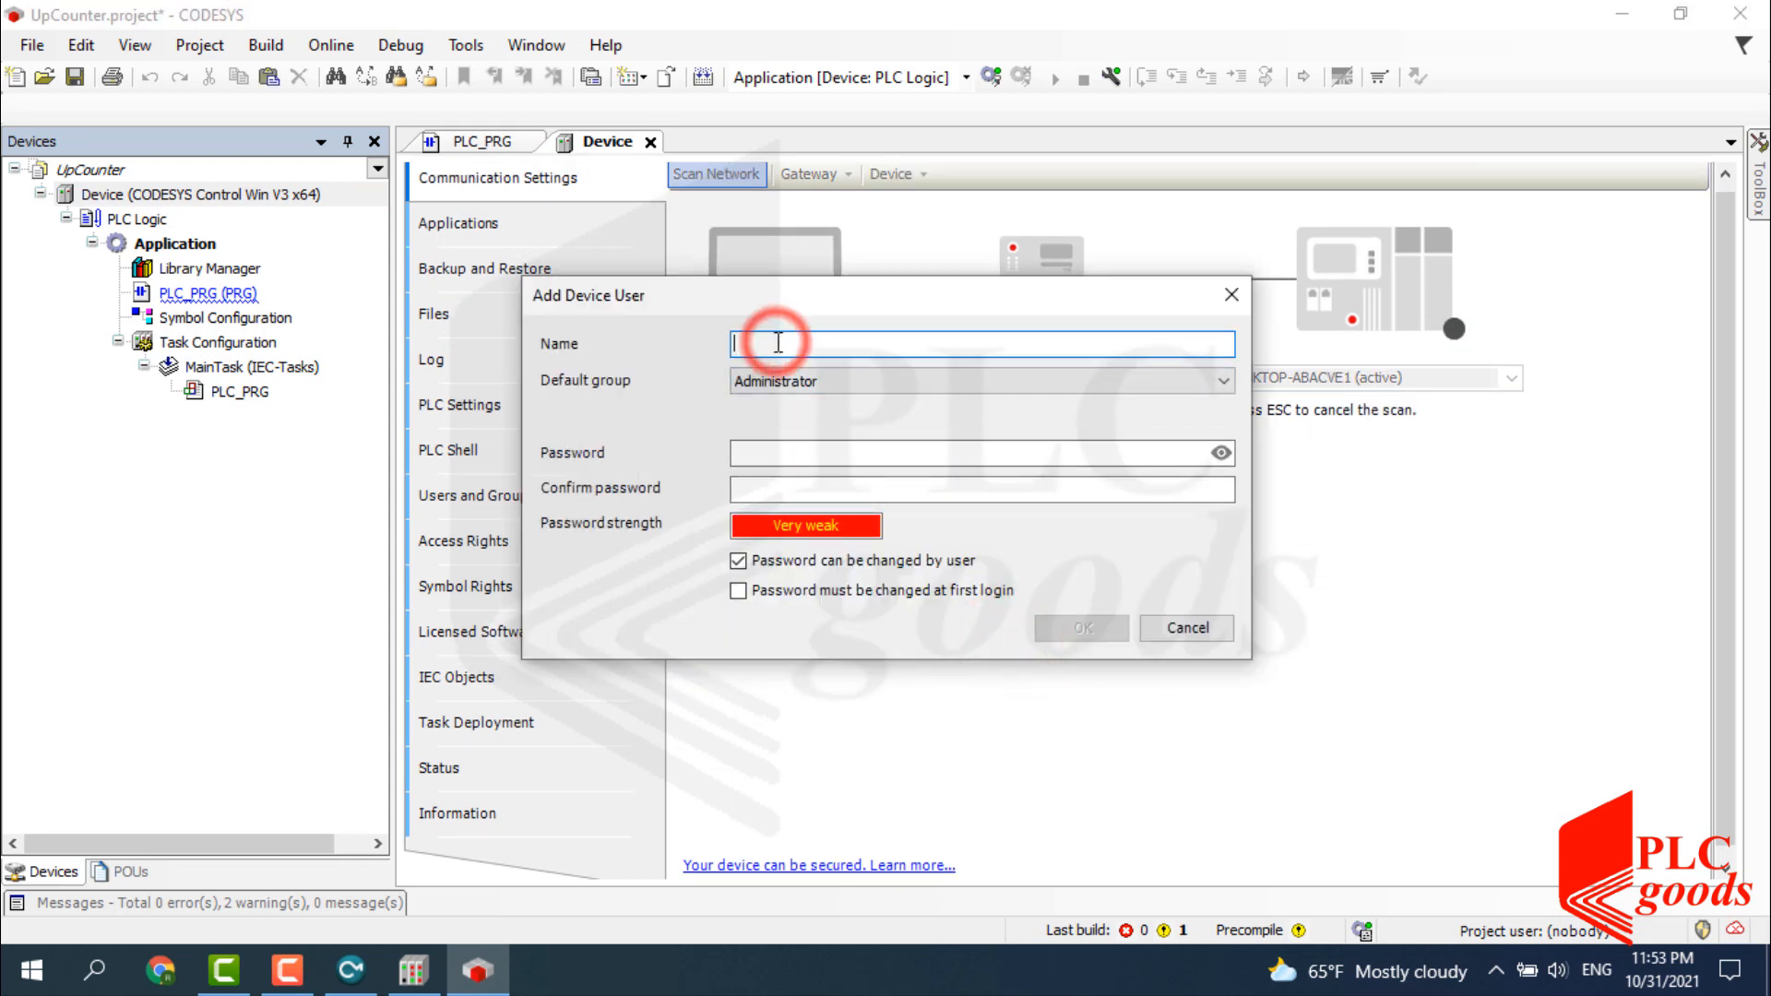
{"action": "type", "text": "PLCgoods"}
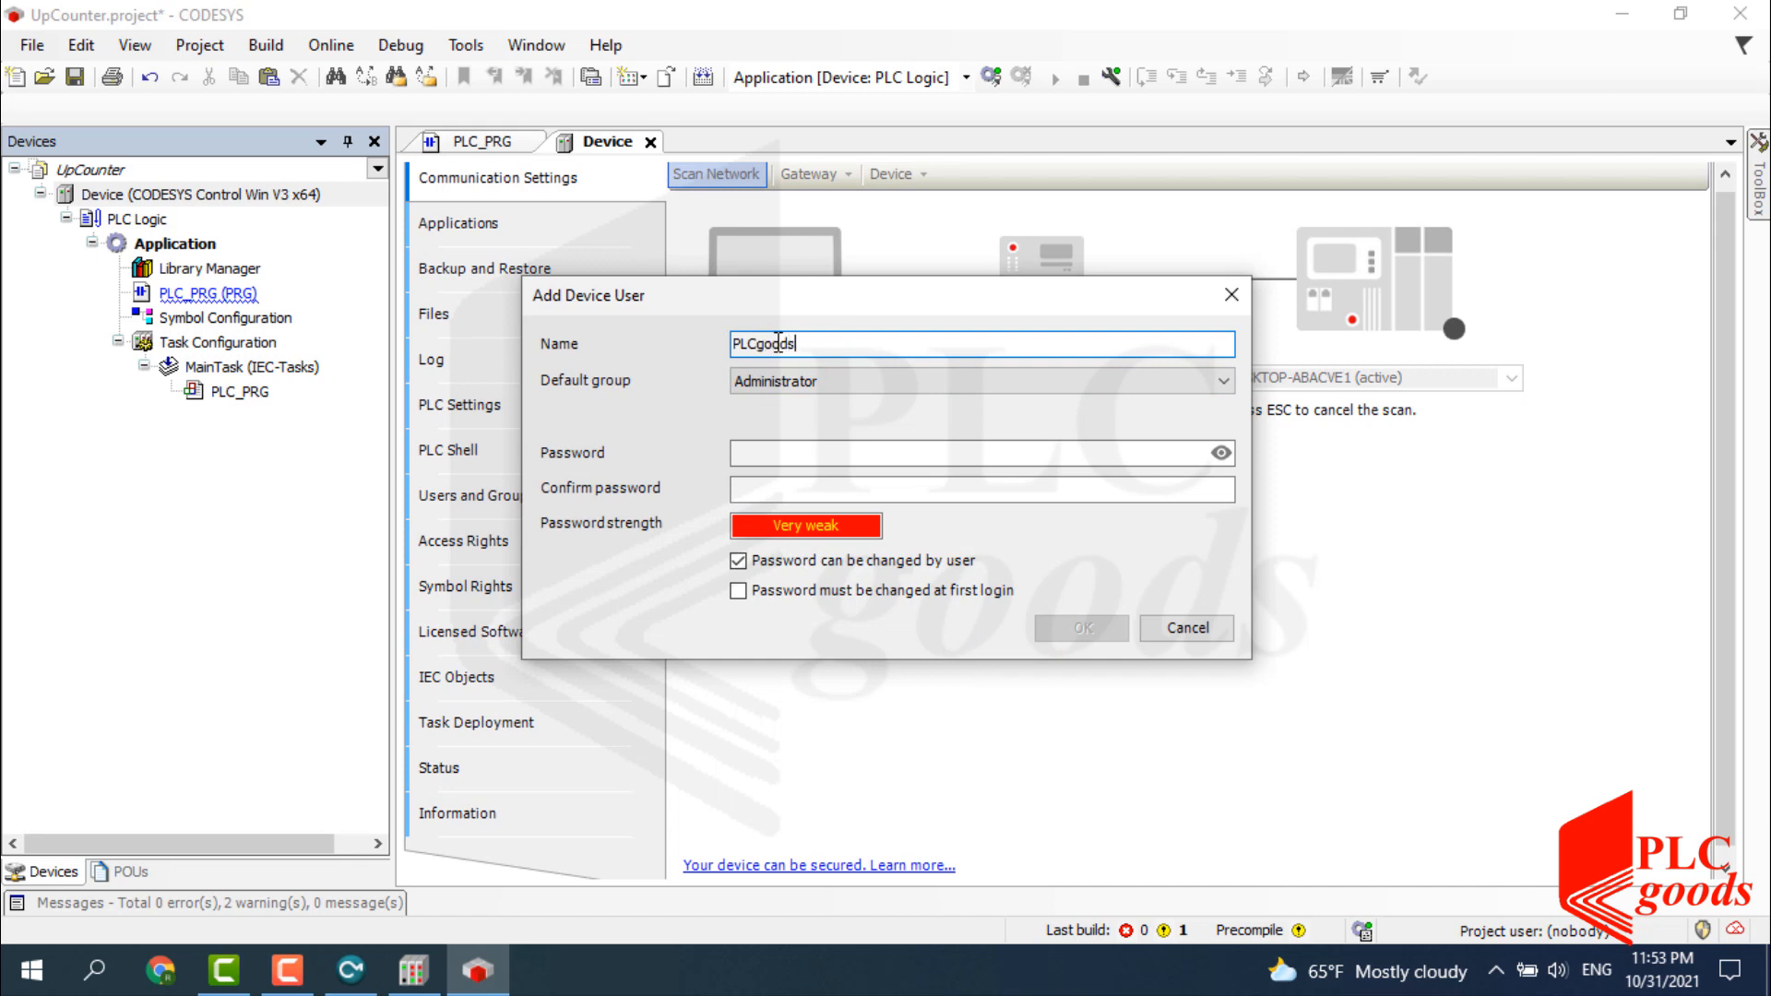
{"action": "left_click", "coordinate": [761, 460]}
{"action": "type", "text": "•"}
{"action": "left_click", "coordinate": [761, 491]}
{"action": "type", "text": "•"}
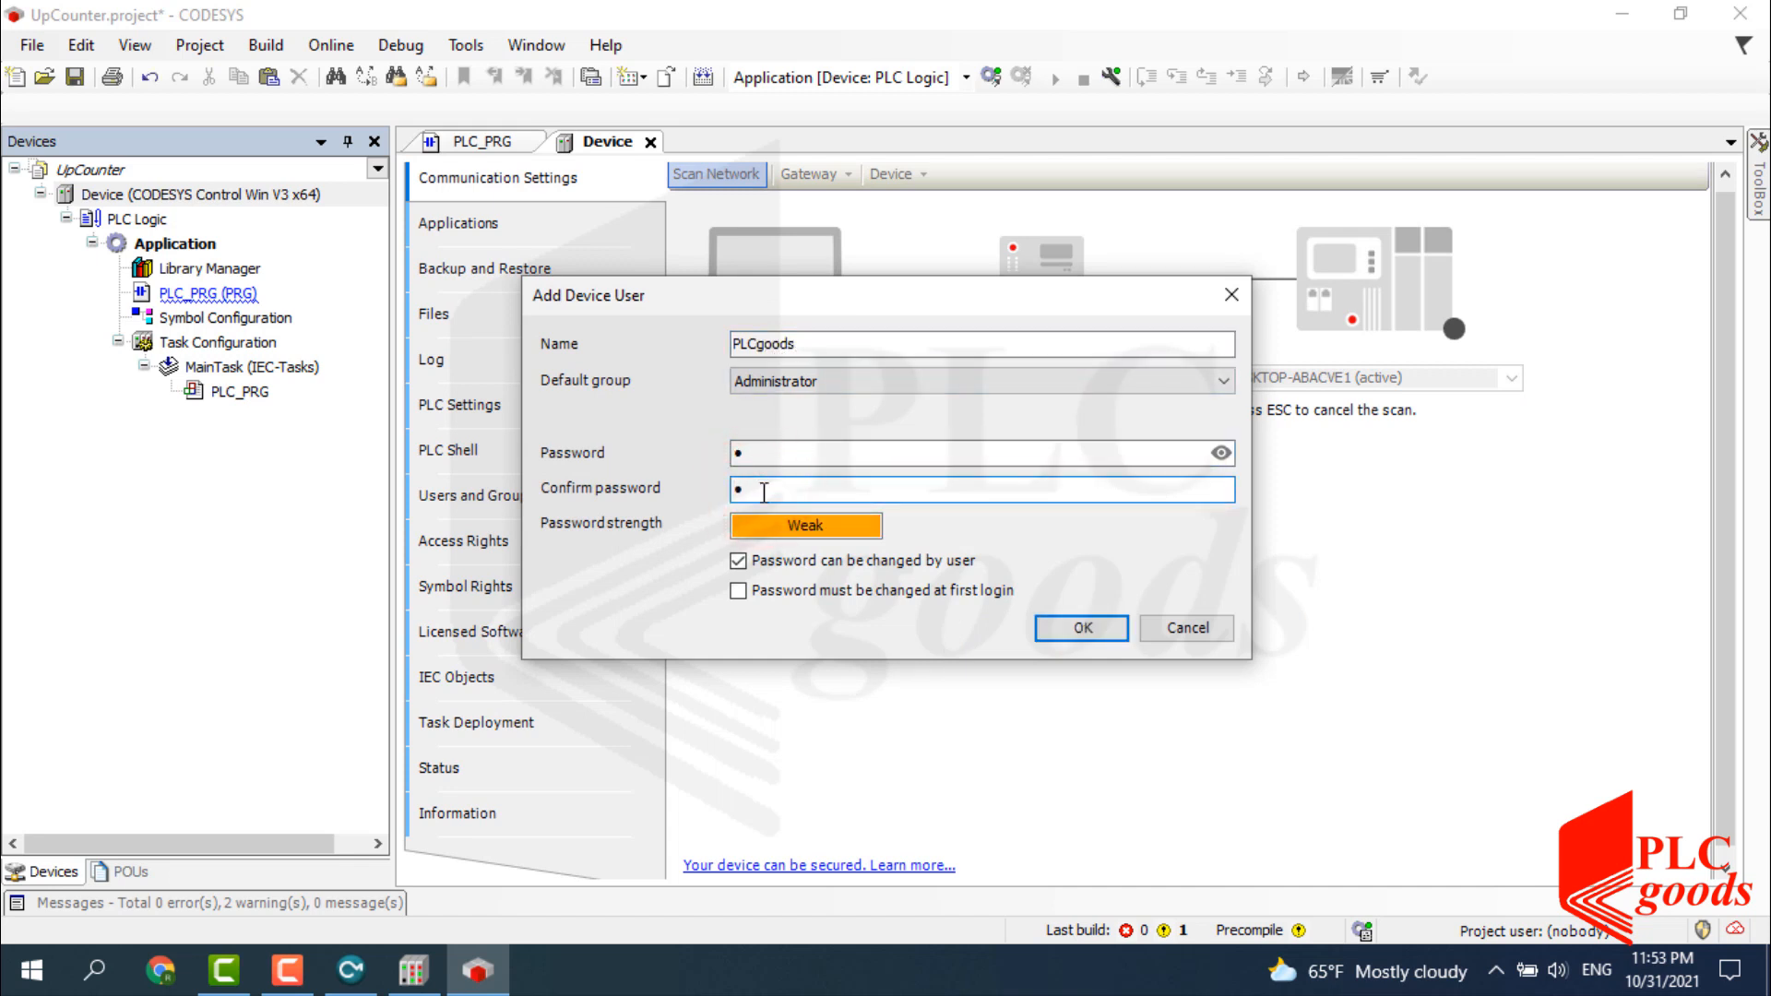
{"action": "left_click", "coordinate": [1068, 627]}
Log on with the new user's credentials and log in to the PLC.
{"action": "left_click", "coordinate": [736, 493]}
{"action": "type", "text": "PLCgoods"}
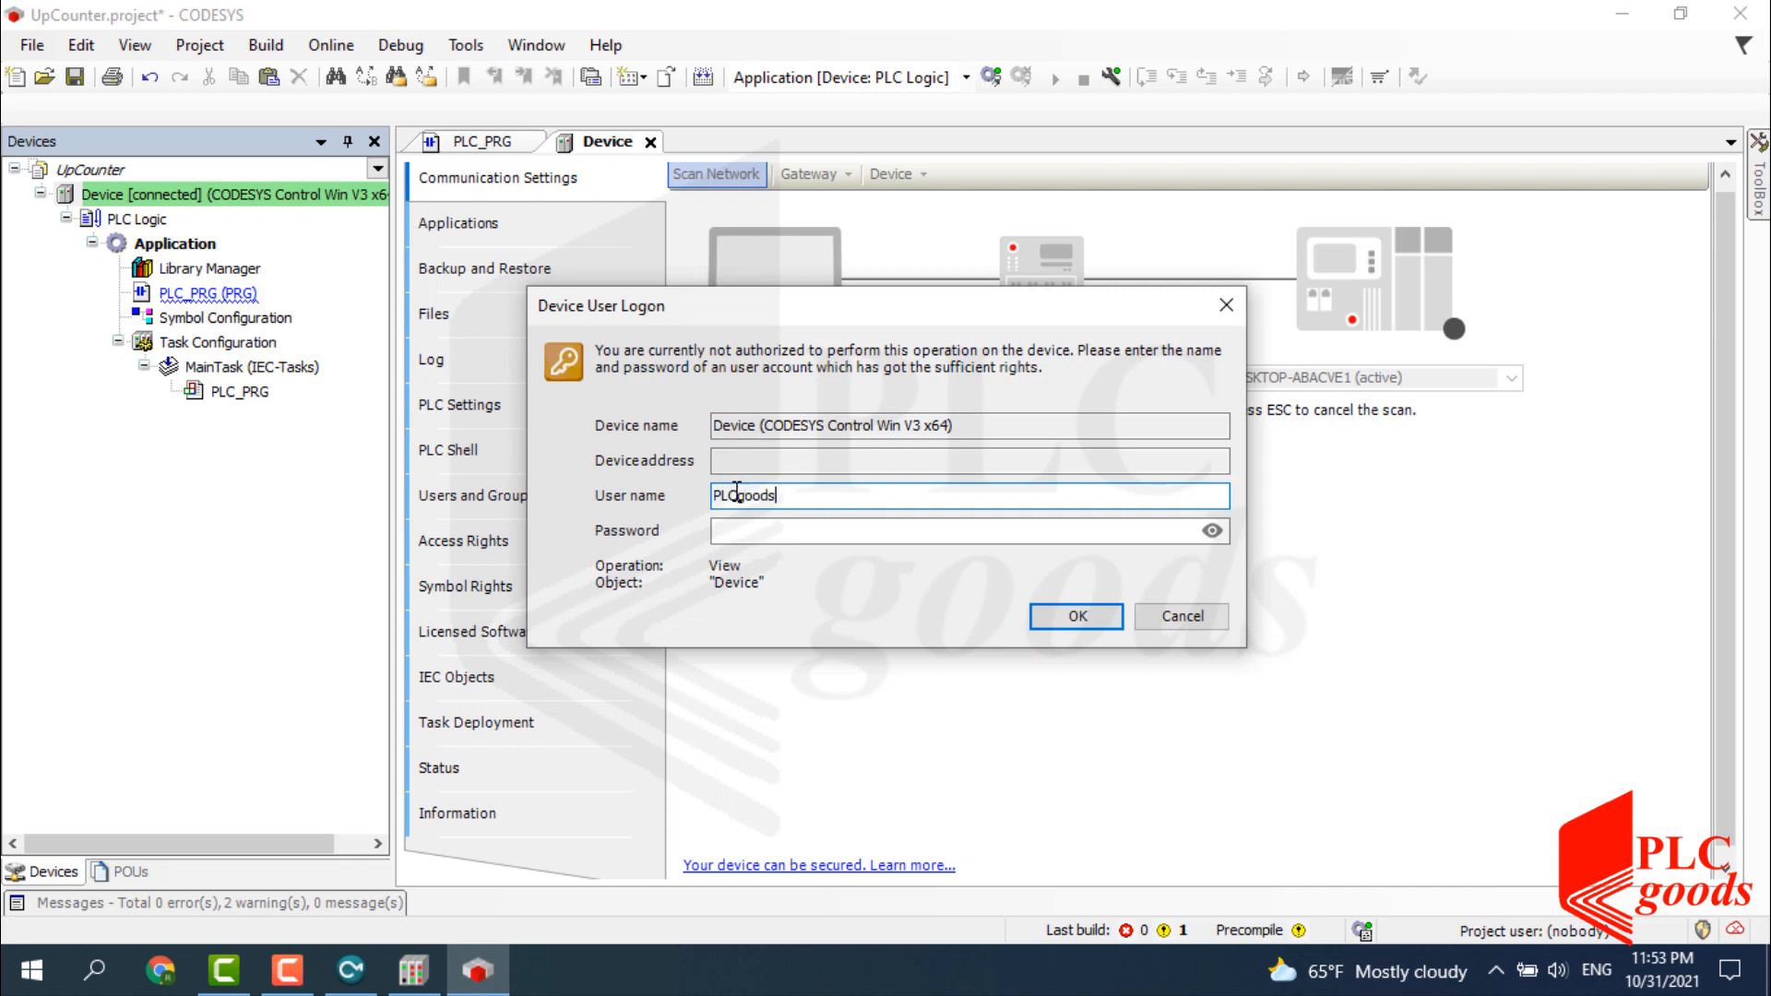
{"action": "key", "text": "Tab"}
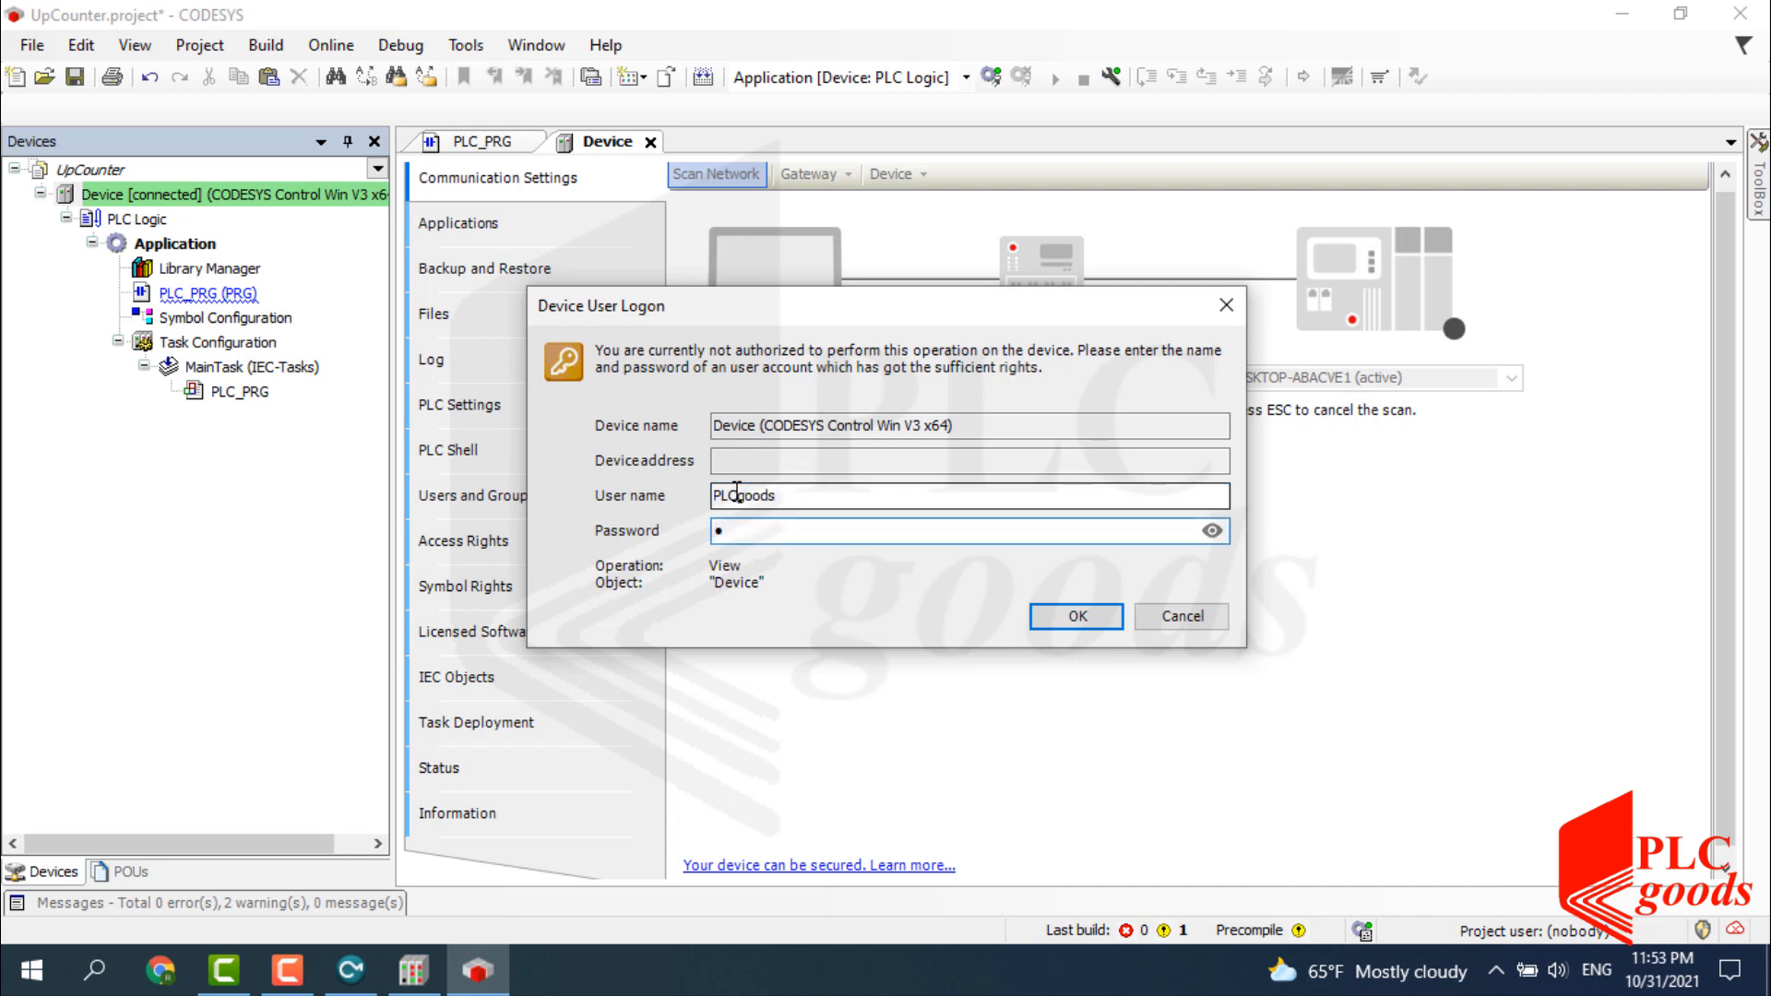
{"action": "left_click", "coordinate": [1053, 613]}
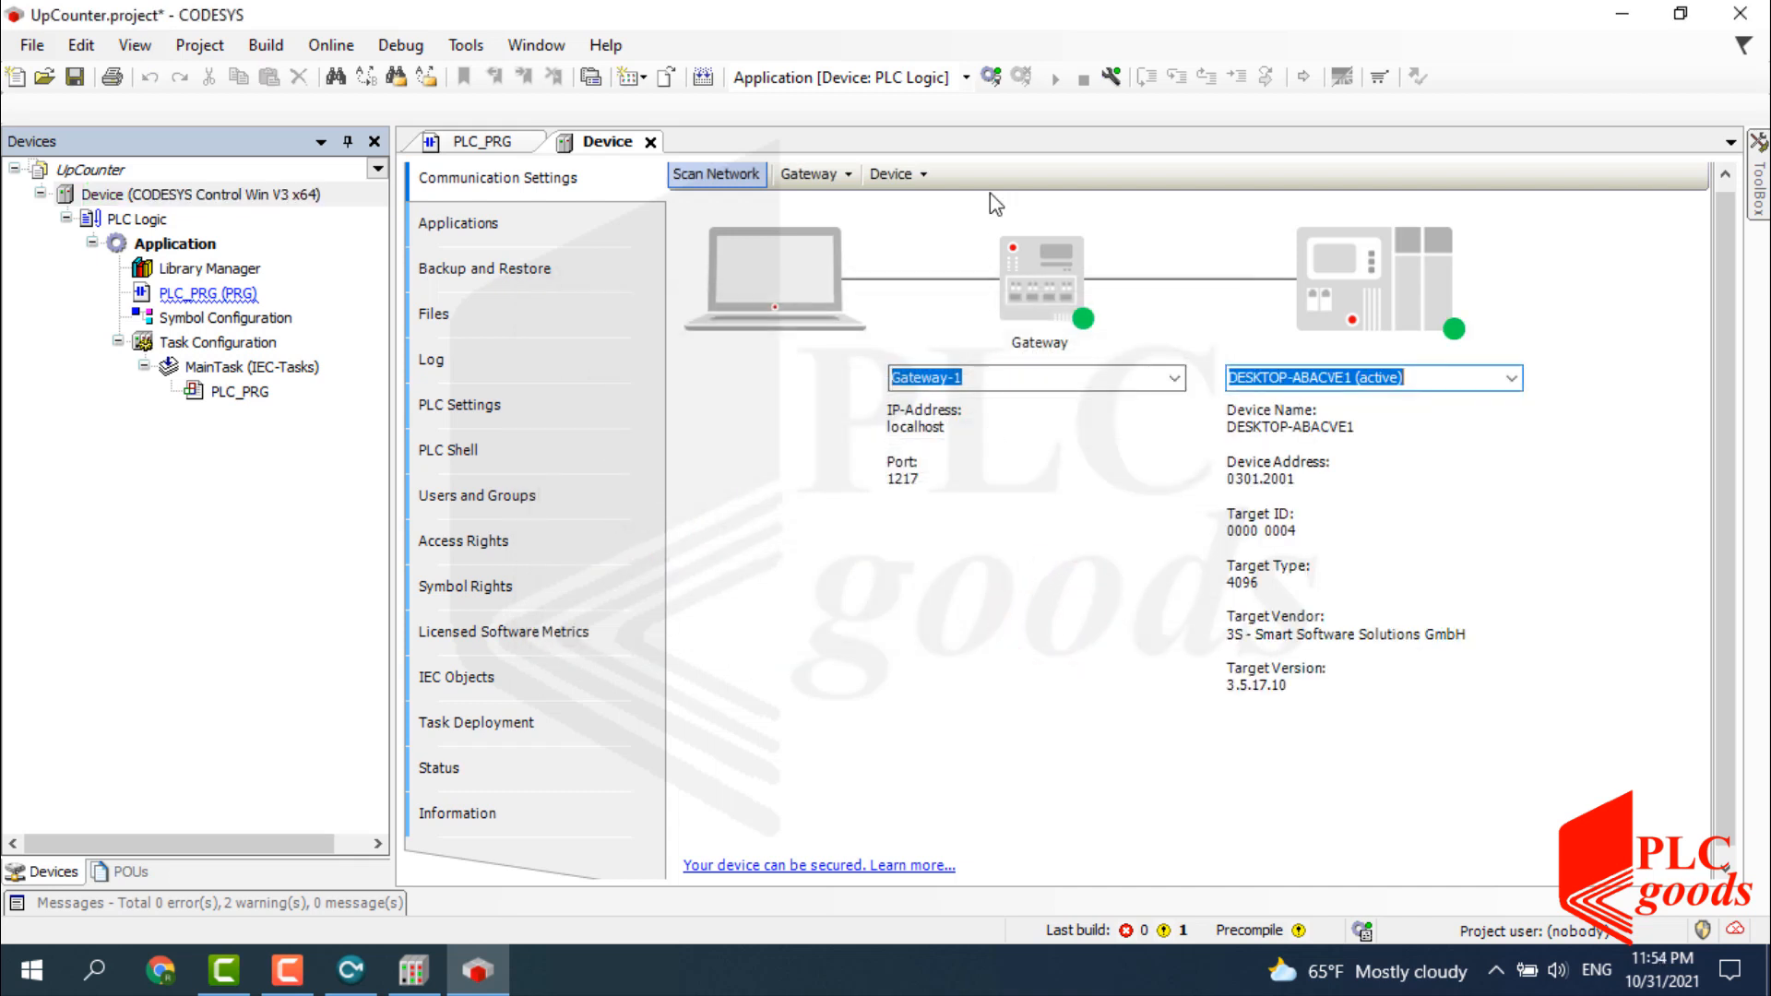
{"action": "left_click", "coordinate": [992, 78]}
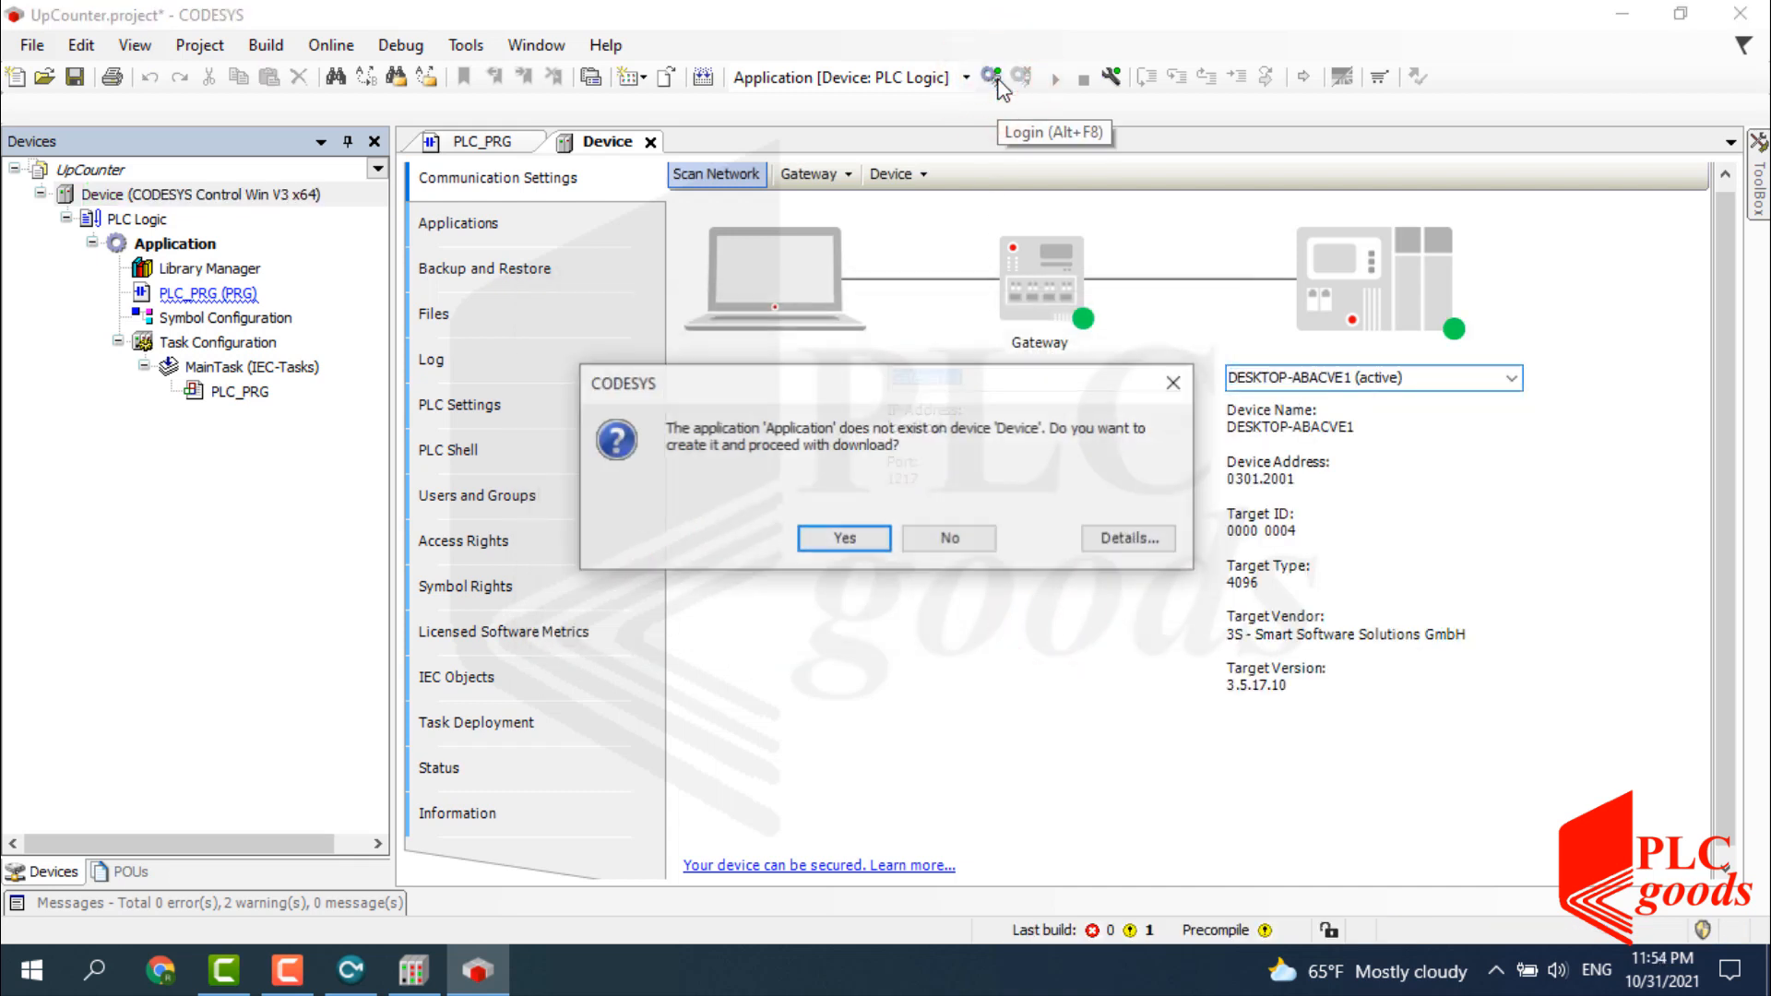
Download the application to the device, start it, and open PLC_PRG for monitoring.
{"action": "left_click", "coordinate": [876, 538]}
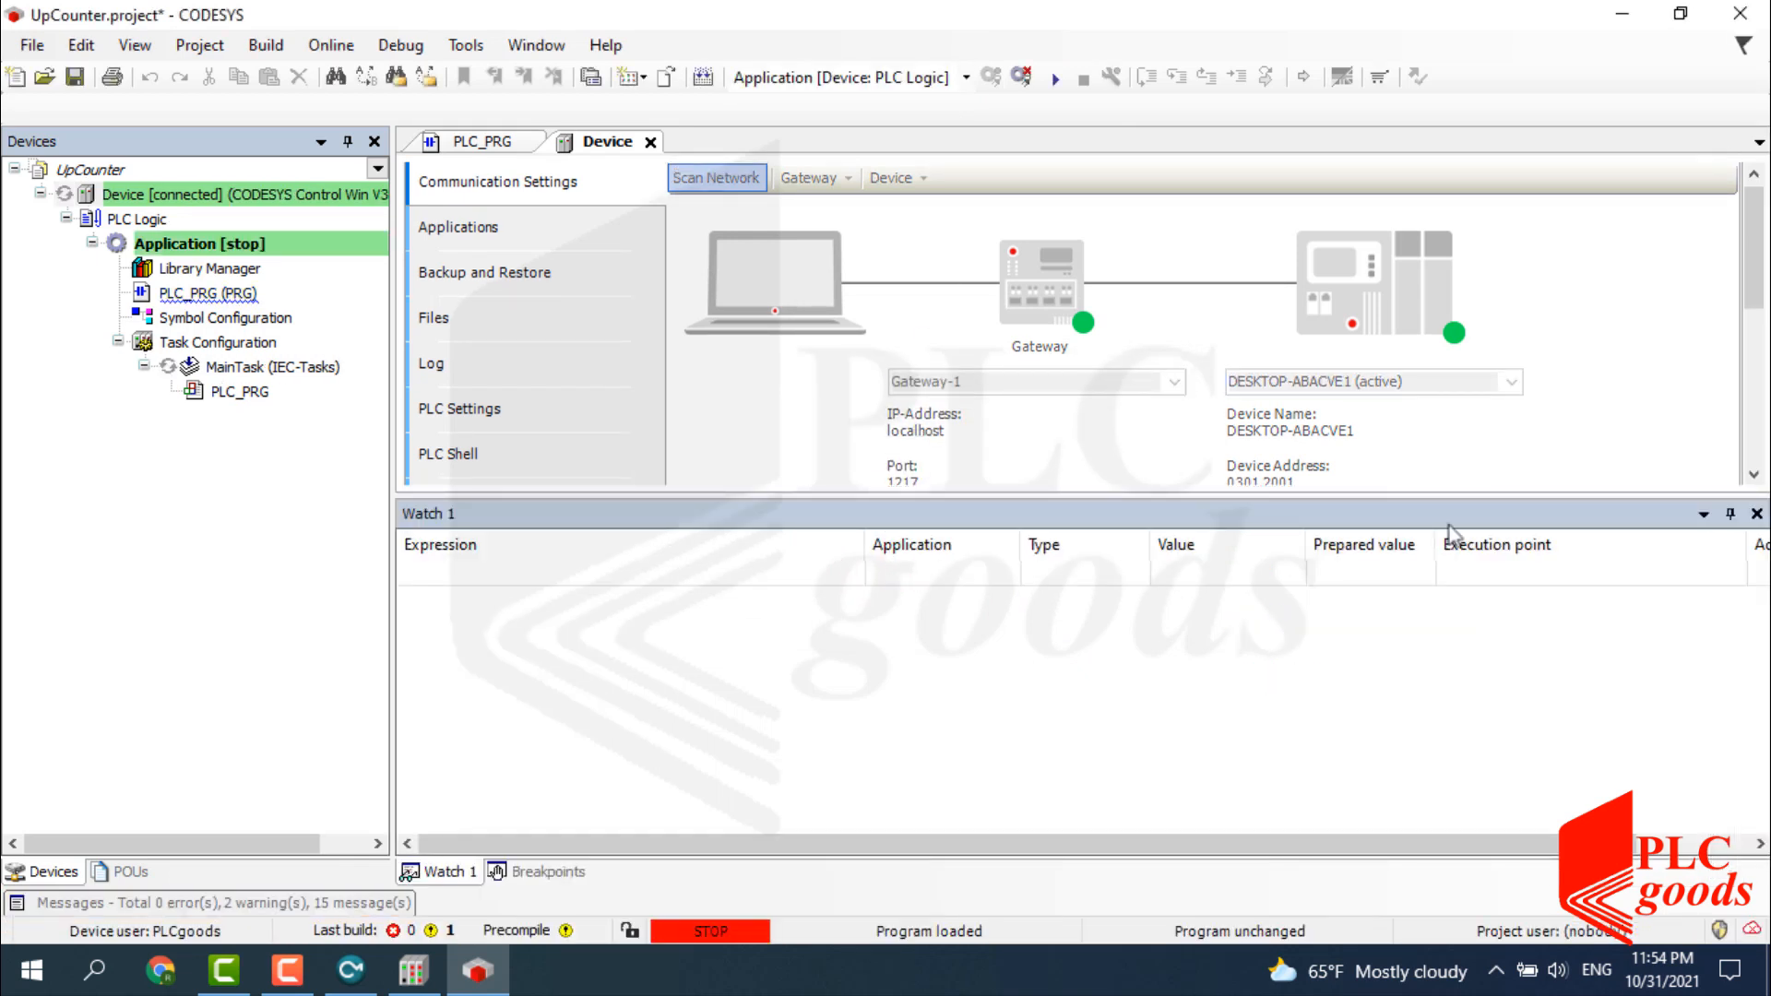
{"action": "left_click", "coordinate": [1729, 514]}
{"action": "left_click", "coordinate": [1055, 78]}
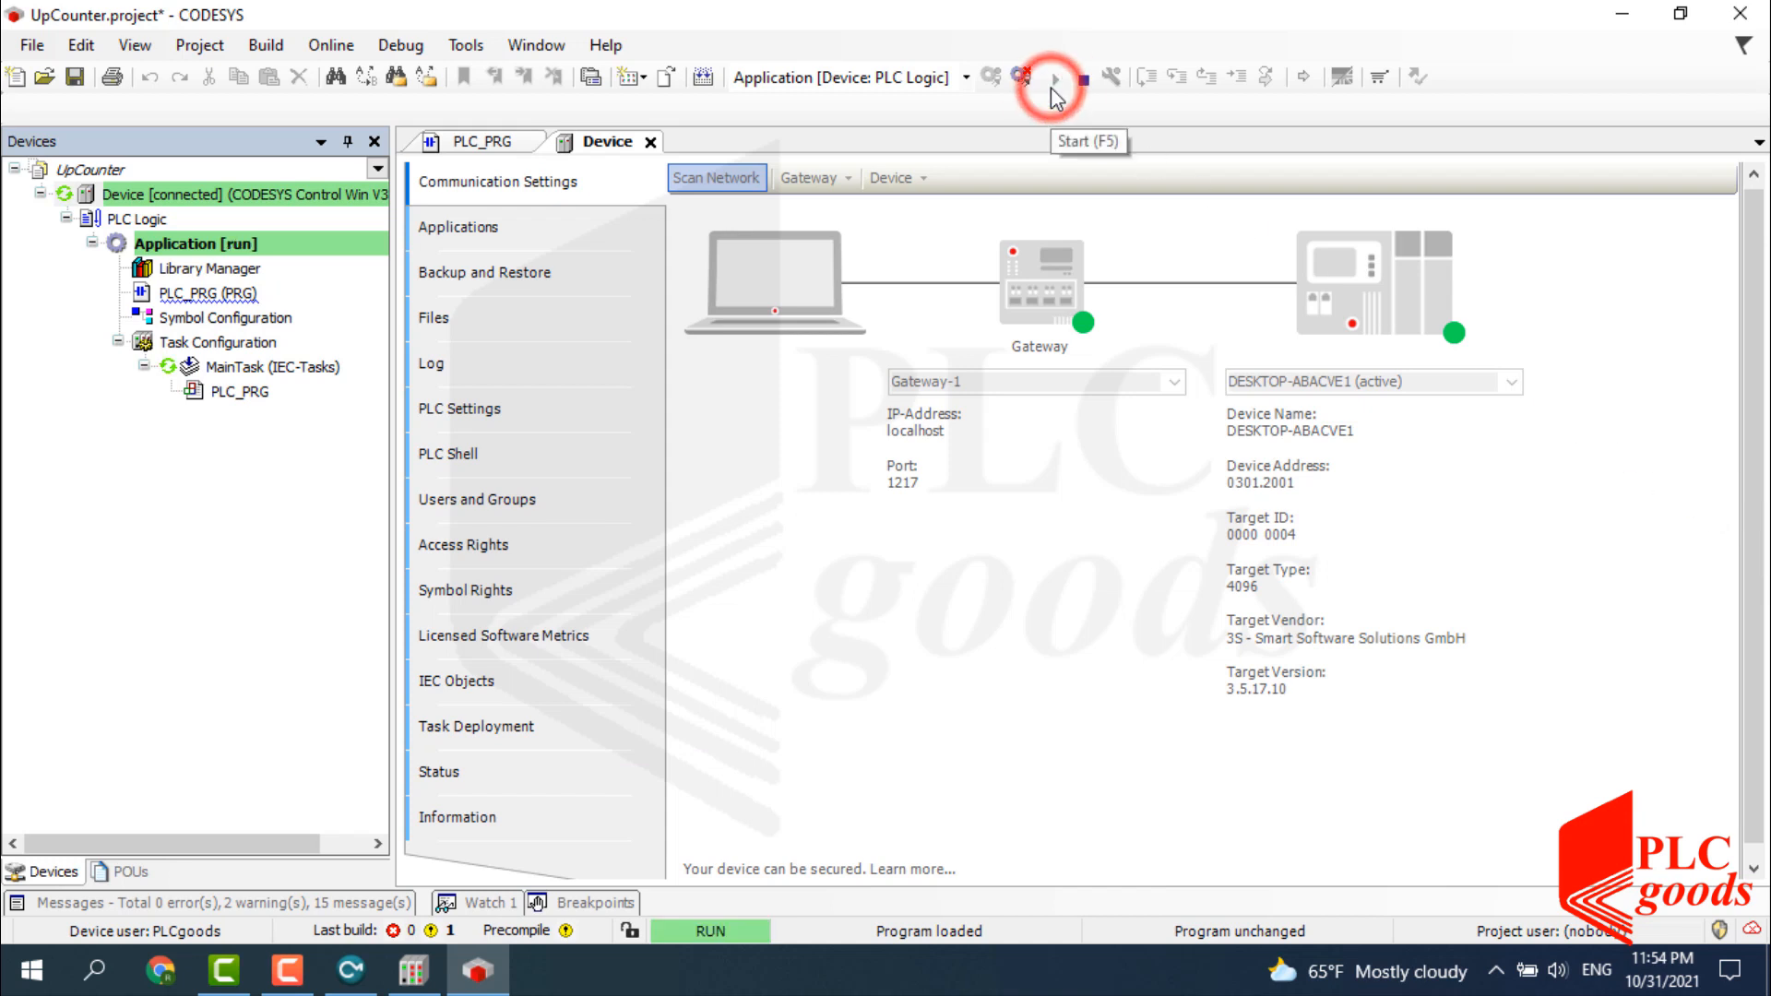
{"action": "left_click", "coordinate": [476, 142]}
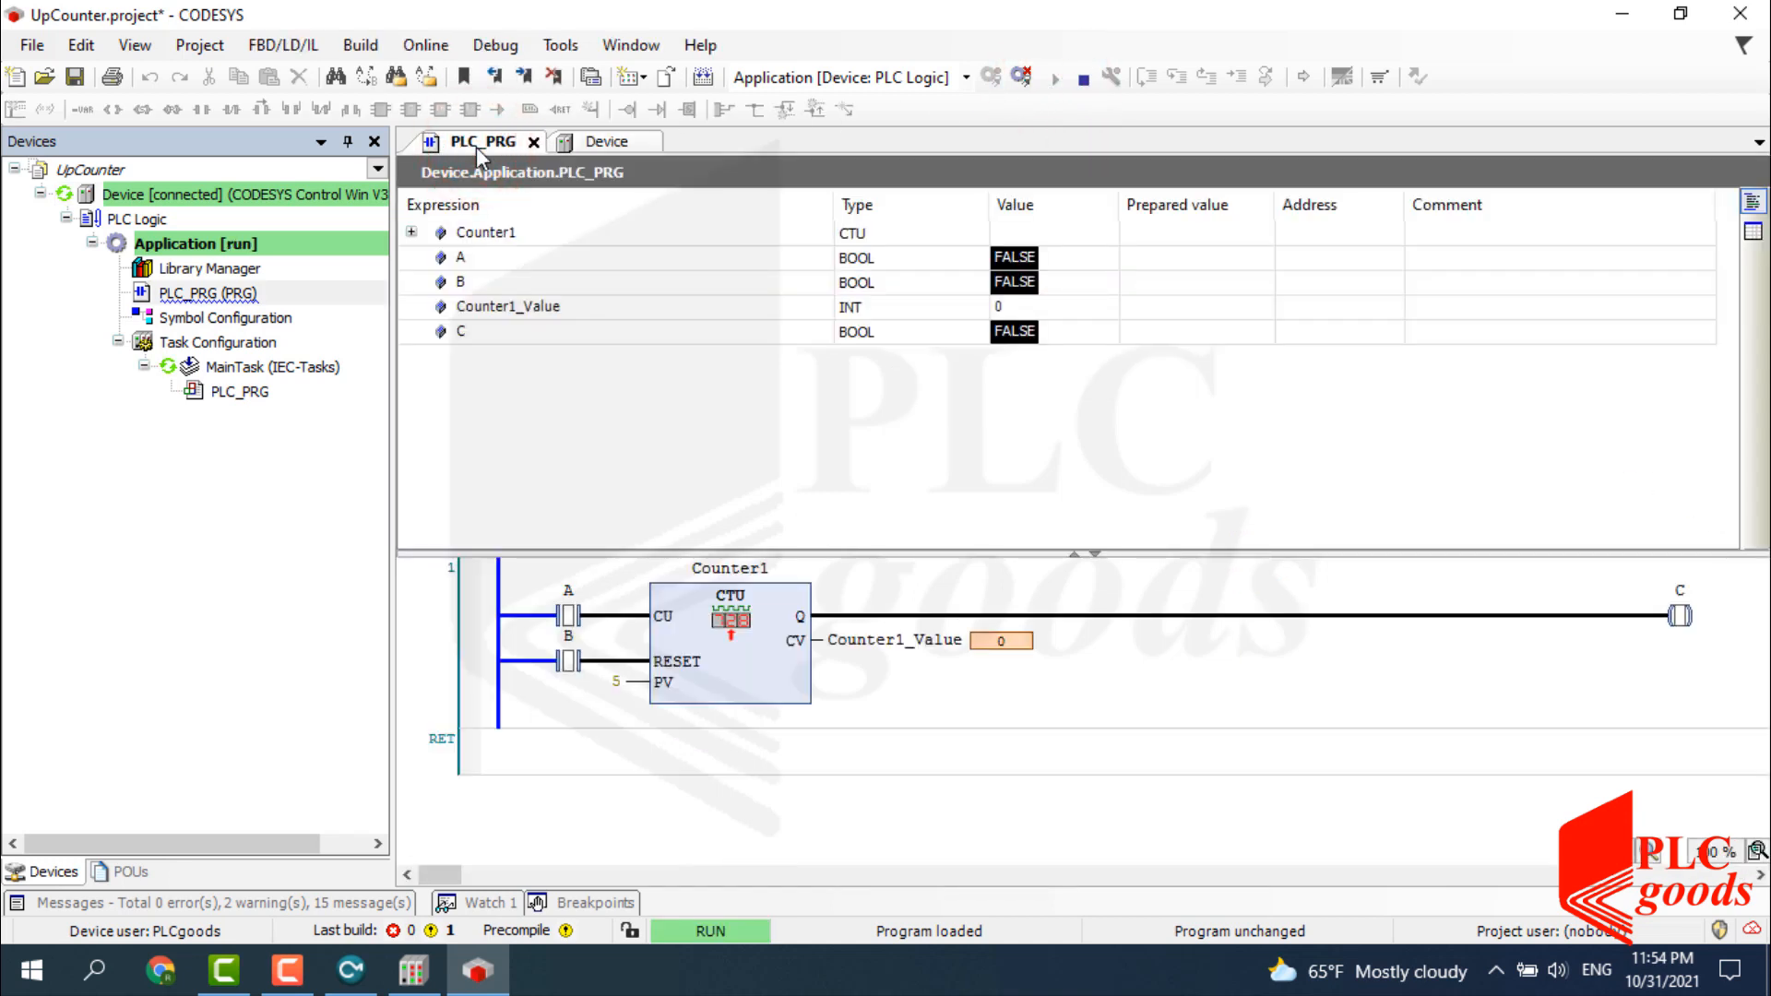
Pulse A TRUE then FALSE to count Counter1_Value to 1, then pulse B to reset it to 0.
{"action": "double_click", "coordinate": [591, 615]}
{"action": "key", "text": "ctrl+F7"}
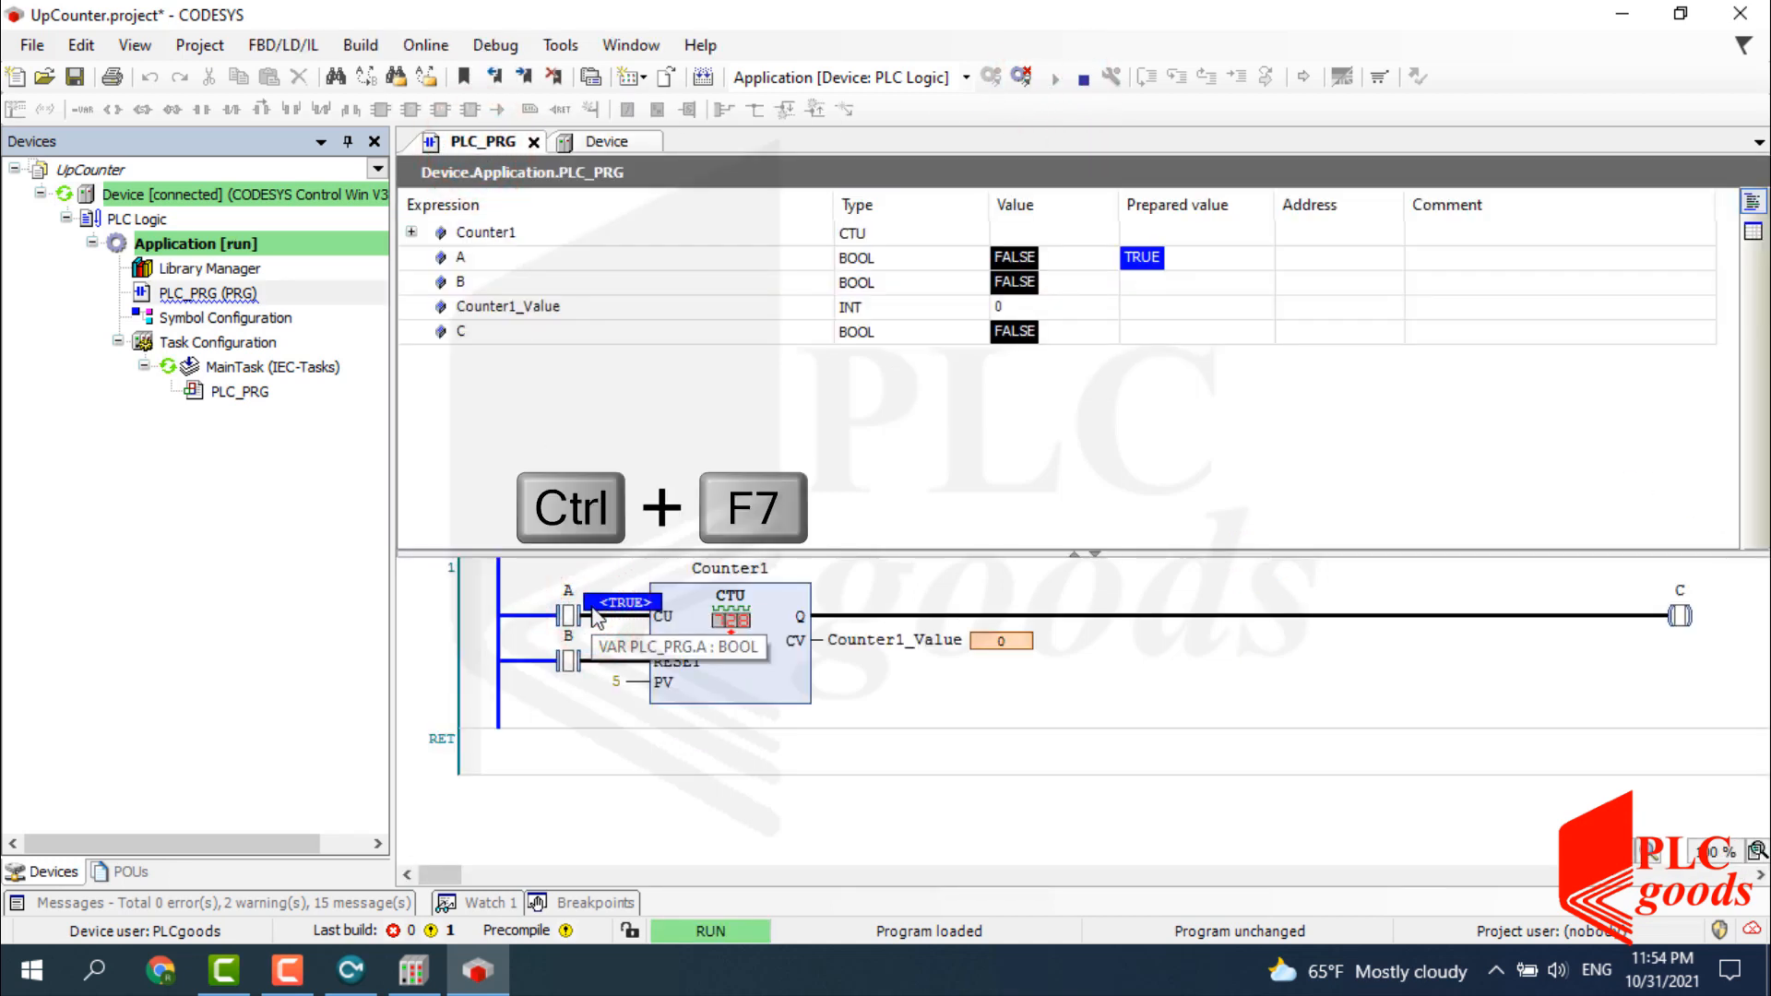
{"action": "double_click", "coordinate": [591, 615]}
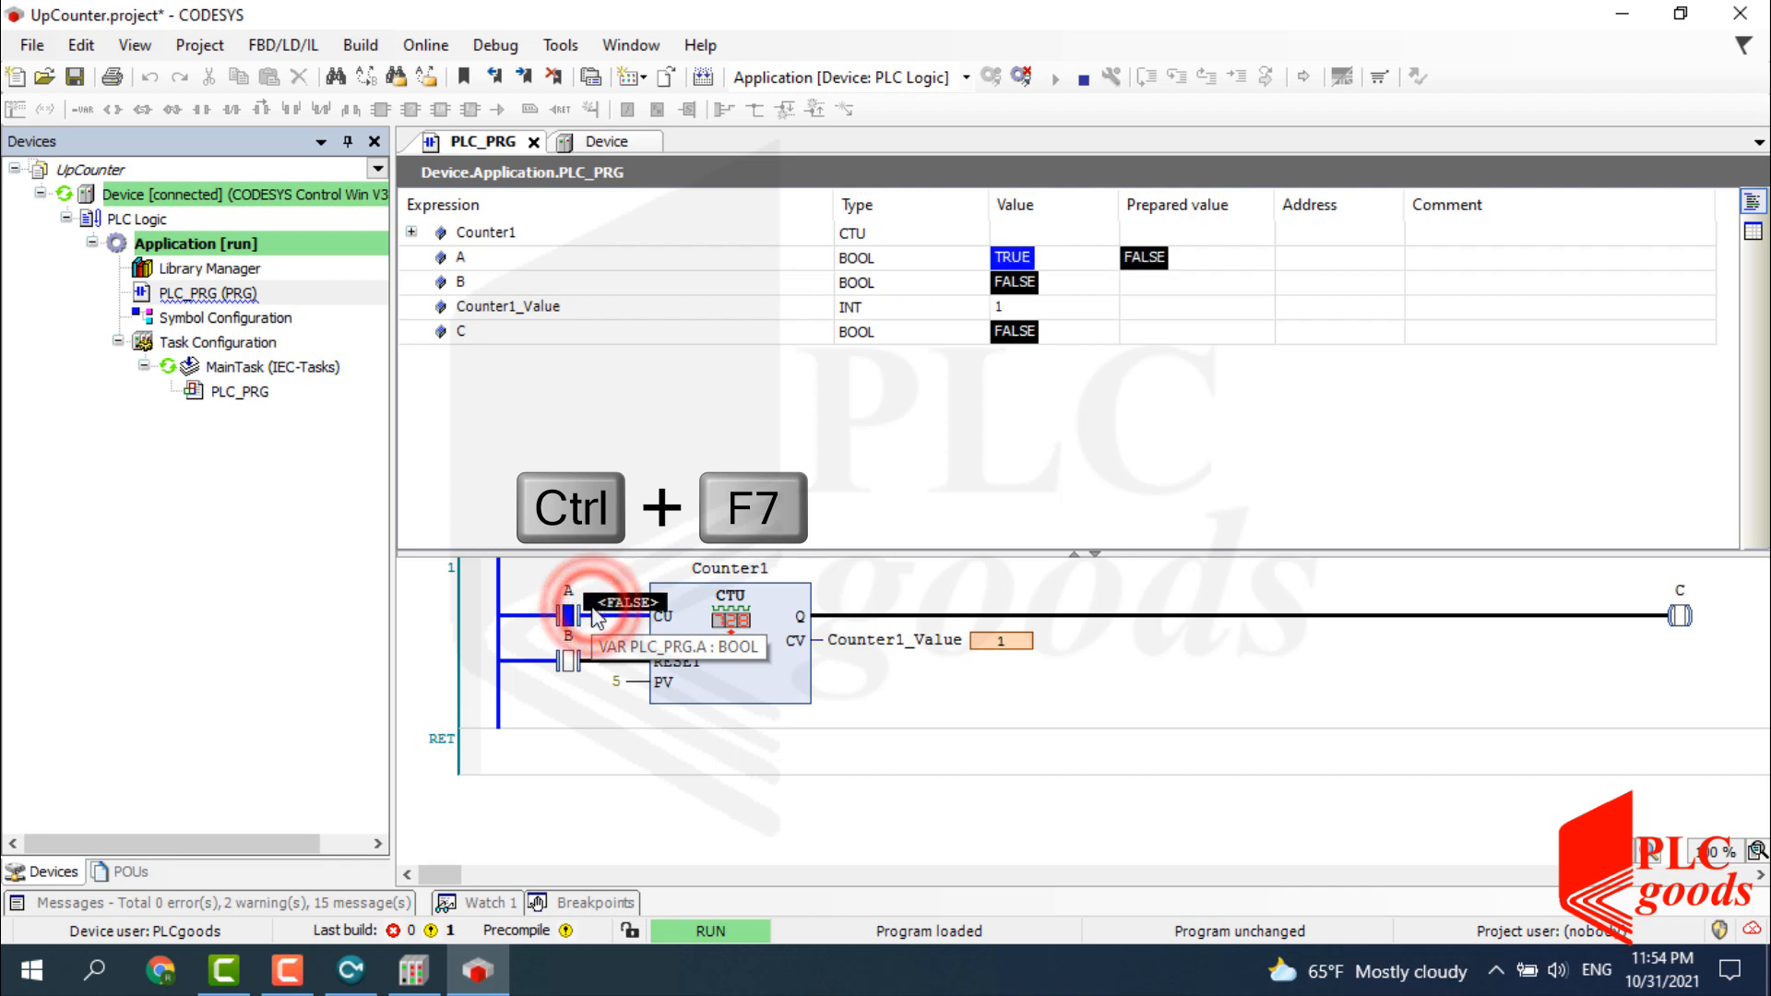
{"action": "key", "text": "ctrl+F7"}
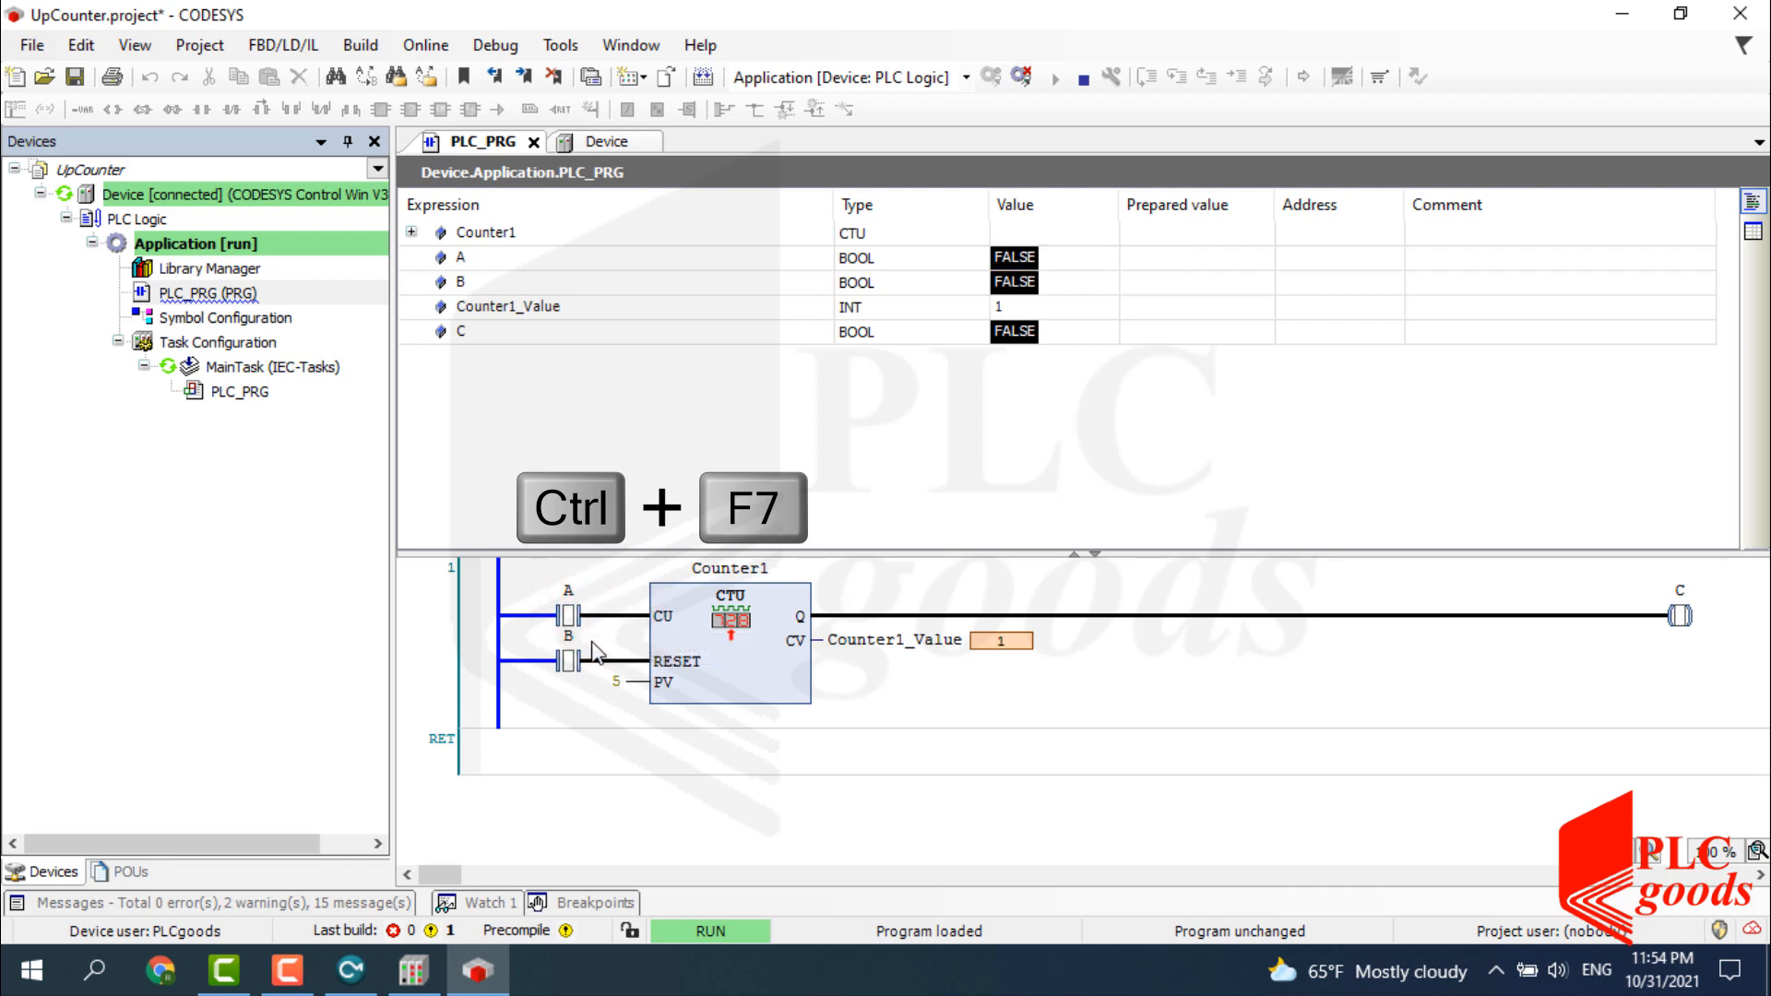
{"action": "double_click", "coordinate": [593, 659]}
{"action": "key", "text": "ctrl+F7"}
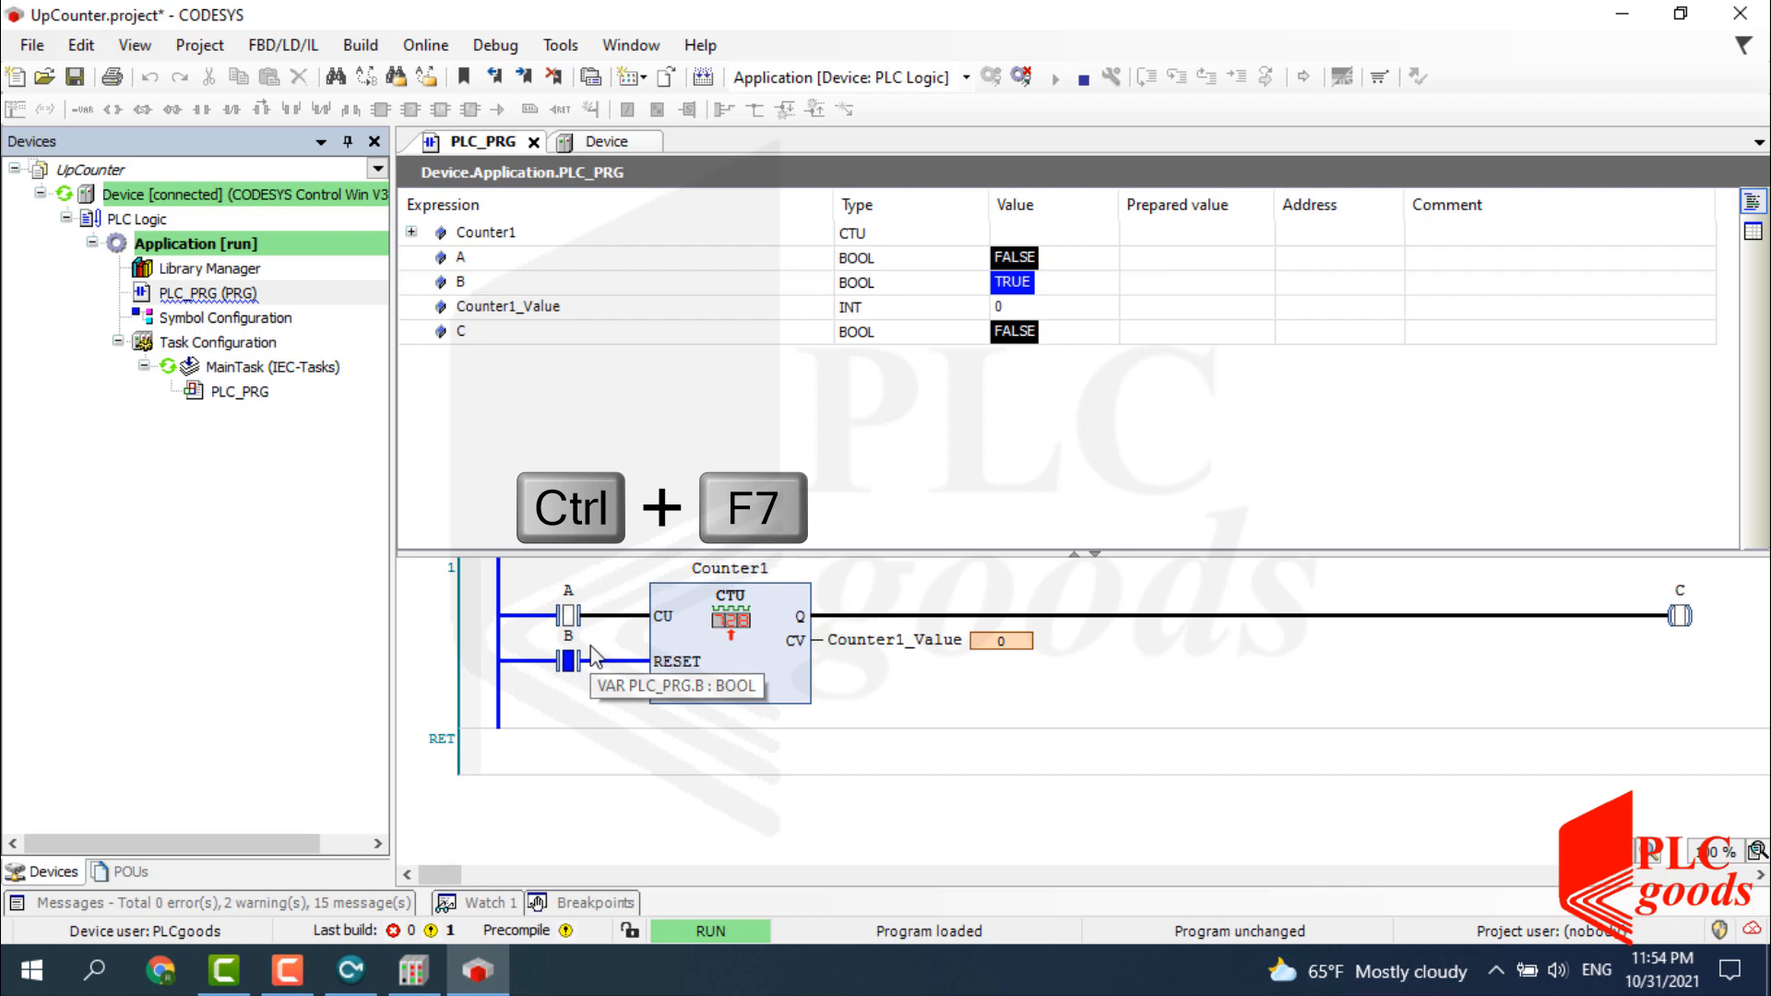
{"action": "double_click", "coordinate": [593, 658]}
{"action": "key", "text": "ctrl+F7"}
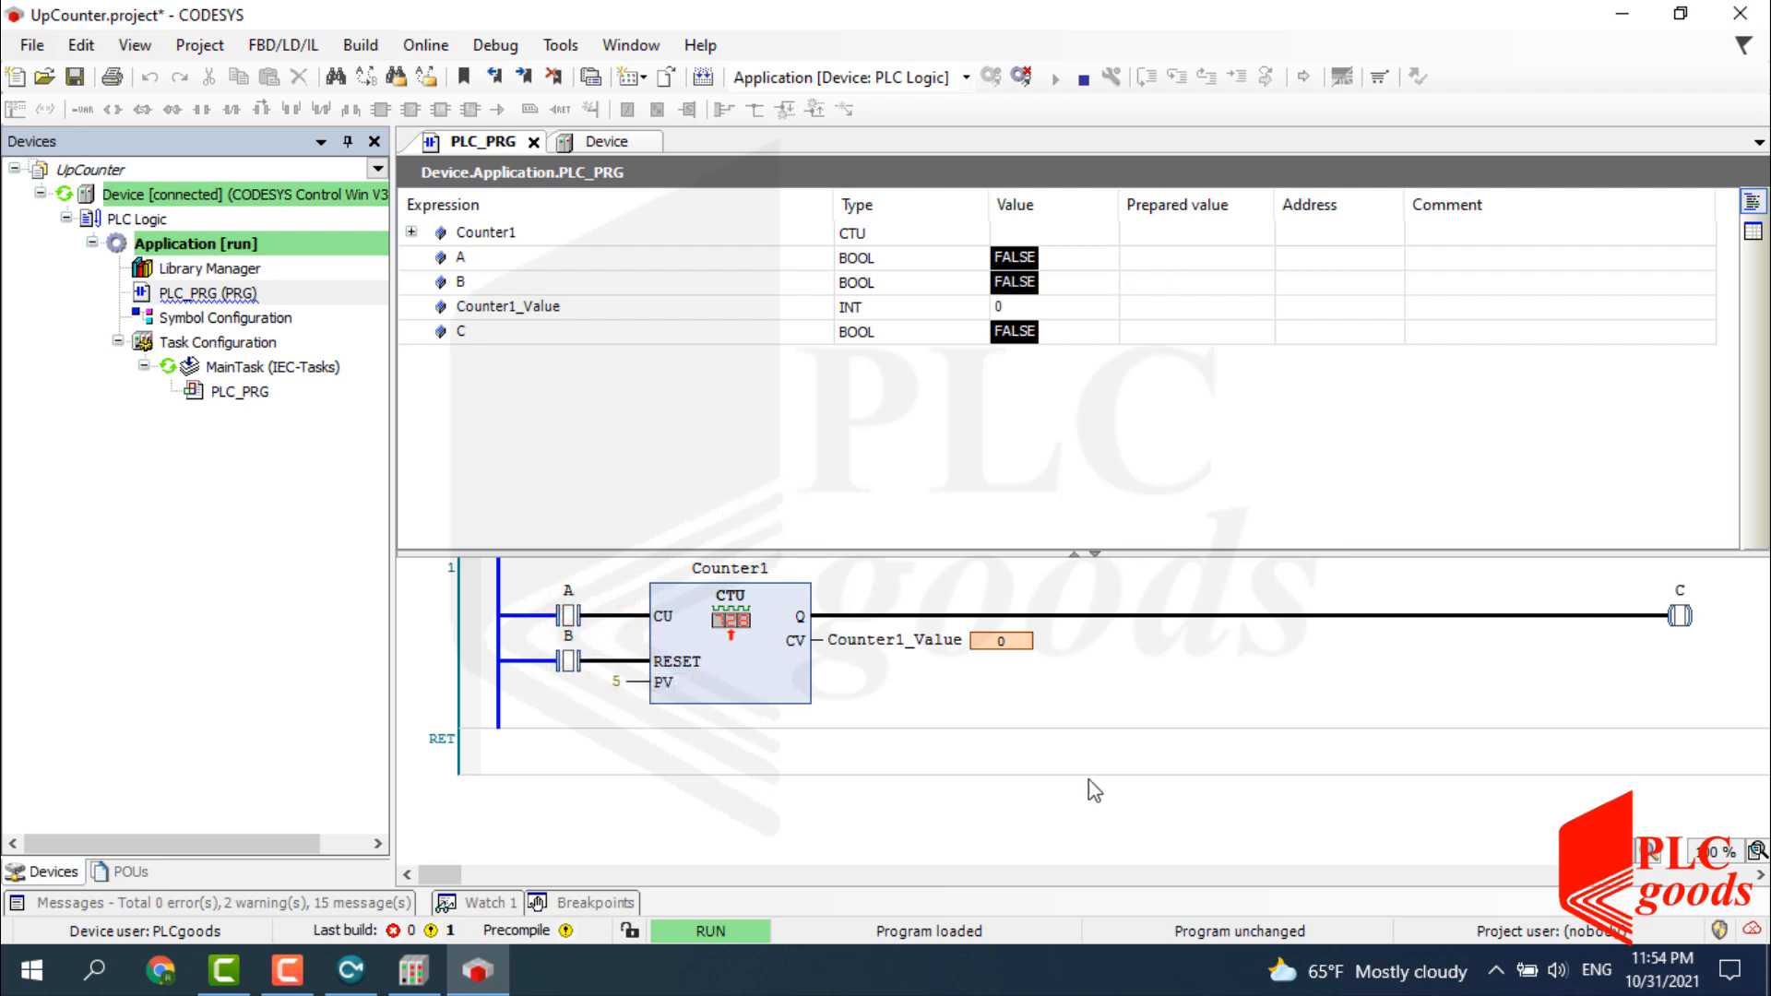
Open KEPServerEX 6 Configuration from its system tray icon.
{"action": "left_click", "coordinate": [1495, 972]}
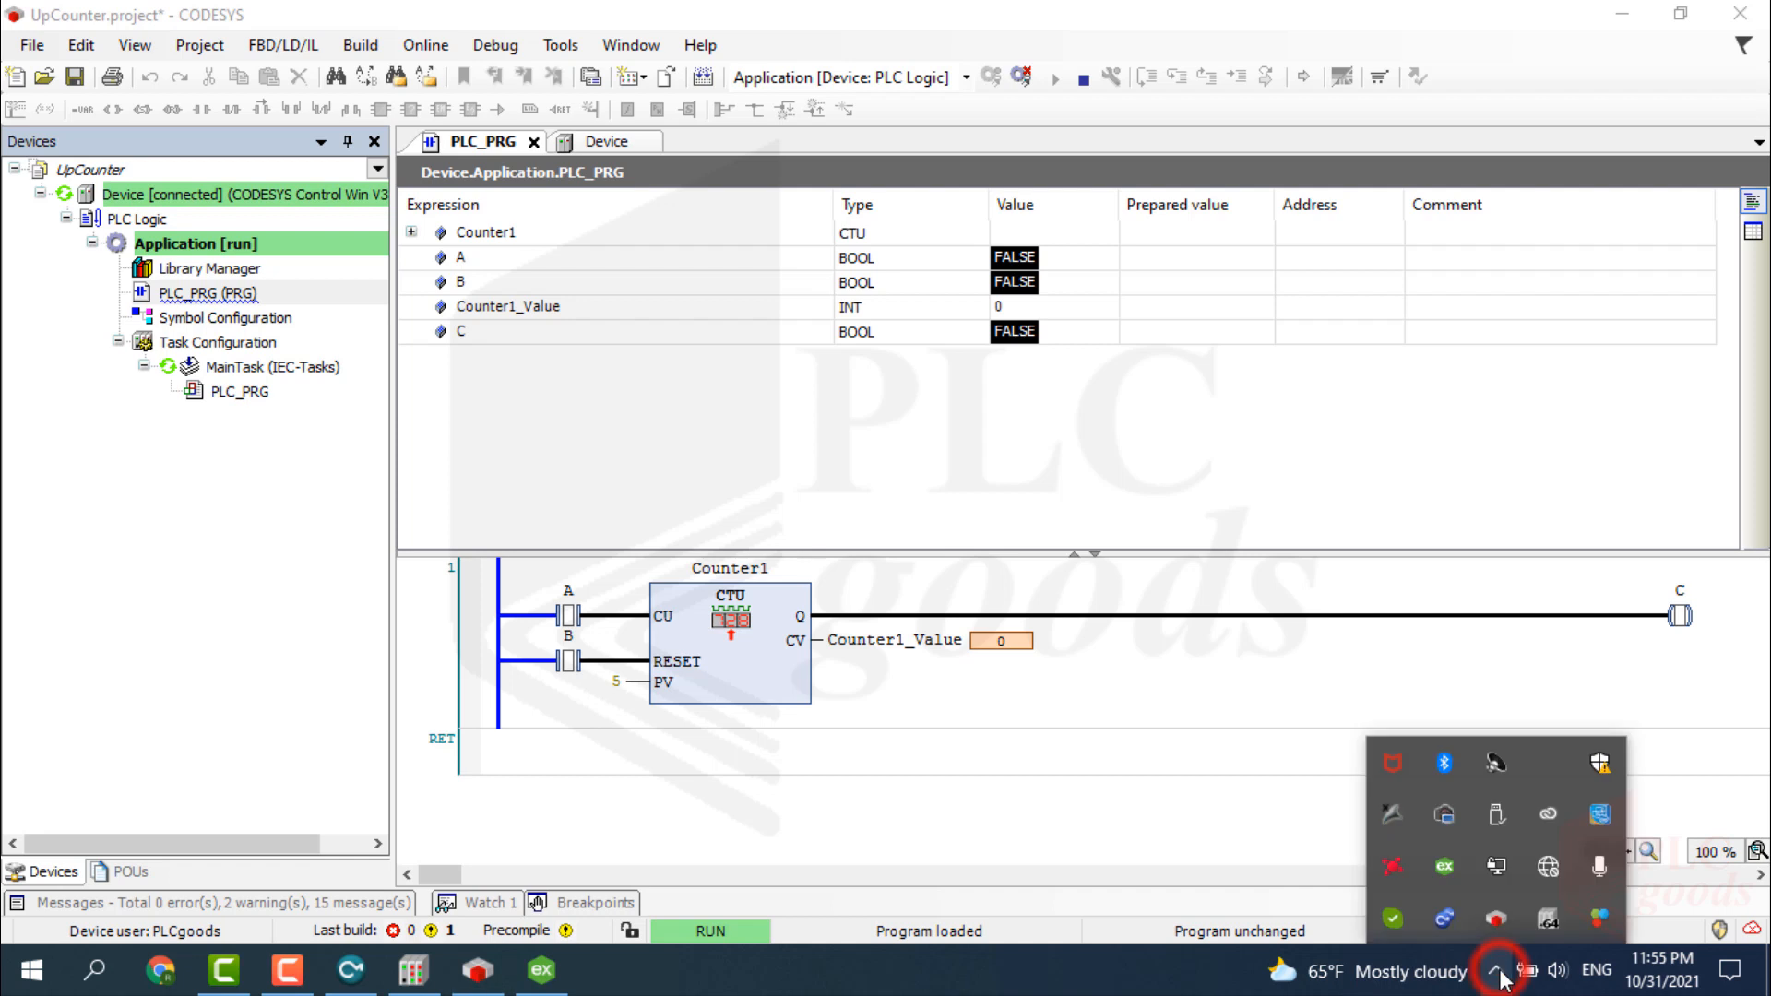
{"action": "right_click", "coordinate": [1440, 867]}
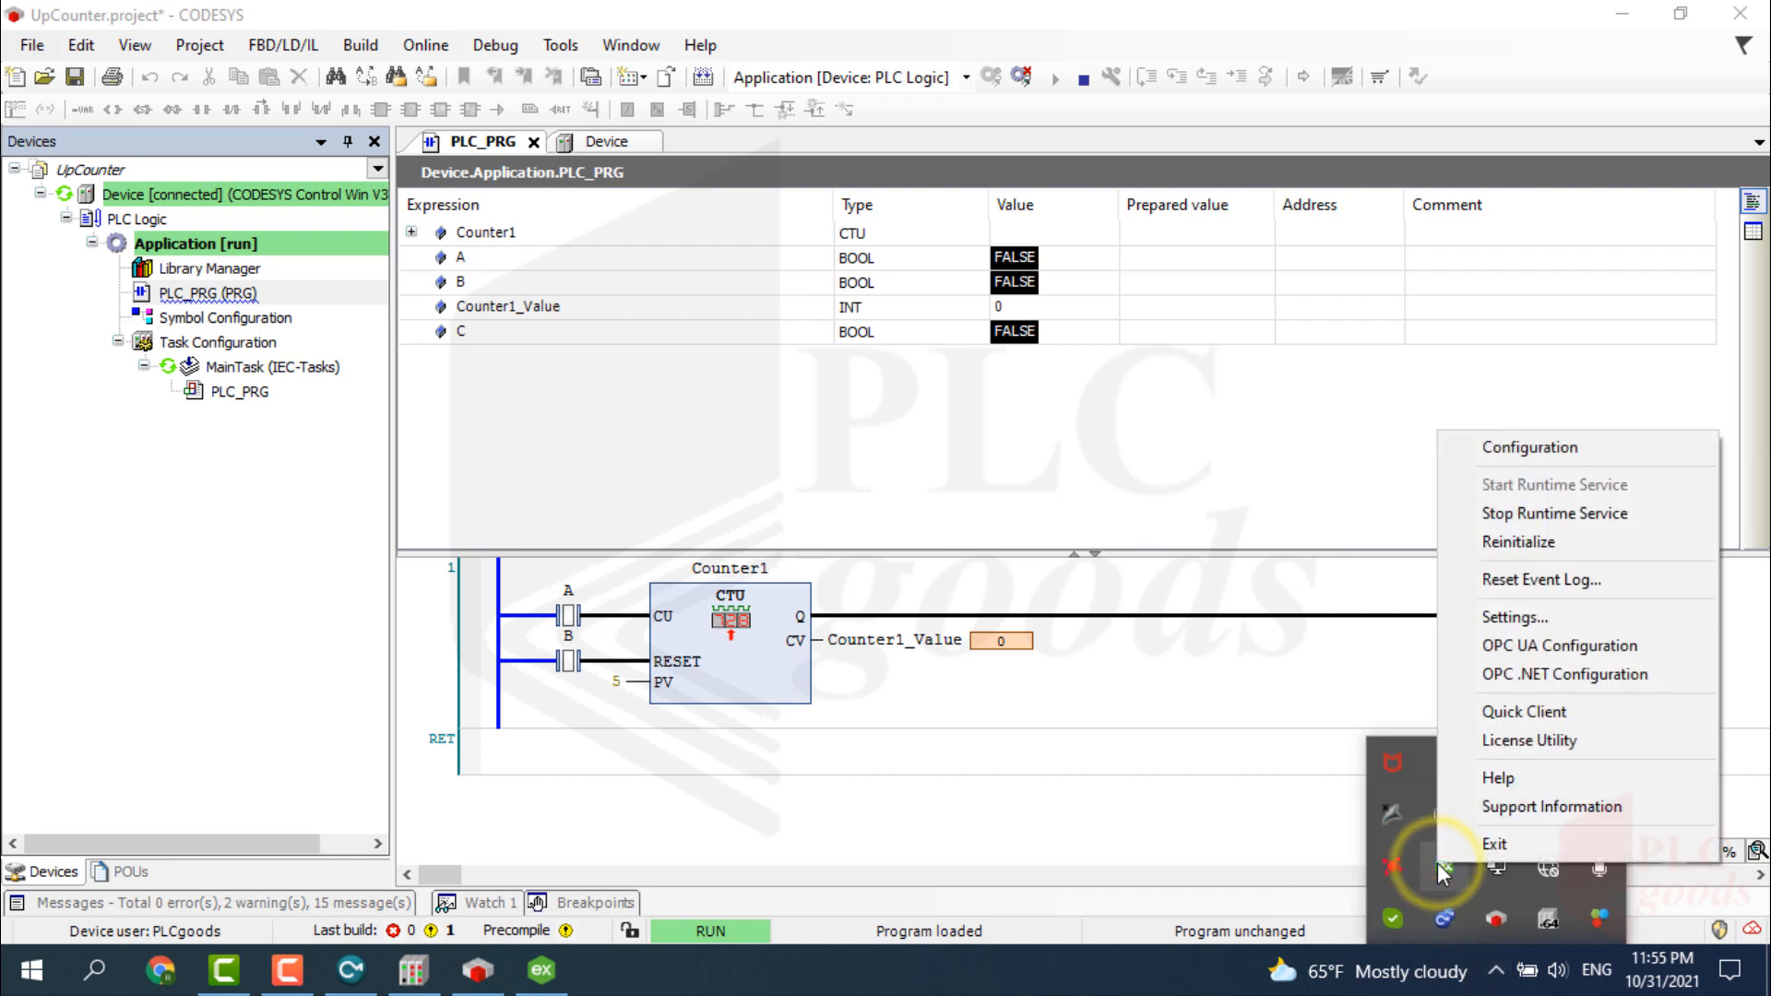
{"action": "left_click", "coordinate": [1498, 446]}
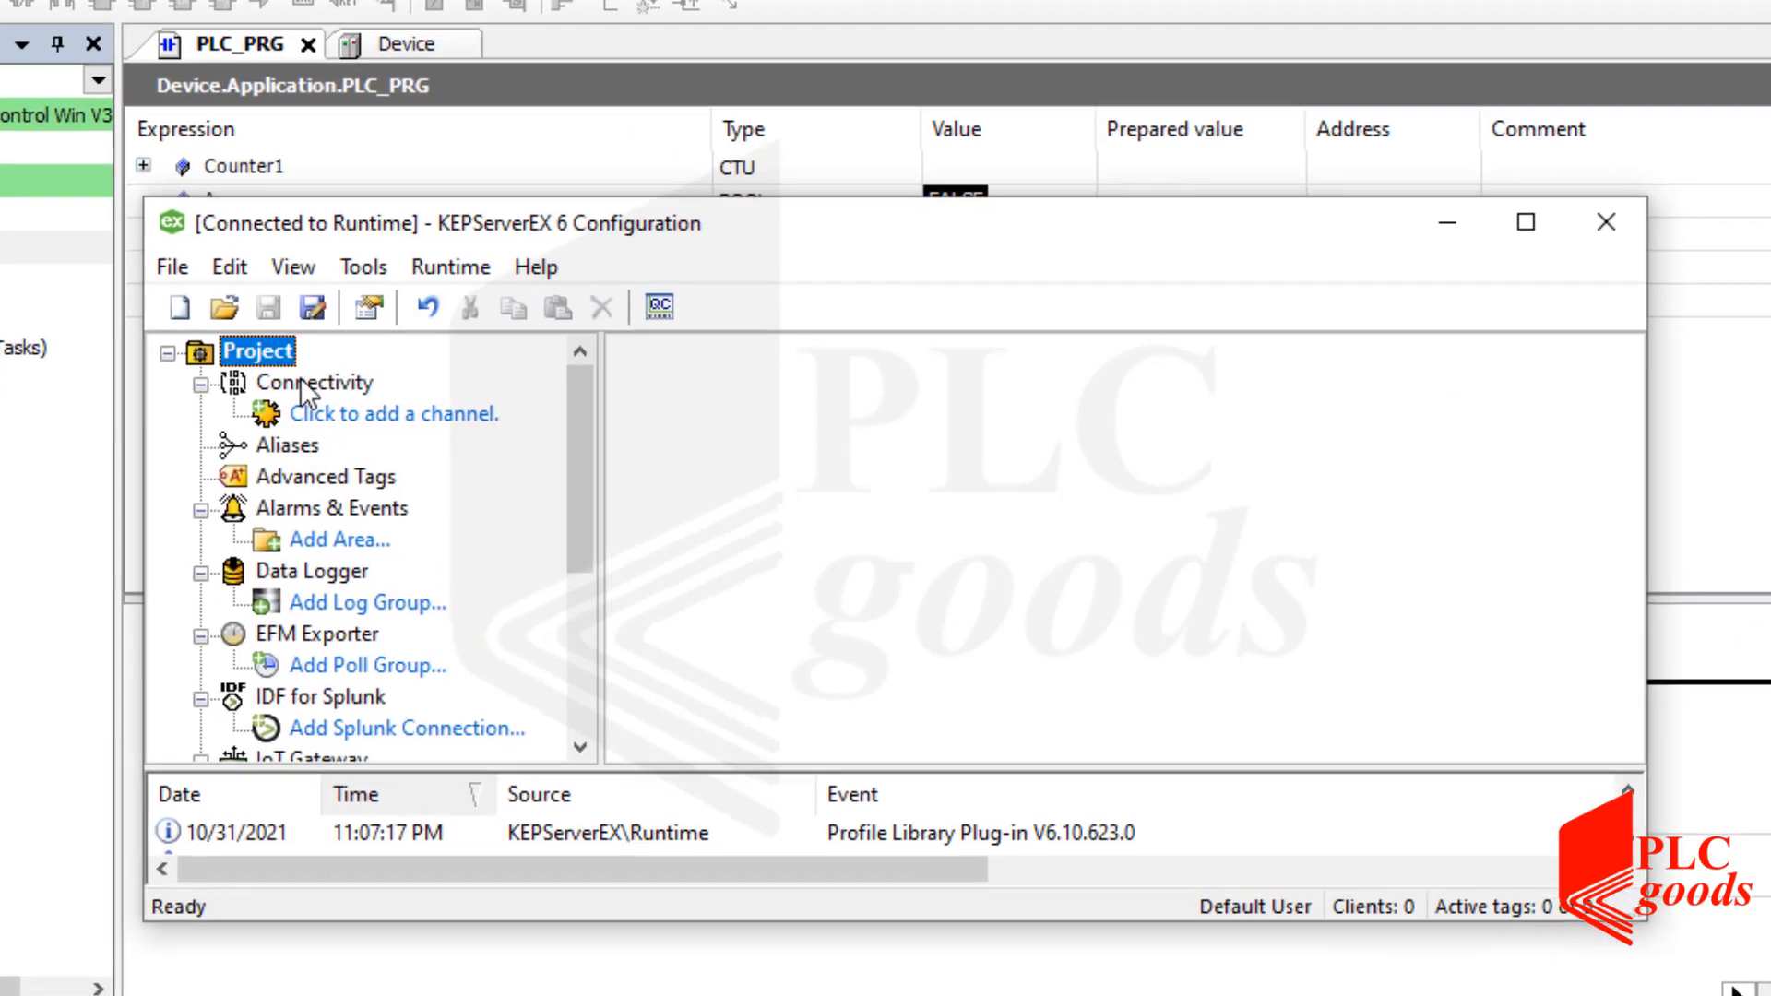
Add a CODESYS-driver channel named Channel1 with default settings and select it in the tree.
{"action": "left_click", "coordinate": [535, 392]}
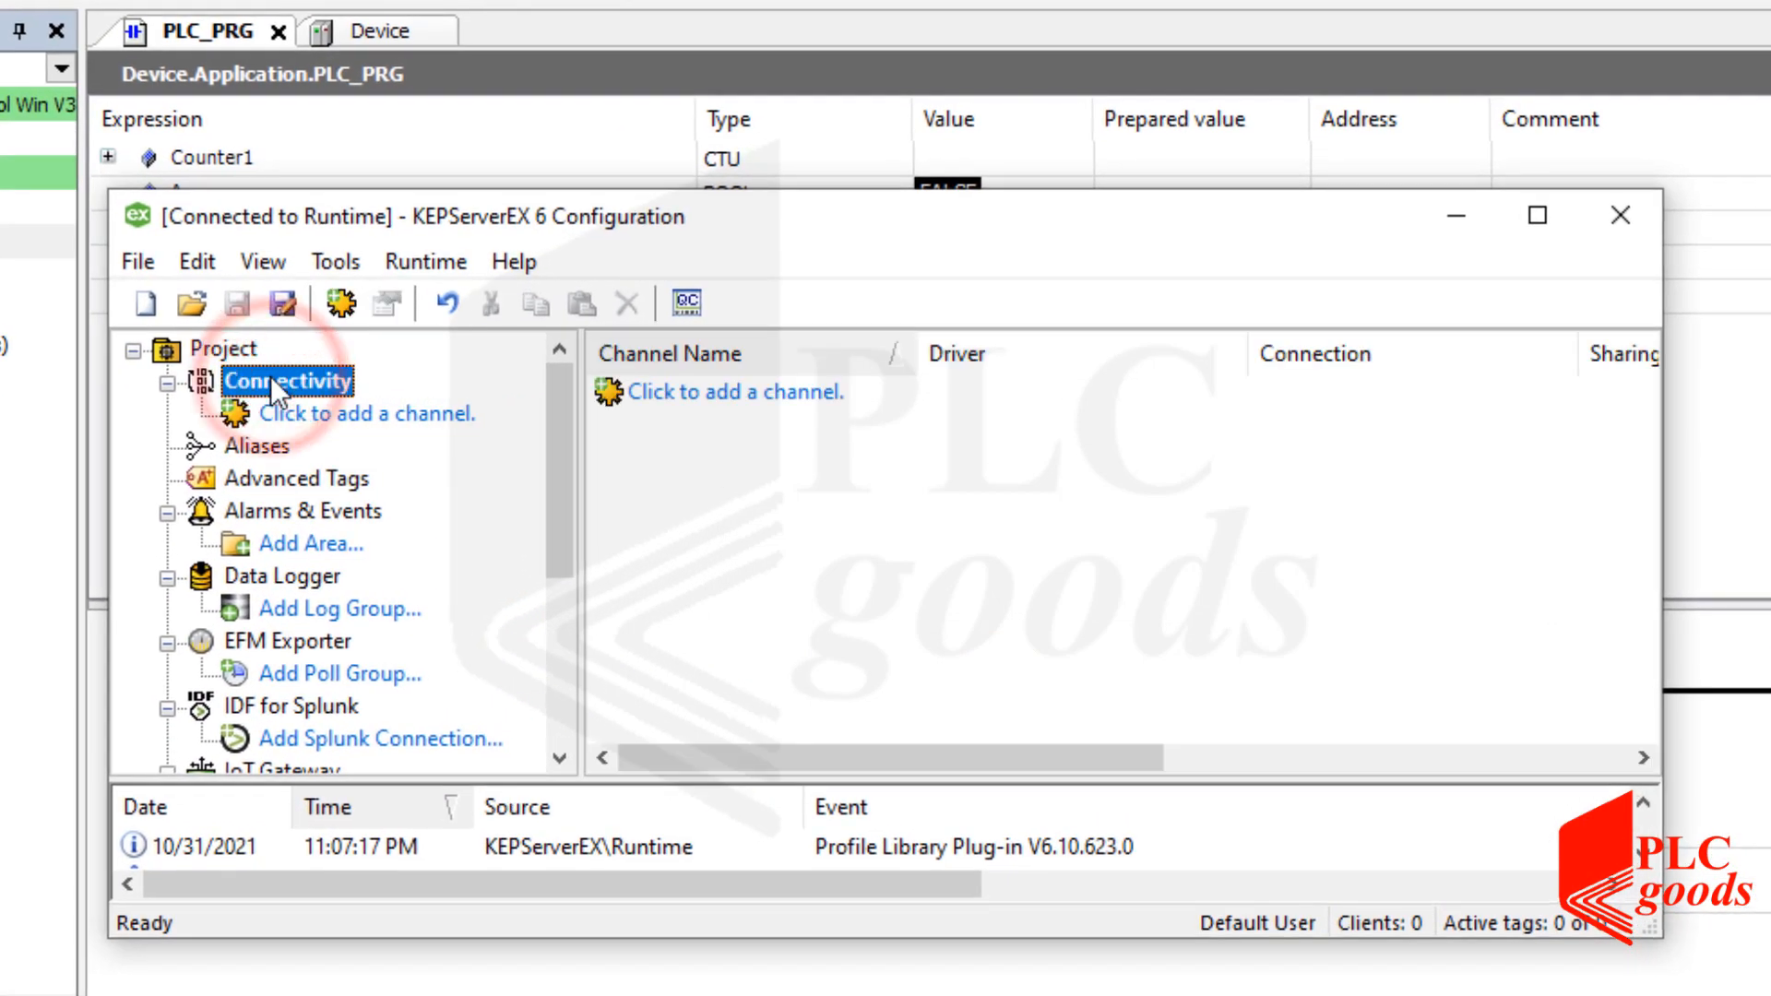
{"action": "left_click", "coordinate": [364, 413]}
{"action": "left_click", "coordinate": [567, 414]}
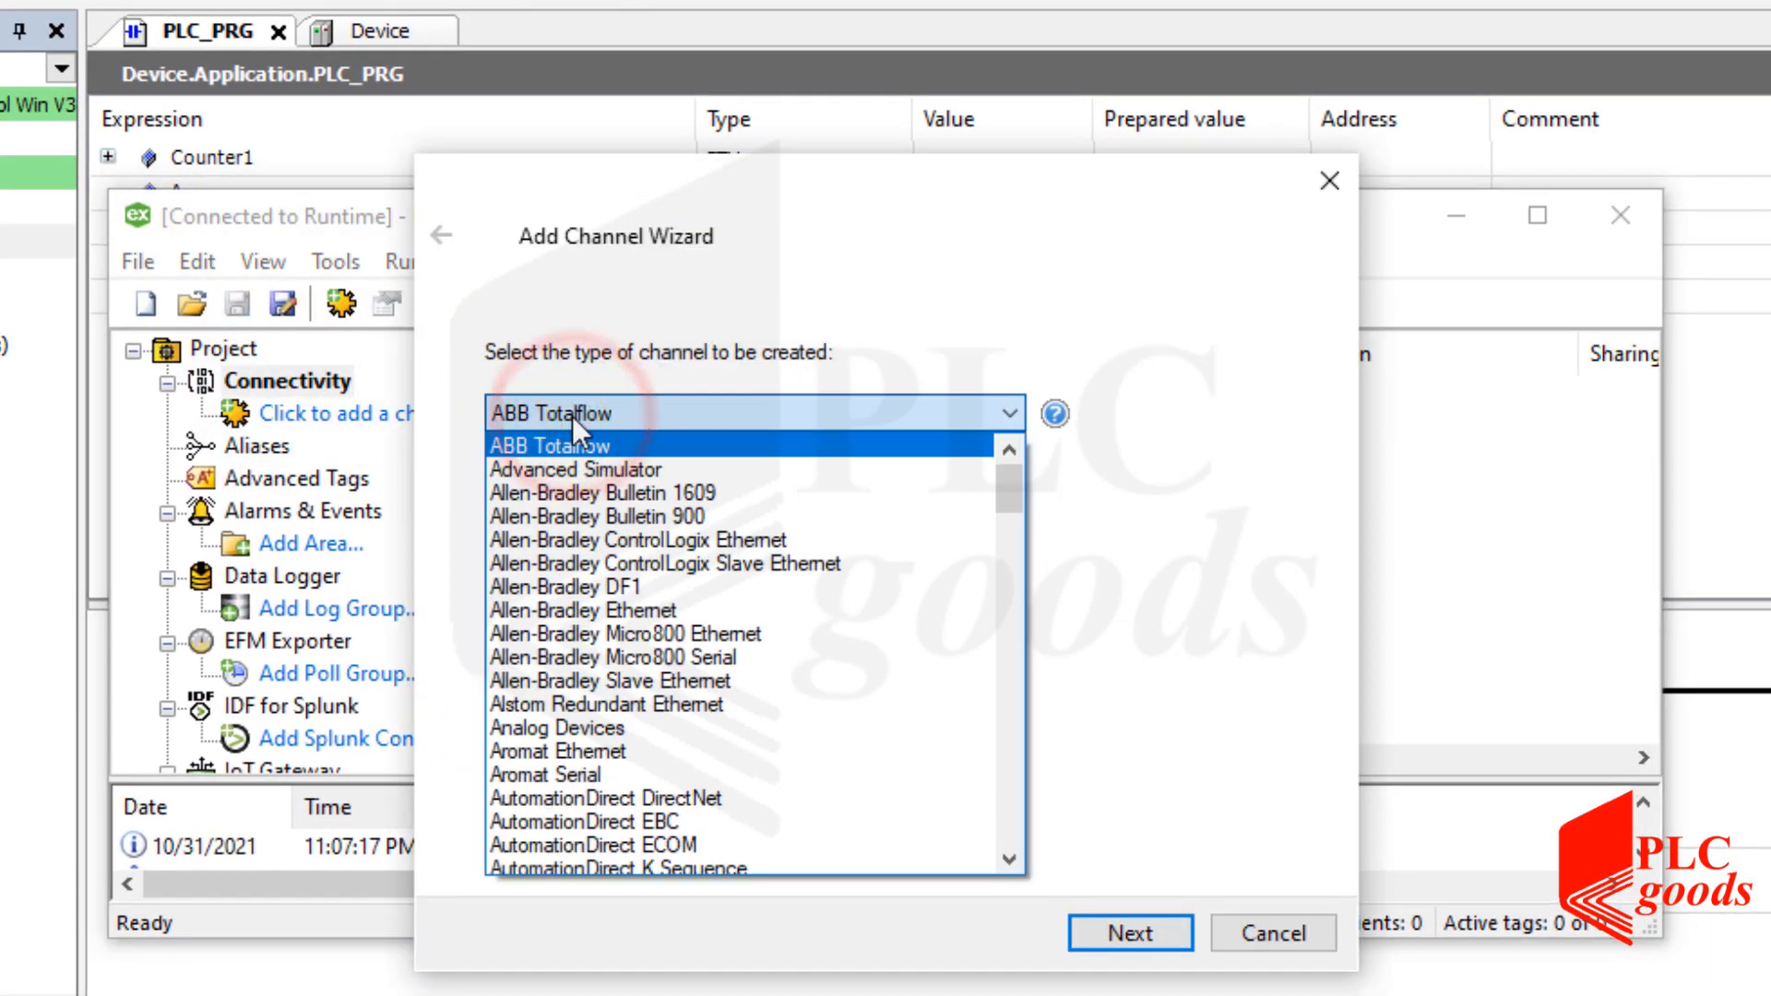
{"action": "left_click_drag", "start_coordinate": [1003, 496], "coordinate": [1001, 533]}
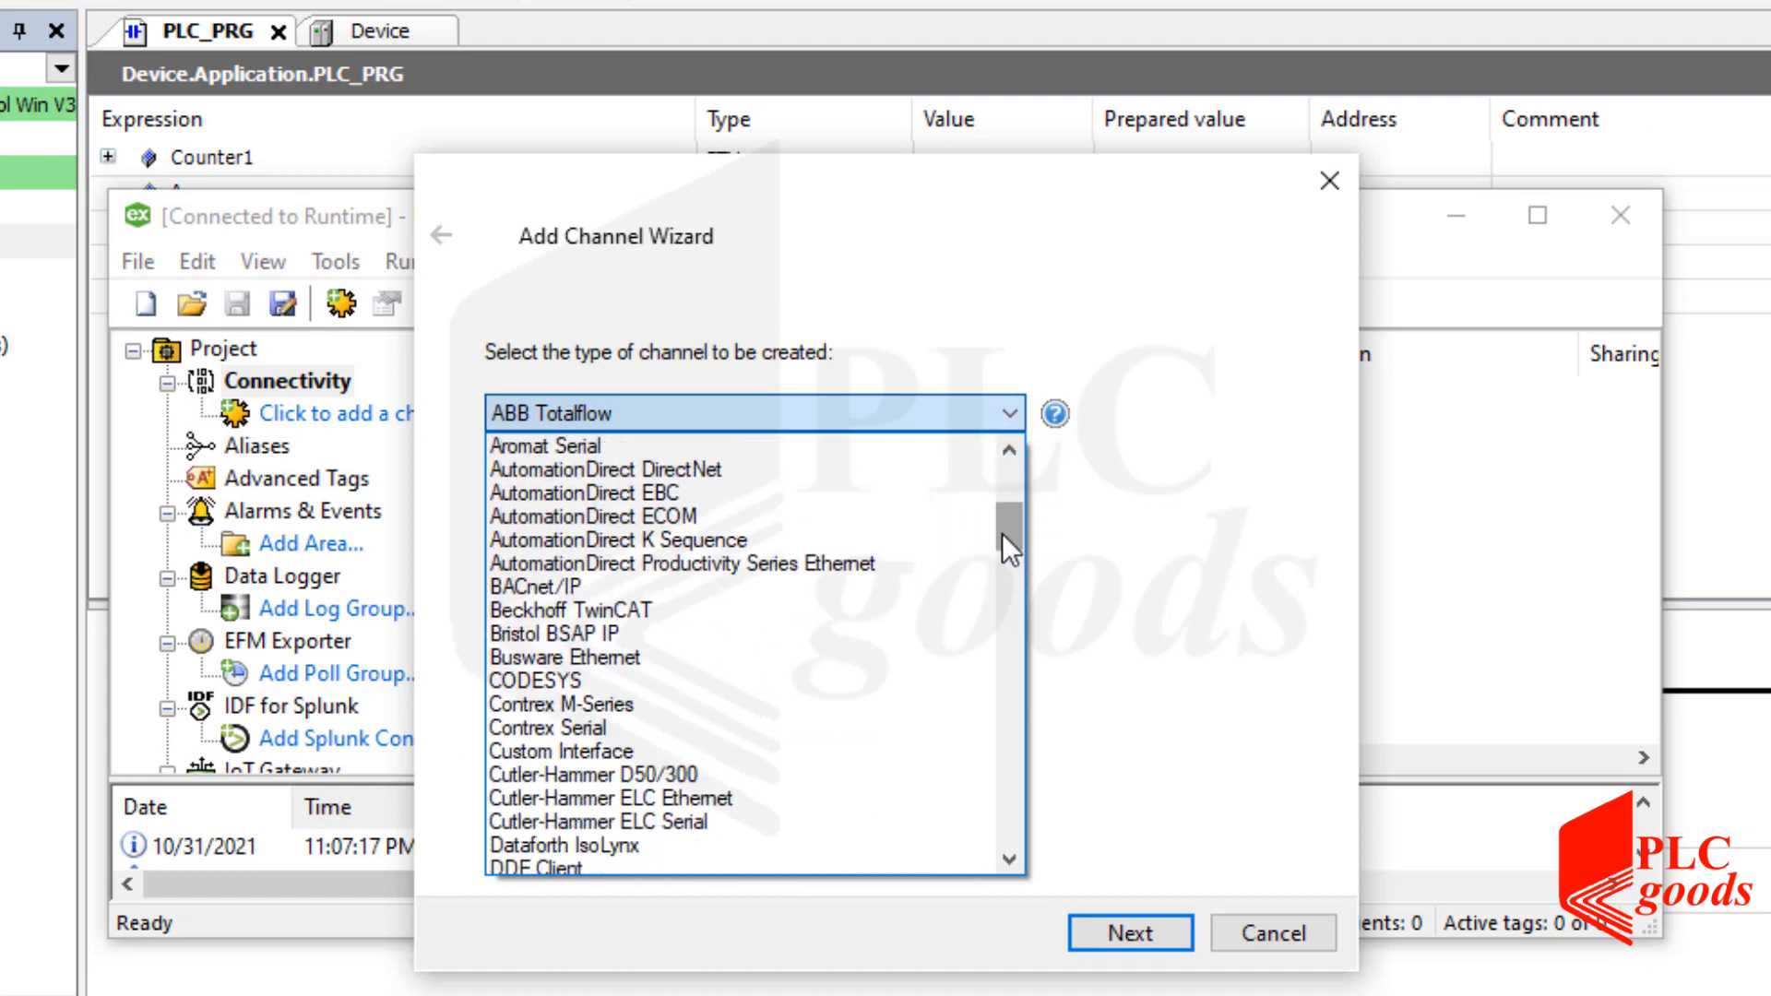
{"action": "left_click", "coordinate": [591, 673]}
{"action": "left_click", "coordinate": [1109, 933]}
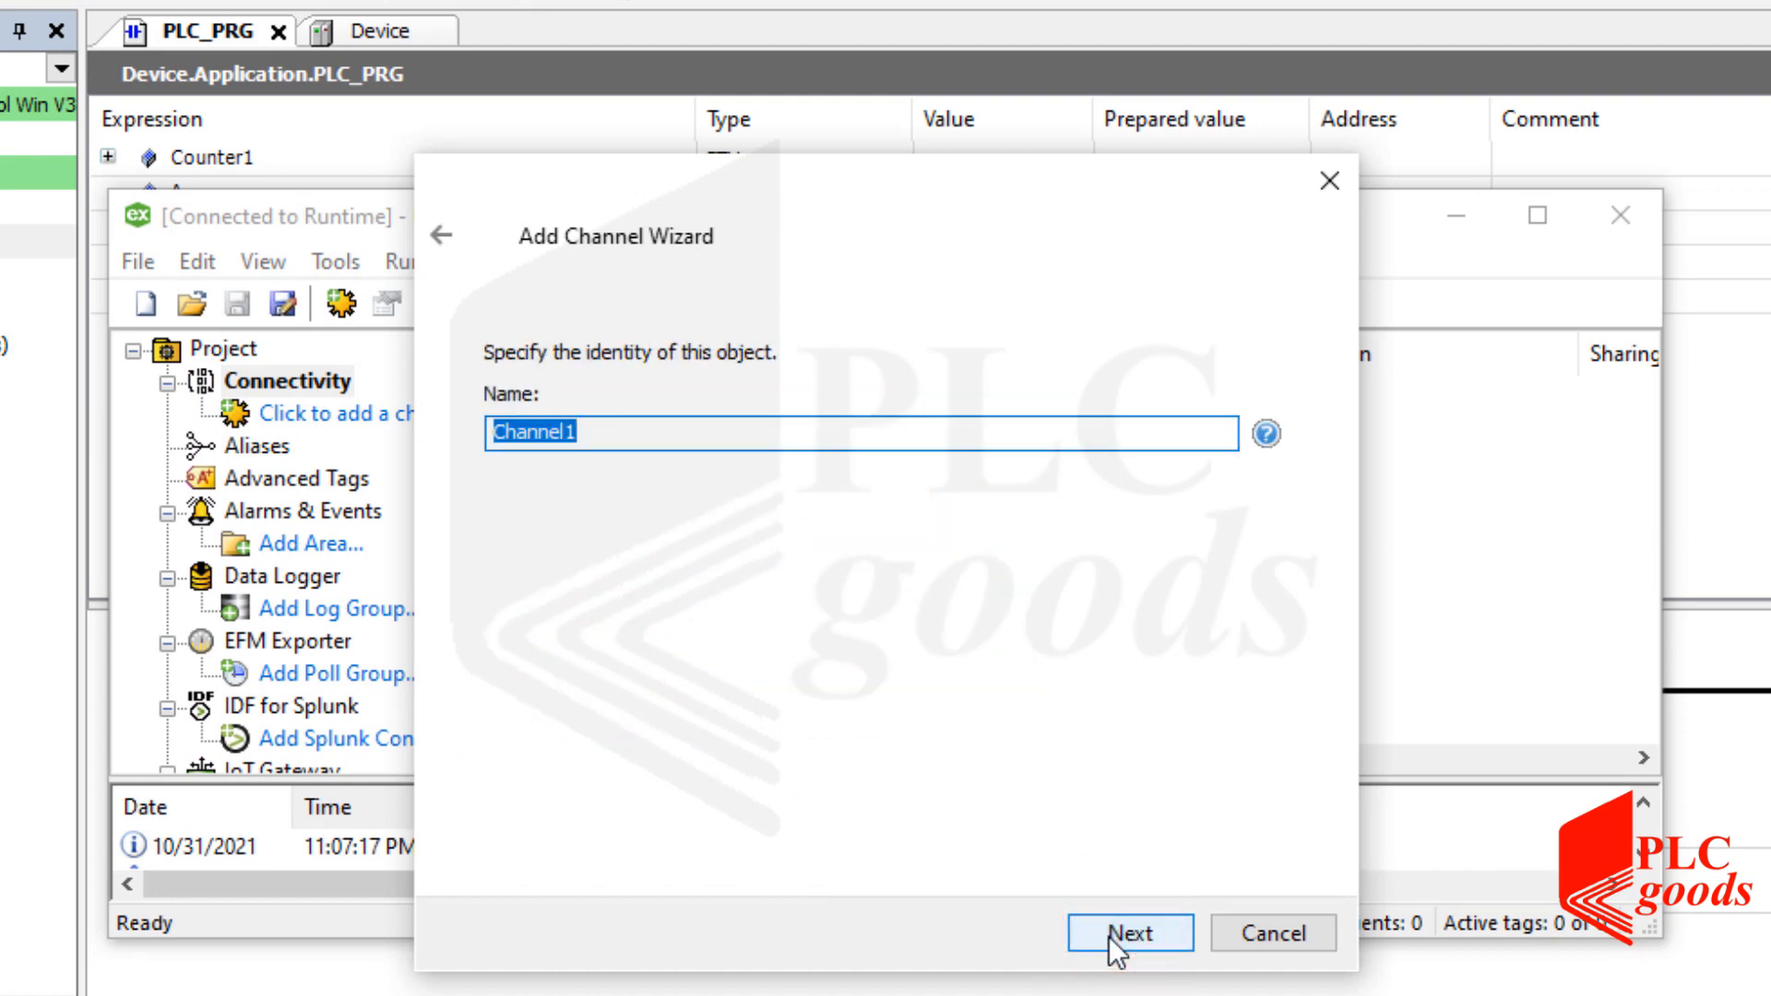
{"action": "left_click", "coordinate": [1109, 933]}
{"action": "left_click", "coordinate": [1109, 933]}
{"action": "left_click", "coordinate": [1109, 934]}
{"action": "left_click", "coordinate": [1109, 935]}
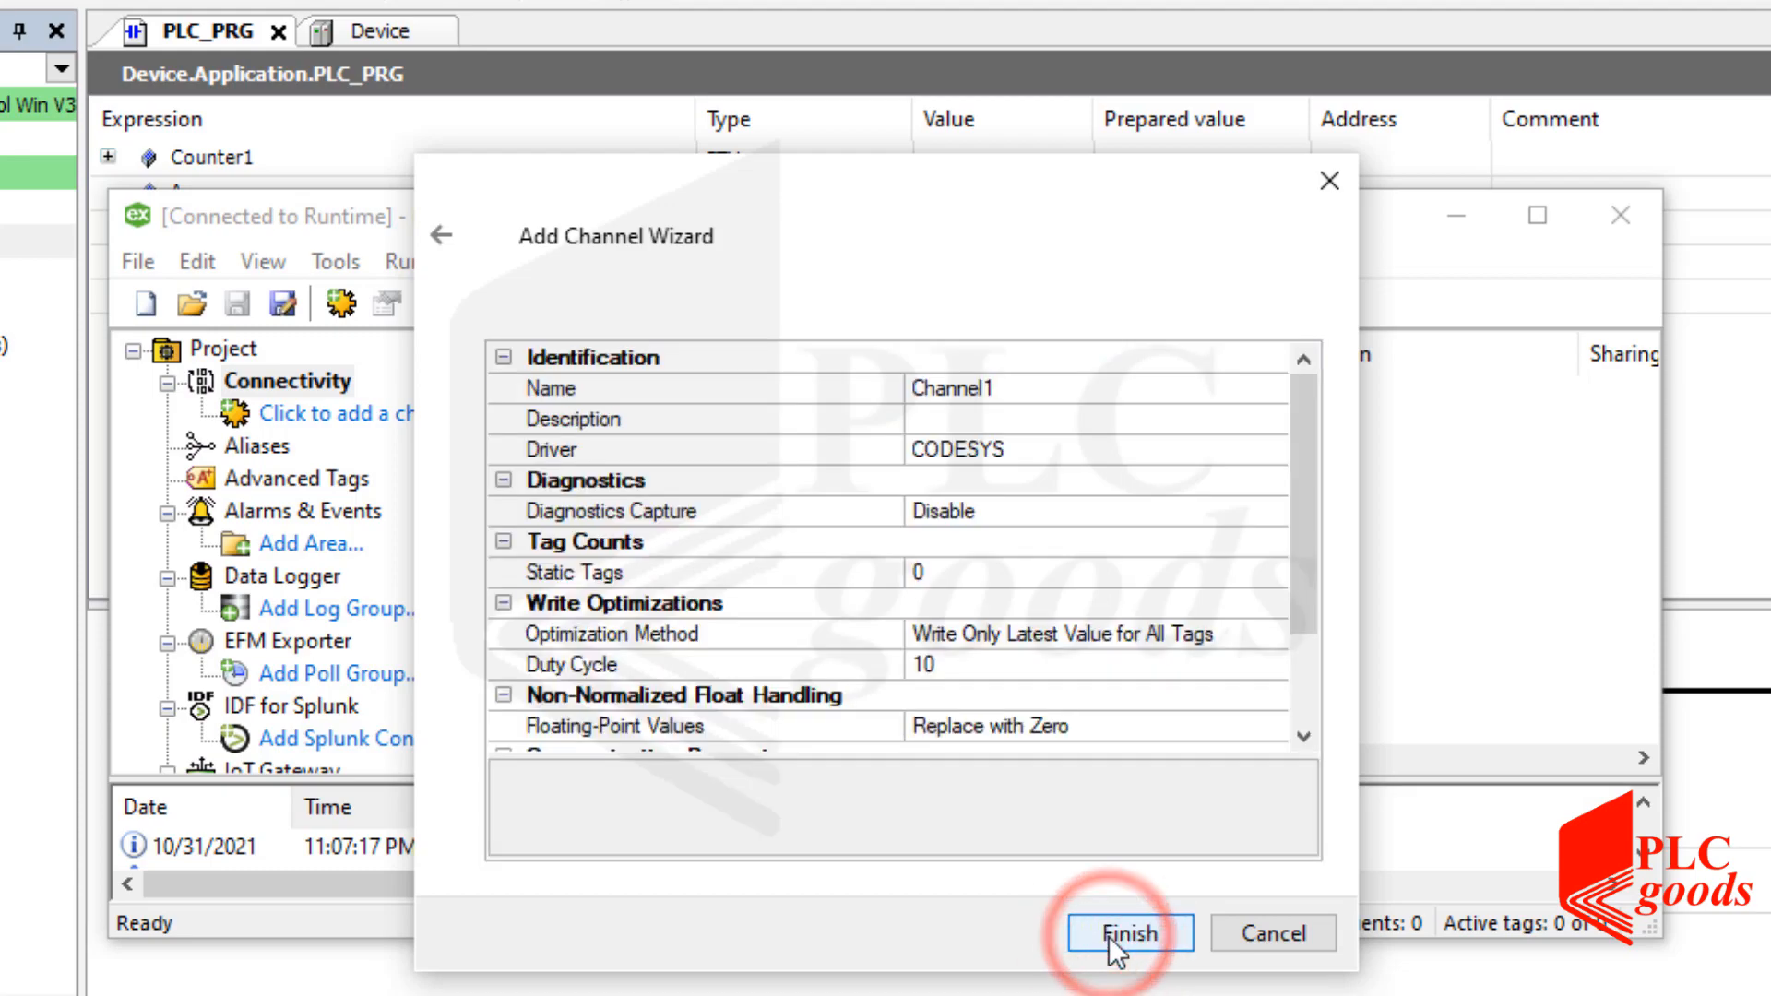
{"action": "left_click", "coordinate": [1109, 935]}
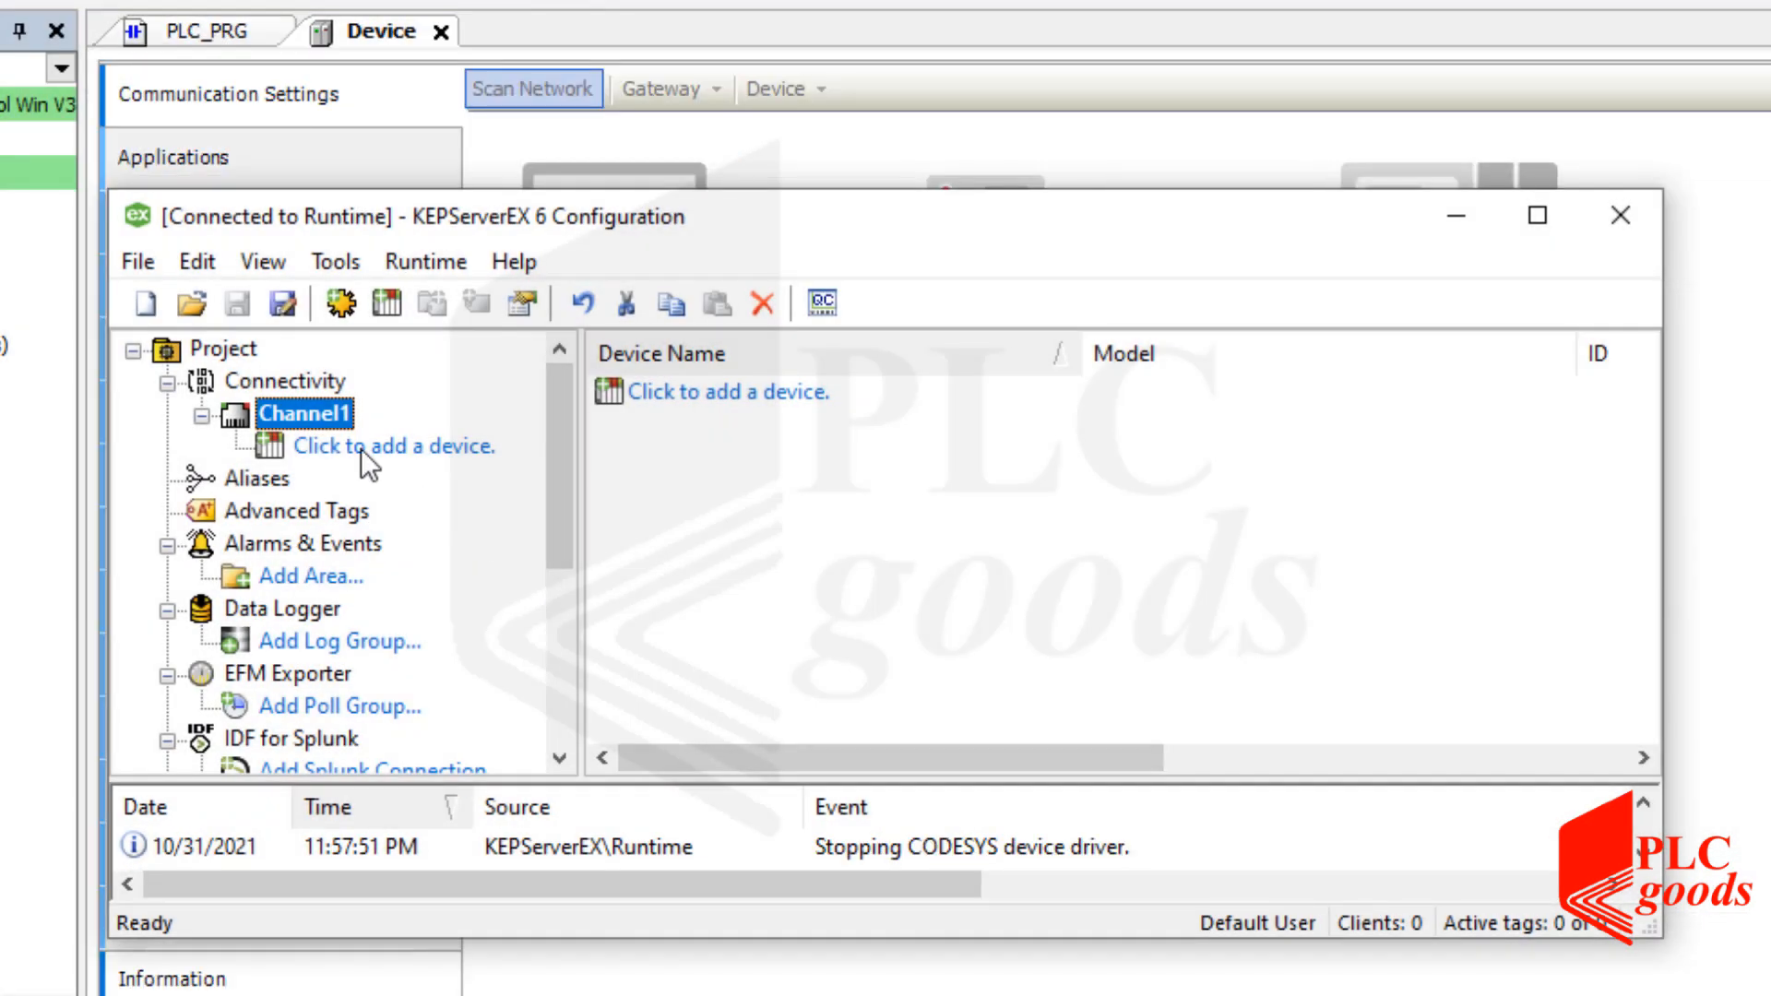
{"action": "left_click", "coordinate": [309, 410]}
Run Device Discovery on Channel1 and add the found CODESYS Control Win runtime device.
{"action": "right_click", "coordinate": [308, 410]}
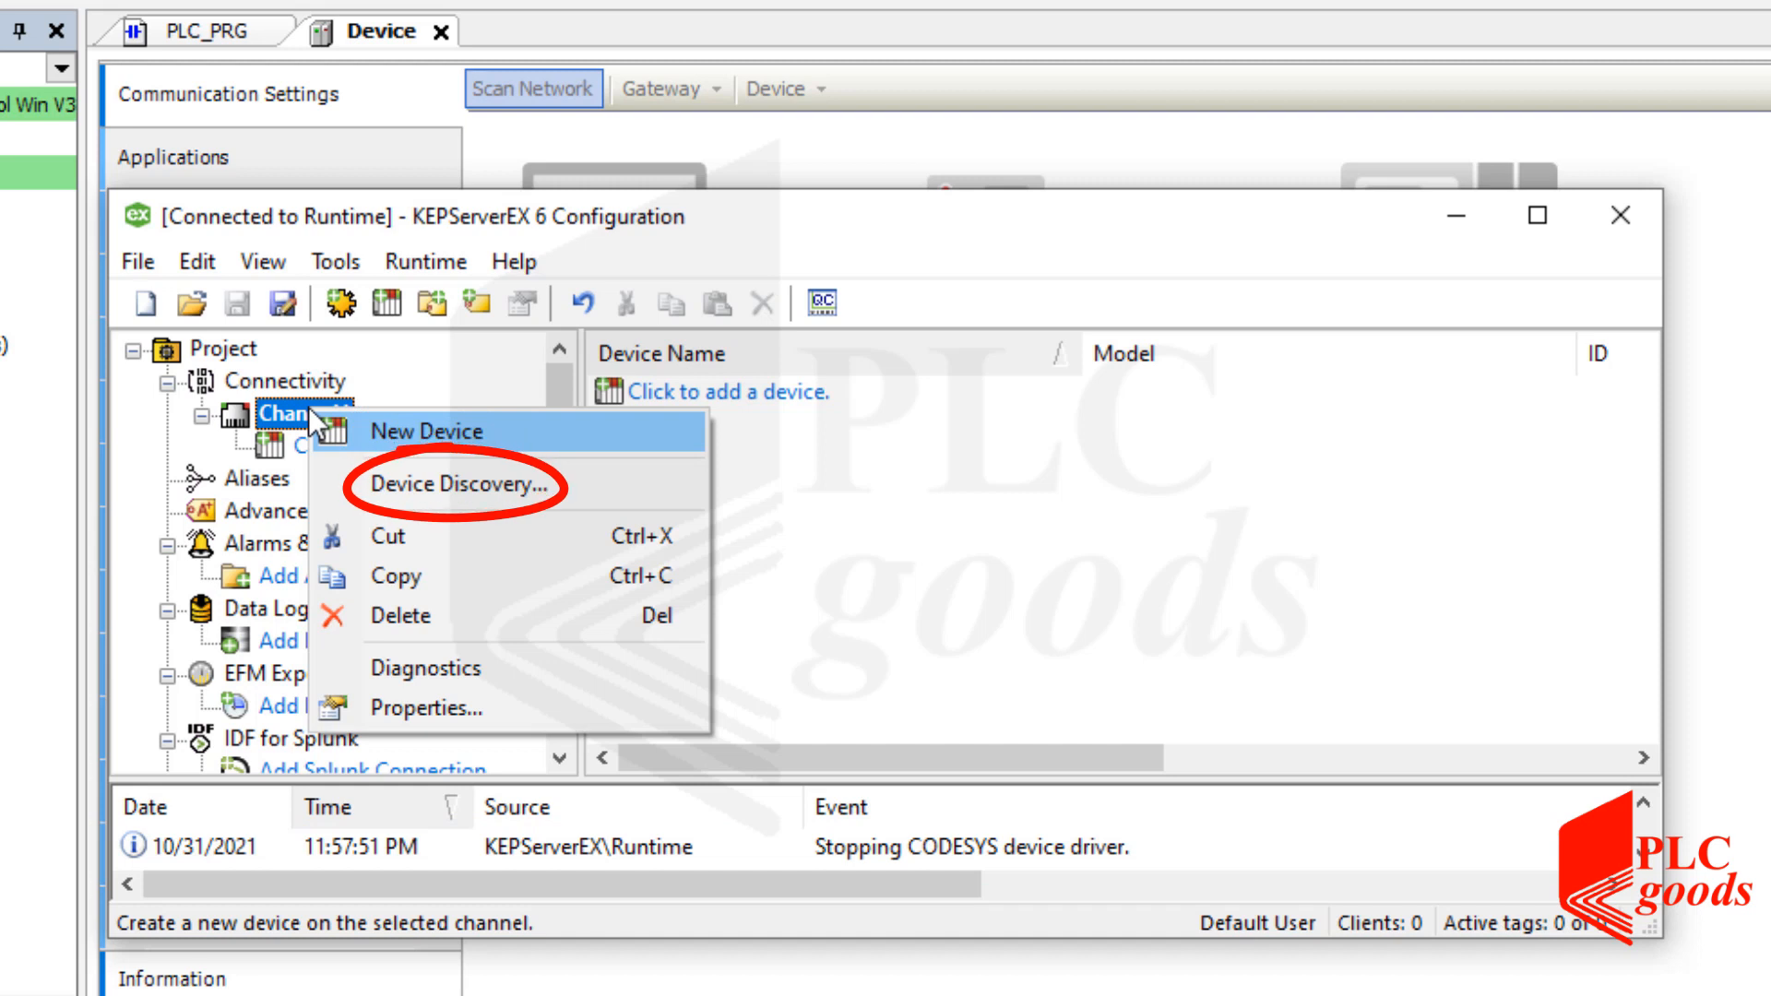
{"action": "left_click", "coordinate": [434, 475]}
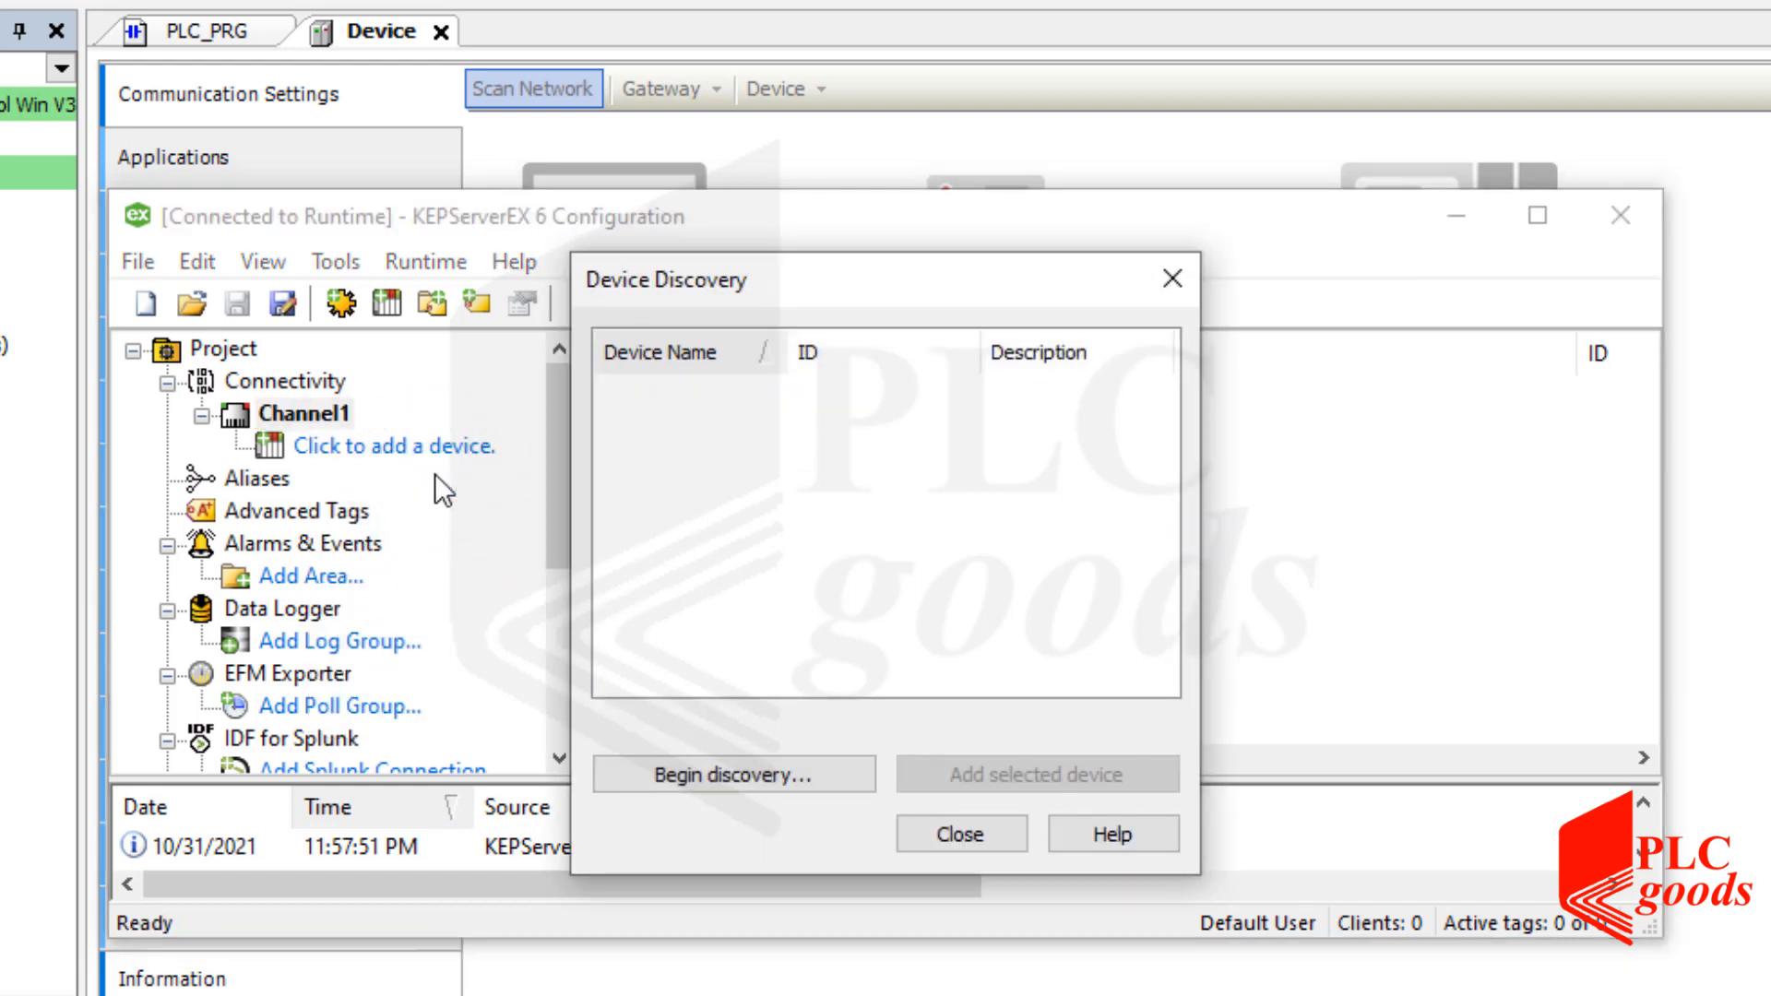
{"action": "left_click", "coordinate": [736, 774]}
{"action": "left_click", "coordinate": [771, 695]}
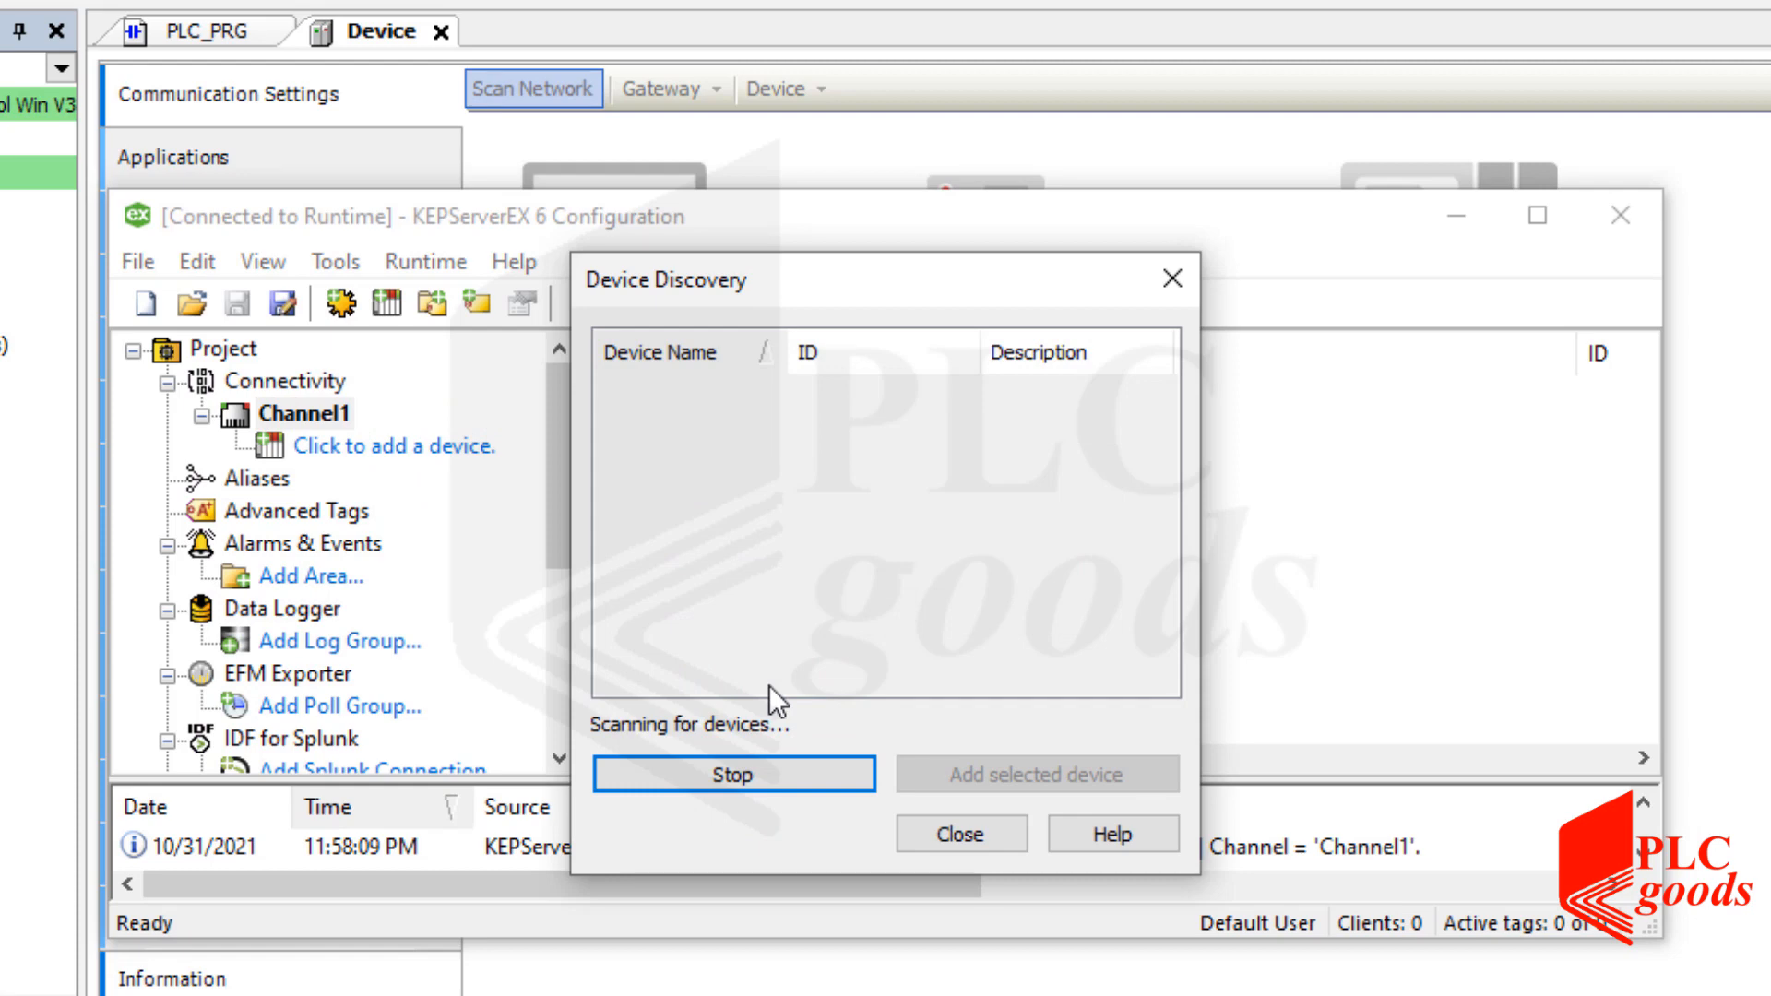
{"action": "left_click", "coordinate": [827, 395]}
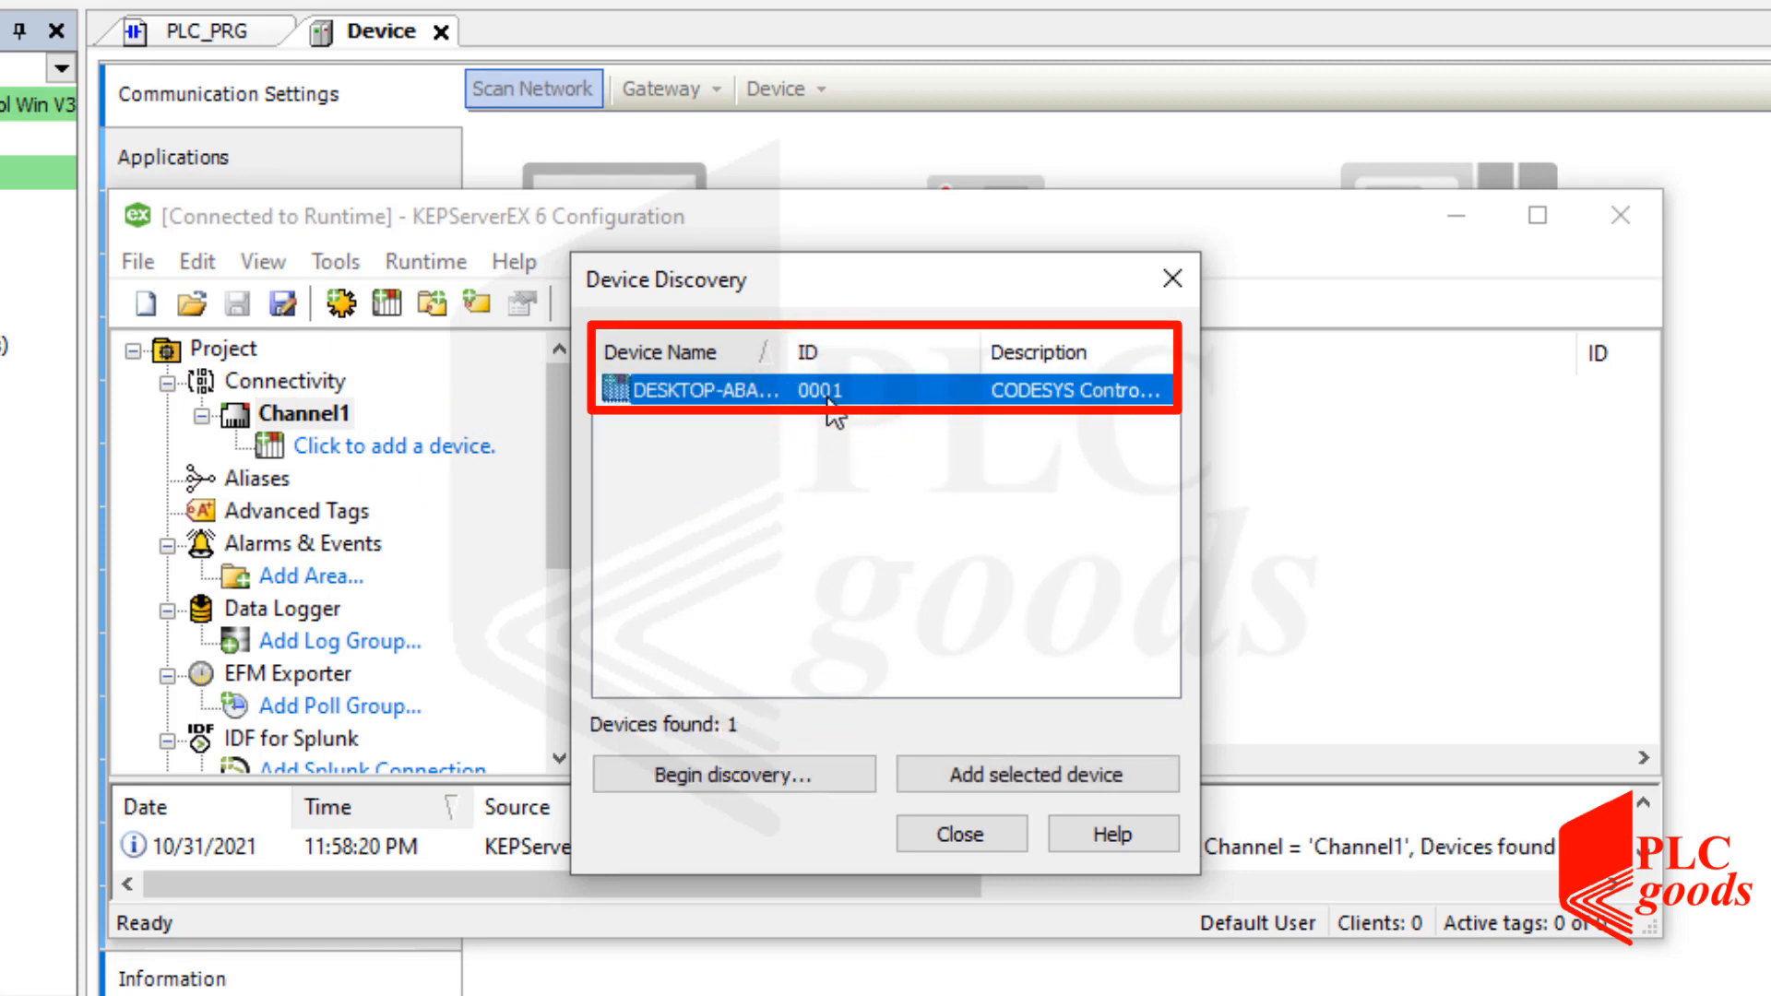
{"action": "left_click", "coordinate": [1000, 773]}
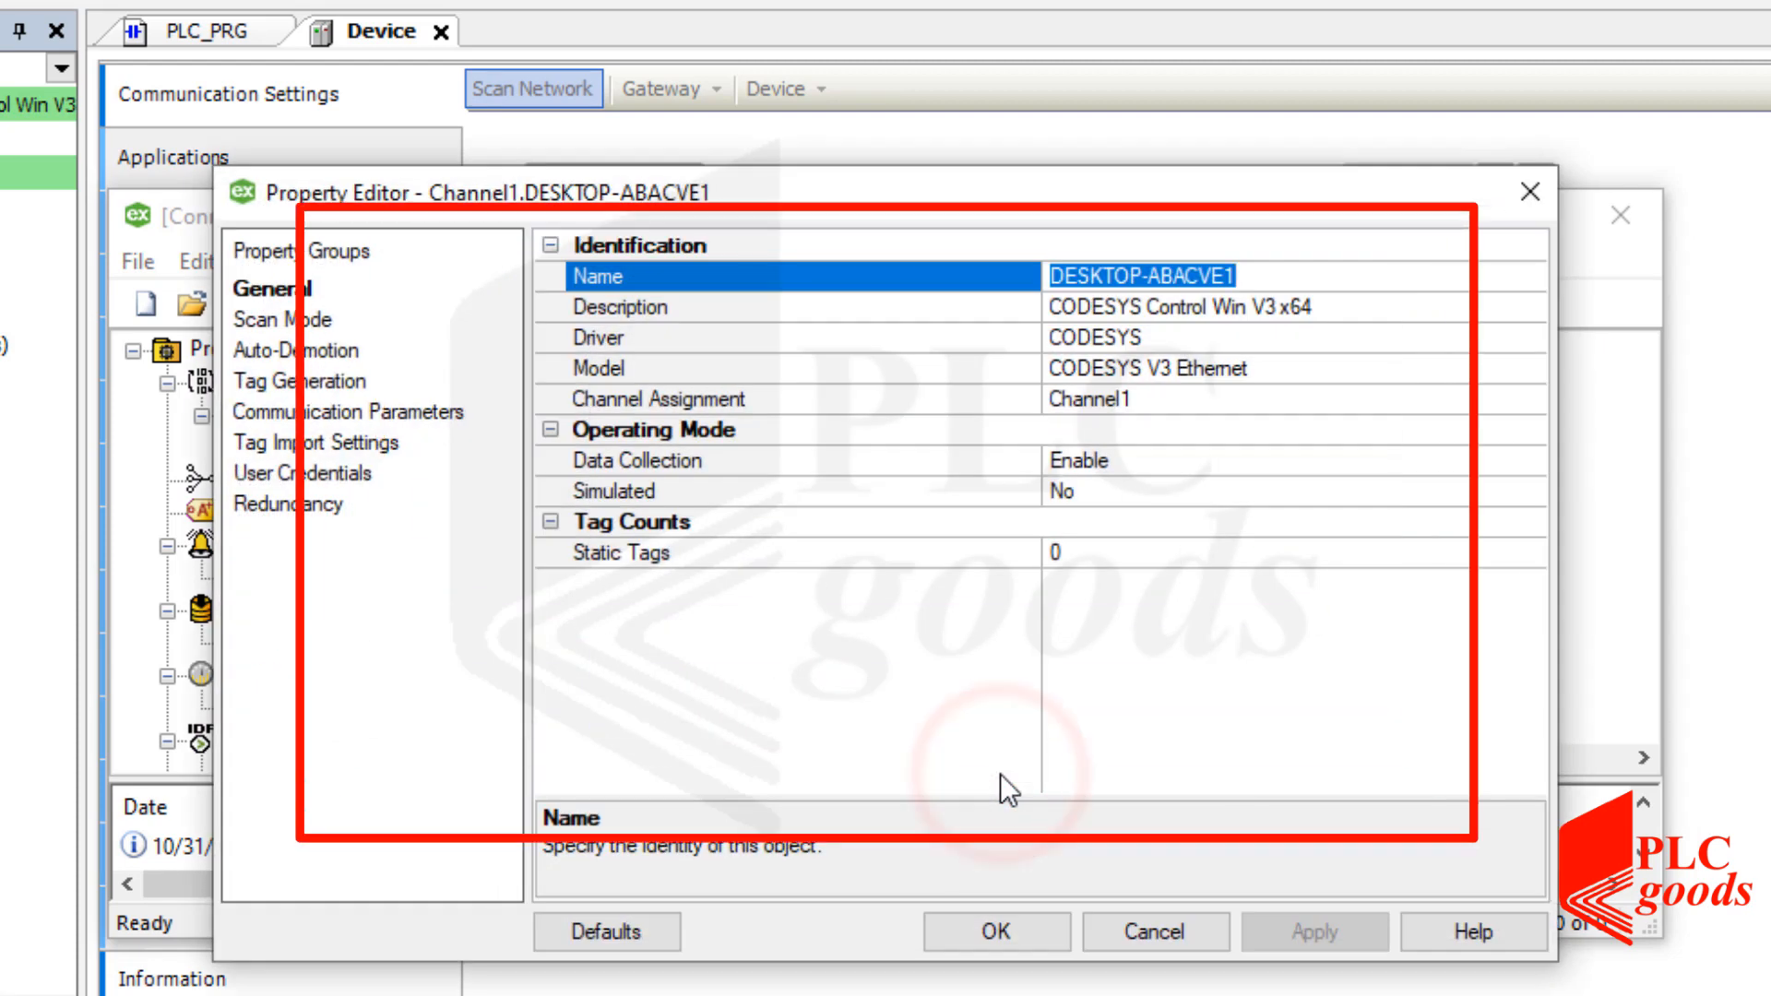
Enter the PLC login username and password under the device's User Credentials, then close discovery.
{"action": "left_click", "coordinate": [296, 318]}
{"action": "left_click", "coordinate": [310, 379]}
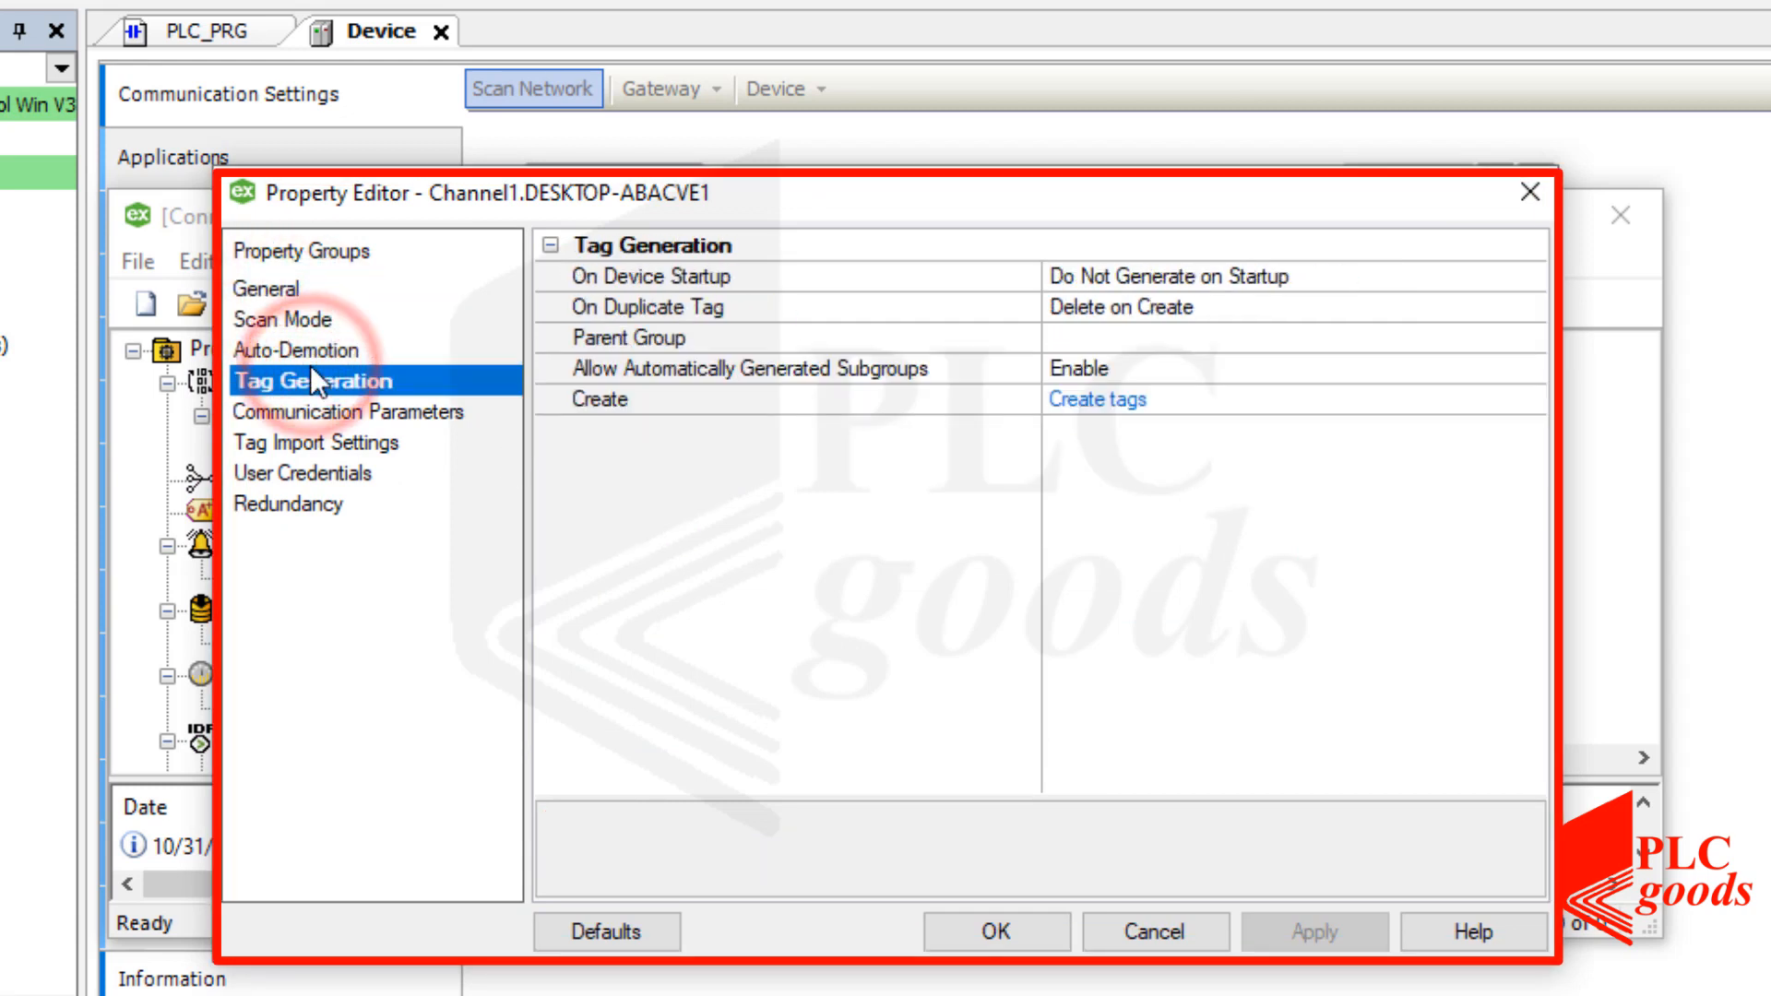
{"action": "left_click", "coordinate": [310, 411]}
{"action": "left_click", "coordinate": [314, 444]}
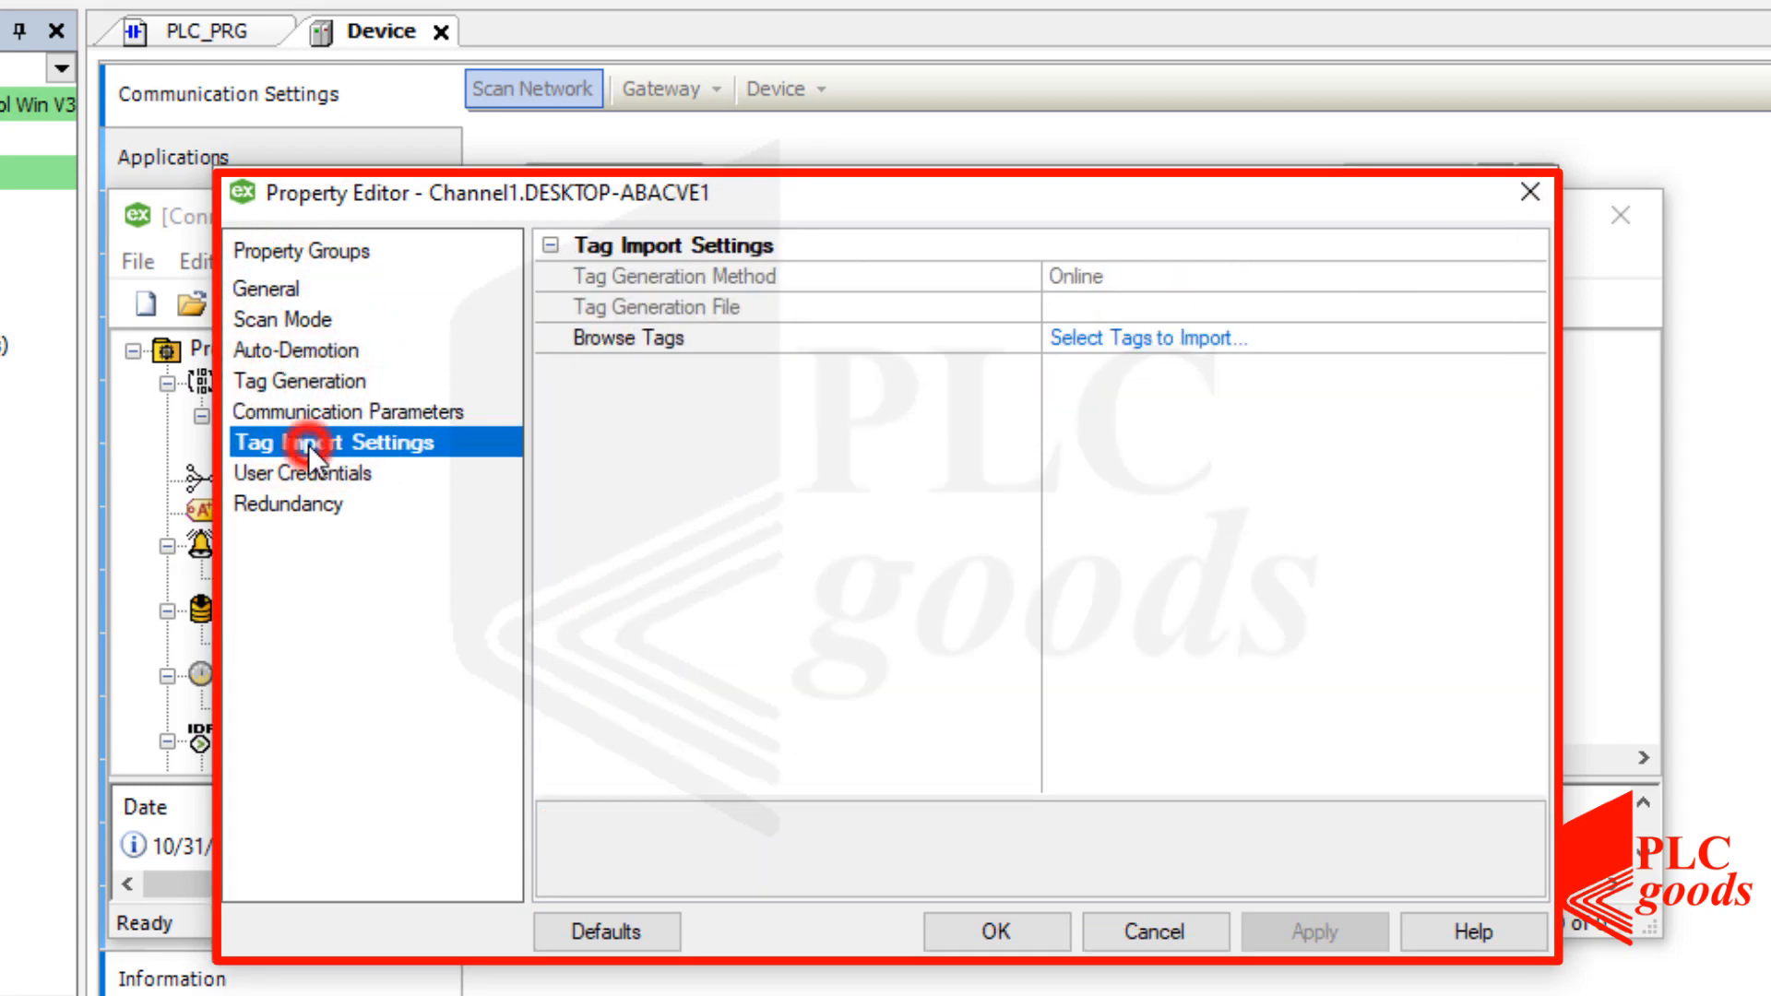
{"action": "left_click", "coordinate": [313, 474]}
{"action": "left_click", "coordinate": [1054, 276]}
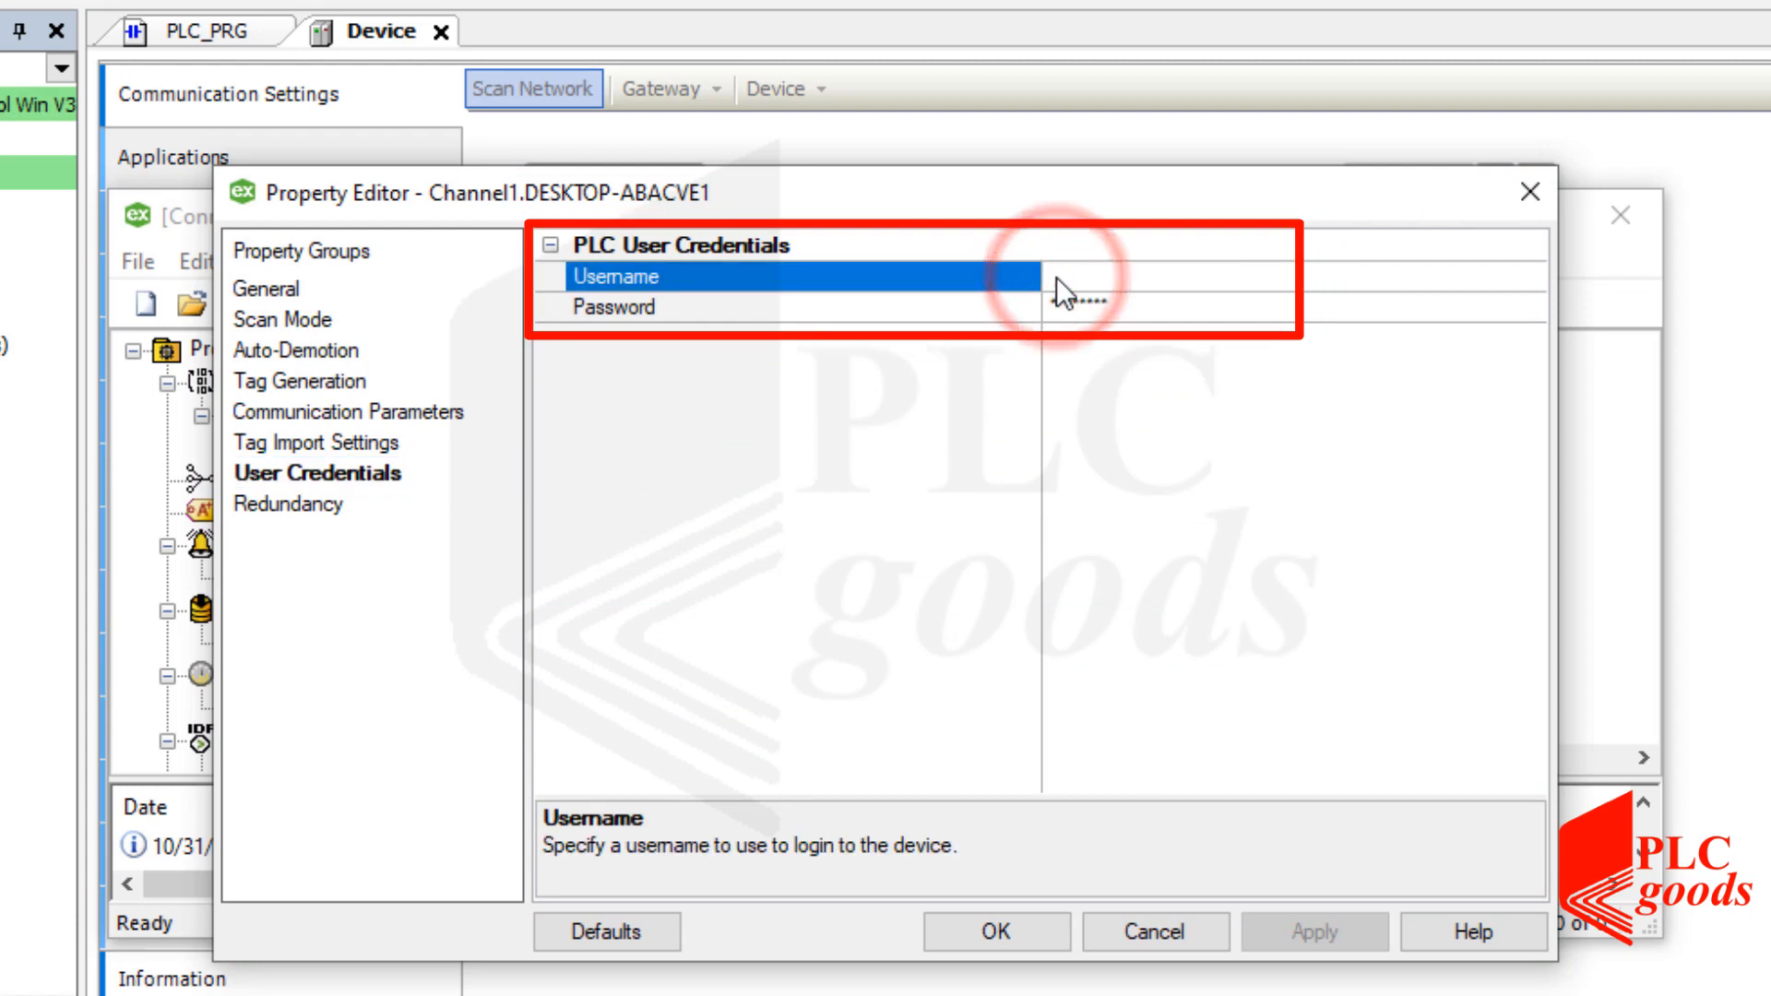
{"action": "type", "text": "PLCgoods"}
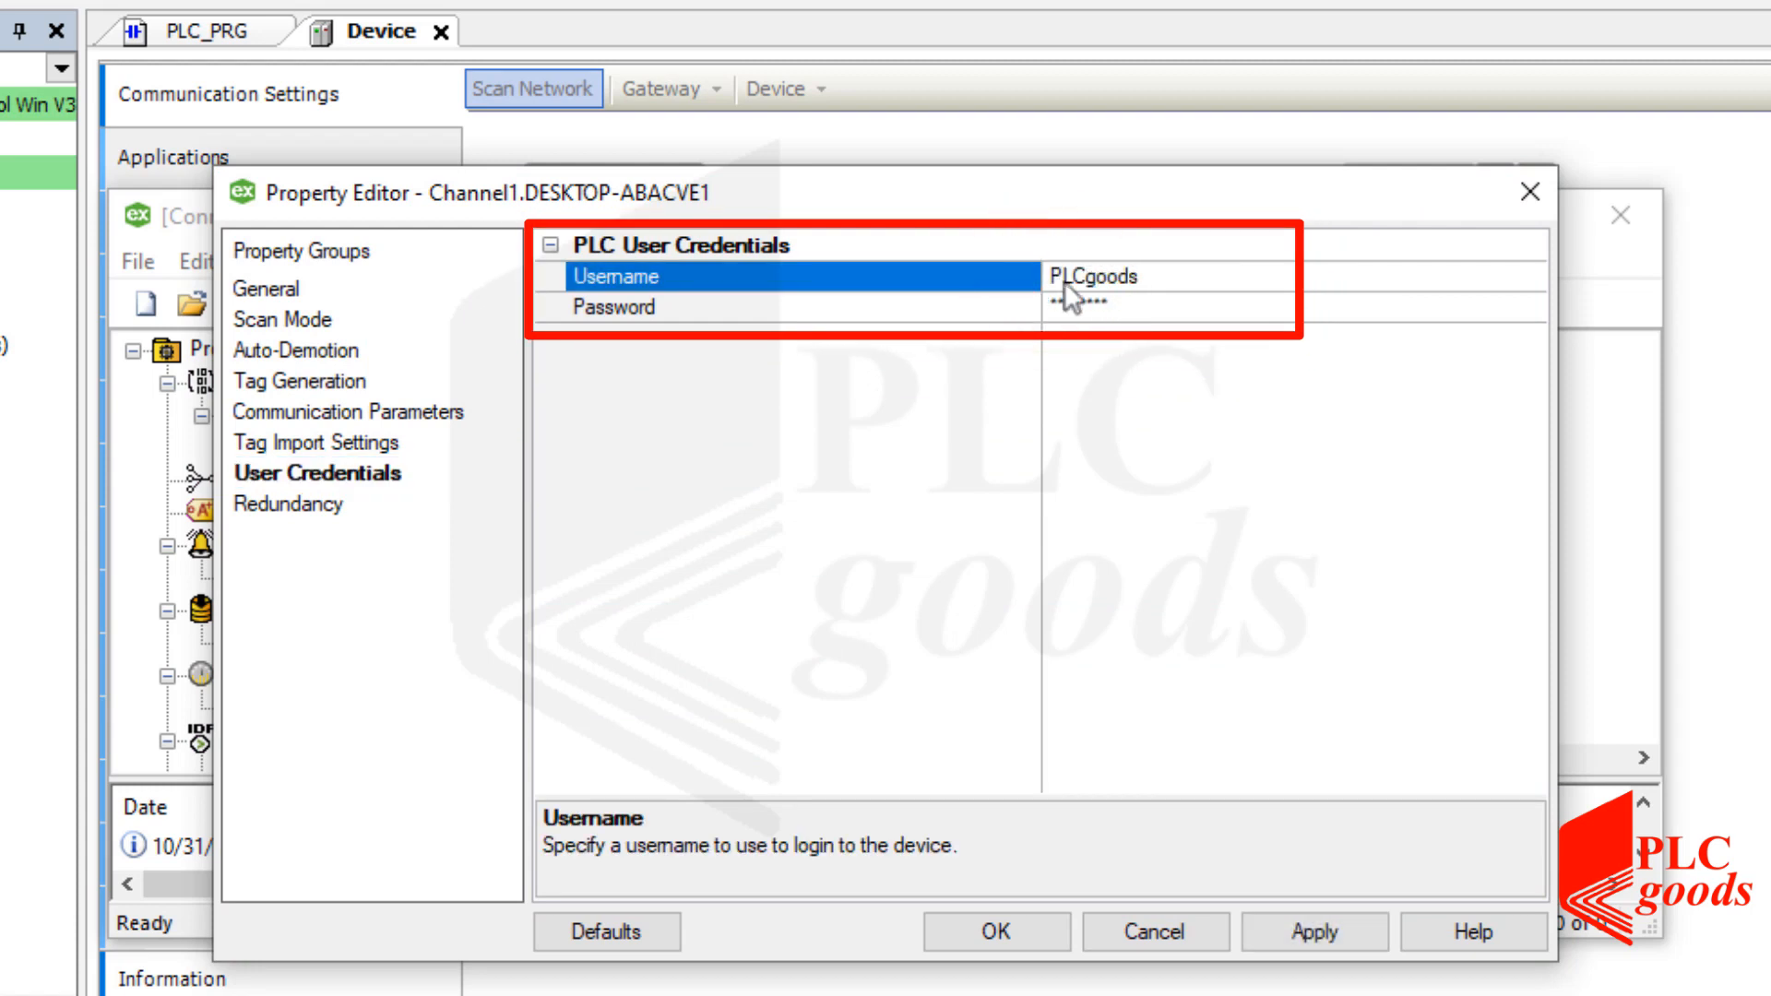
{"action": "left_click", "coordinate": [1119, 318]}
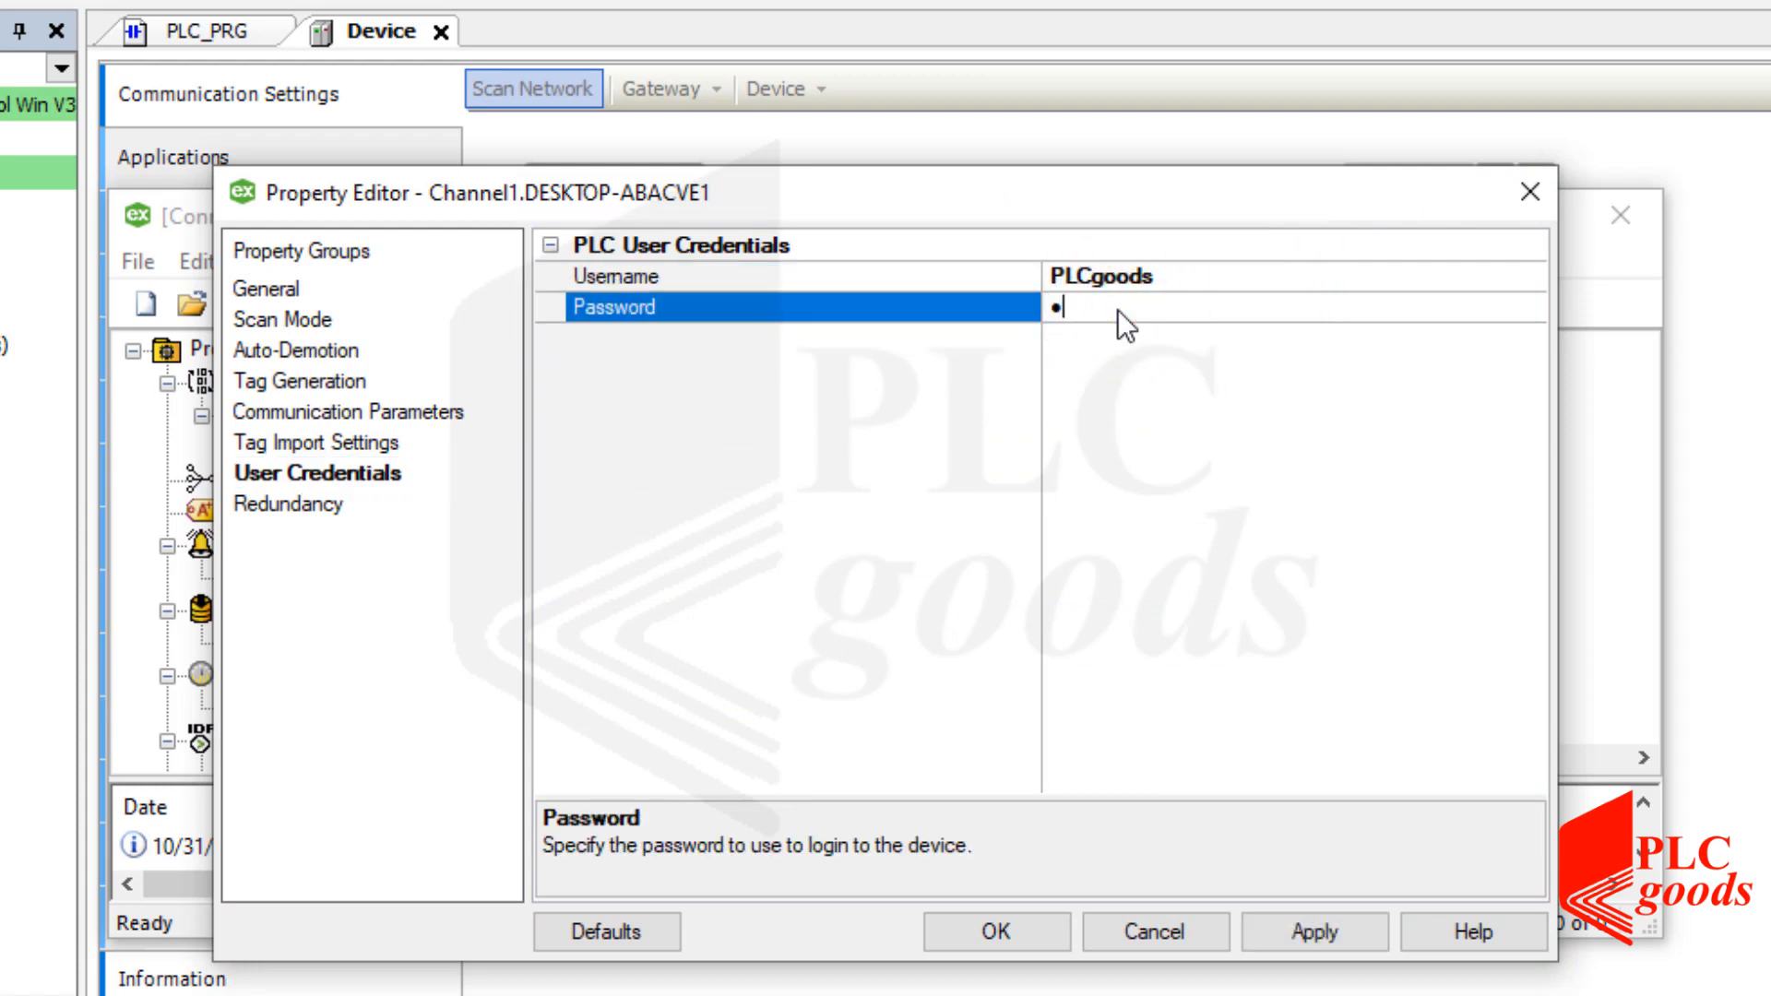
{"action": "left_click", "coordinate": [1301, 930]}
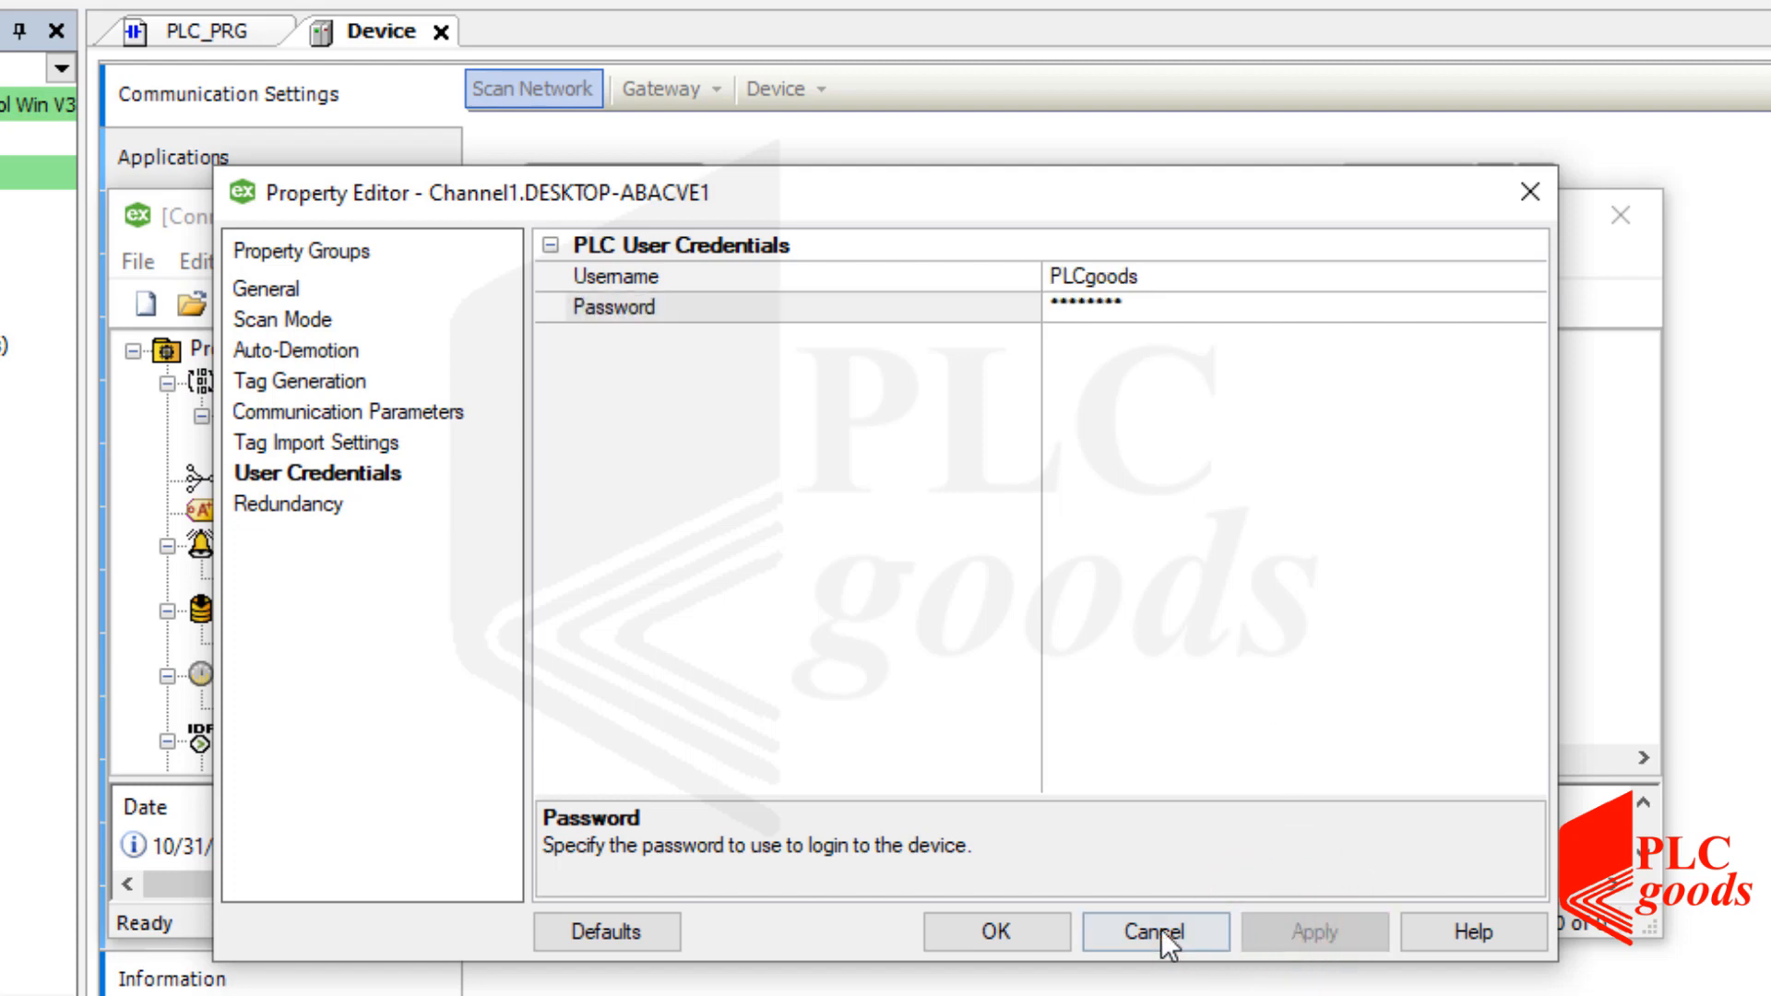
{"action": "left_click", "coordinate": [976, 933]}
{"action": "left_click", "coordinate": [1010, 835]}
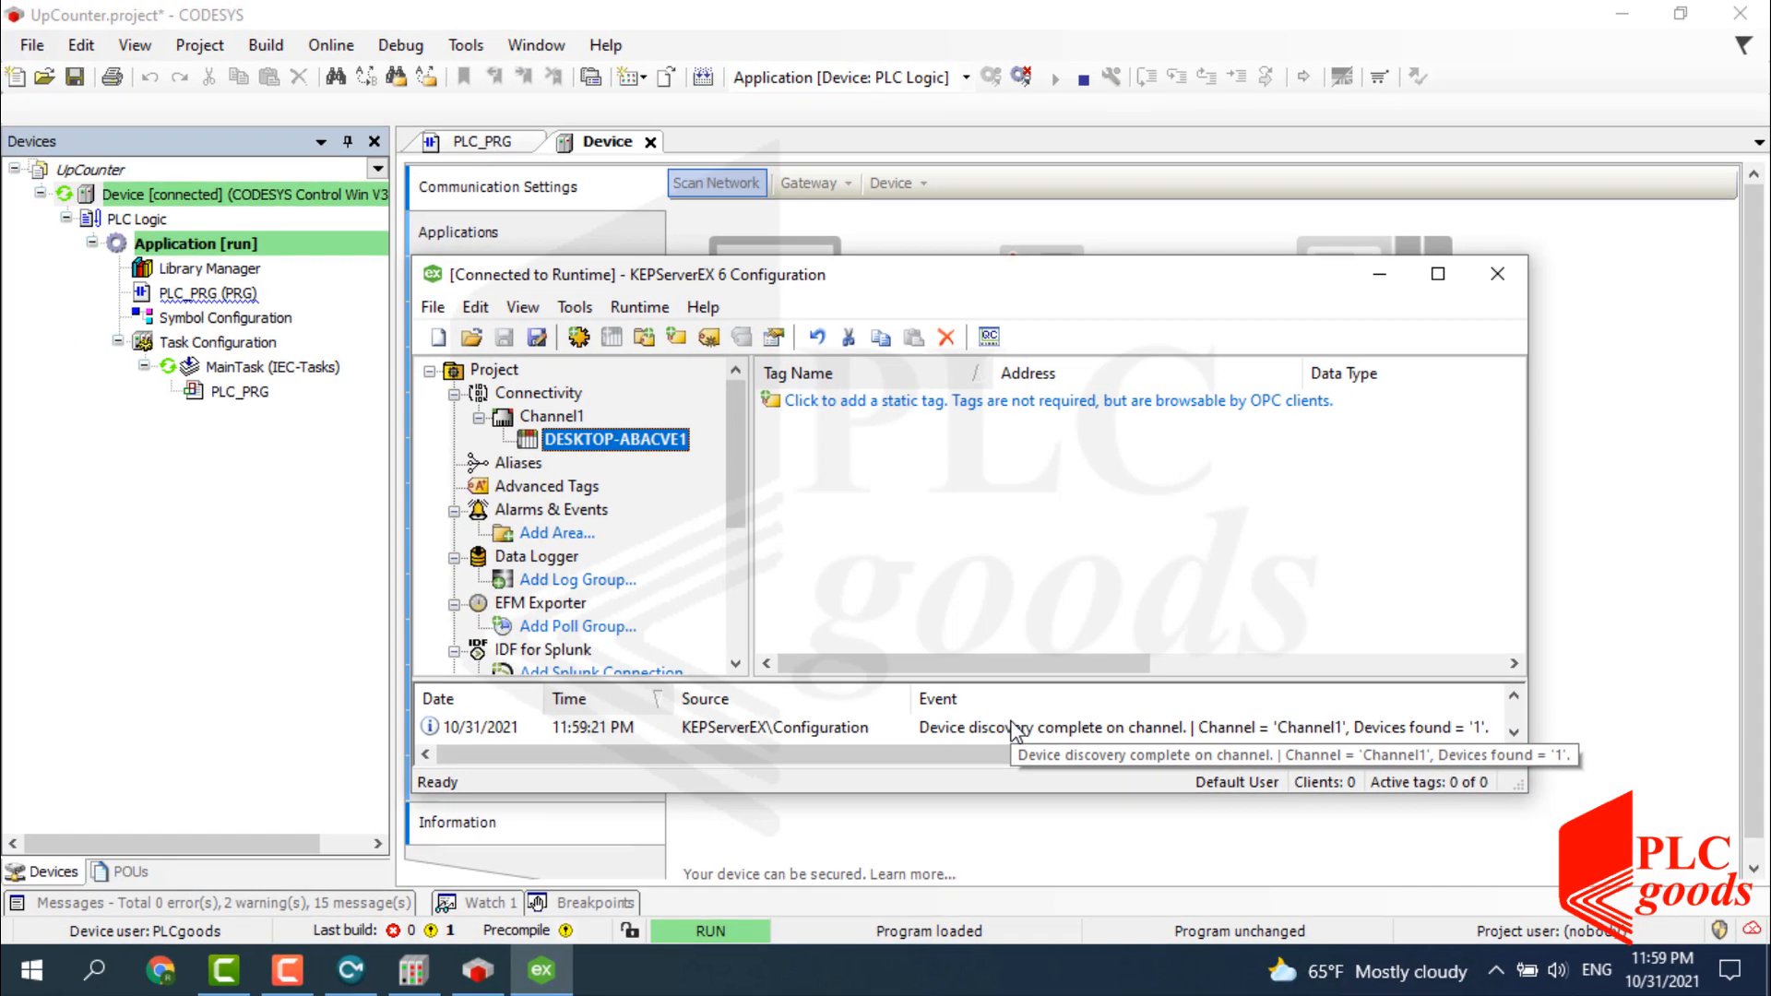
In CODESYS, open Symbol Configuration and expand PLC_PRG to check its exported variables.
{"action": "left_click", "coordinate": [877, 437]}
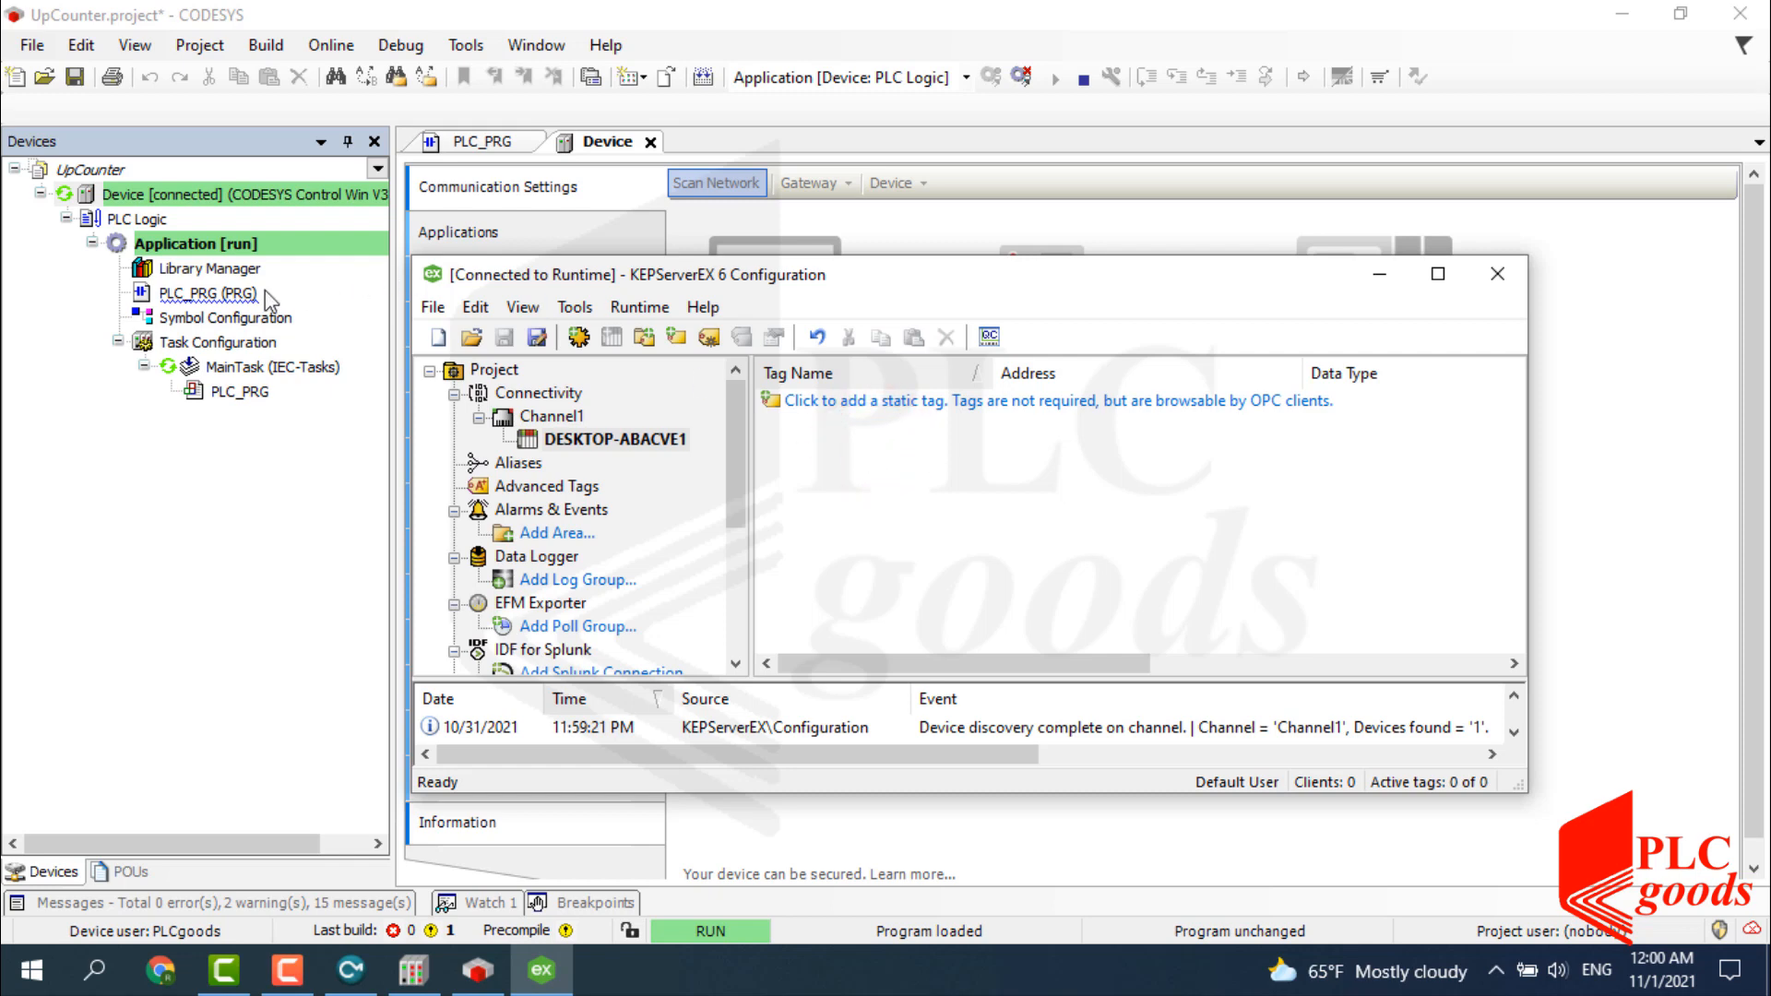
{"action": "left_click", "coordinate": [222, 293]}
{"action": "double_click", "coordinate": [225, 318]}
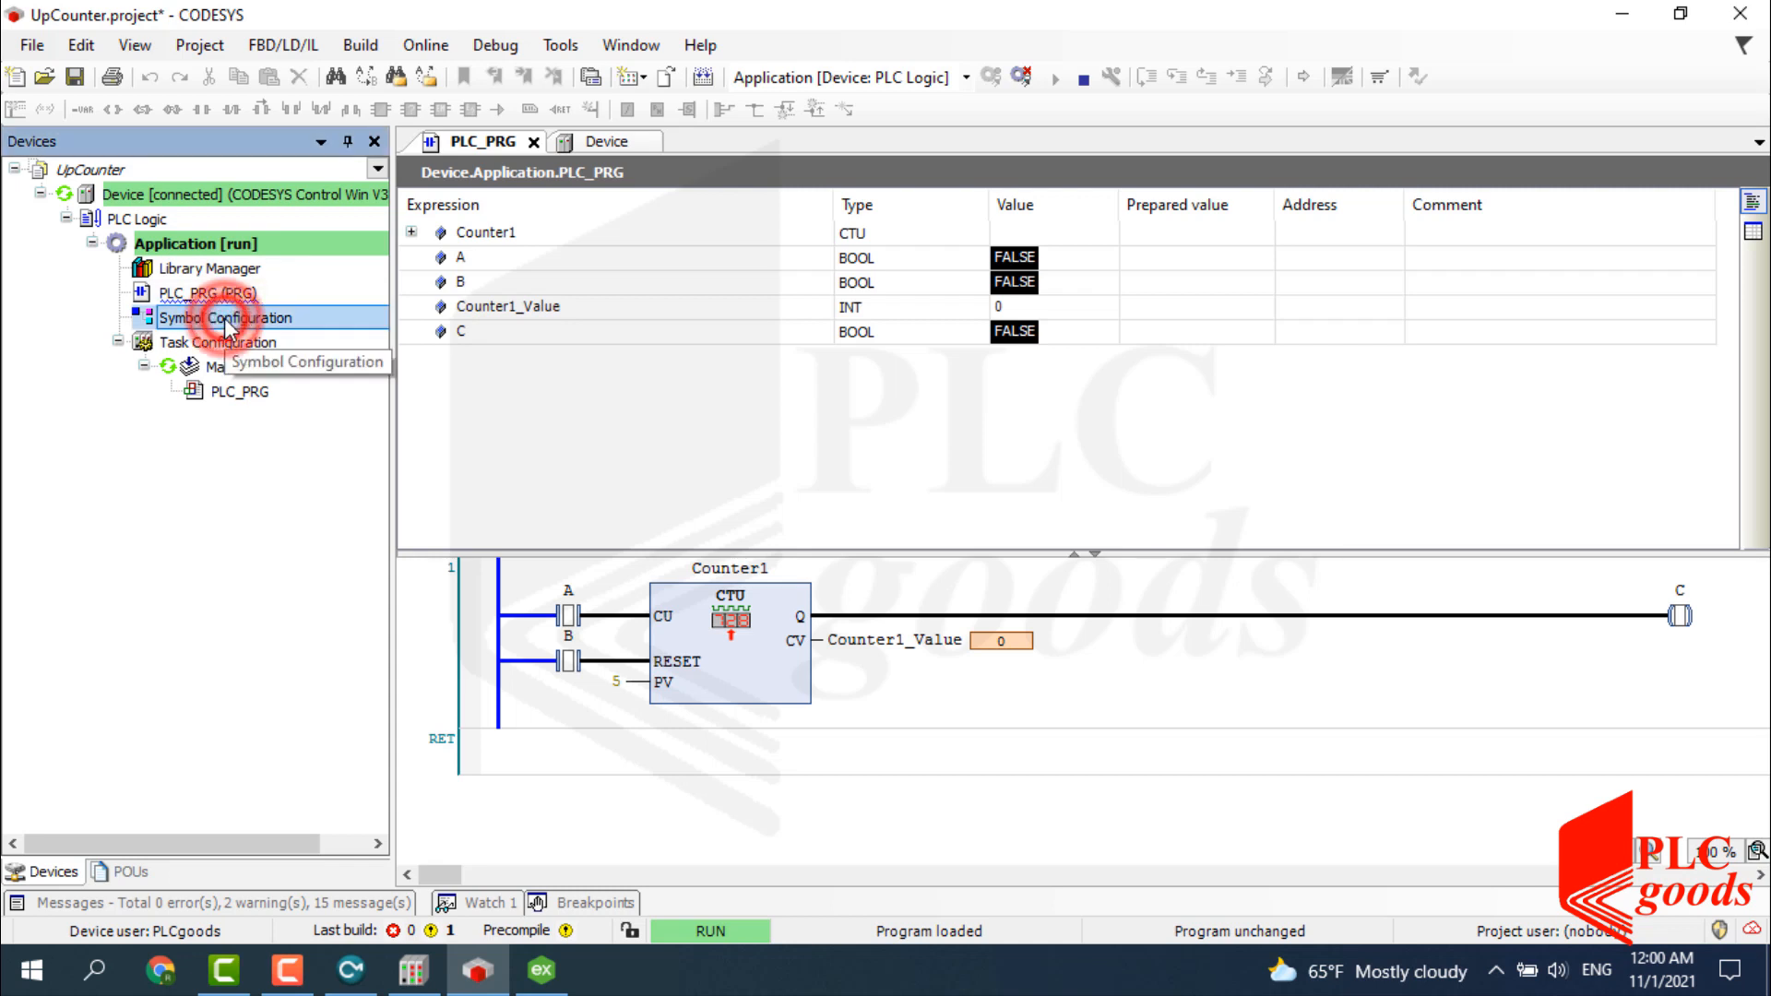
{"action": "left_click", "coordinate": [412, 310]}
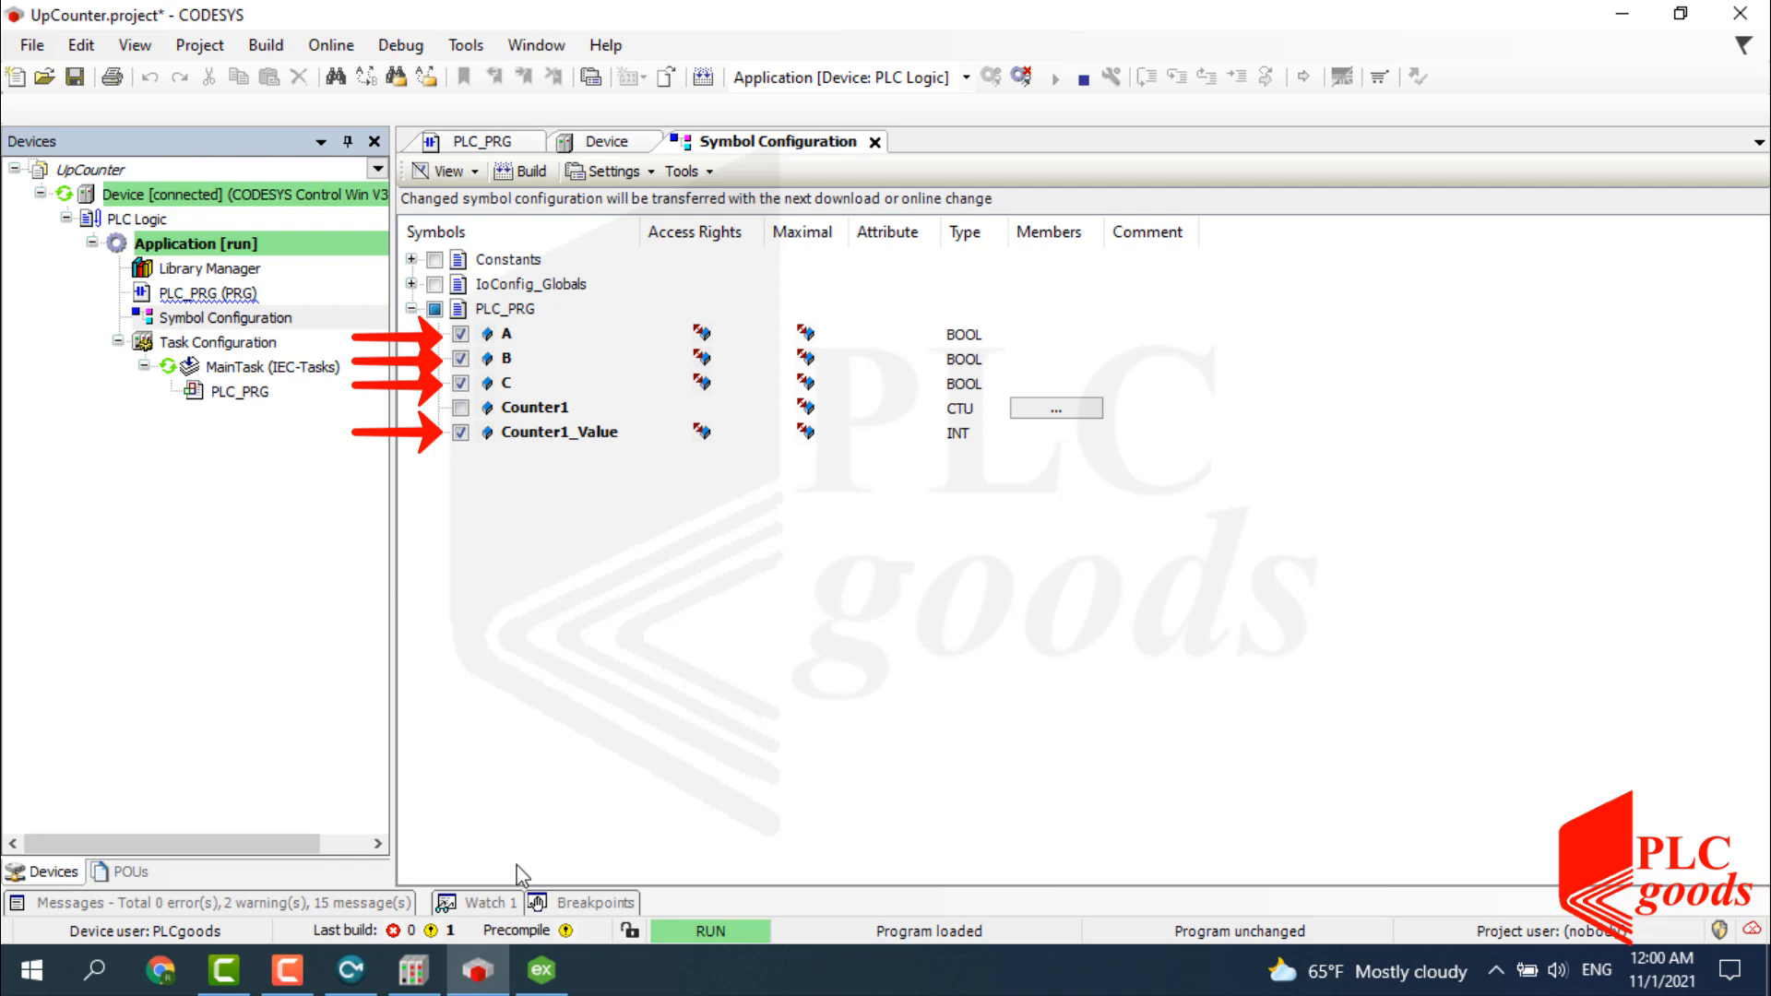
Add a Boolean static tag FIO_A addressed Application.PLC_PRG.A under DESKTOP-ABACVE1.
{"action": "left_click", "coordinate": [541, 970]}
{"action": "left_click_drag", "start_coordinate": [806, 382], "coordinate": [989, 343]}
{"action": "double_click", "coordinate": [1012, 452]}
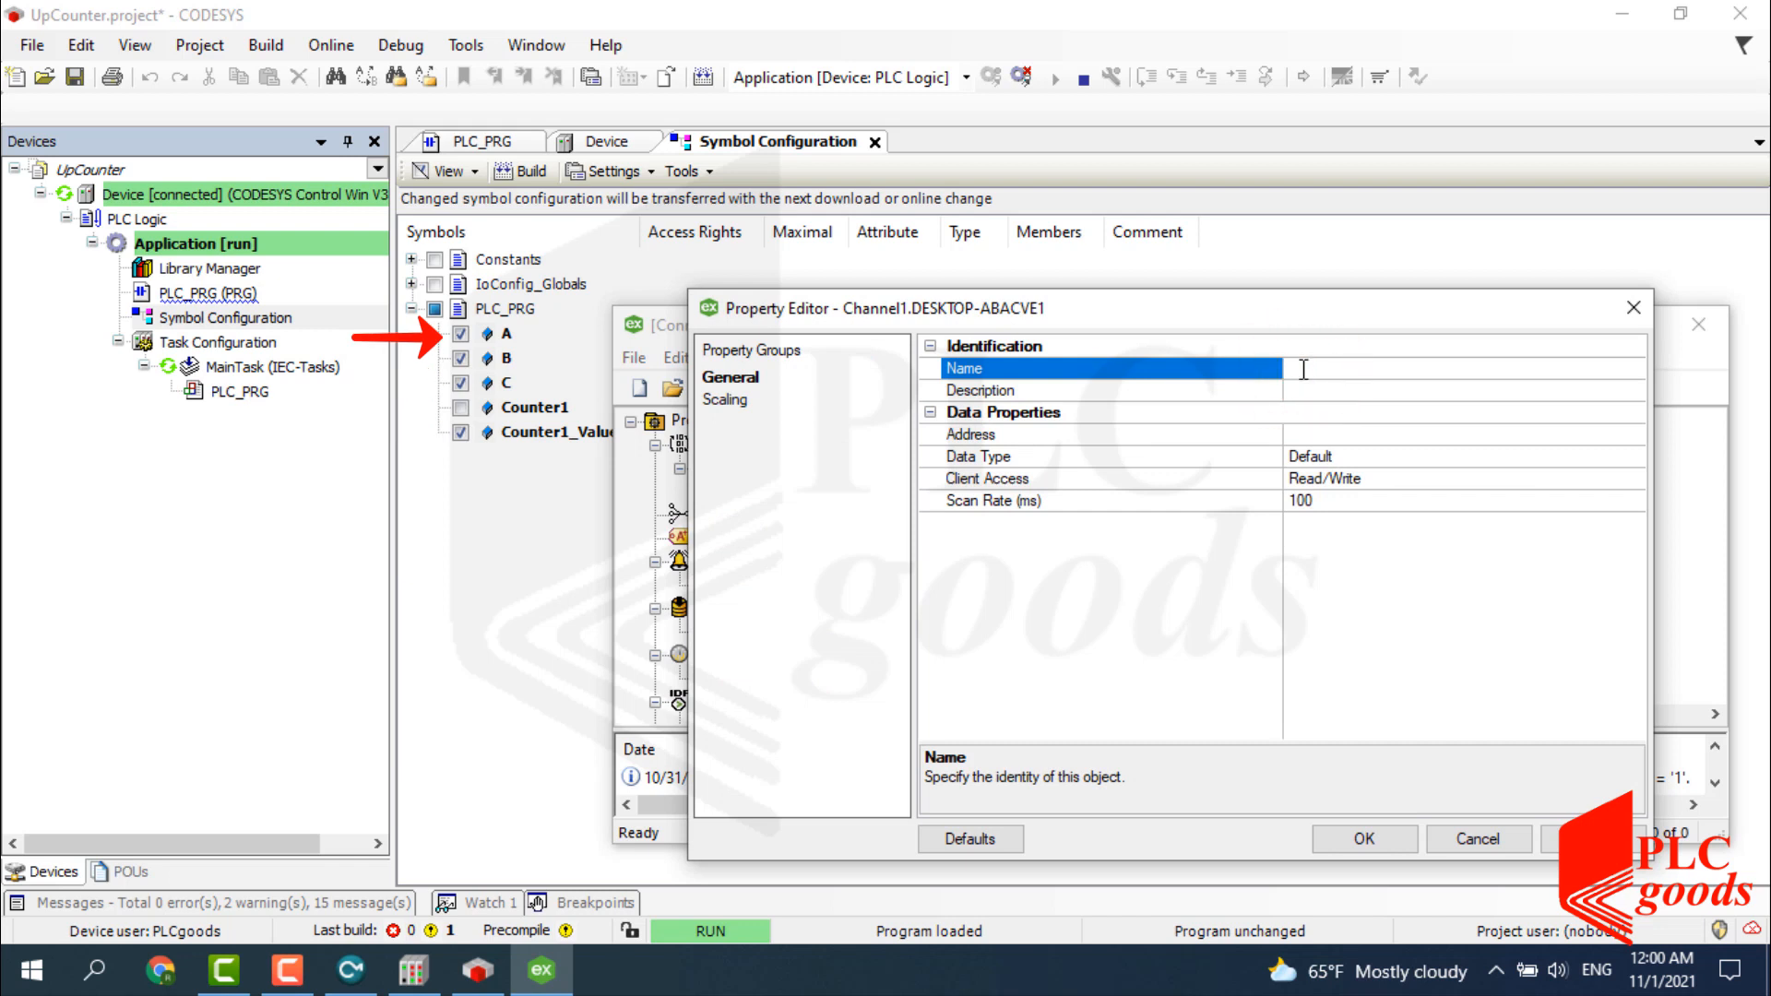
{"action": "type", "text": "FIO"}
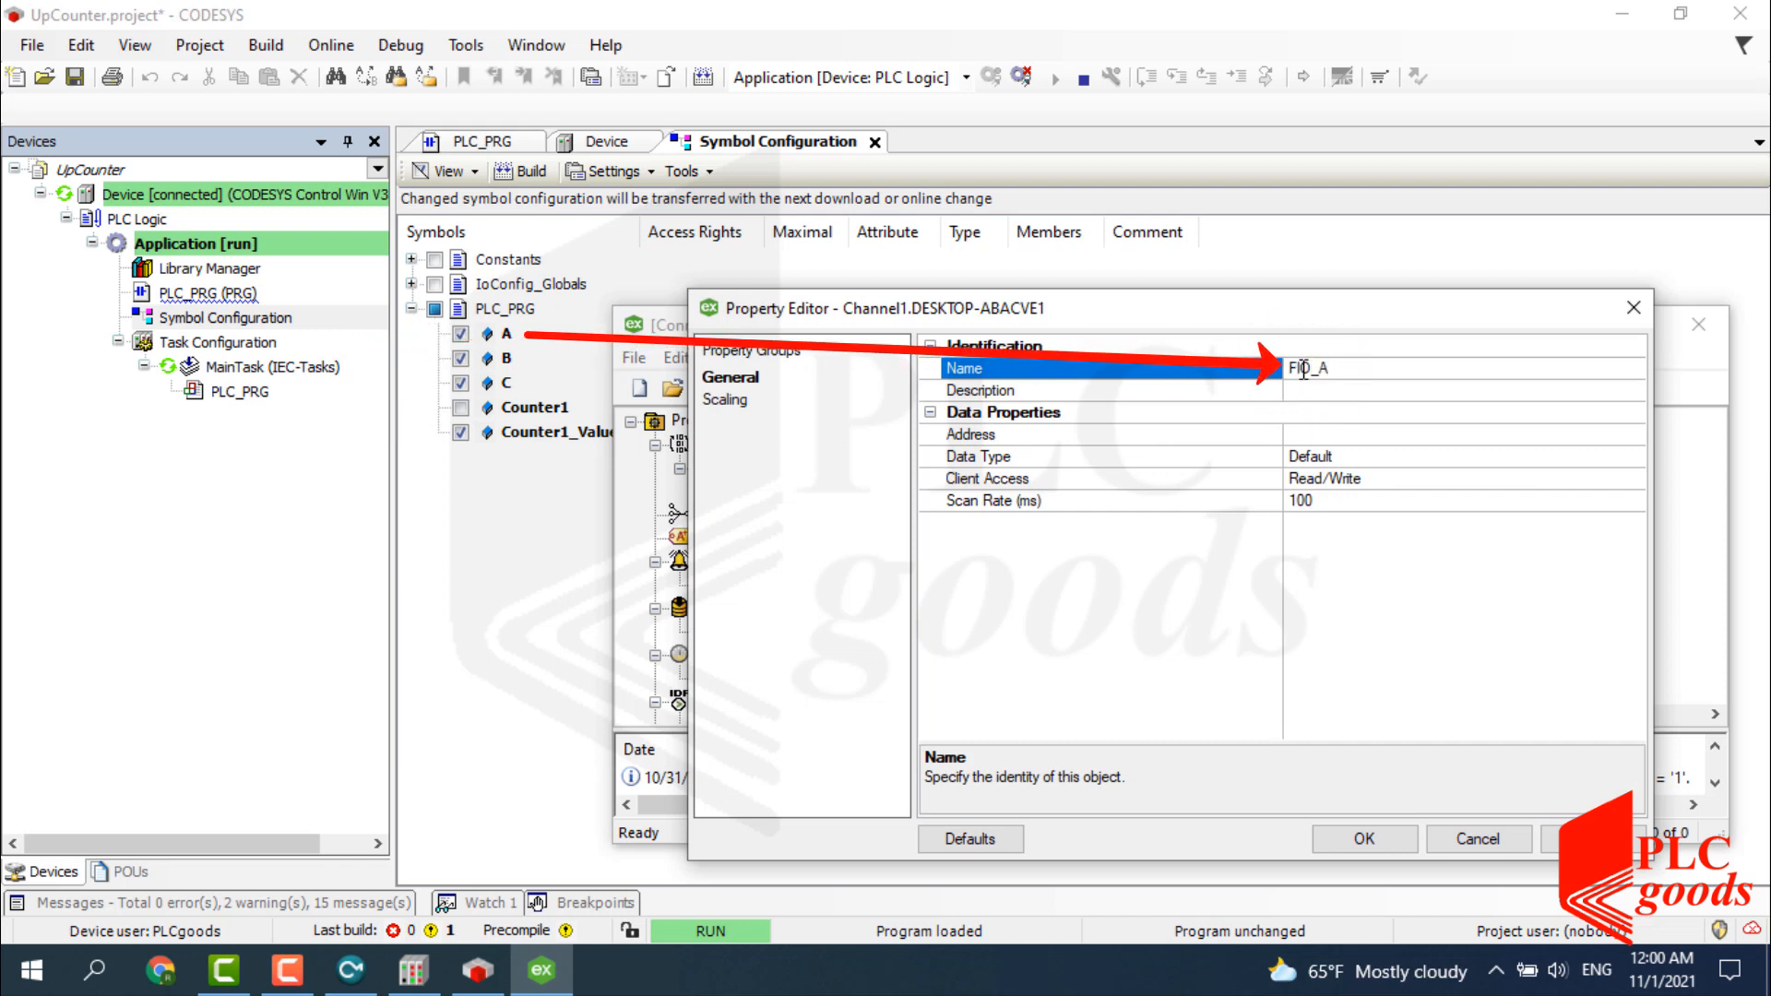
{"action": "type", "text": "_A"}
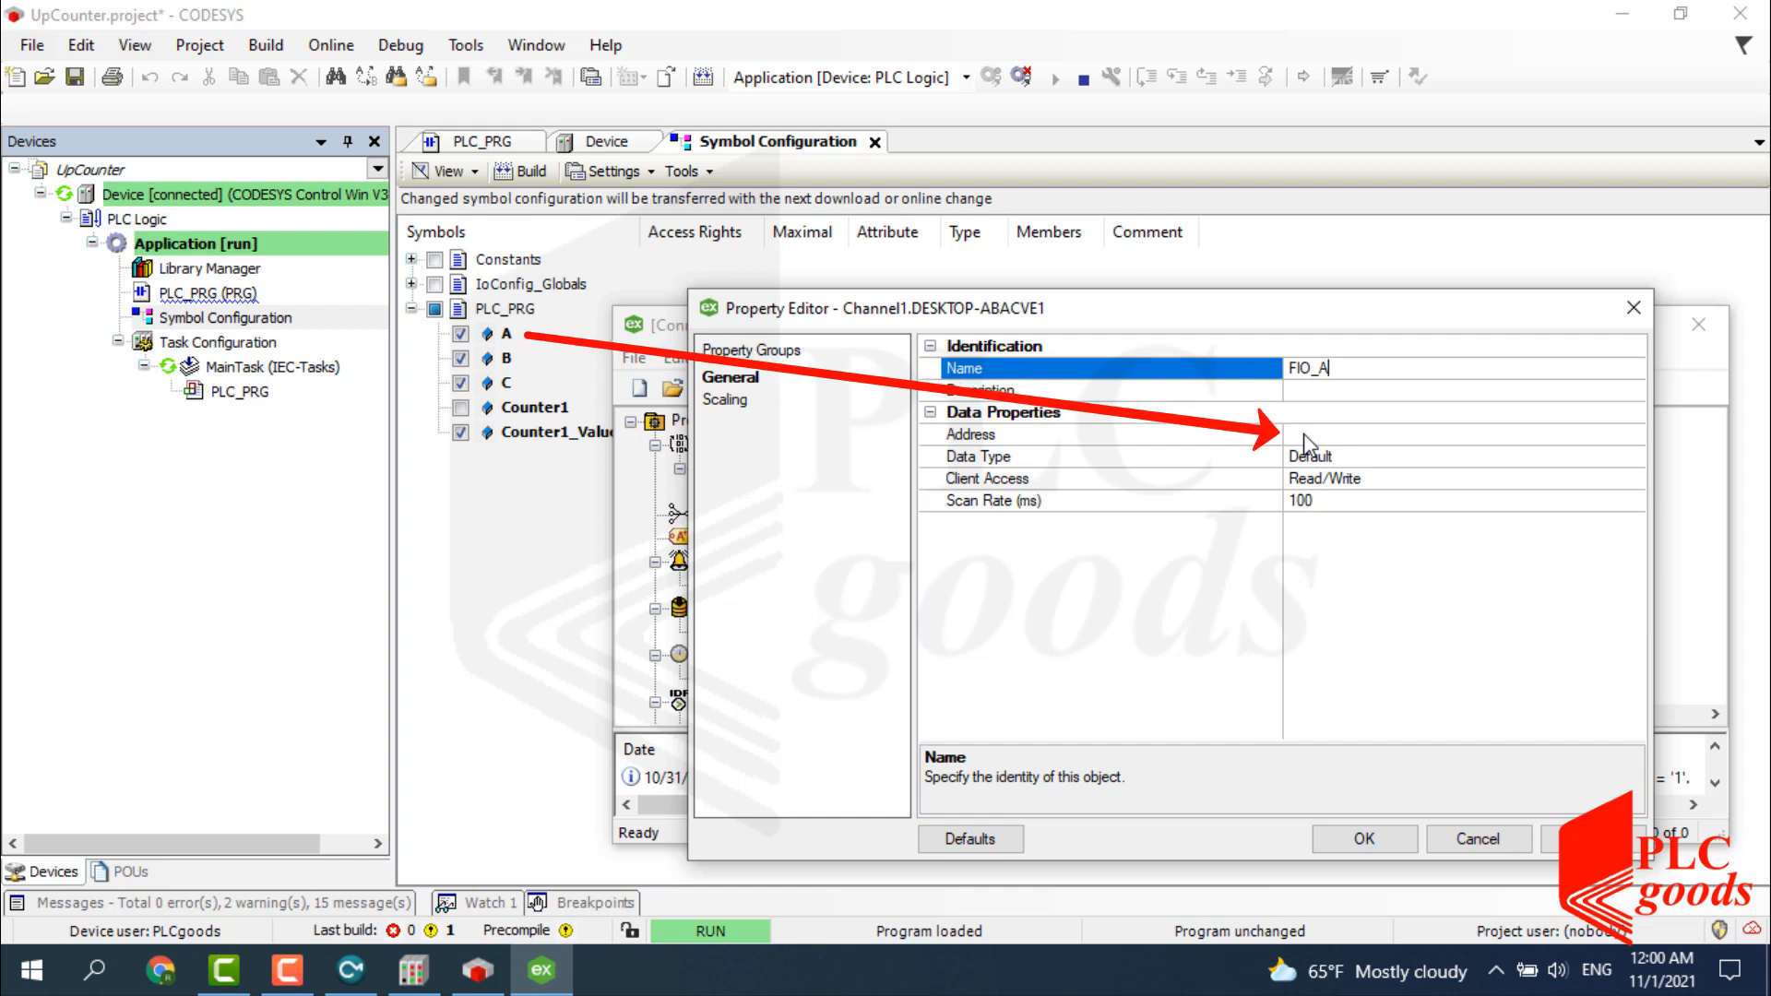
{"action": "left_click", "coordinate": [1303, 433]}
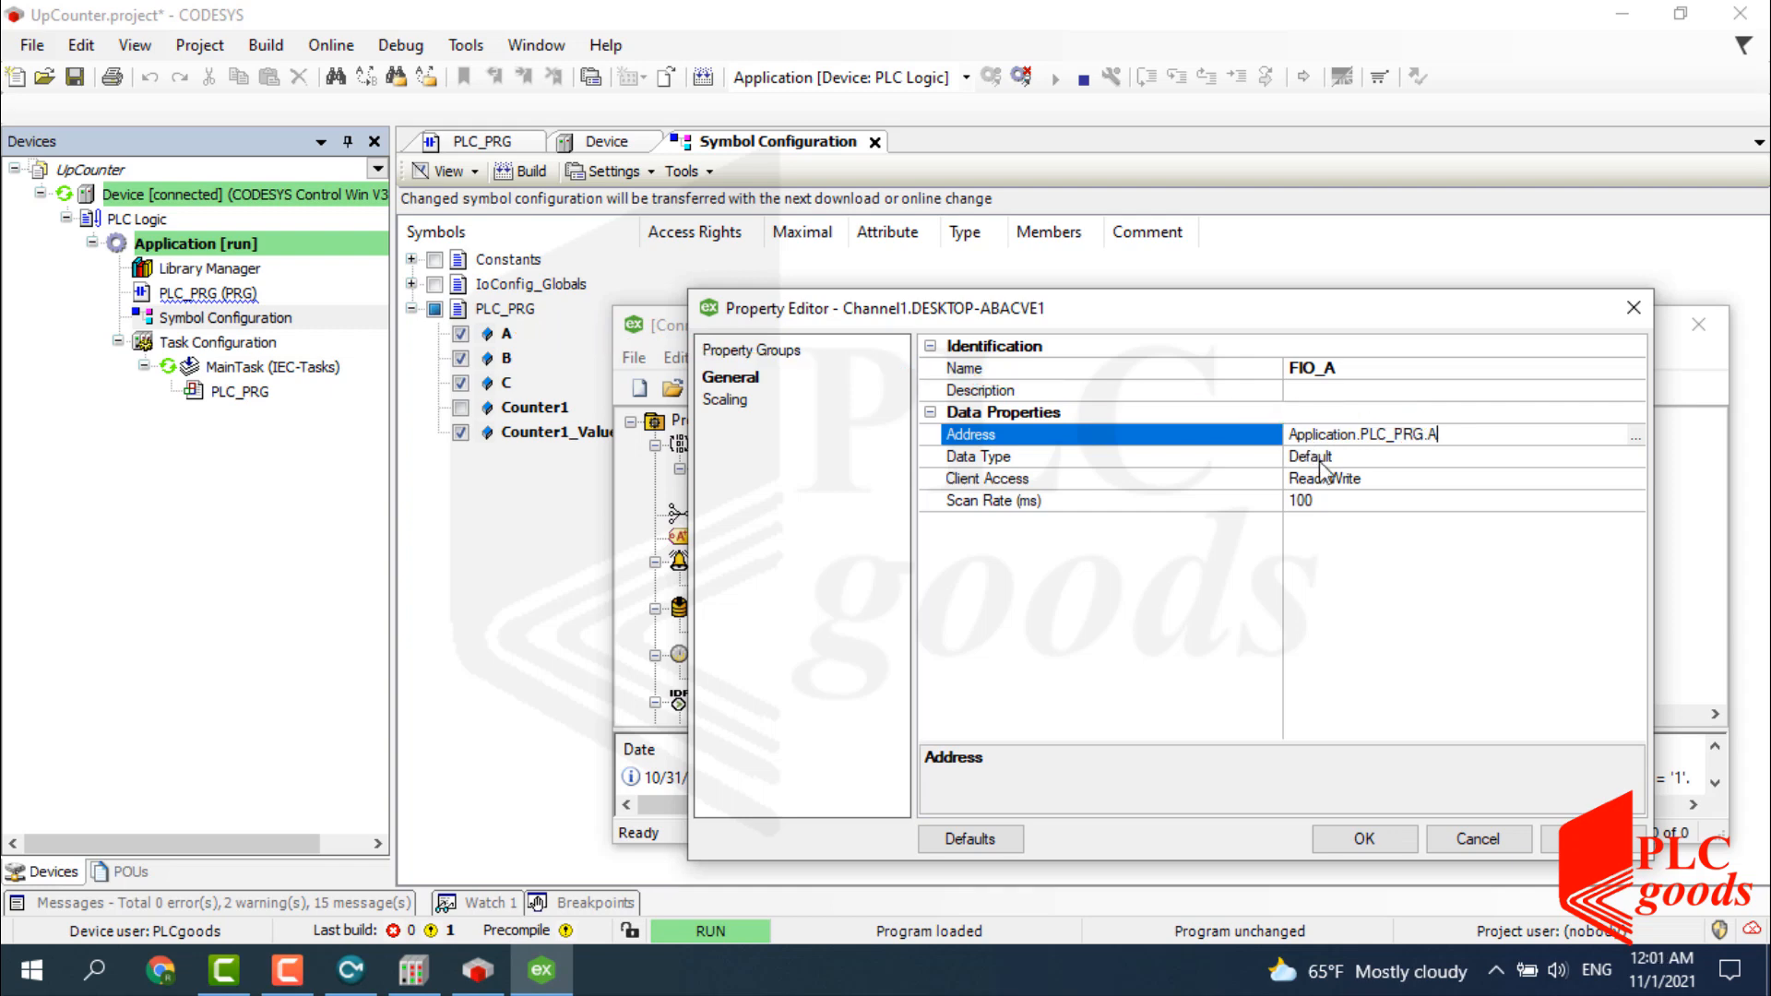
{"action": "left_click", "coordinate": [1321, 461]}
{"action": "left_click", "coordinate": [1635, 457]}
{"action": "left_click", "coordinate": [1527, 513]}
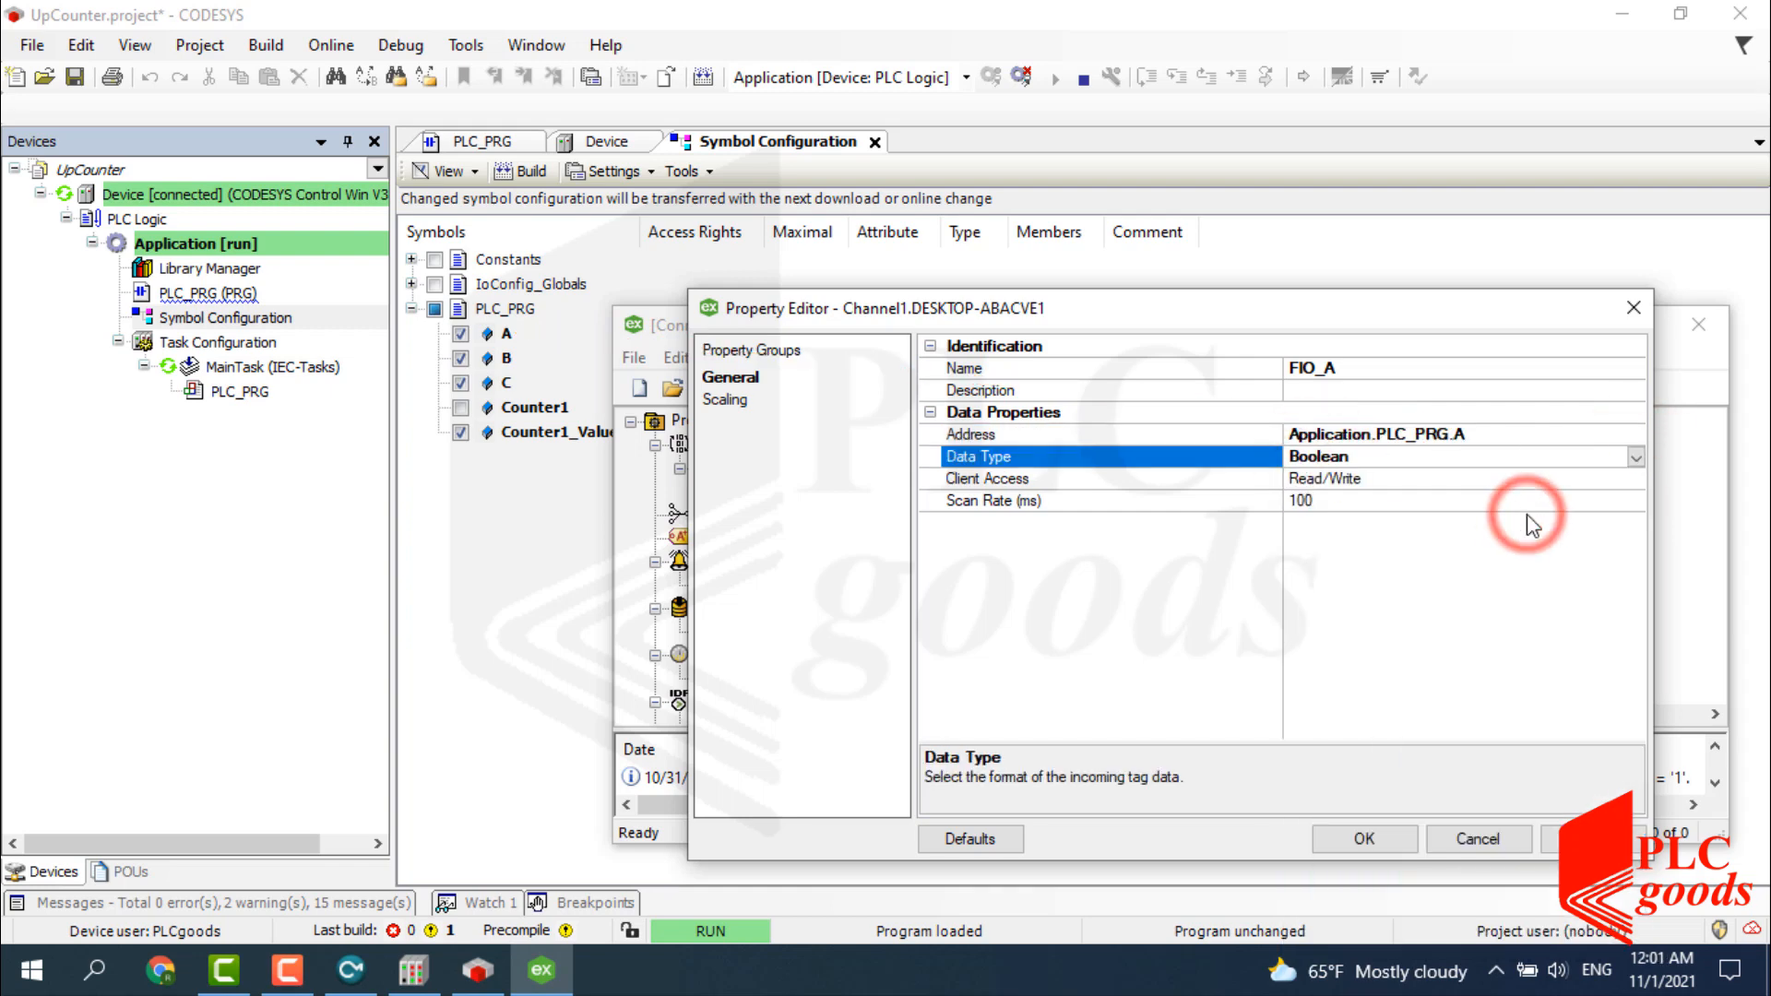
{"action": "left_click", "coordinate": [1359, 838]}
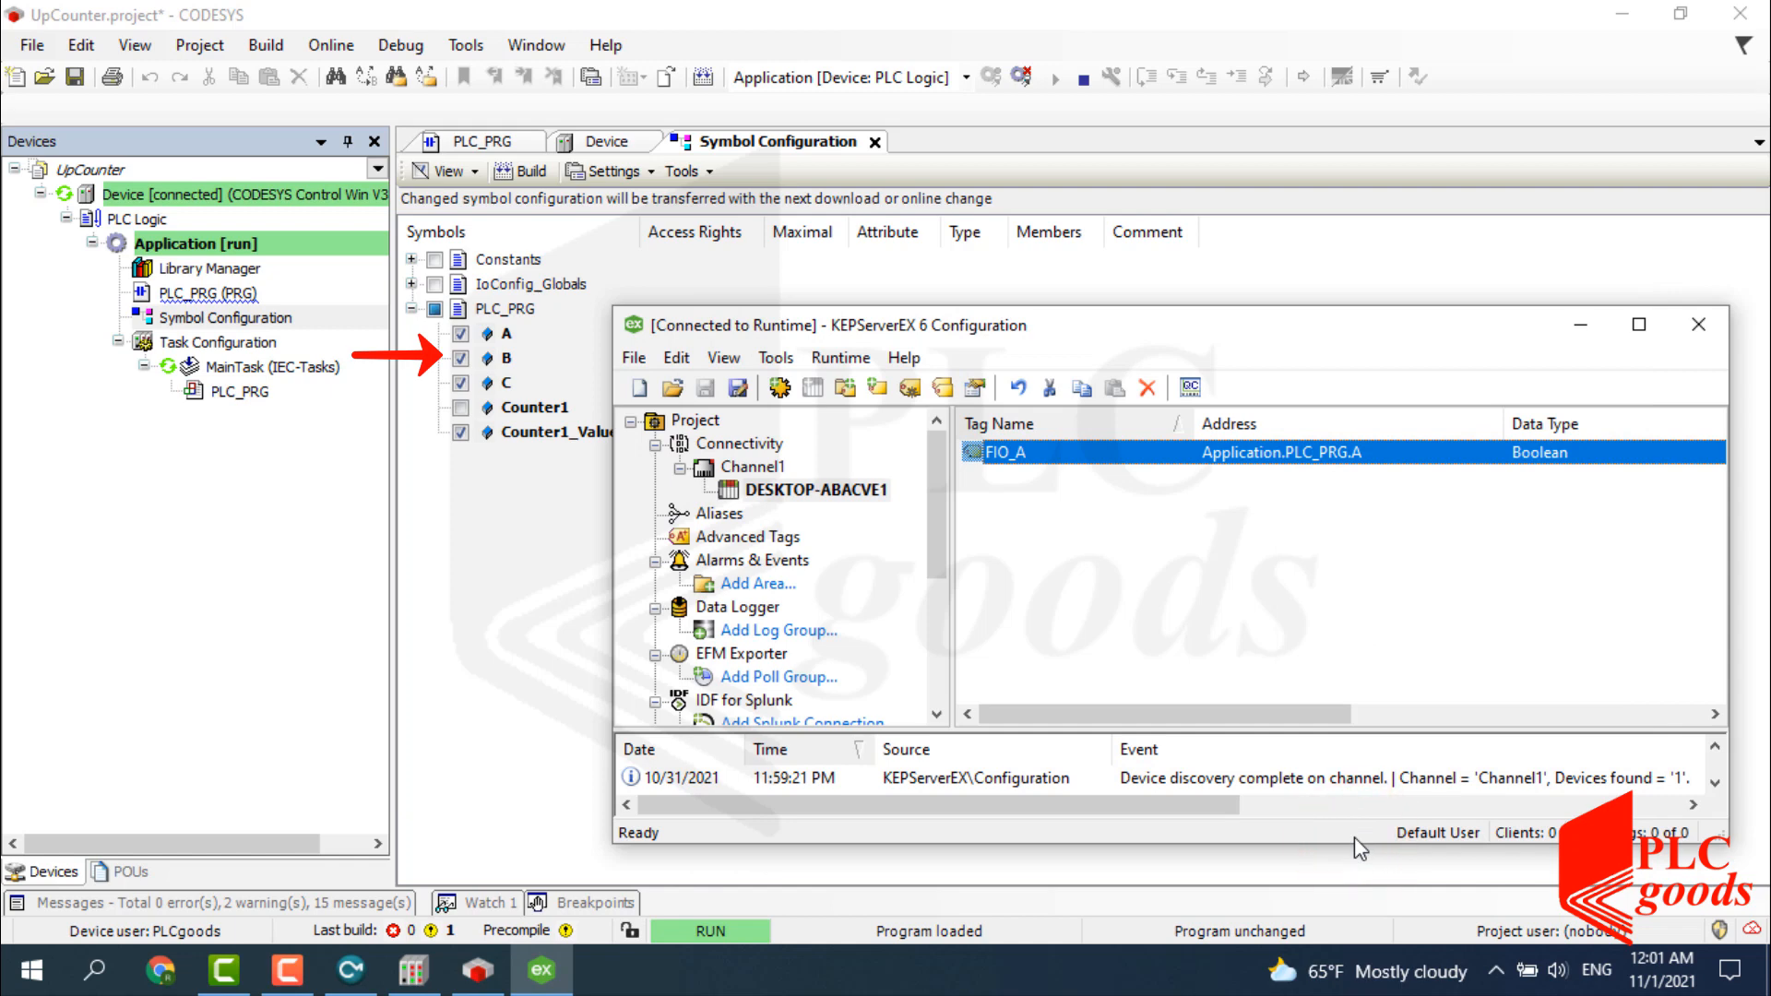
Create a Boolean tag FIO_B addressed Application.PLC_PRG.B.
{"action": "right_click", "coordinate": [1018, 484]}
{"action": "left_click", "coordinate": [1072, 523]}
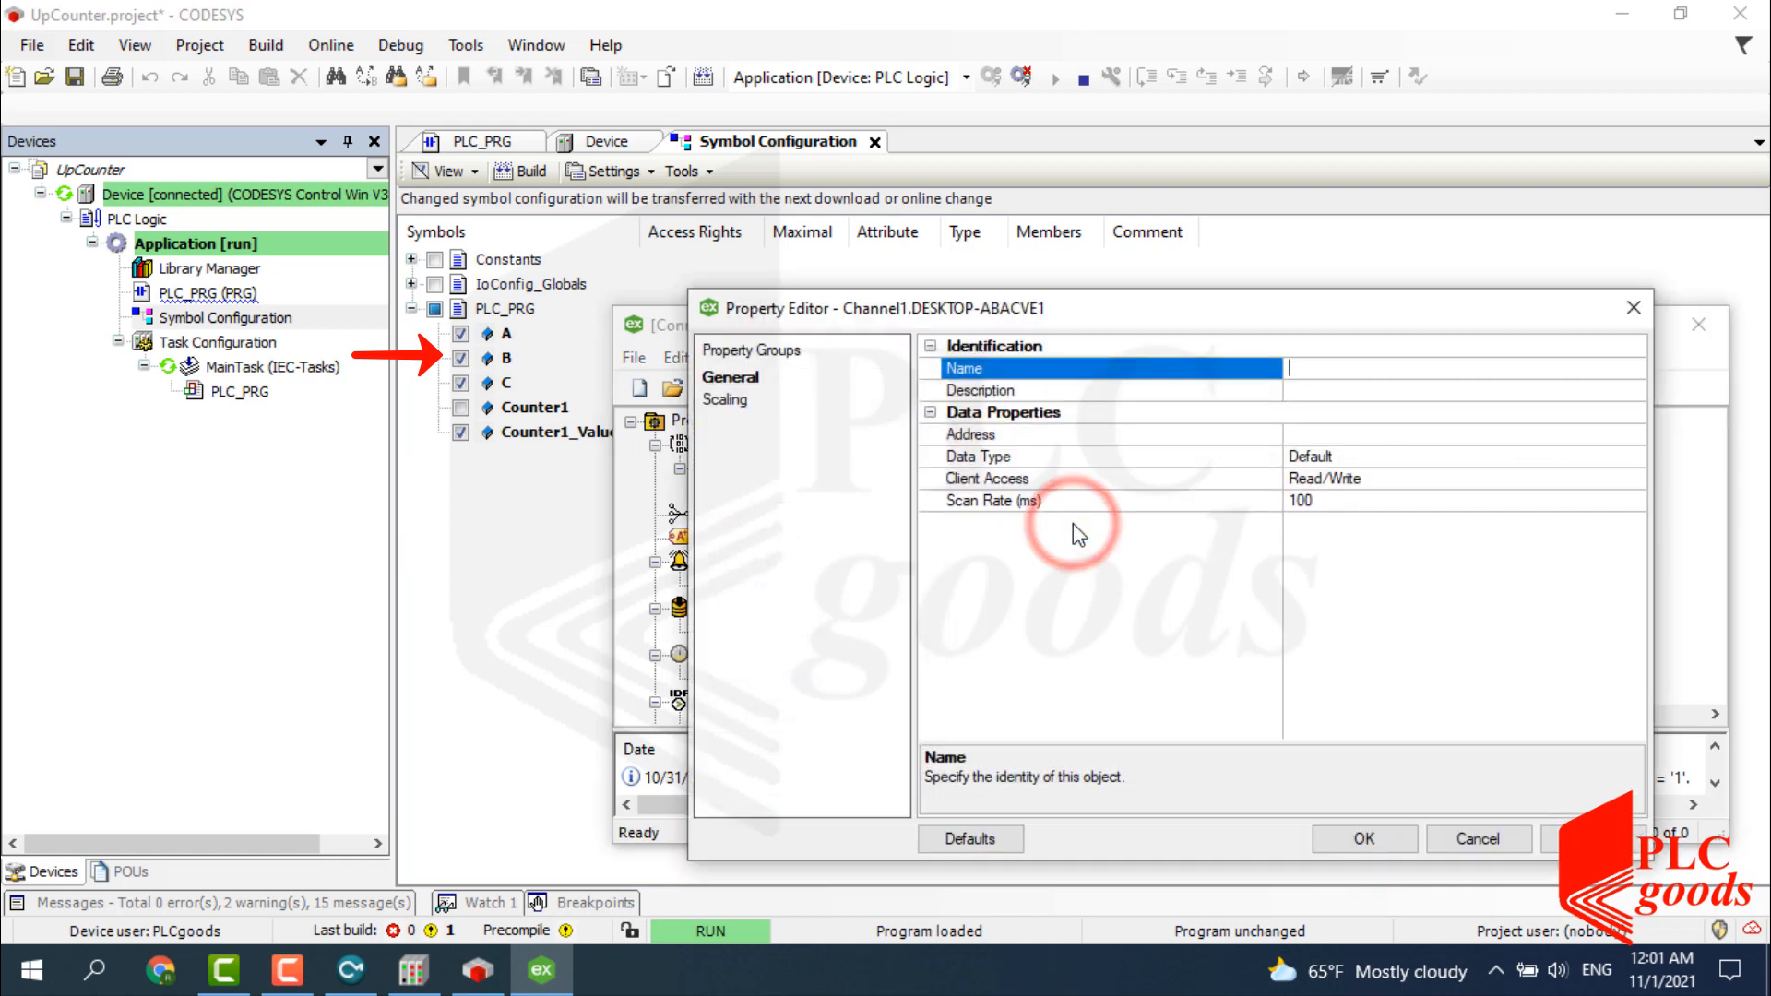
{"action": "left_click", "coordinate": [1306, 373]}
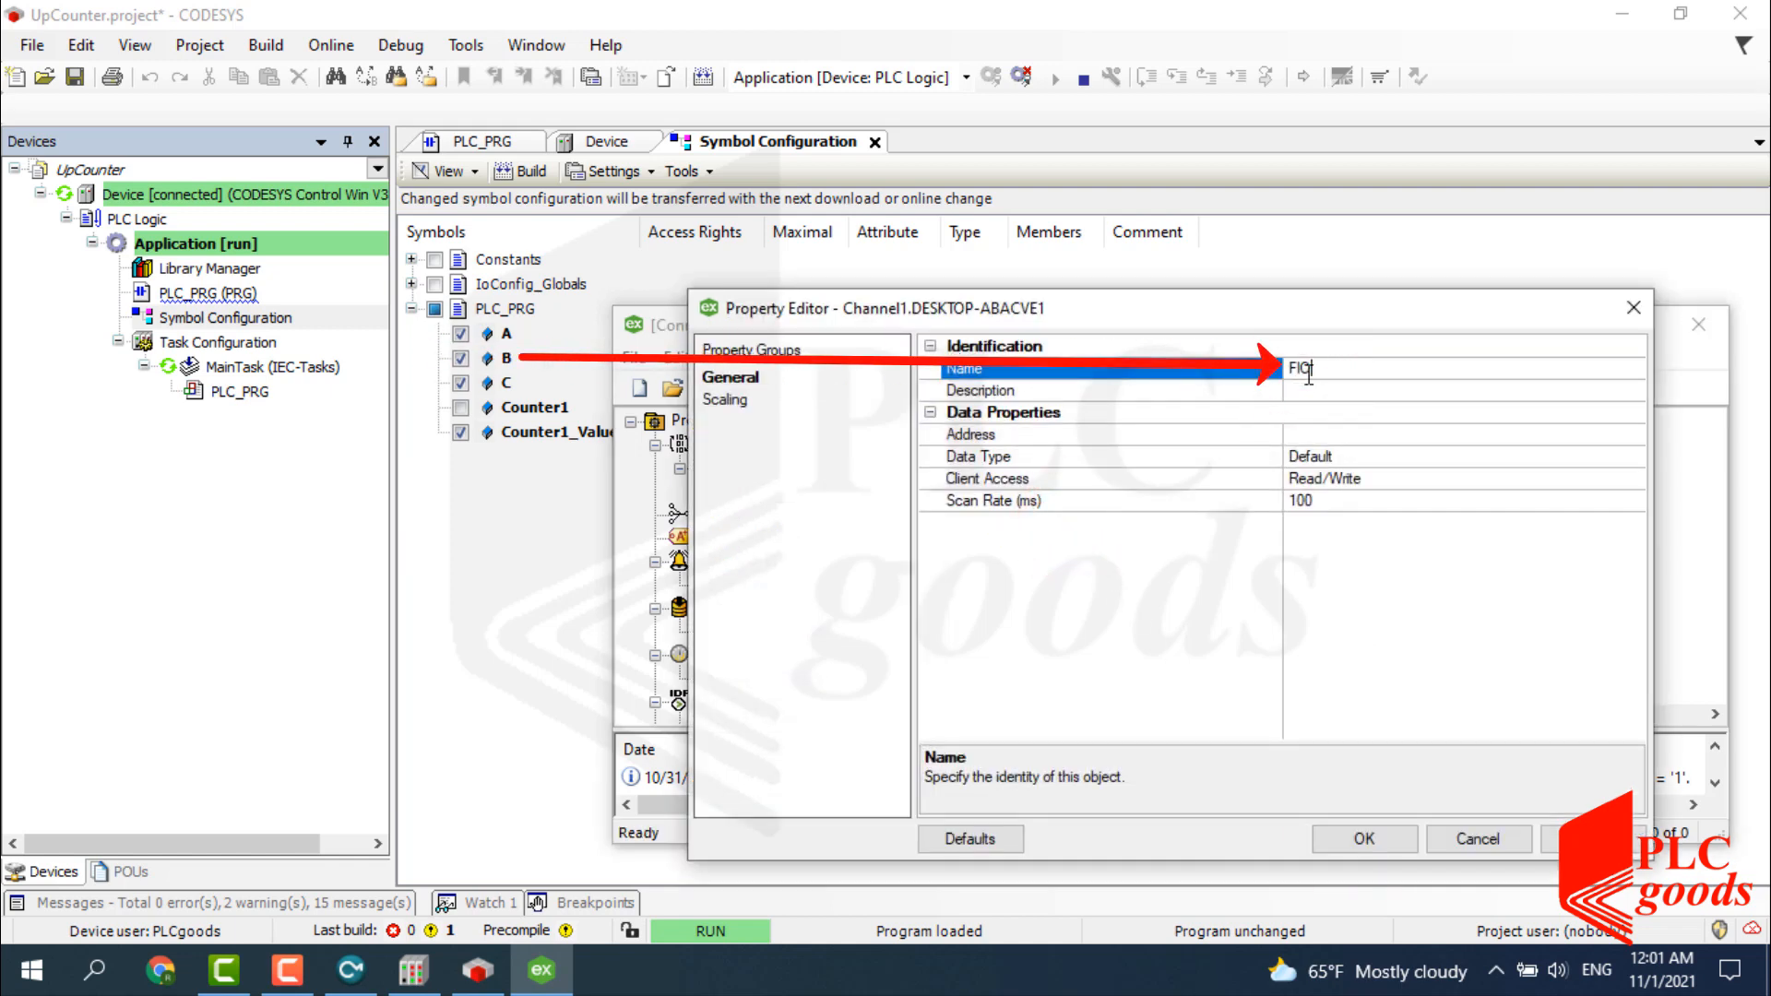
{"action": "type", "text": "FIO_B"}
{"action": "left_click", "coordinate": [1306, 434]}
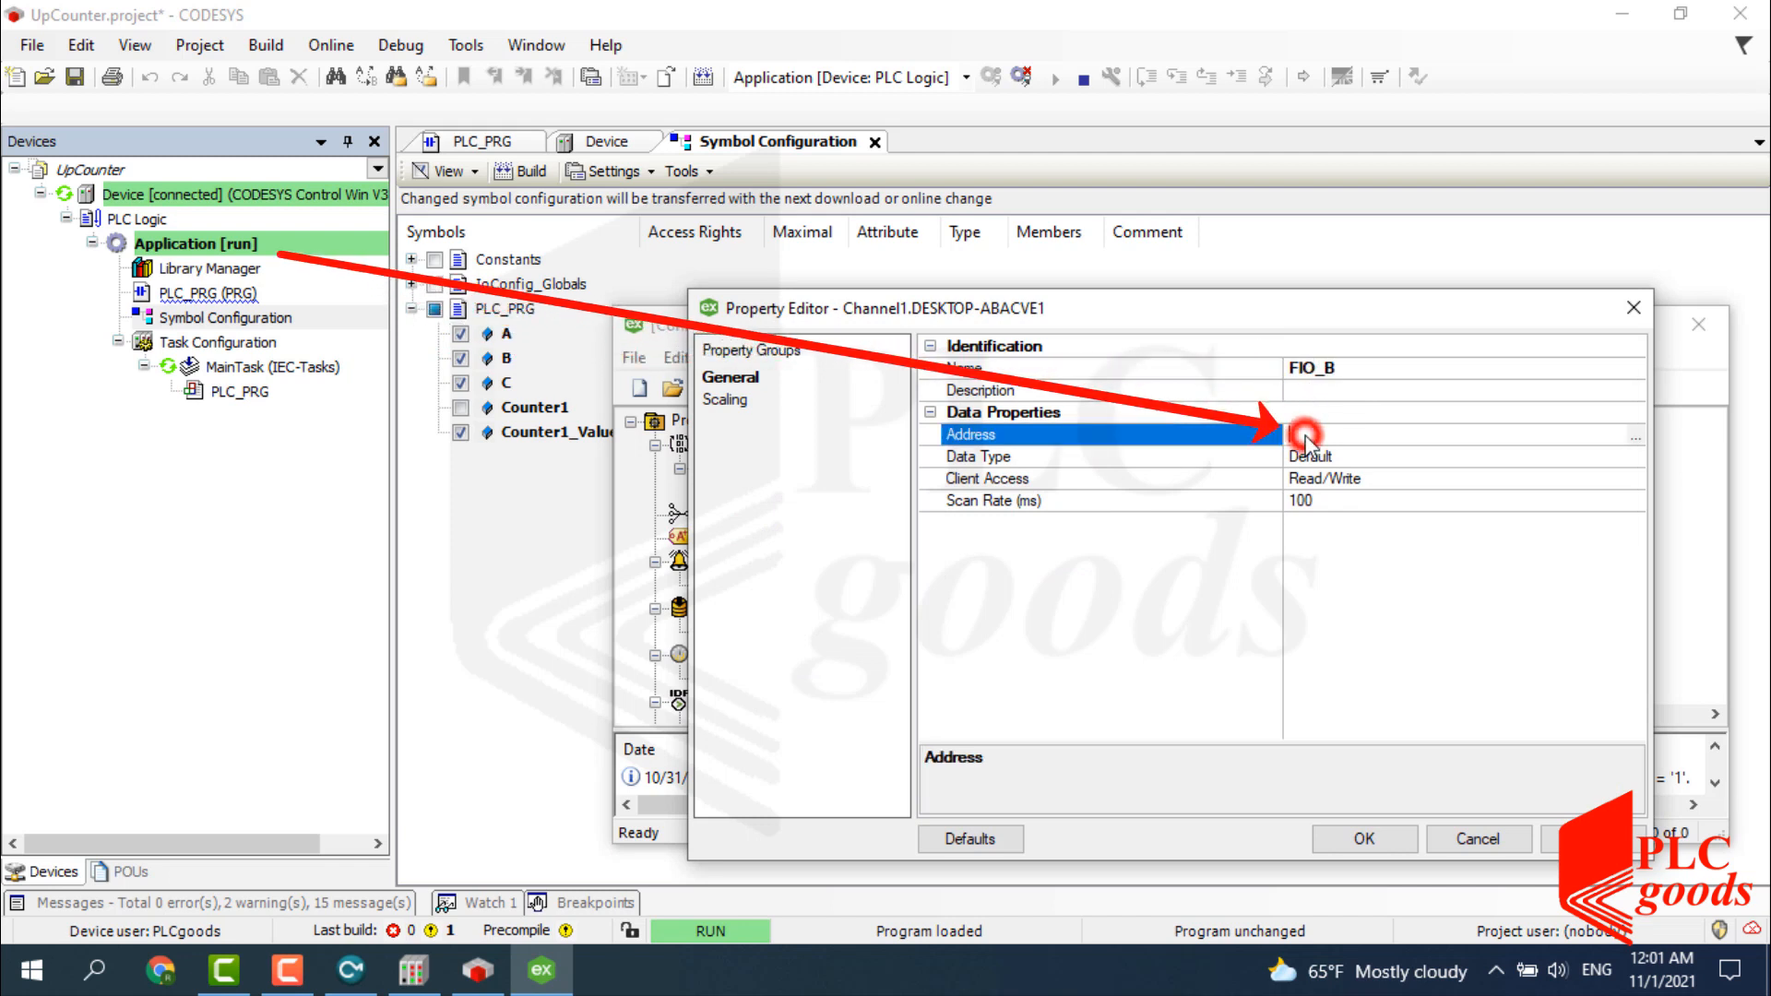
{"action": "type", "text": "Applicati"}
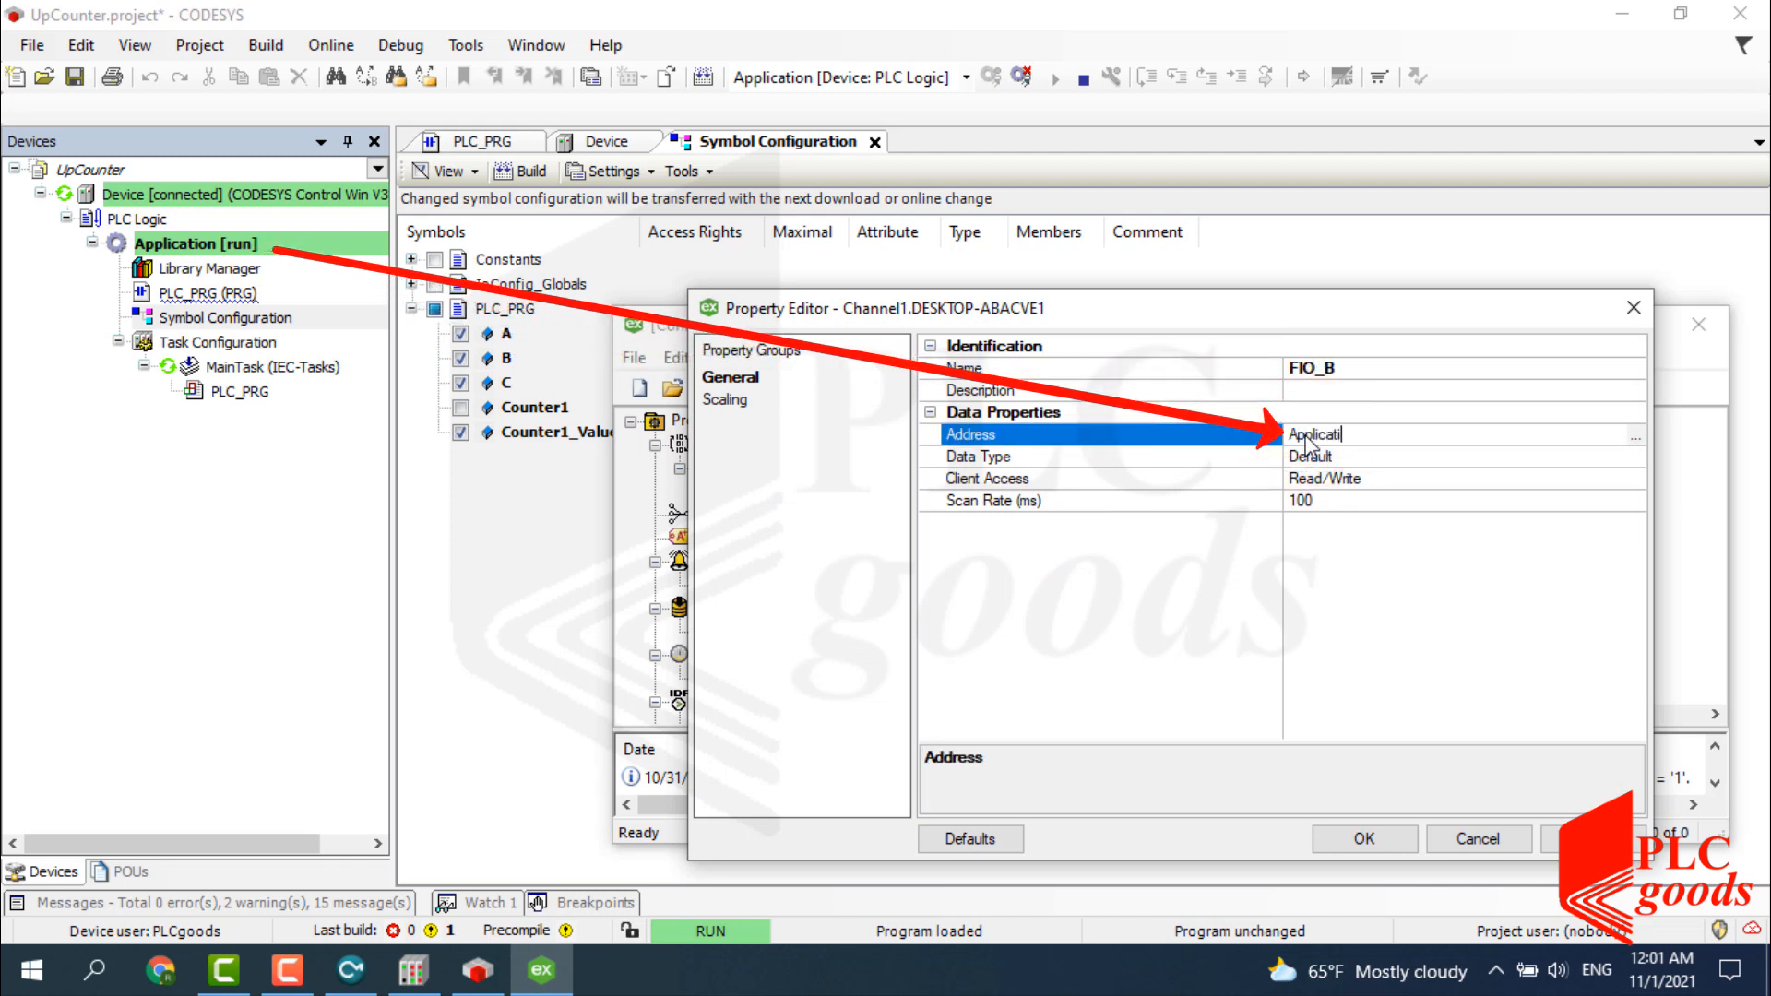
{"action": "type", "text": "on.PLC_"}
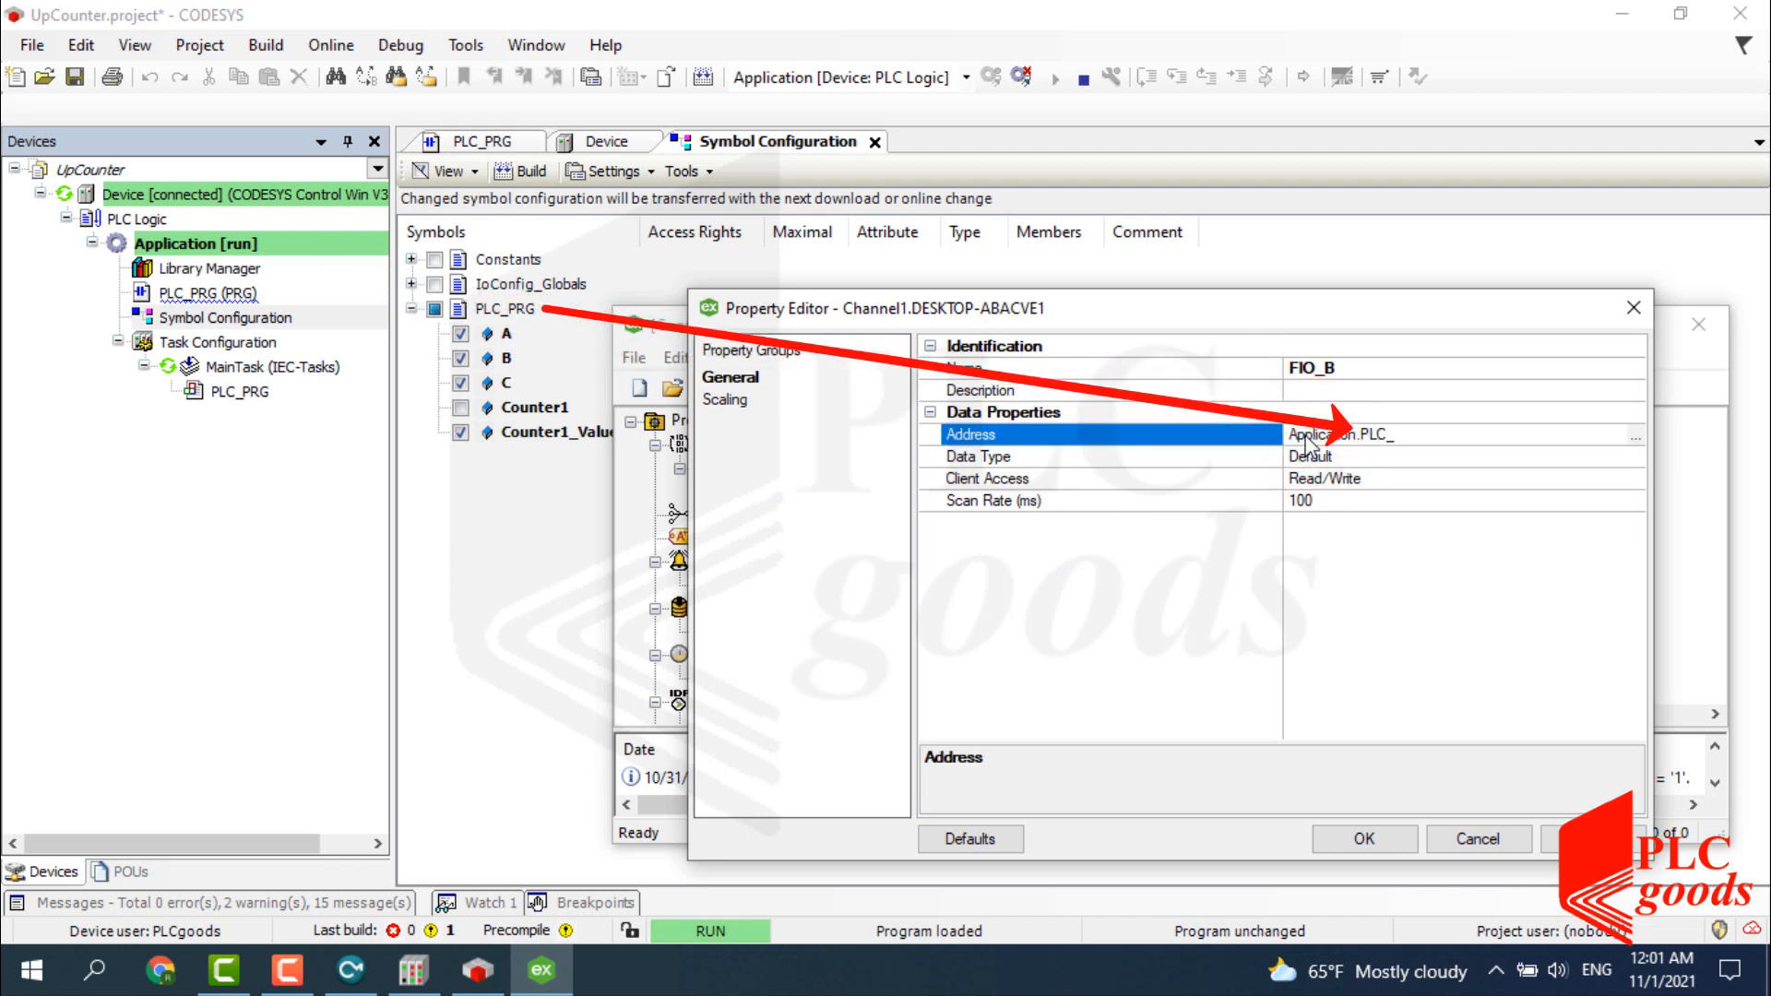
{"action": "type", "text": "PRG.B"}
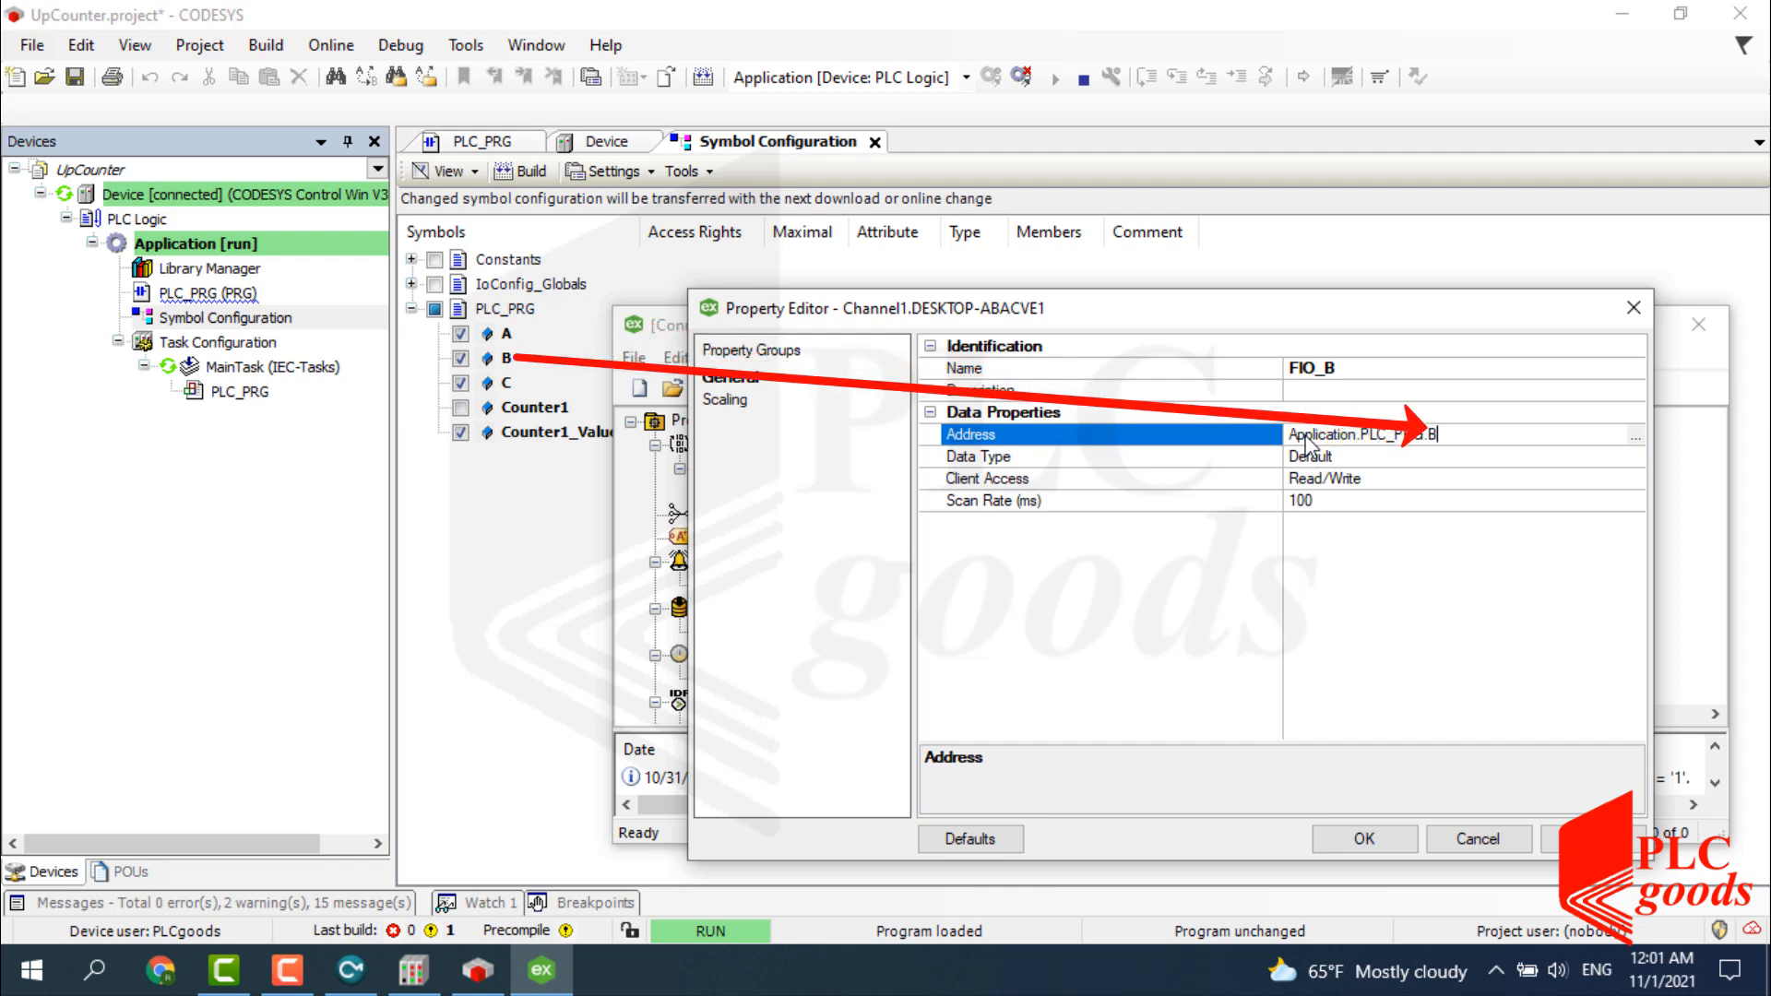
{"action": "left_click", "coordinate": [1313, 456]}
{"action": "left_click", "coordinate": [1633, 456]}
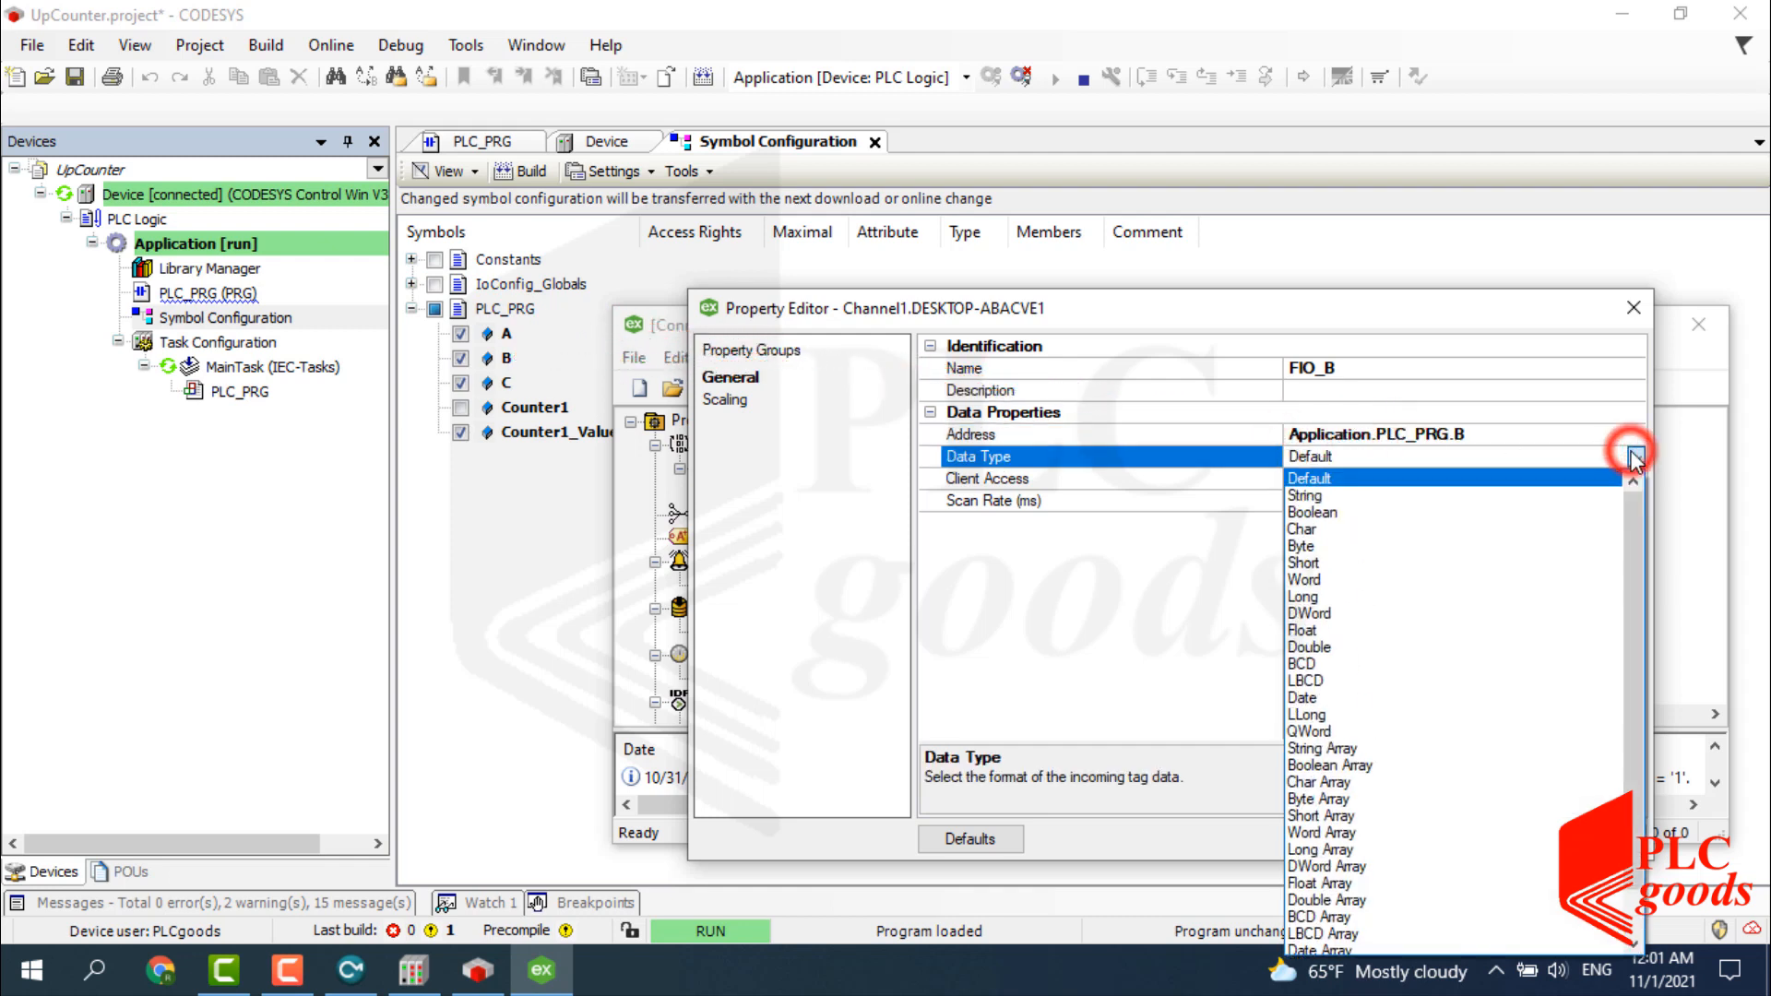
{"action": "left_click", "coordinate": [1501, 513]}
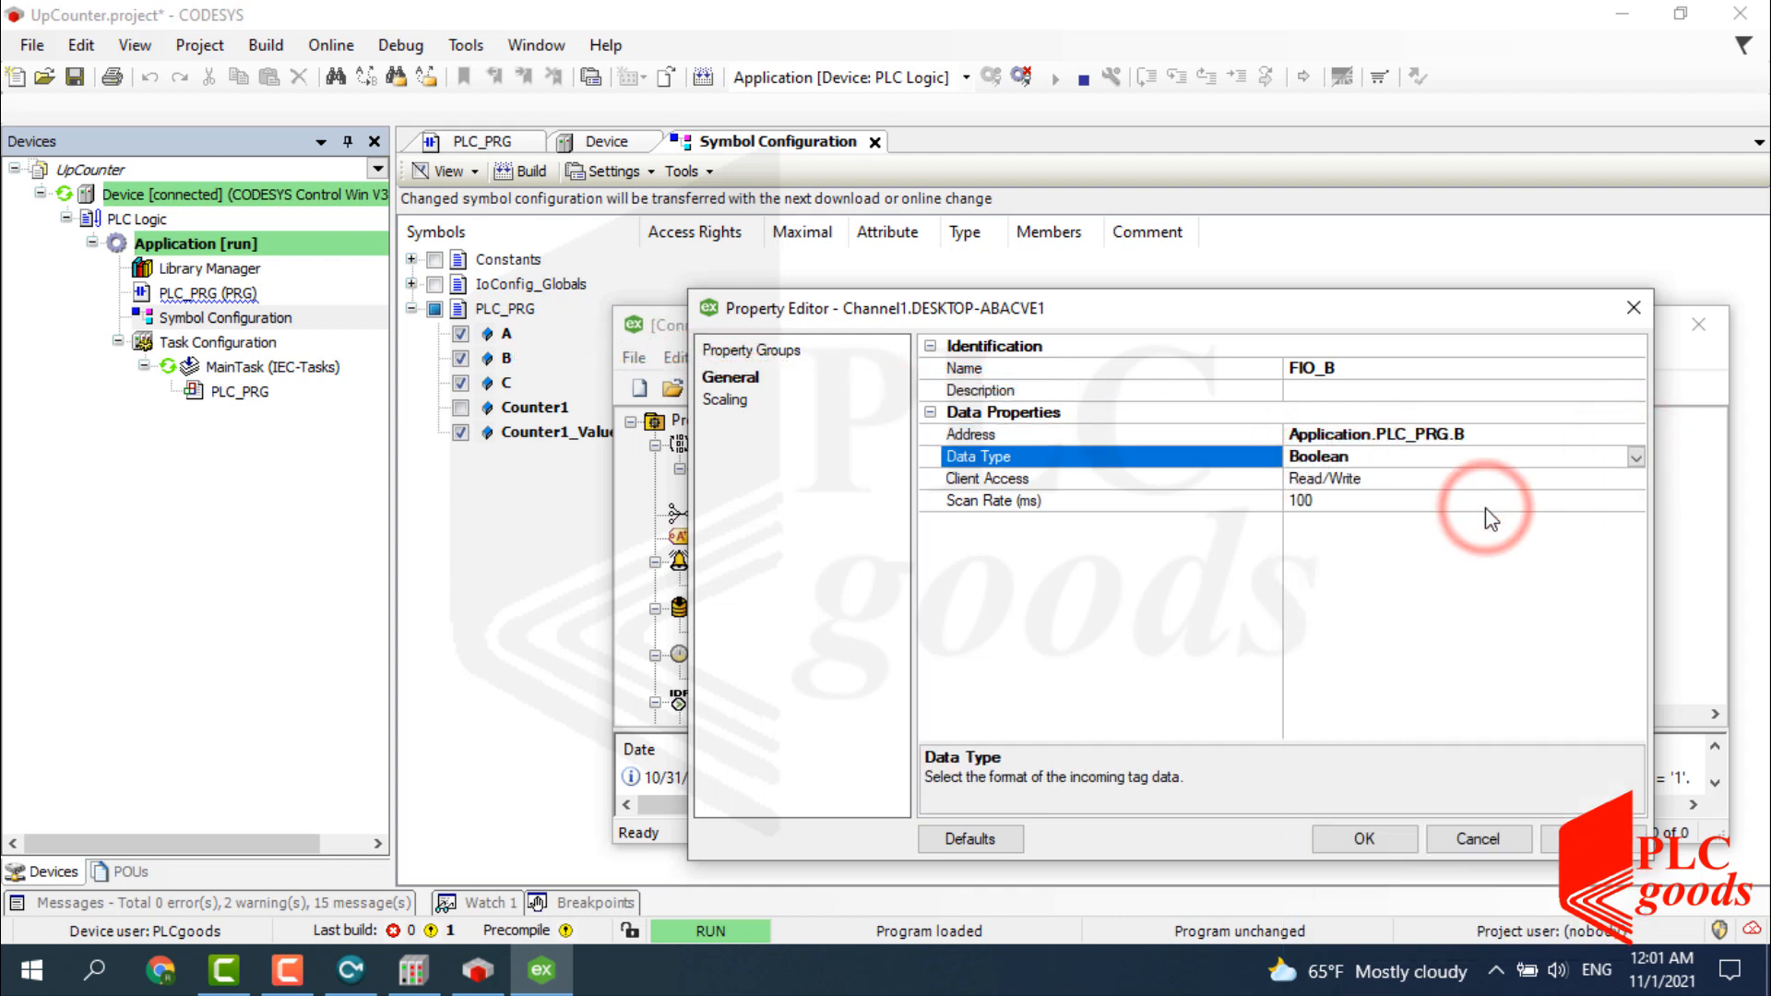
{"action": "left_click", "coordinate": [1365, 840]}
Copy FIO_B and turn the duplicate into FIO_C addressed Application.PLC_PRG.C.
{"action": "right_click", "coordinate": [1103, 487]}
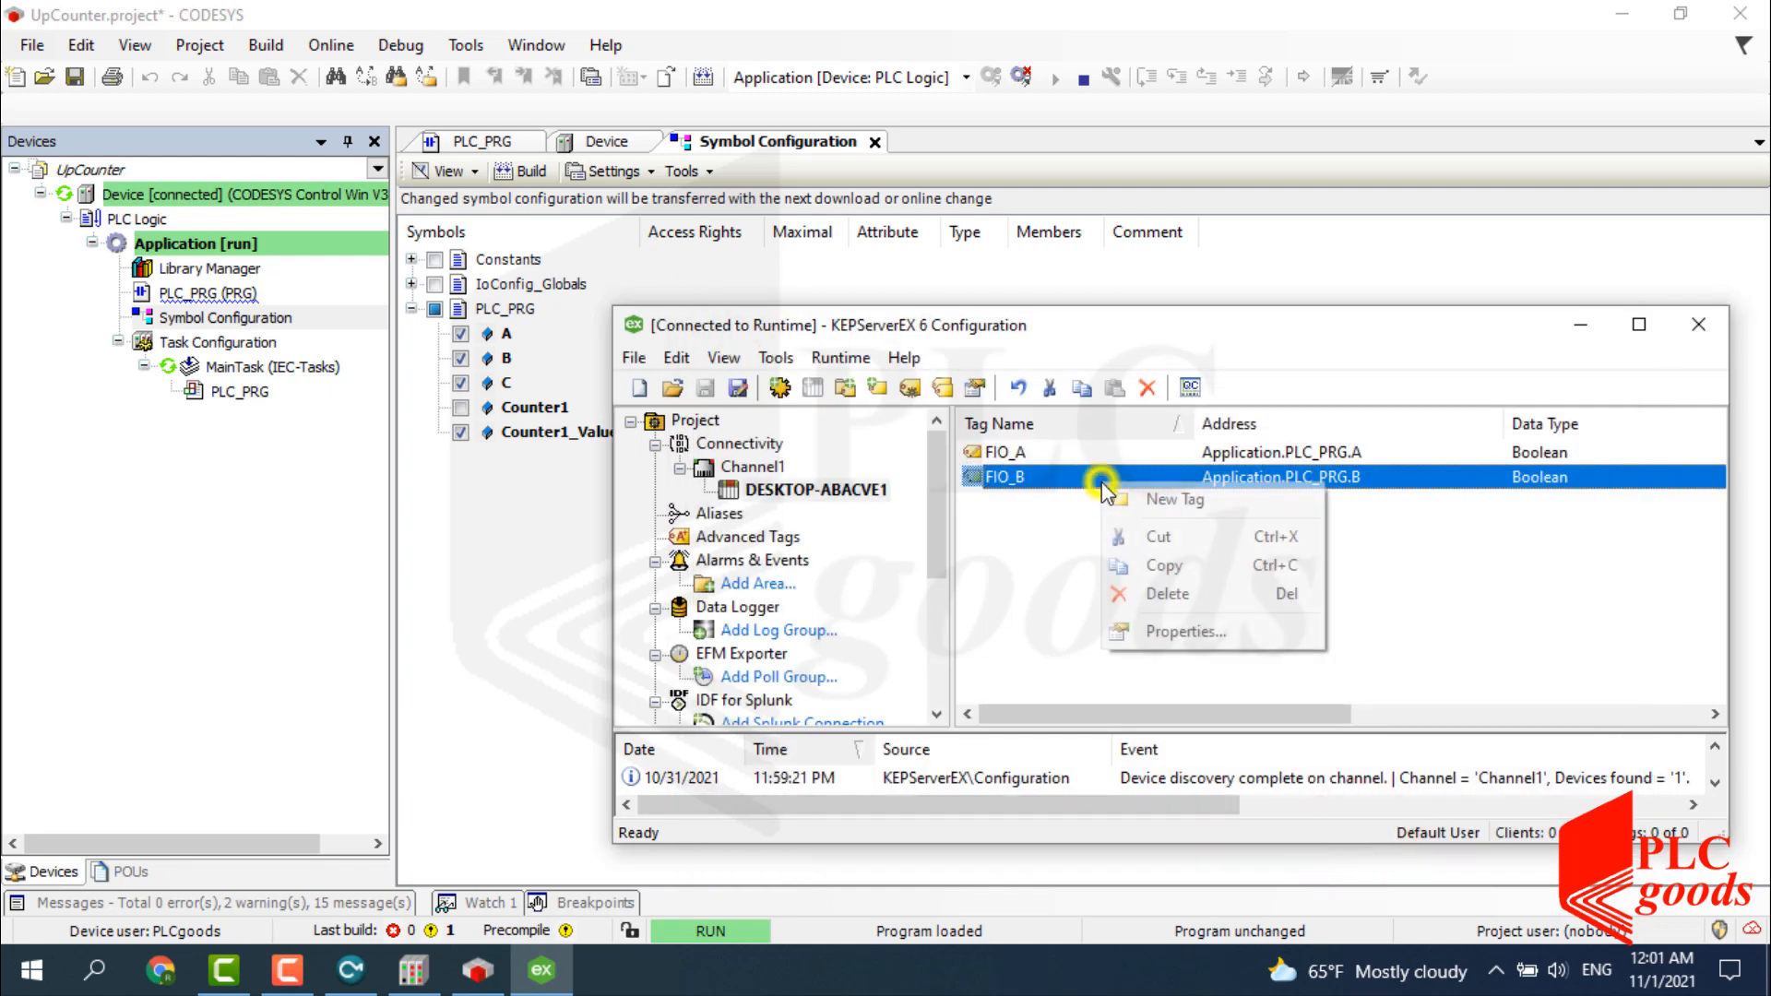
{"action": "left_click", "coordinate": [1121, 565]}
{"action": "right_click", "coordinate": [1105, 549]}
{"action": "left_click", "coordinate": [1144, 606]}
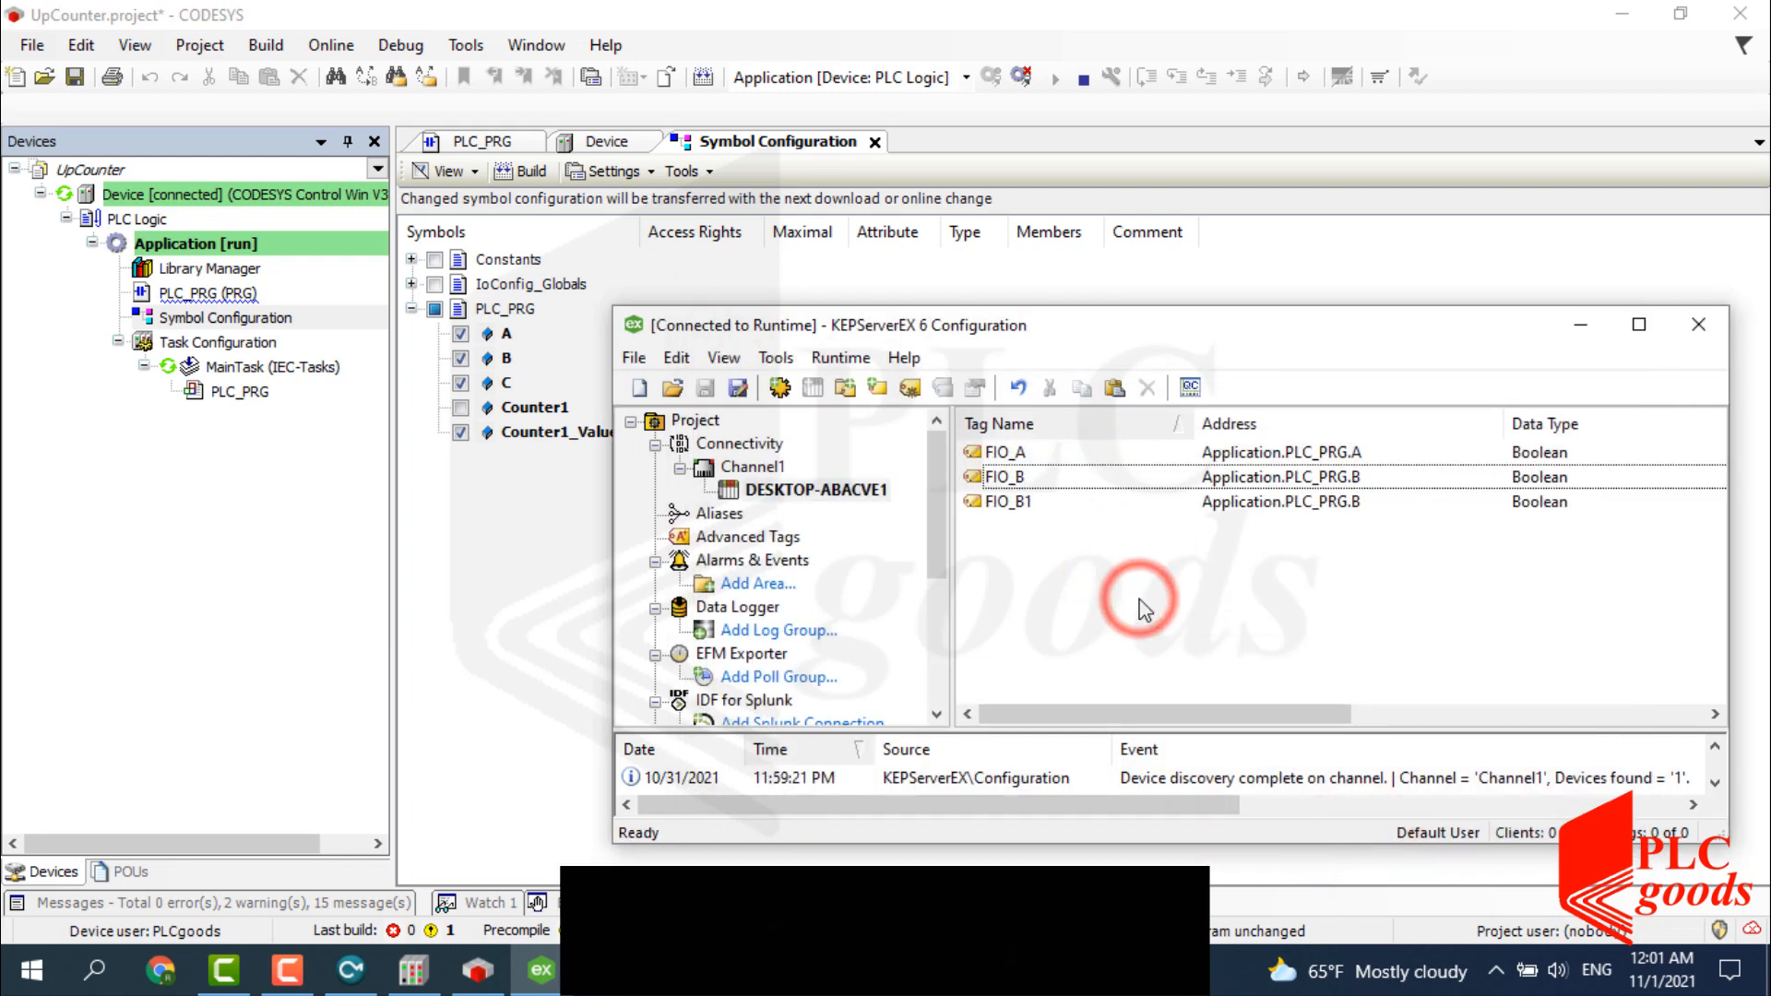
{"action": "double_click", "coordinate": [1015, 503]}
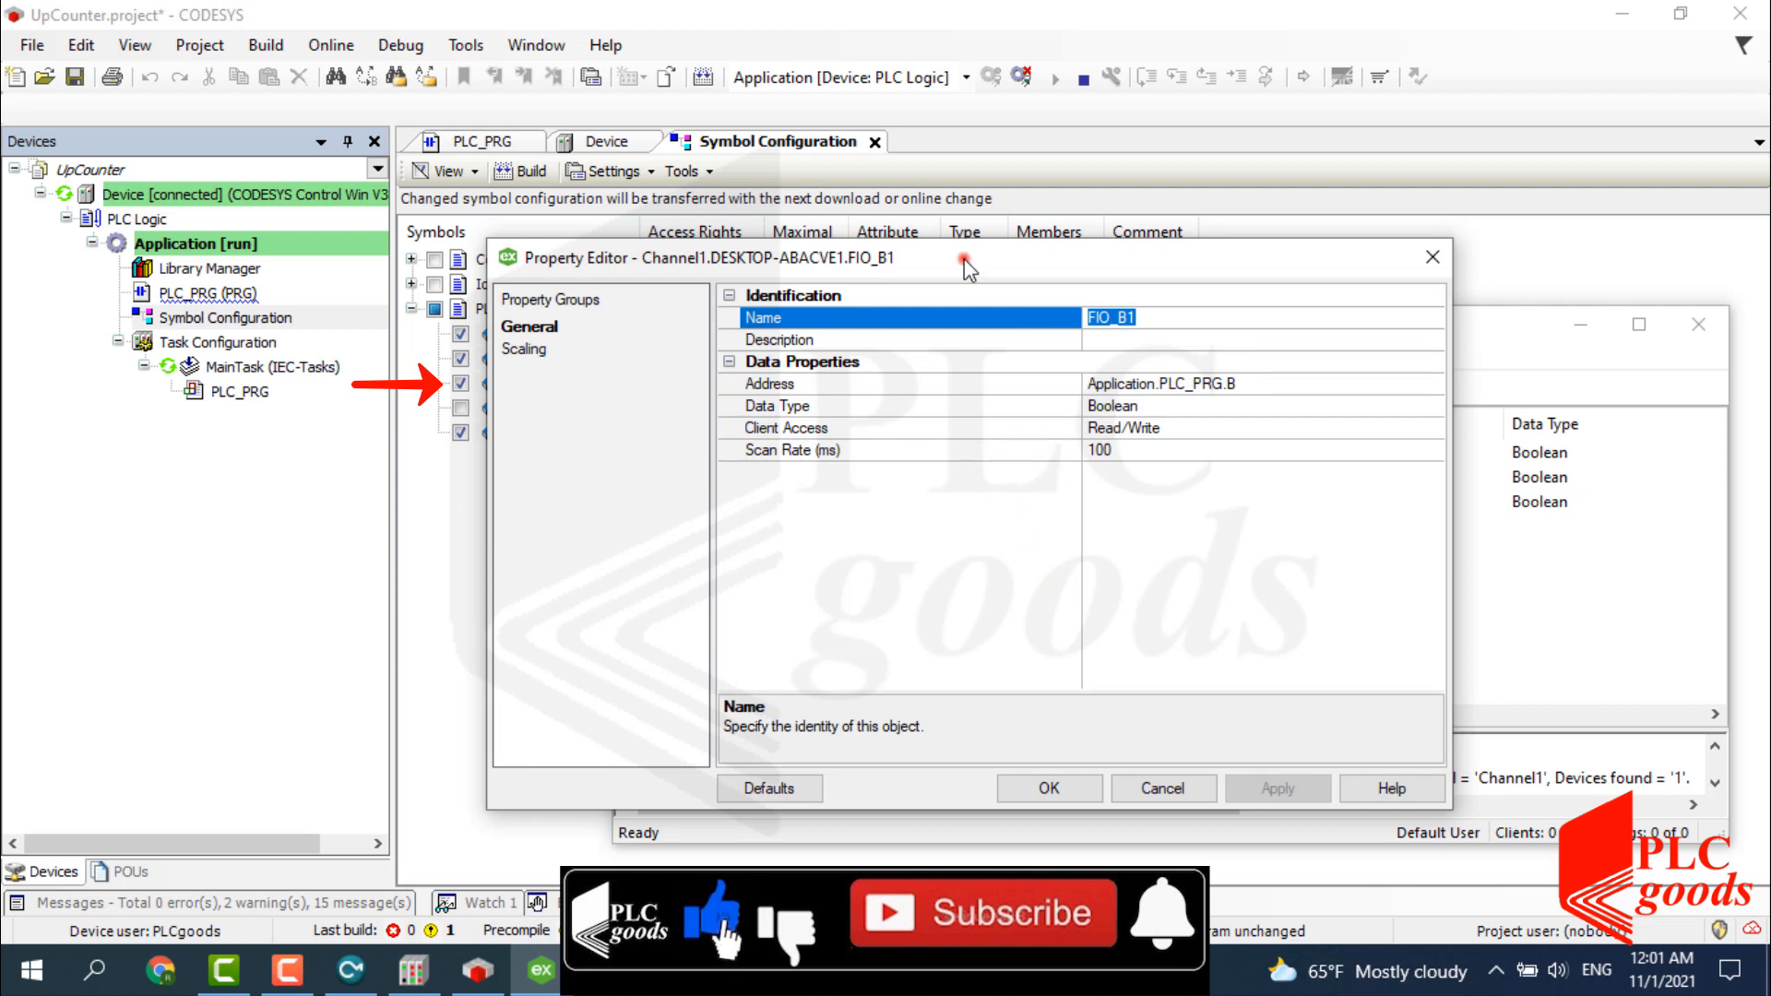
{"action": "left_click_drag", "start_coordinate": [967, 267], "coordinate": [1063, 274]}
{"action": "left_click", "coordinate": [1234, 319]}
{"action": "key", "text": "BackSpace"}
{"action": "key", "text": "BackSpace"}
{"action": "type", "text": "C"}
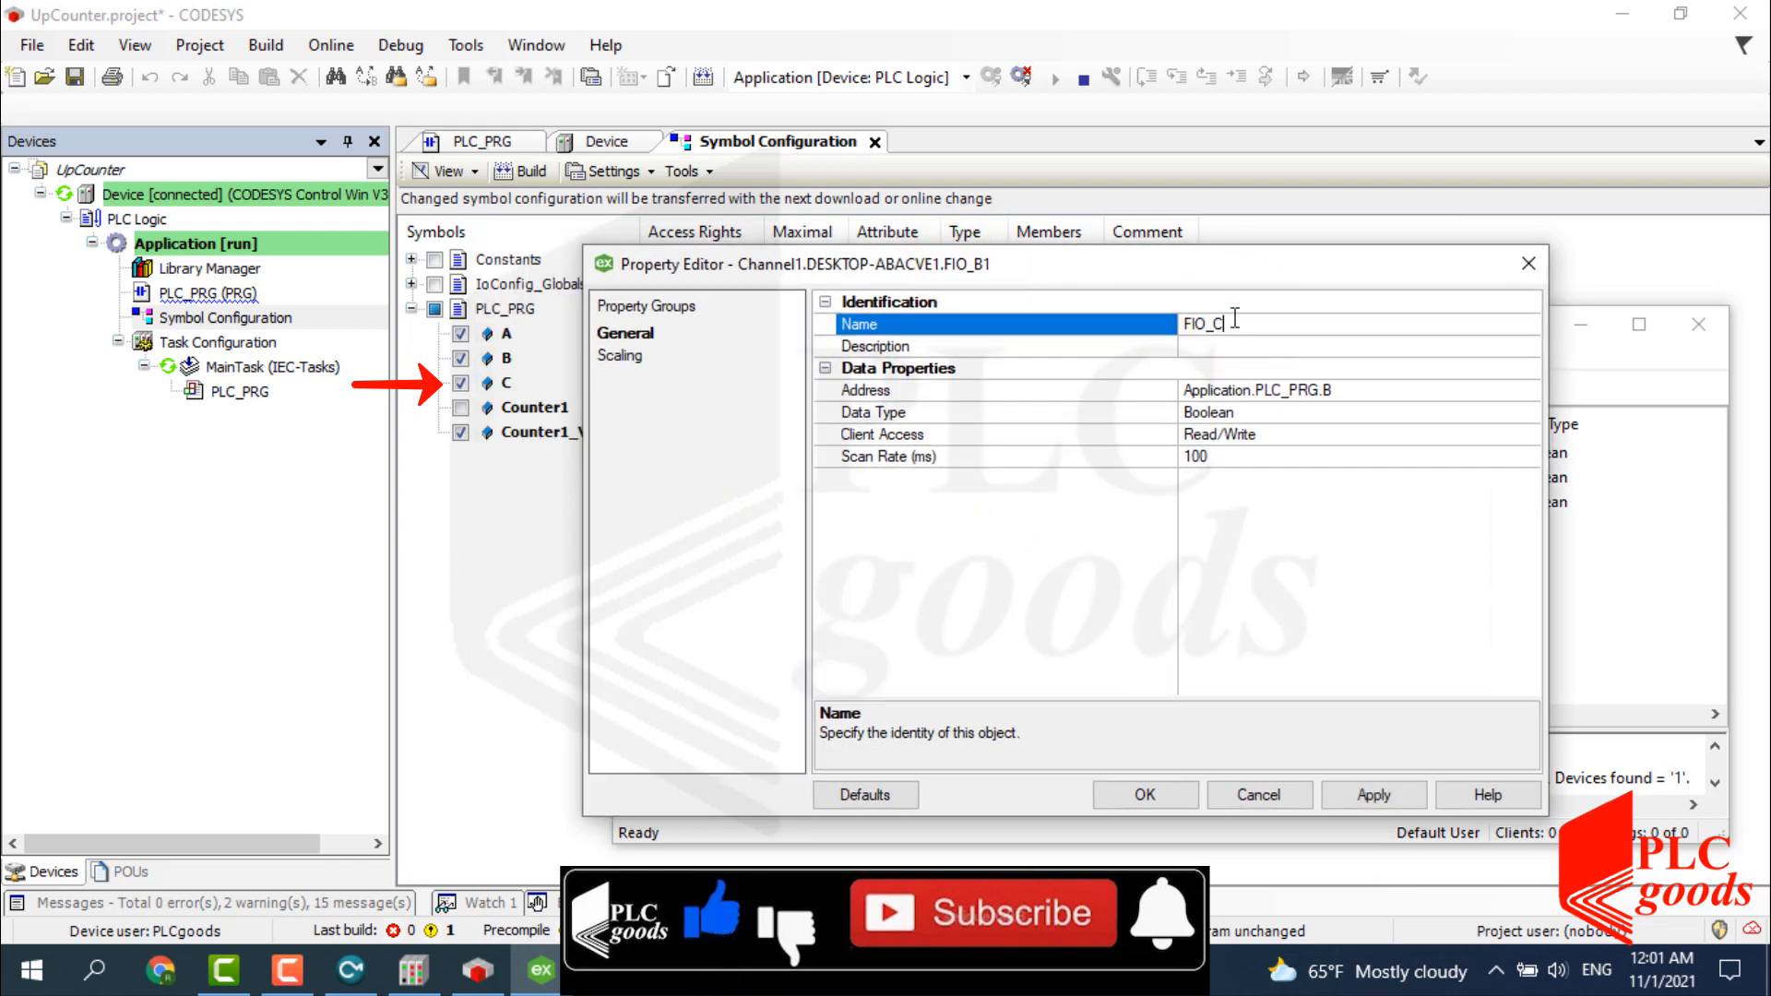
{"action": "left_click", "coordinate": [1338, 388]}
{"action": "key", "text": "BackSpace"}
{"action": "type", "text": "C"}
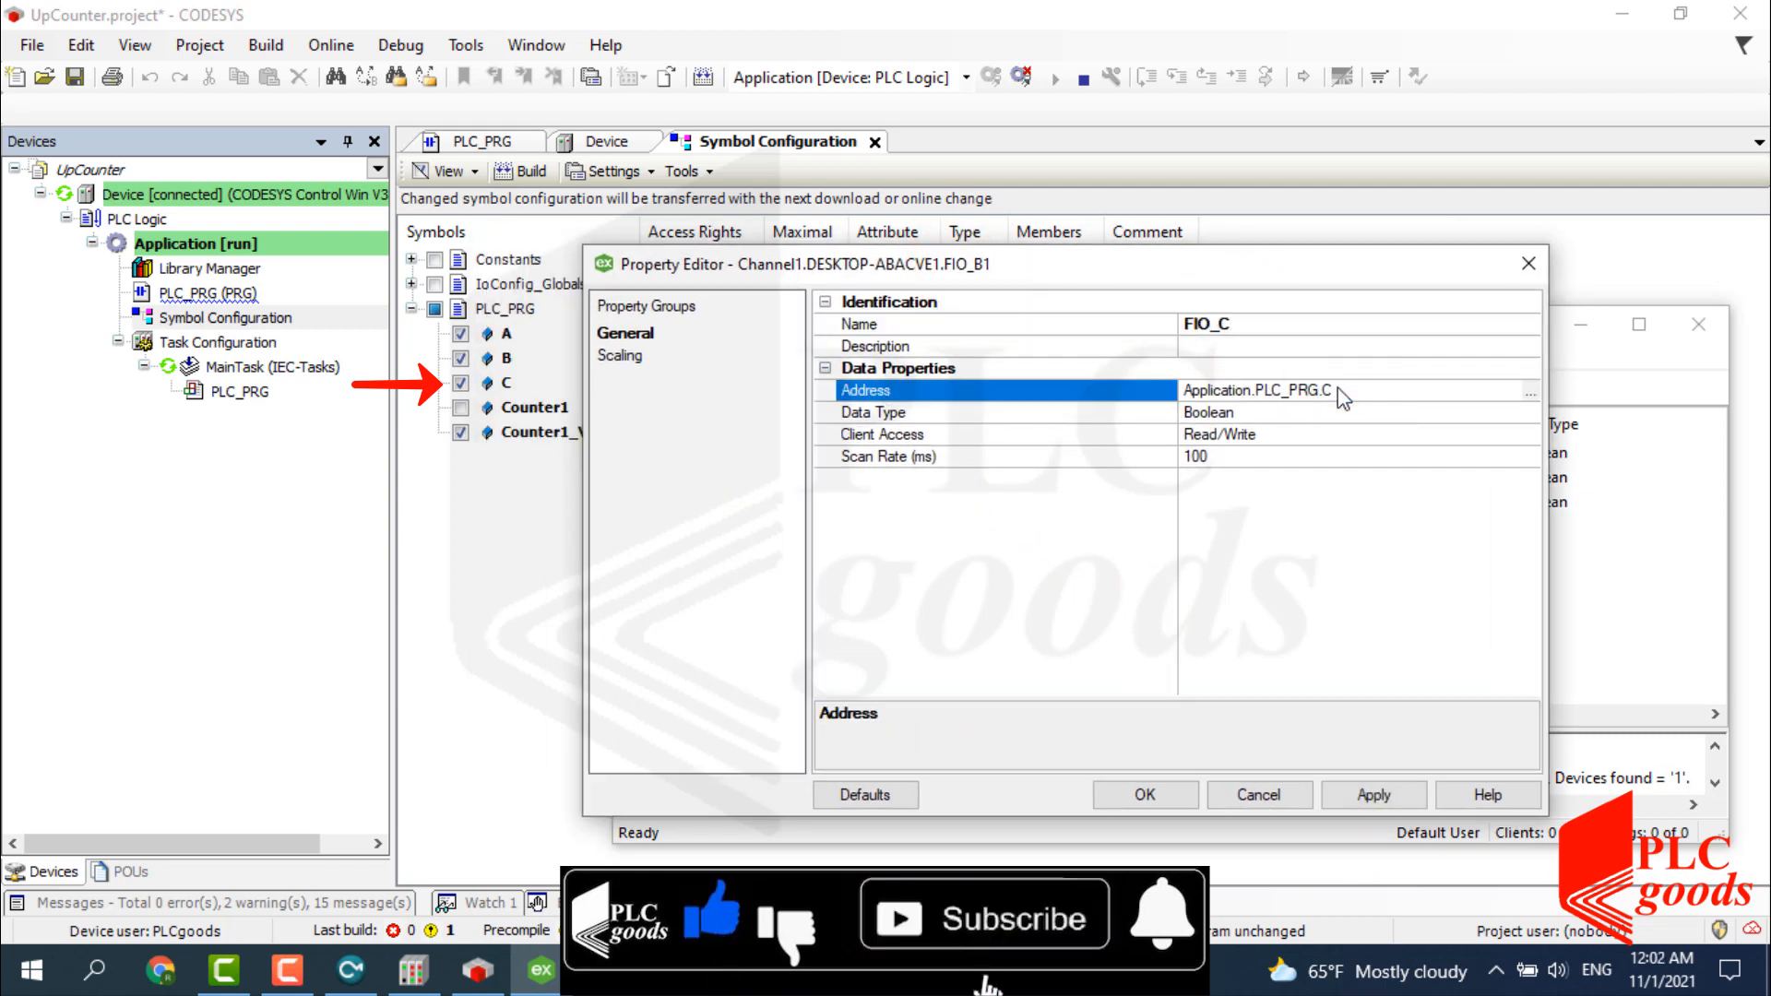
{"action": "left_click", "coordinate": [1324, 417]}
{"action": "left_click", "coordinate": [1145, 794]}
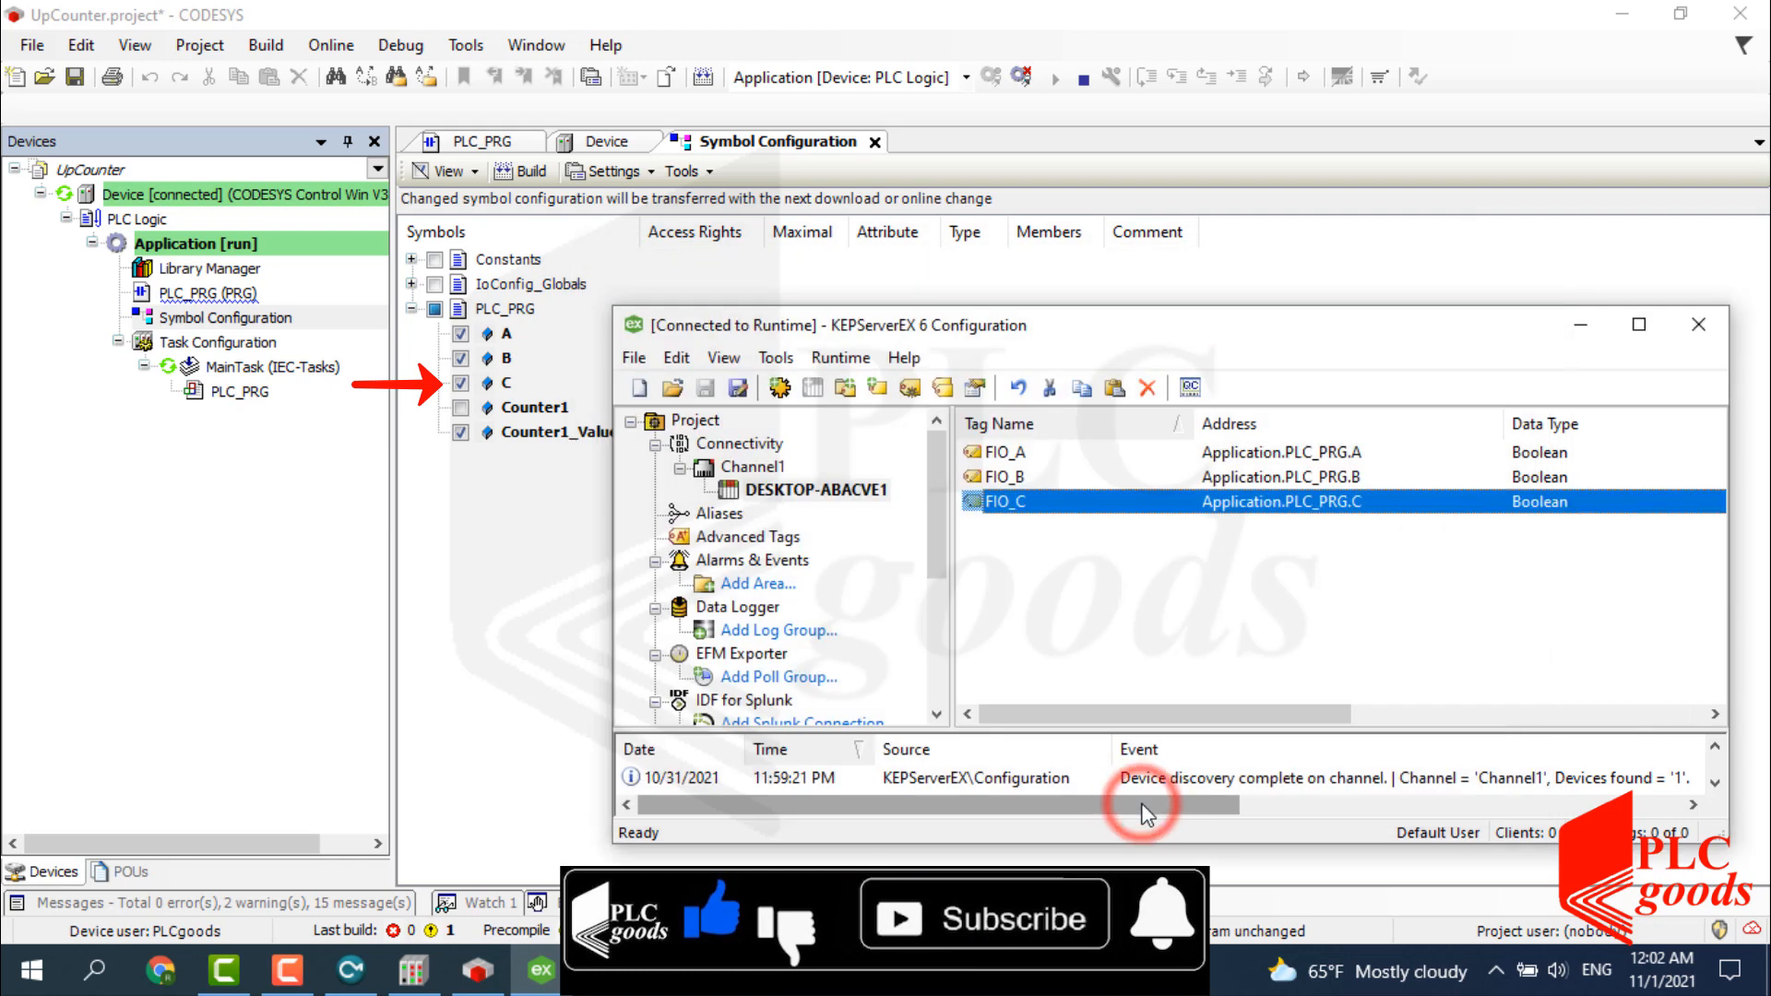
{"action": "left_click_drag", "start_coordinate": [1030, 324], "coordinate": [1082, 301]}
{"action": "right_click", "coordinate": [1083, 513]}
Create Word tag FIO_CounterValue addressed Application.PLC_PRG.Counter1_Value, confirming its type in CODESYS.
{"action": "left_click", "coordinate": [1120, 522]}
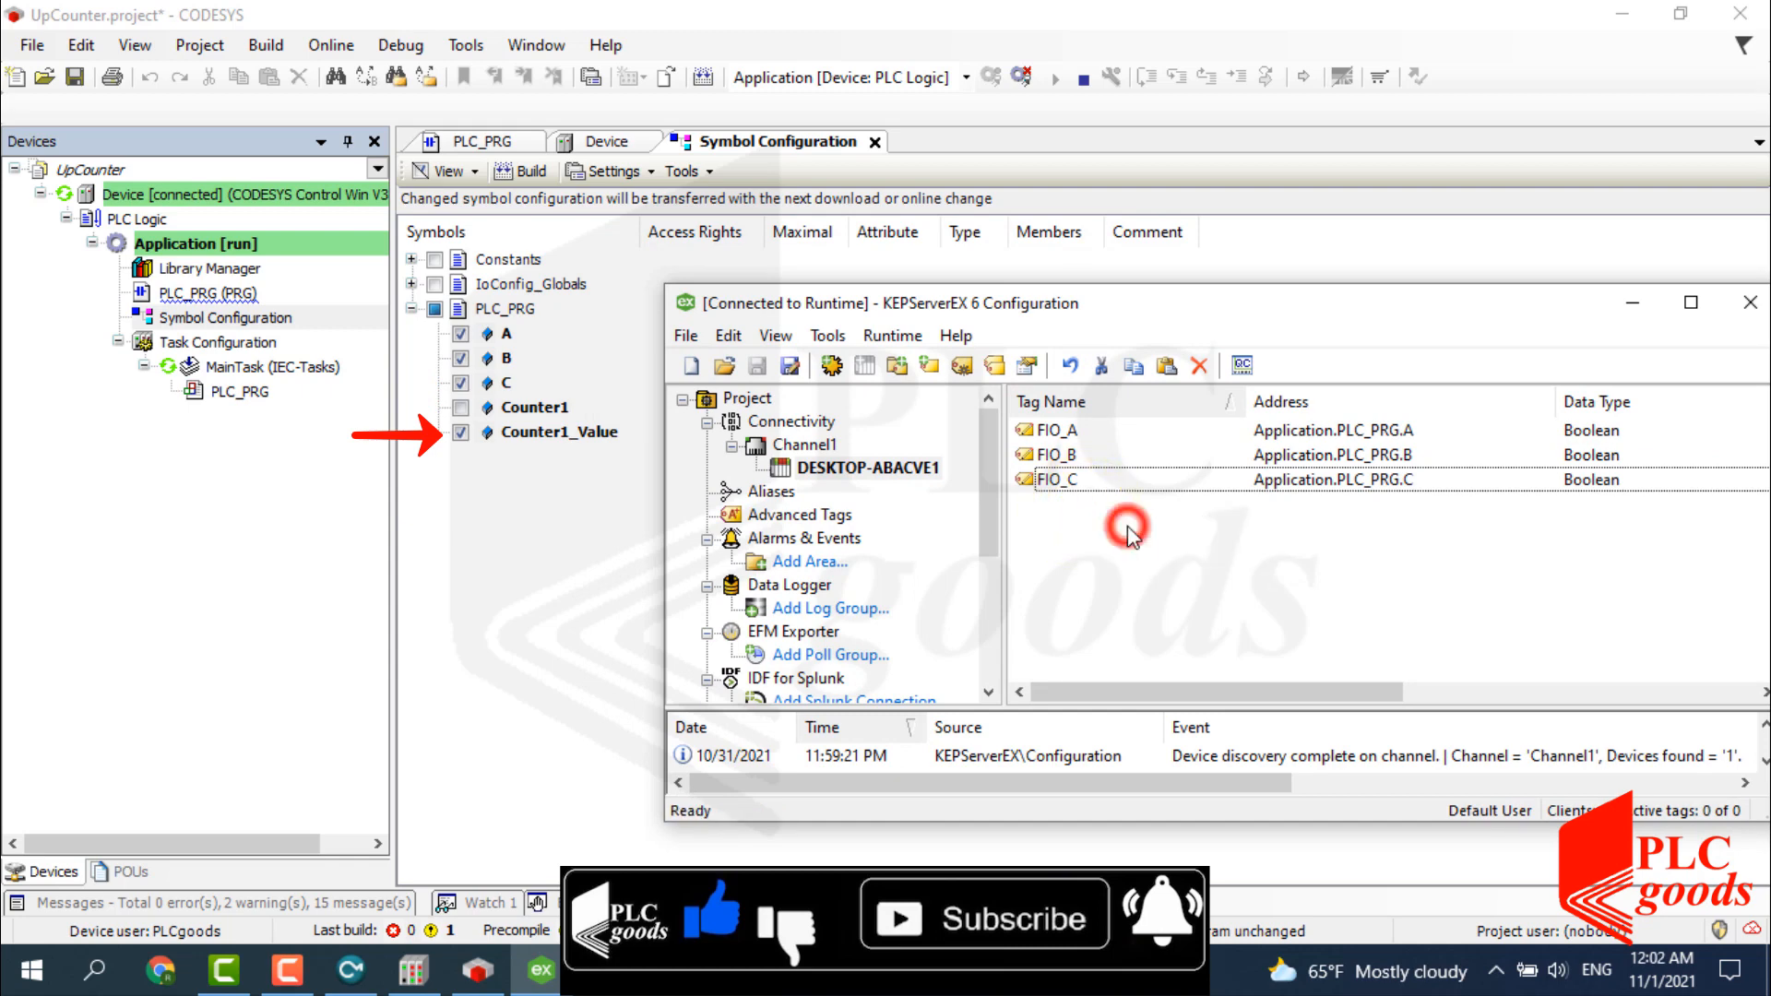
{"action": "type", "text": "FIO_CounterValue"}
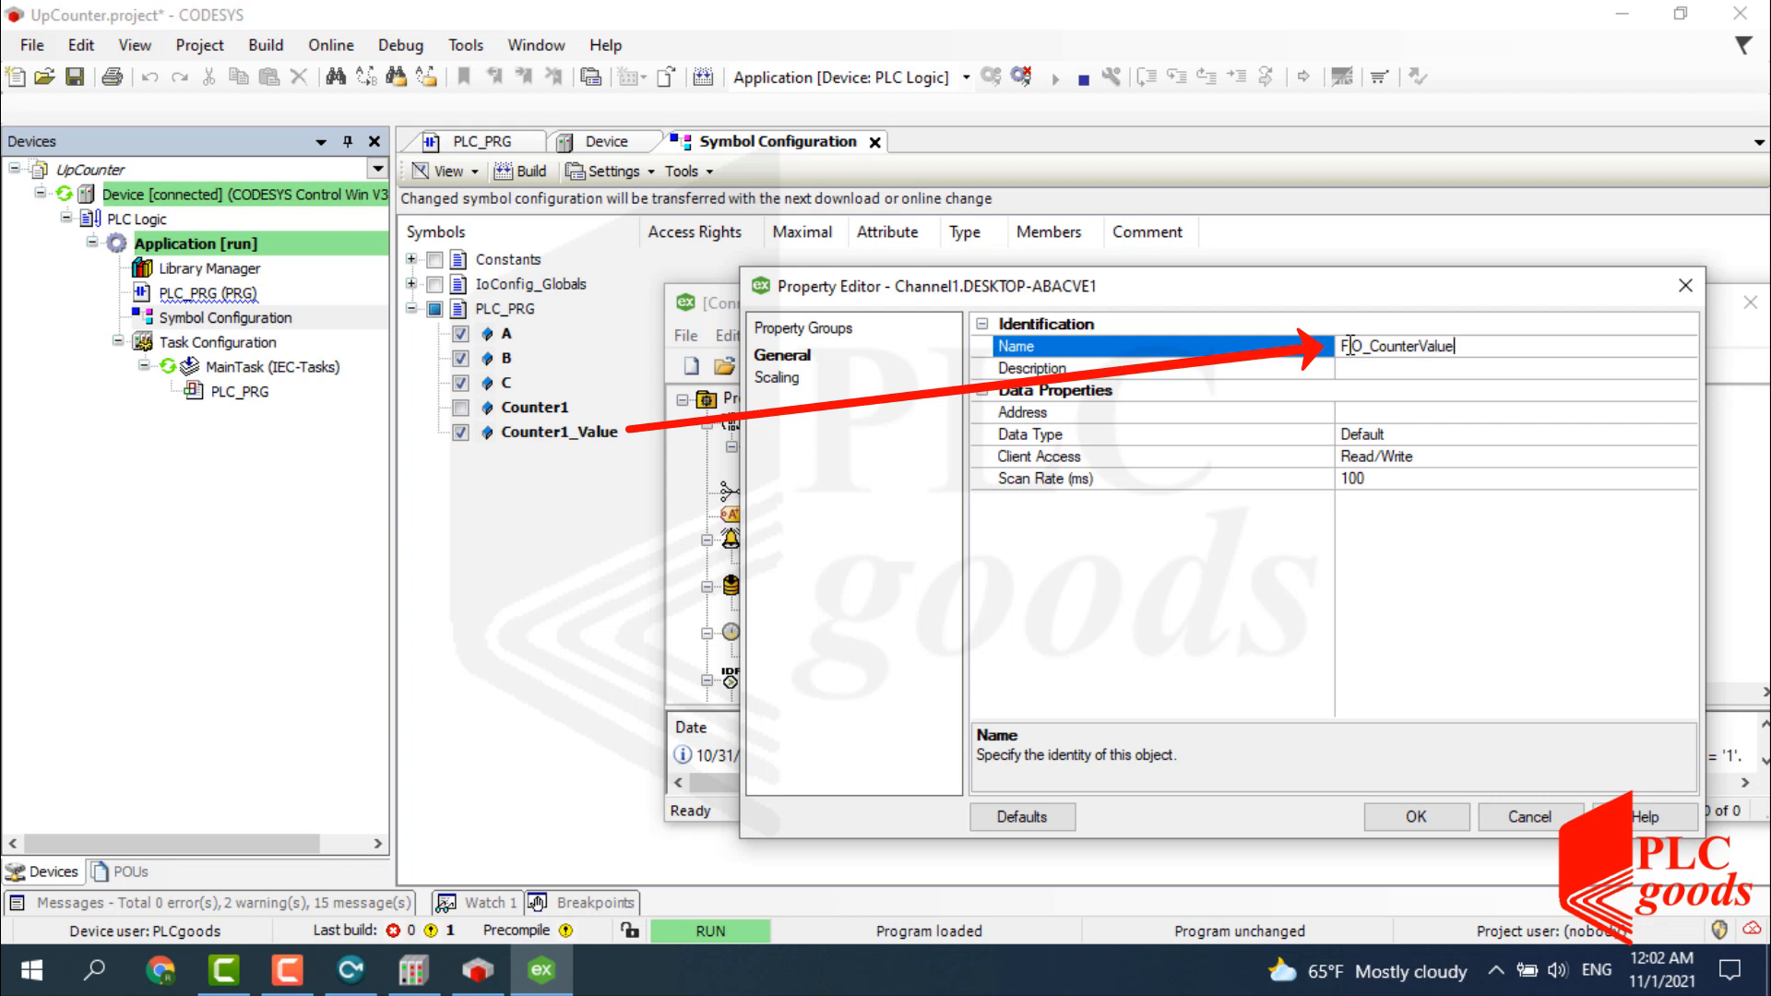
{"action": "left_click", "coordinate": [1364, 407]}
{"action": "type", "text": "Applic"}
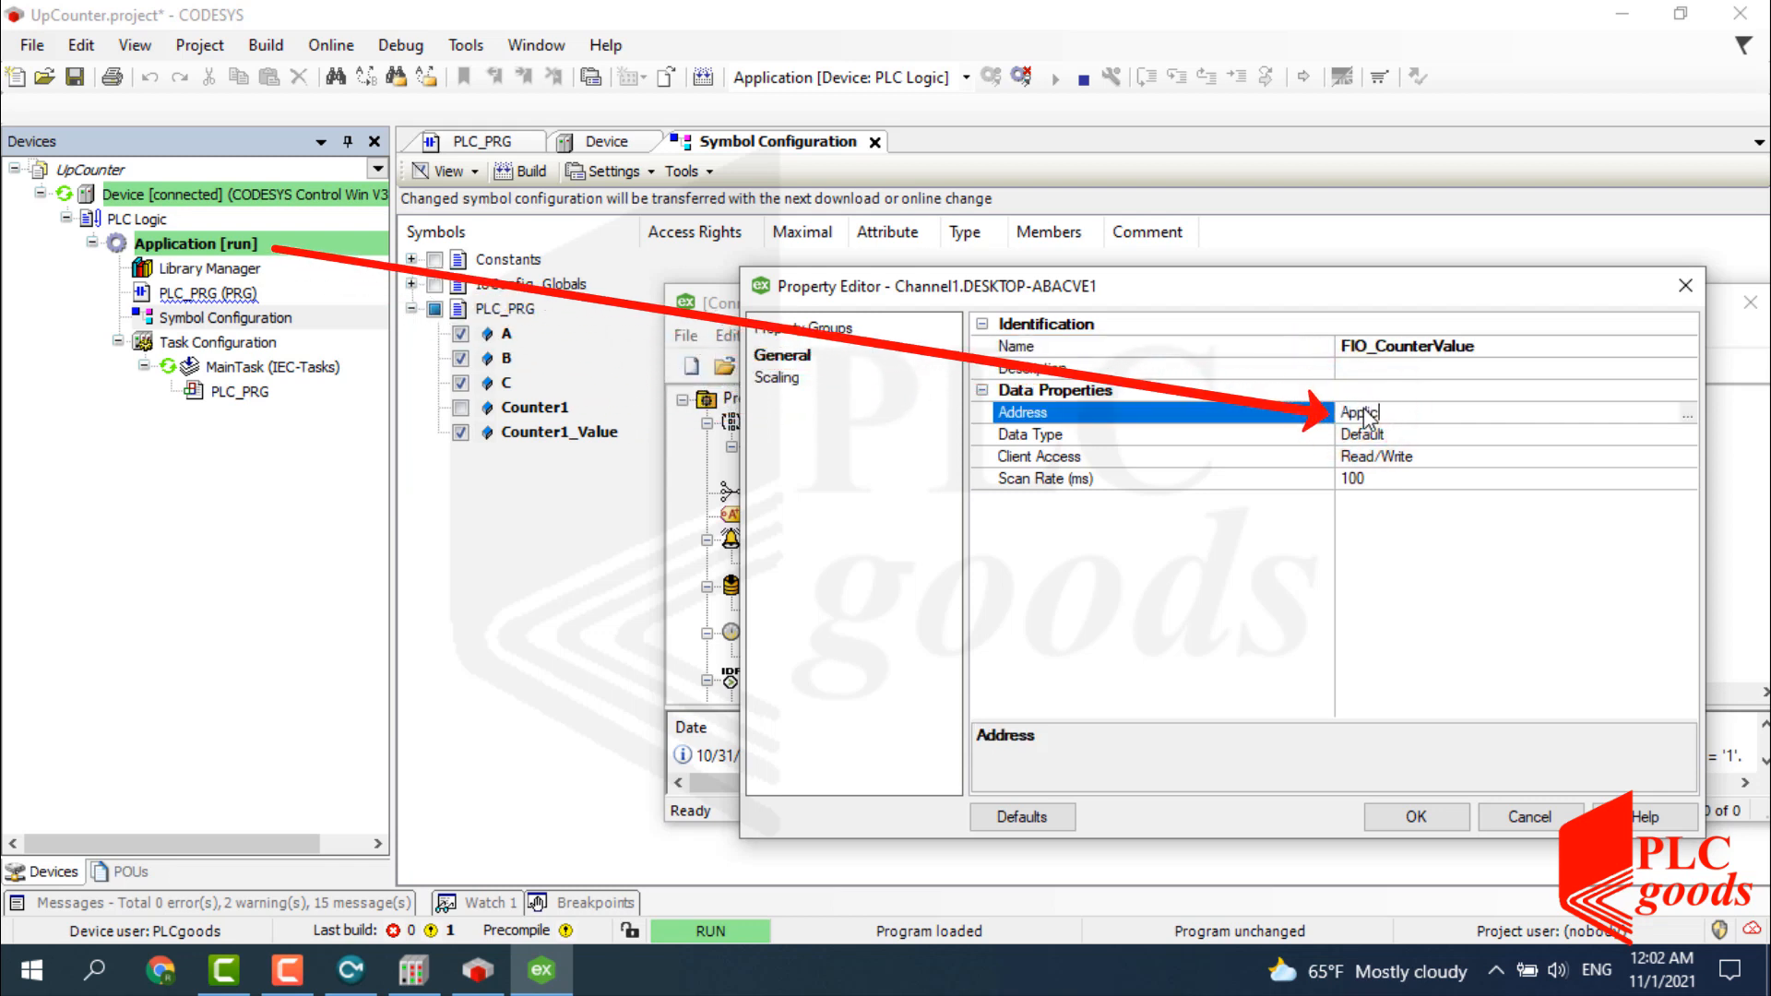
{"action": "type", "text": "ation.PLC_PRG.Counter1_Value"}
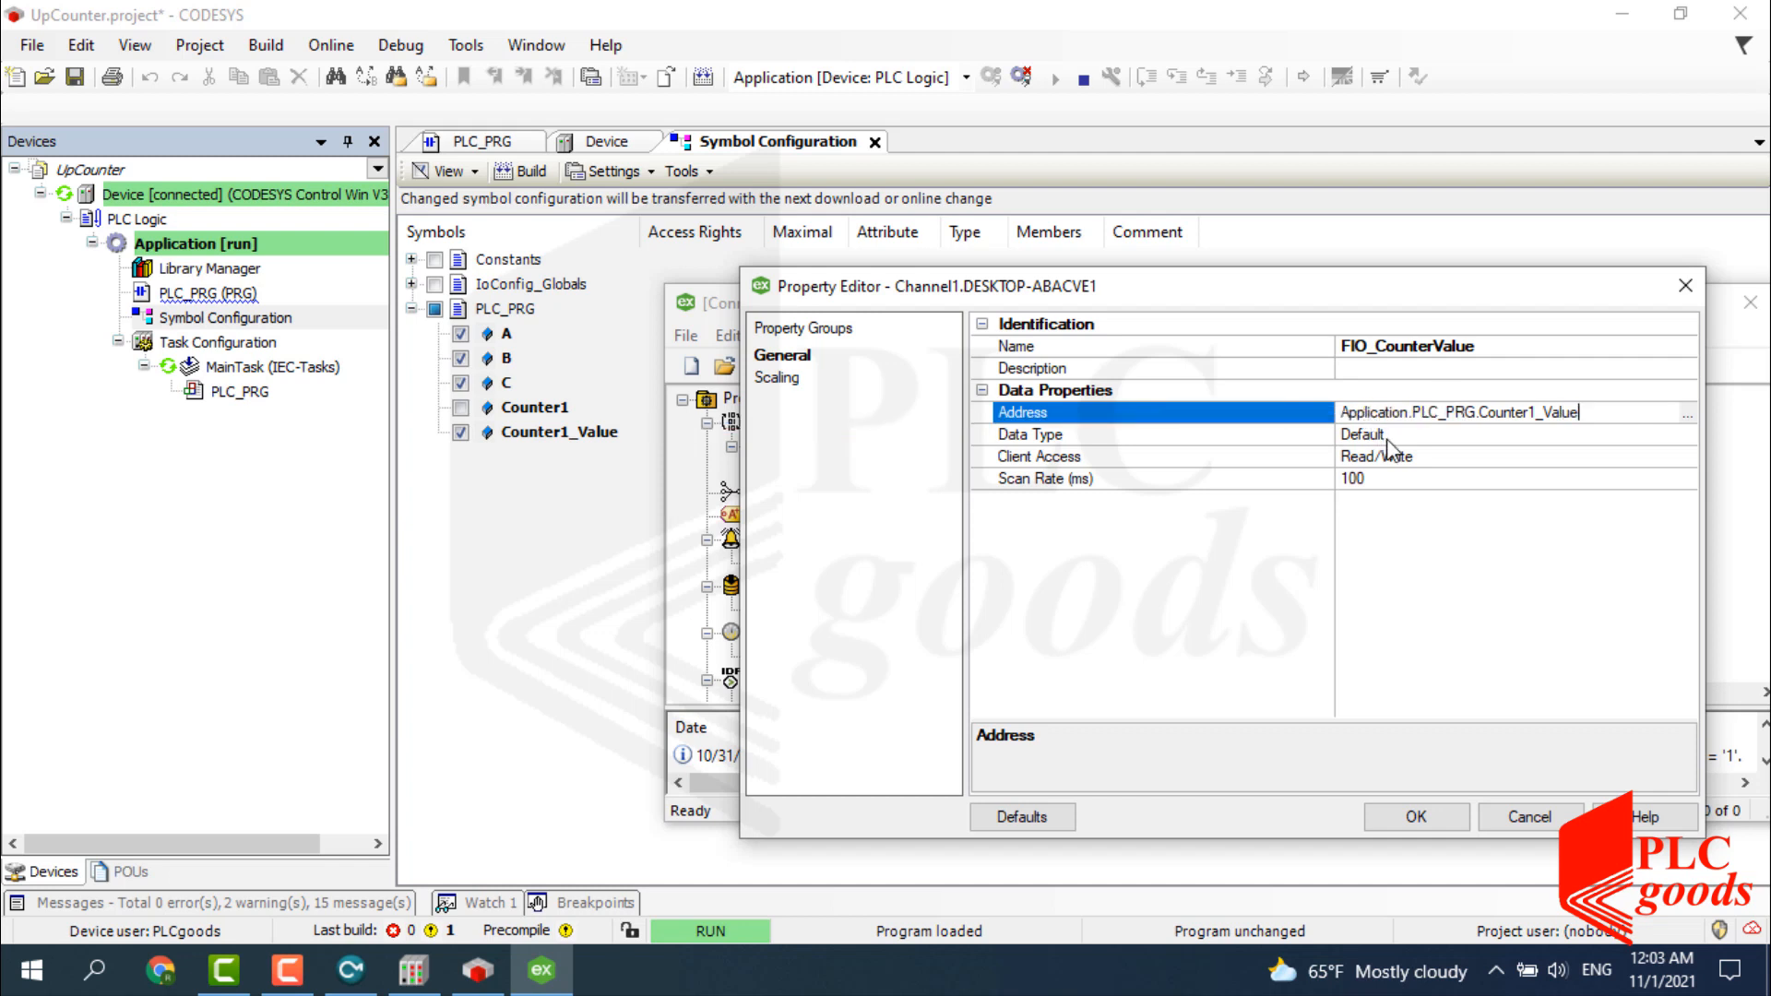
{"action": "left_click", "coordinate": [1387, 438]}
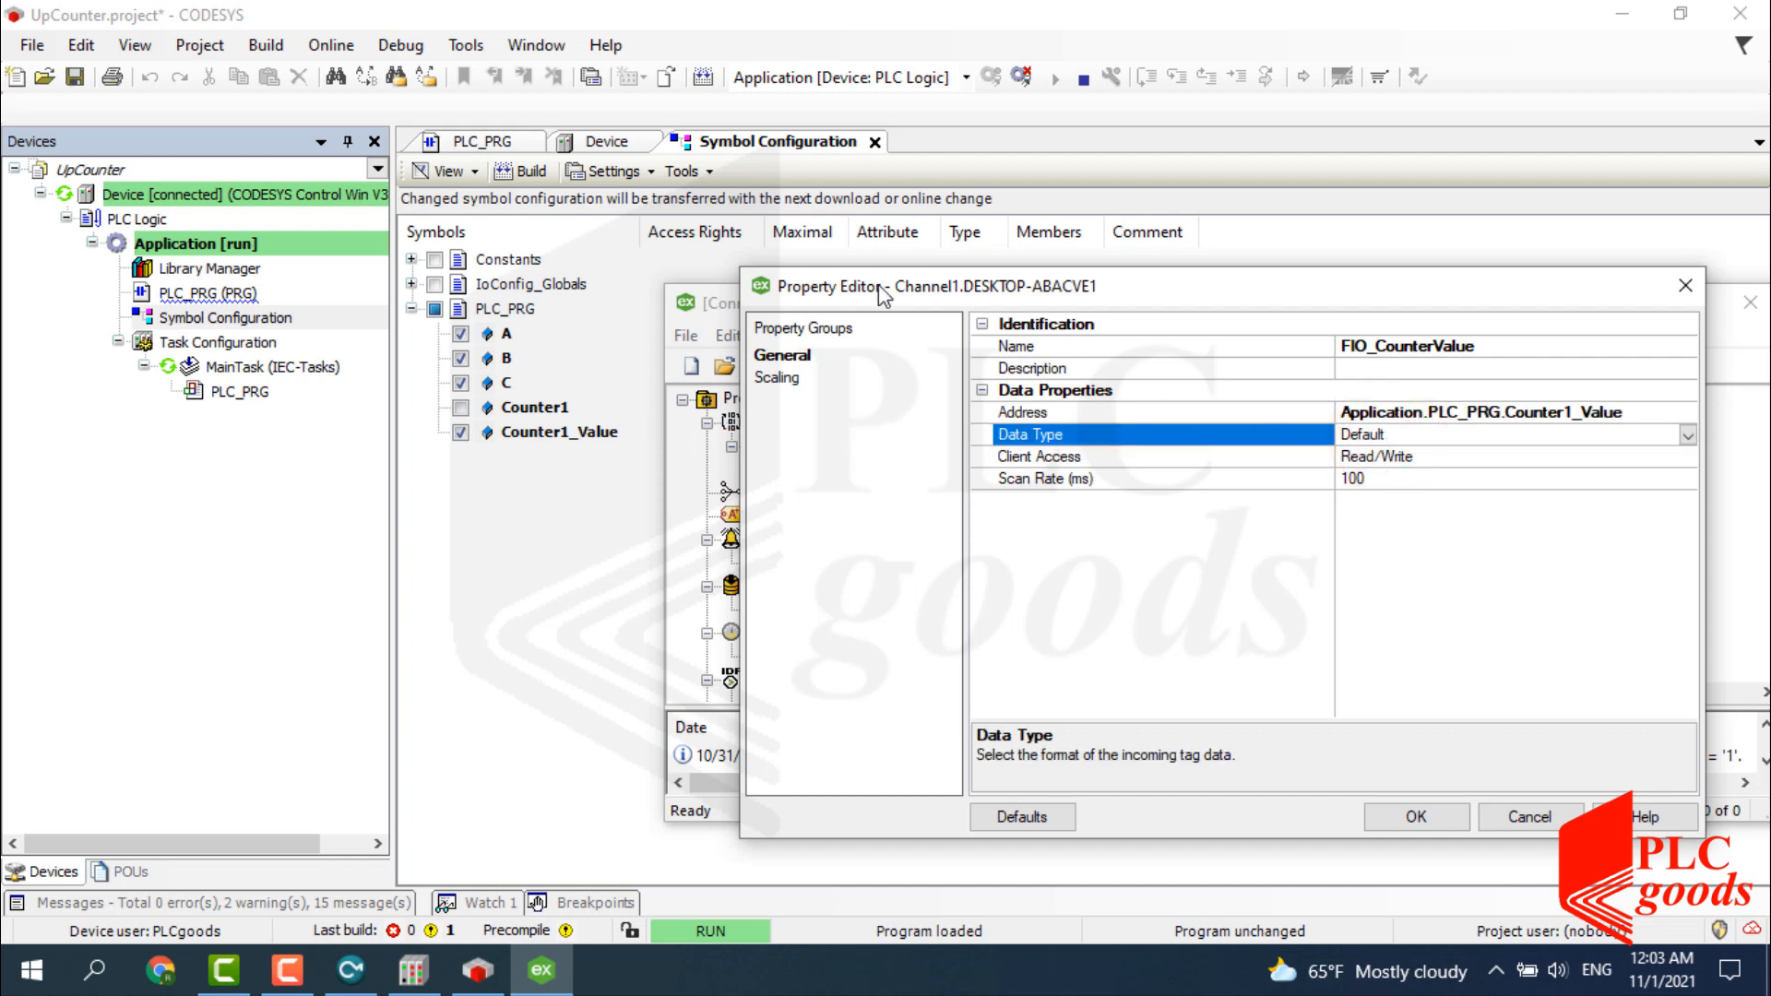
{"action": "left_click", "coordinate": [470, 141]}
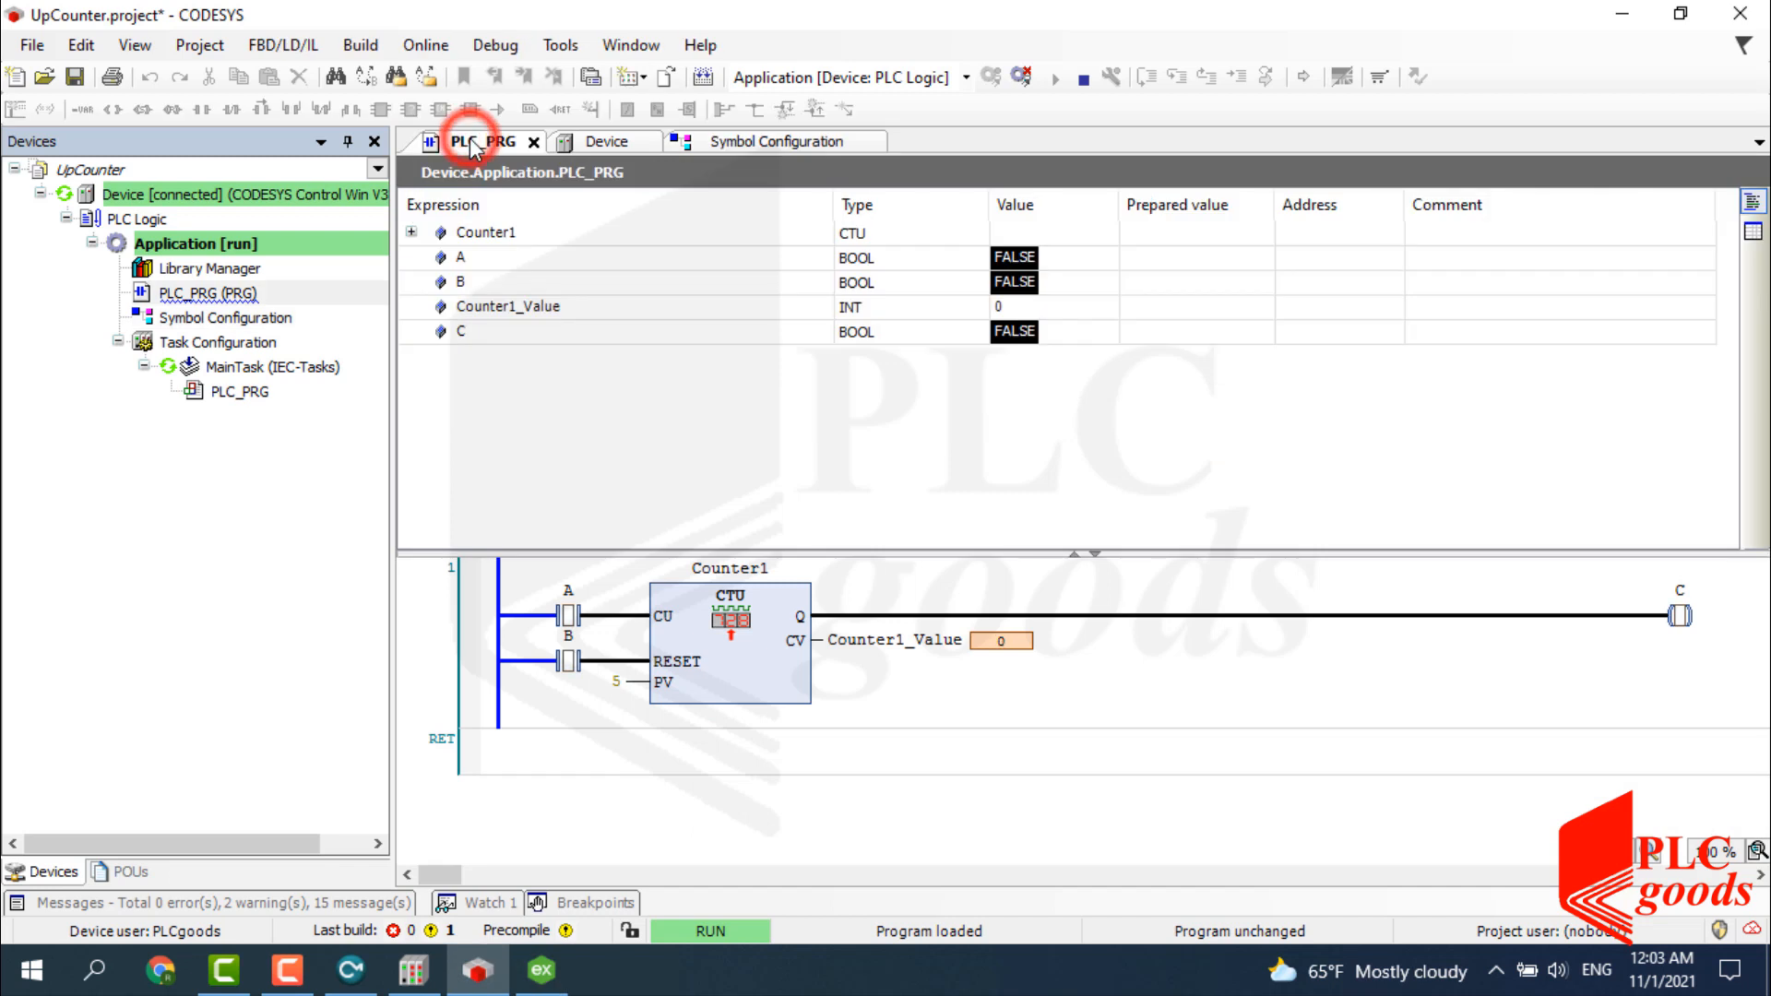
{"action": "left_click", "coordinate": [875, 312]}
{"action": "left_click", "coordinate": [542, 968]}
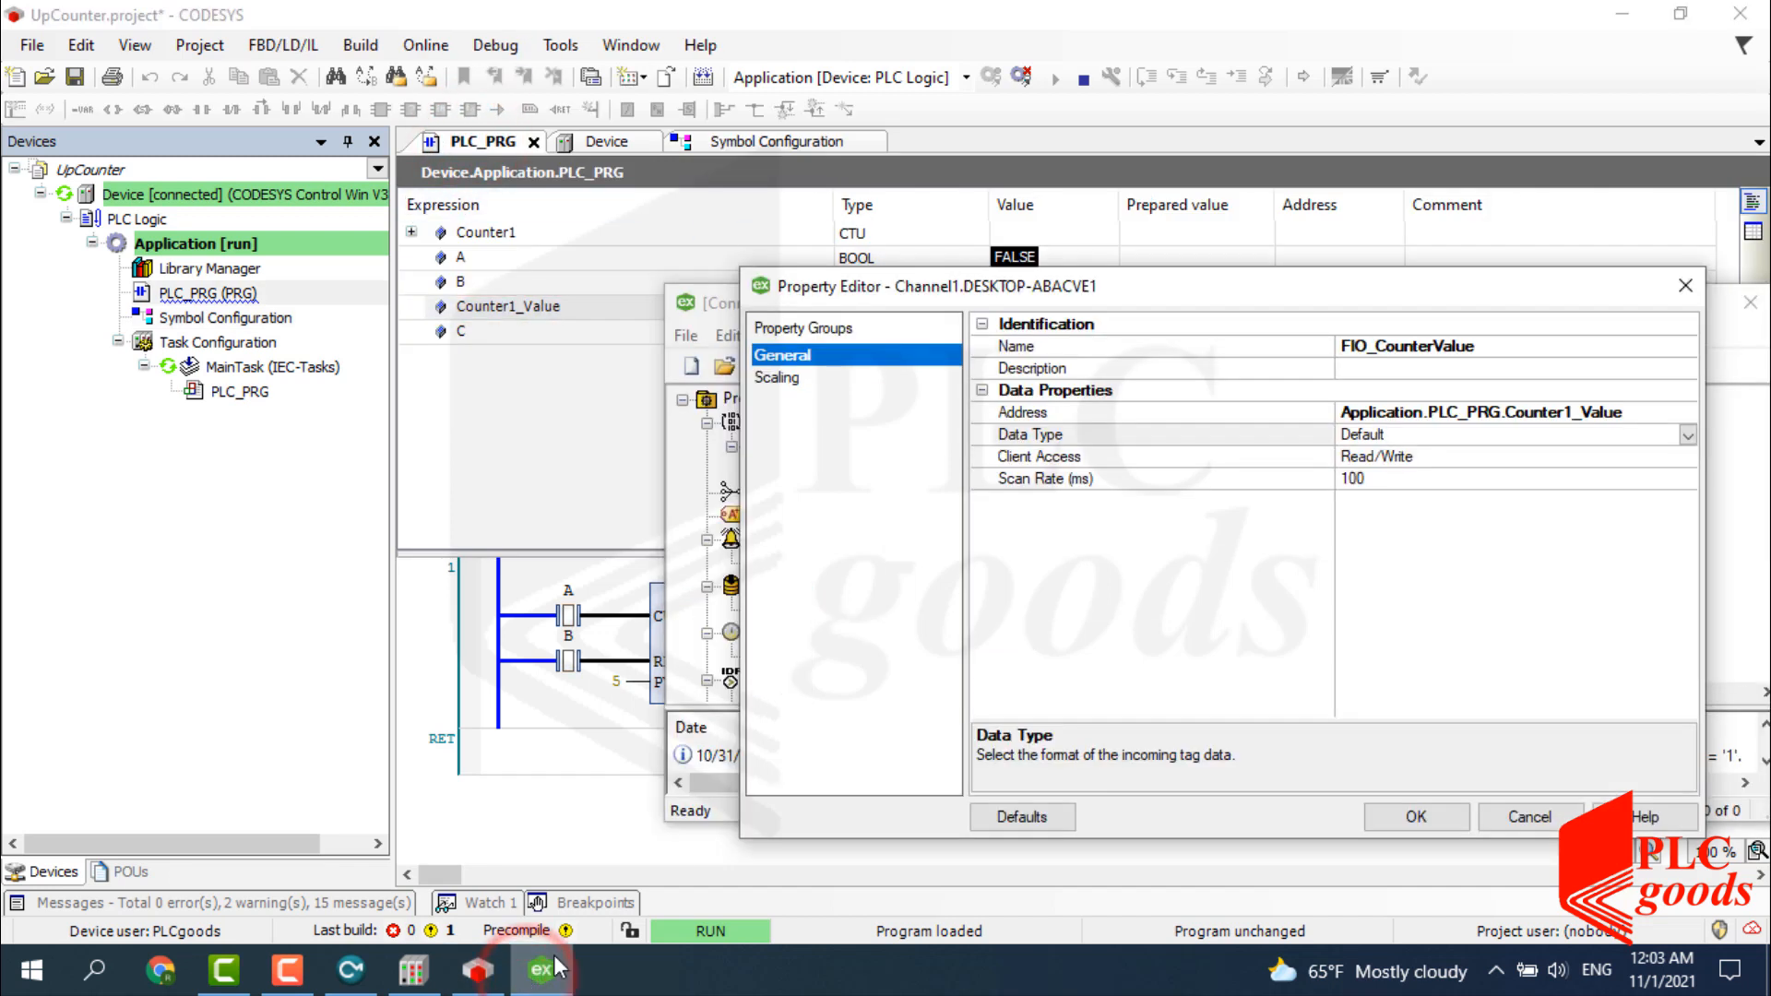
{"action": "left_click", "coordinate": [1688, 435]}
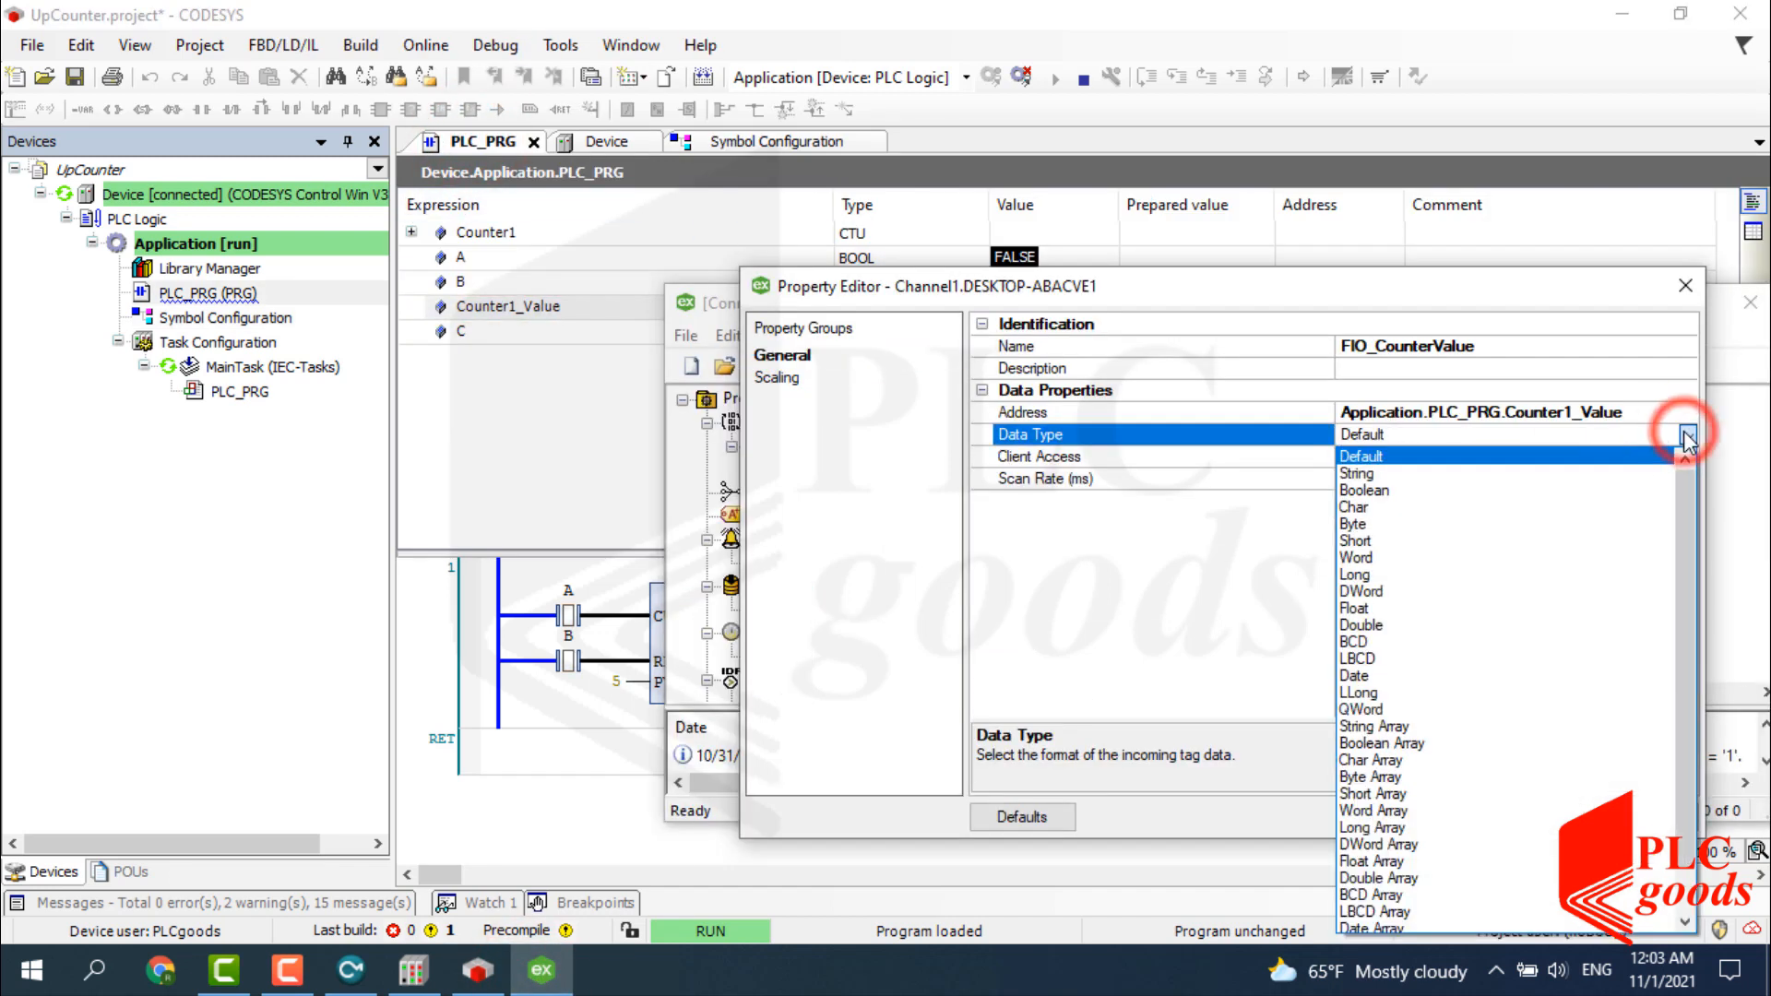
{"action": "left_click", "coordinate": [1362, 557]}
{"action": "left_click", "coordinate": [1411, 816]}
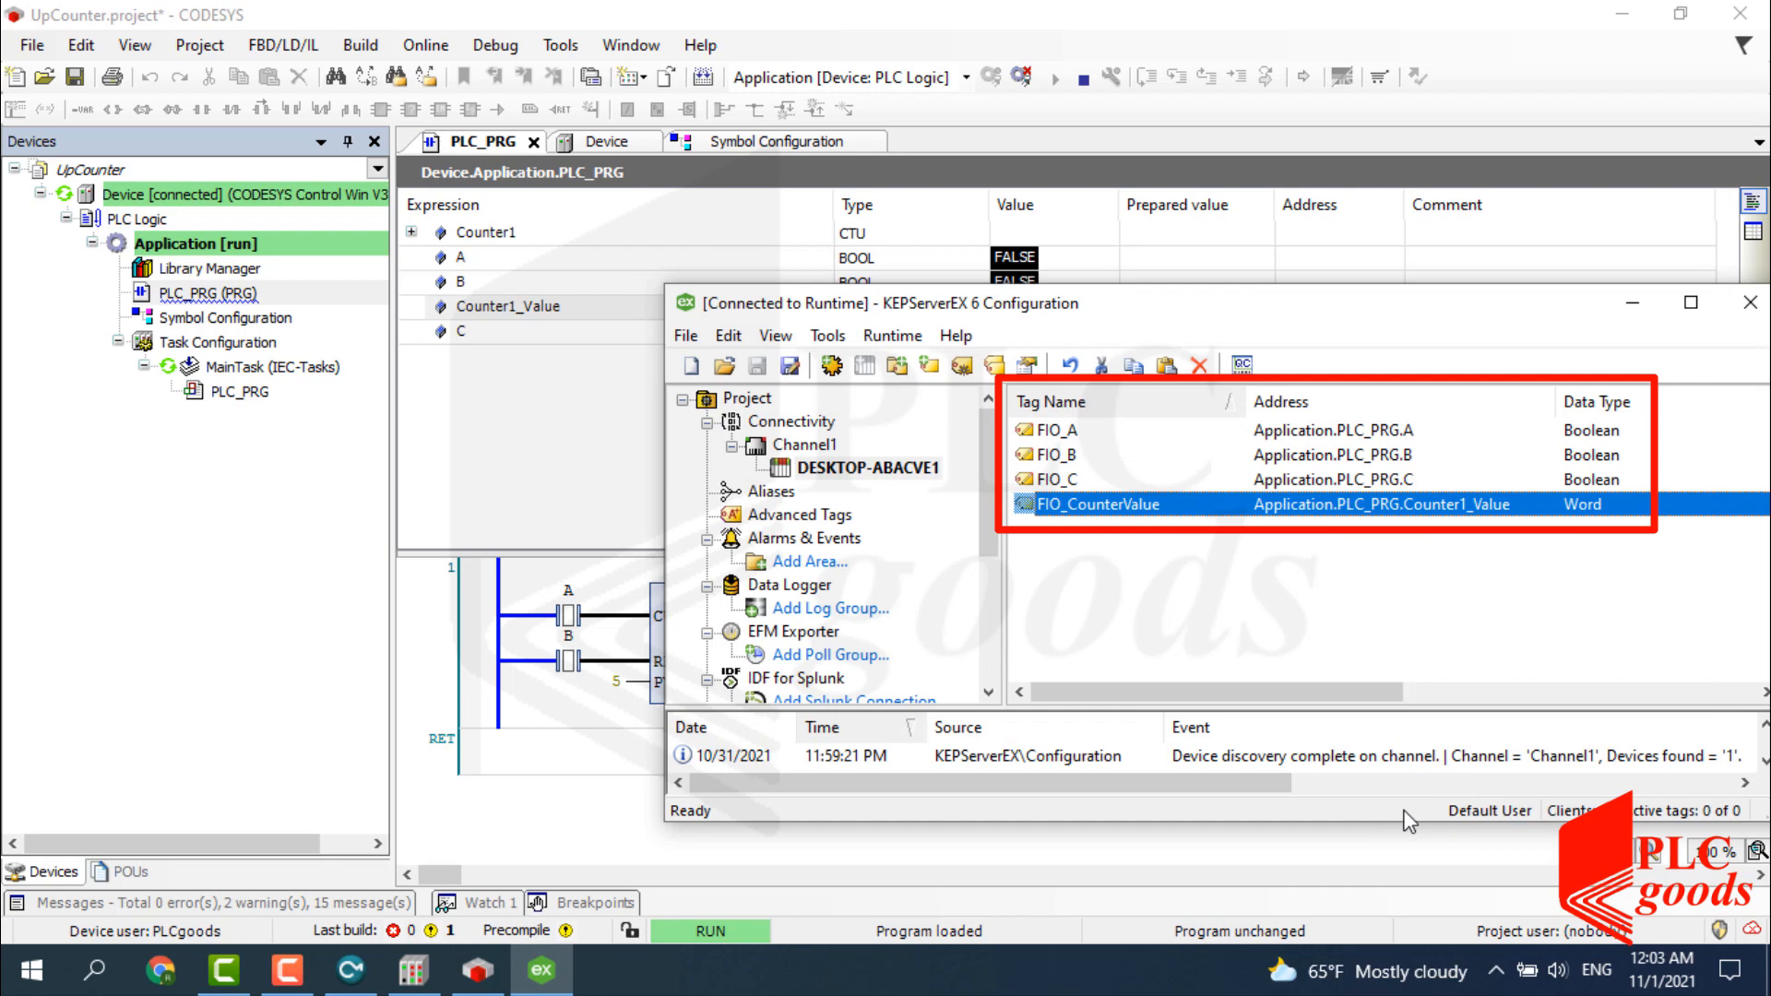
Open OPC Quick Client on Channel1.DESKTOP-ABACVE1 and widen it to show quality and update counts.
{"action": "left_click", "coordinate": [1242, 365]}
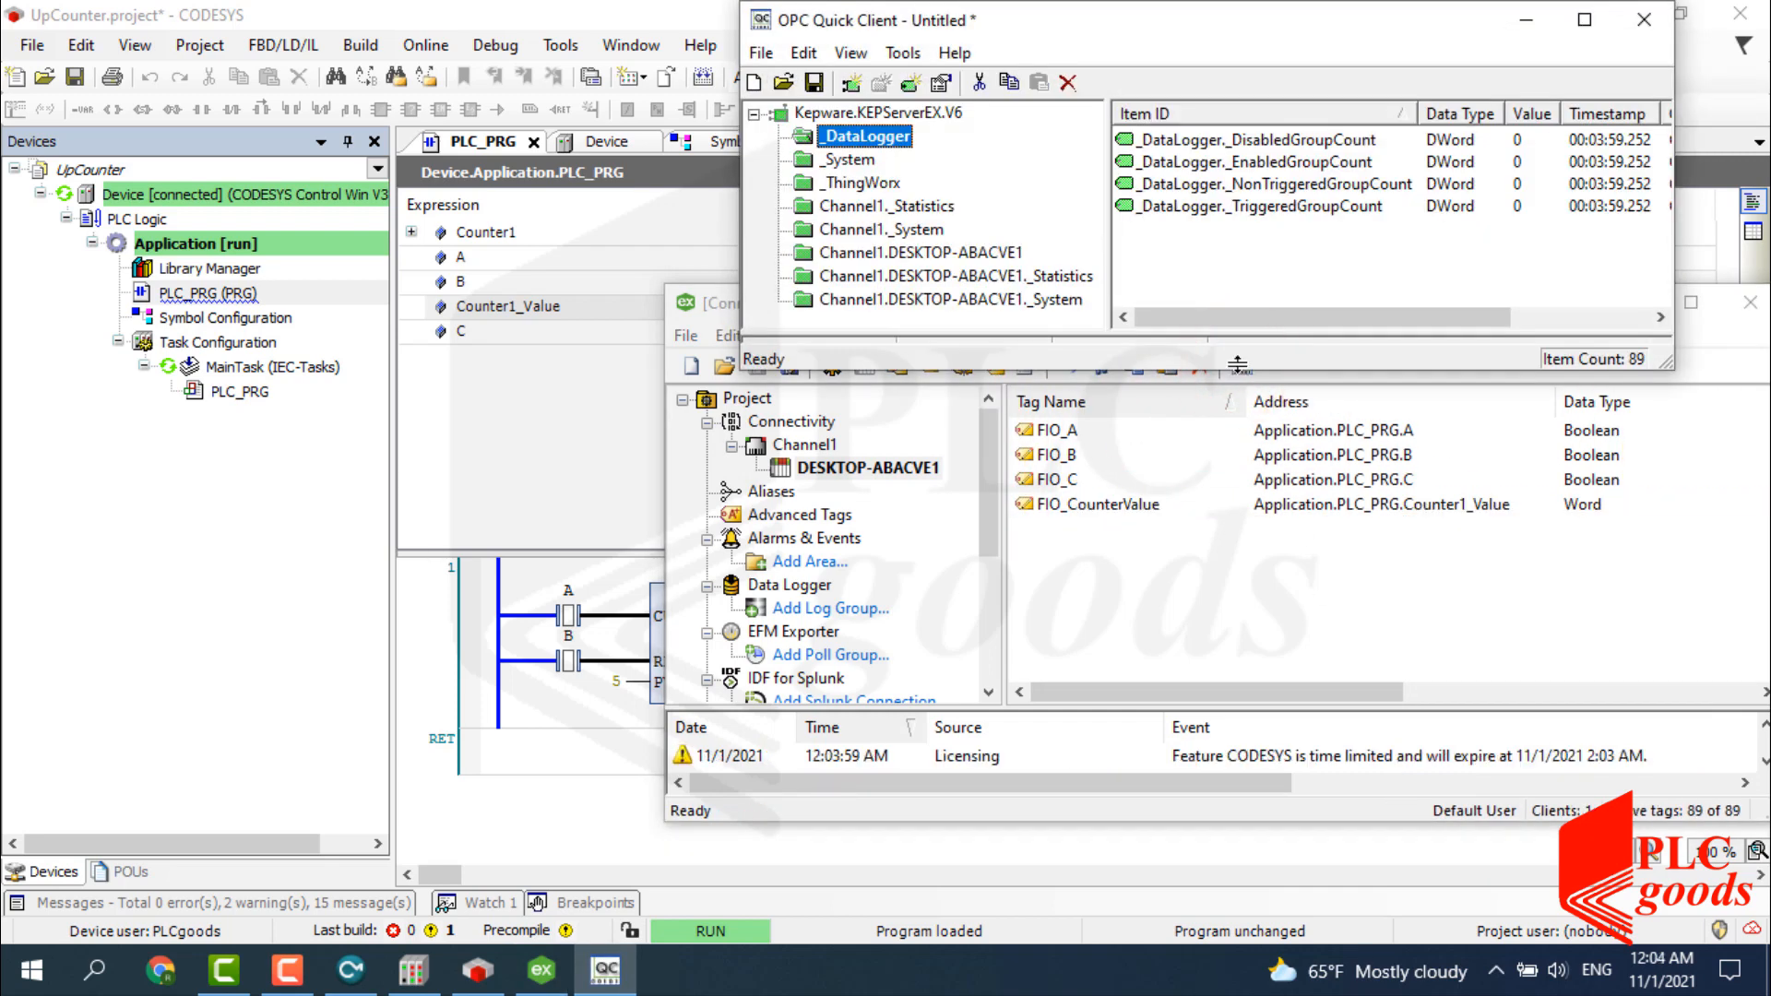
{"action": "left_click", "coordinate": [921, 256]}
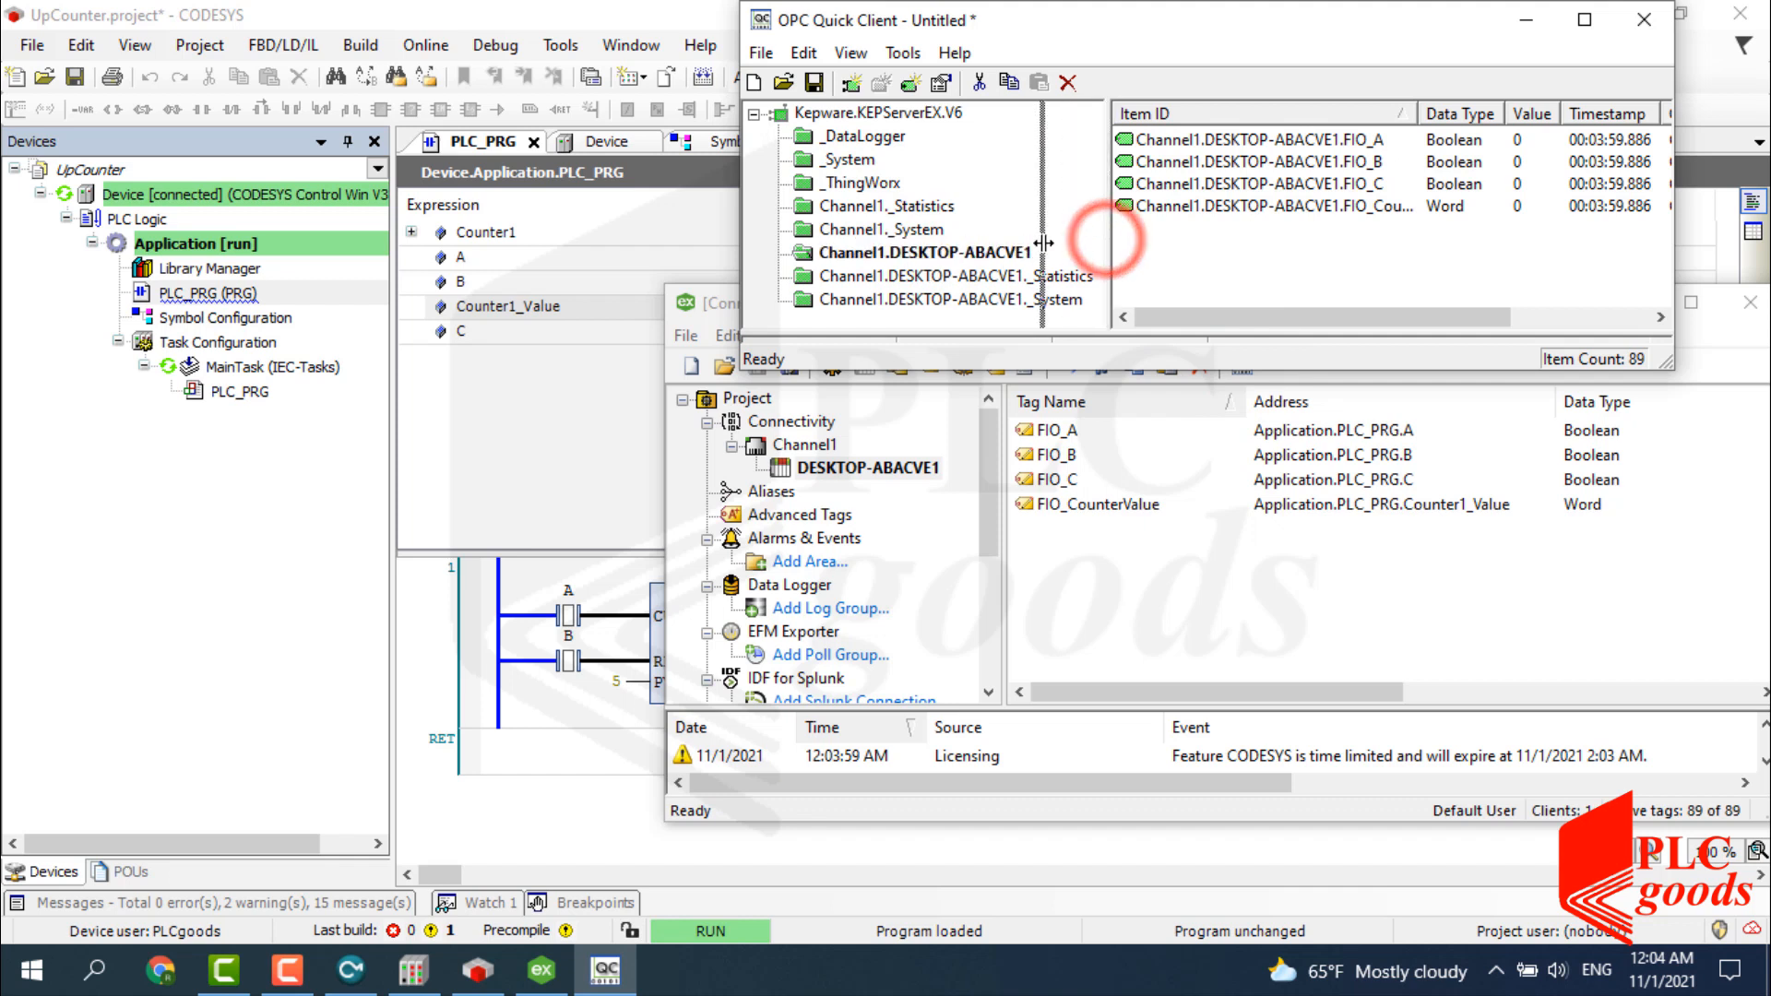
{"action": "left_click_drag", "start_coordinate": [1111, 242], "coordinate": [1042, 244]}
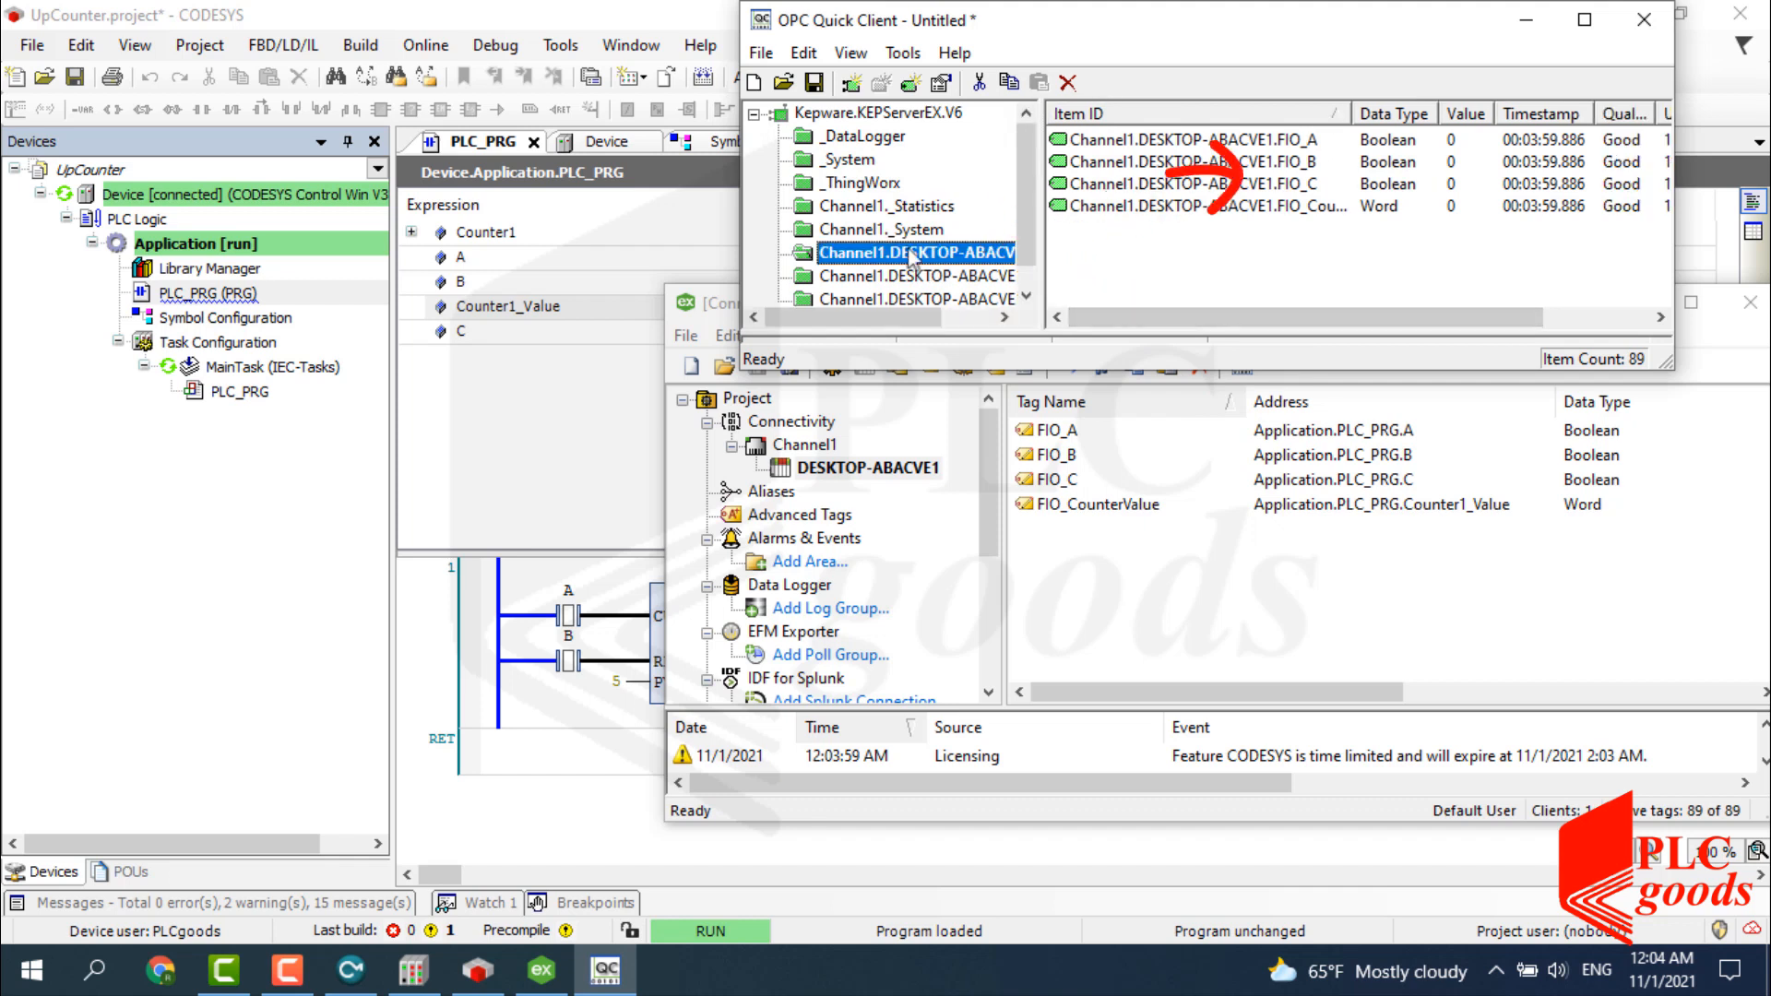
{"action": "left_click_drag", "start_coordinate": [743, 261], "coordinate": [666, 254]}
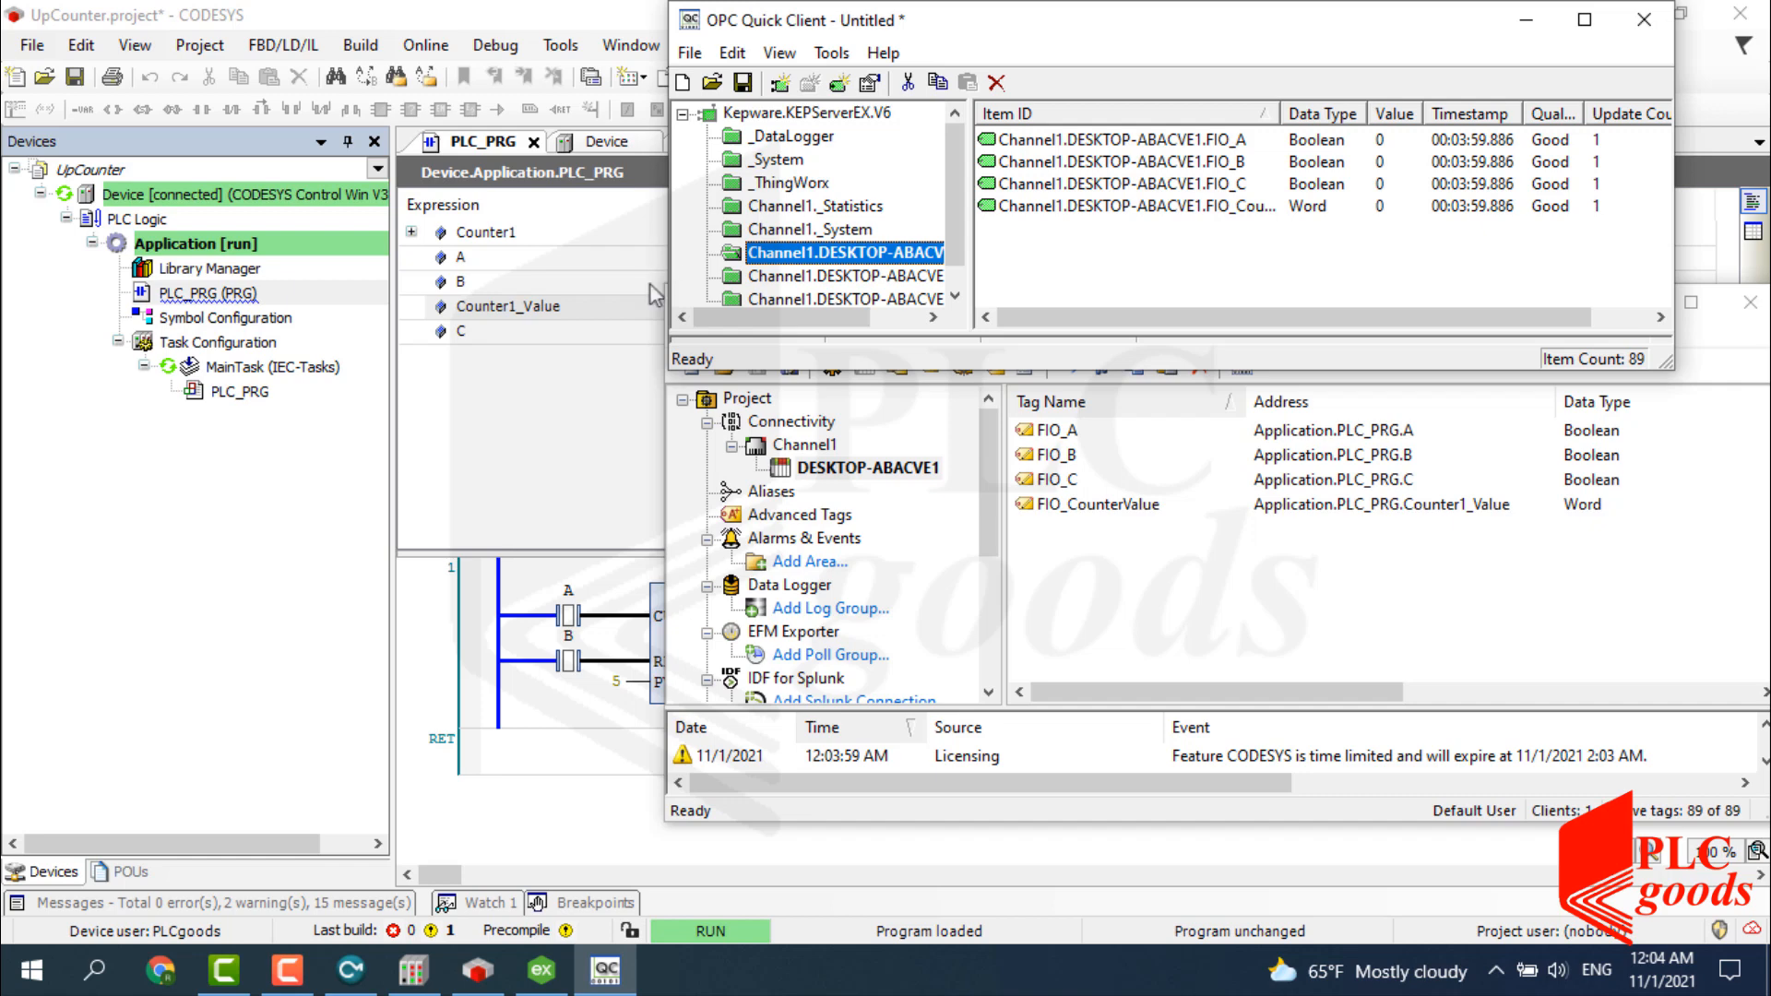
{"action": "left_click", "coordinate": [637, 311]}
Write TRUE, FALSE, then TRUE to input A so Counter1_Value reaches 2.
{"action": "left_click", "coordinate": [581, 611]}
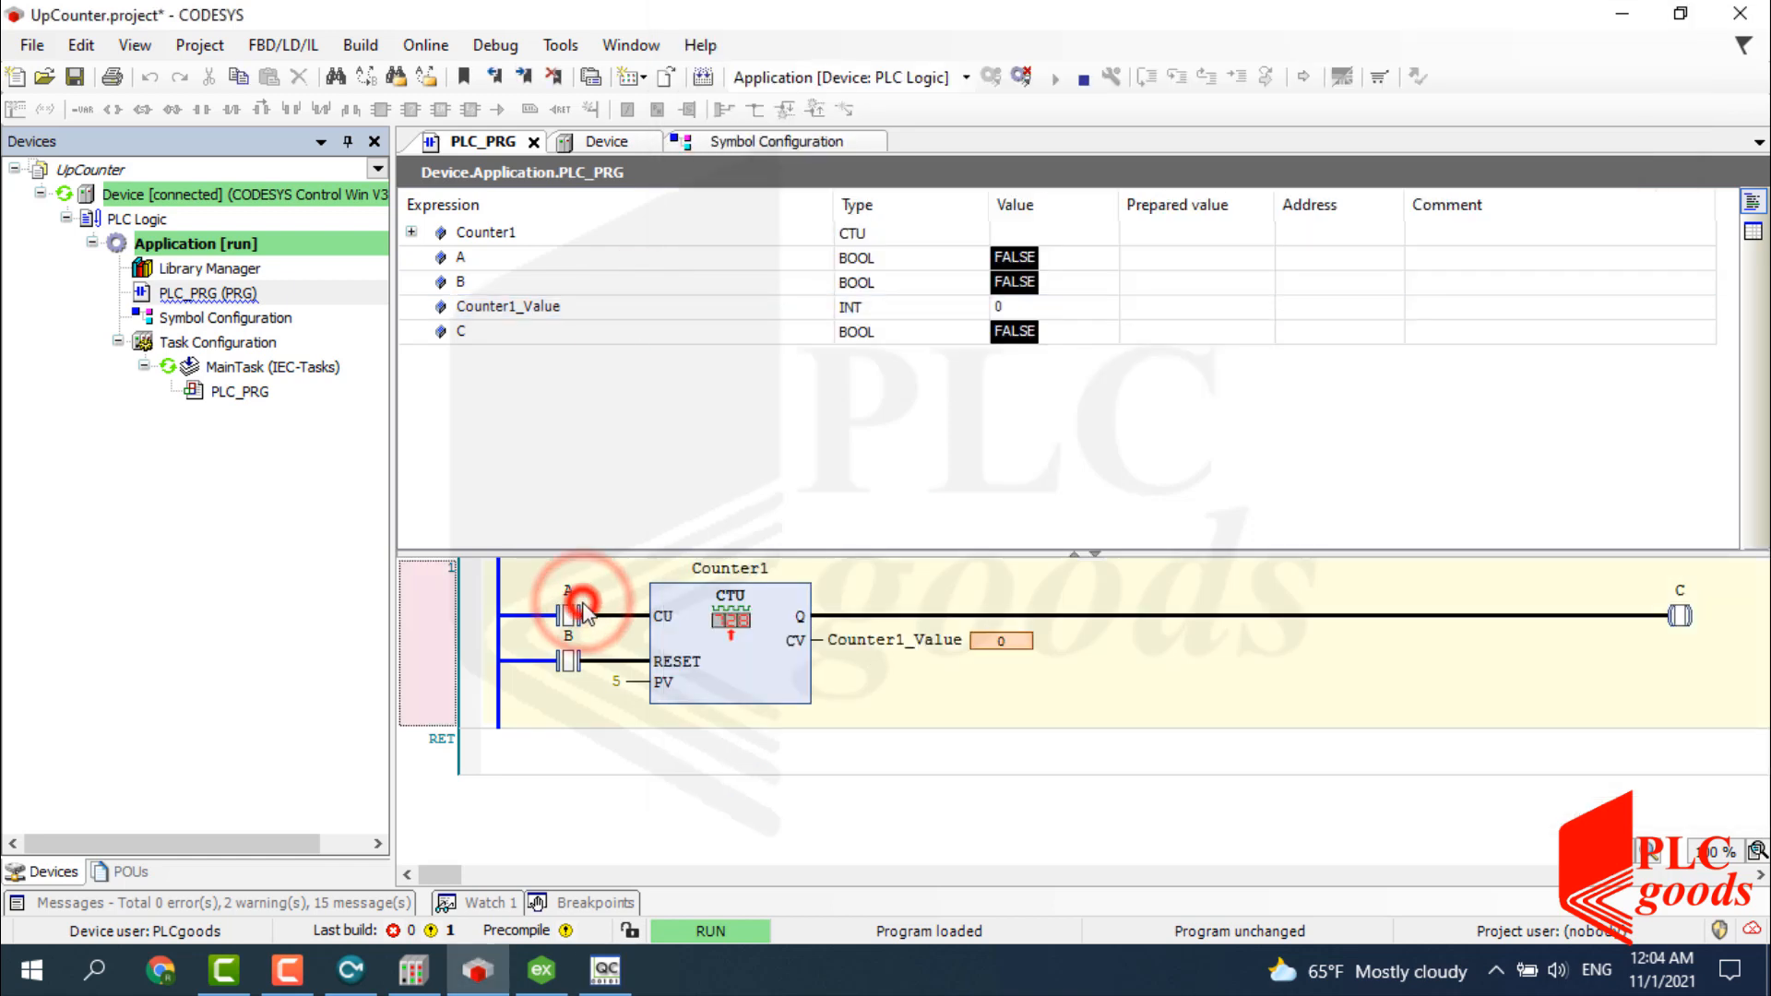
{"action": "double_click", "coordinate": [583, 611]}
{"action": "key", "text": "ctrl+F7"}
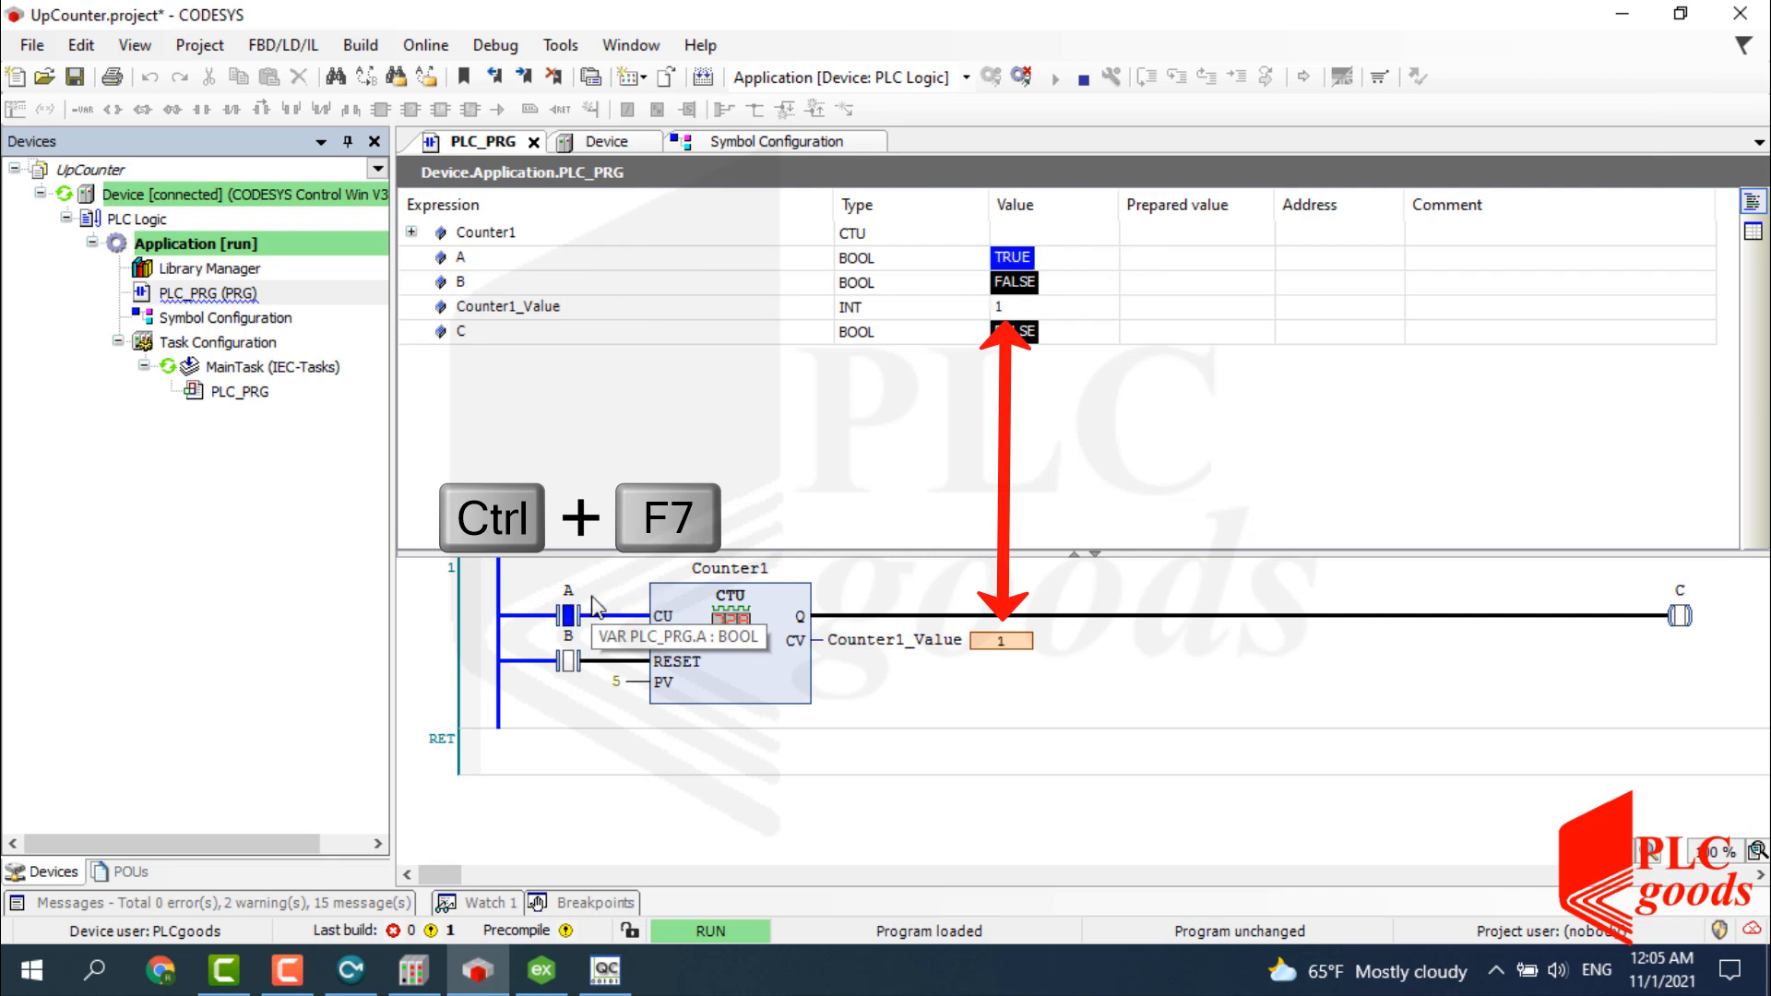
{"action": "double_click", "coordinate": [590, 610]}
{"action": "key", "text": "ctrl+F7"}
{"action": "double_click", "coordinate": [591, 610]}
{"action": "key", "text": "ctrl+F7"}
Arrange the OPC Quick Client window beside the CODESYS watch values.
{"action": "left_click", "coordinate": [605, 969]}
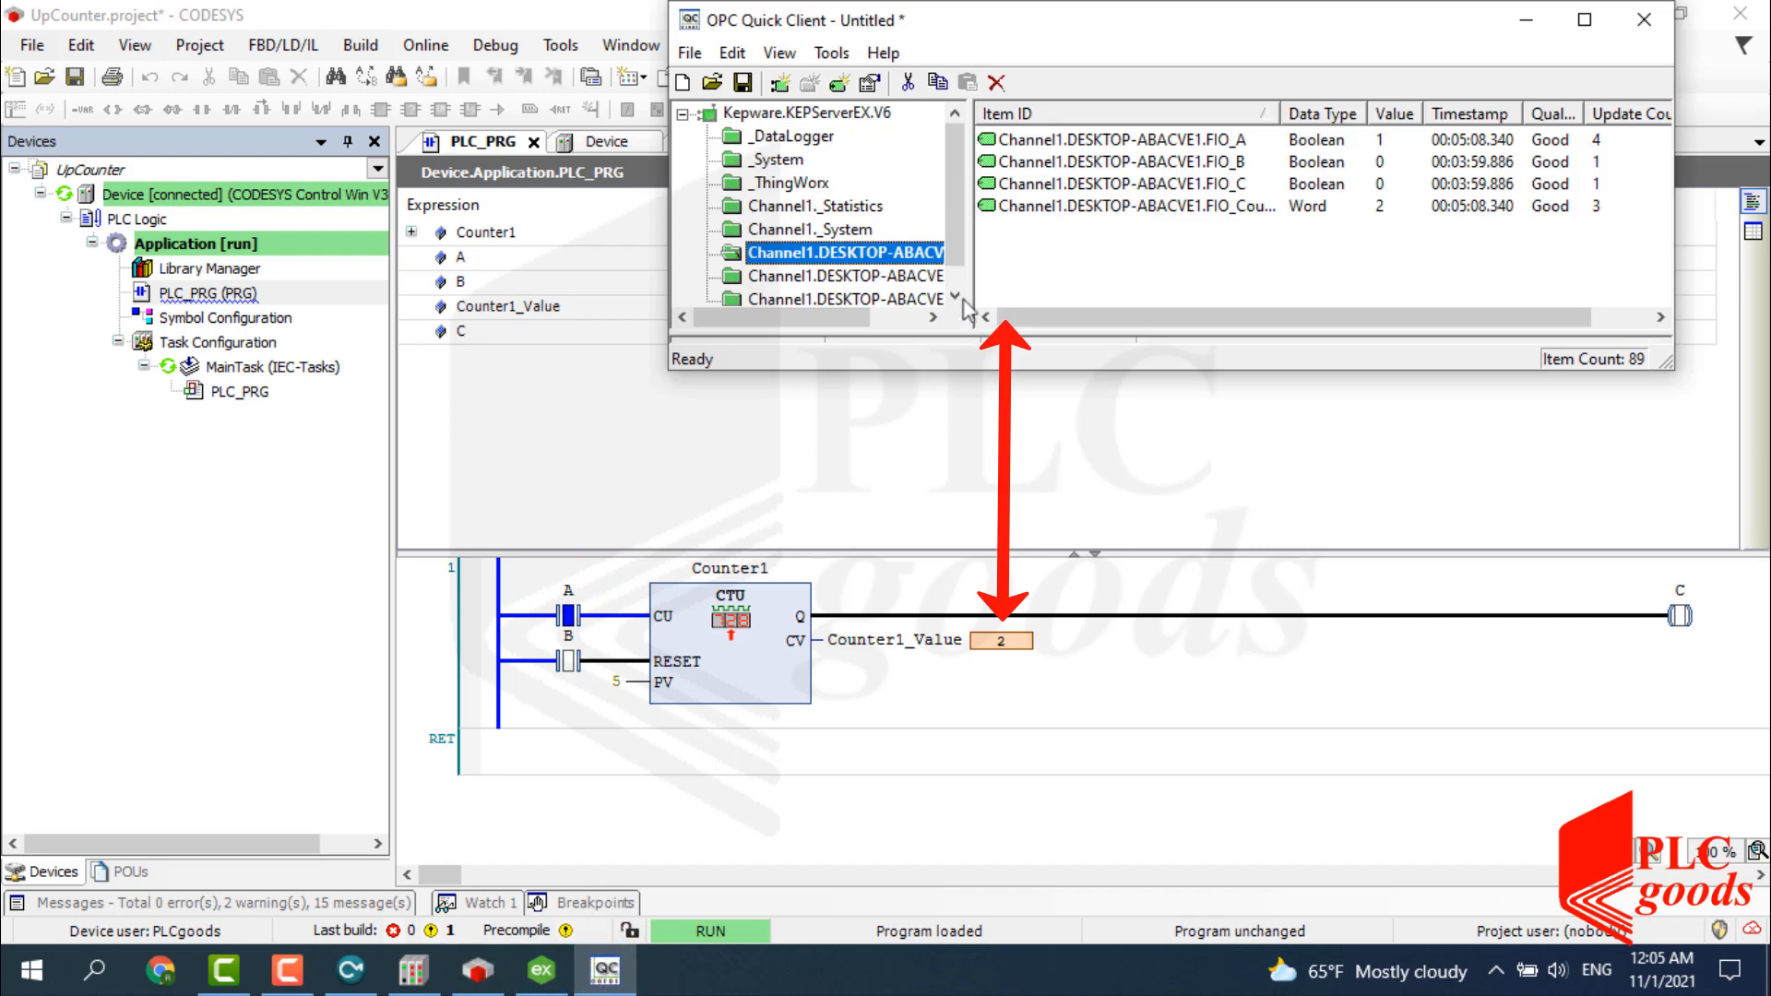
{"action": "left_click_drag", "start_coordinate": [1102, 25], "coordinate": [1443, 83]}
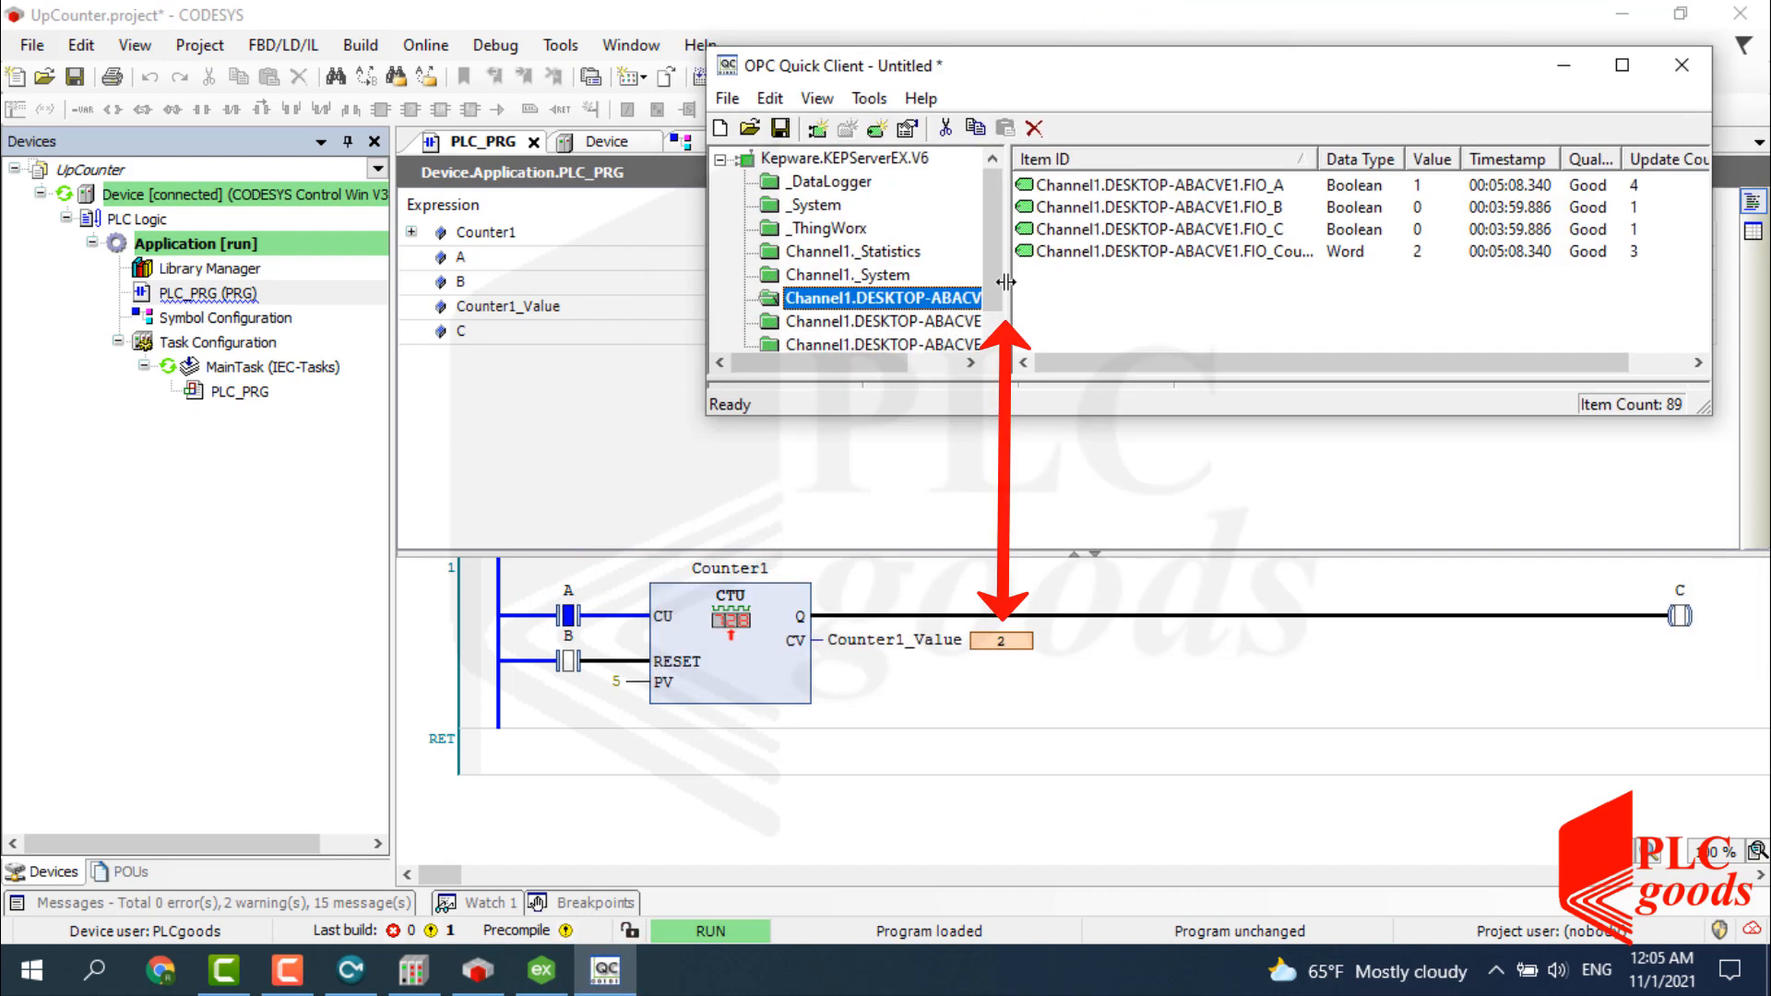
{"action": "left_click_drag", "start_coordinate": [1006, 282], "coordinate": [713, 295]}
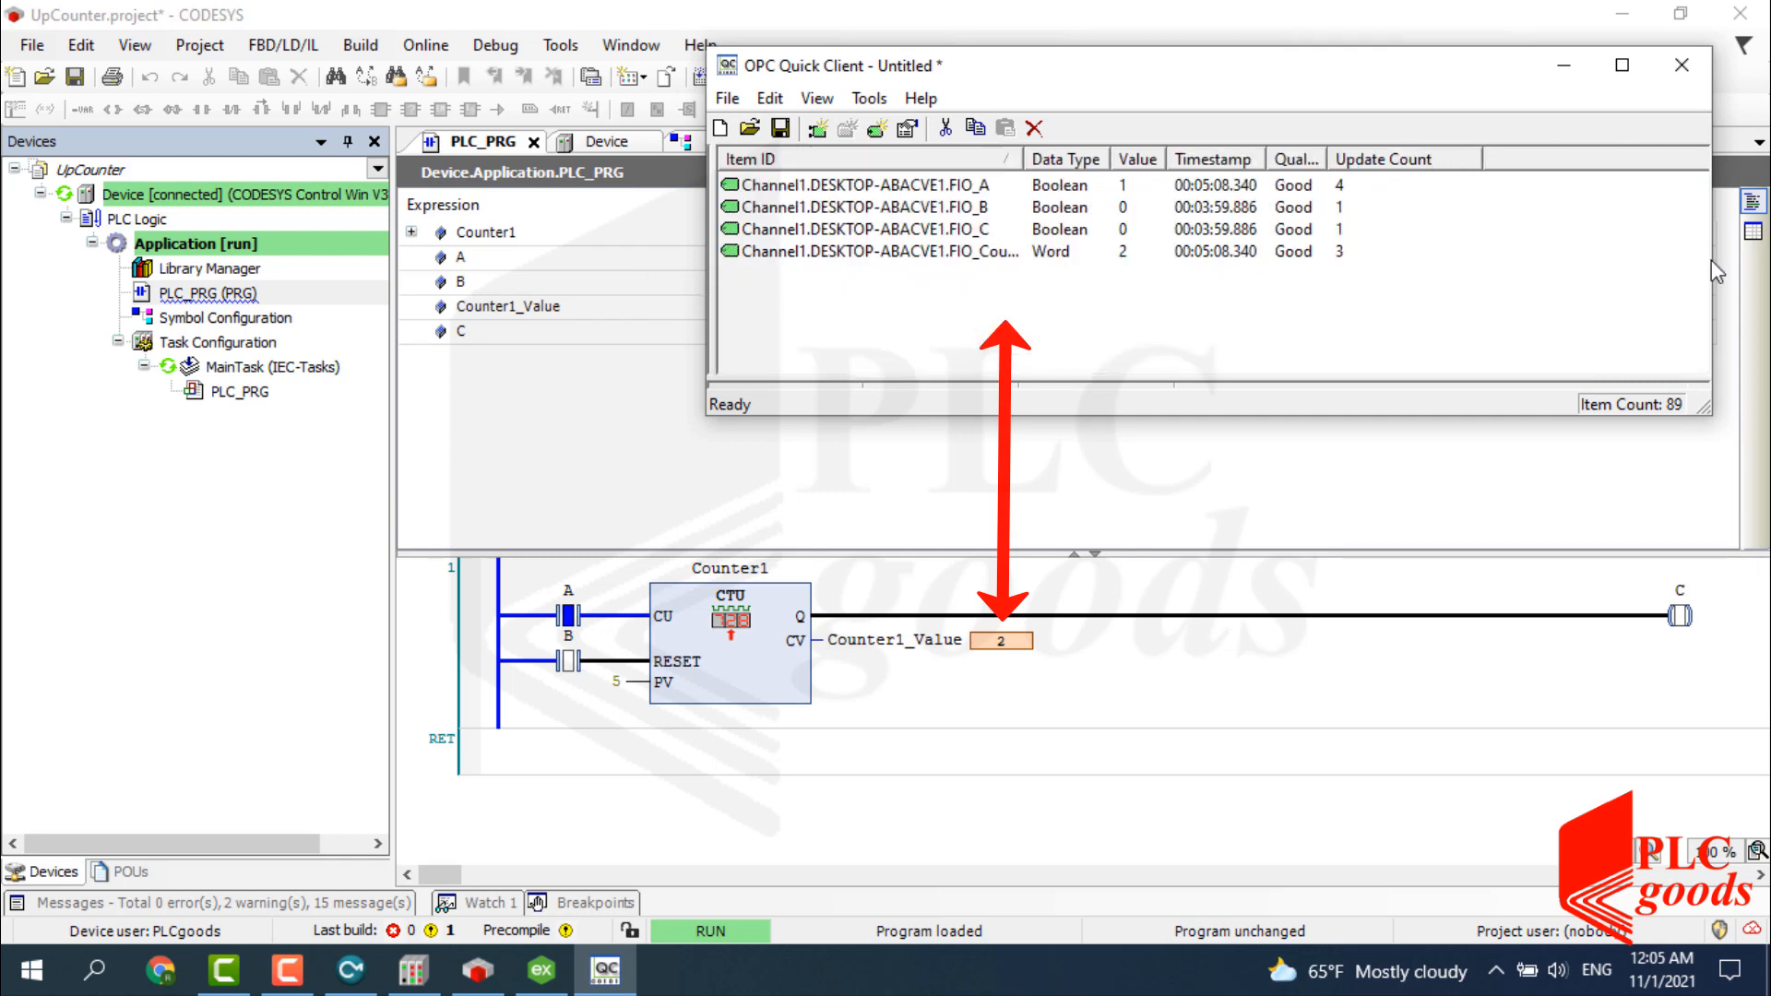
{"action": "left_click_drag", "start_coordinate": [1715, 270], "coordinate": [1412, 269]}
{"action": "mouse_move", "coordinate": [1031, 83]}
{"action": "left_mouse_down"}
{"action": "mouse_move", "coordinate": [1450, 256]}
{"action": "mouse_move", "coordinate": [1371, 271]}
{"action": "left_mouse_up"}
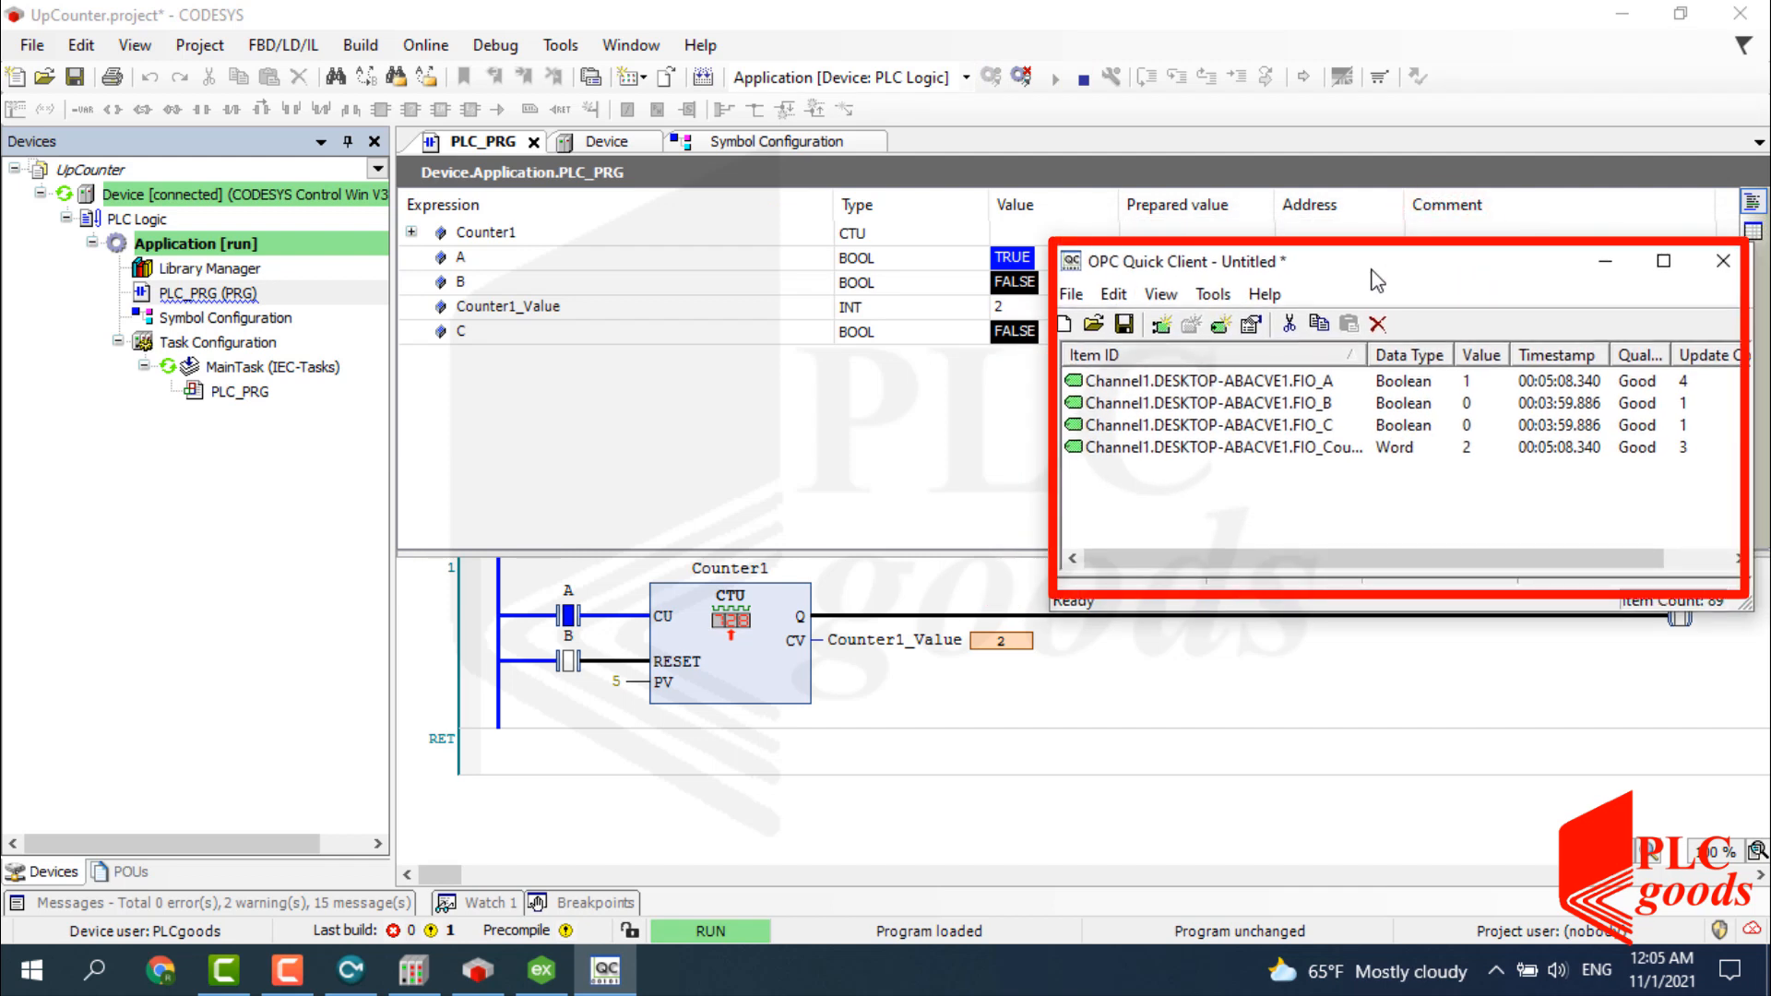
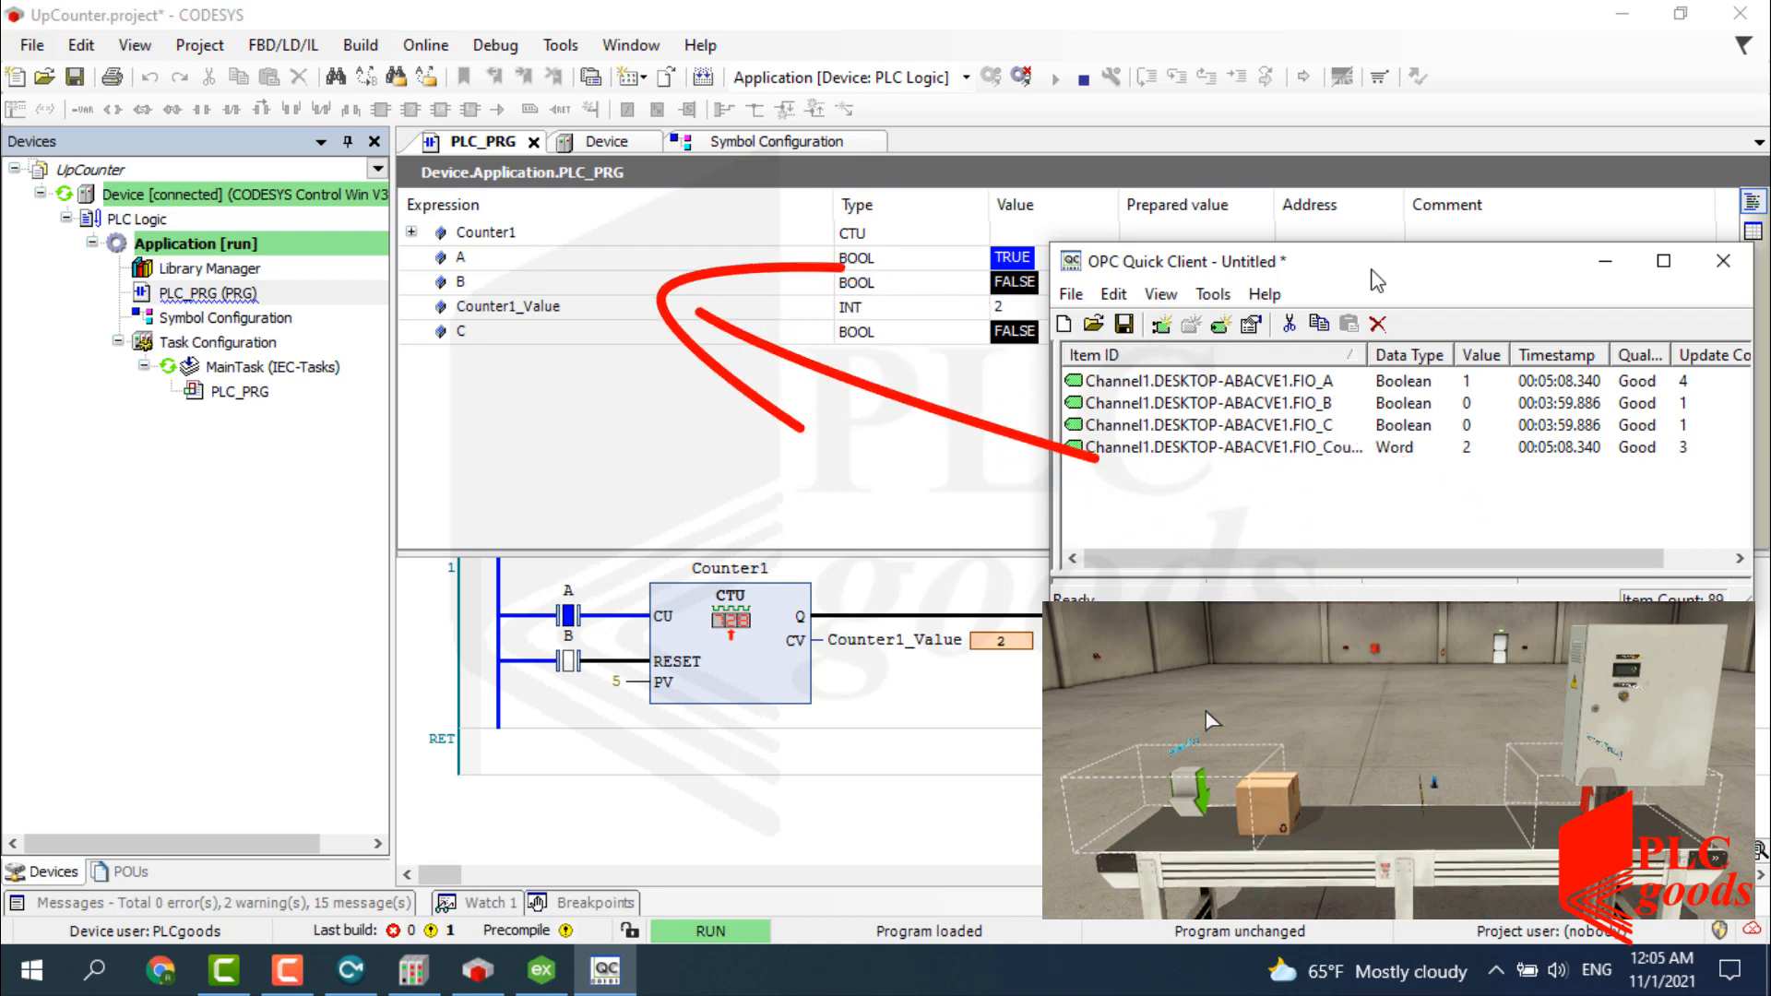
Close the OPC Quick Client without saving, then launch Factory IO via a 'fac' Start search.
{"action": "left_click", "coordinate": [1723, 261]}
{"action": "left_click", "coordinate": [1409, 496]}
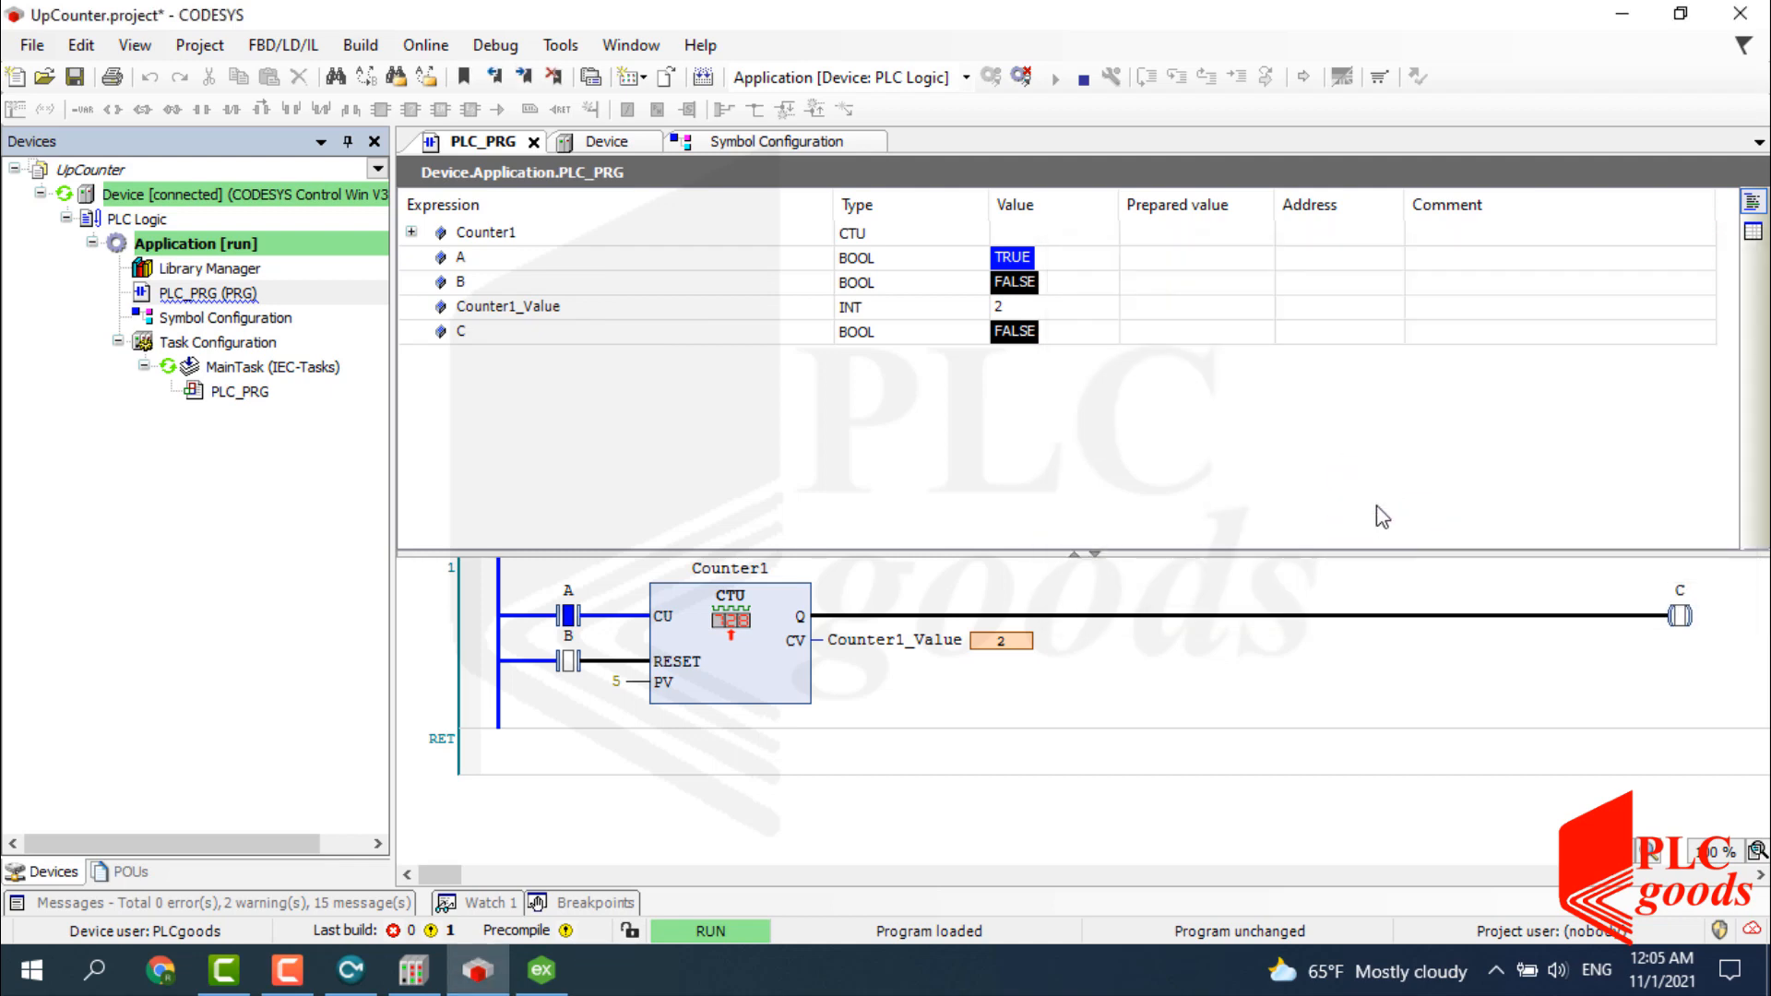
{"action": "left_click", "coordinate": [94, 970]}
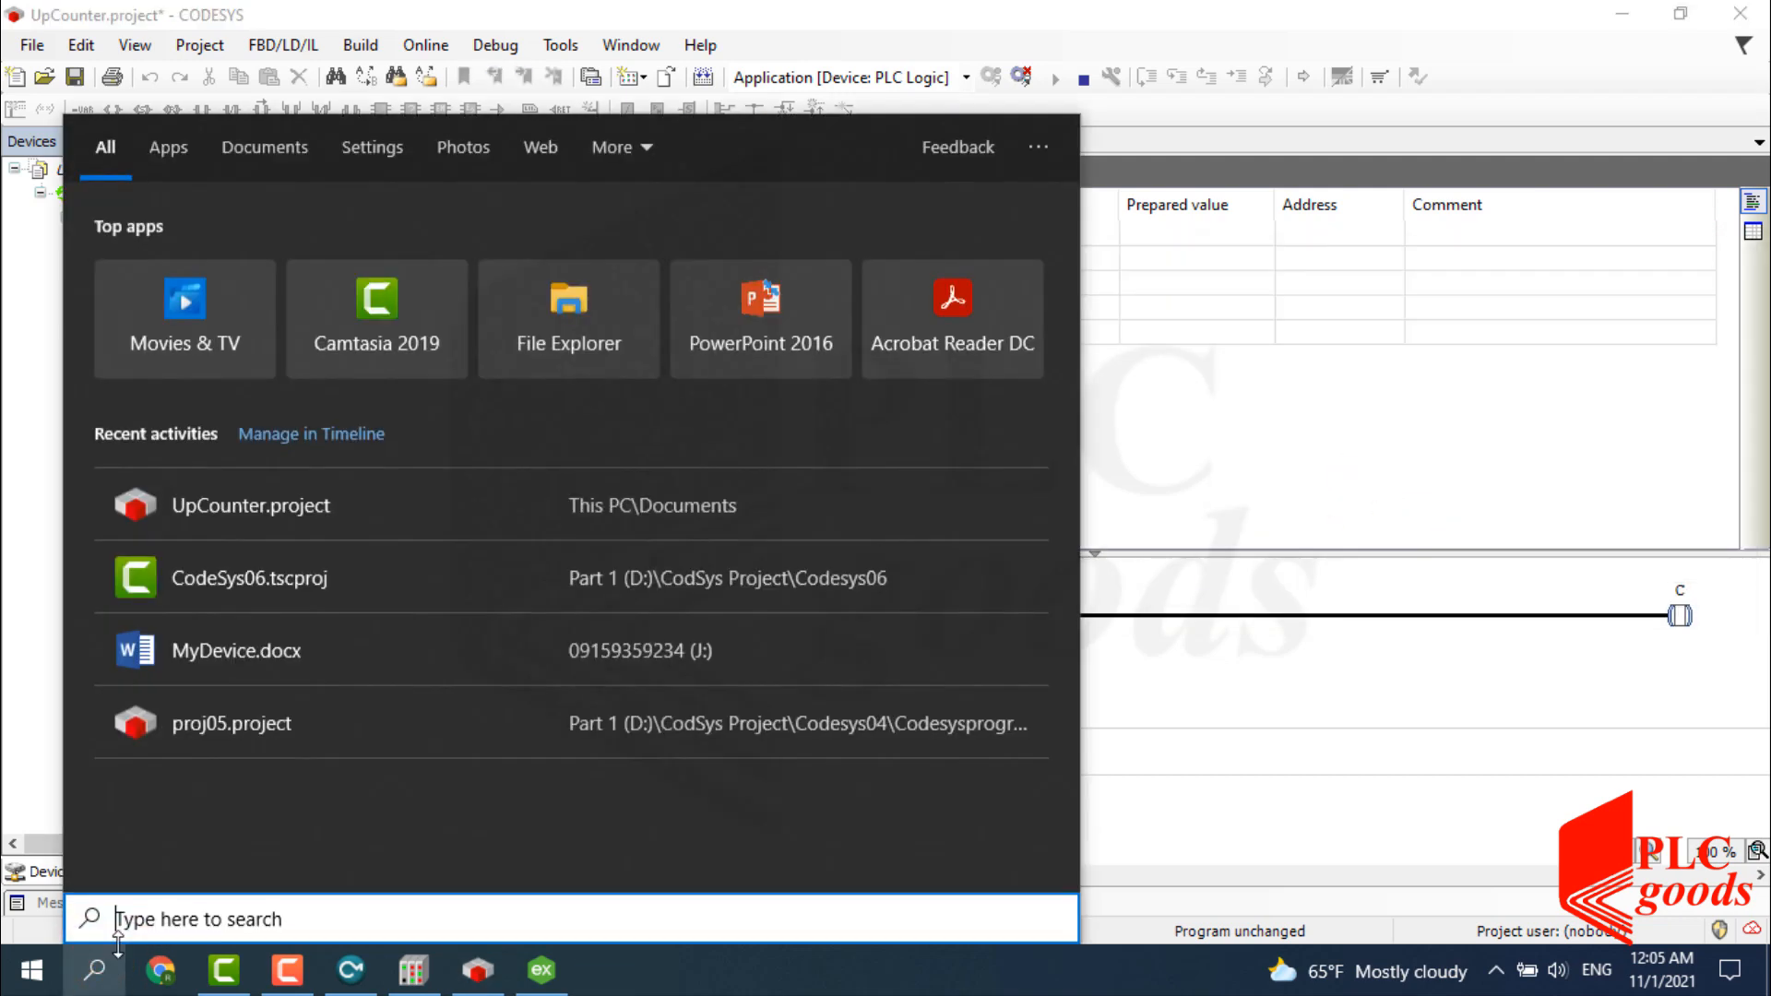
{"action": "left_click", "coordinate": [147, 925]}
{"action": "type", "text": "fac"}
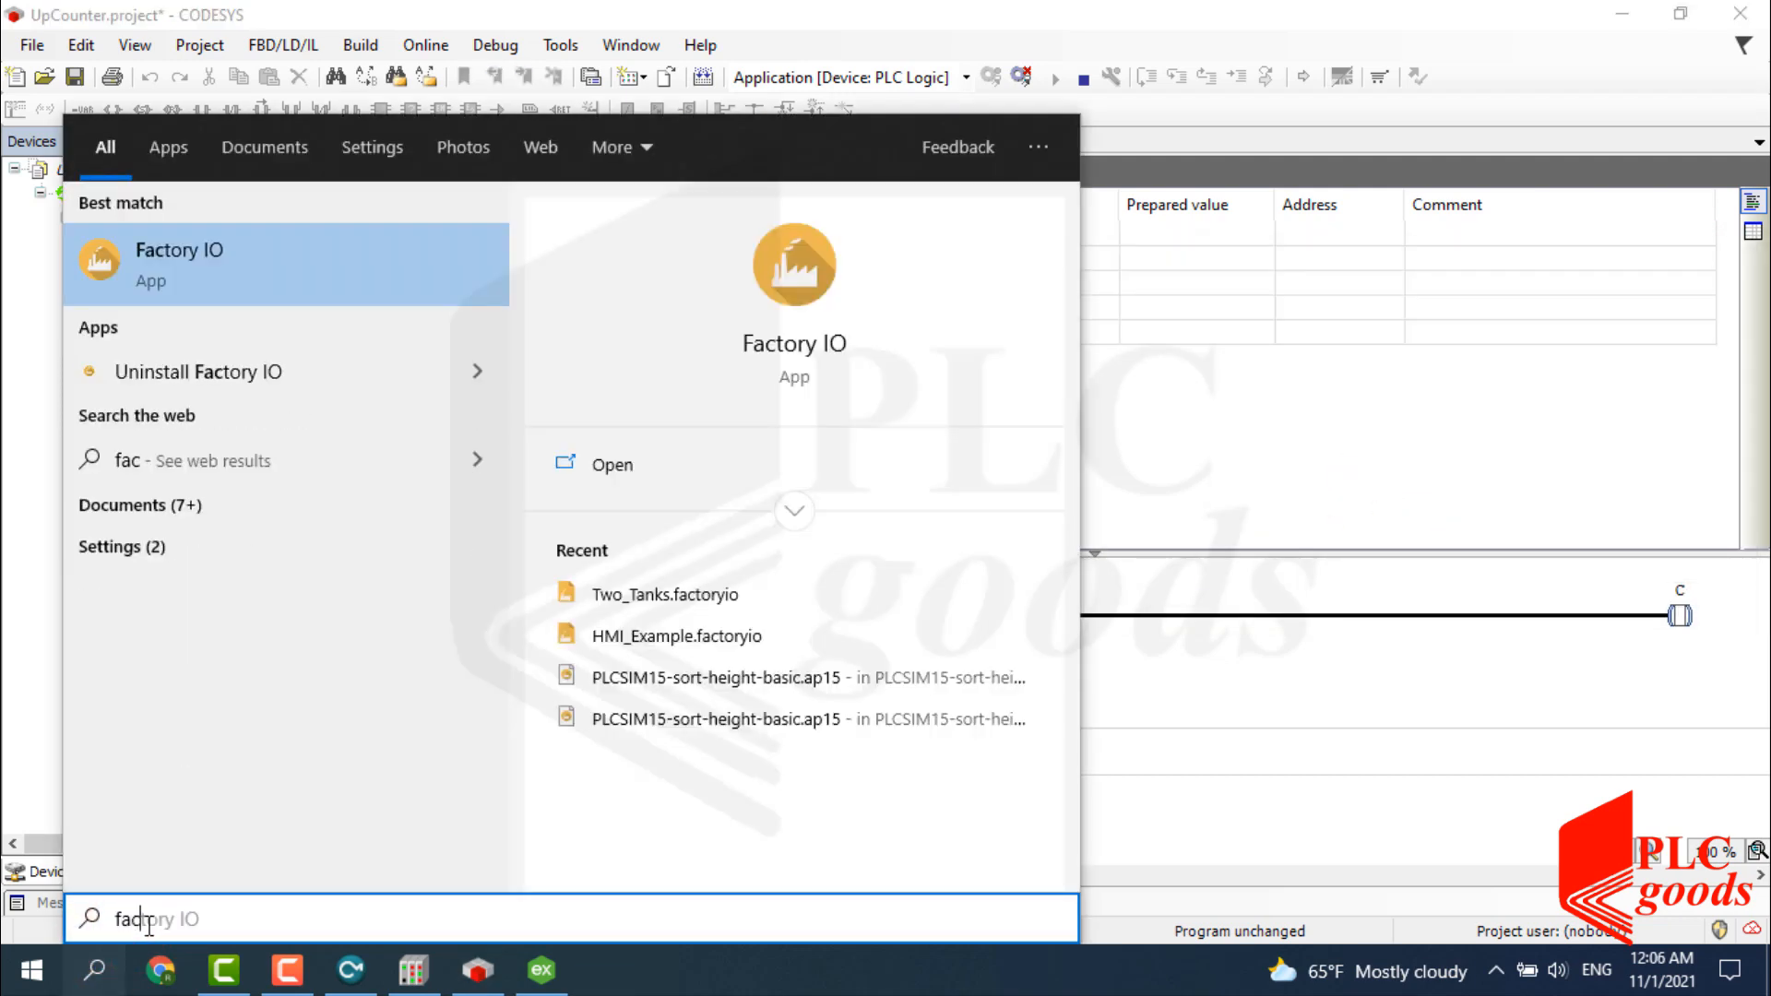
{"action": "left_click", "coordinate": [183, 275]}
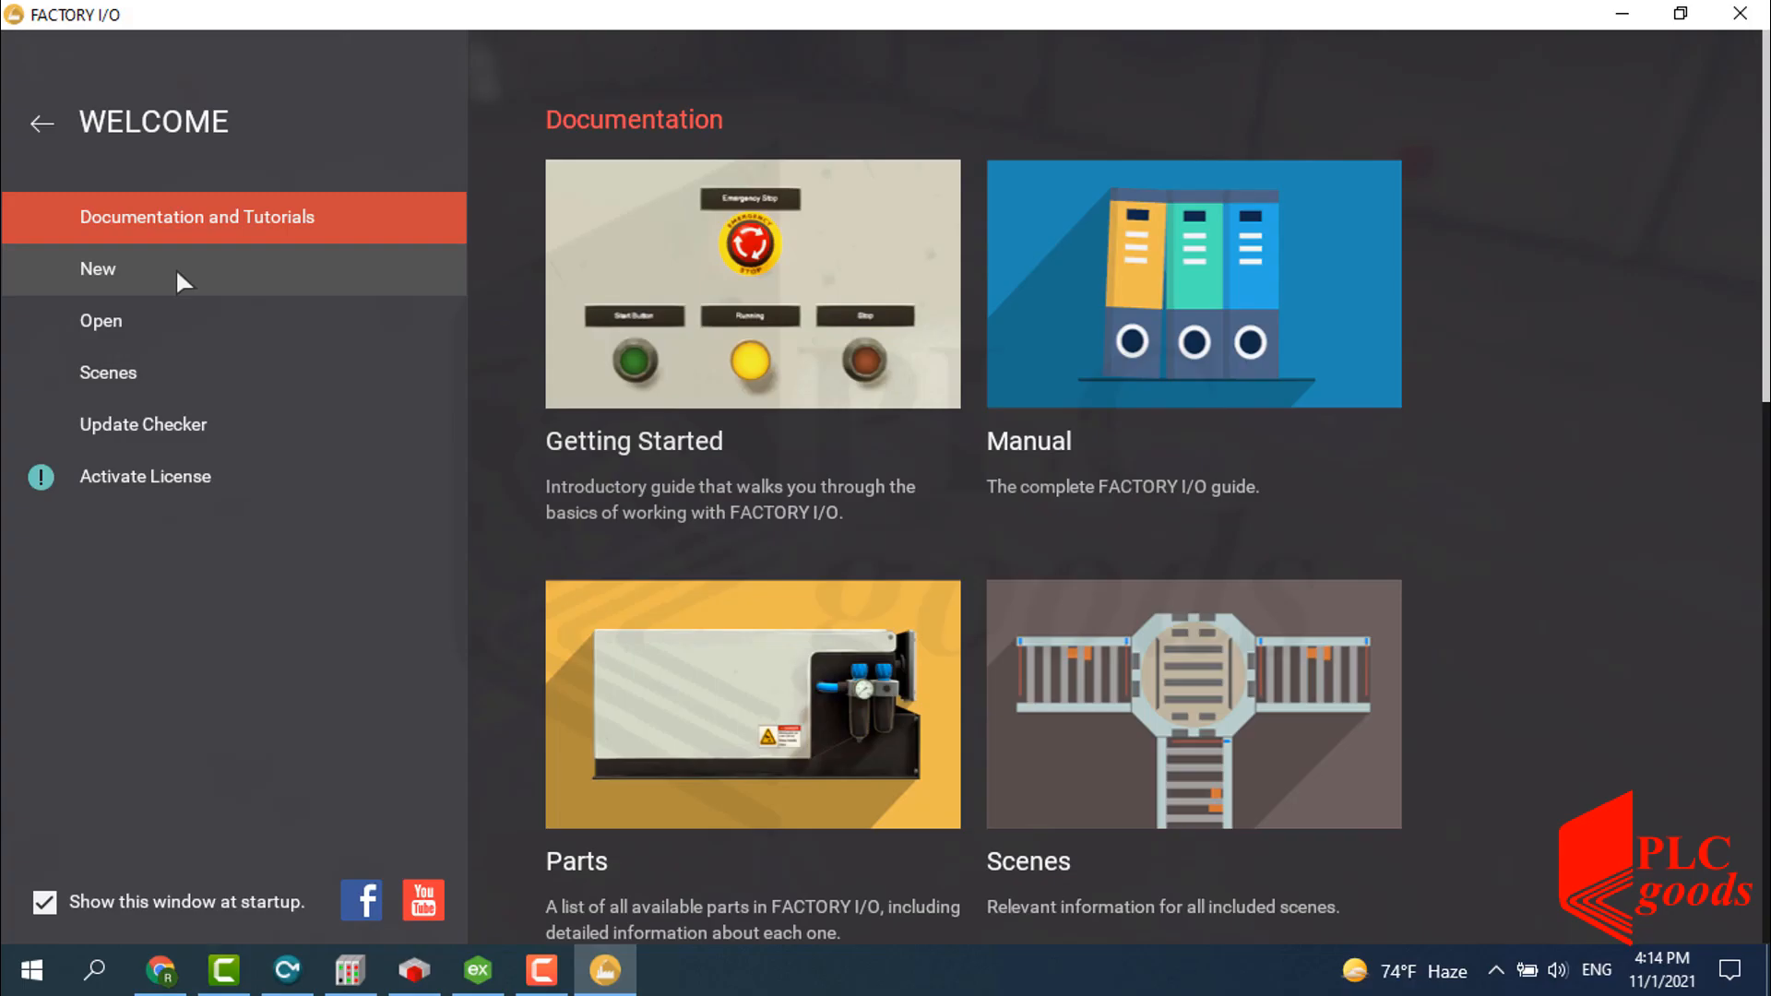
In a new scene, place a 6m belt conveyor with an emitter at its start and a remover at its end.
{"action": "left_click", "coordinate": [162, 268]}
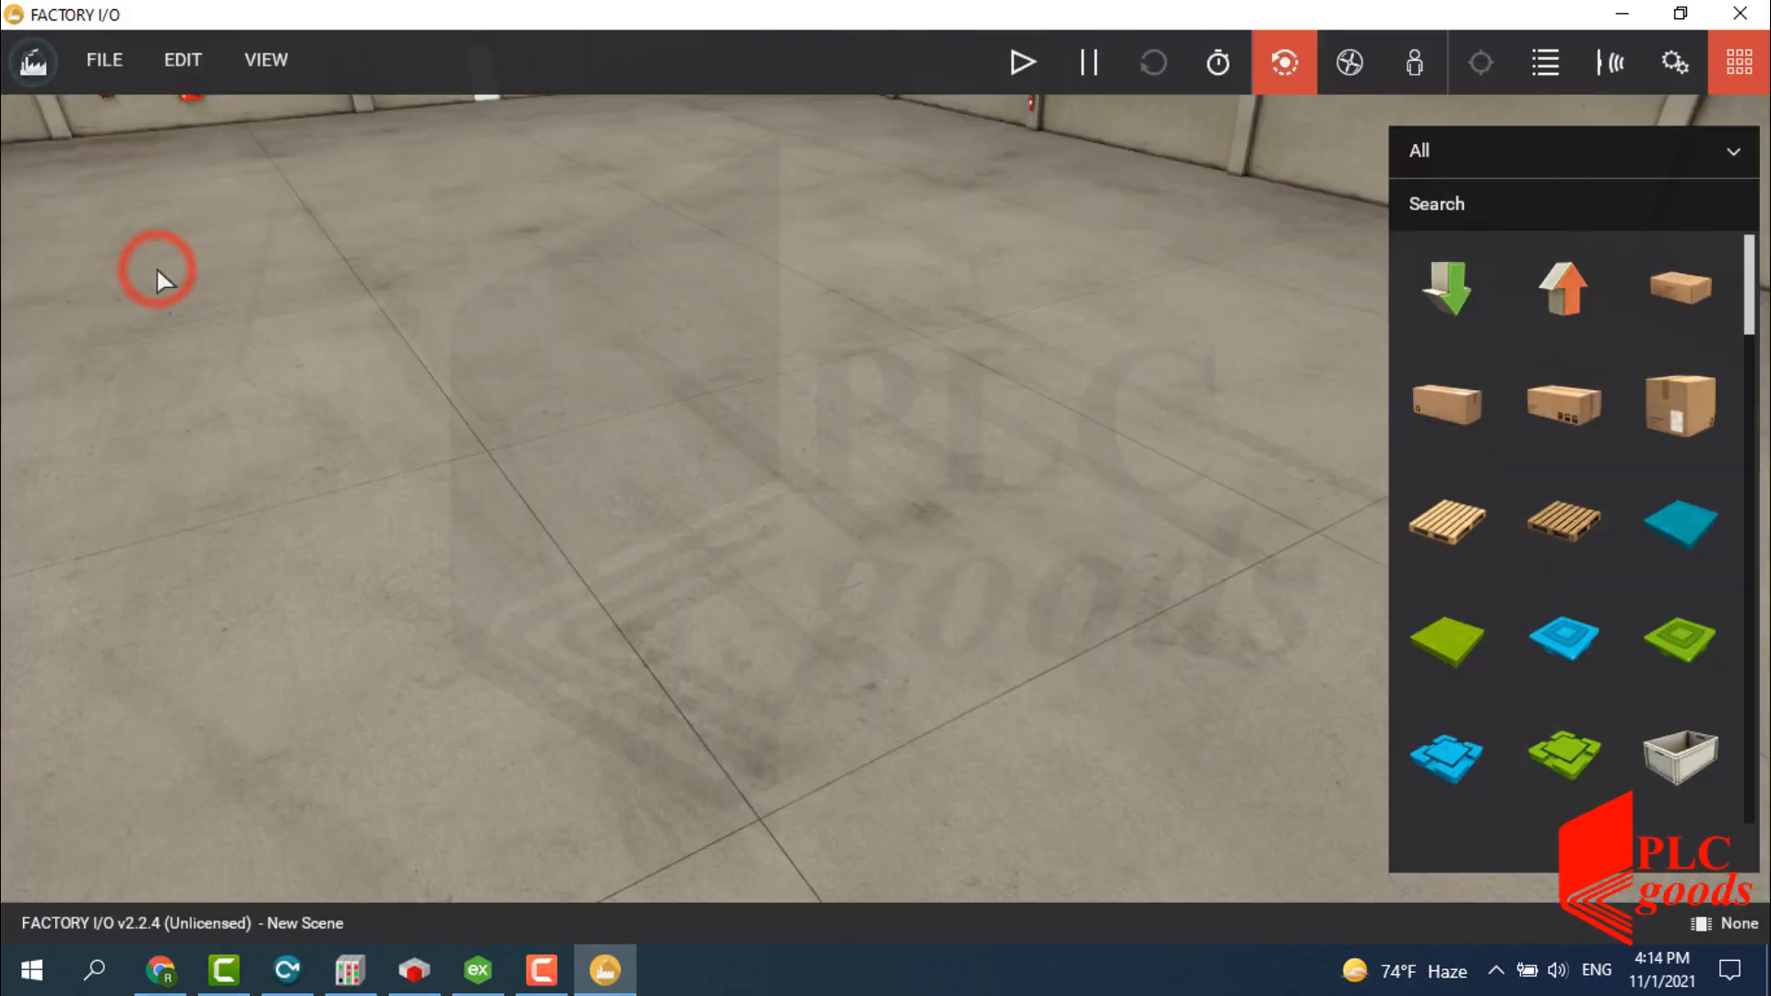
{"action": "scroll", "coordinate": [1513, 443], "scroll_direction": "down", "scroll_amount": 8}
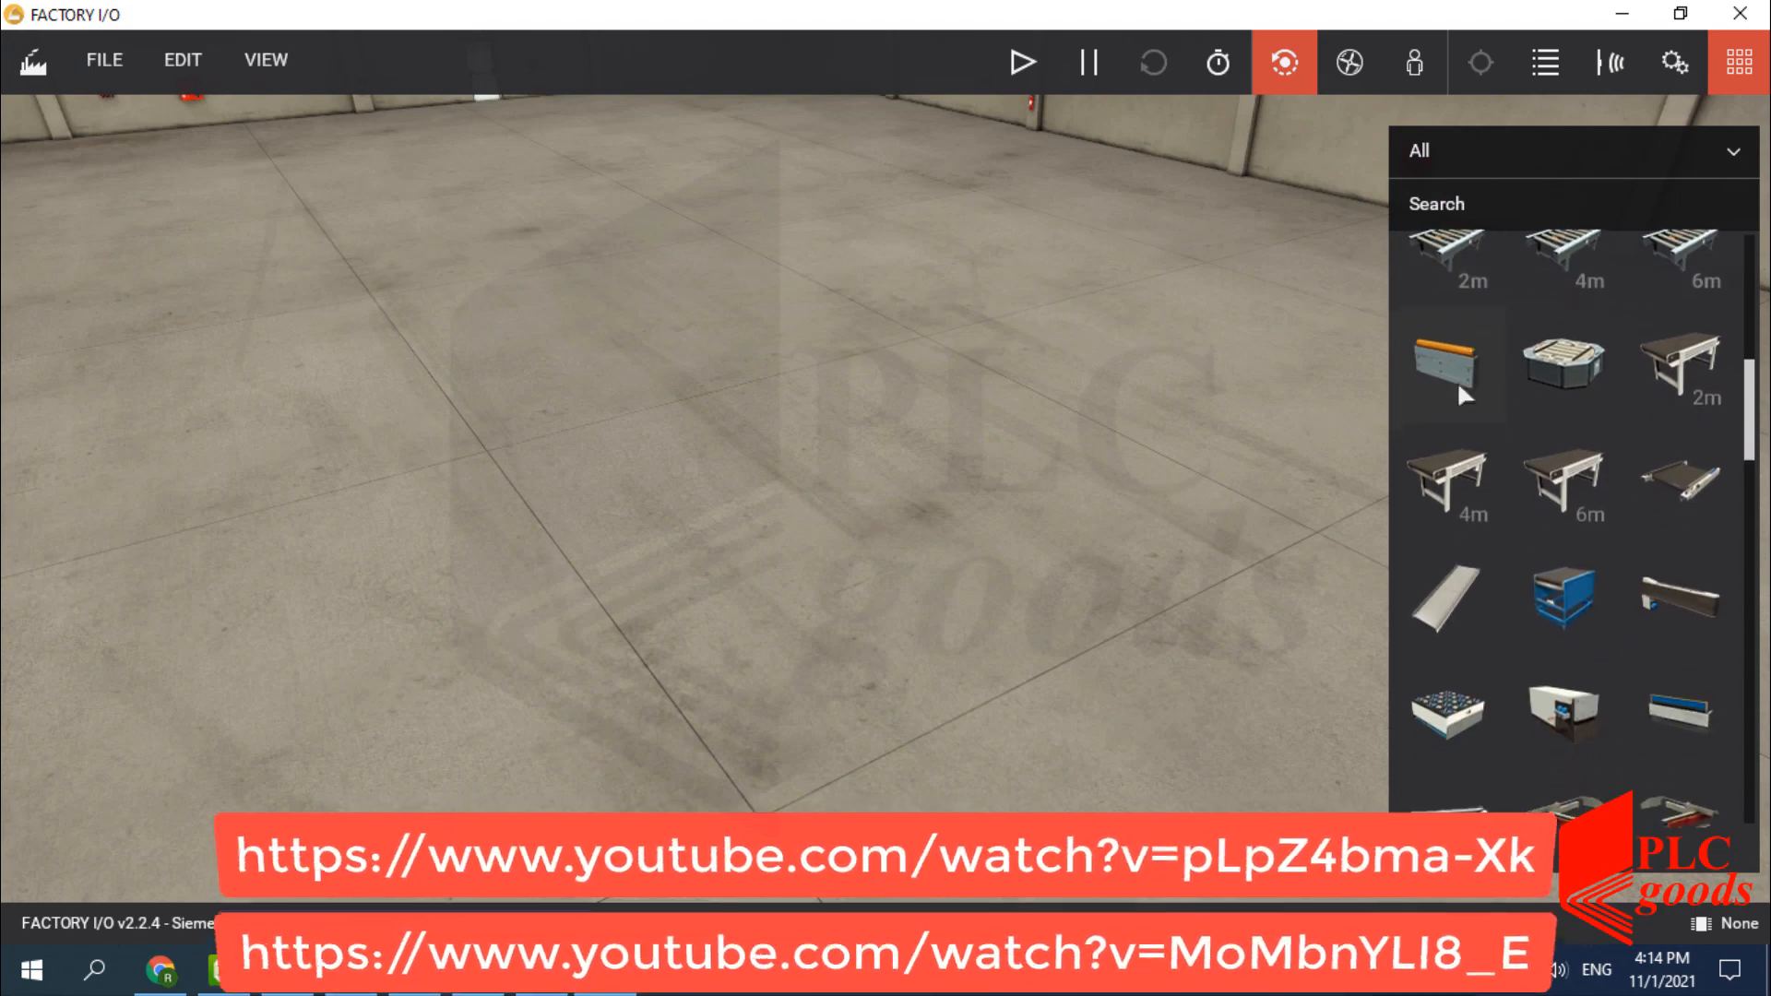
{"action": "left_click_drag", "start_coordinate": [1536, 487], "coordinate": [827, 552]}
{"action": "scroll", "coordinate": [1597, 356], "scroll_direction": "up", "scroll_amount": 8}
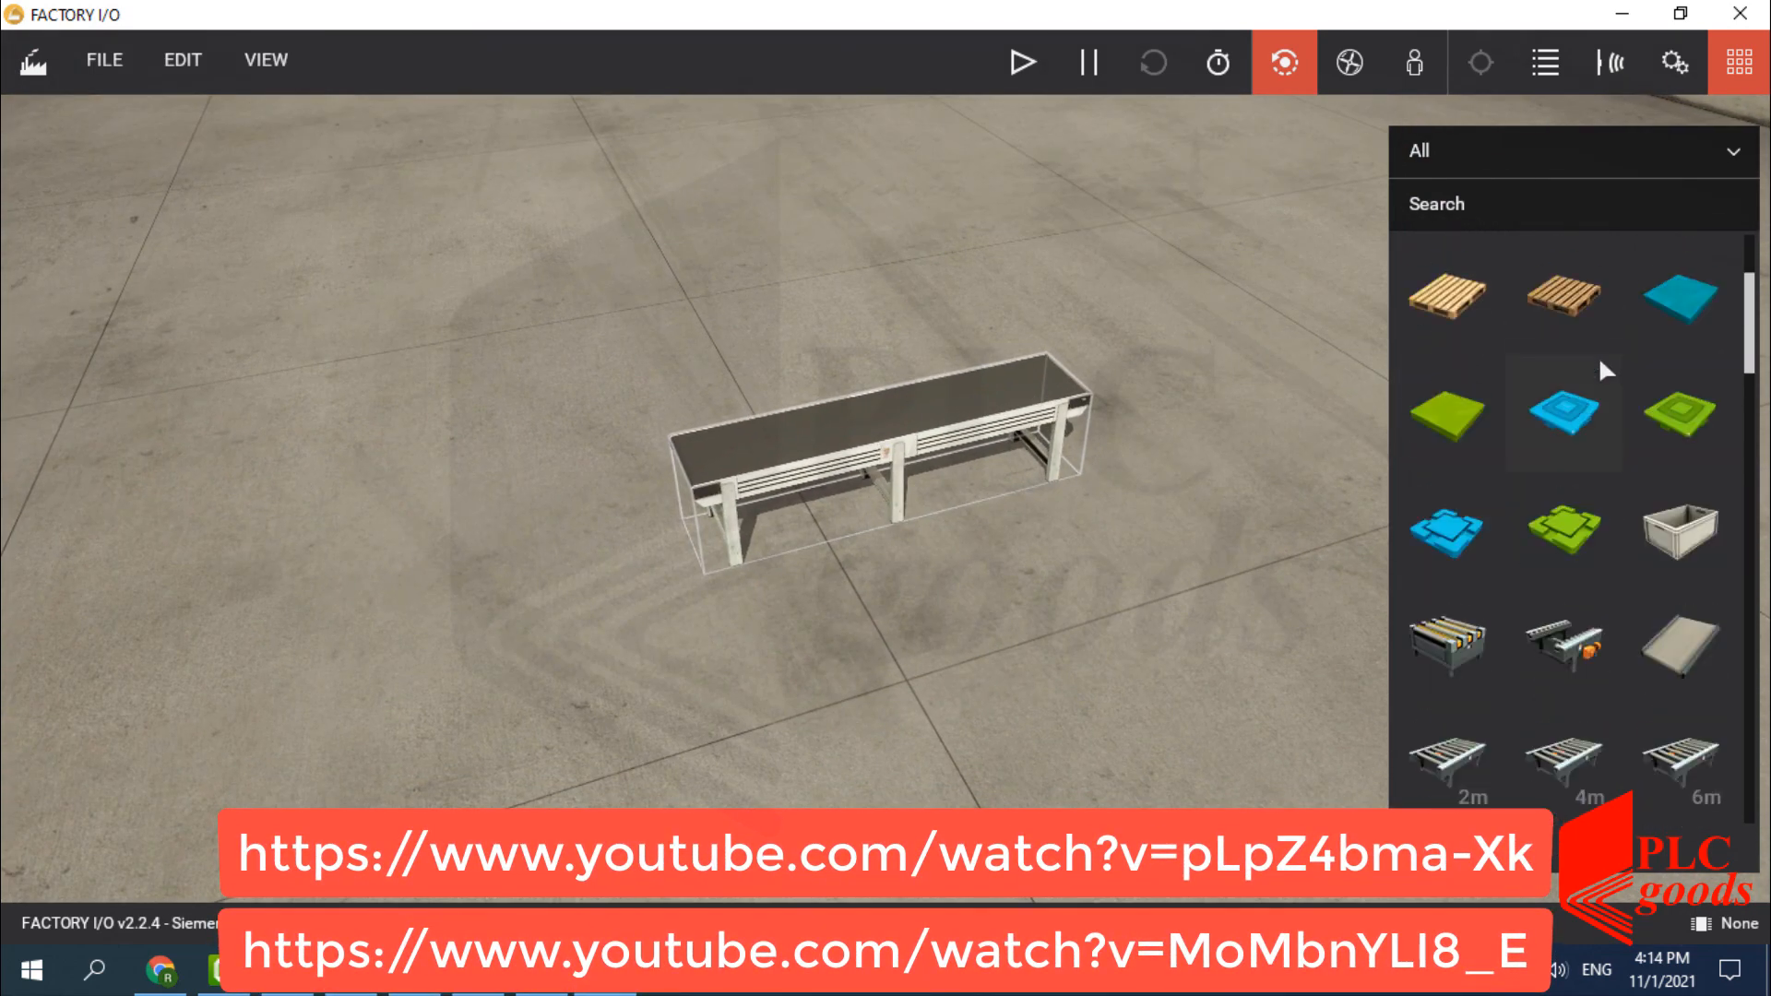
{"action": "left_click_drag", "start_coordinate": [1467, 295], "coordinate": [743, 436]}
{"action": "left_click_drag", "start_coordinate": [885, 434], "coordinate": [1153, 419]}
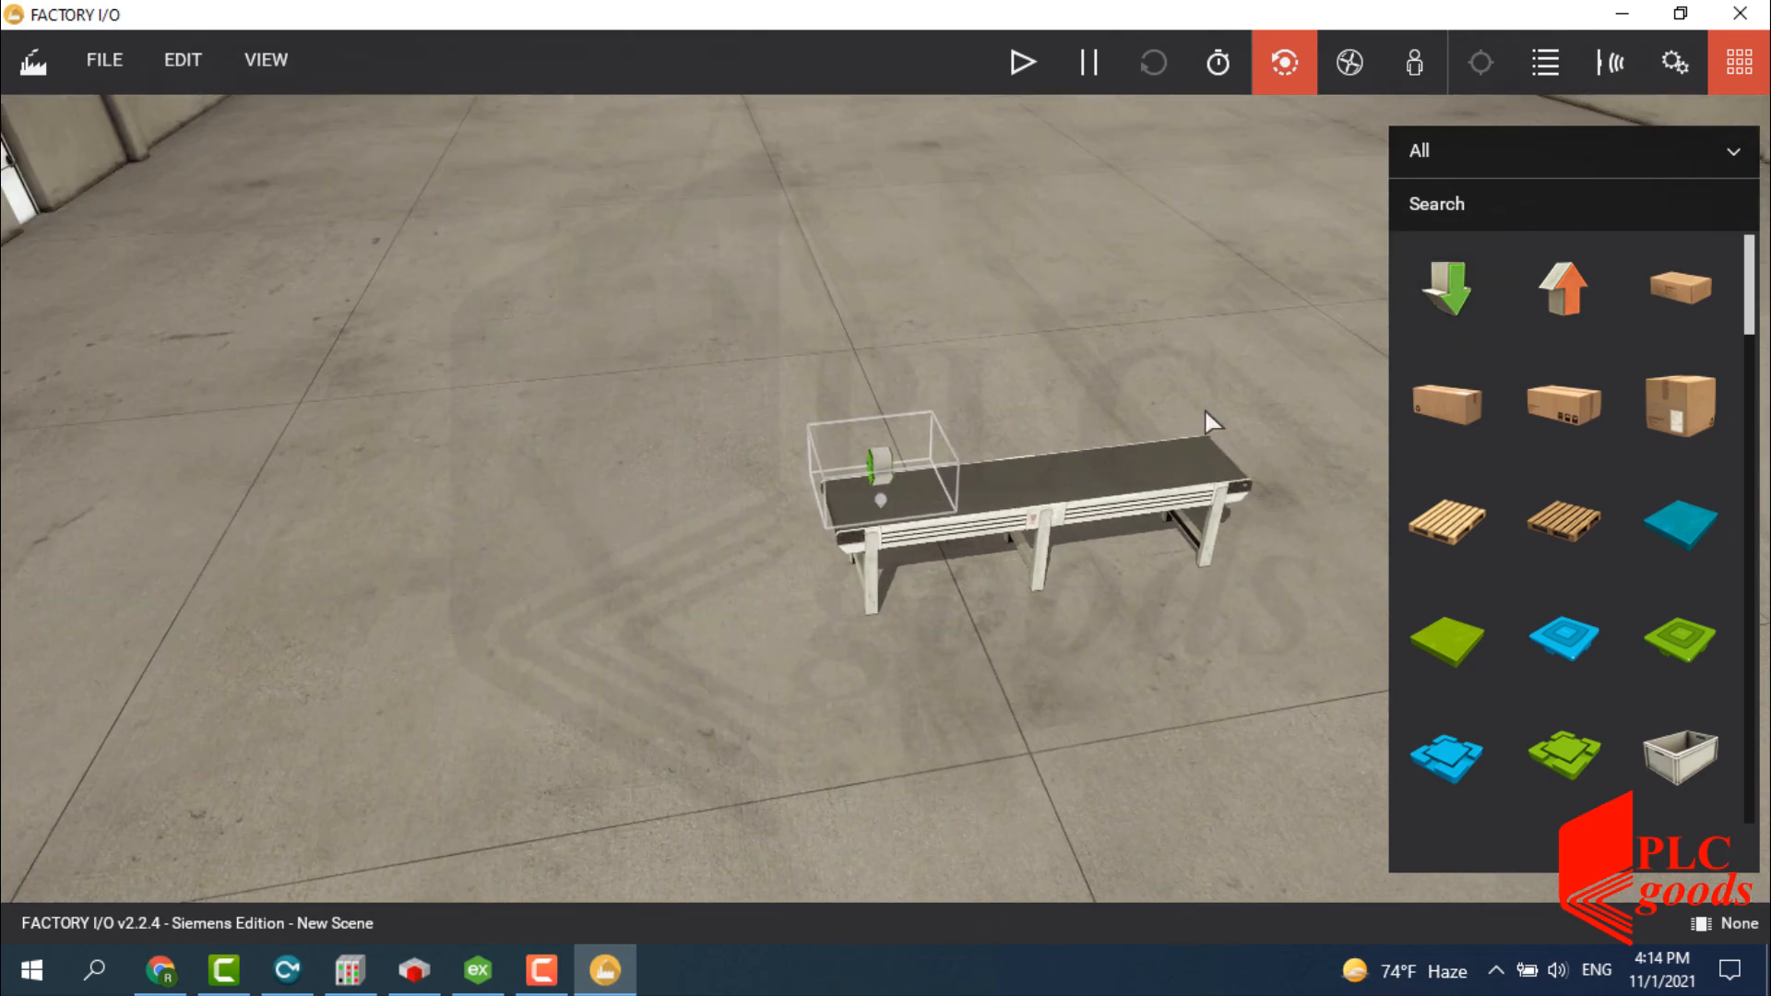
{"action": "left_click_drag", "start_coordinate": [1567, 278], "coordinate": [1177, 461]}
{"action": "left_click_drag", "start_coordinate": [1177, 447], "coordinate": [1171, 453]}
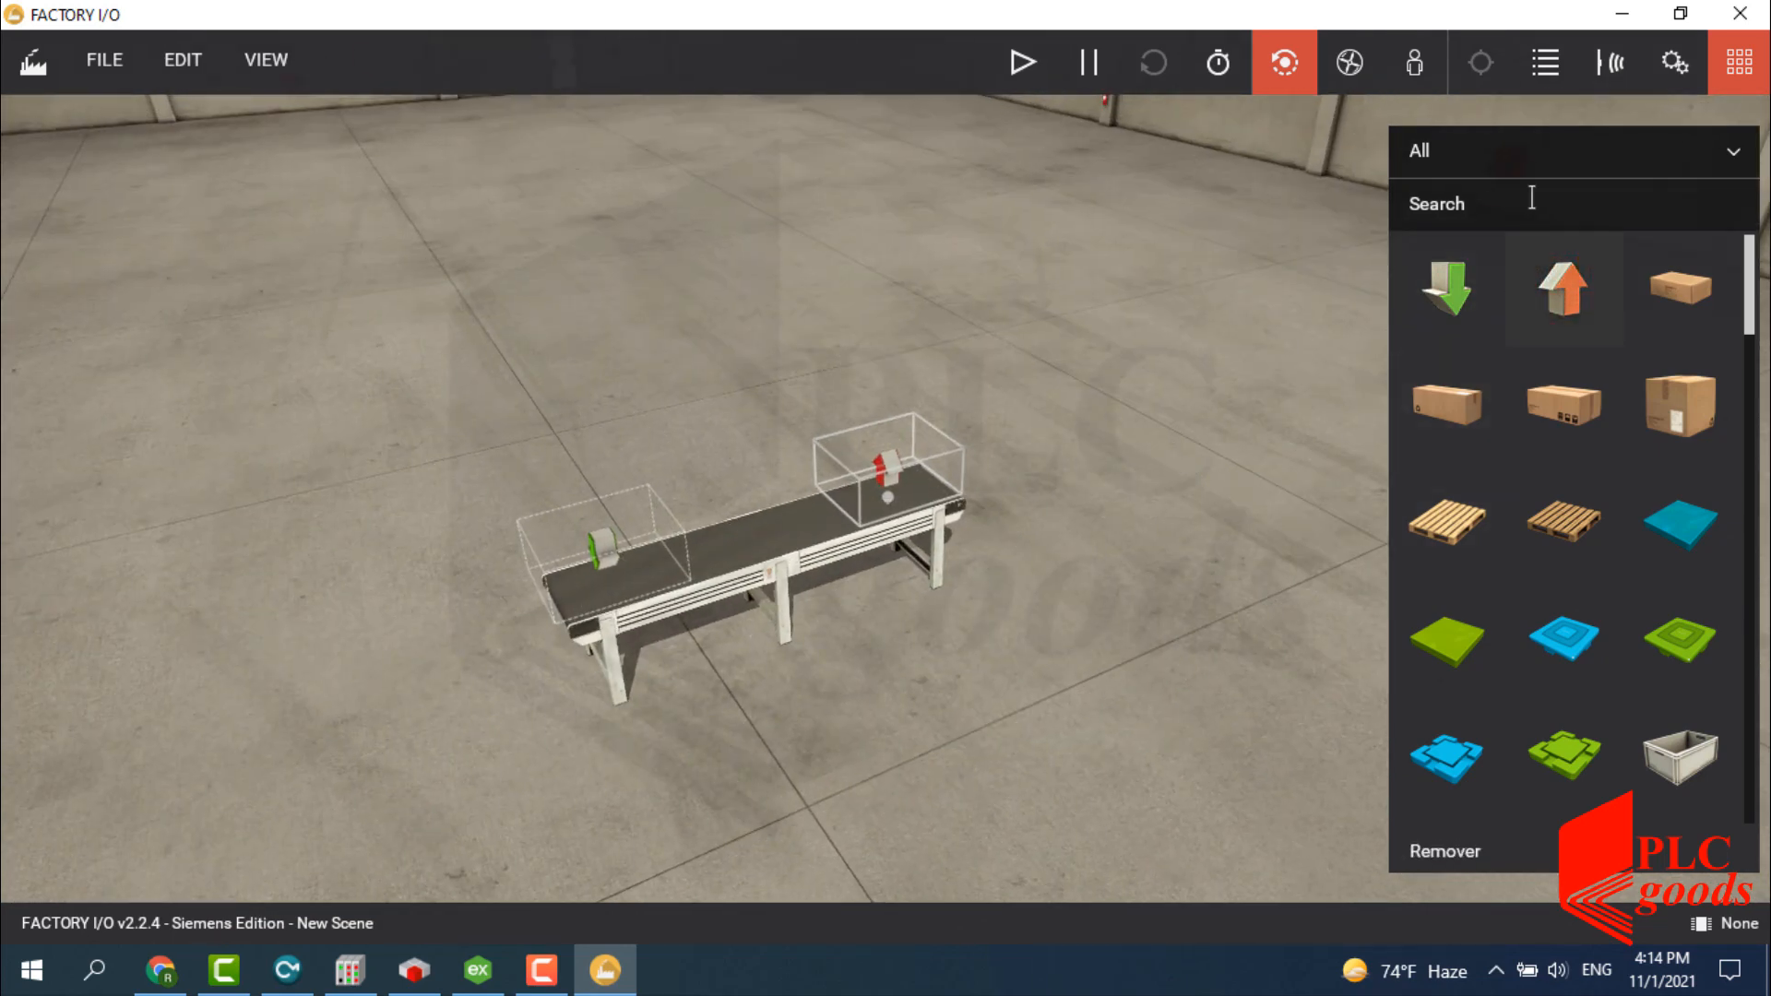
From Operators, stand a mounting pole beside the conveyor and mount an electric switchboard on it.
{"action": "left_click", "coordinate": [1522, 152]}
{"action": "left_click", "coordinate": [1431, 419]}
{"action": "left_click_drag", "start_coordinate": [1446, 754], "coordinate": [865, 618]}
{"action": "left_click_drag", "start_coordinate": [908, 447], "coordinate": [981, 447]}
{"action": "left_click_drag", "start_coordinate": [1702, 635], "coordinate": [887, 417]}
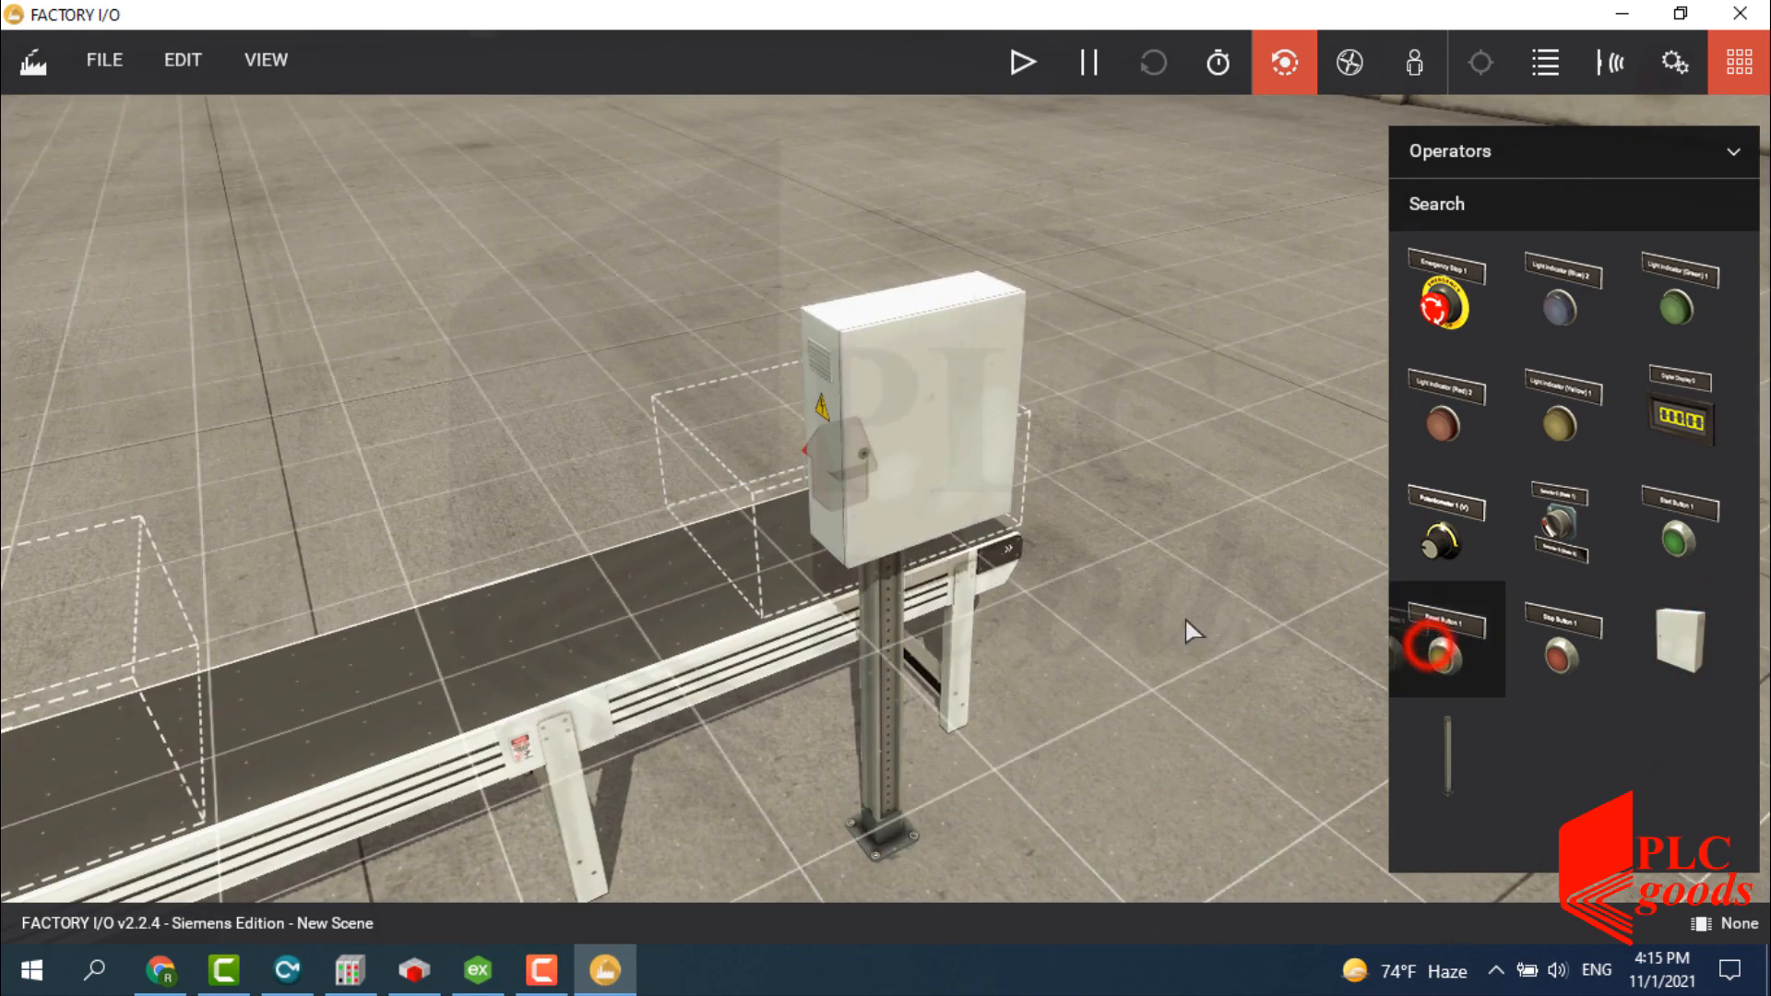
Mount a reset button and a digital display on the switchboard, with the display set to Integer.
{"action": "left_click_drag", "start_coordinate": [1445, 646], "coordinate": [911, 430]}
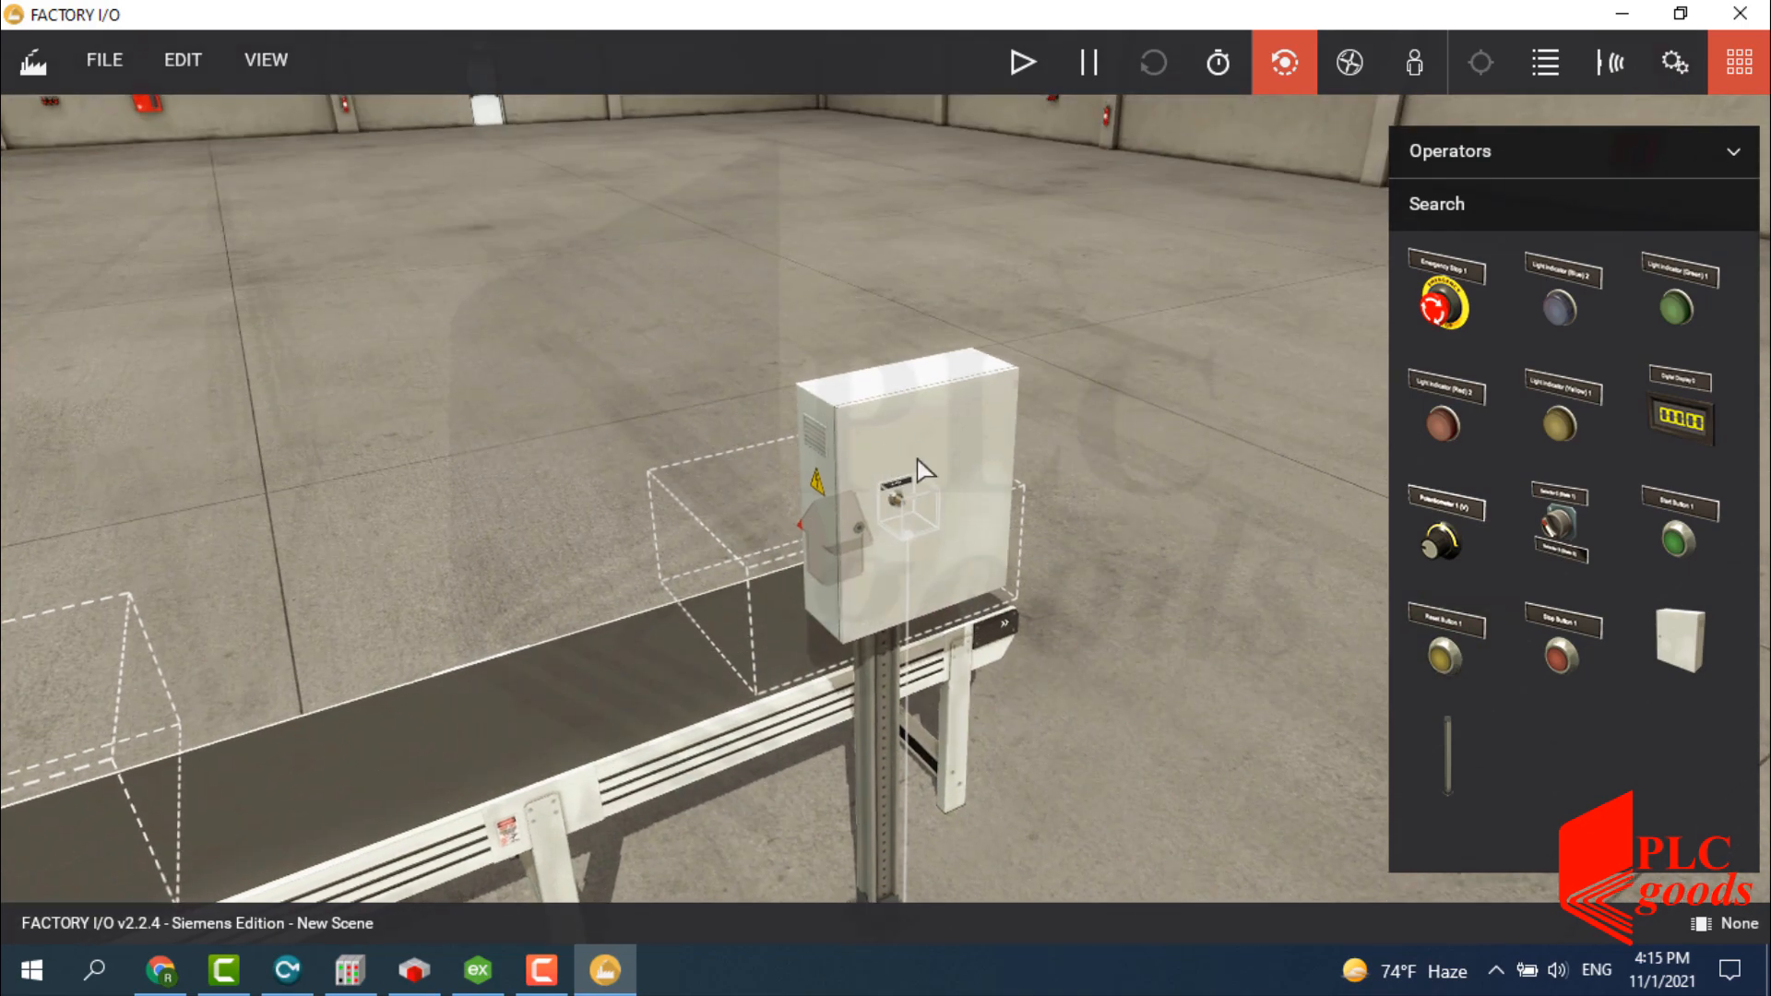
{"action": "left_click_drag", "start_coordinate": [1674, 415], "coordinate": [913, 529]}
{"action": "right_click", "coordinate": [913, 528]}
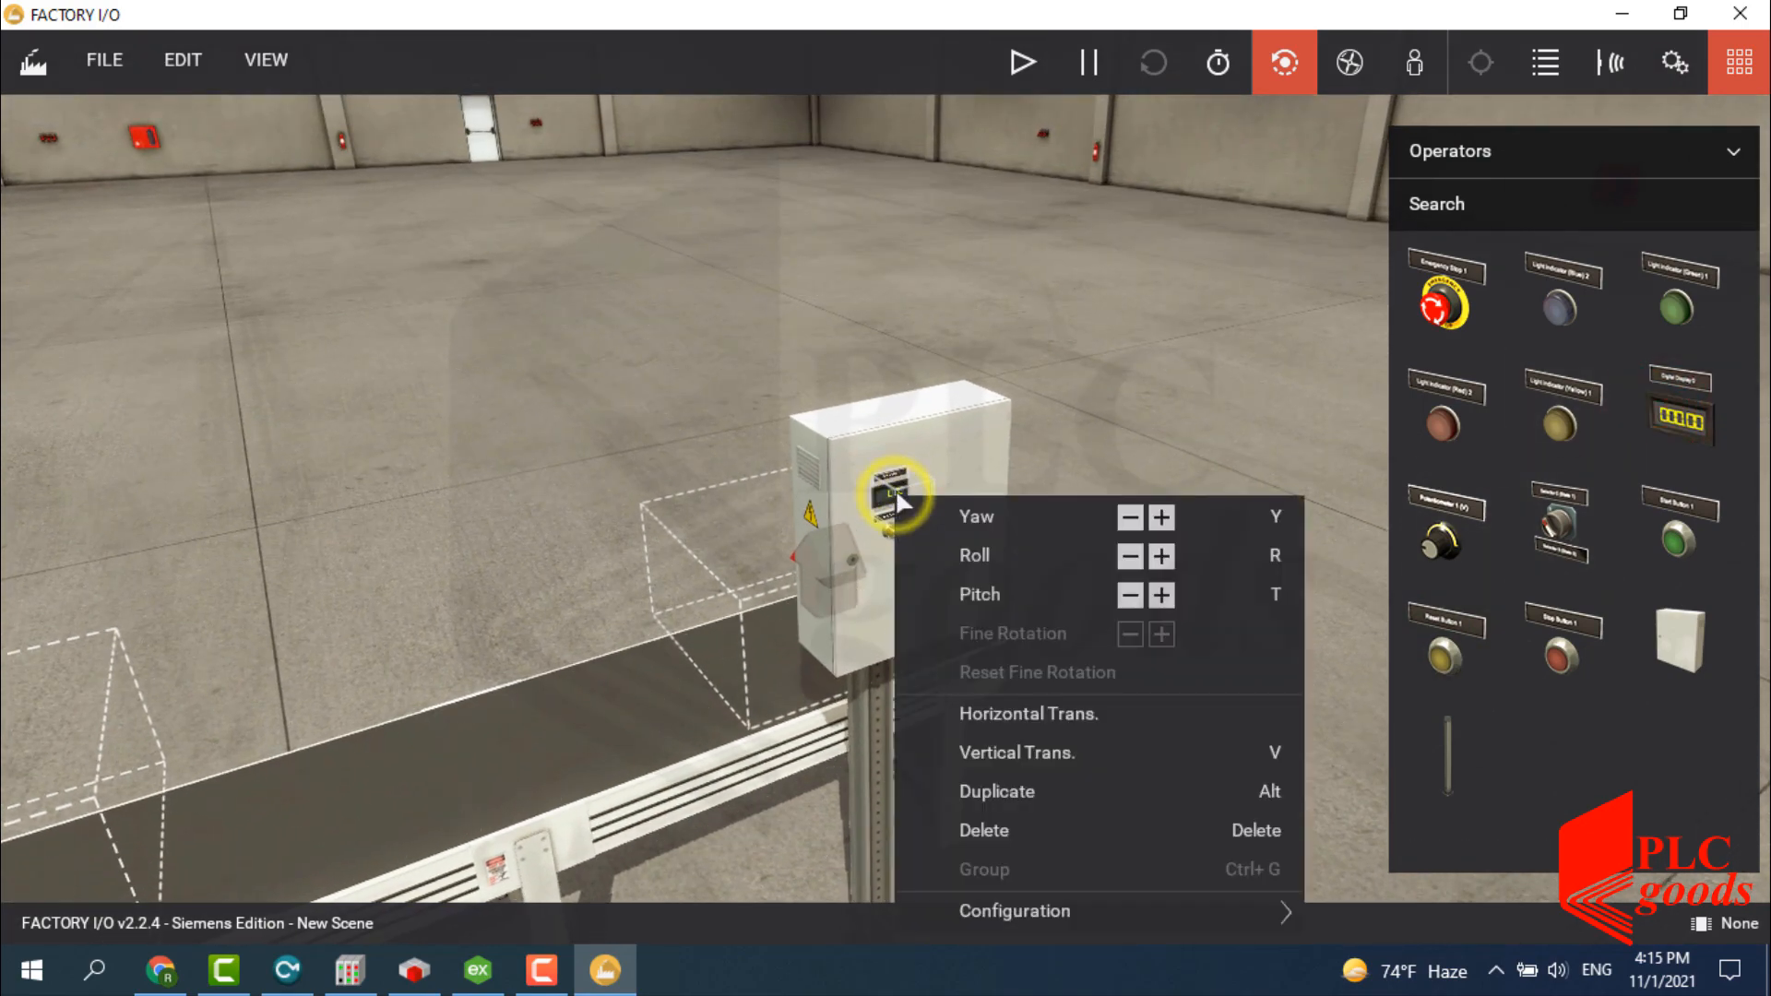
{"action": "left_click", "coordinate": [1335, 908]}
{"action": "left_click", "coordinate": [1347, 764]}
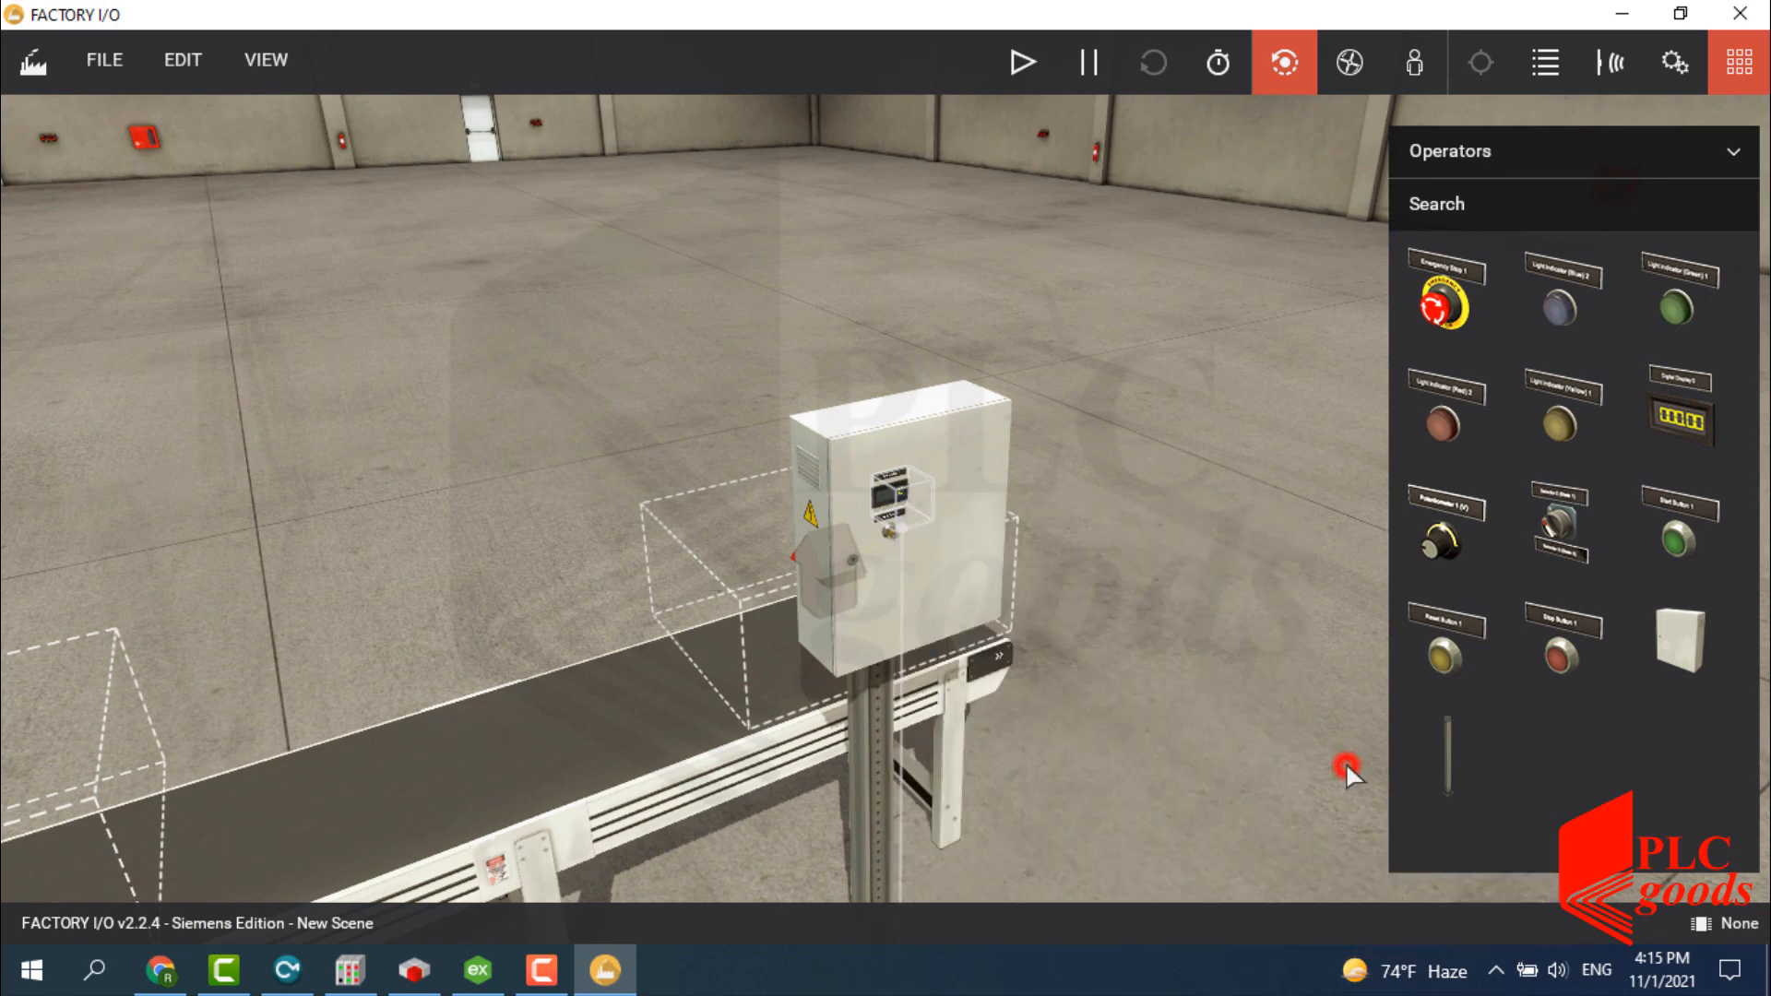
{"action": "scroll", "coordinate": [890, 712], "scroll_direction": "down", "scroll_amount": 3}
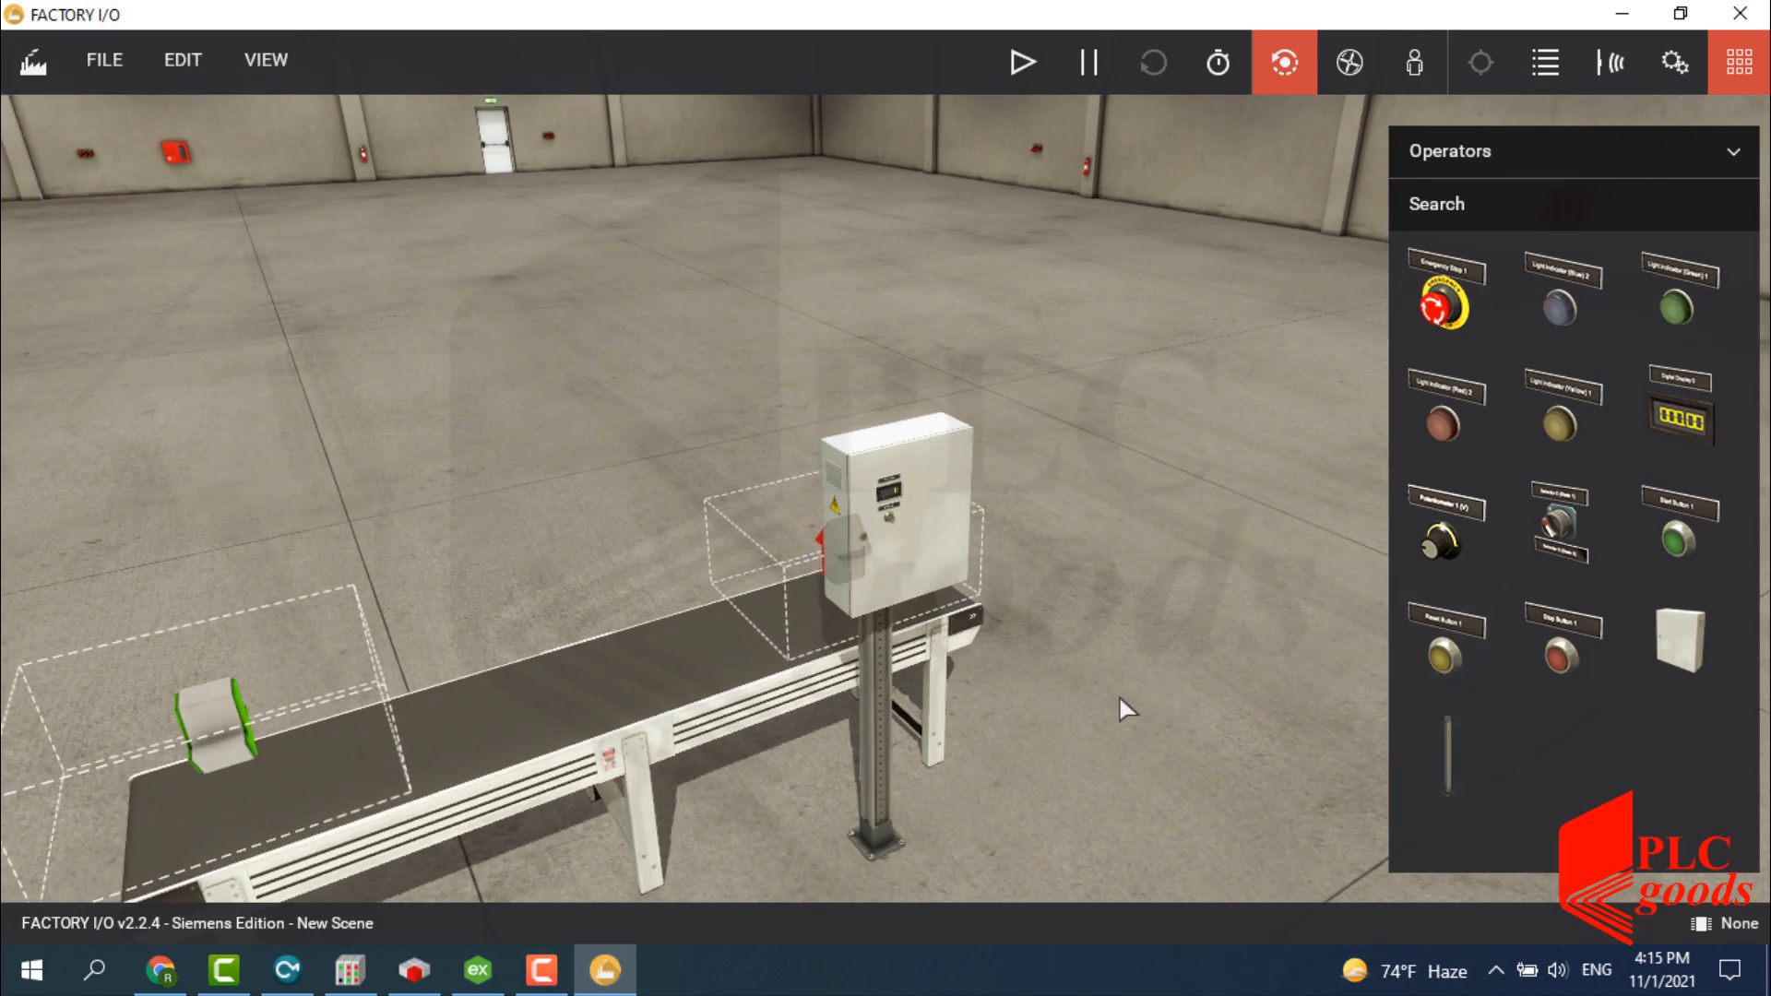
{"action": "left_click", "coordinate": [1522, 155]}
Place a diffuse sensor over the middle of the conveyor.
{"action": "left_click", "coordinate": [1442, 376]}
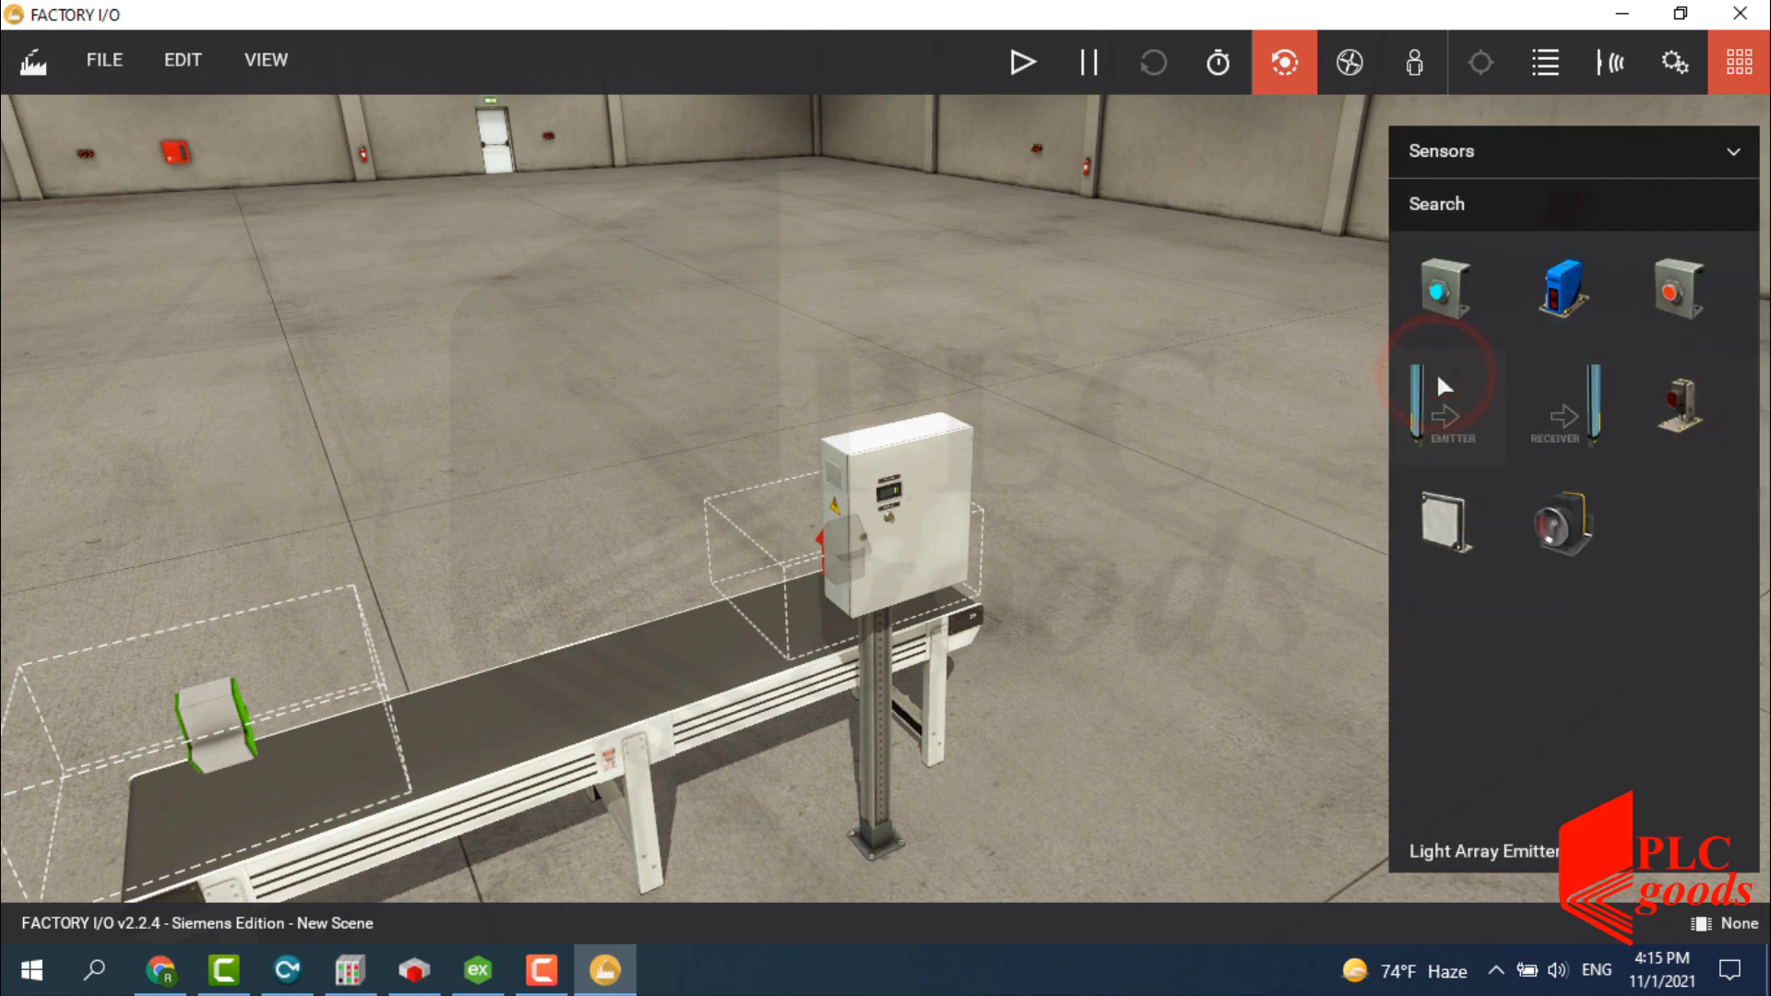
{"action": "left_click_drag", "start_coordinate": [1563, 290], "coordinate": [606, 552]}
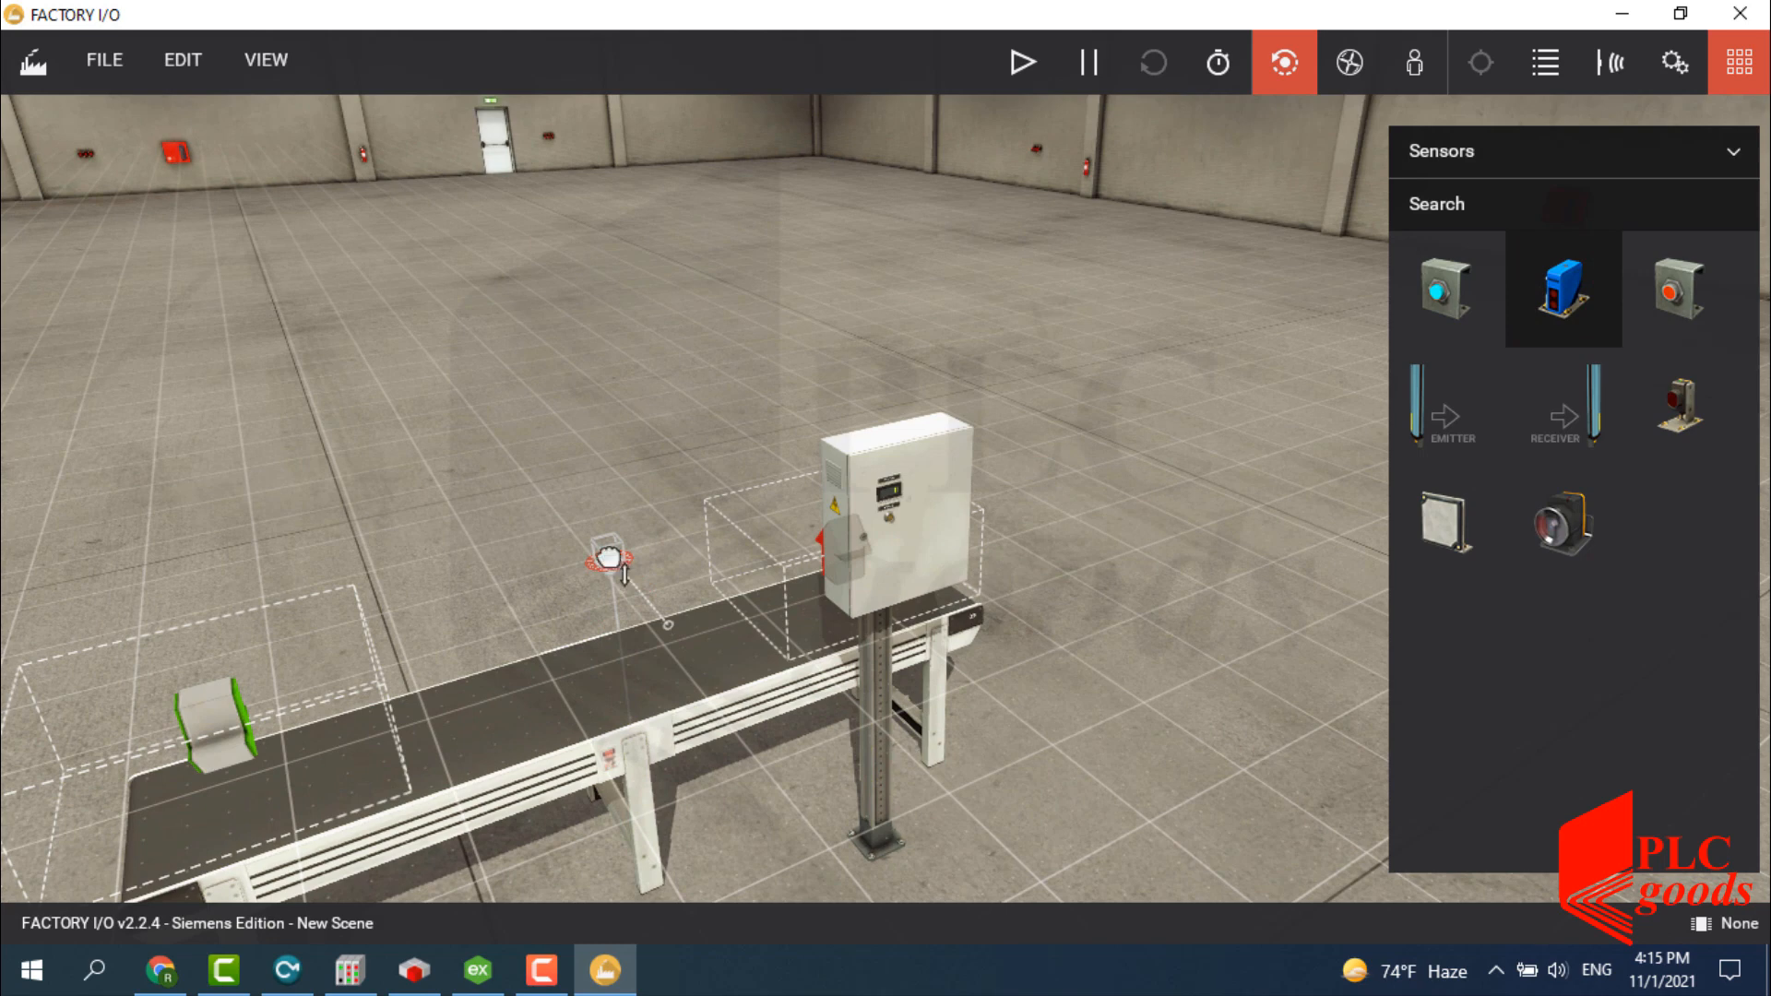
{"action": "double_click", "coordinate": [606, 551]}
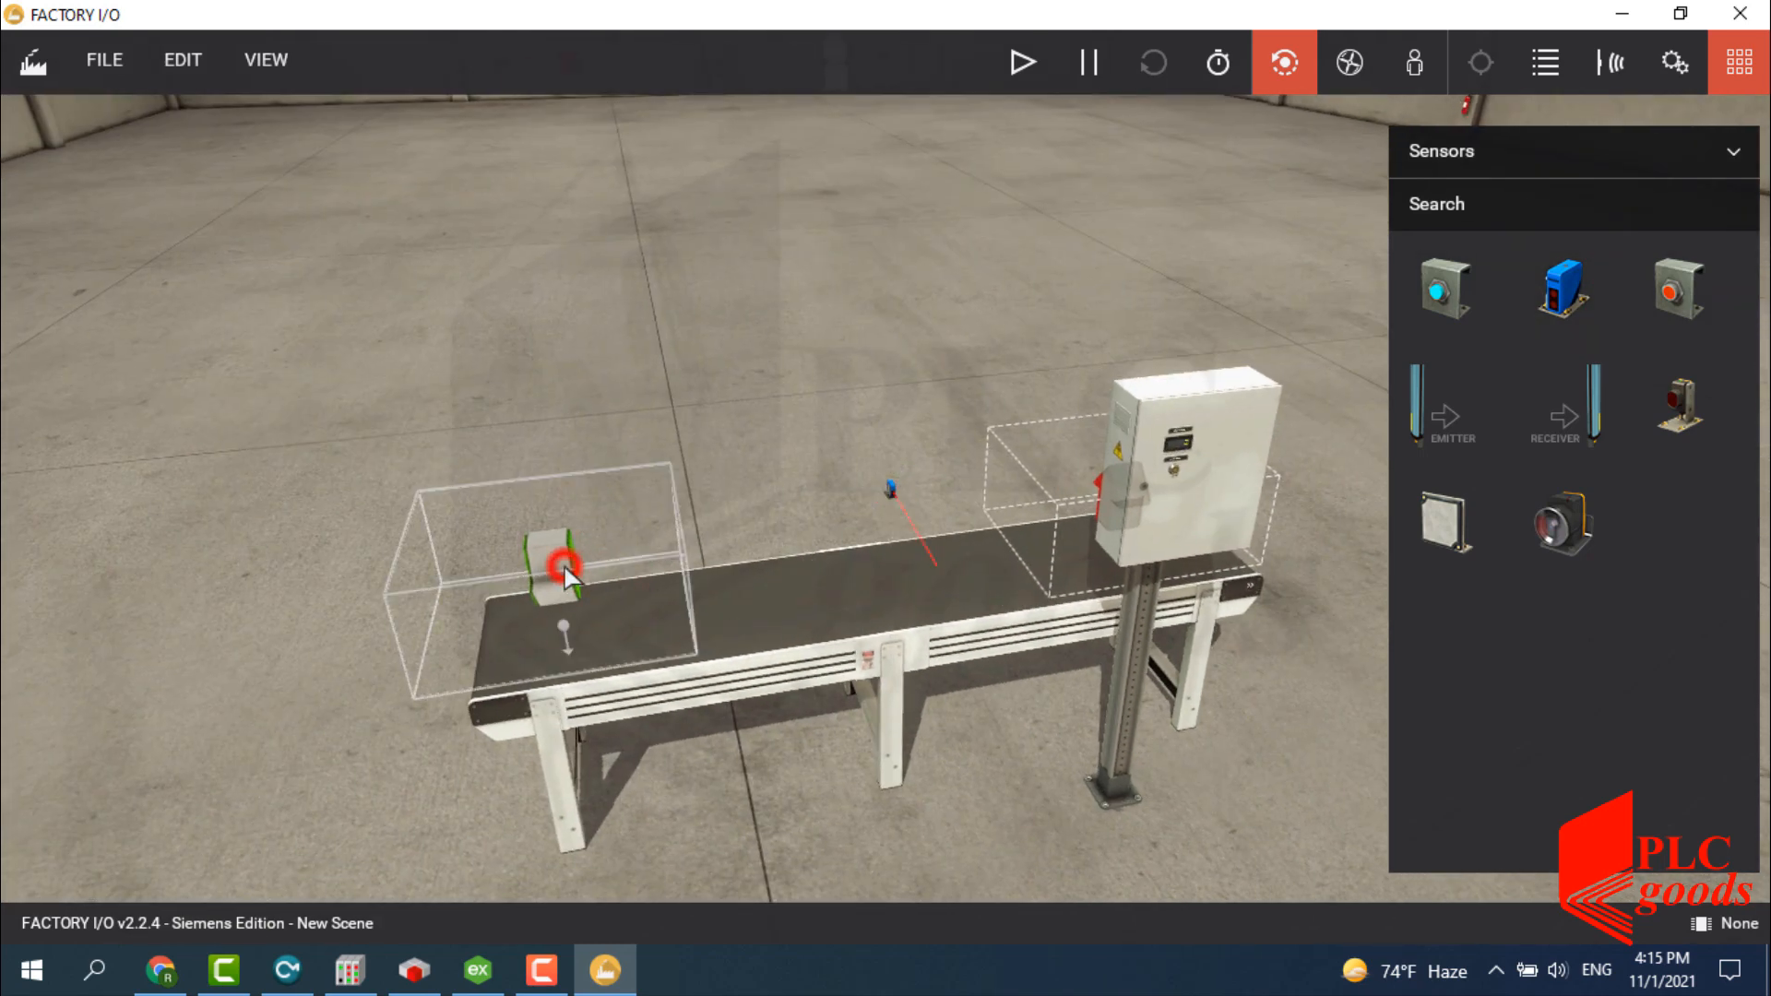
Set the emitter's base option so it stops adding pallets under the parts.
{"action": "right_click", "coordinate": [607, 573]}
{"action": "mouse_move", "coordinate": [756, 528]}
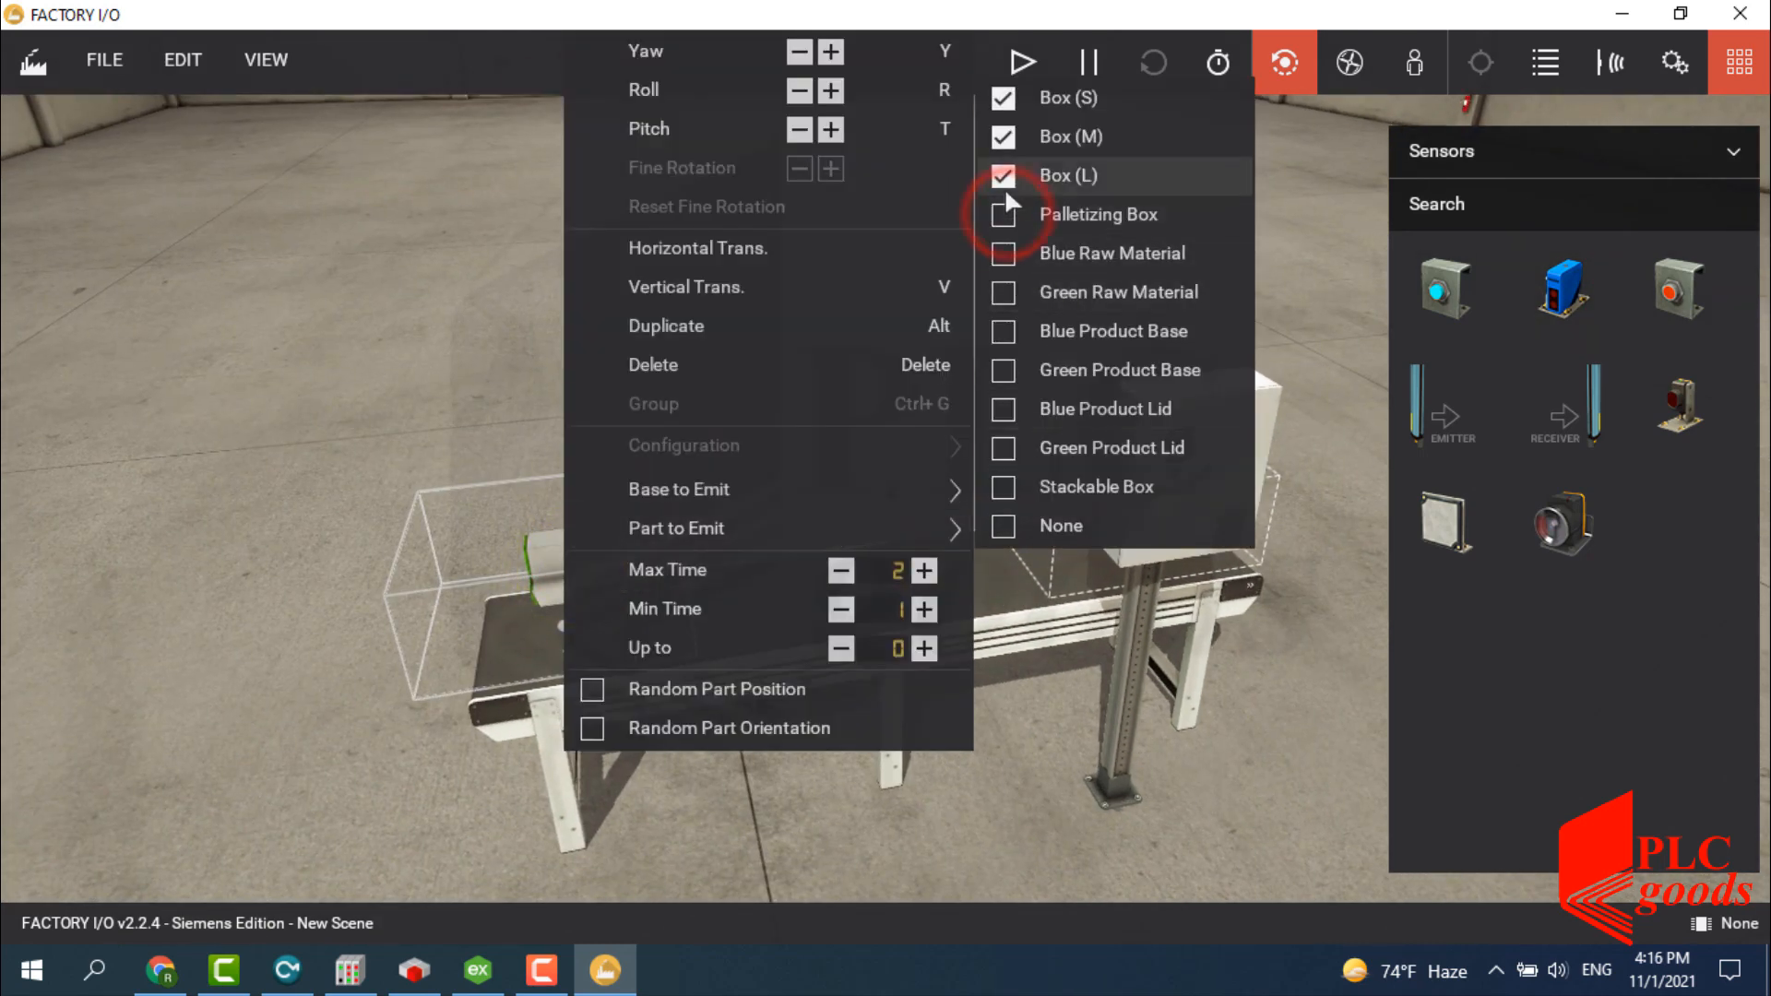
{"action": "left_click", "coordinate": [953, 490]}
{"action": "left_click", "coordinate": [1006, 493]}
{"action": "left_click", "coordinate": [1008, 543]}
{"action": "left_click", "coordinate": [1276, 662]}
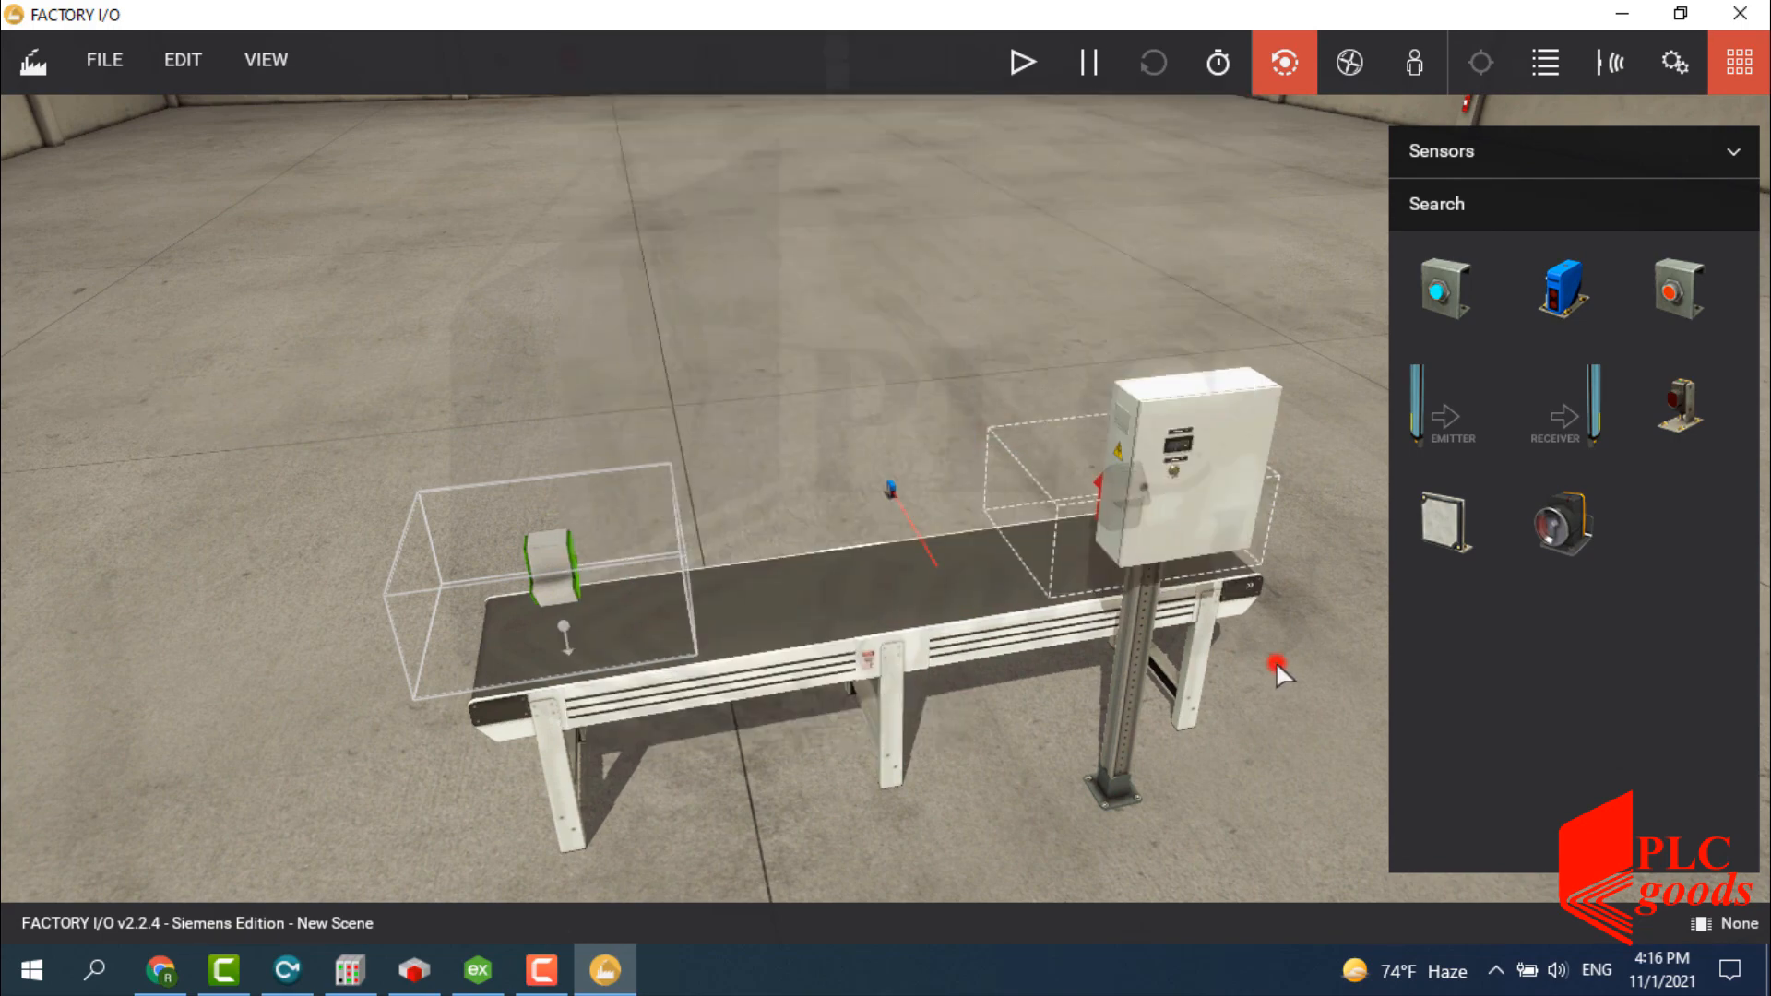
Orbit the view, then open the File menu to reach the driver settings.
{"action": "left_click_drag", "start_coordinate": [1259, 666], "coordinate": [1049, 688]}
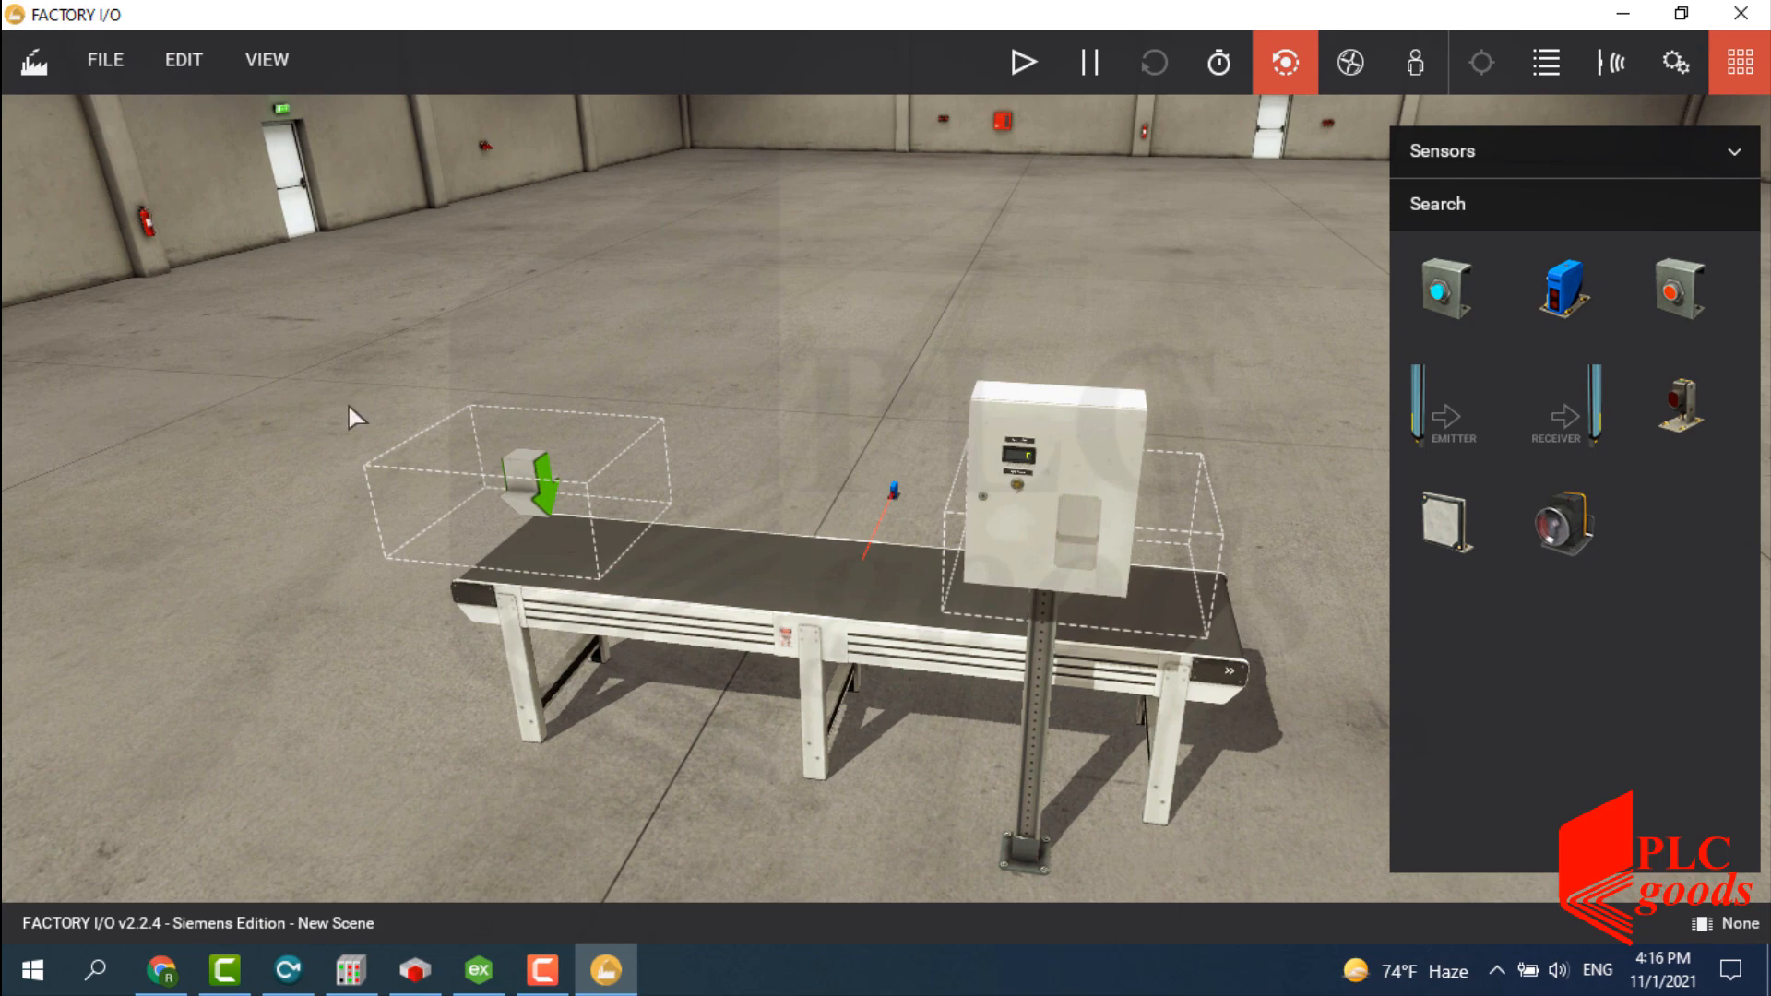
{"action": "left_click", "coordinate": [105, 61]}
{"action": "left_click", "coordinate": [147, 308]}
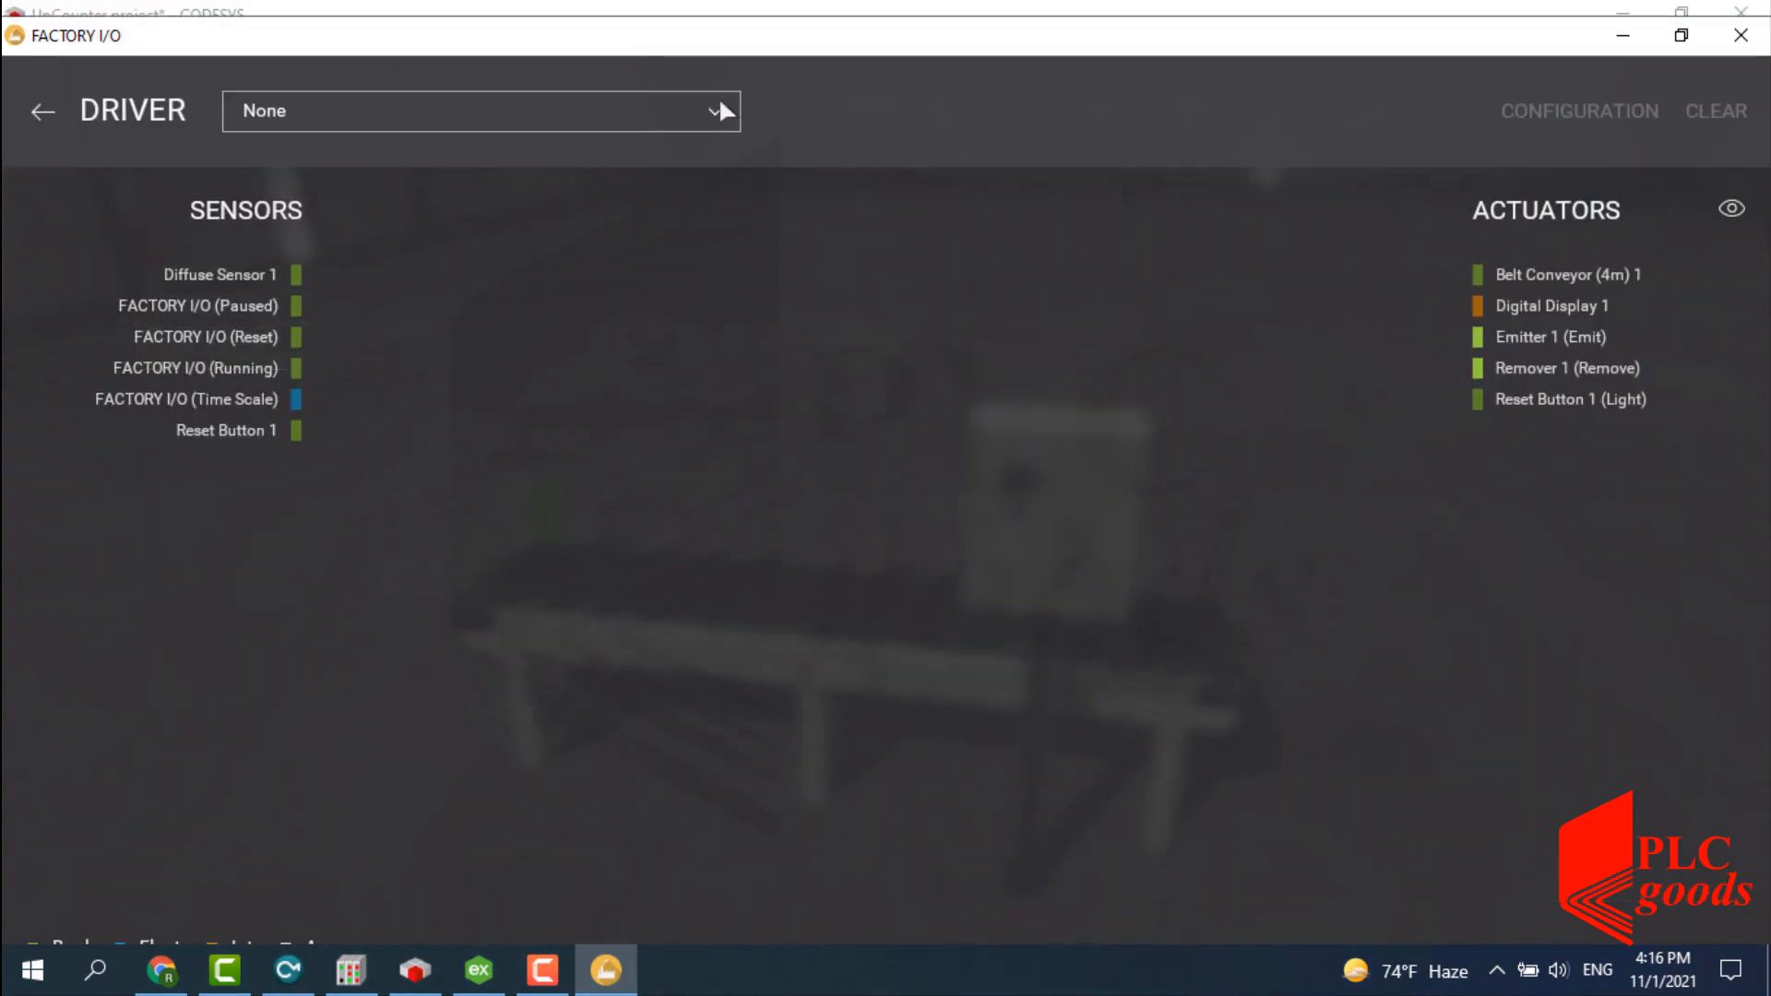
Use the OPC Client Data Access driver on Kepware.KEPServerEX.V6, filtering item names by 'FIO'.
{"action": "left_click", "coordinate": [720, 101]}
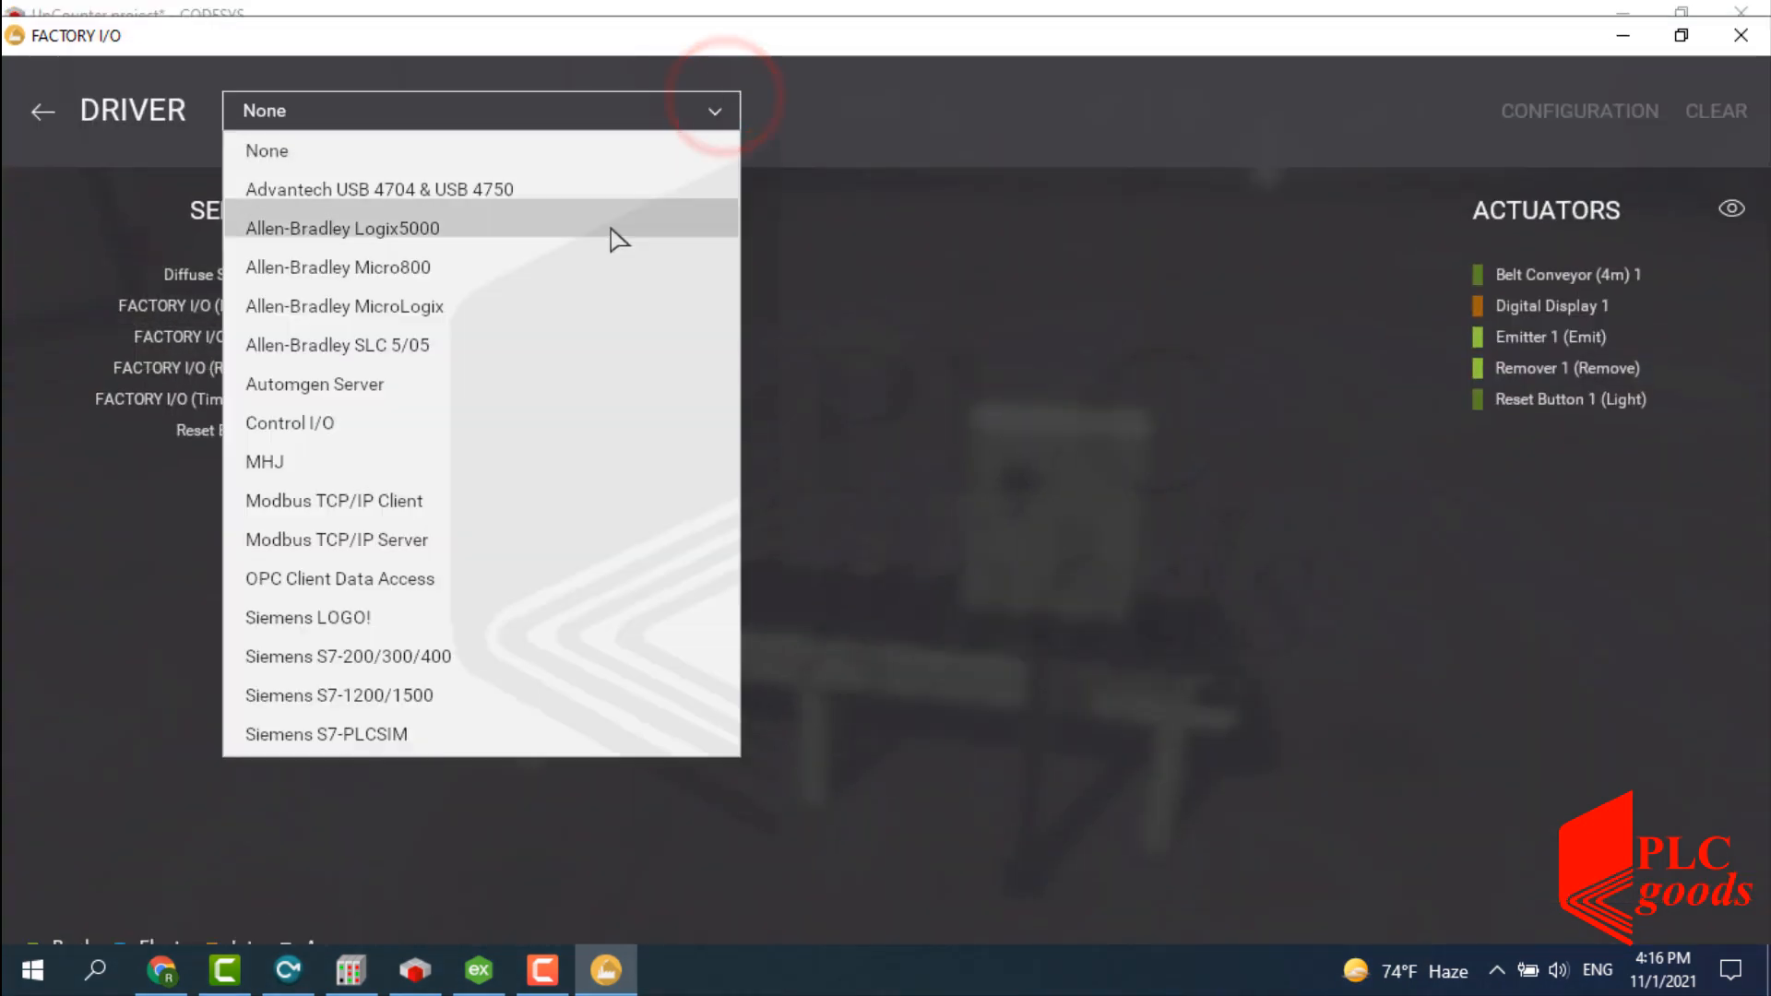
{"action": "left_click", "coordinate": [359, 582]}
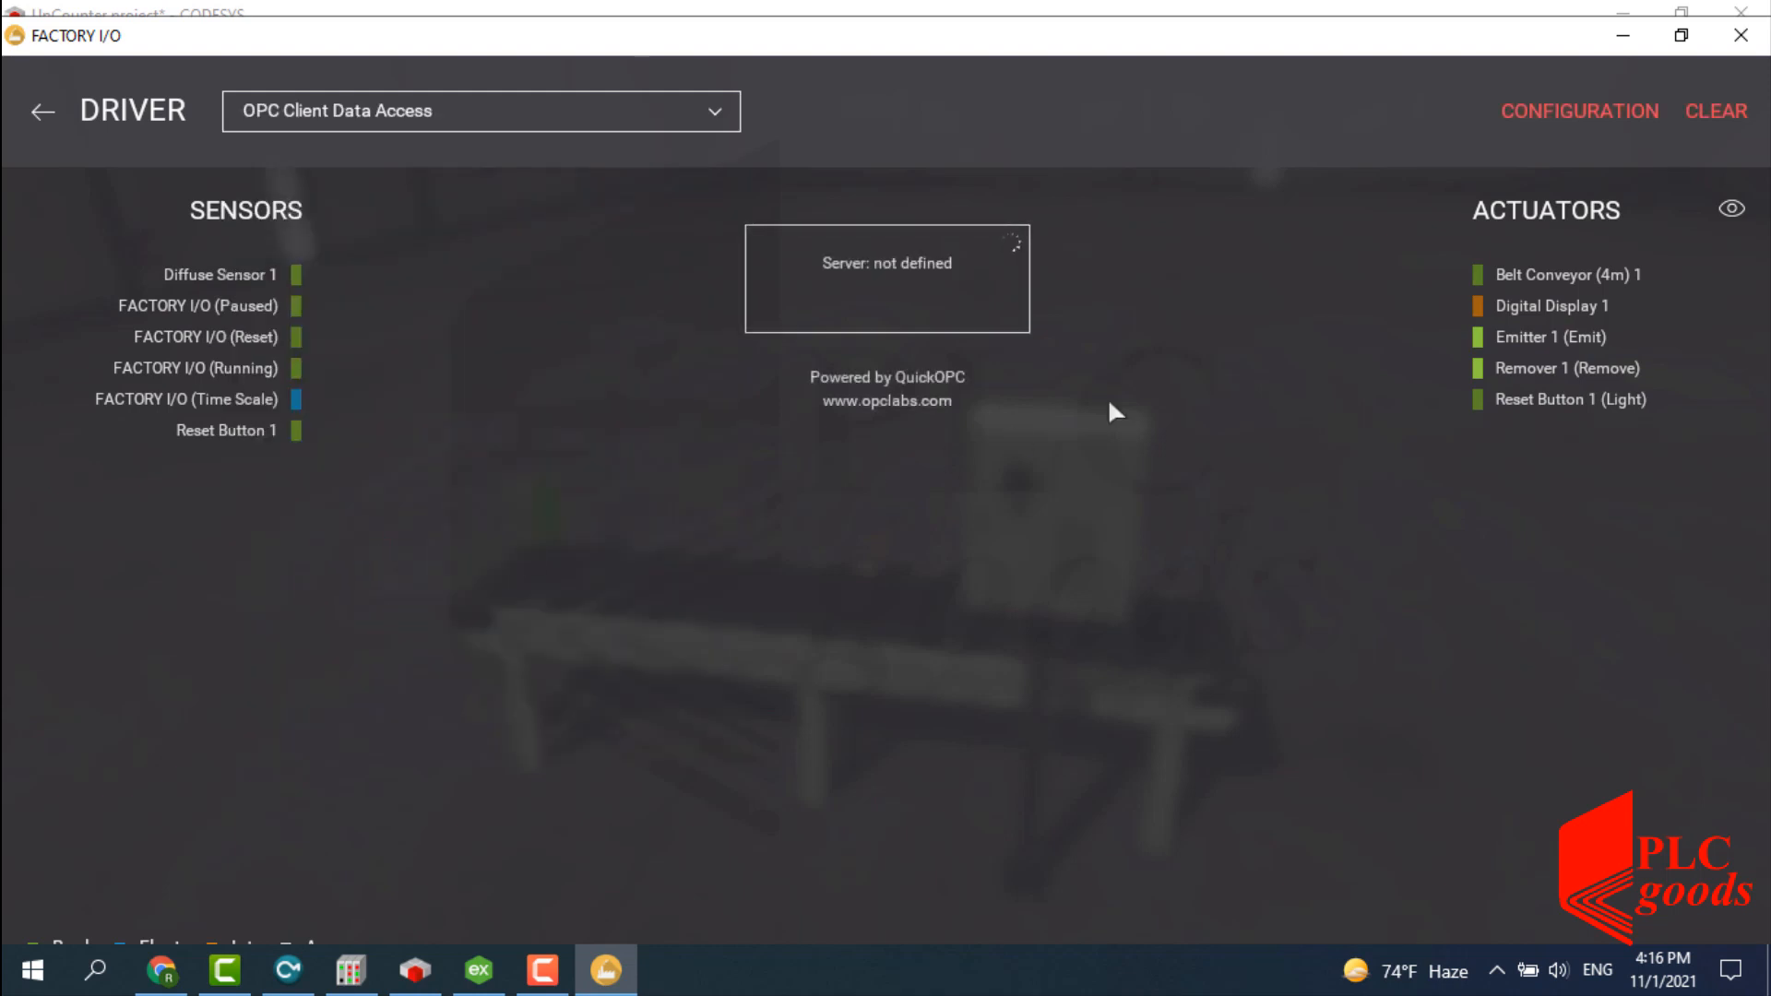
{"action": "left_click", "coordinate": [1571, 113]}
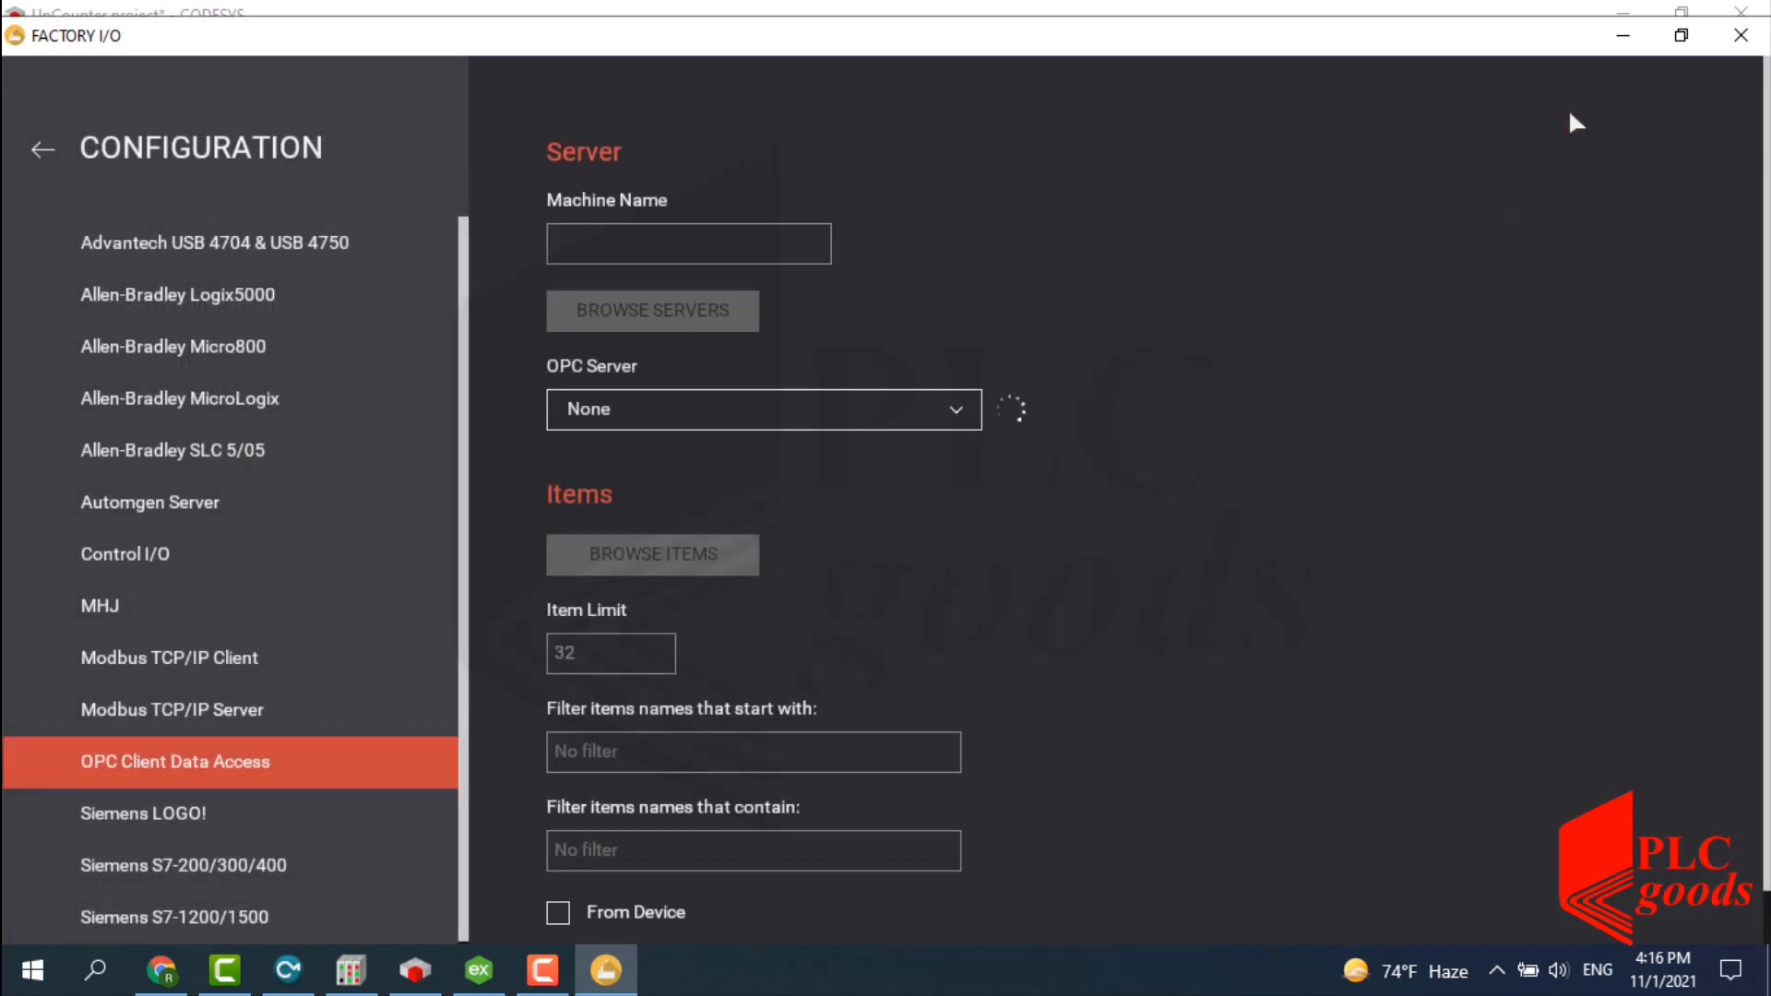
{"action": "left_click", "coordinate": [959, 411]}
{"action": "left_click", "coordinate": [760, 527]}
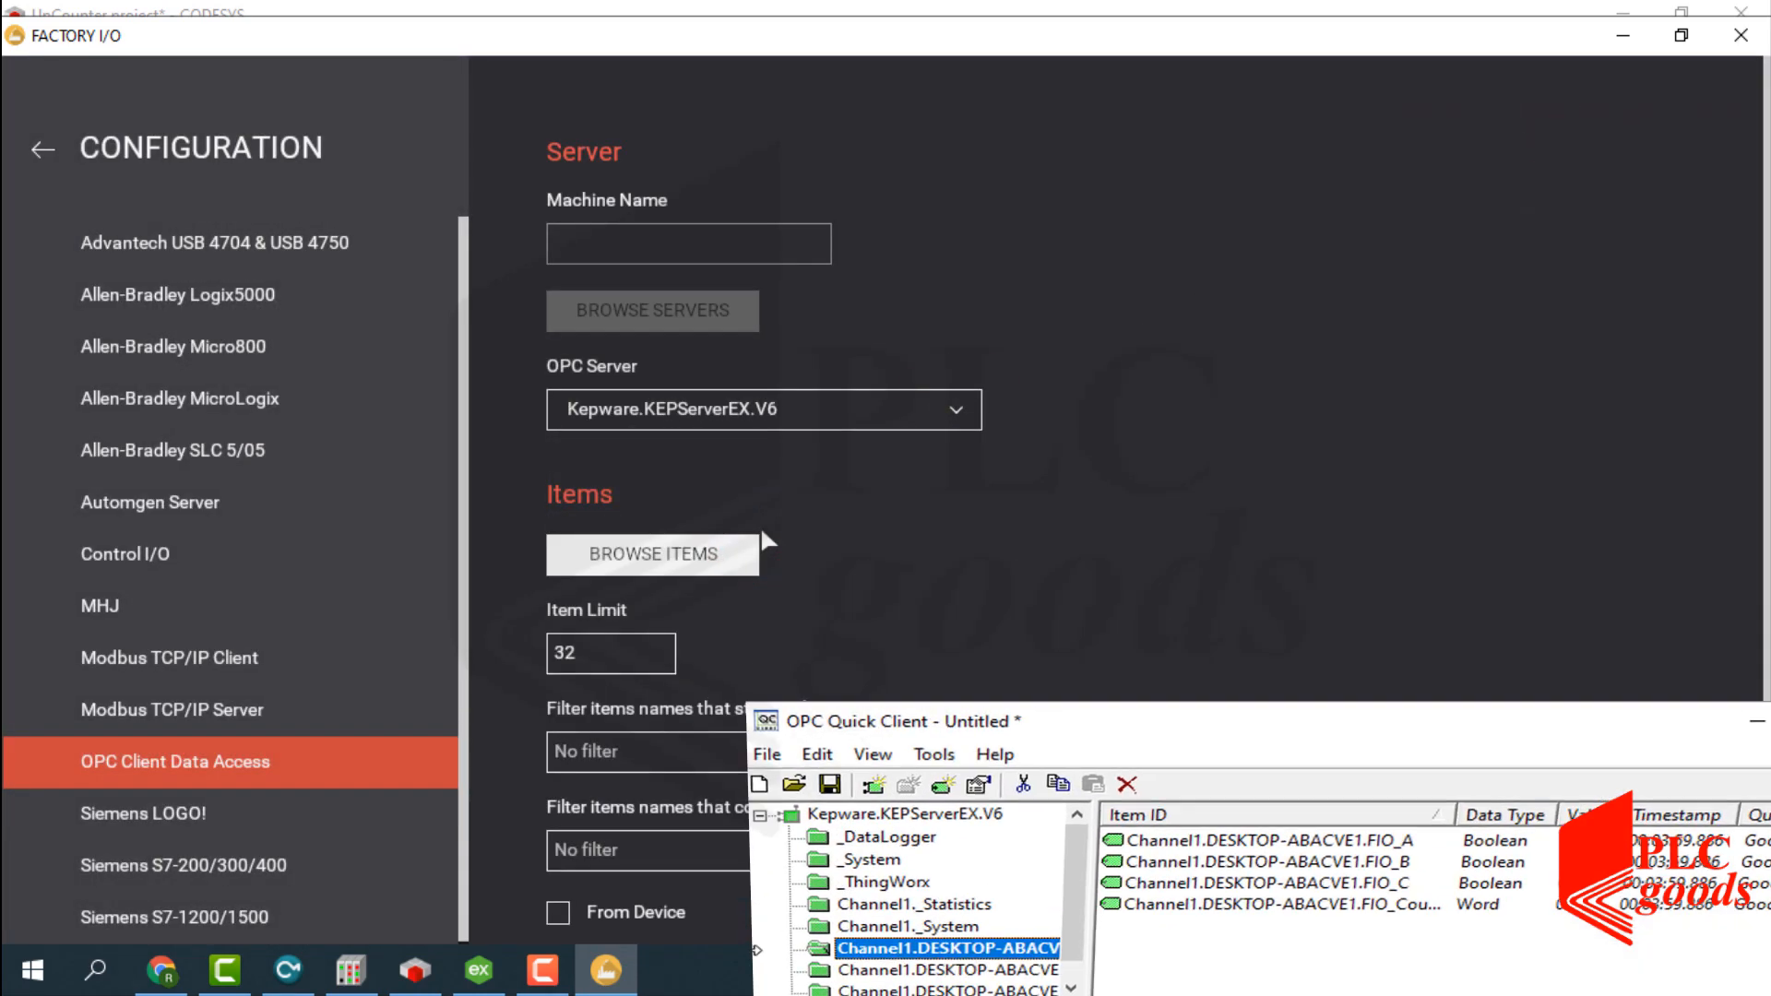
{"action": "left_click", "coordinate": [572, 847]}
{"action": "type", "text": "FIO"}
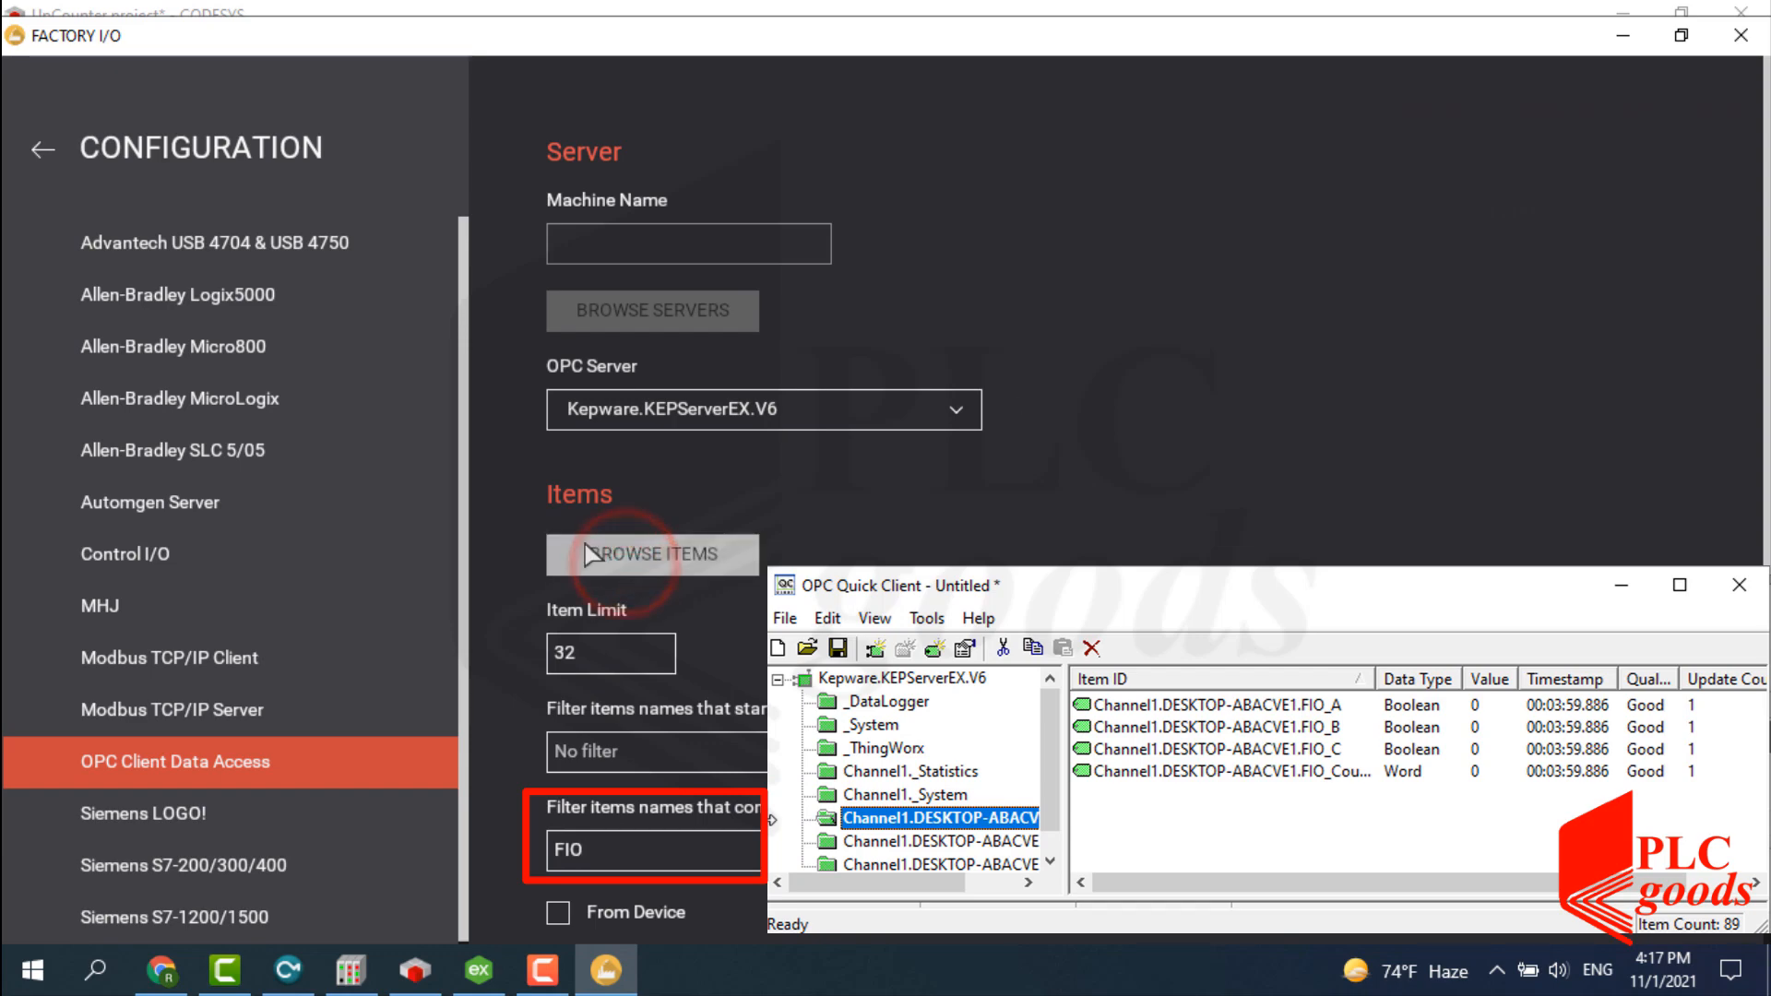
{"action": "left_click", "coordinate": [46, 148]}
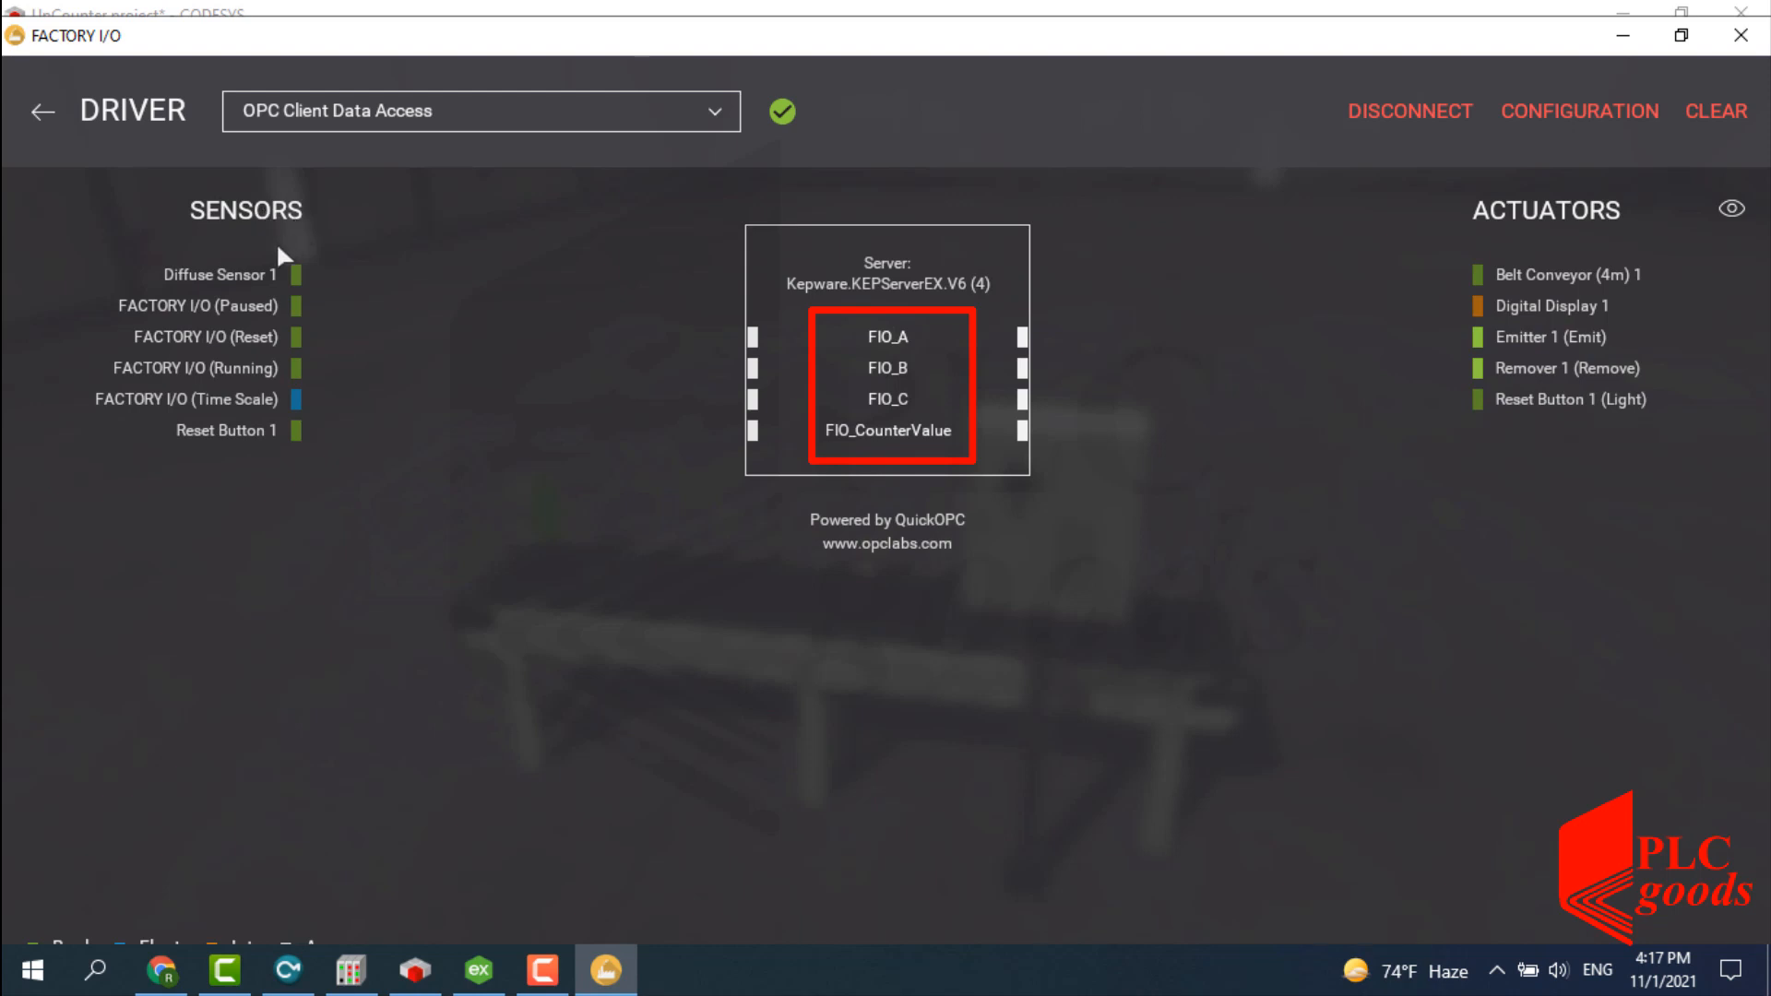
Map Diffuse Sensor 1 to FIO_A, Reset Button 1 to FIO_B, Digital Display 1 to FIO_CounterValue, the button light to FIO_C.
{"action": "left_click_drag", "start_coordinate": [296, 274], "coordinate": [692, 335]}
{"action": "left_click_drag", "start_coordinate": [295, 430], "coordinate": [726, 372]}
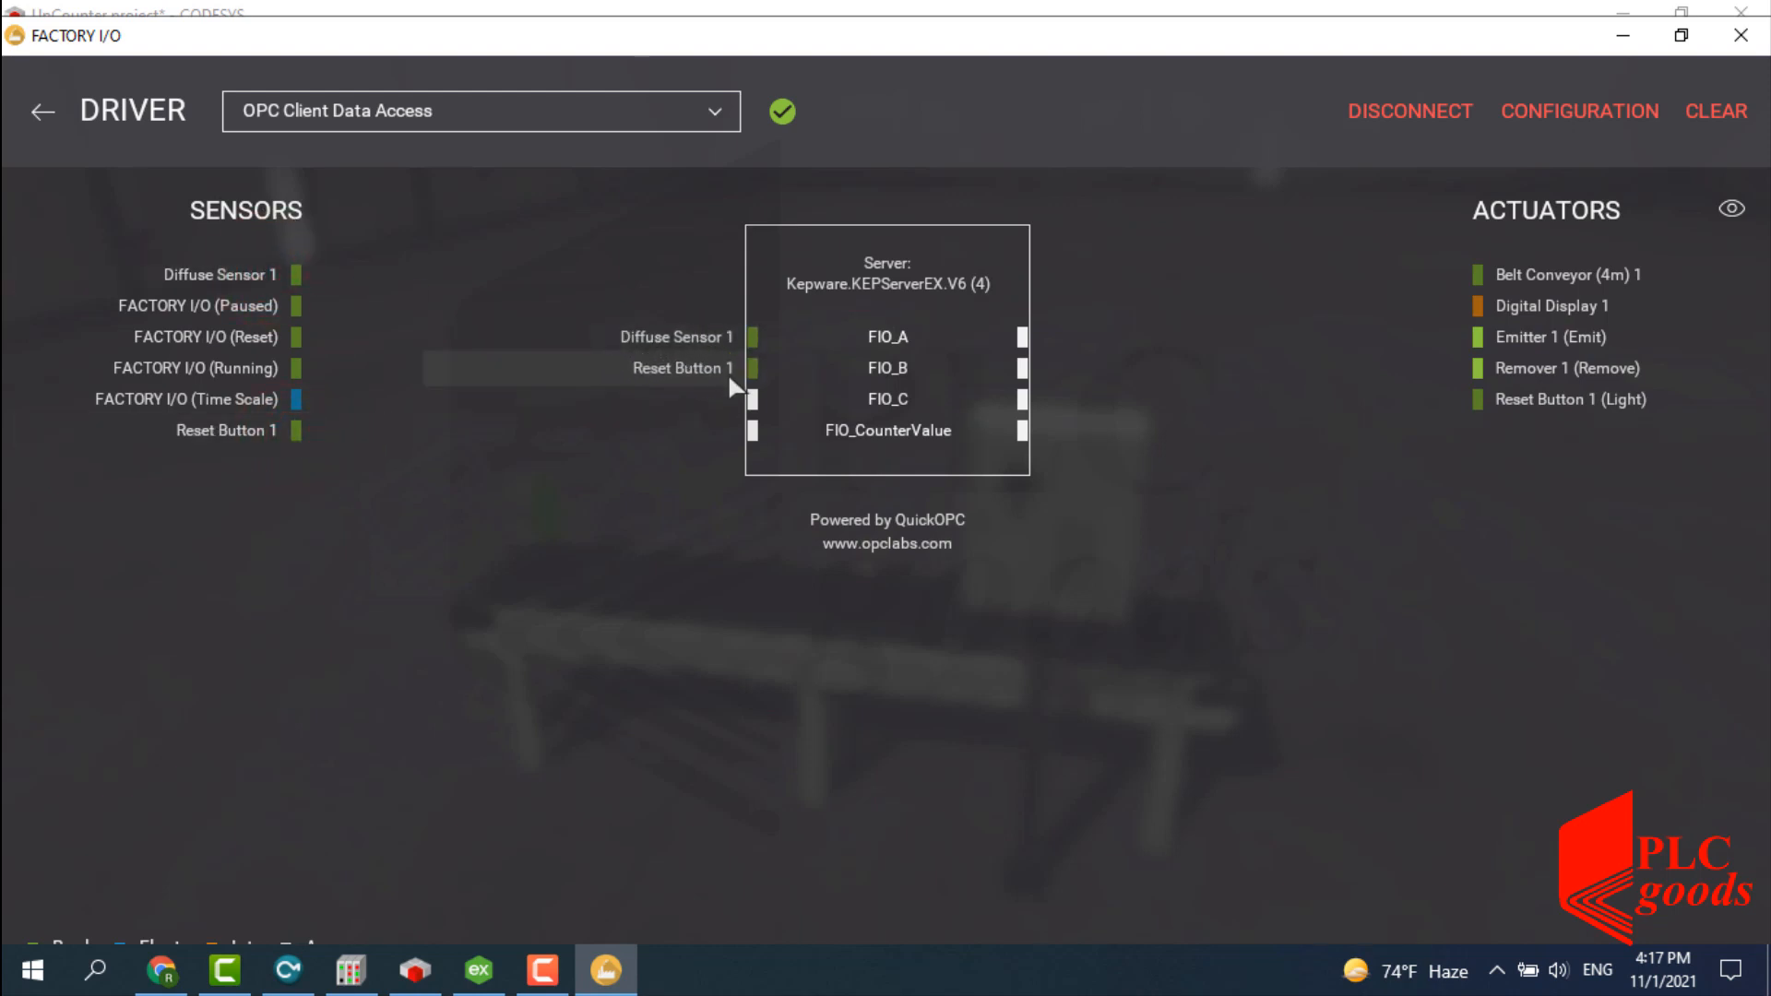
{"action": "left_click_drag", "start_coordinate": [1479, 306], "coordinate": [1367, 360]}
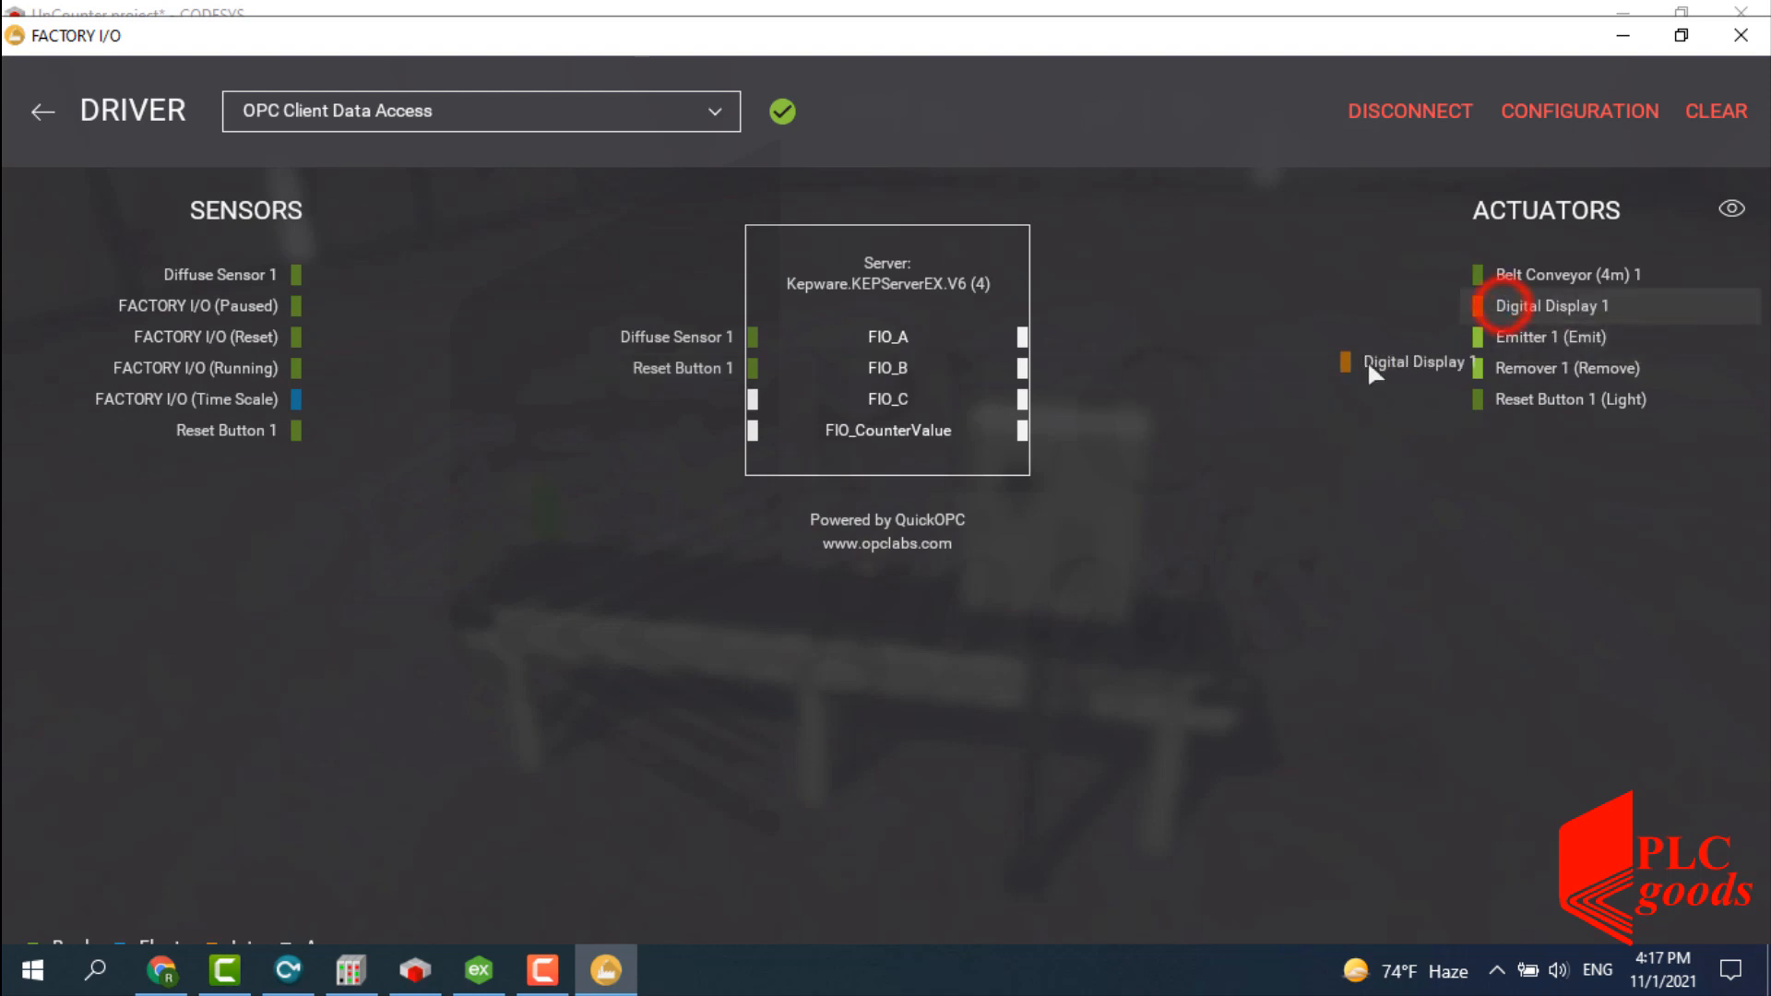
{"action": "left_click_drag", "start_coordinate": [1137, 408], "coordinate": [1060, 431]}
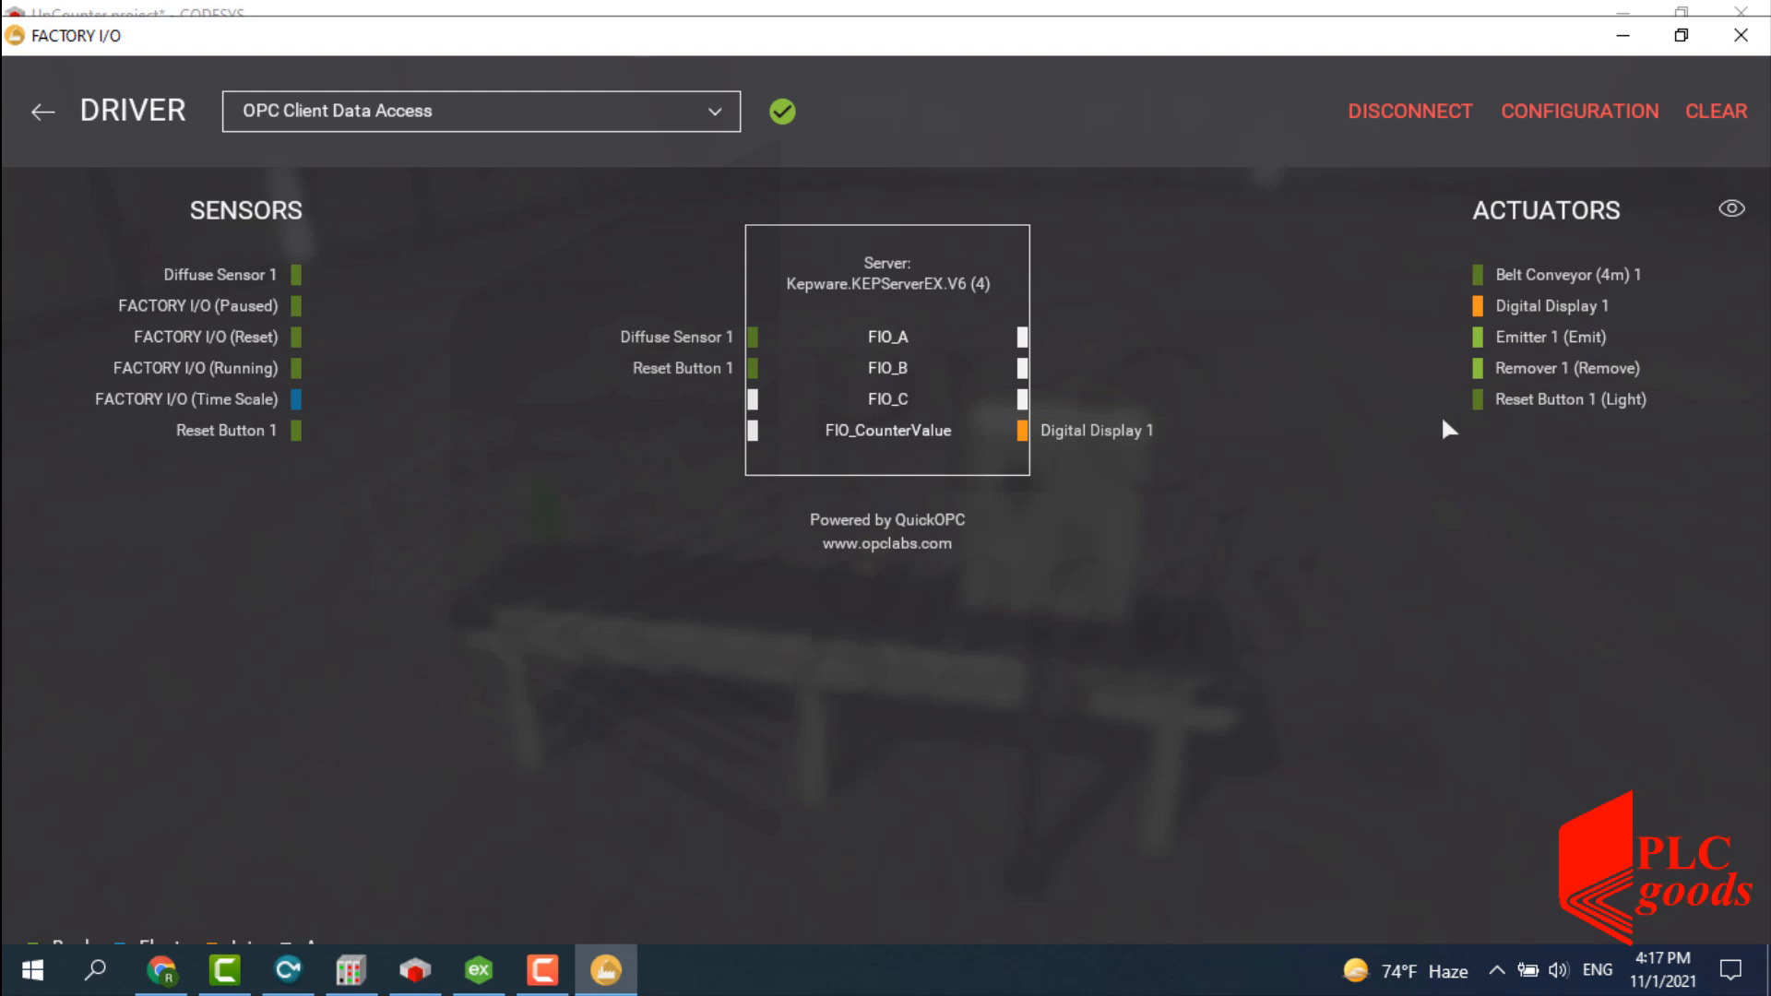
{"action": "mouse_move", "coordinate": [1483, 399]}
{"action": "left_mouse_down"}
{"action": "mouse_move", "coordinate": [1481, 432]}
{"action": "mouse_move", "coordinate": [1054, 399]}
{"action": "left_mouse_up"}
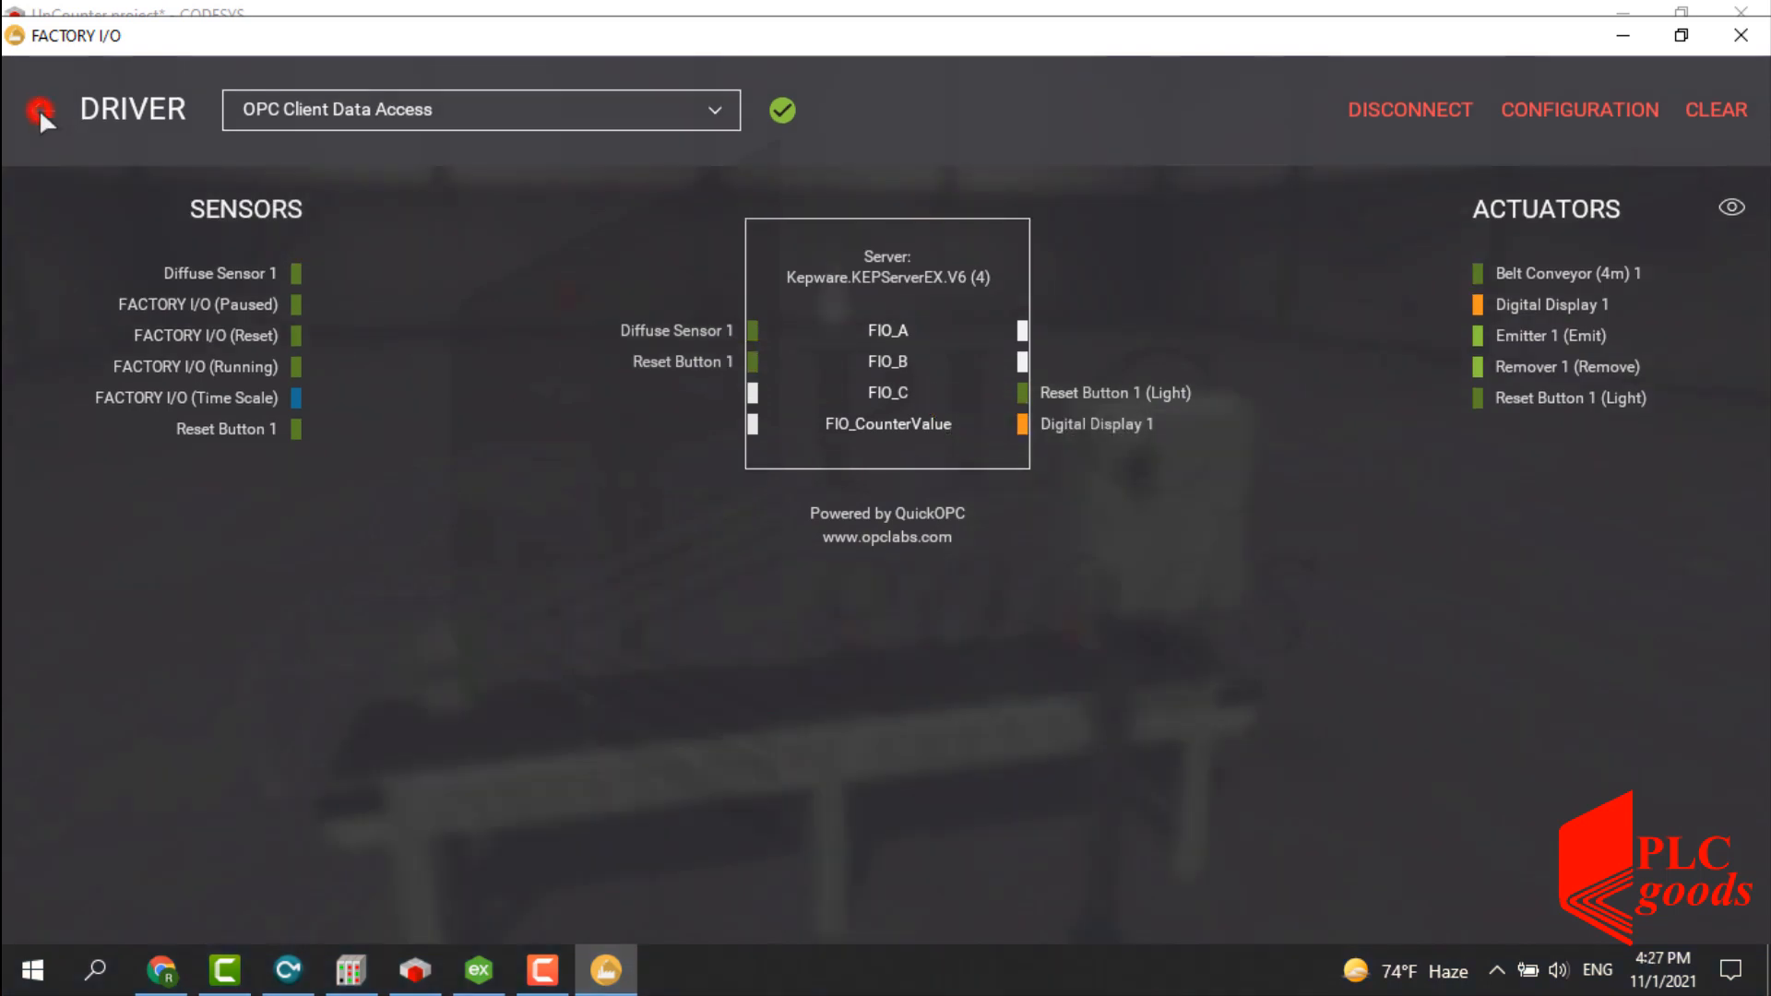
Start the simulation with actuator labels shown and turn the belt conveyor on.
{"action": "left_click", "coordinate": [41, 110]}
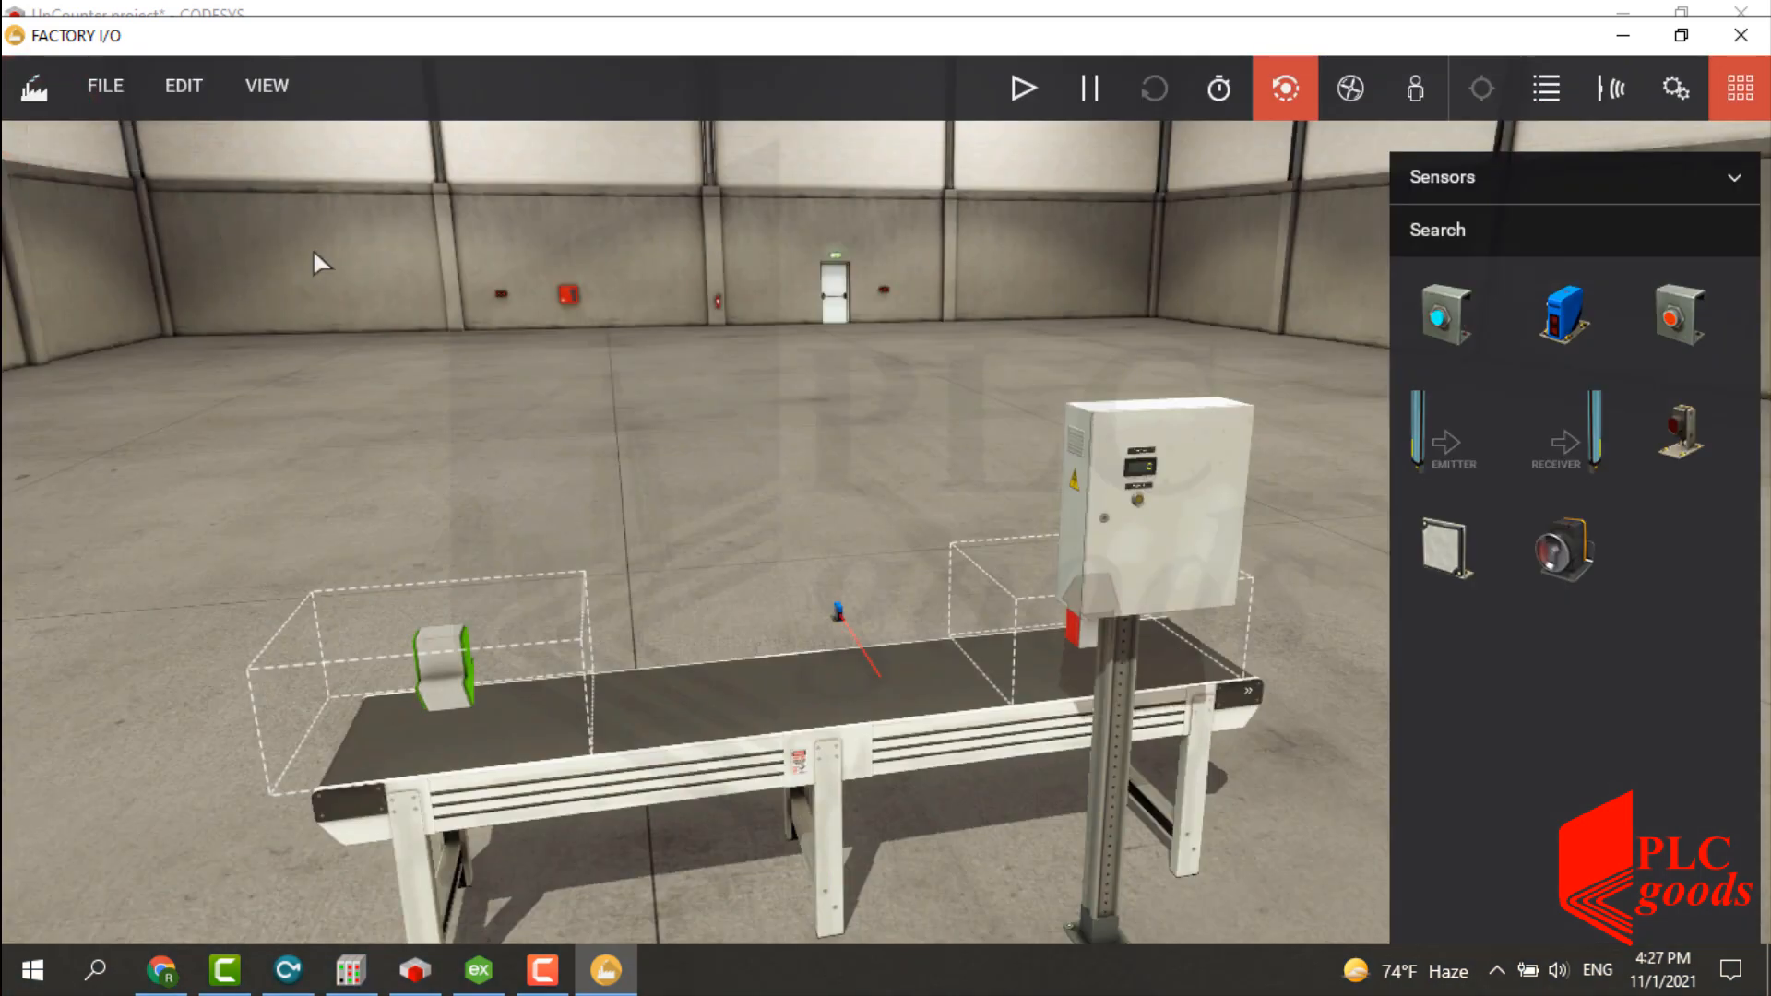
{"action": "left_click", "coordinate": [1028, 87]}
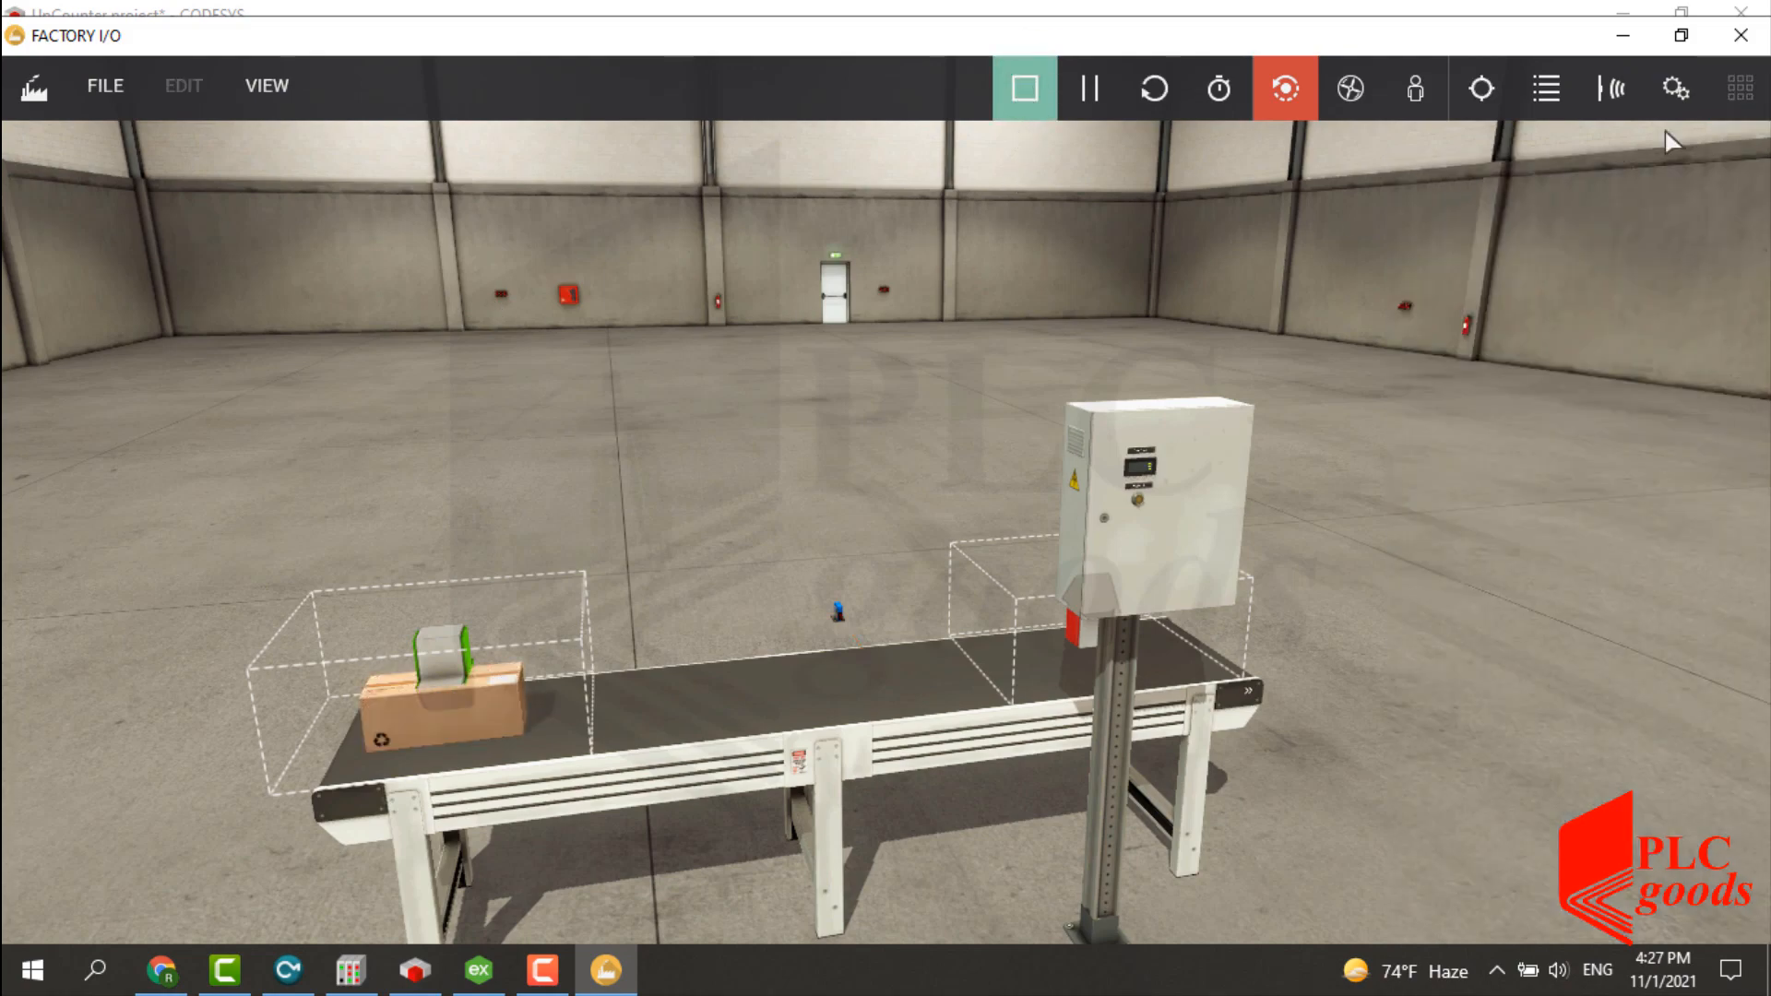
{"action": "left_click", "coordinate": [1680, 105]}
{"action": "left_click_drag", "start_coordinate": [889, 704], "coordinate": [975, 660]}
{"action": "left_click", "coordinate": [959, 637]}
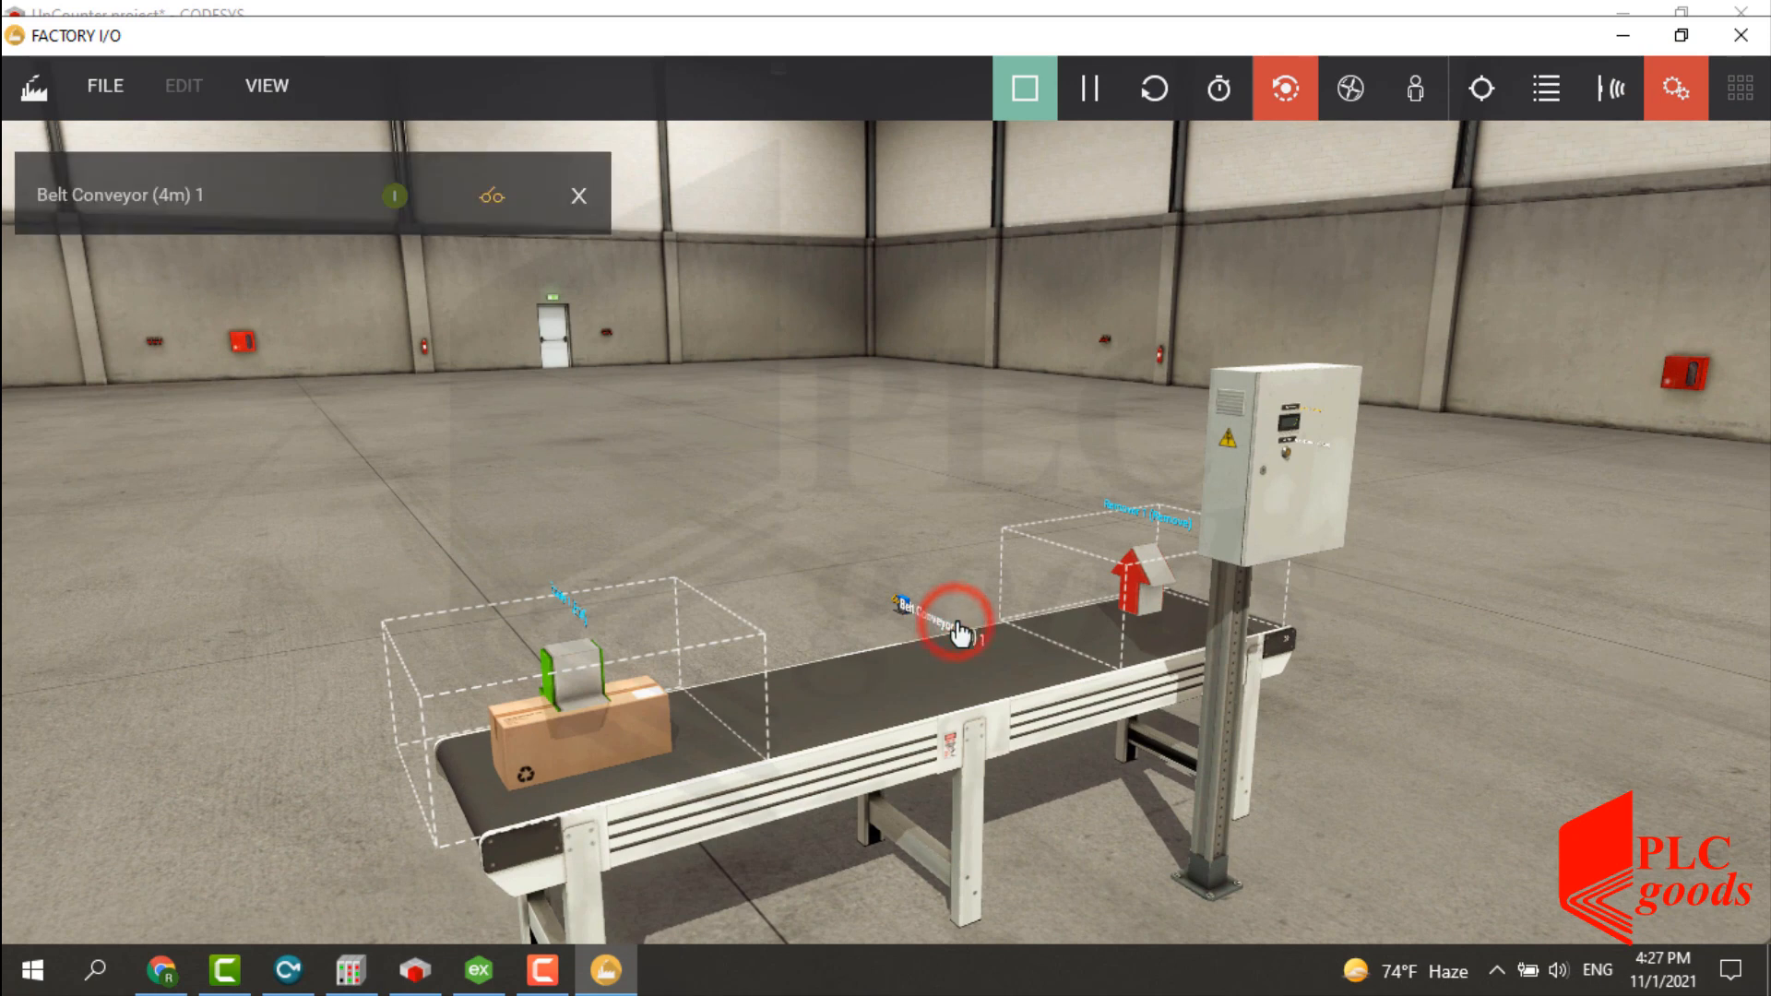
{"action": "left_click", "coordinate": [490, 195]}
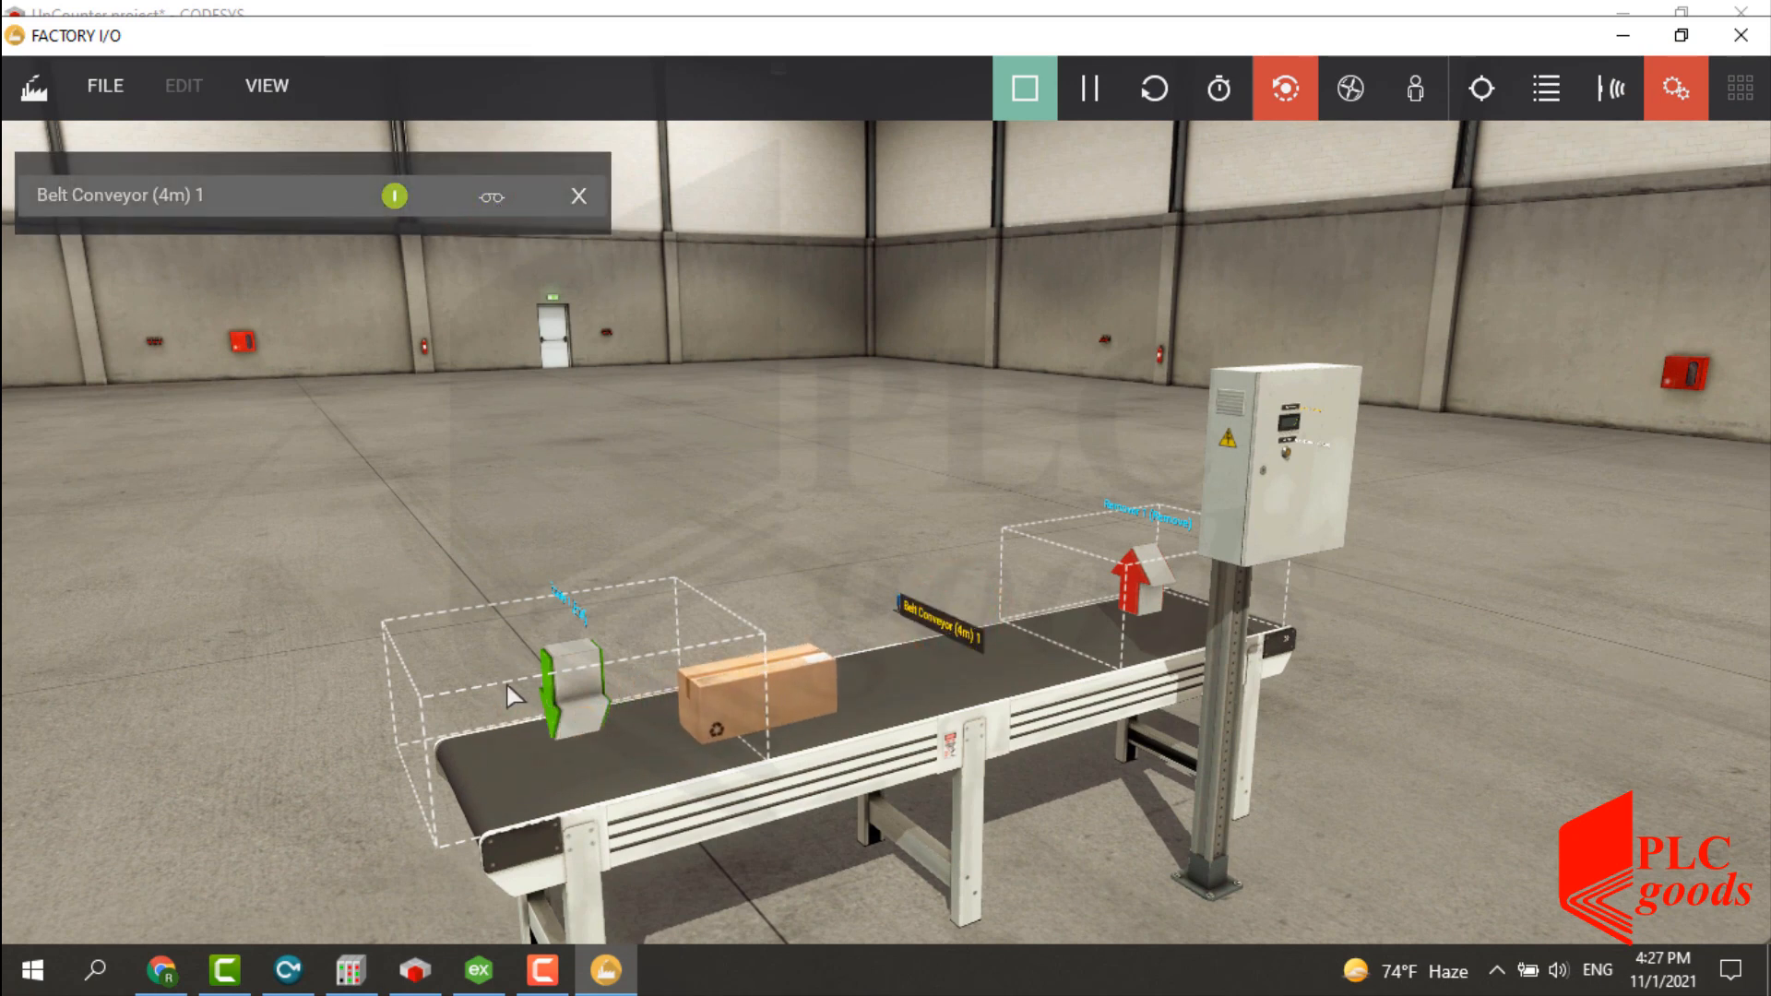
{"action": "left_click", "coordinate": [478, 970]}
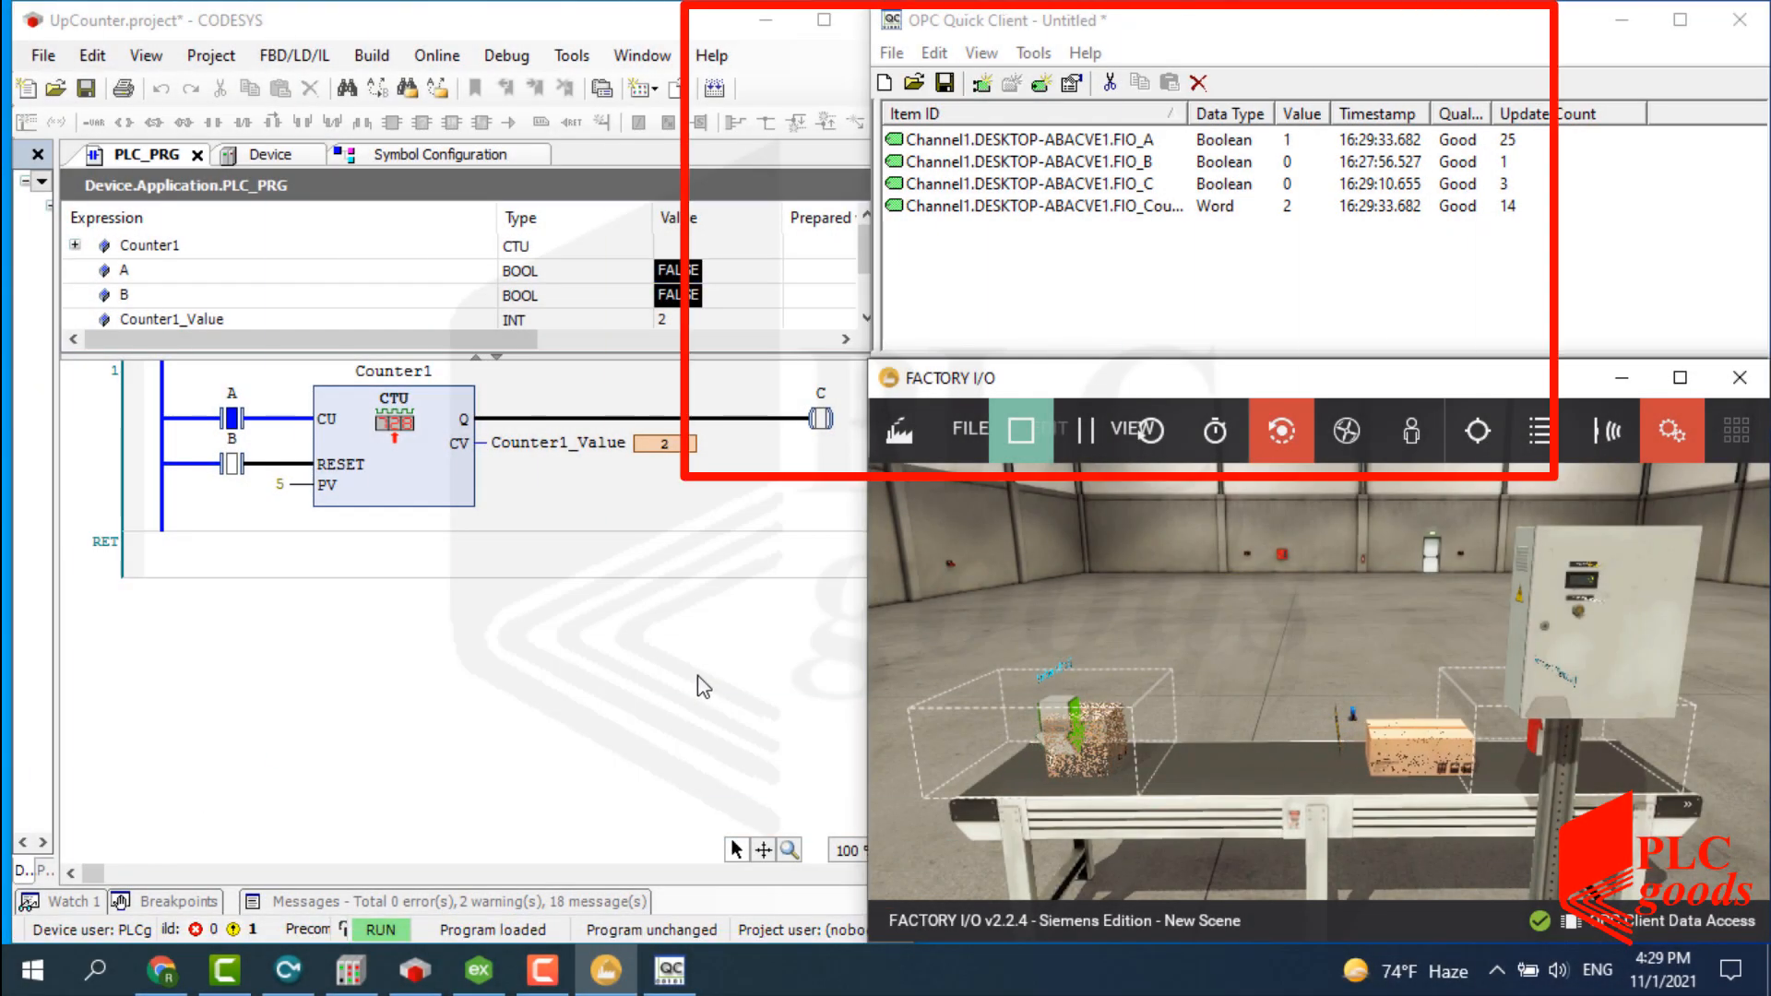
Zoom to the control box, watch the display count boxes, then reset the count to 0.
{"action": "key", "text": "d"}
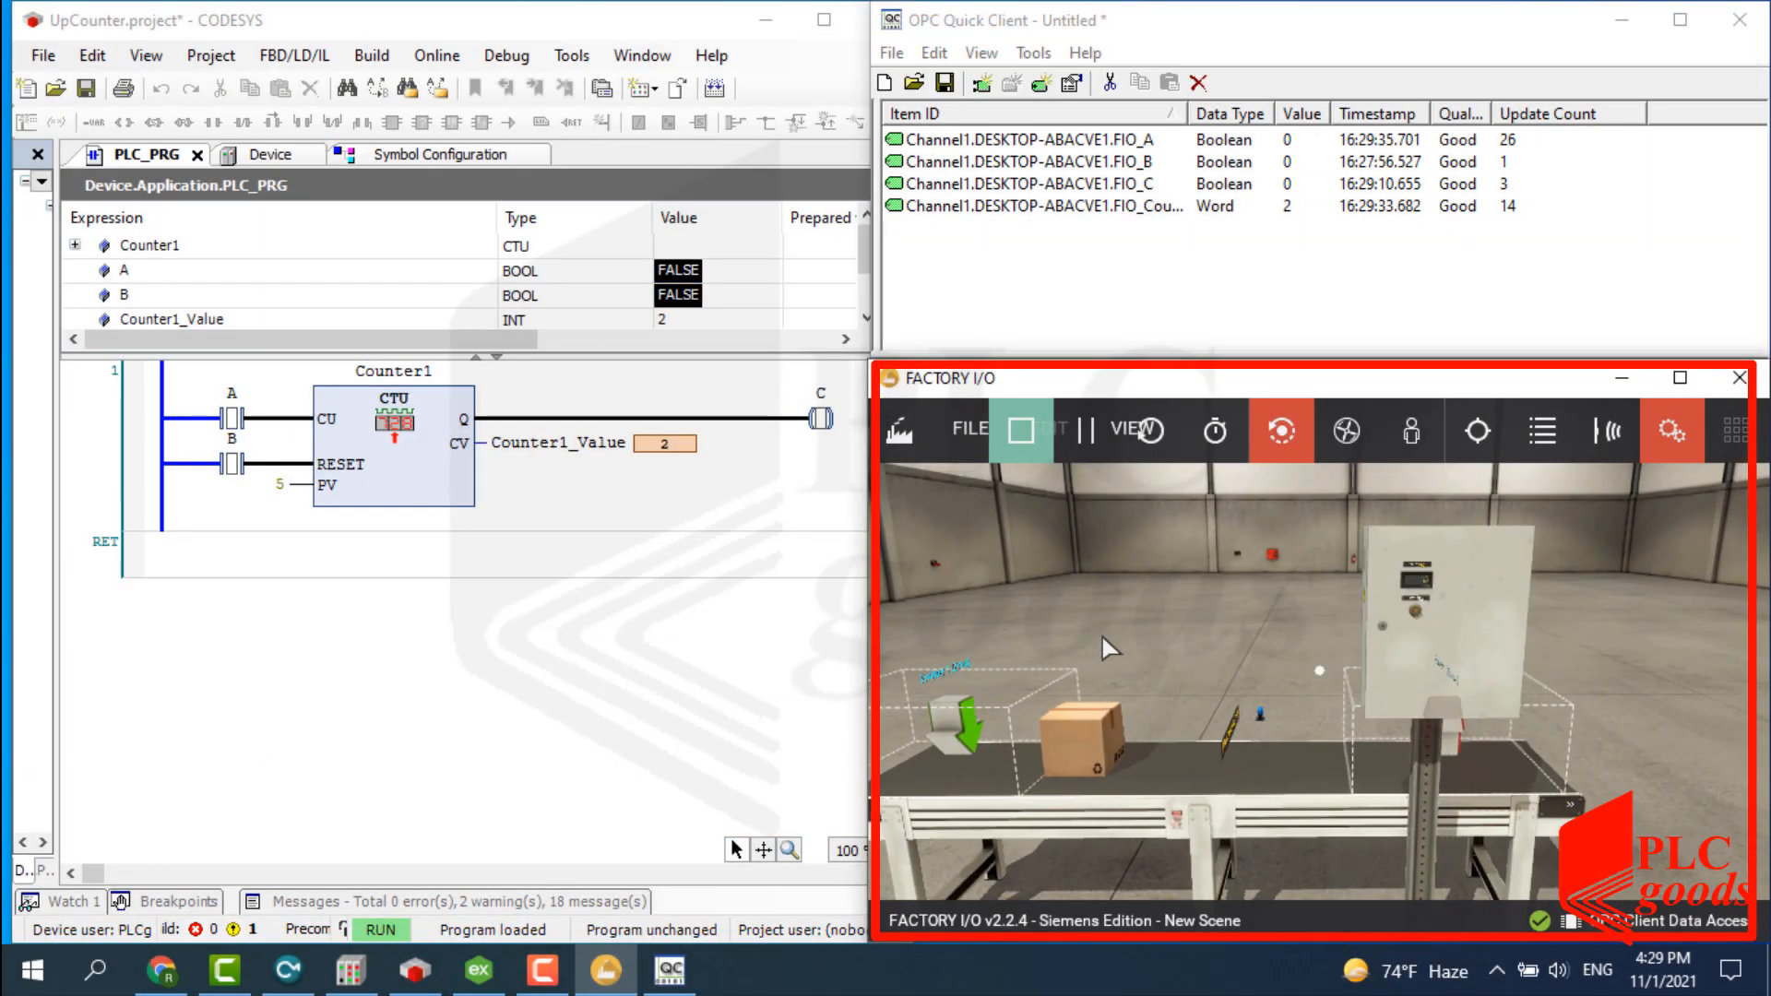
{"action": "scroll", "coordinate": [1293, 629], "scroll_direction": "up", "scroll_amount": 5}
{"action": "scroll", "coordinate": [1294, 629], "scroll_direction": "down", "scroll_amount": 3}
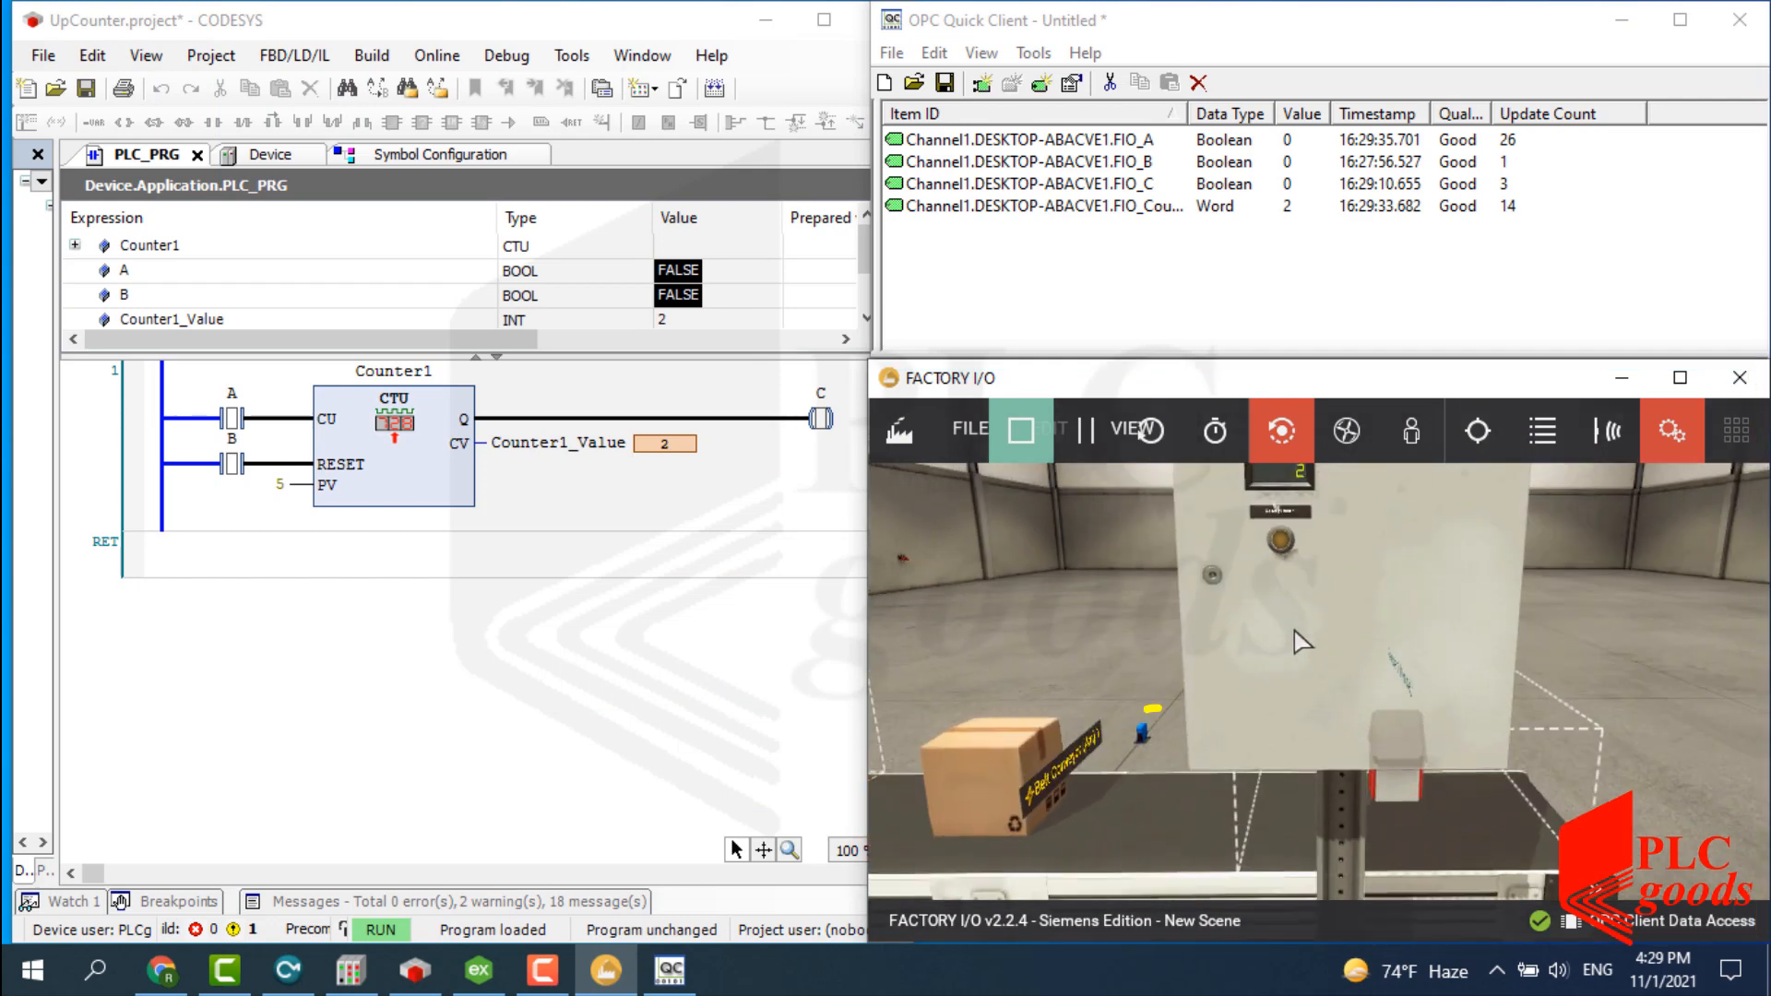
{"action": "scroll", "coordinate": [1296, 636], "scroll_direction": "down", "scroll_amount": 3}
{"action": "scroll", "coordinate": [1293, 637], "scroll_direction": "up", "scroll_amount": 3}
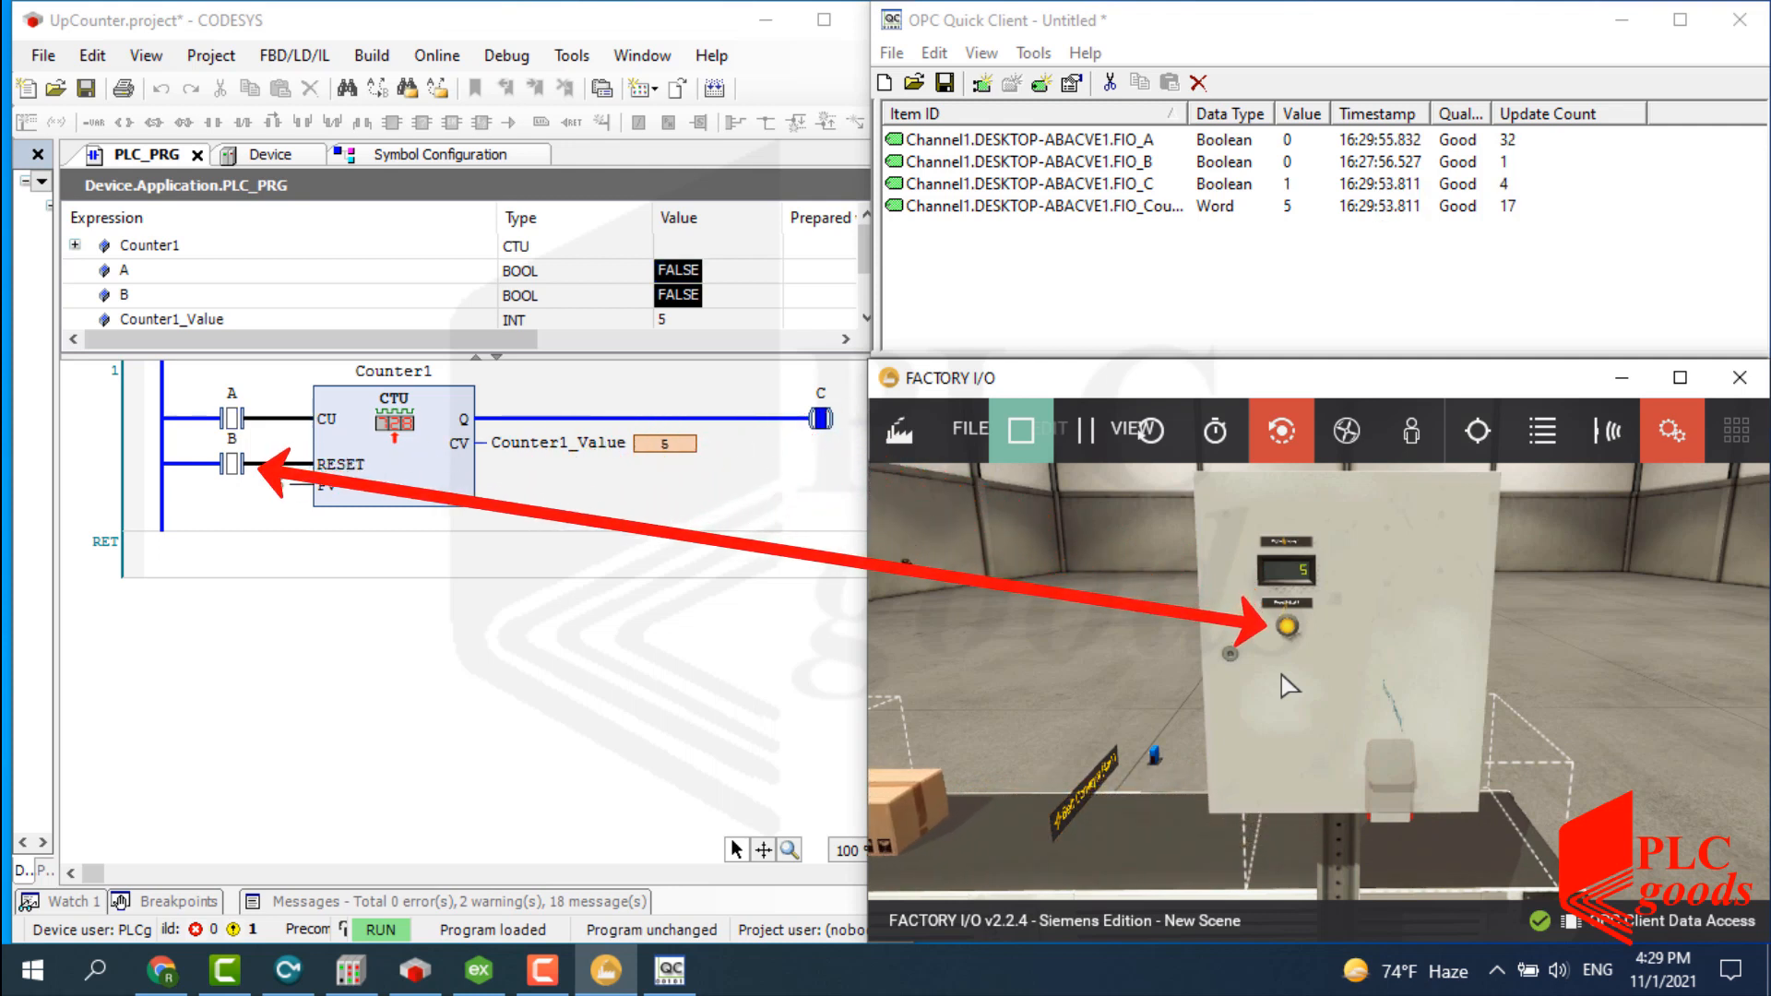
{"action": "left_click", "coordinate": [1287, 627]}
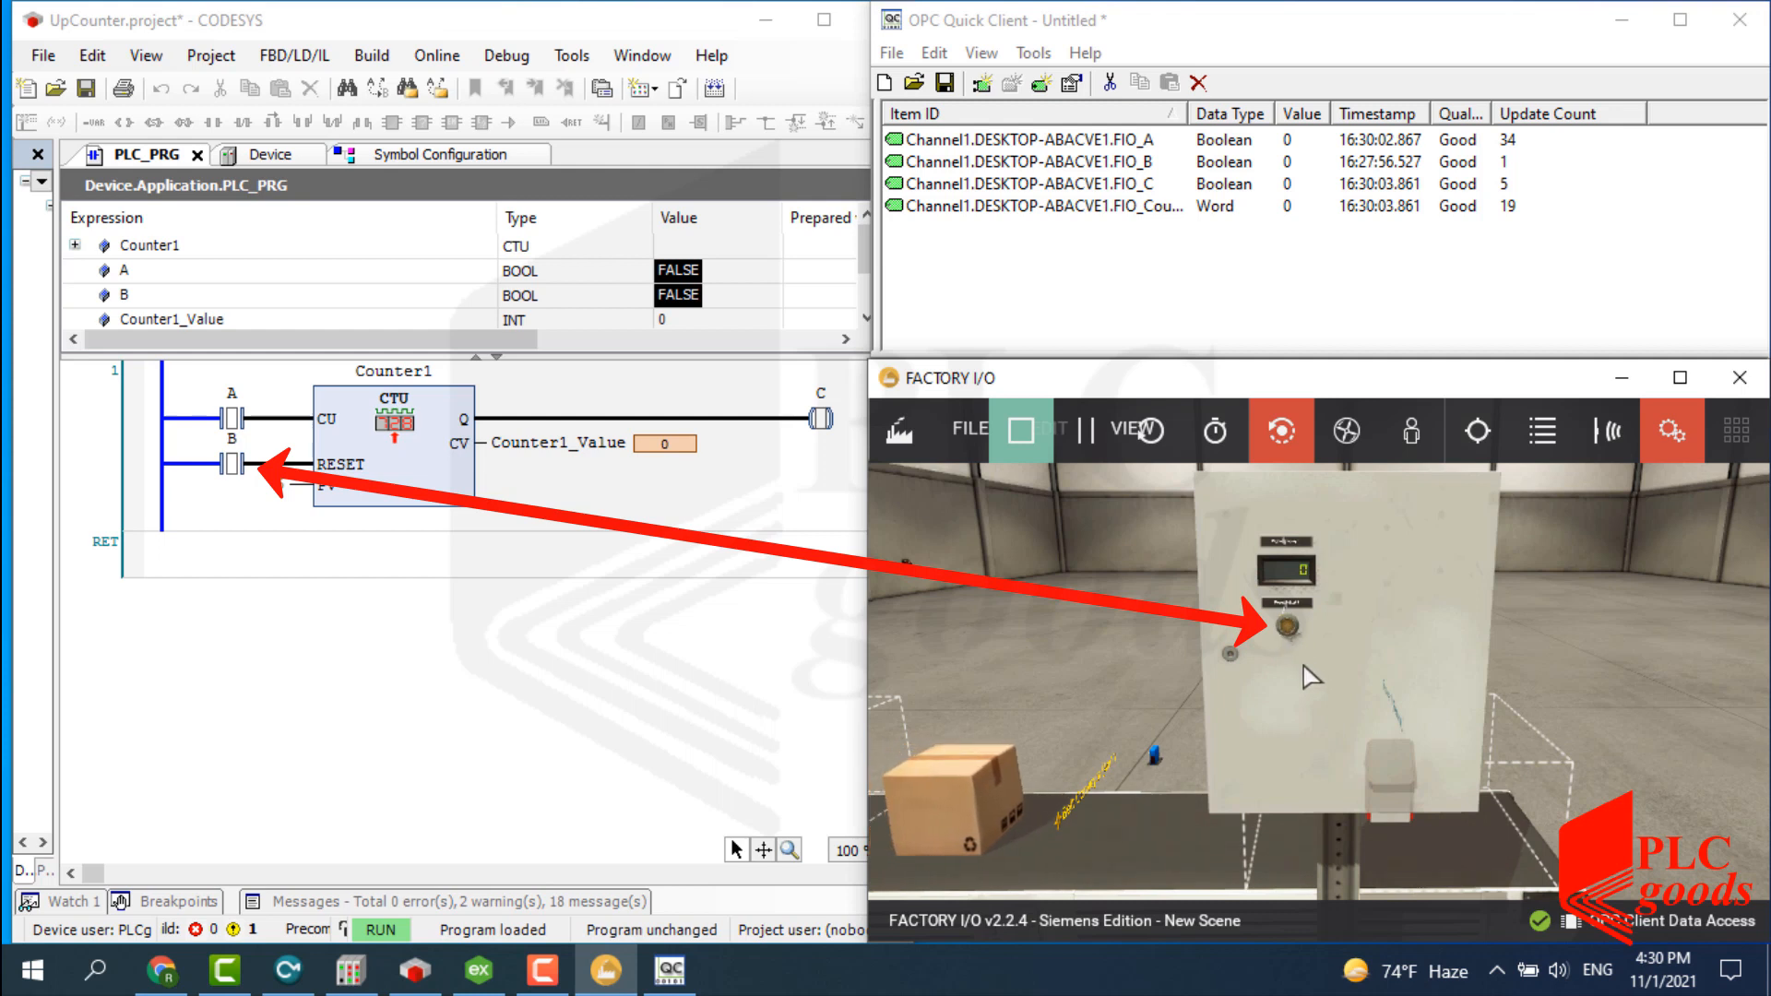